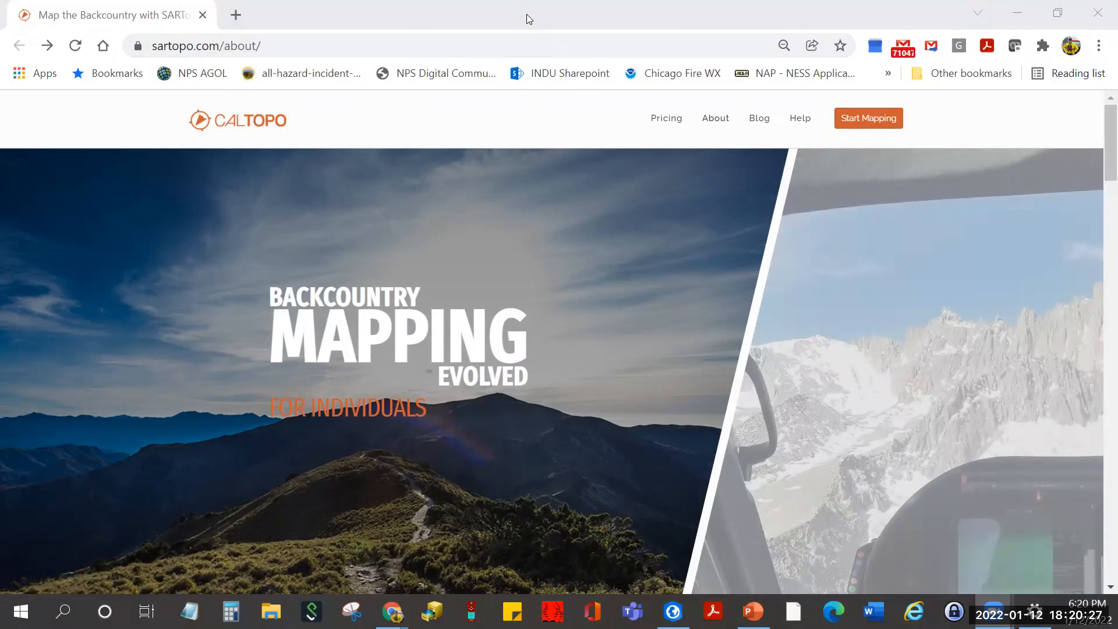
- Restore the browser to full screen and view the individual subscription pricing plans
double_click(521, 12)
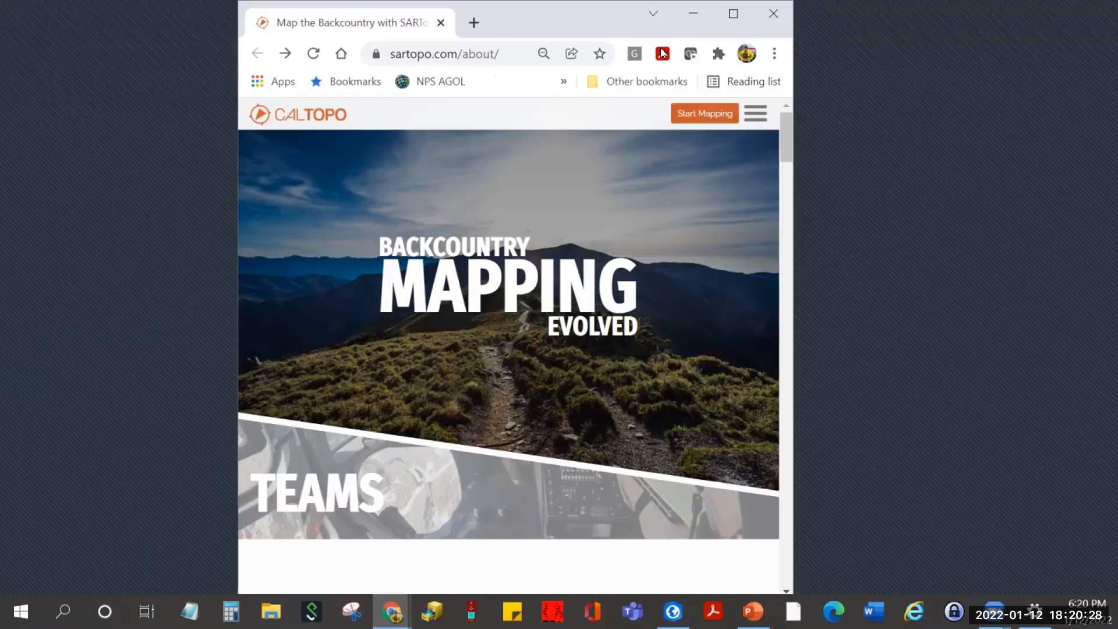
click(732, 11)
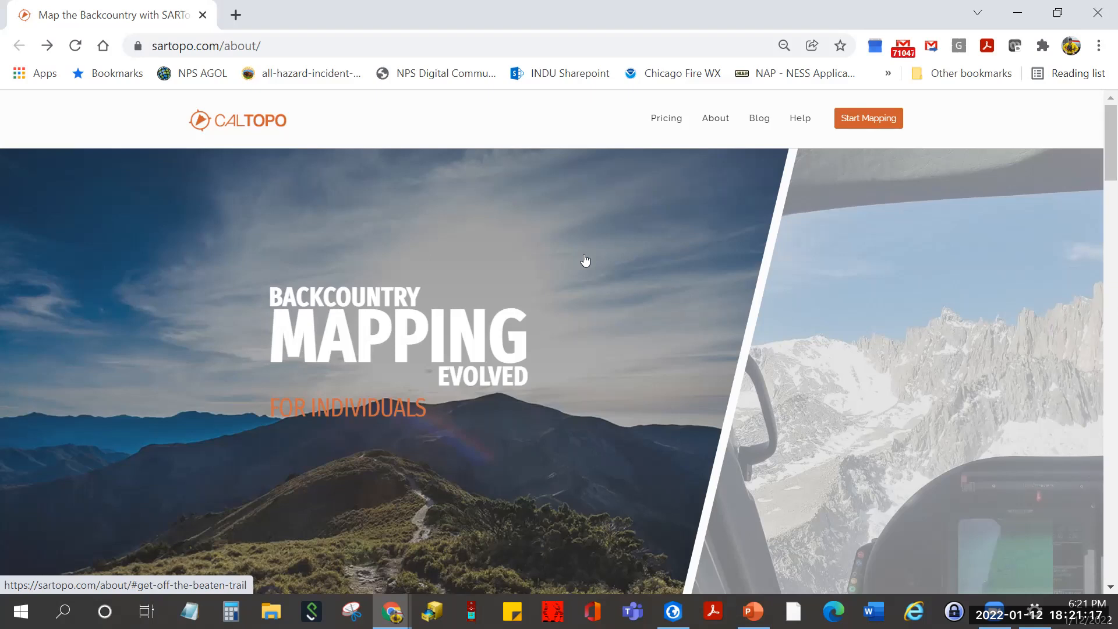
mouse_move(659, 114)
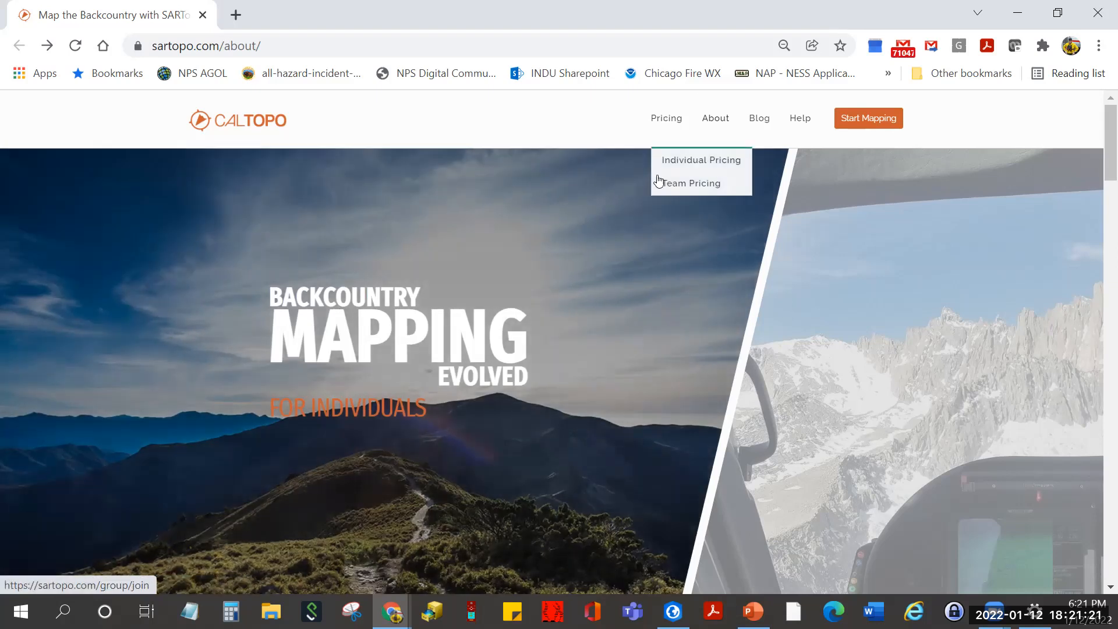
click(668, 160)
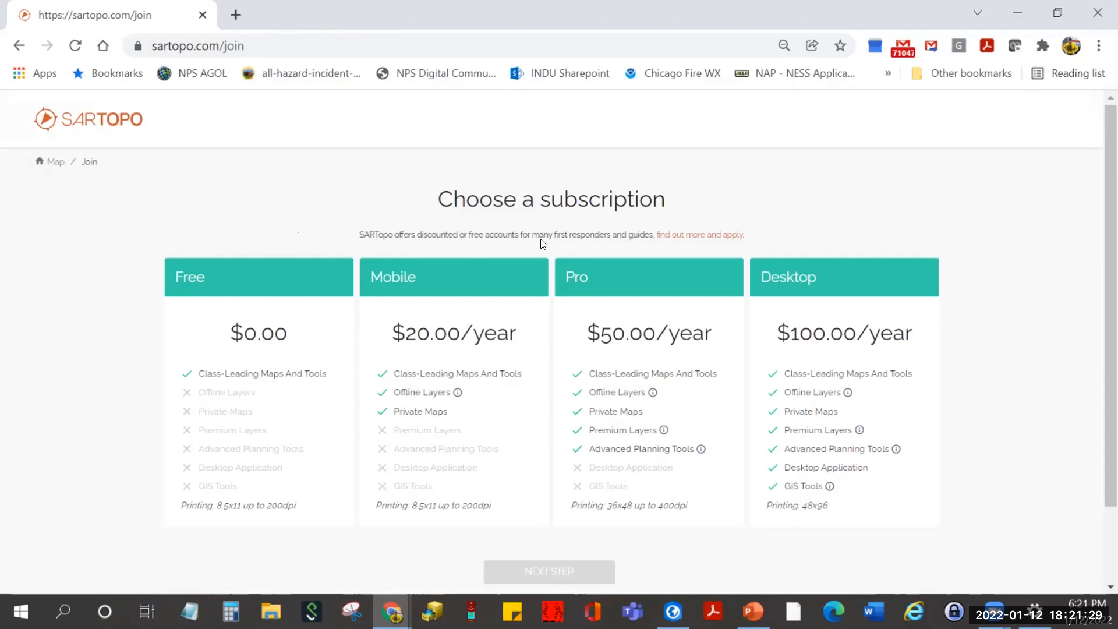
- Read about first-responder discounted accounts, then return to the CalTopo About page
click(682, 236)
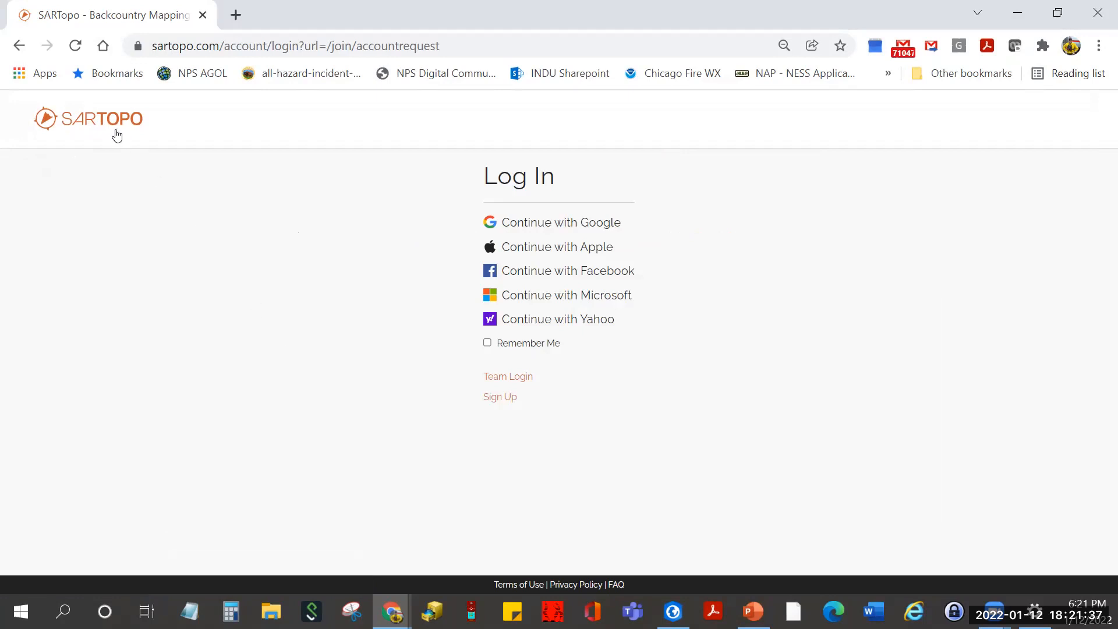
click(18, 46)
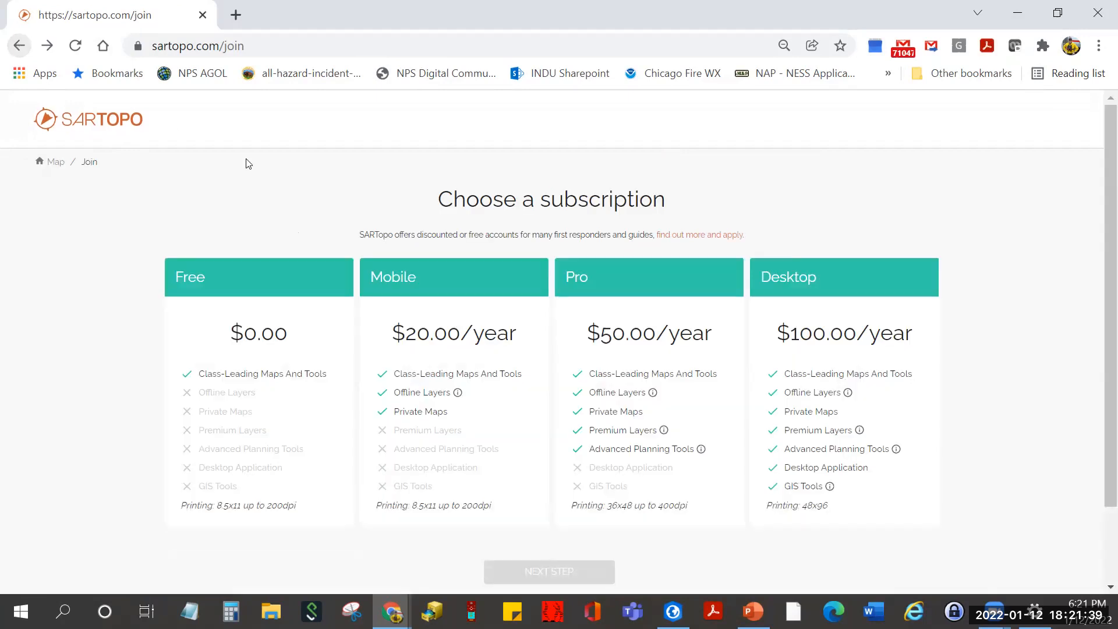
click(20, 47)
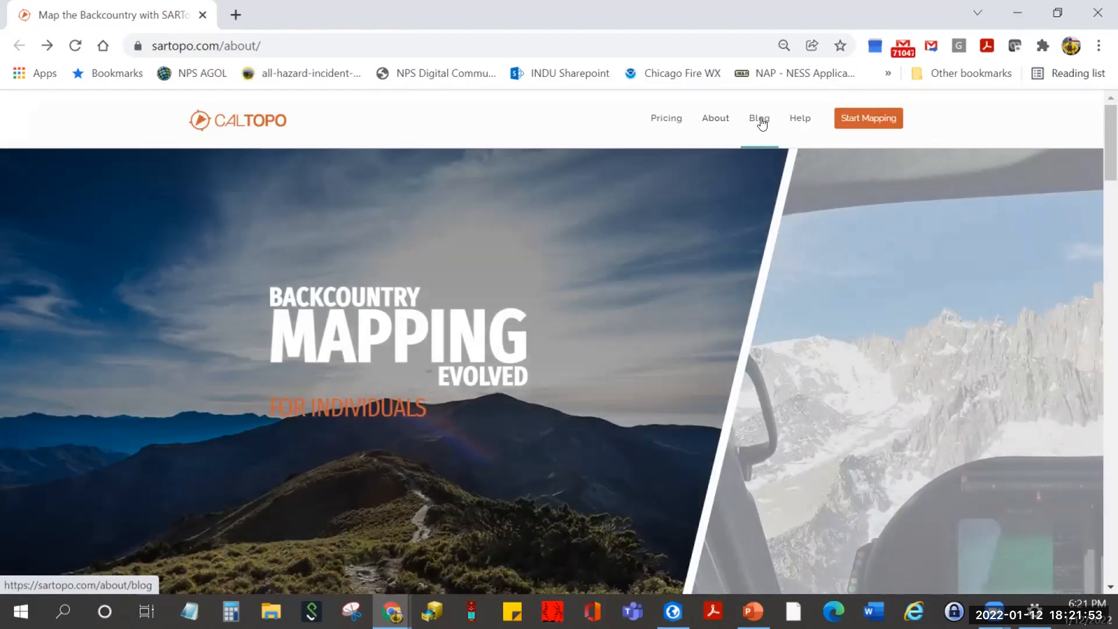
- Open the CalTopo blog, scroll through its recent posts, and return to the top
click(760, 119)
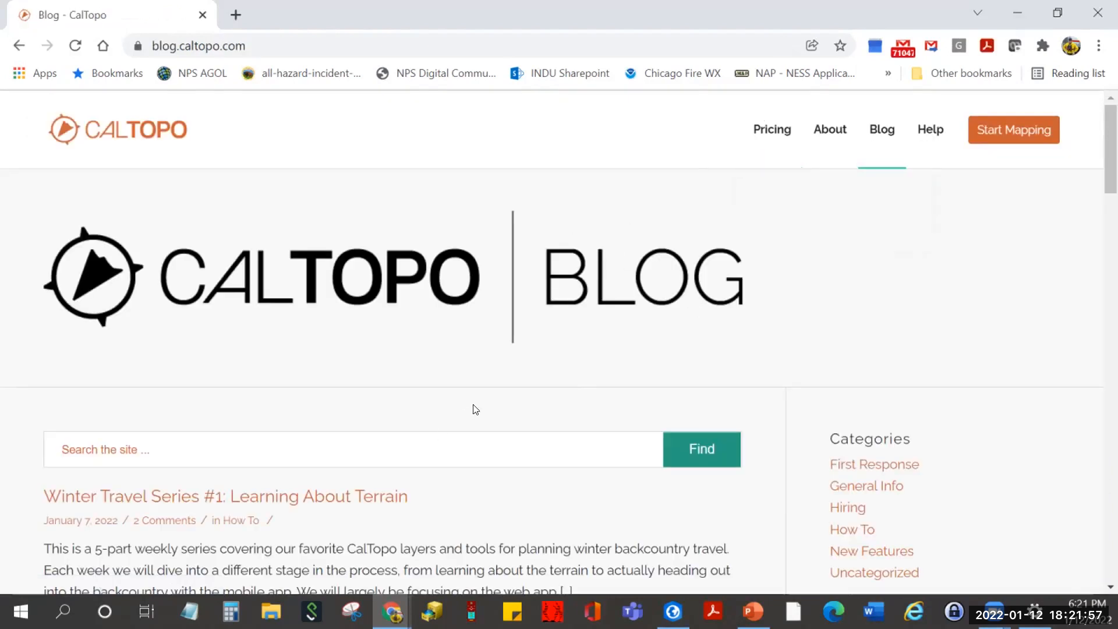
scroll(476, 407, down, 3)
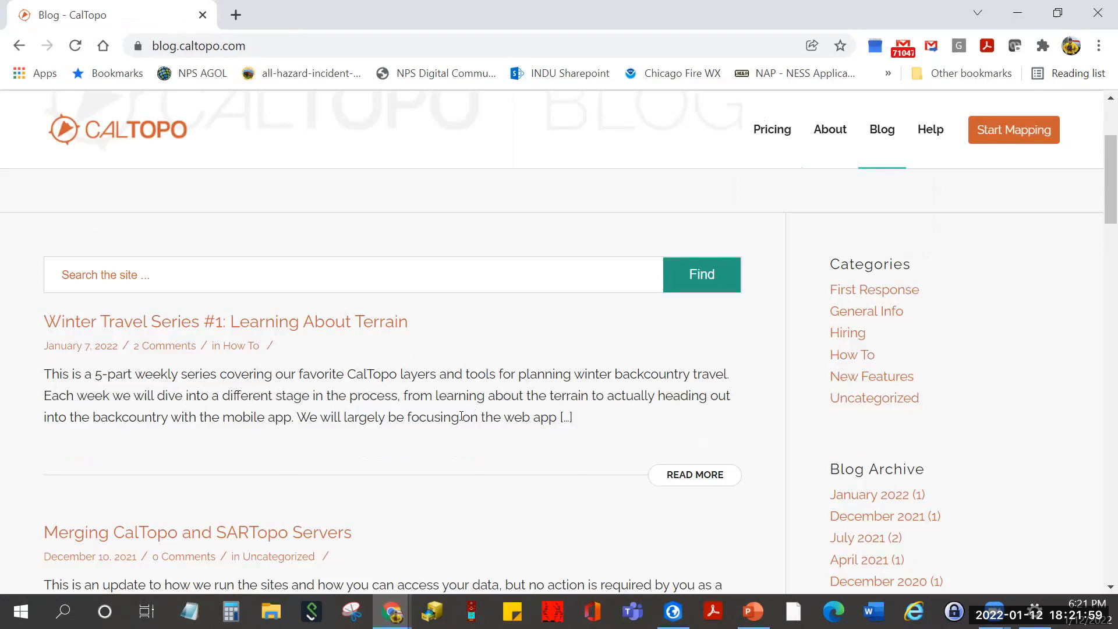
scroll(424, 449, down, 3)
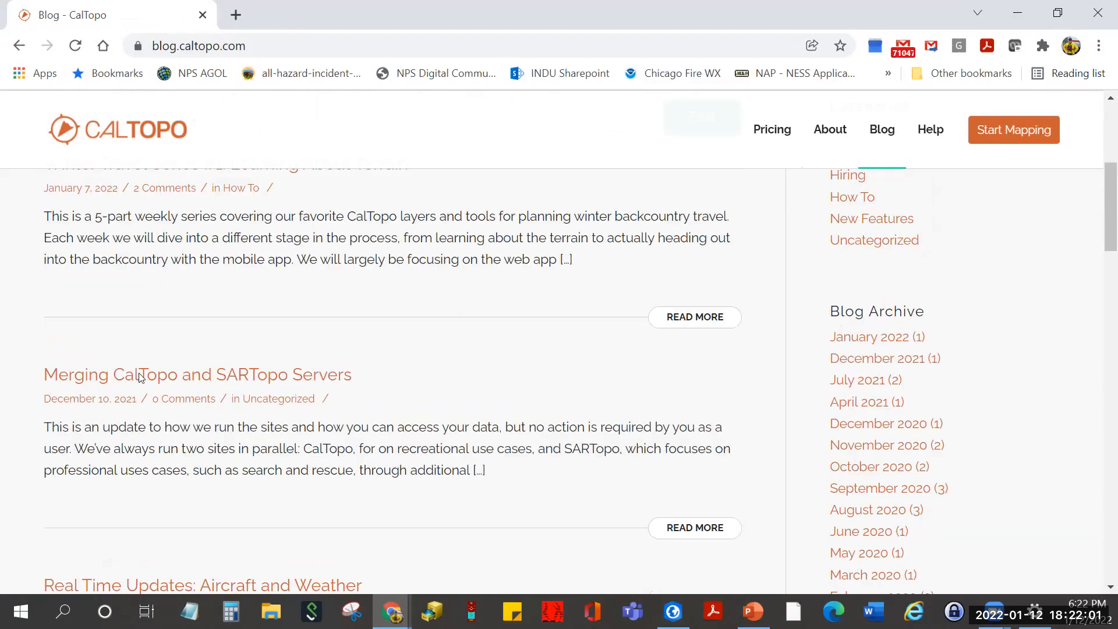
scroll(407, 387, down, 1)
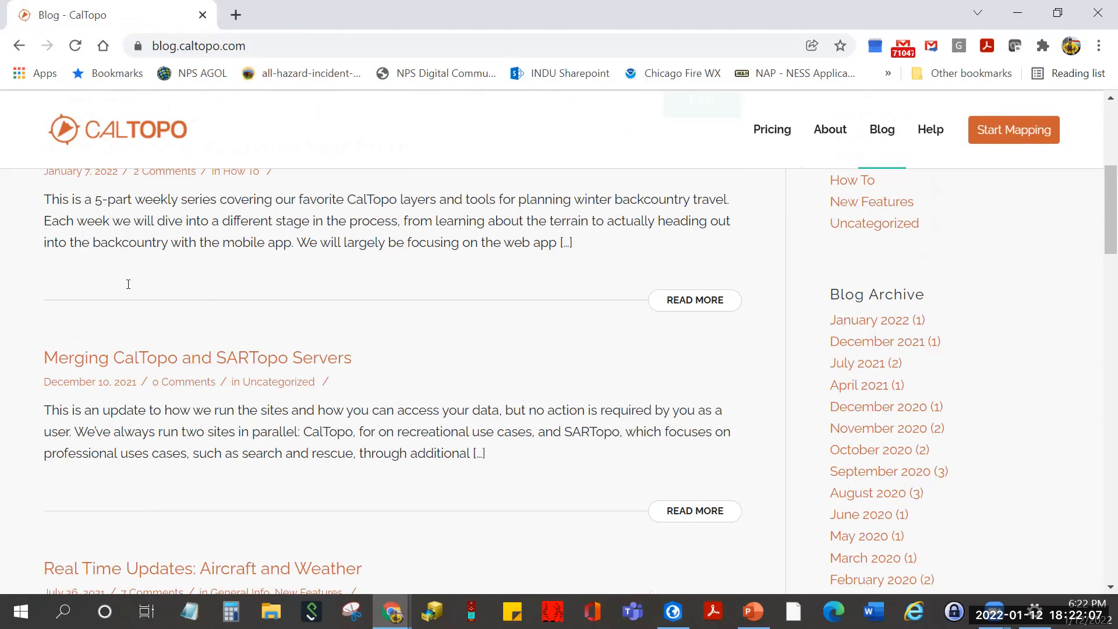
scroll(128, 282, up, 1)
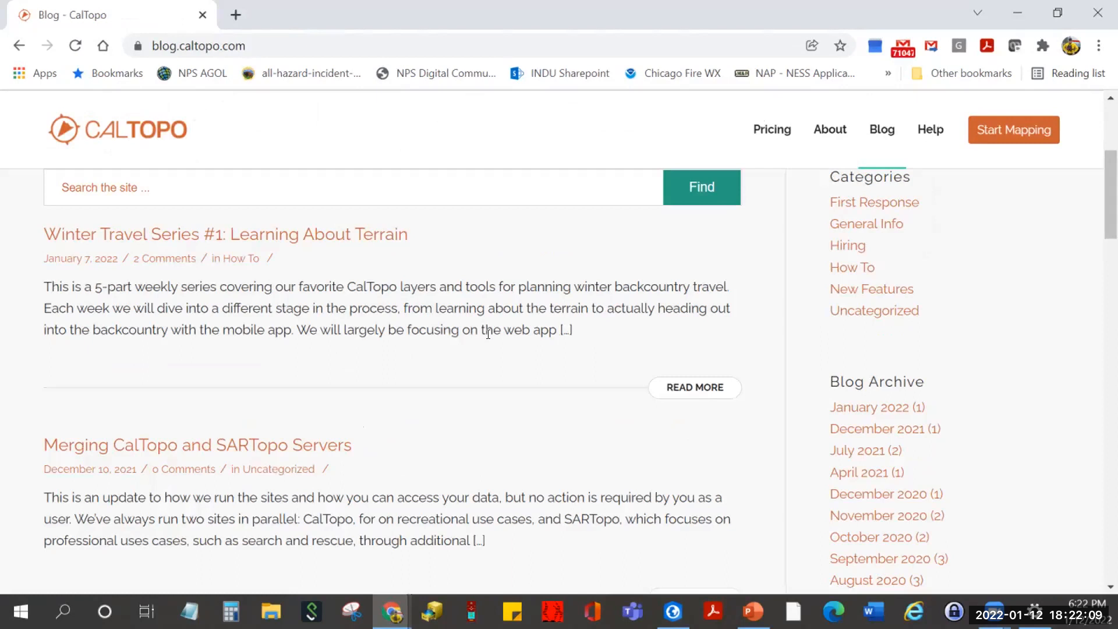
scroll(911, 244, up, 3)
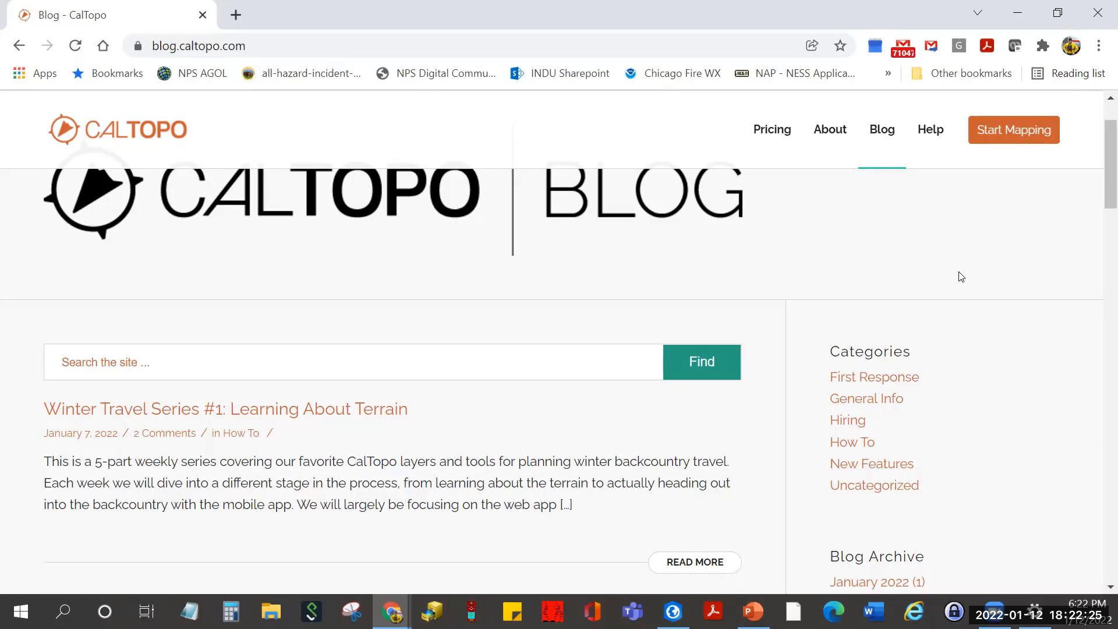
scroll(989, 239, up, 2)
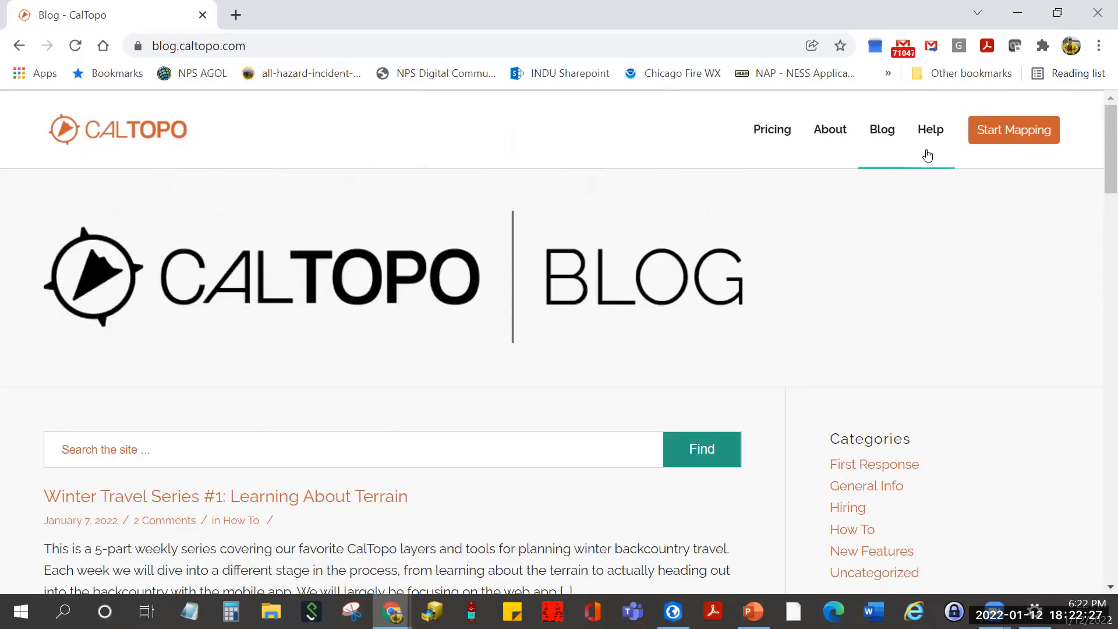
- Go to Help and Support and open the User Guide and Training site
click(930, 130)
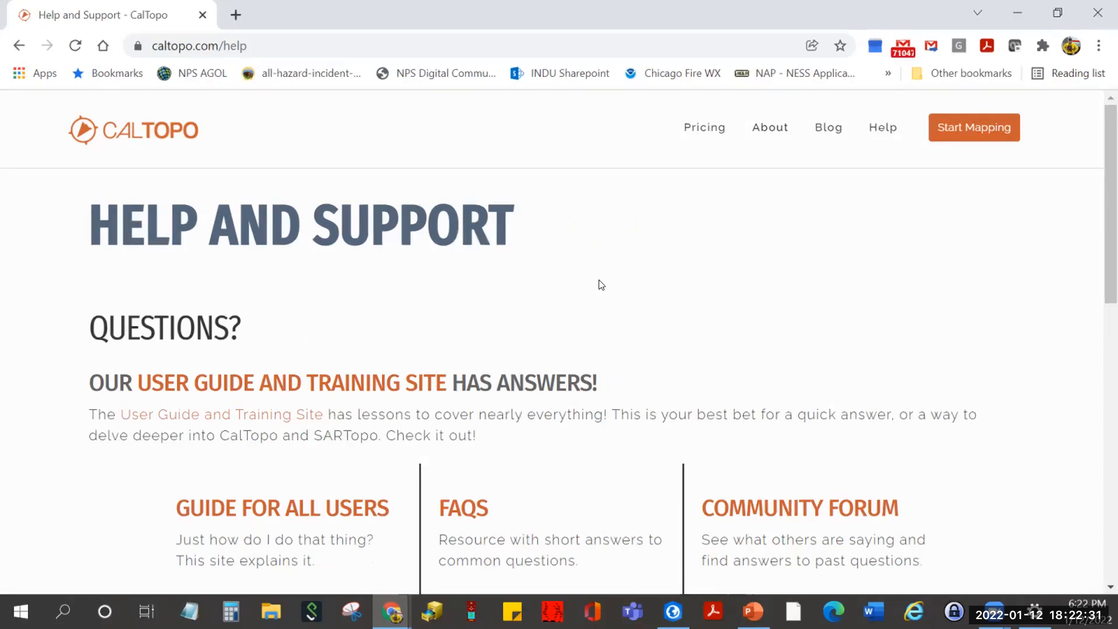
scroll(601, 285, down, 1)
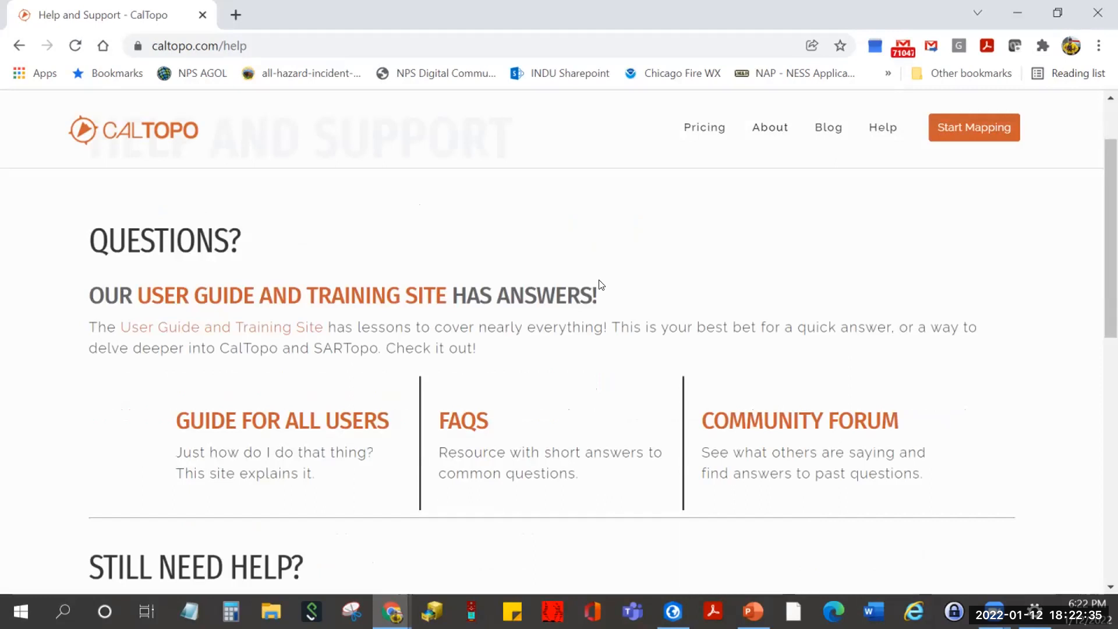
click(254, 300)
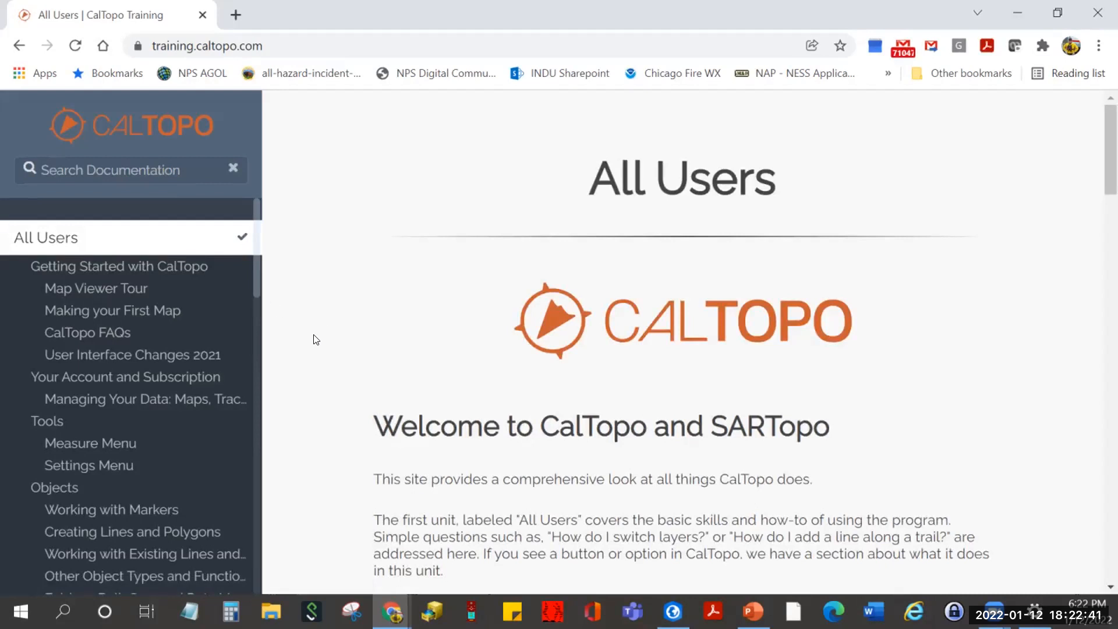
- Browse the All Users guide's table of contents, then go back and launch the map viewer
scroll(315, 339, down, 3)
scroll(315, 340, down, 6)
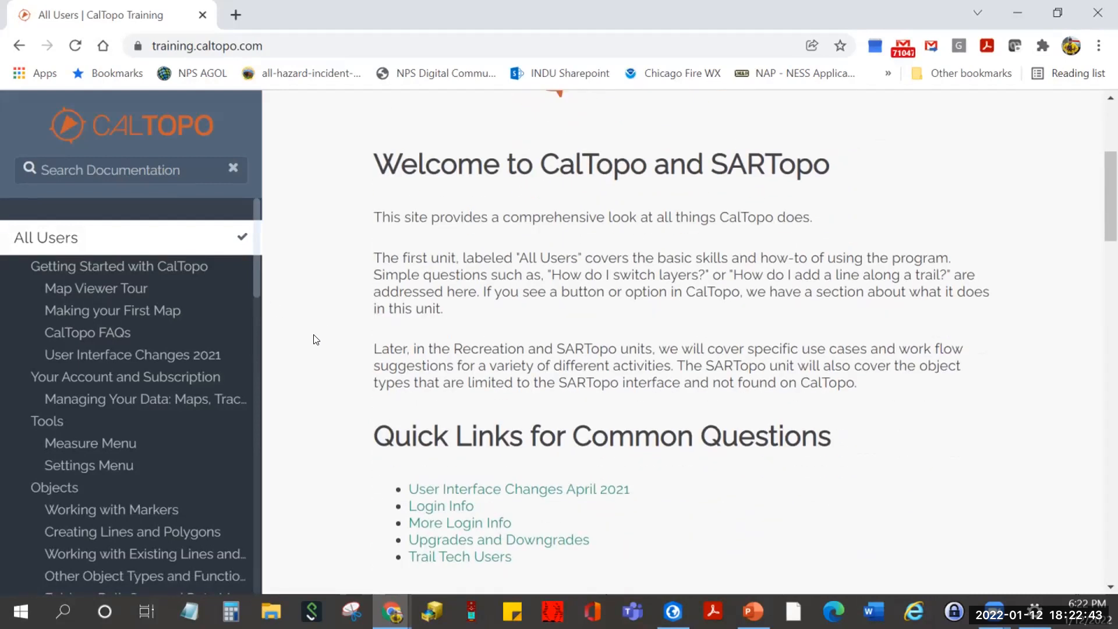
scroll(312, 343, down, 2)
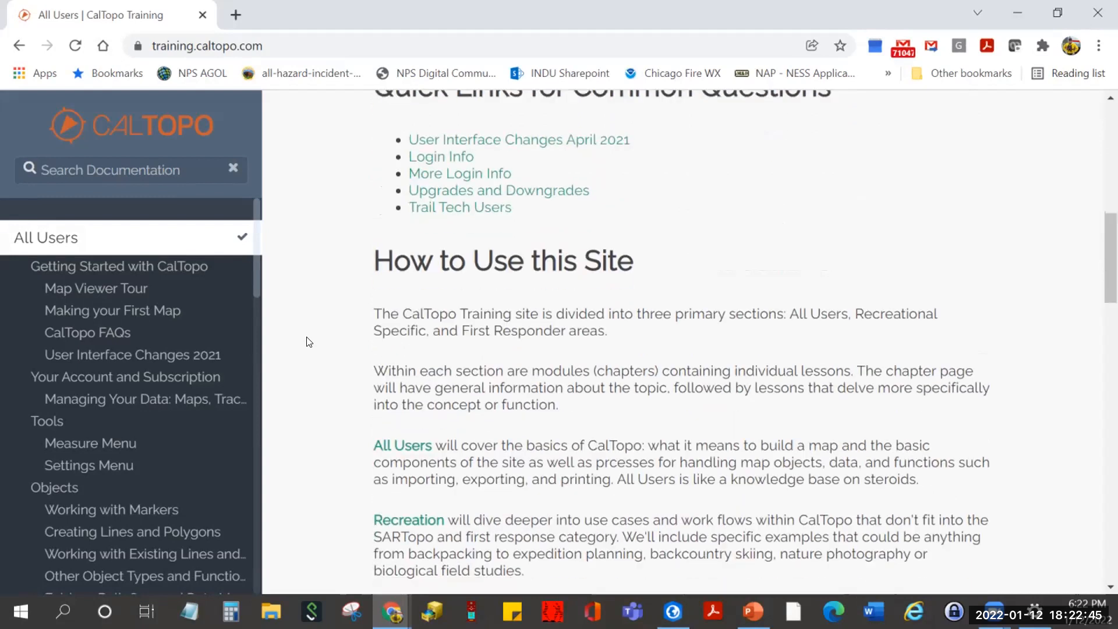
scroll(310, 392, down, 4)
scroll(312, 395, down, 7)
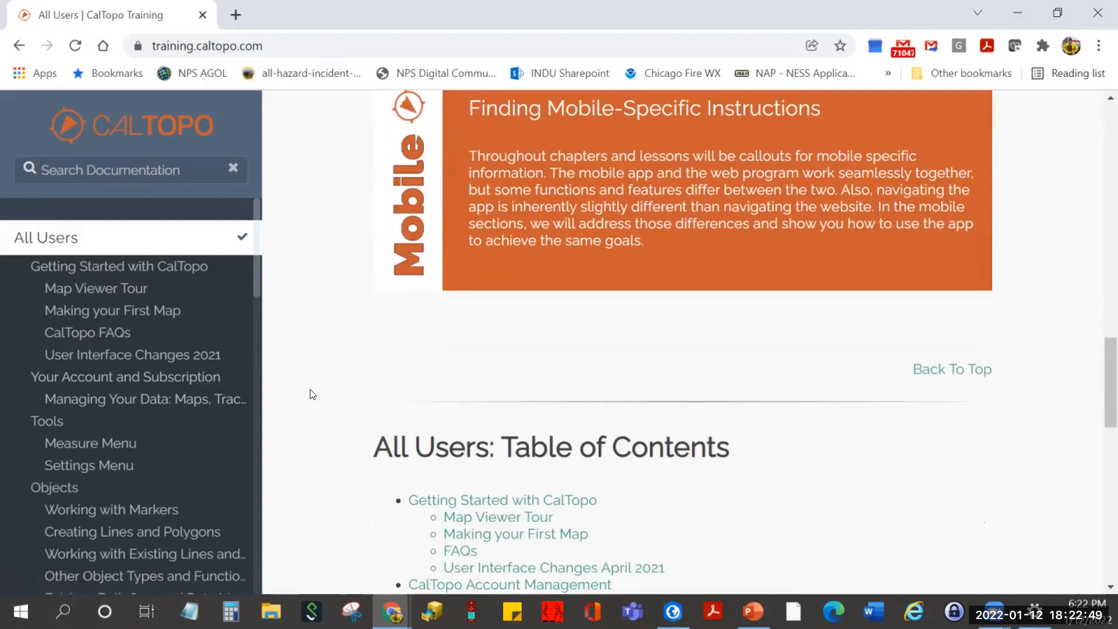
scroll(313, 394, up, 1)
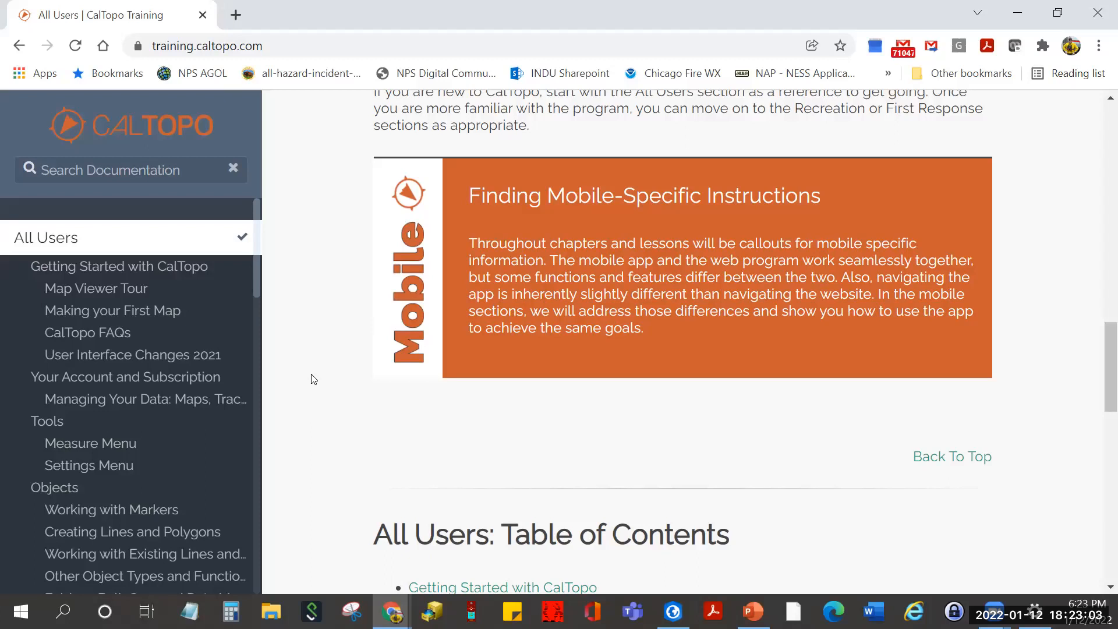
scroll(312, 402, down, 8)
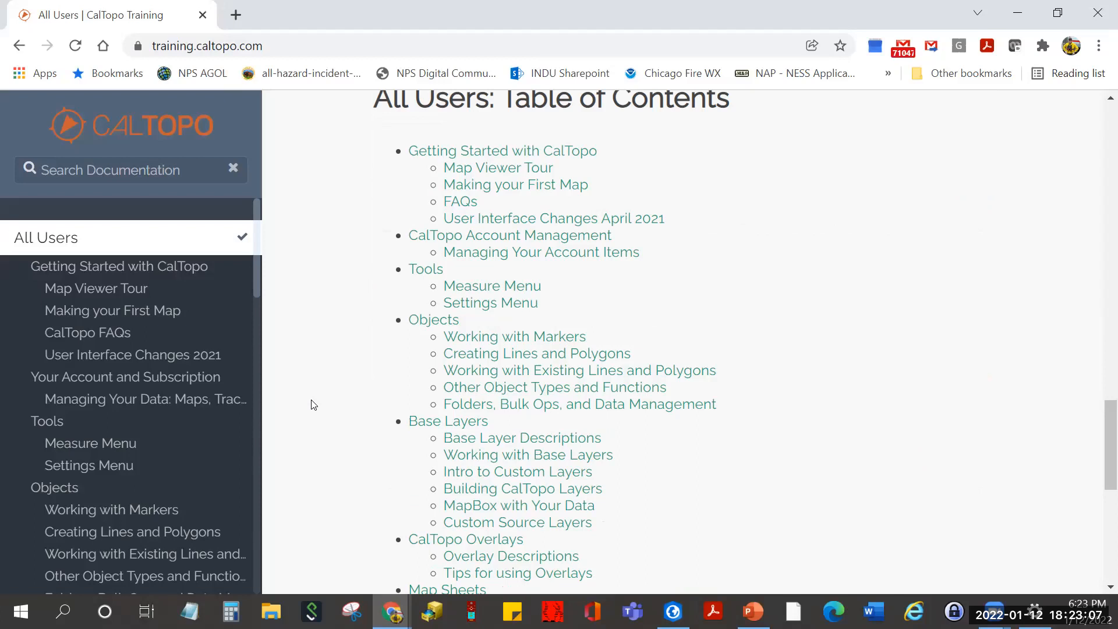
scroll(312, 404, down, 3)
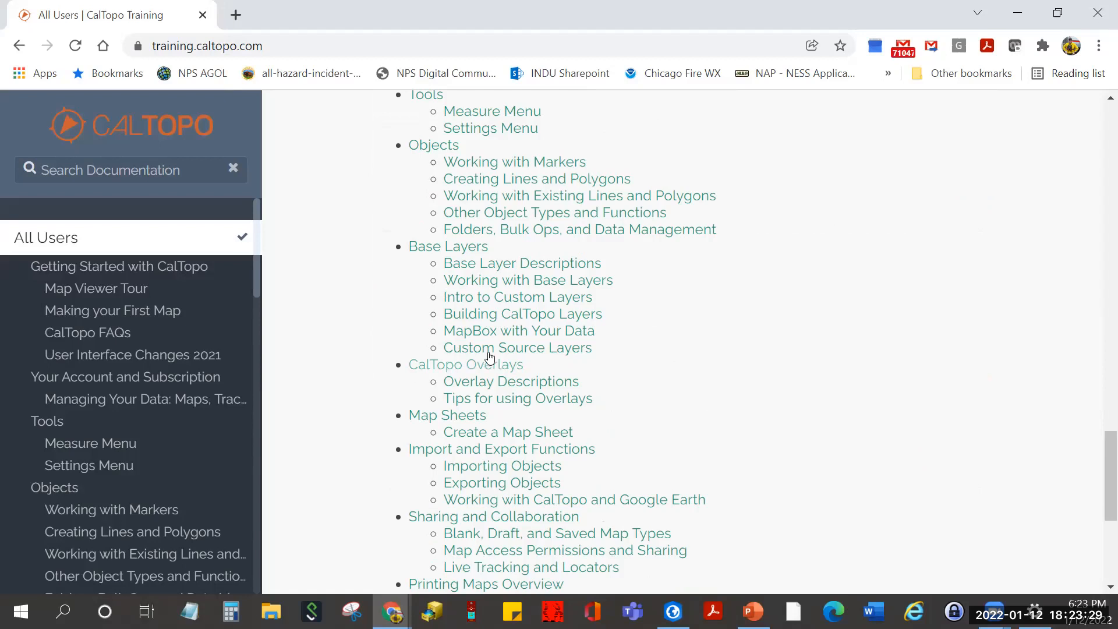
scroll(747, 365, up, 20)
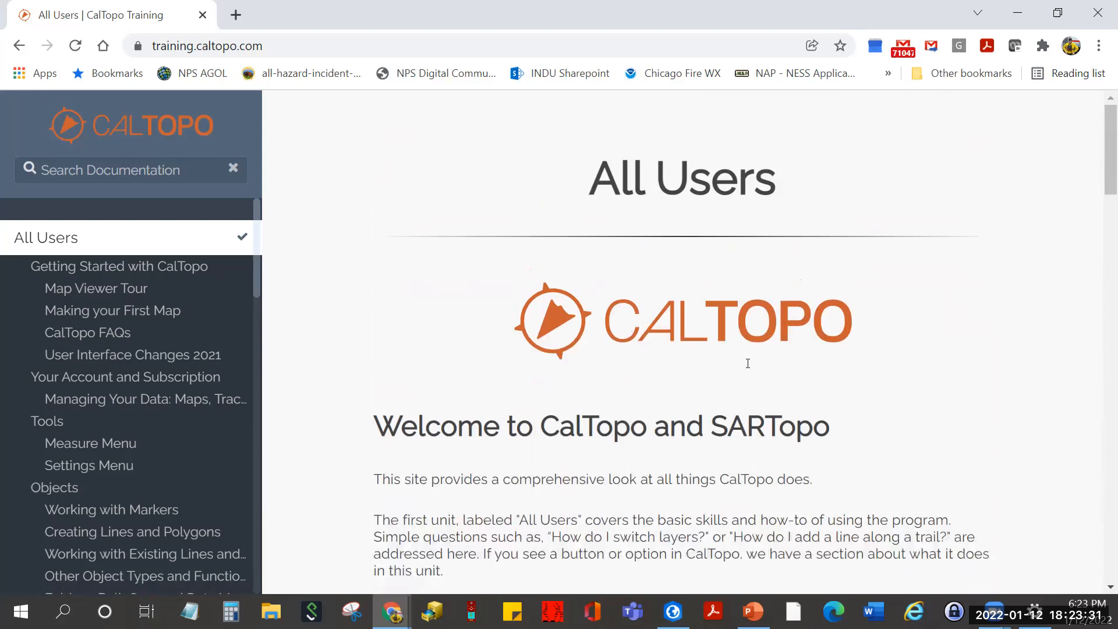
click(19, 46)
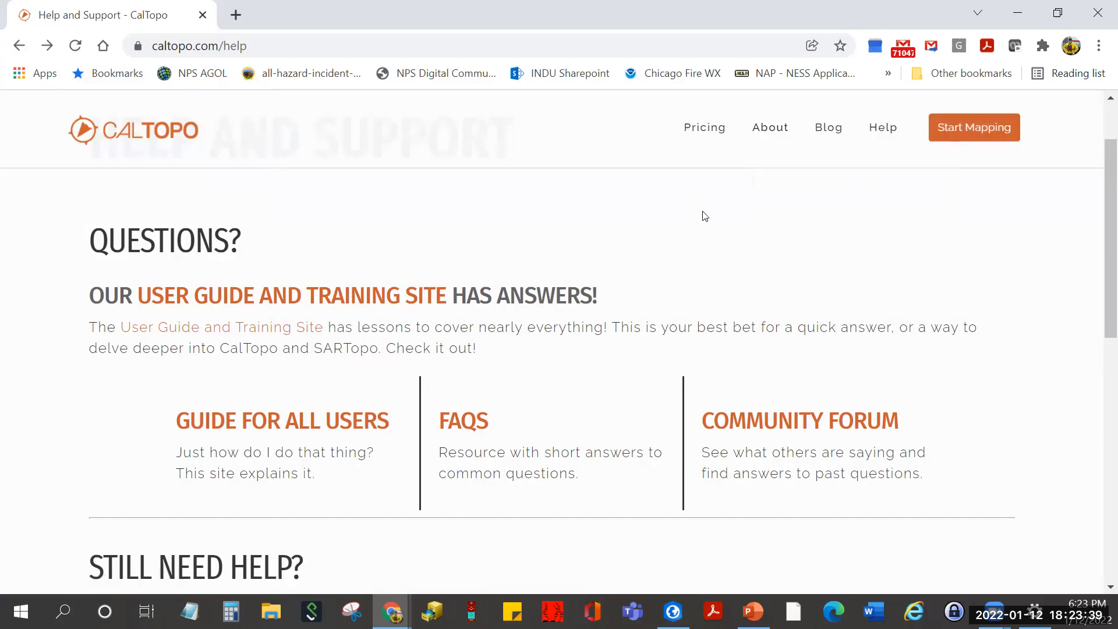
click(968, 133)
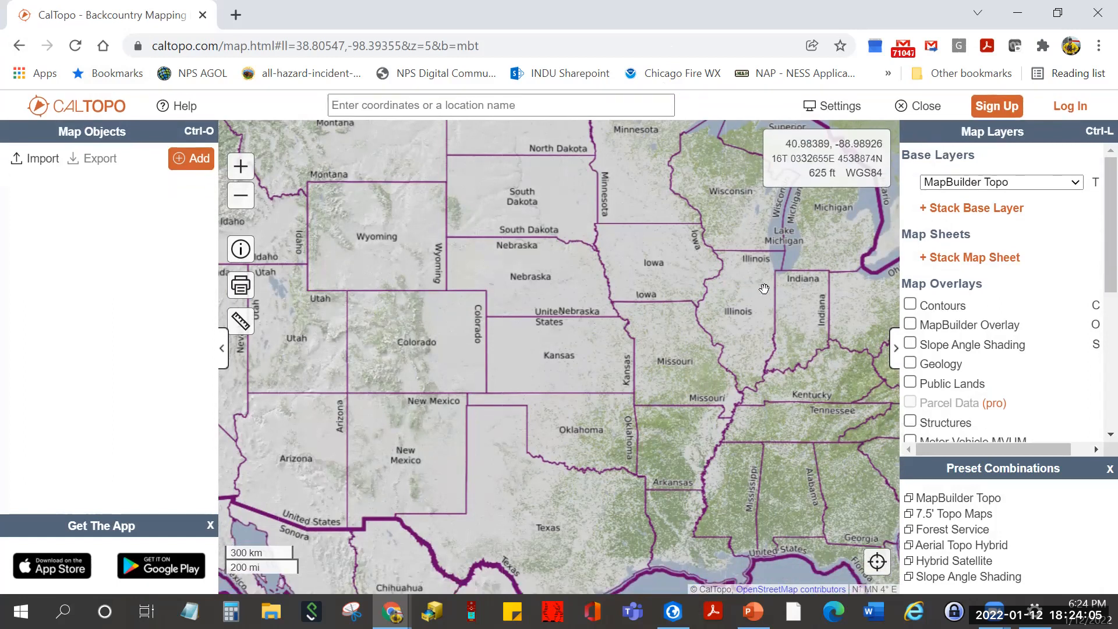
- Zoom out and pan the map to northwest Indiana
scroll(796, 286, up, 2)
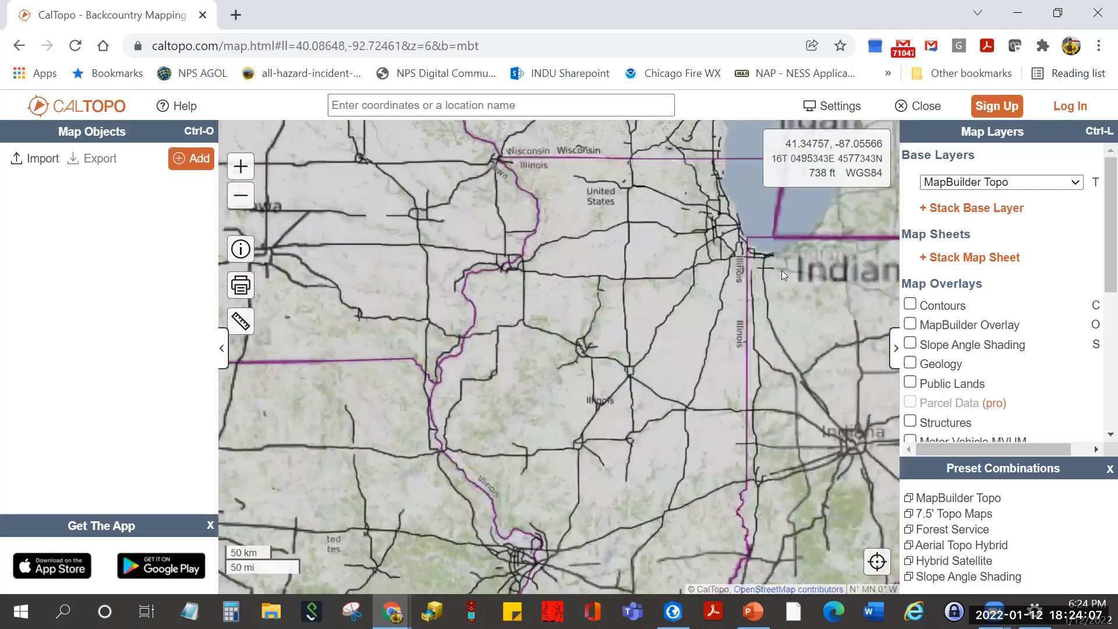
scroll(658, 302, up, 2)
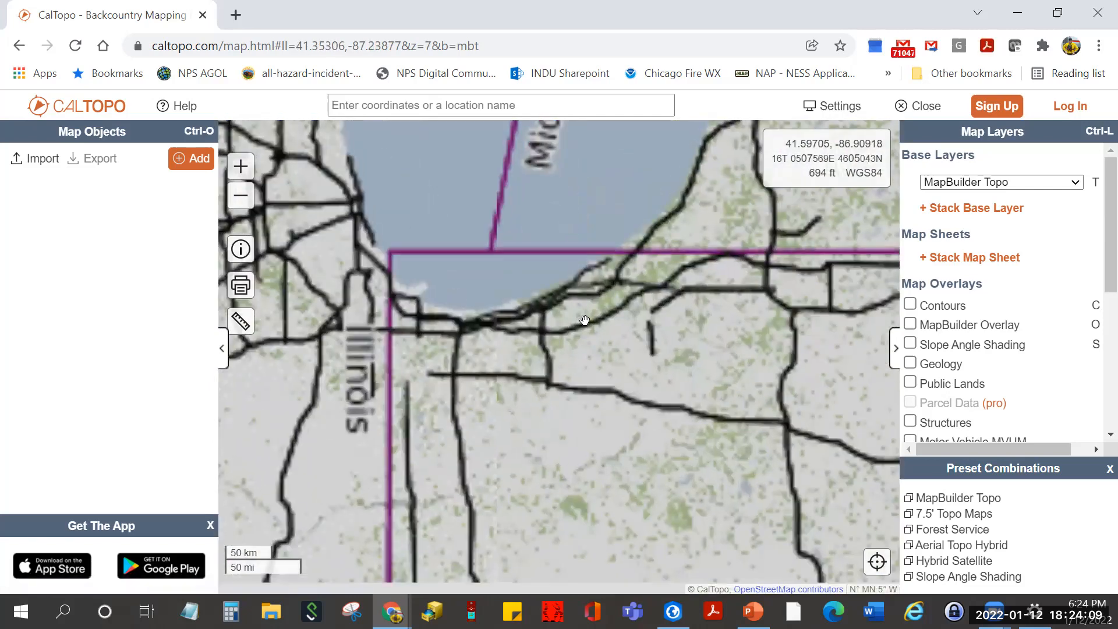
drag(504, 330, 610, 356)
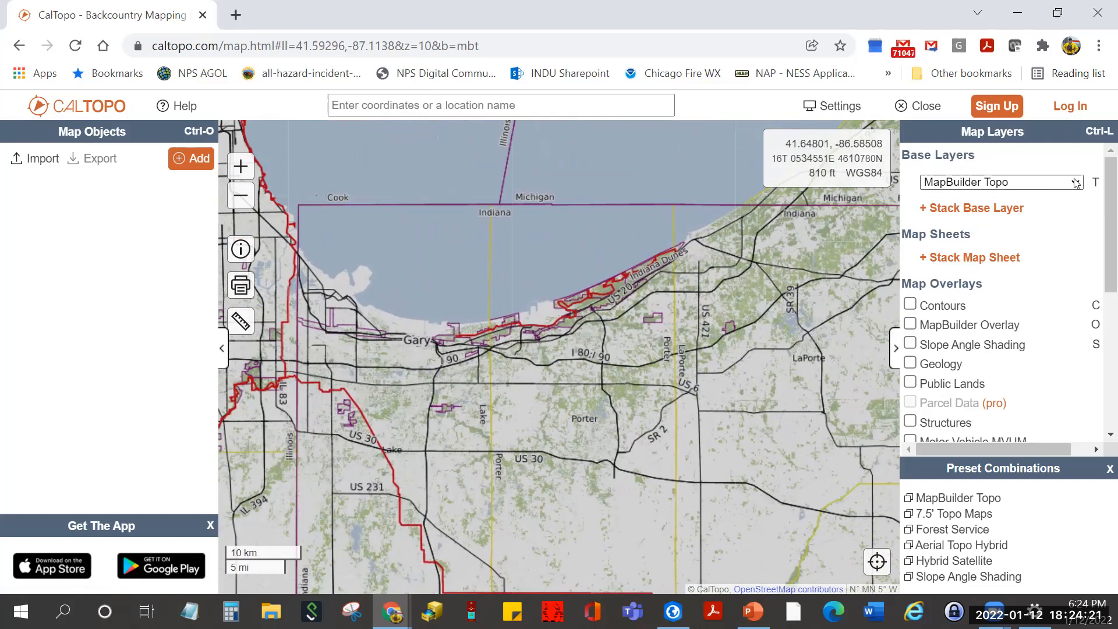
- Switch the base layer to NAIP imagery (2013-2015) and turn on the Contours overlay
click(1048, 183)
click(1039, 226)
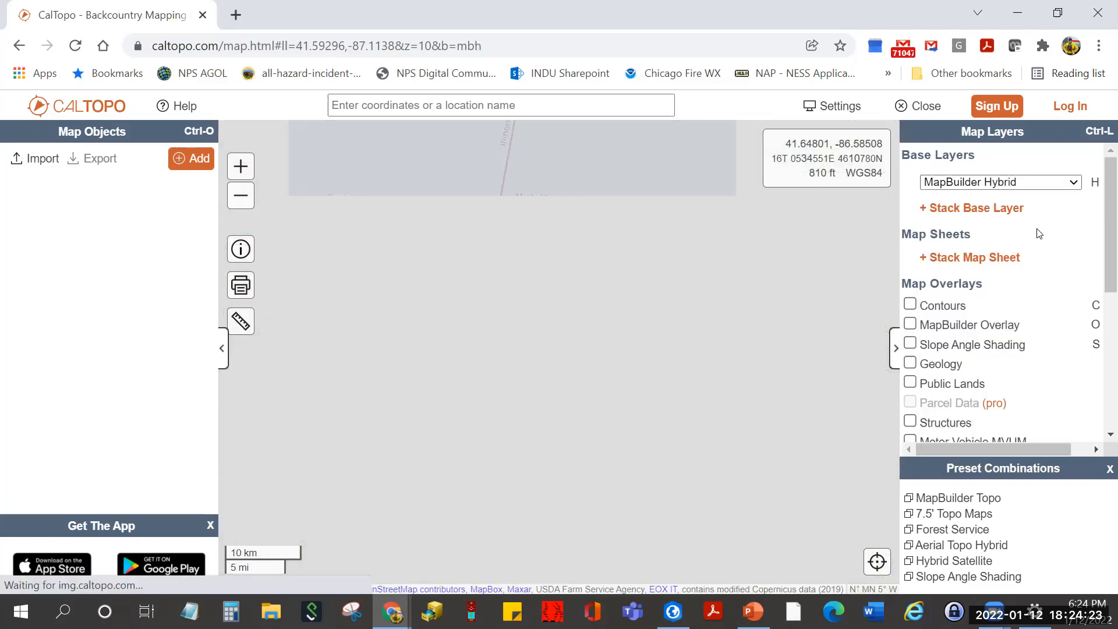
click(1064, 185)
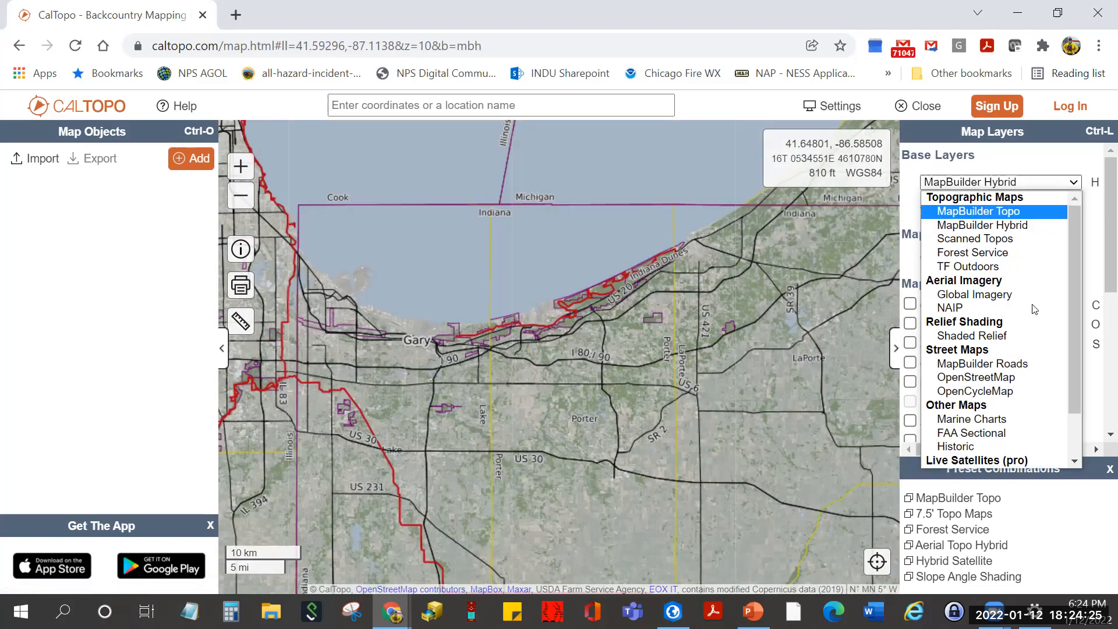
click(1035, 309)
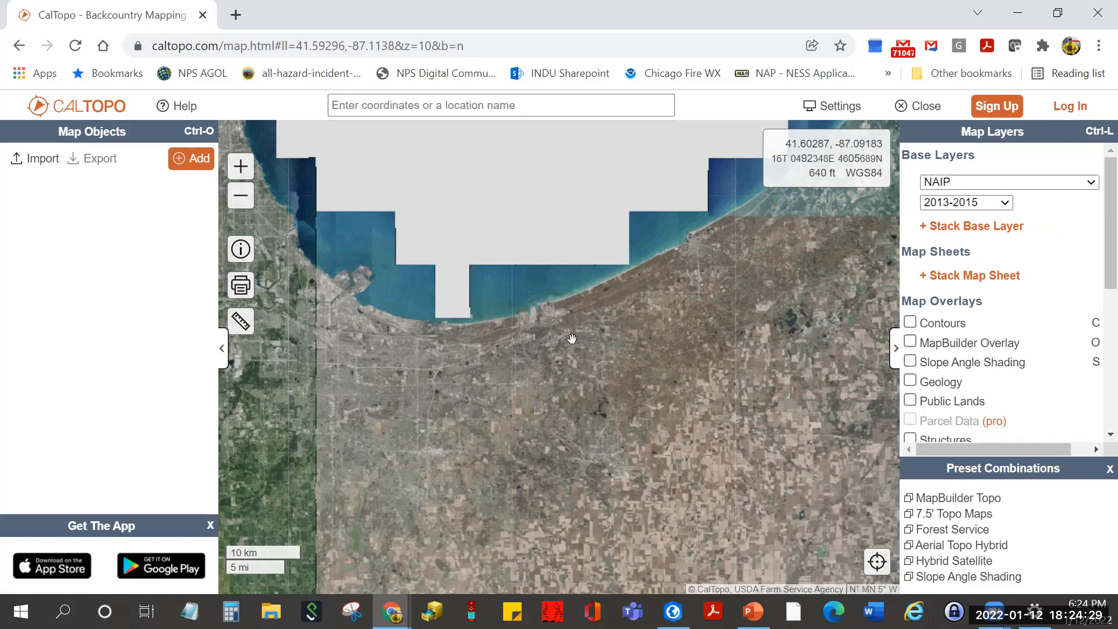
click(910, 323)
scroll(953, 400, down, 3)
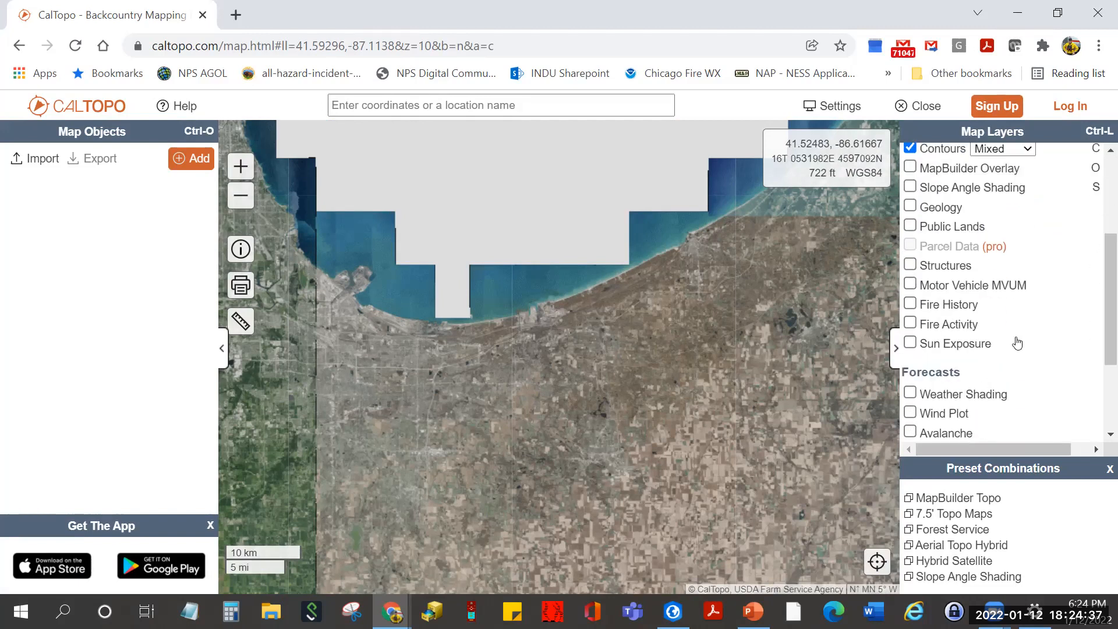
scroll(1018, 350, down, 2)
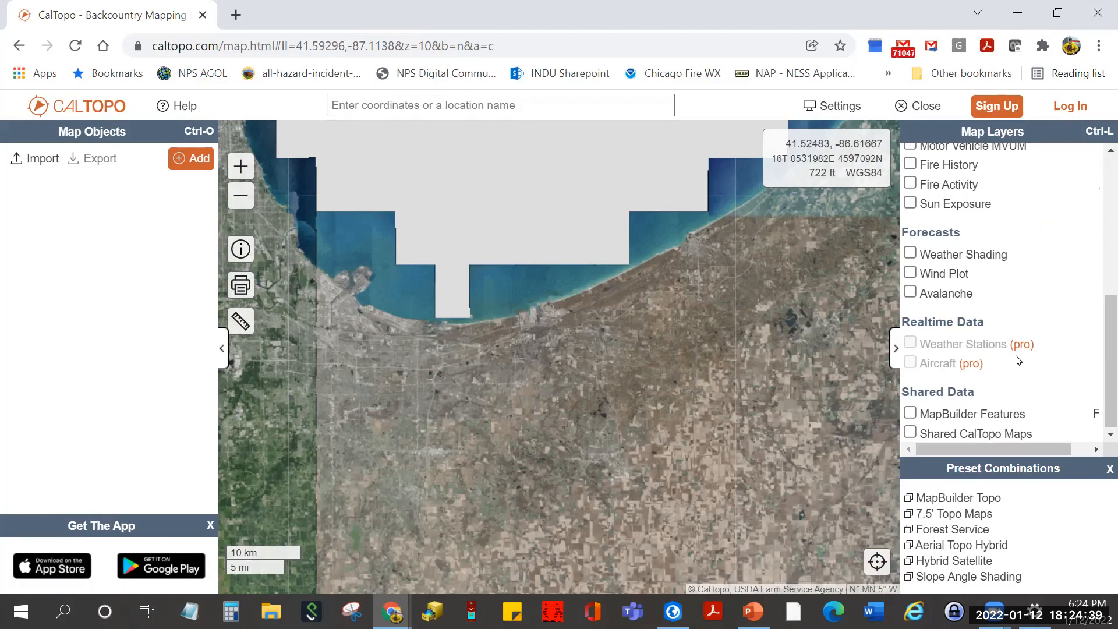
scroll(1018, 361, up, 5)
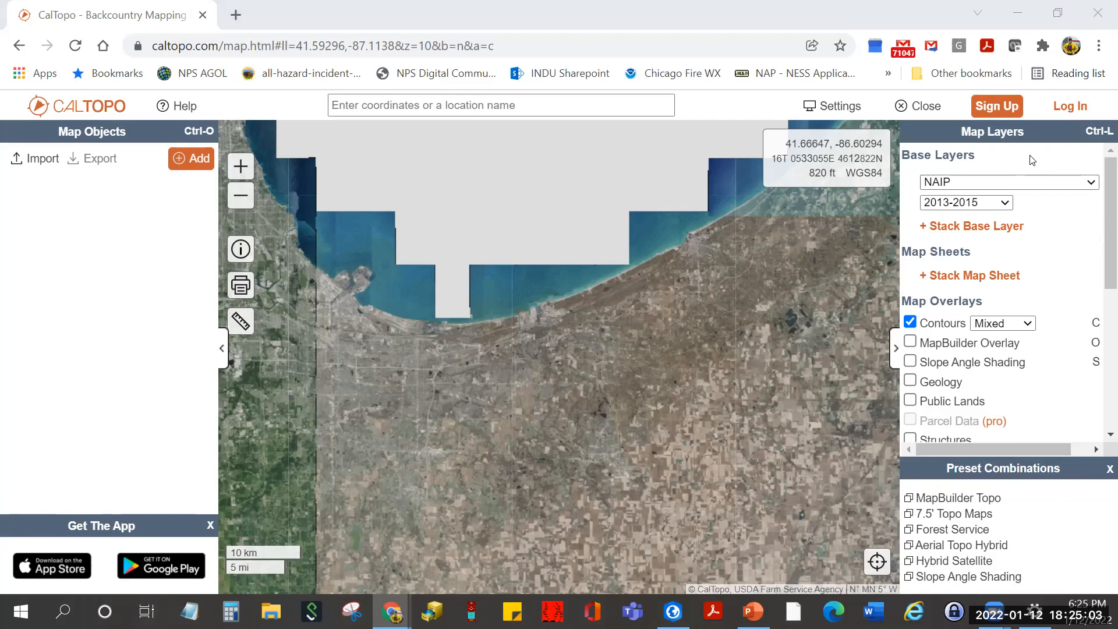
- Start CalTopo login and choose Continue with Google
click(1067, 107)
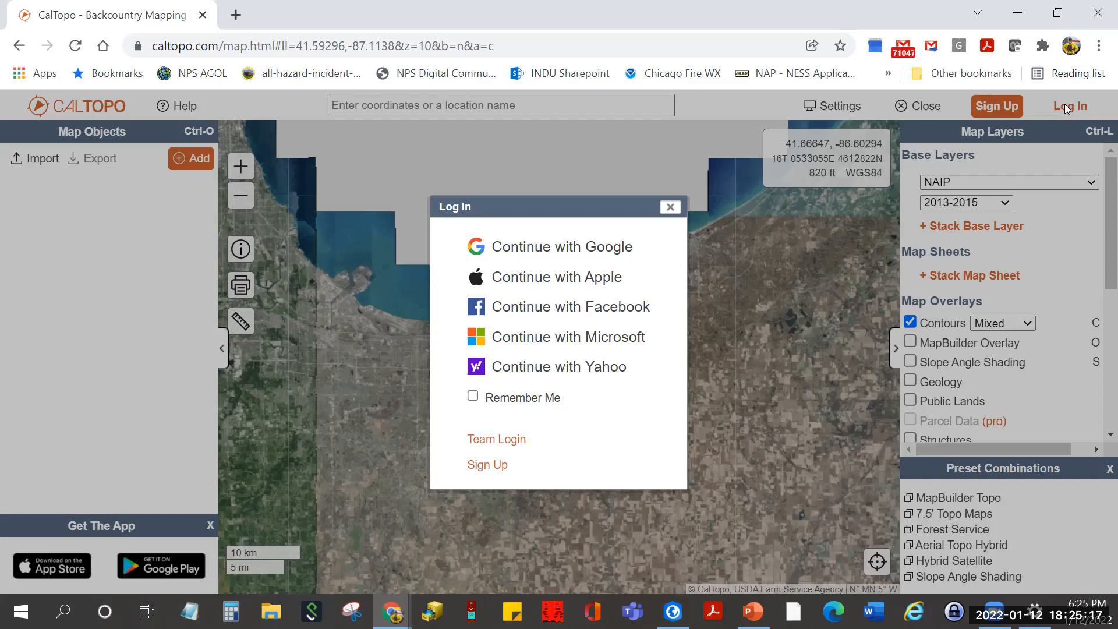
click(564, 249)
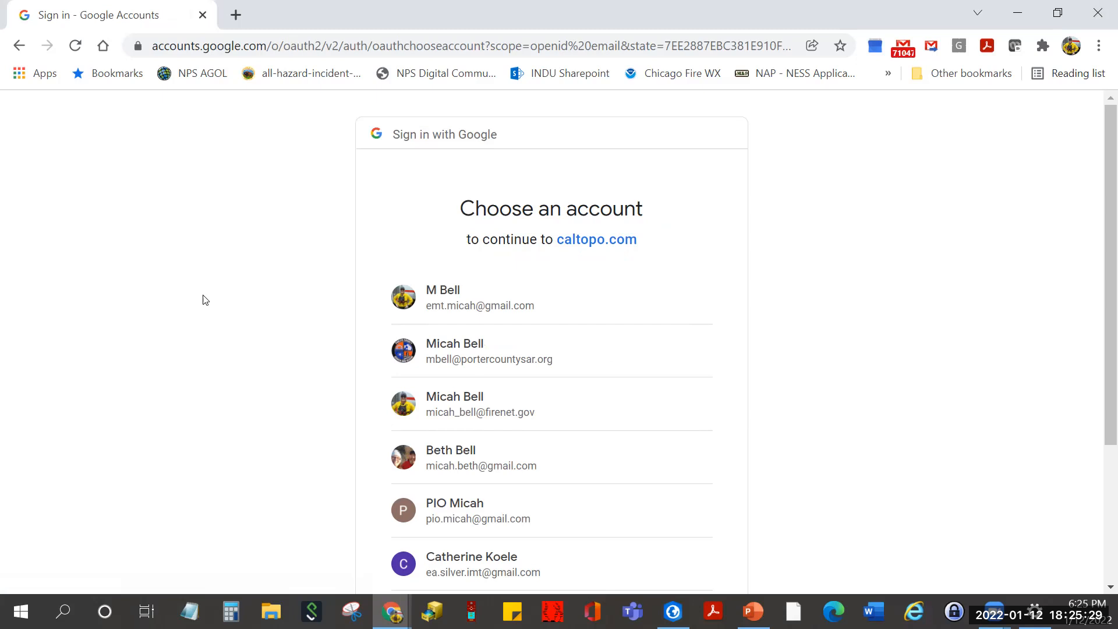
- Pick the first account on Google's Choose an account page
click(504, 308)
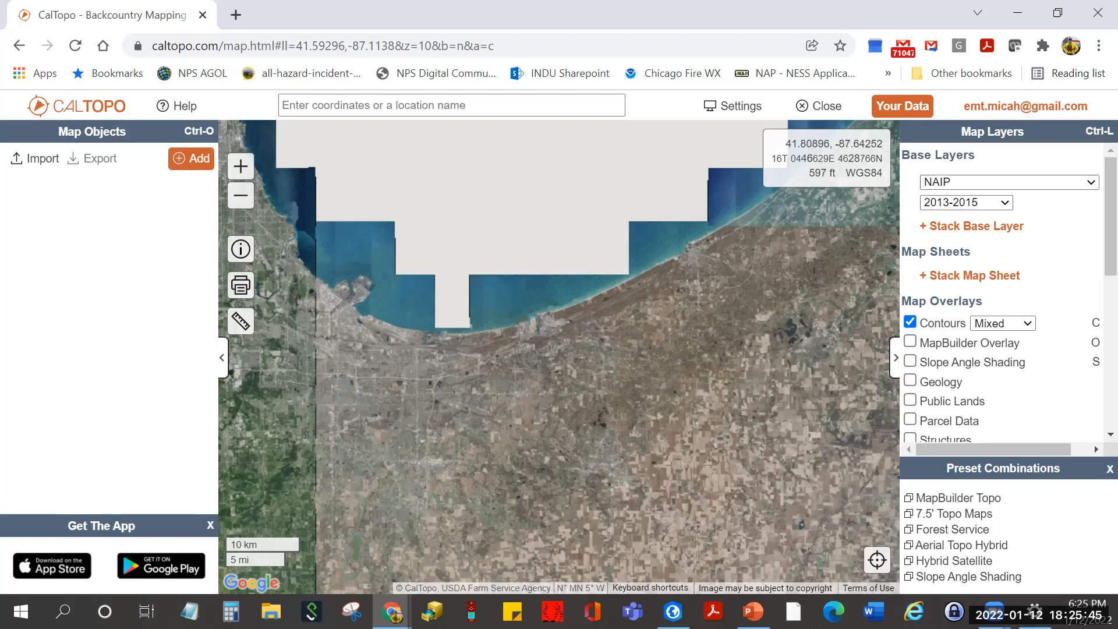
scroll(1018, 358, down, 3)
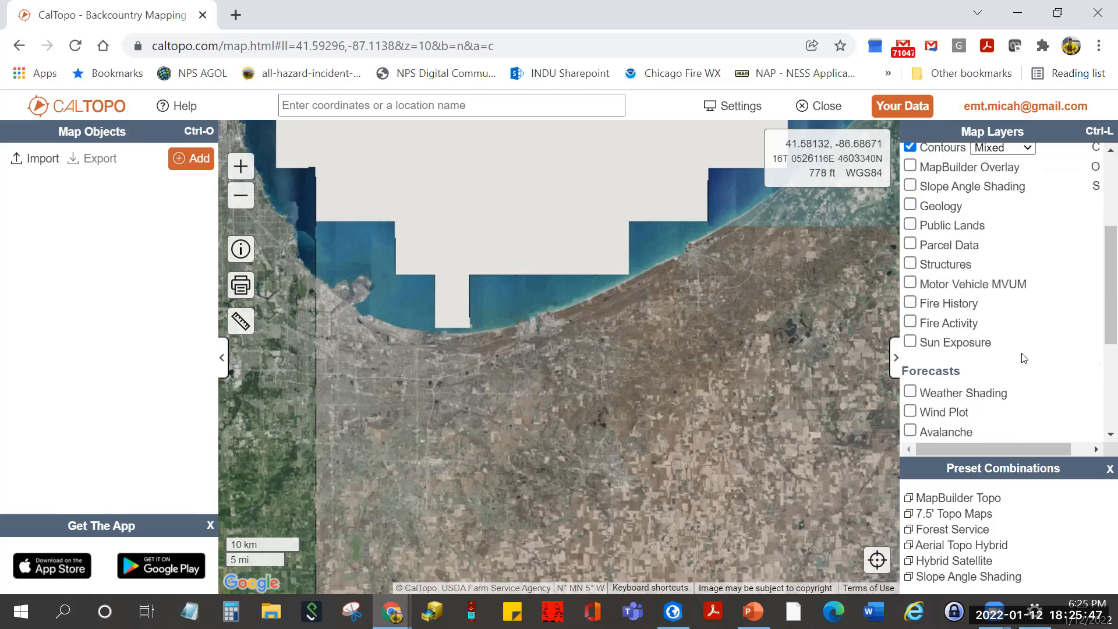
scroll(1020, 357, down, 3)
scroll(1024, 358, up, 6)
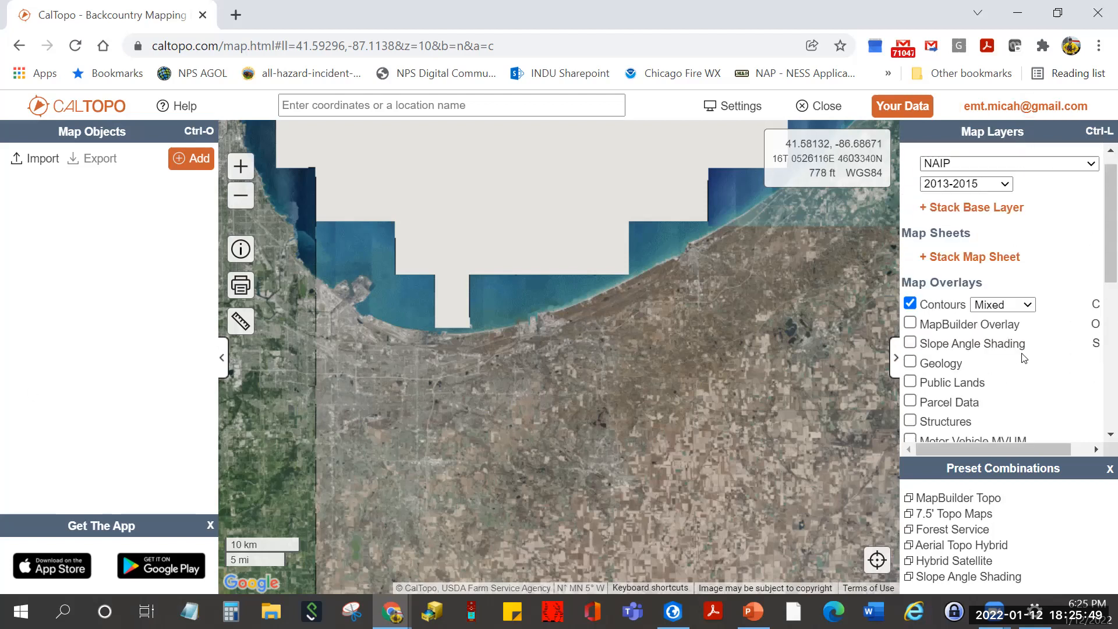
scroll(1024, 357, up, 1)
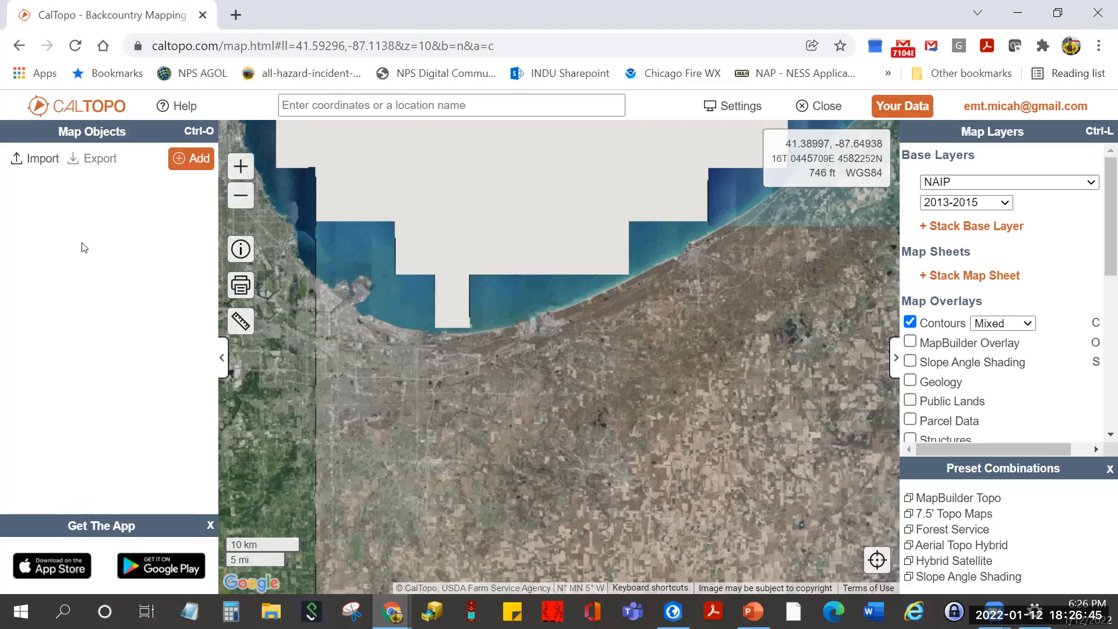
click(98, 111)
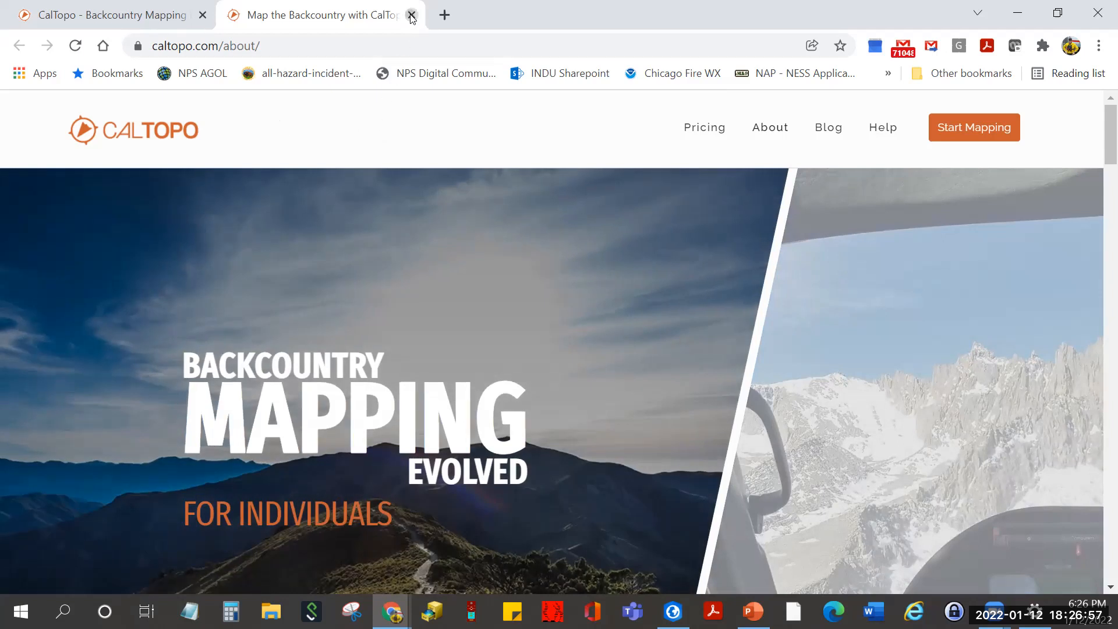
click(411, 15)
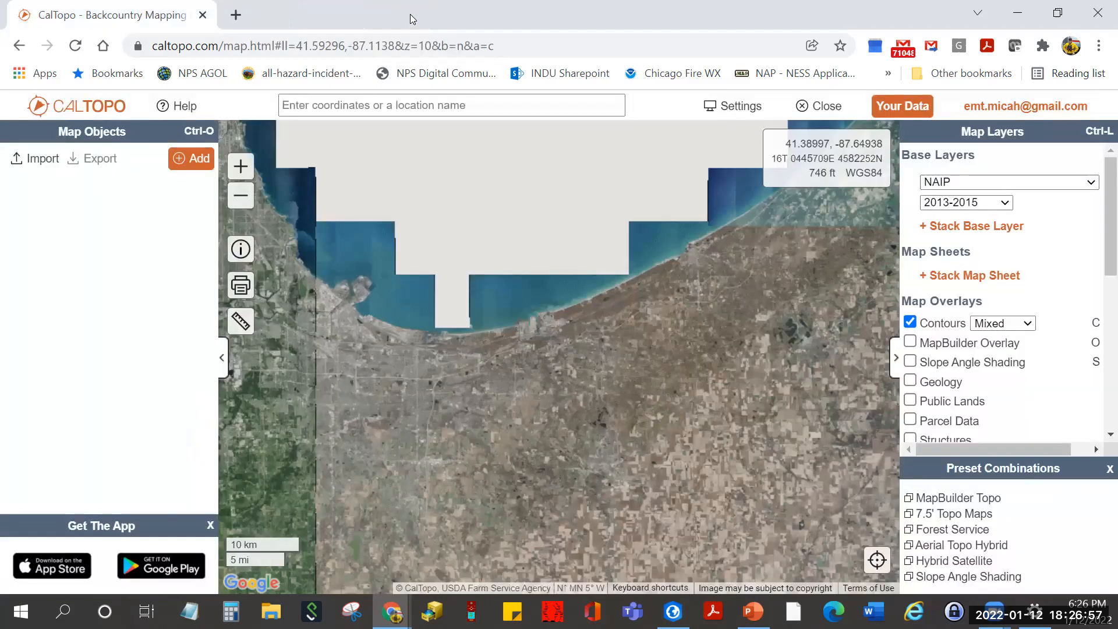
click(177, 107)
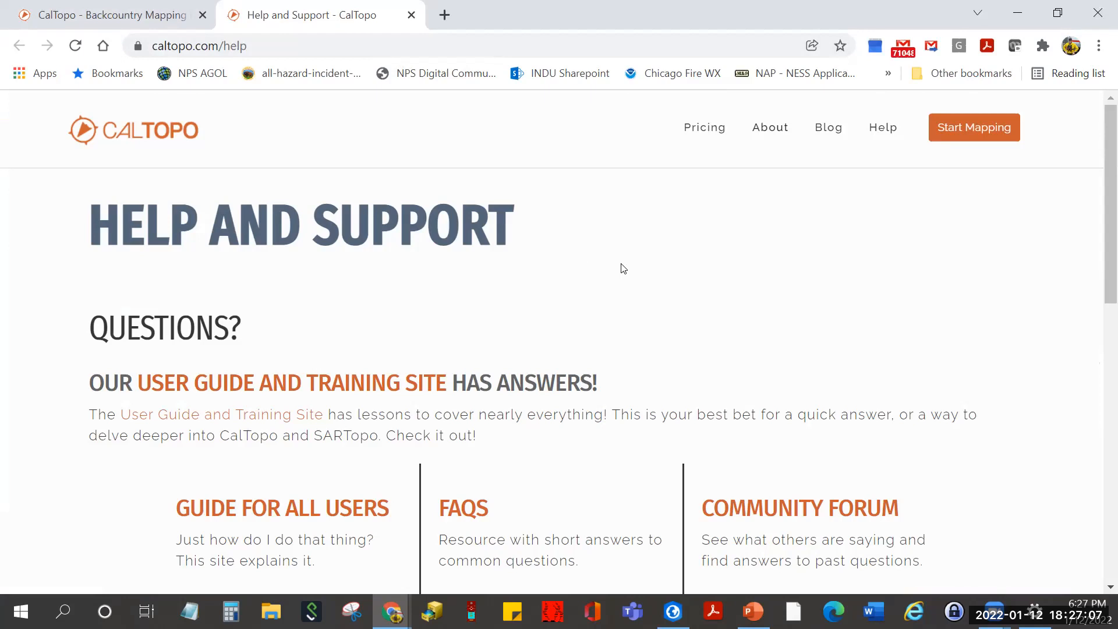
scroll(621, 267, down, 1)
scroll(621, 268, up, 1)
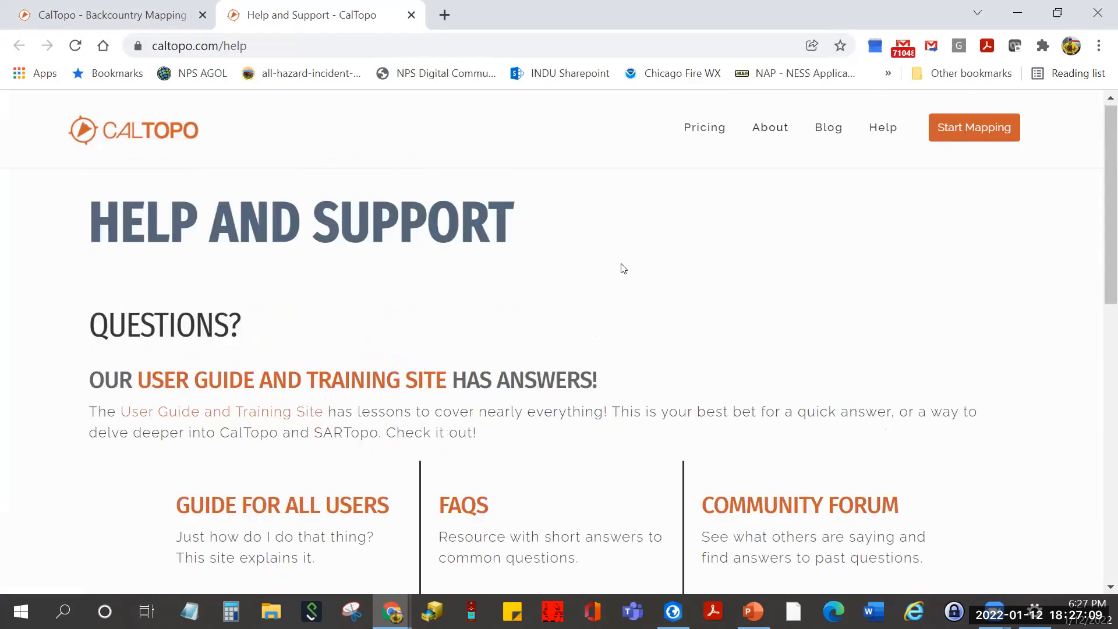
click(412, 16)
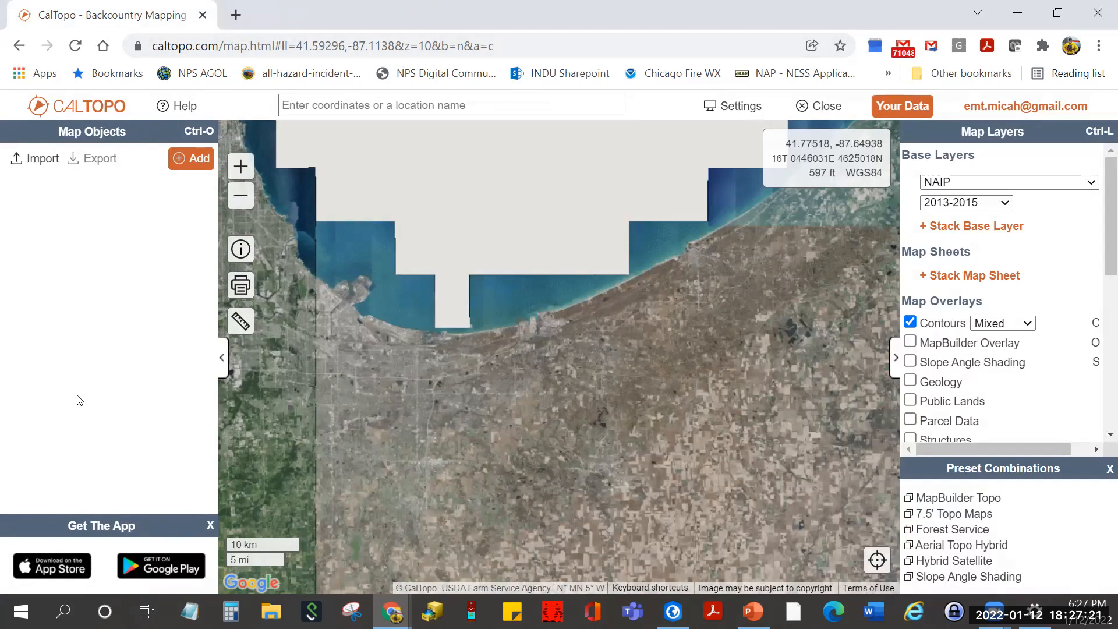
click(222, 363)
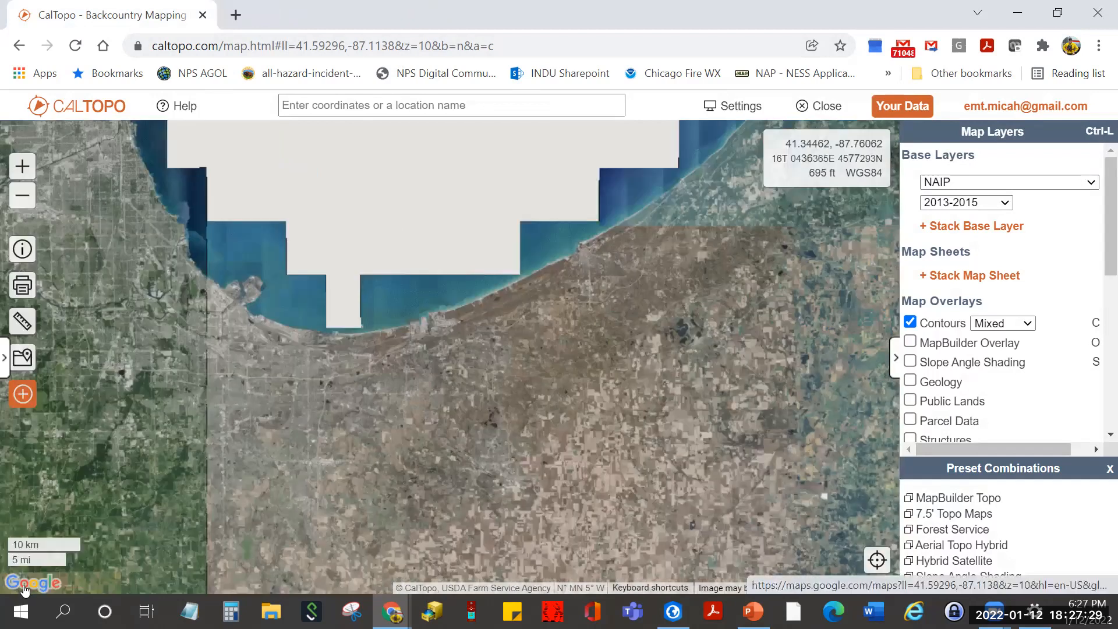
click(5, 366)
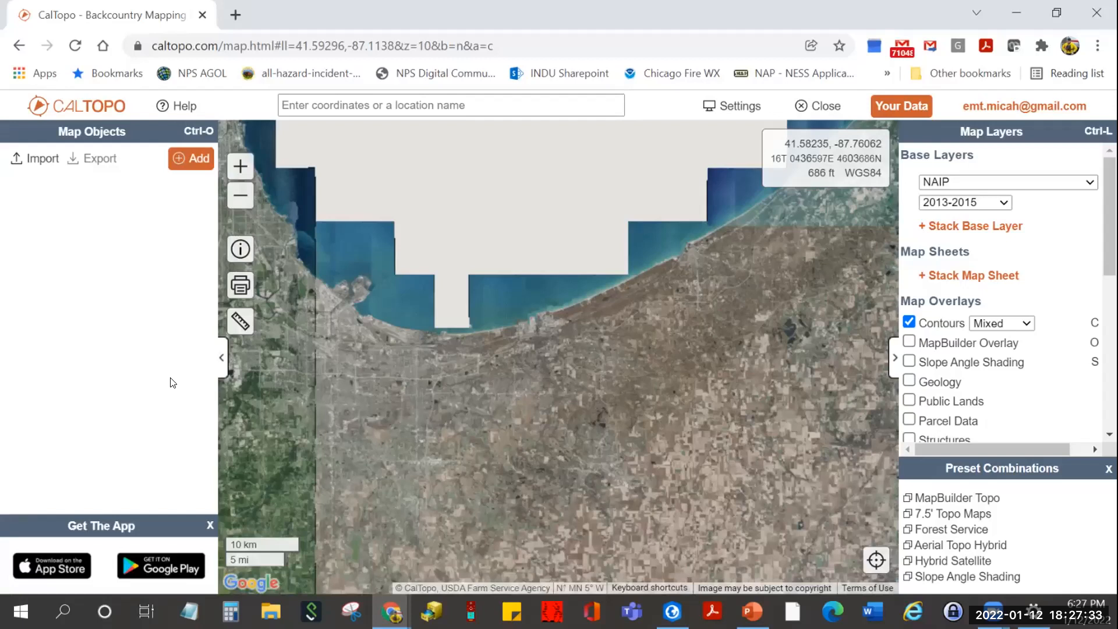
- Open the Map Objects Add menu showing Marker, Line, Polygon and Range Ring
click(196, 162)
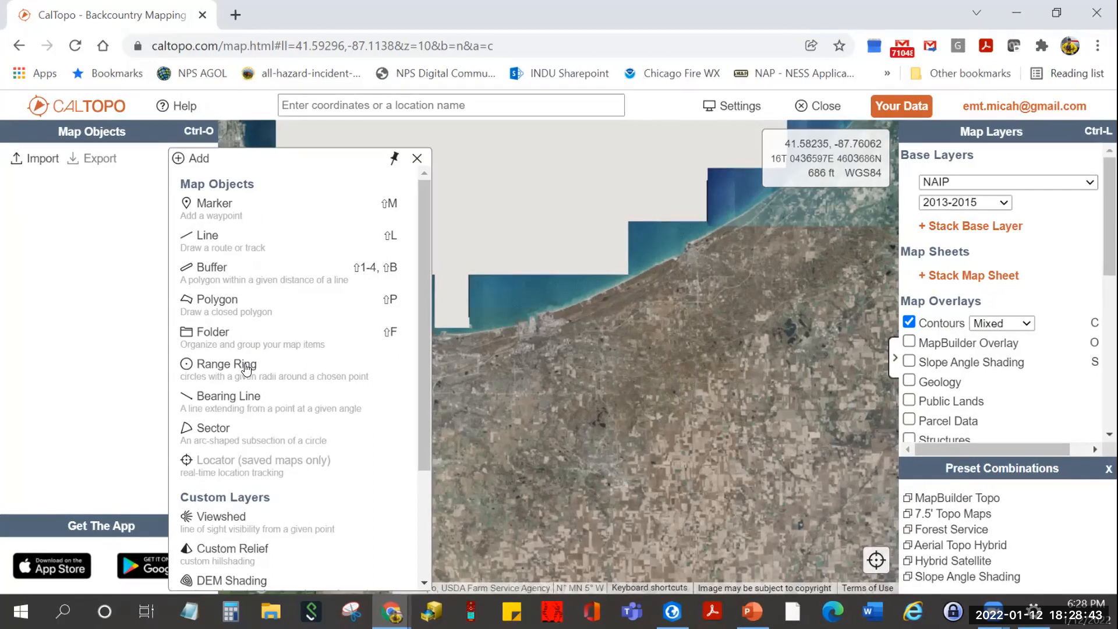
- Scroll the Add menu to custom layers: Viewshed, Custom Relief, DEM Shading, Custom Source
scroll(257, 384, down, 2)
scroll(303, 390, down, 2)
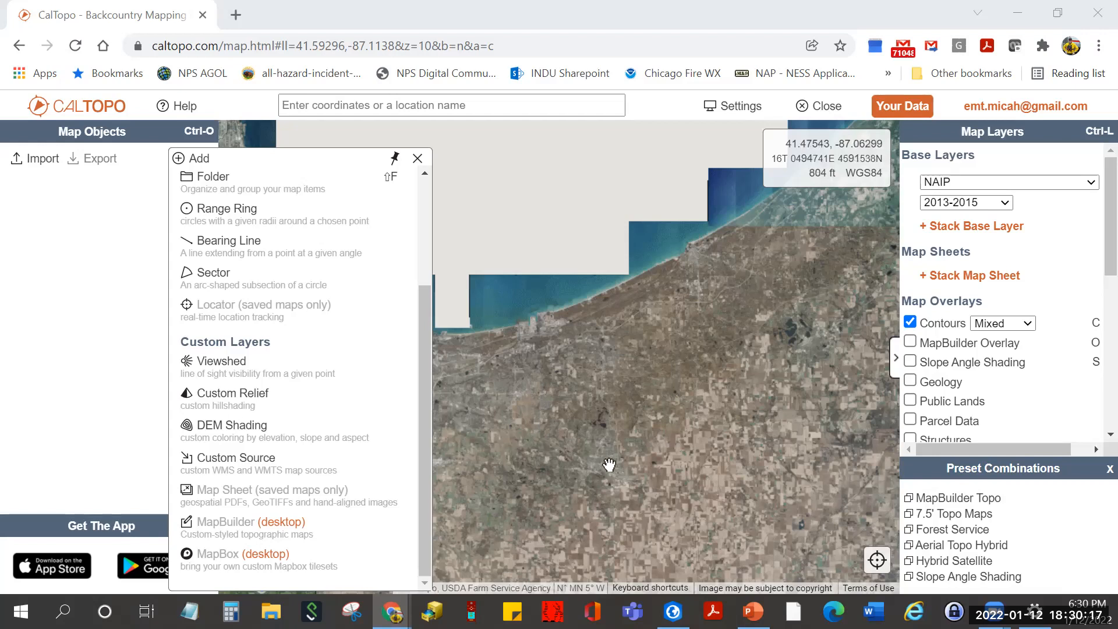
- Close the Add menu and zoom the map in three levels
click(417, 160)
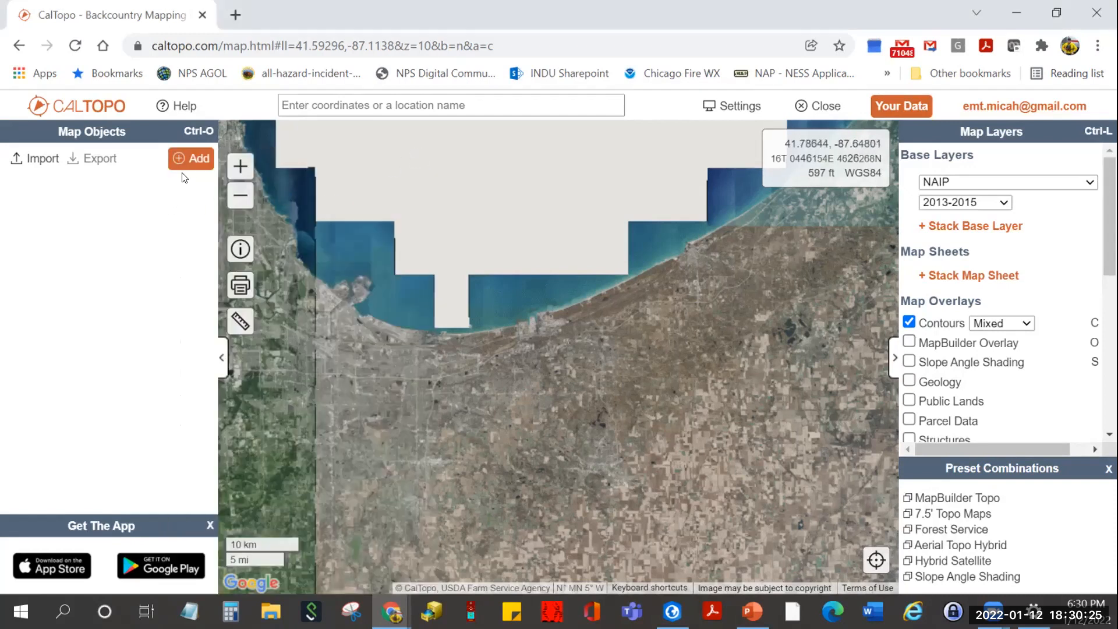
click(243, 180)
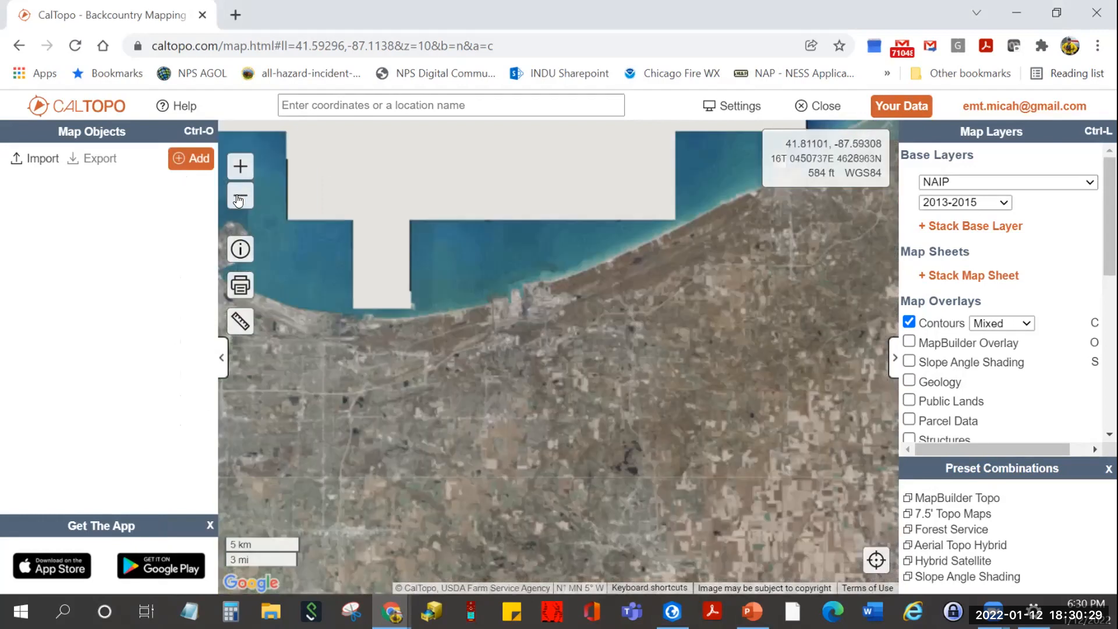
click(241, 195)
click(240, 167)
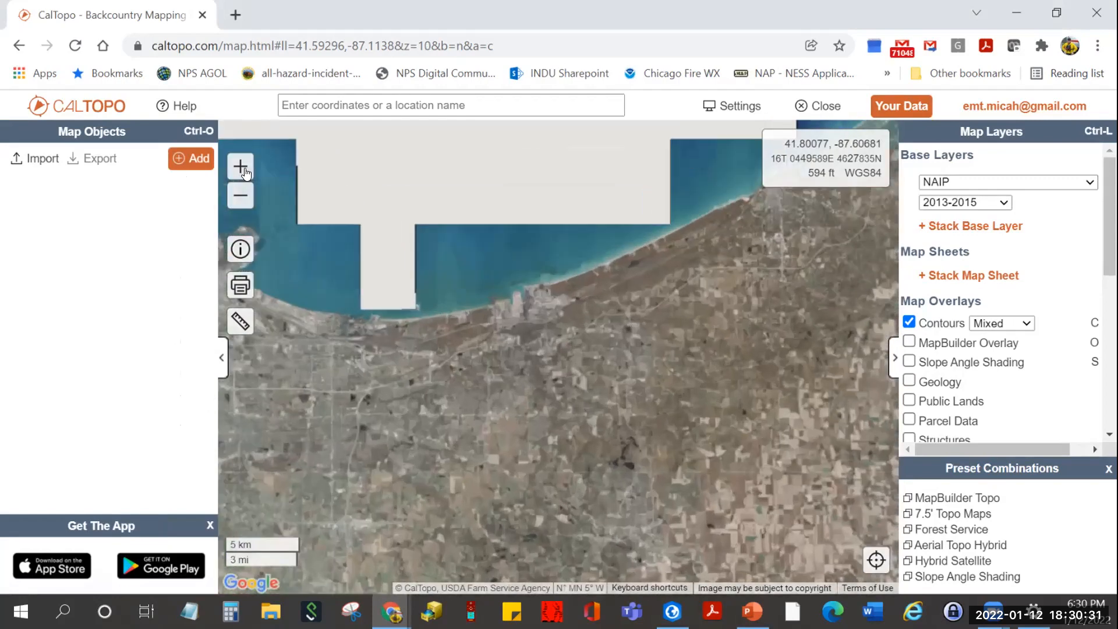
click(241, 167)
click(240, 167)
- Pan and zoom onto the inland building complex, then zoom out one level
drag(586, 317, 460, 470)
drag(485, 418, 609, 394)
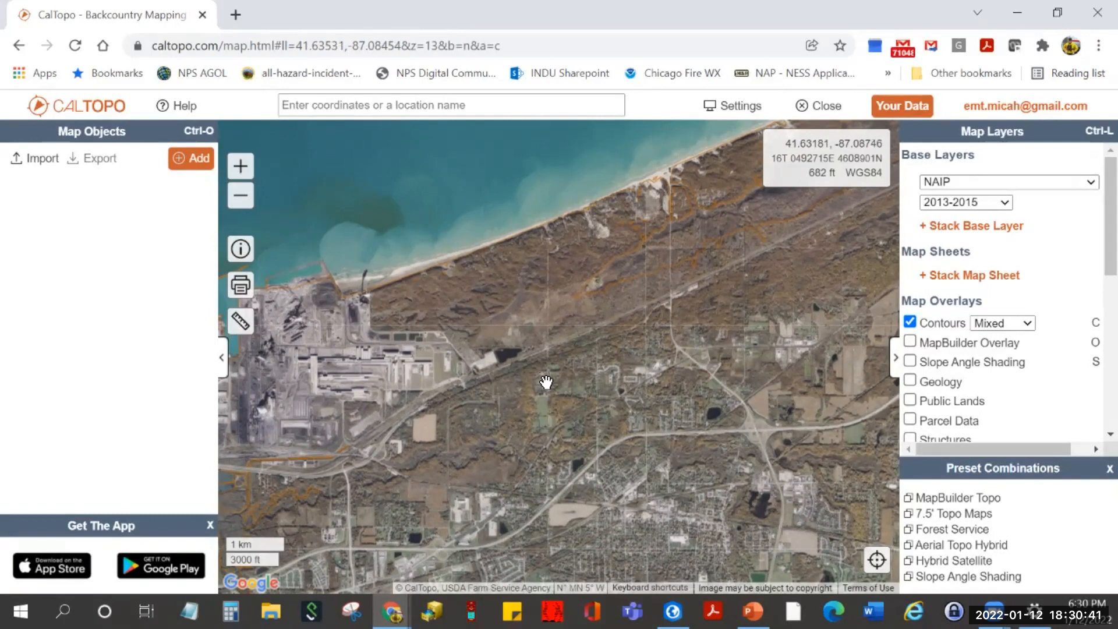
scroll(546, 381, up, 2)
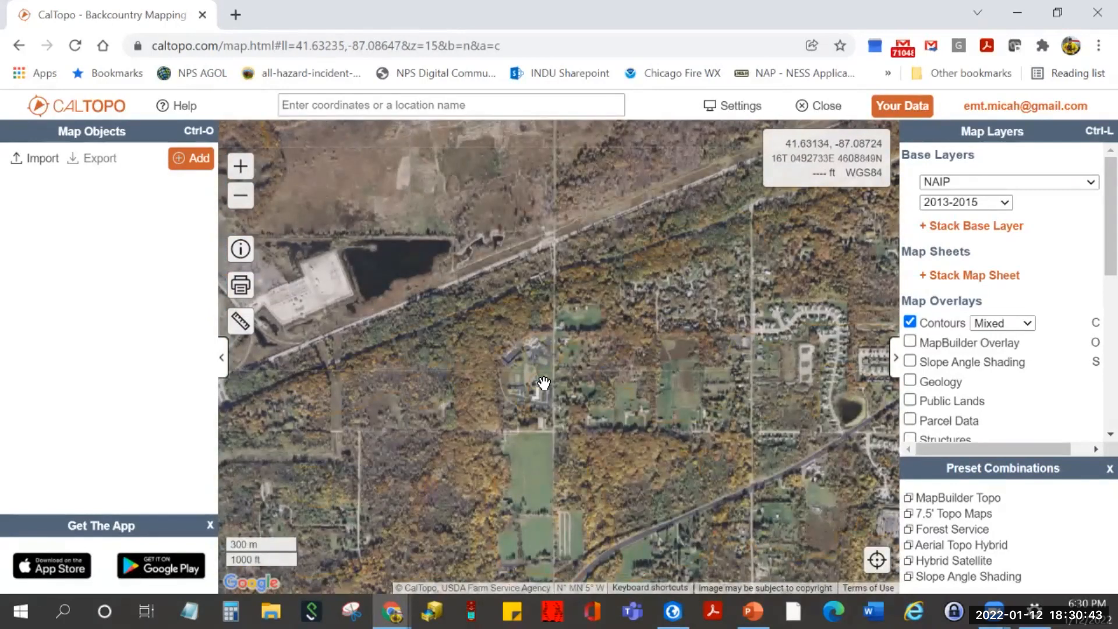
scroll(546, 382, up, 3)
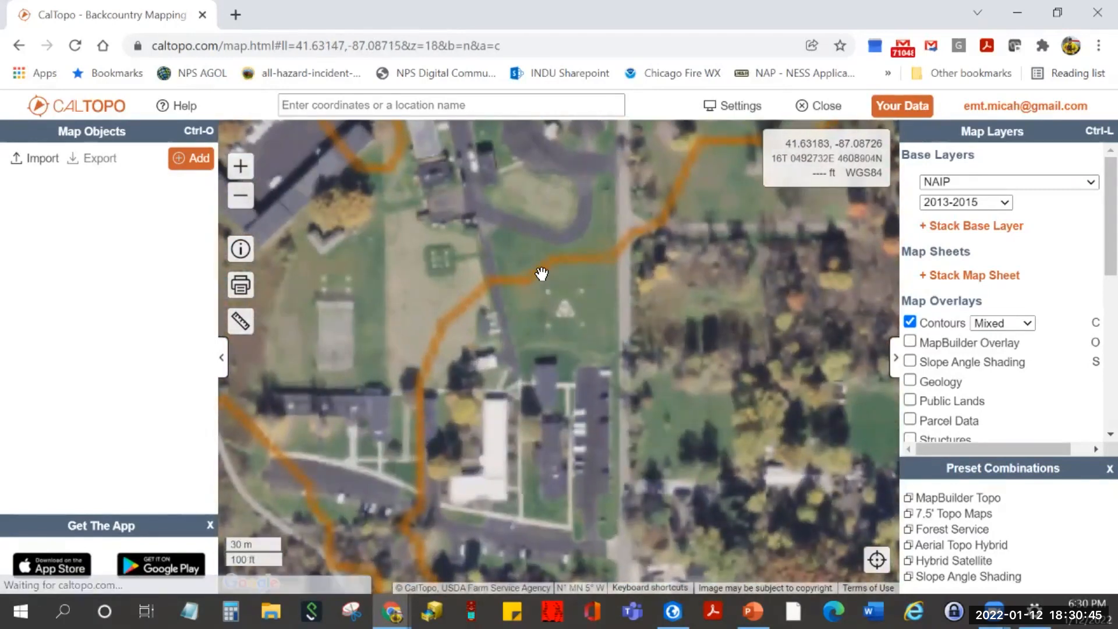
drag(502, 243, 608, 394)
drag(626, 327, 639, 305)
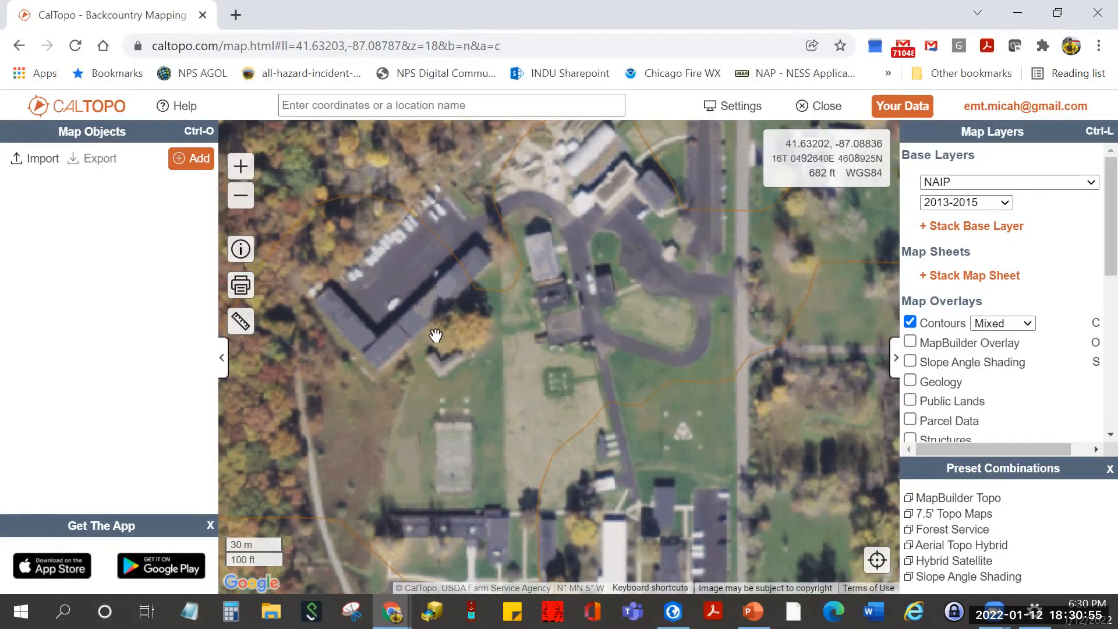
click(241, 197)
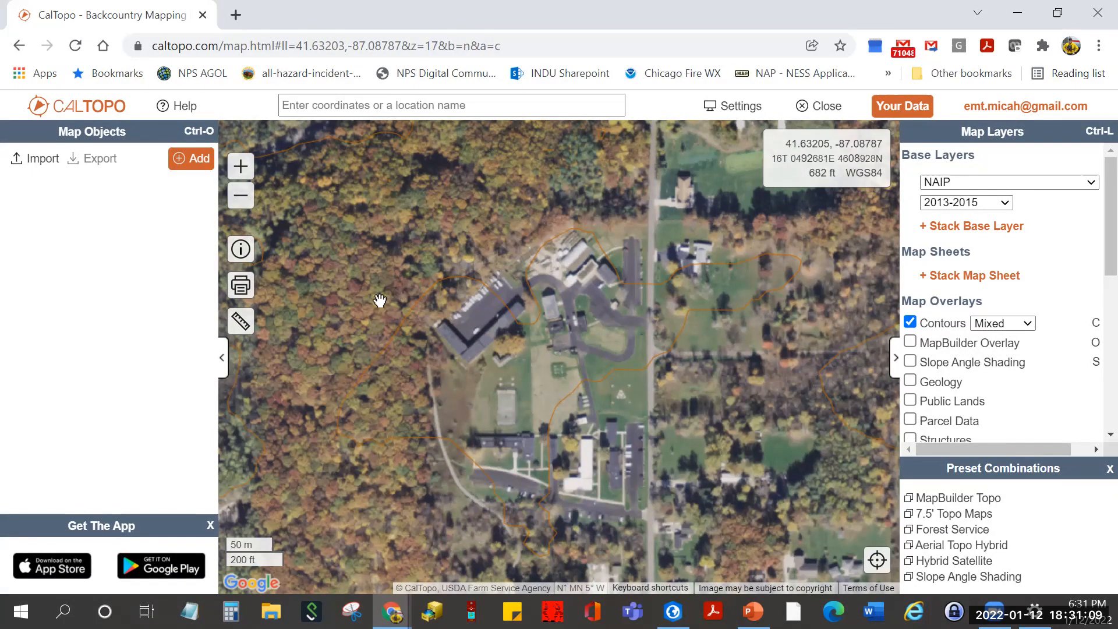
- Create a shortened share link for the current view in Details/Sharing, then close it
click(241, 250)
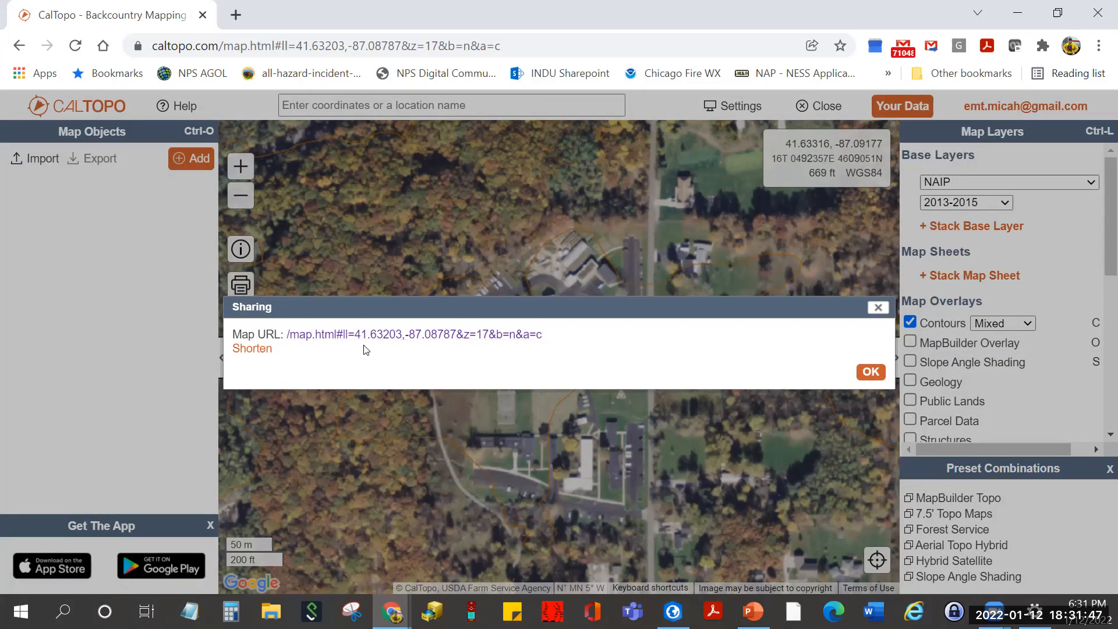
click(260, 352)
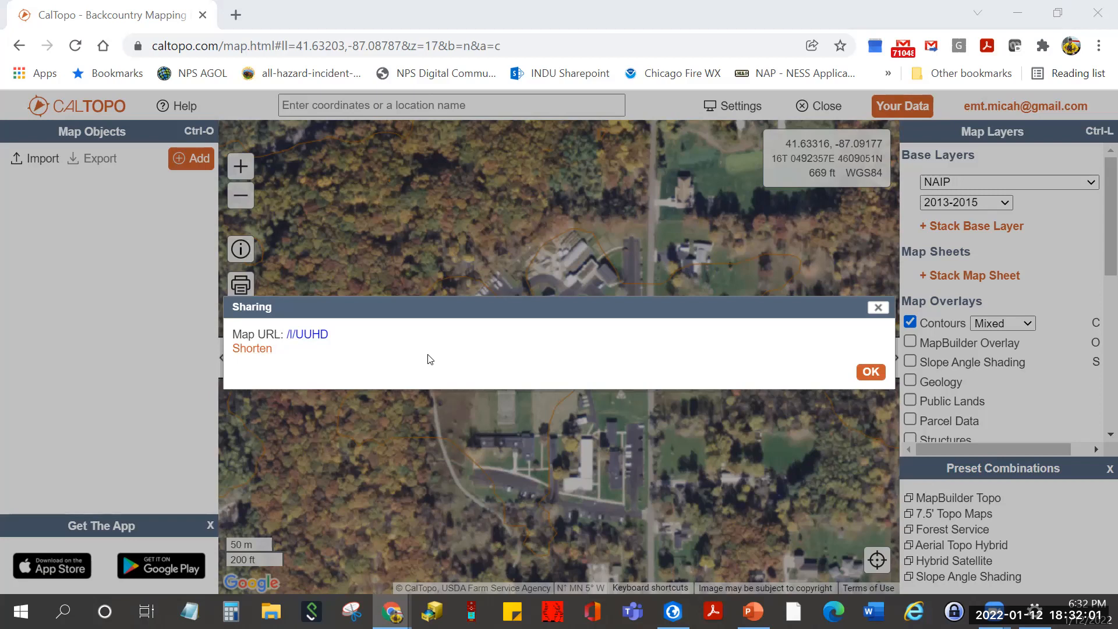
click(867, 376)
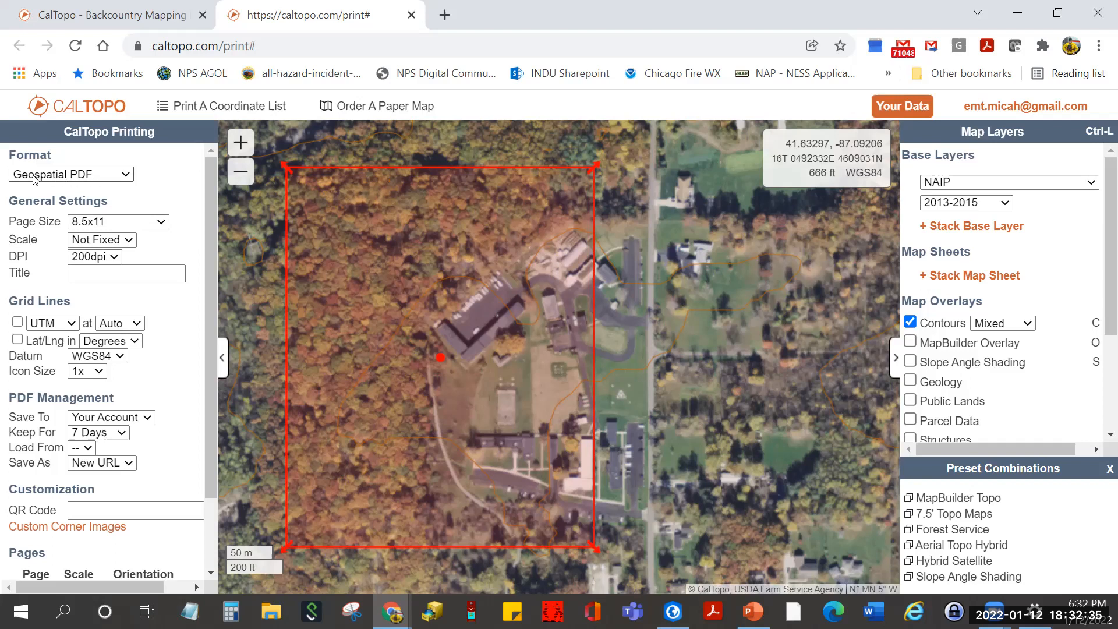
- Open the Format dropdown on the CalTopo Printing page to list output formats
click(126, 175)
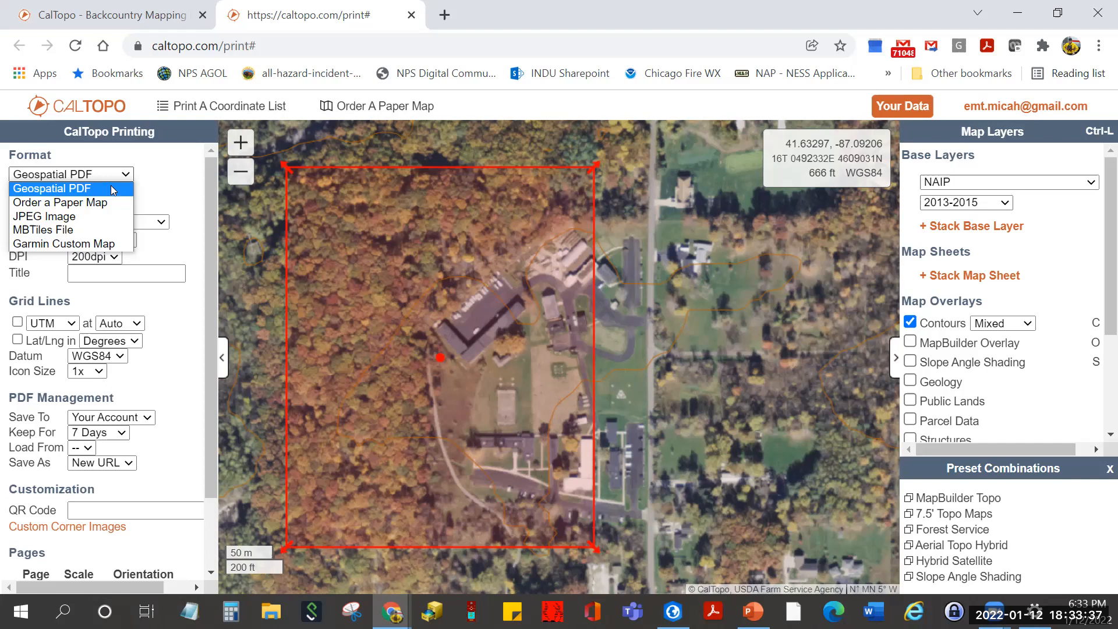
- Leave Geospatial PDF as the output format and show the page size choices
click(159, 198)
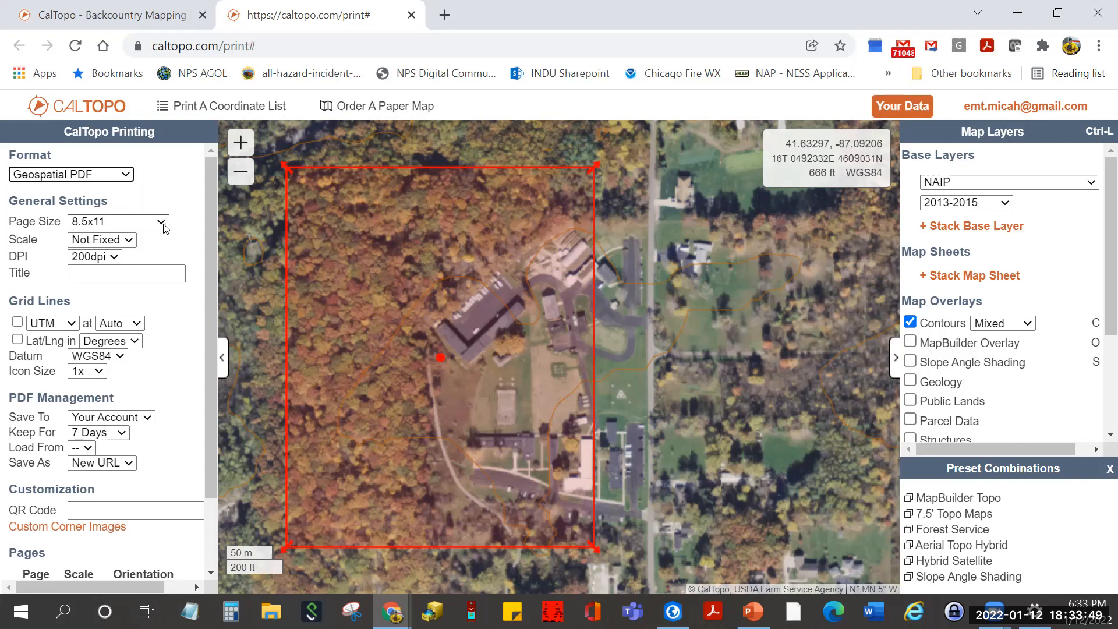
click(163, 228)
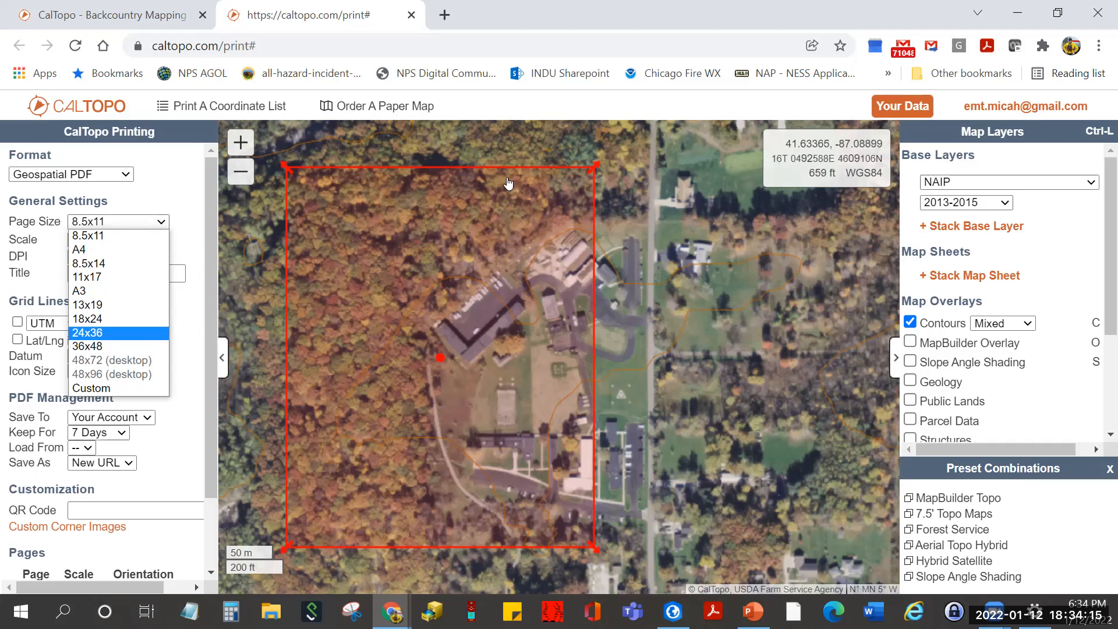
- Centre the print area over the buildings and change the page size from 11x17 to 24x36
click(441, 361)
drag(449, 357, 536, 366)
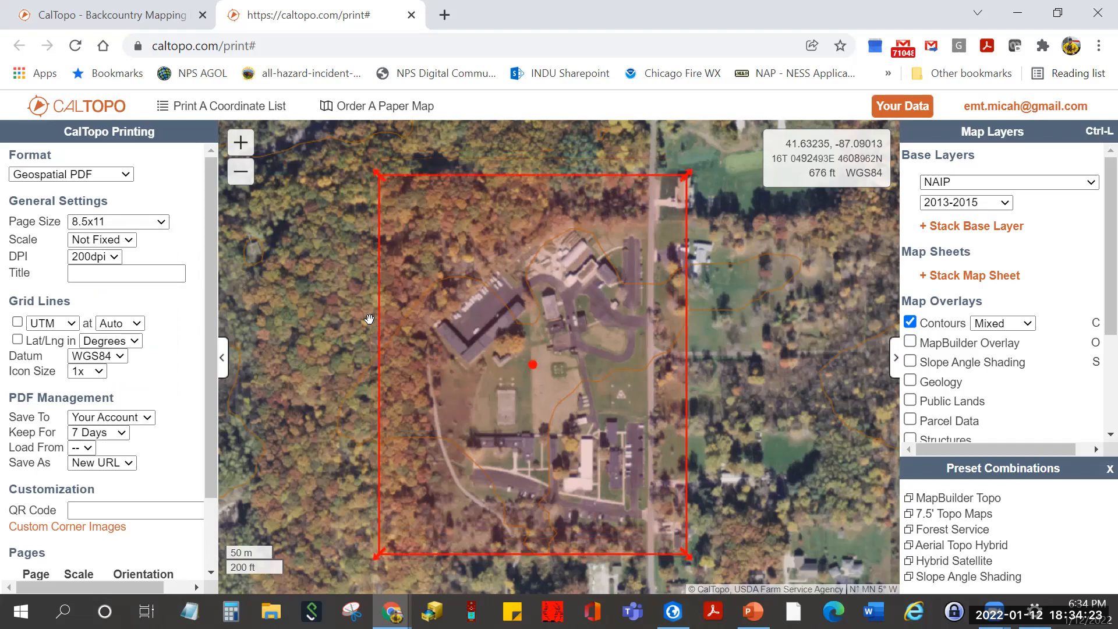
click(164, 221)
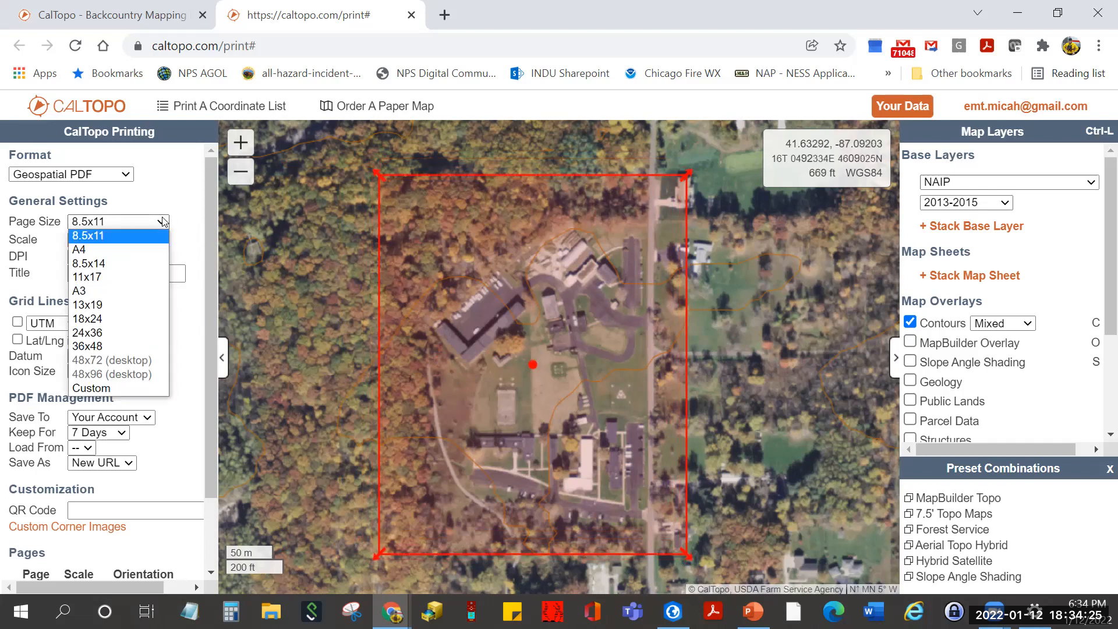
click(140, 276)
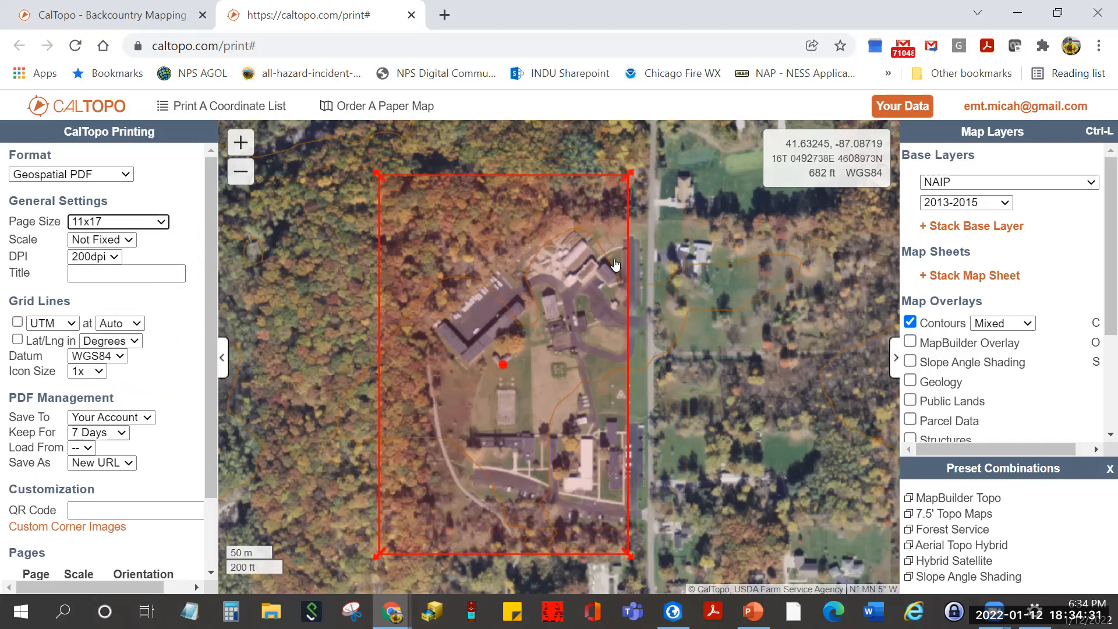
click(162, 224)
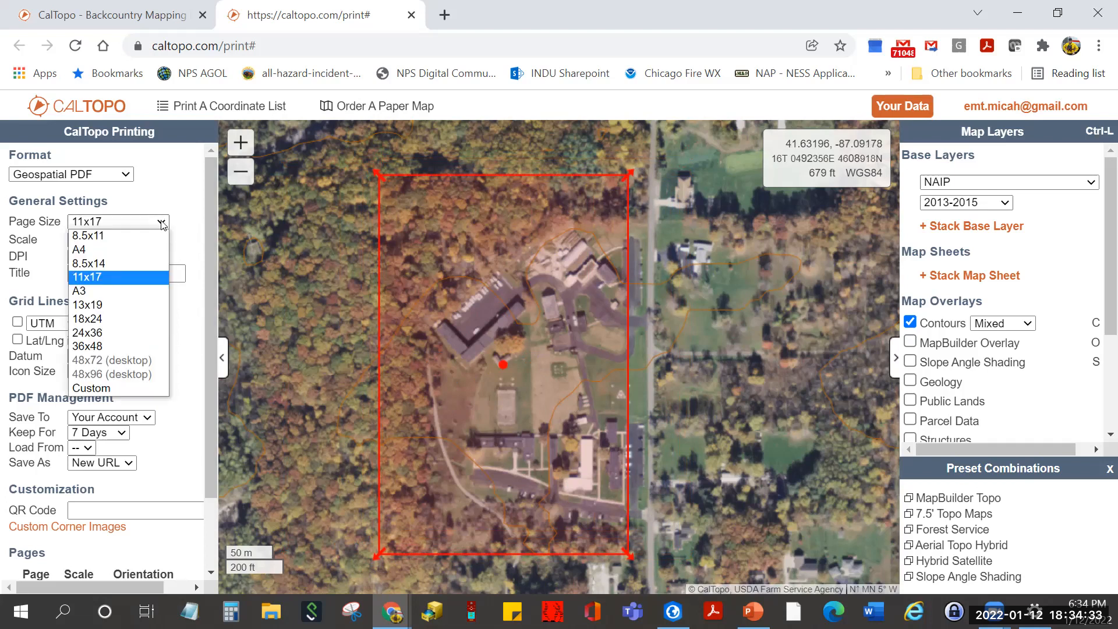
click(139, 330)
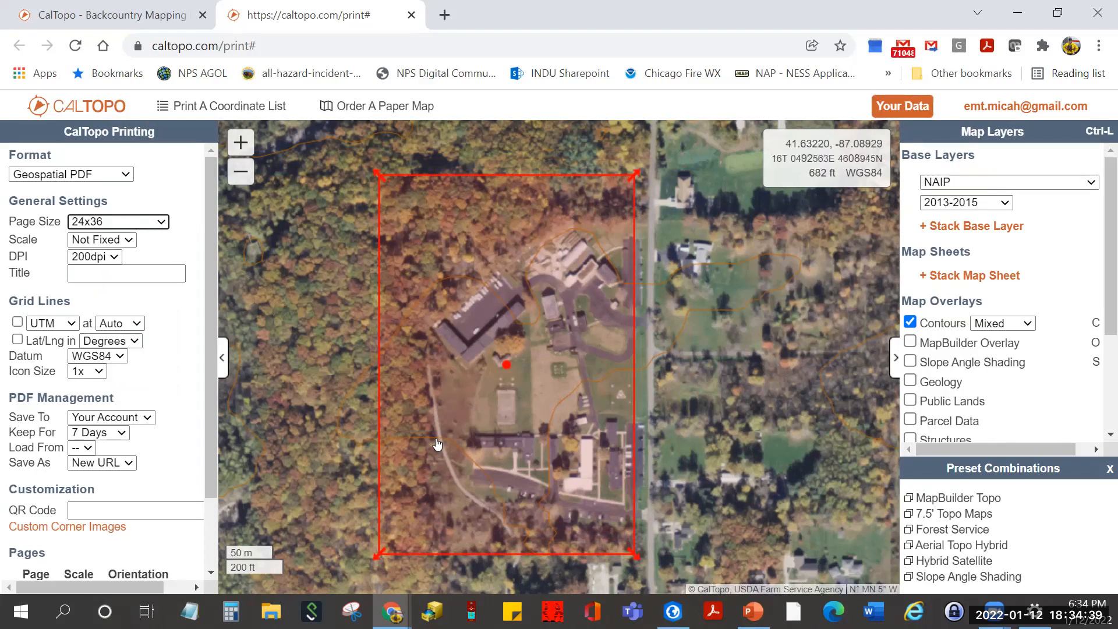
click(132, 243)
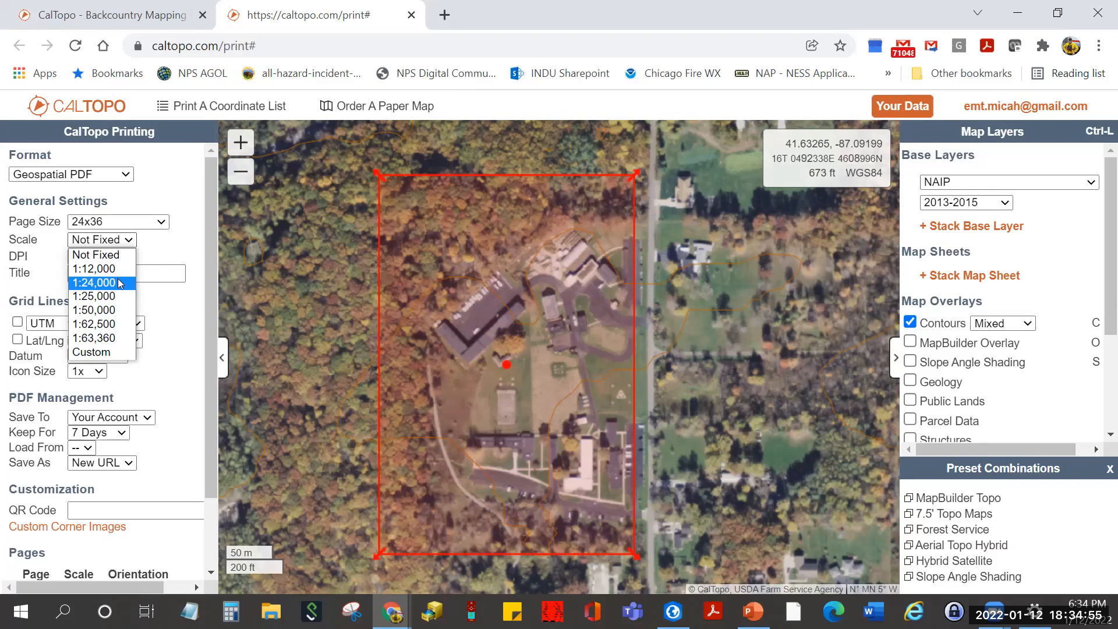
- Set the print scale to 1:24,000 and move the enlarged print area onto the lakeshore
click(120, 283)
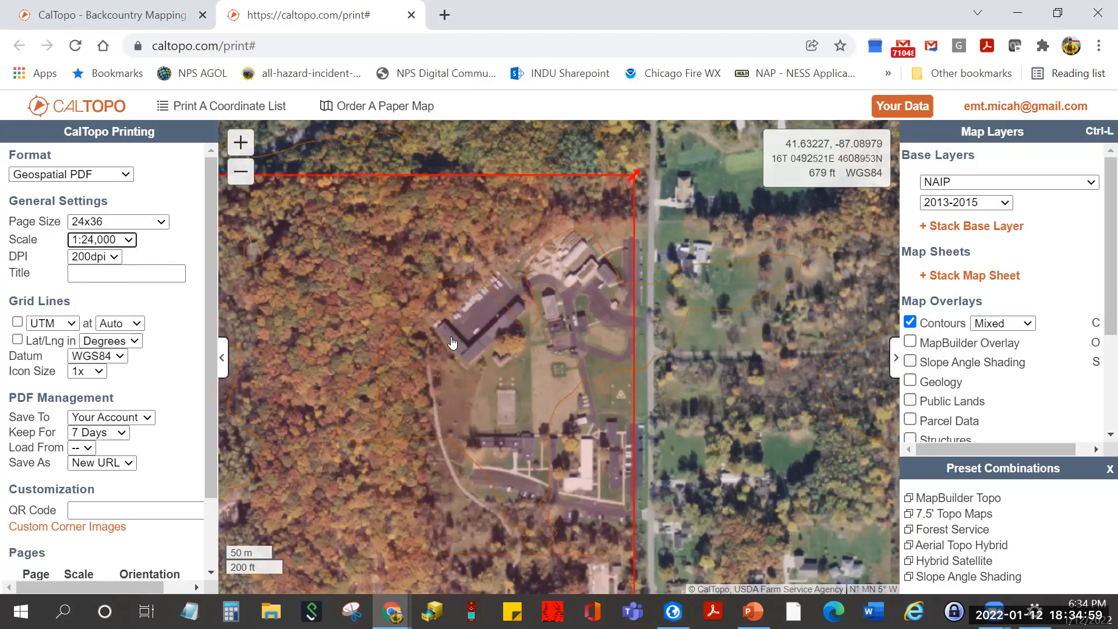
scroll(338, 371, down, 2)
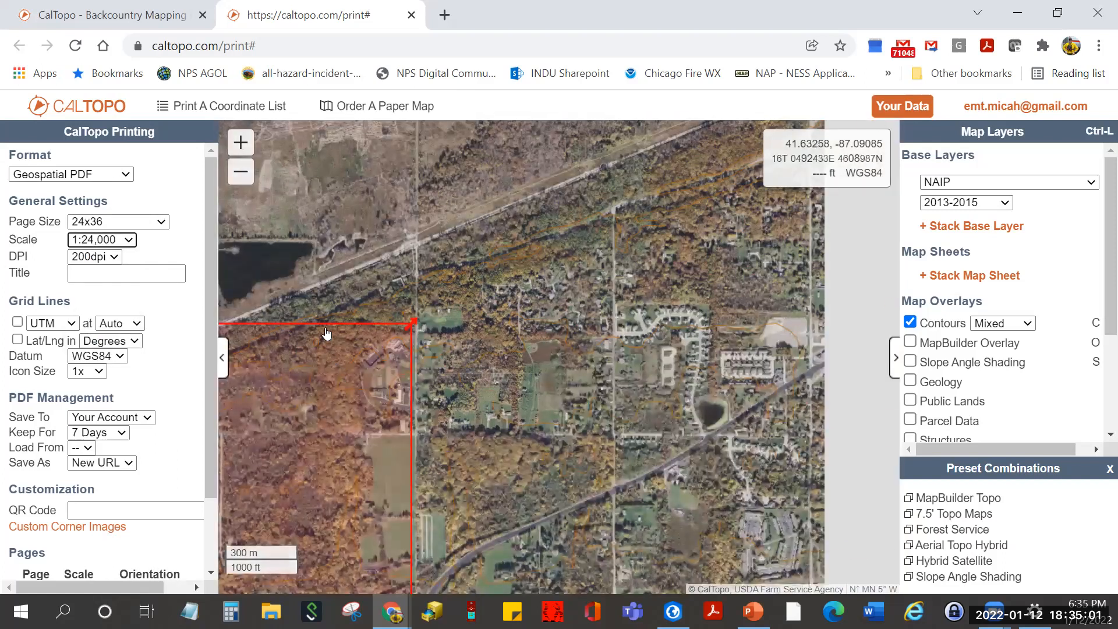
scroll(466, 349, down, 4)
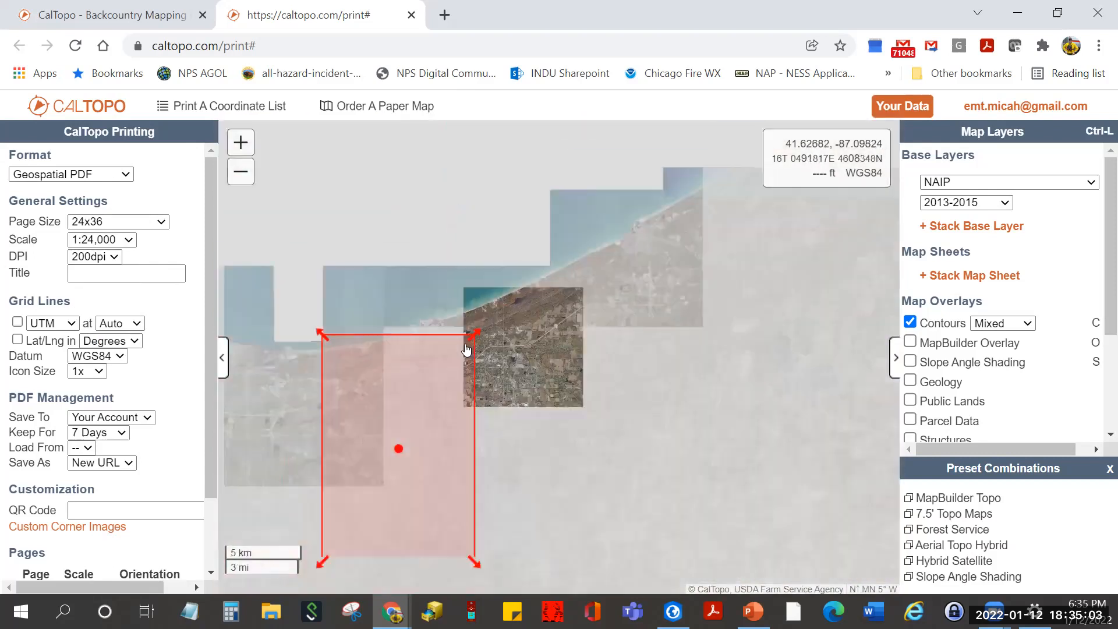
scroll(466, 350, down, 1)
drag(415, 419, 516, 346)
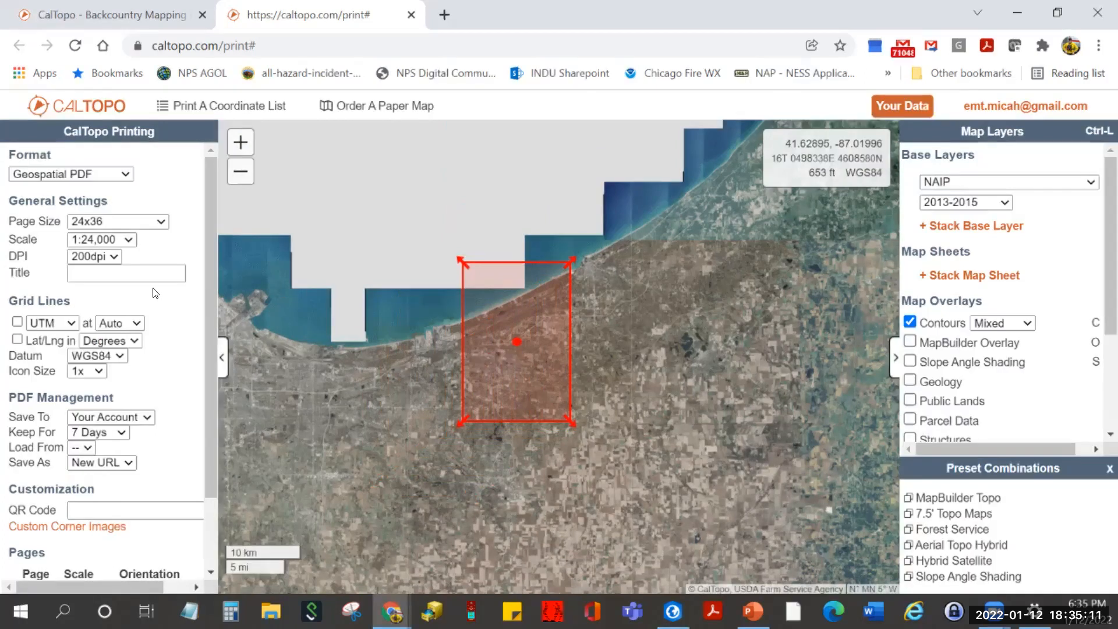
- Set the print resolution to 400dpi
click(114, 256)
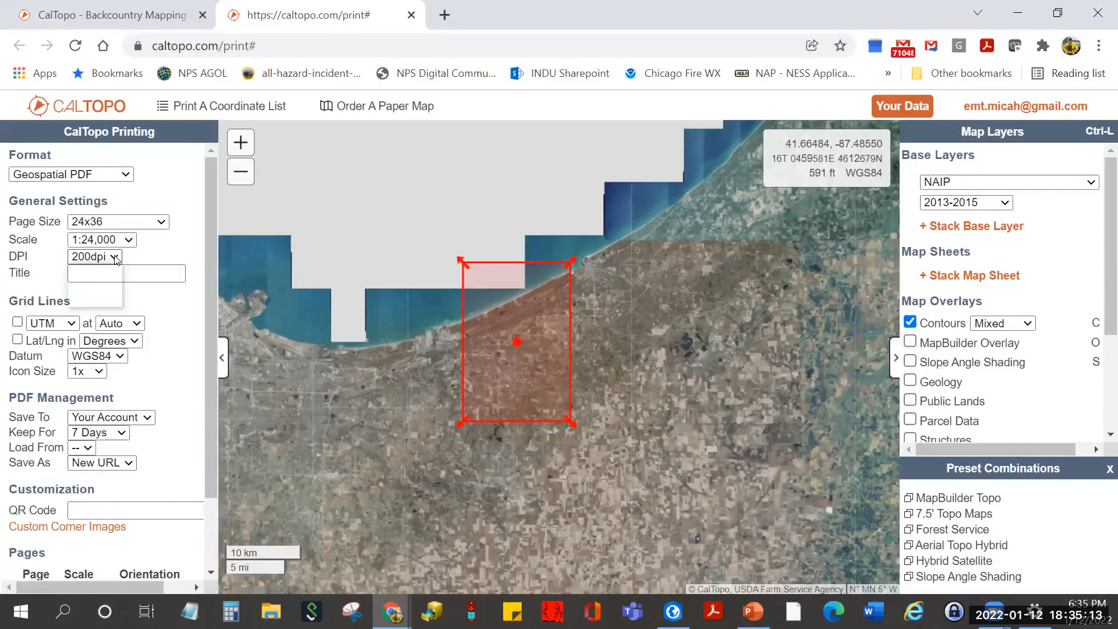
click(107, 299)
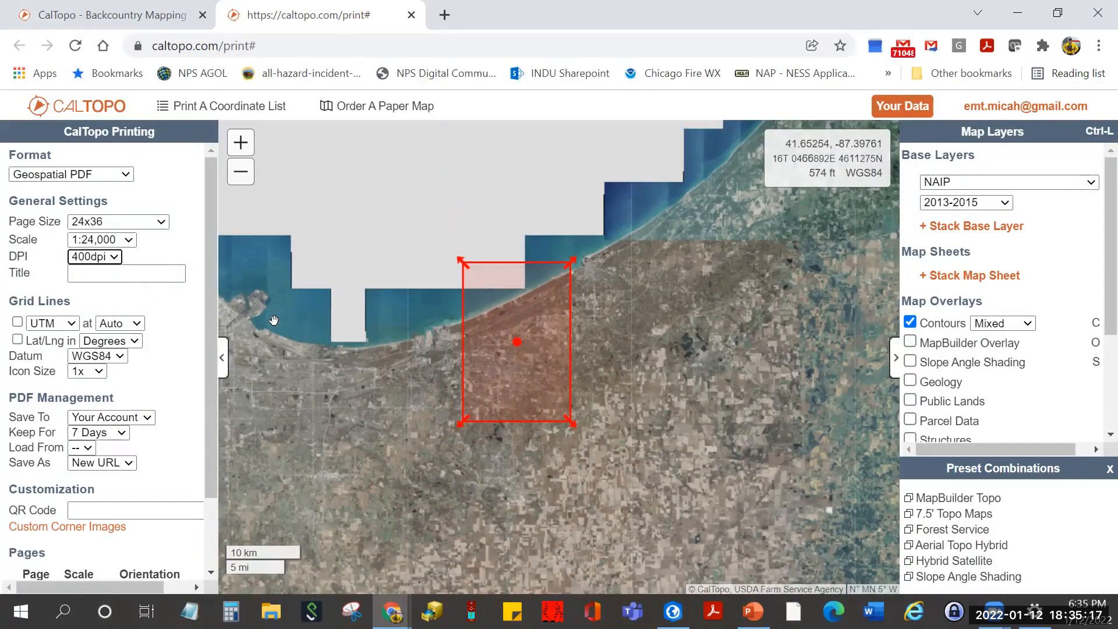
click(163, 274)
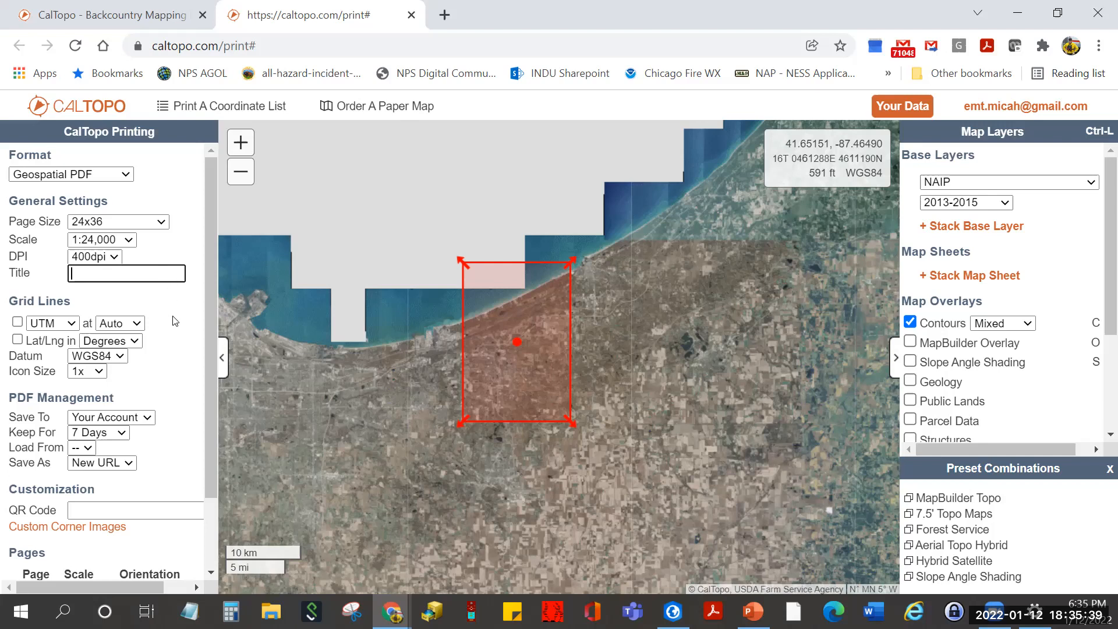
- Set the page size back to 8.5x11 and move the print area down and left from the shore
scroll(455, 352, up, 1)
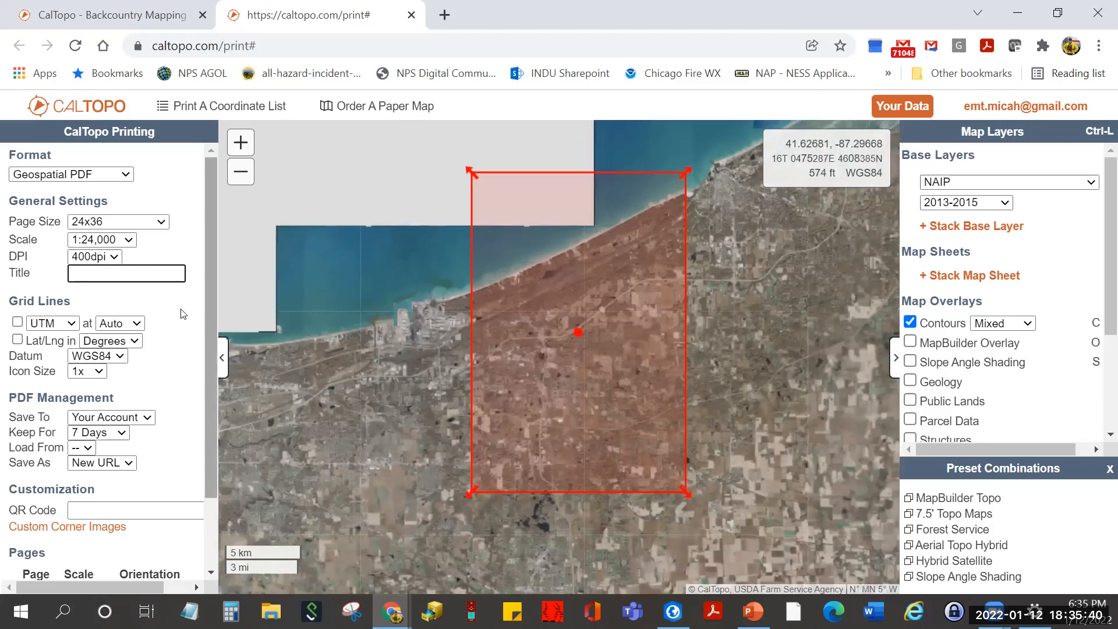
click(162, 222)
click(152, 235)
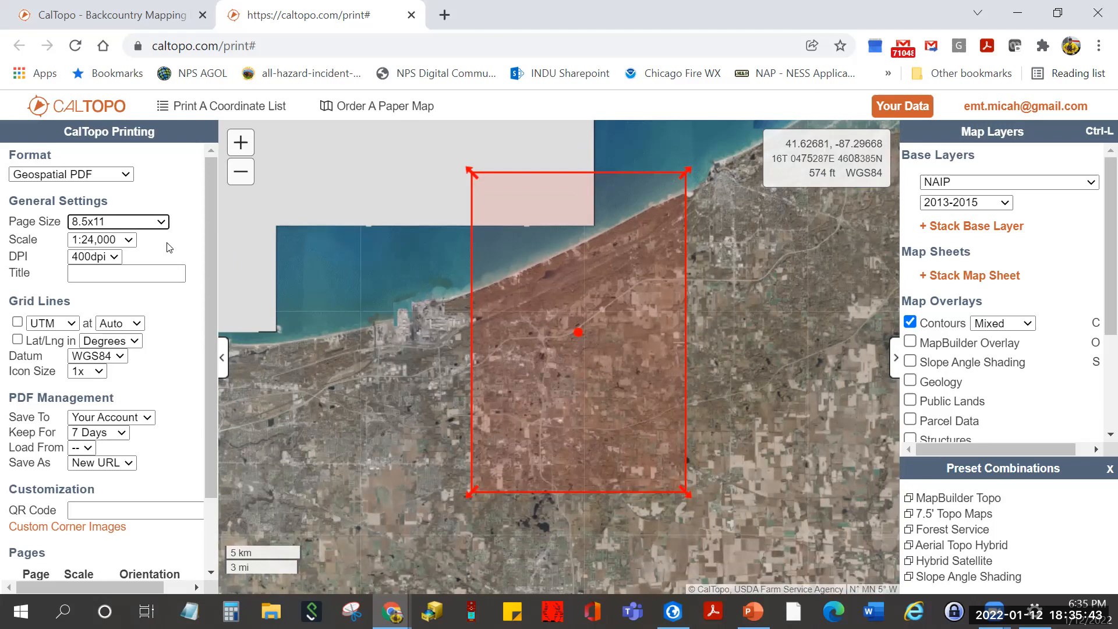
drag(651, 224, 557, 315)
- Reposition the print area over the dunes and fields just inland, centred in view
scroll(556, 315, up, 3)
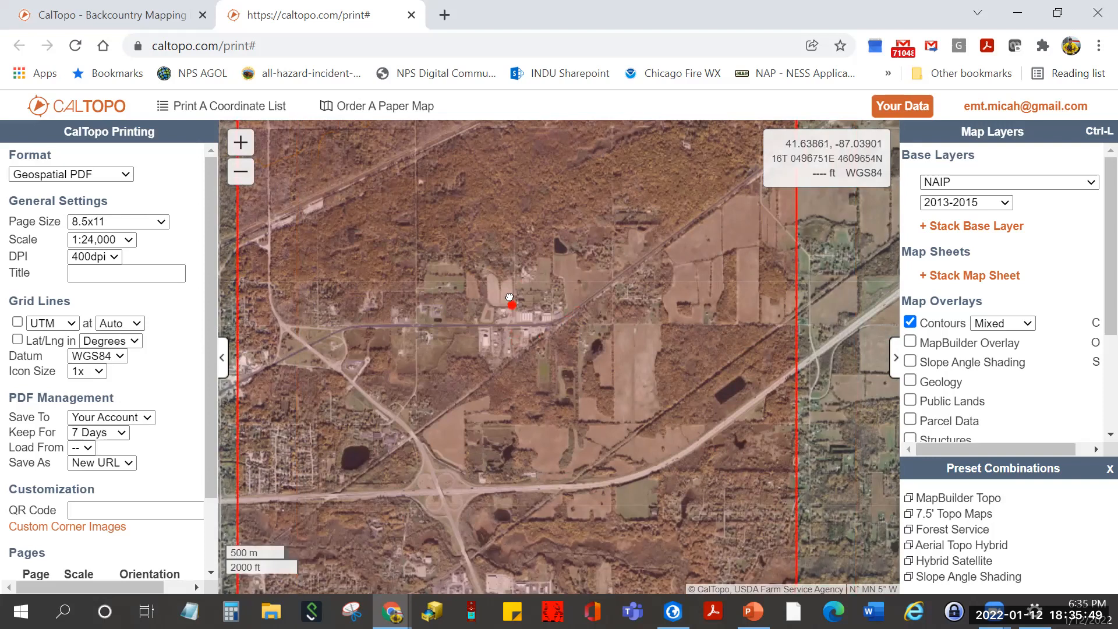
scroll(610, 311, down, 1)
drag(778, 276, 672, 387)
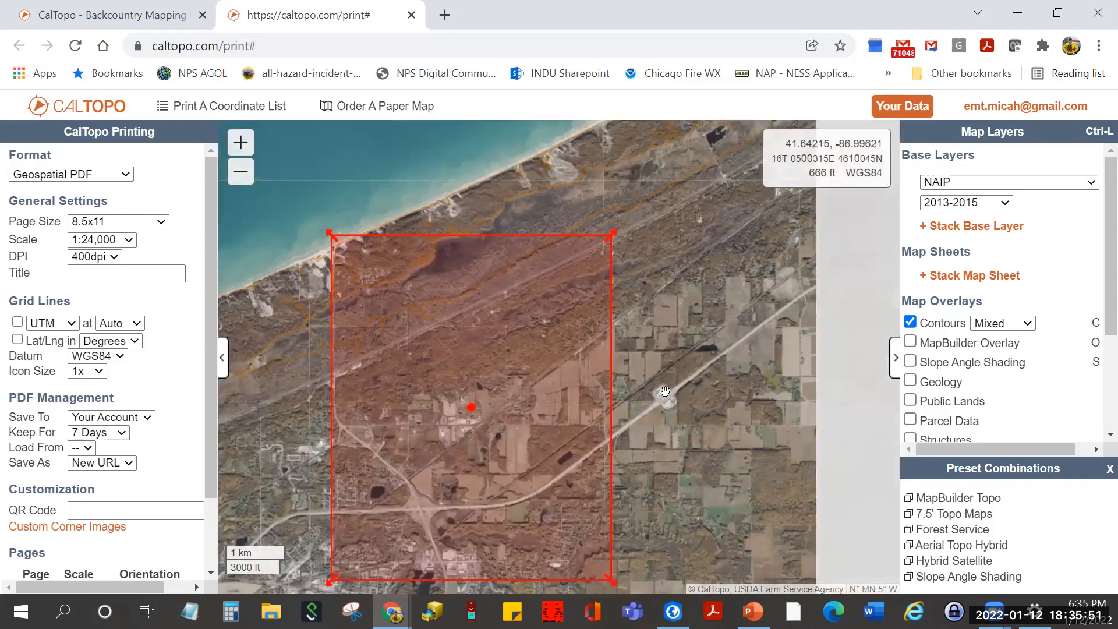
drag(473, 407, 414, 363)
scroll(425, 365, up, 2)
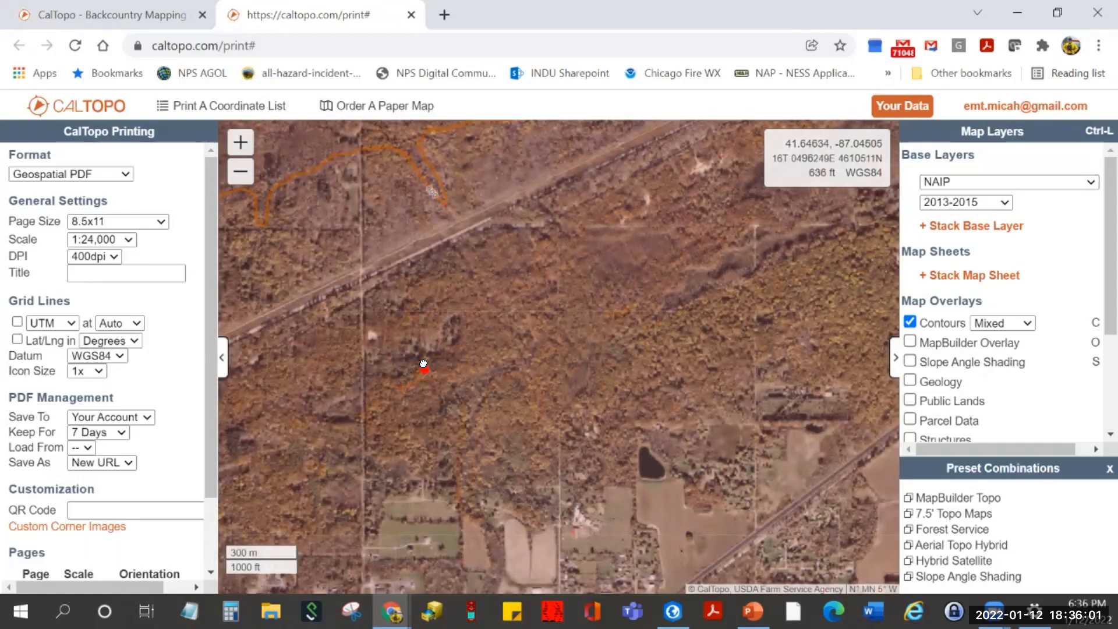
scroll(325, 402, down, 1)
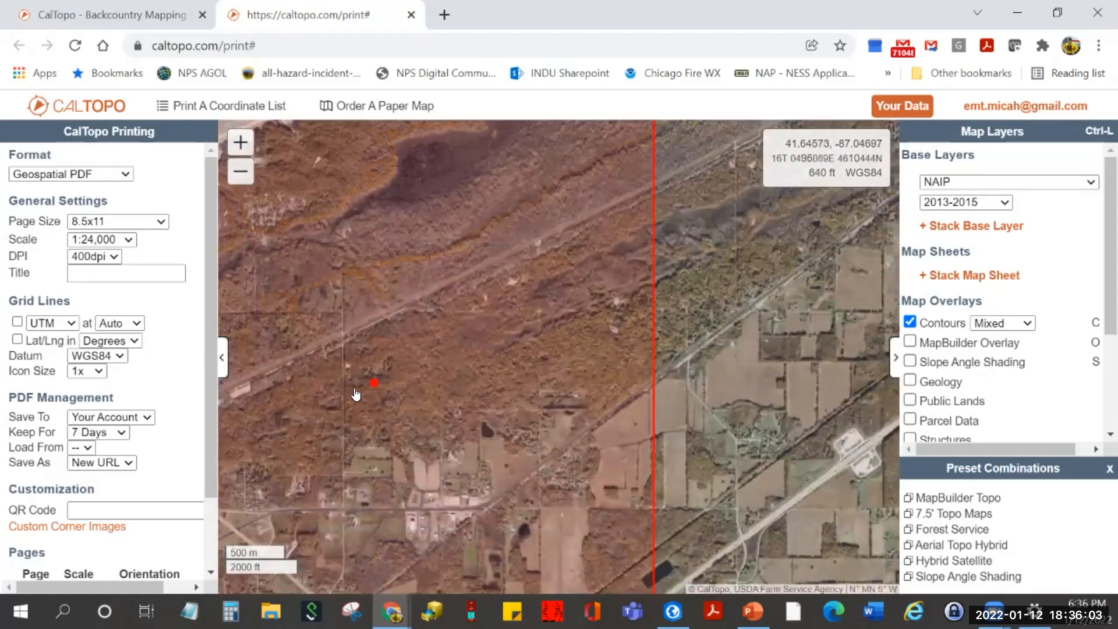
drag(419, 384, 552, 385)
scroll(551, 386, down, 1)
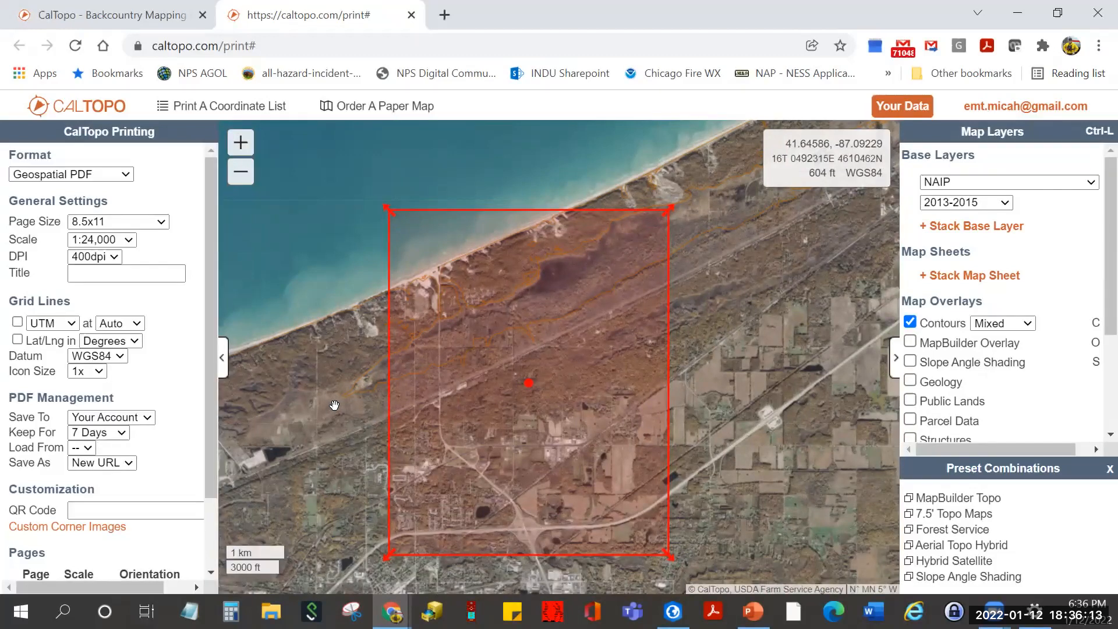
- Title the map 'Training Area' and add USNG and Lat/Lng degree grid lines on WGS84
click(105, 274)
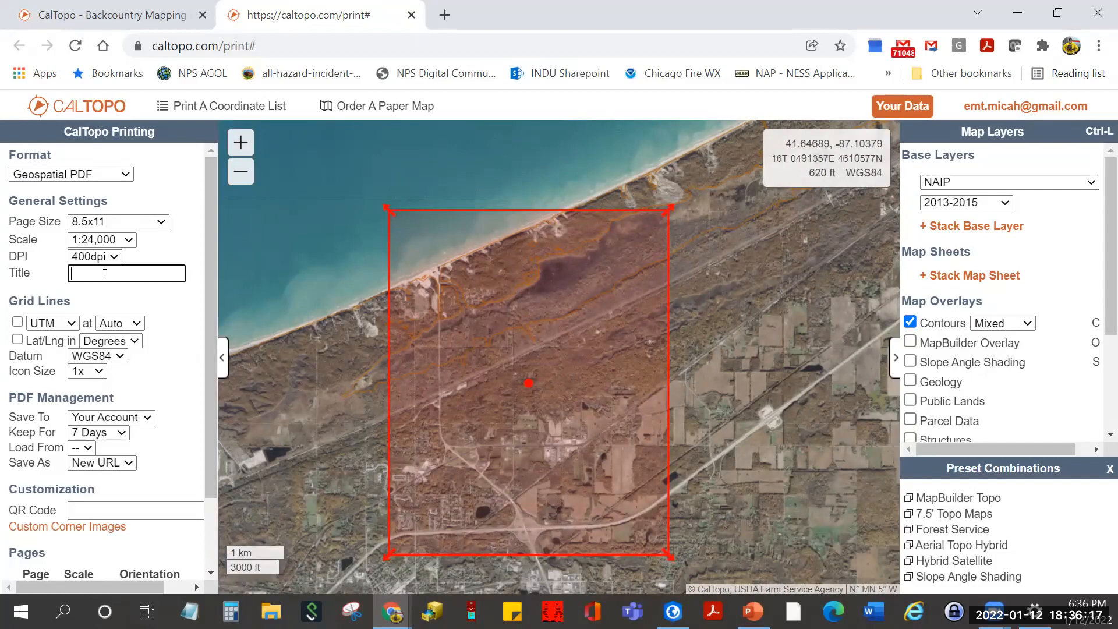
text(Training Area)
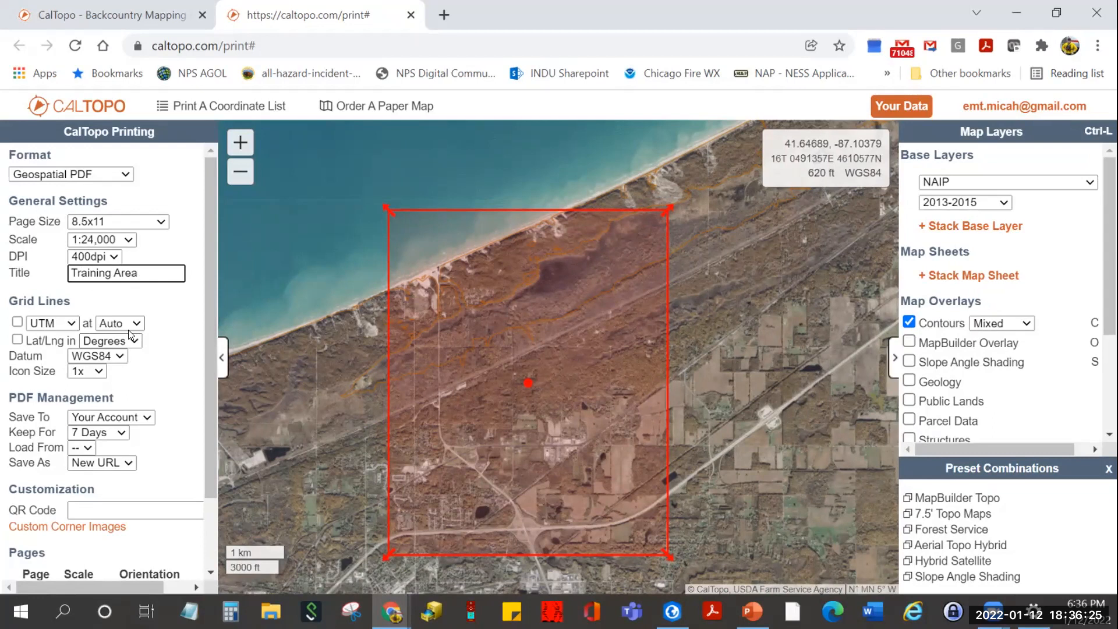
click(17, 322)
click(69, 323)
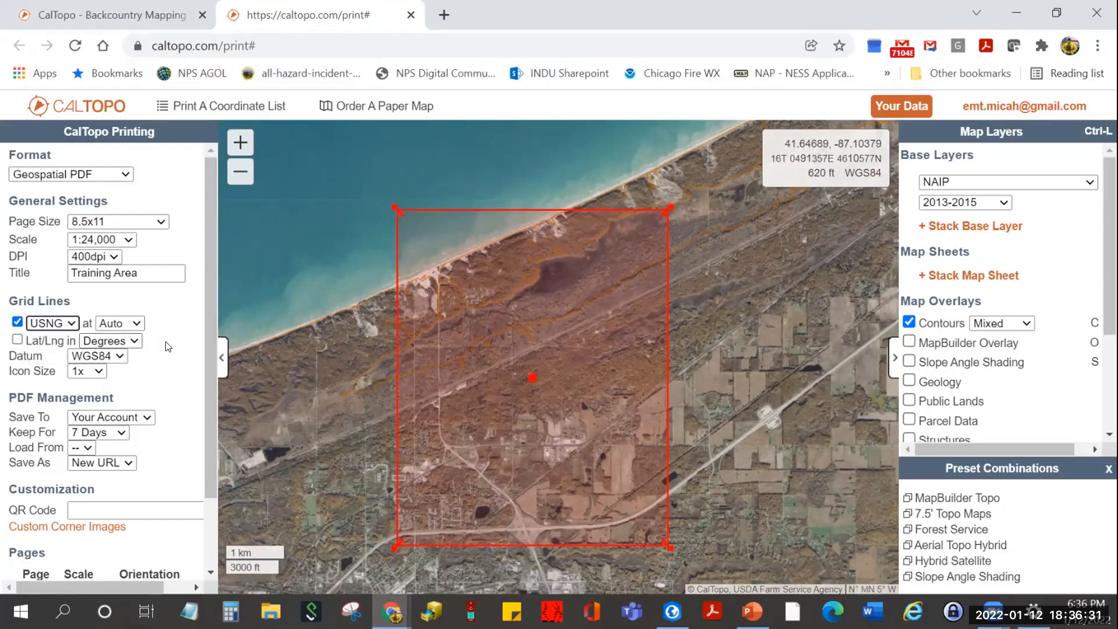
click(17, 339)
click(121, 356)
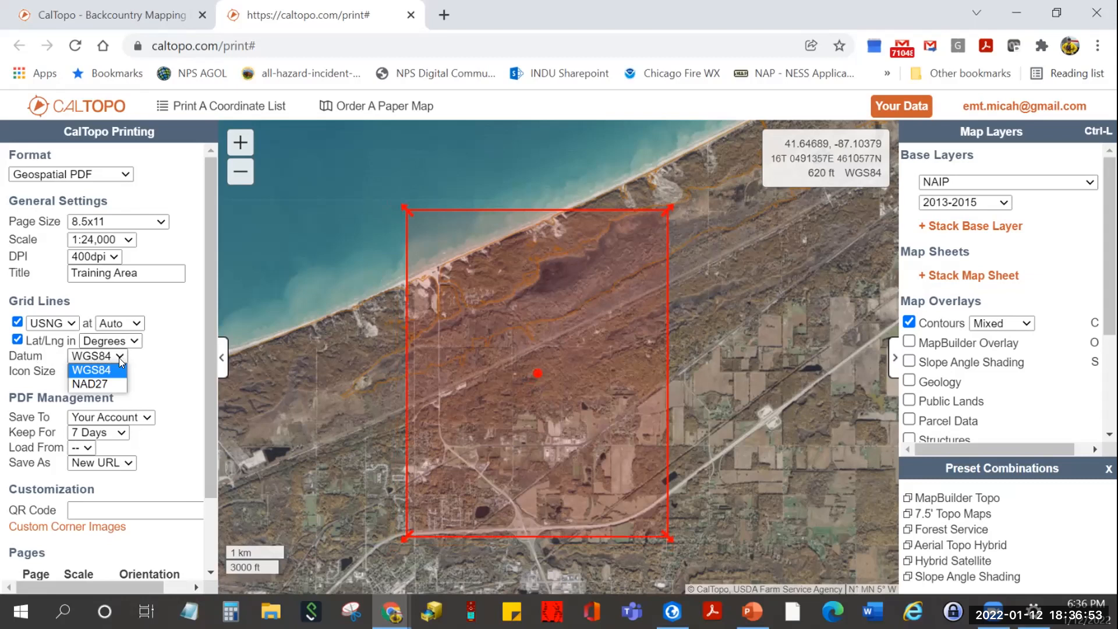
click(113, 369)
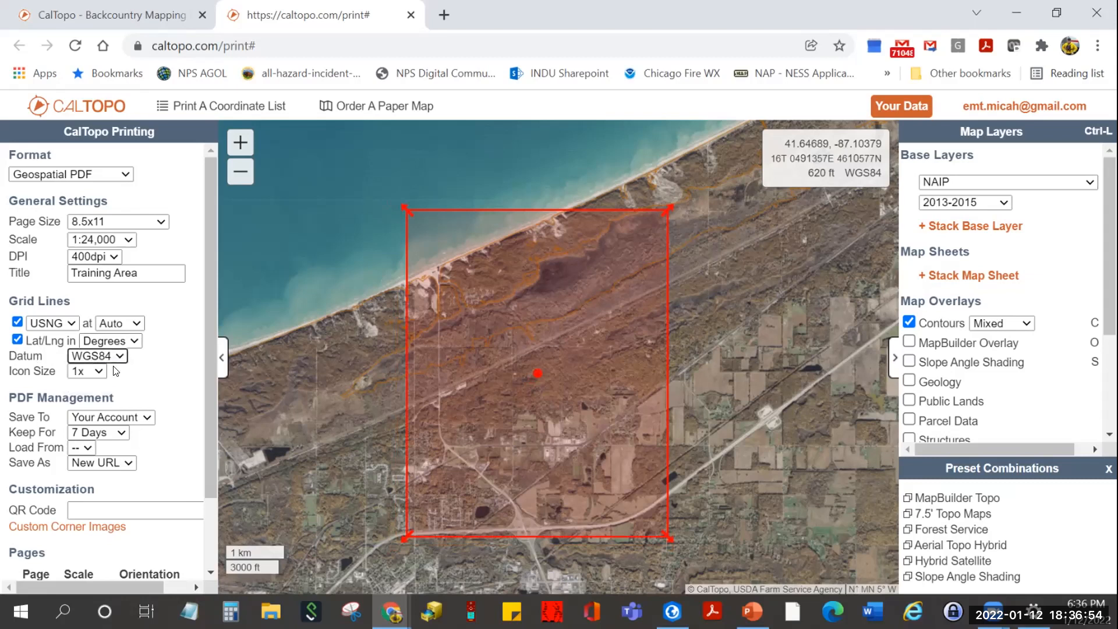
- Keep saving the PDF to Your Account and set Keep For to 30 Days
click(145, 420)
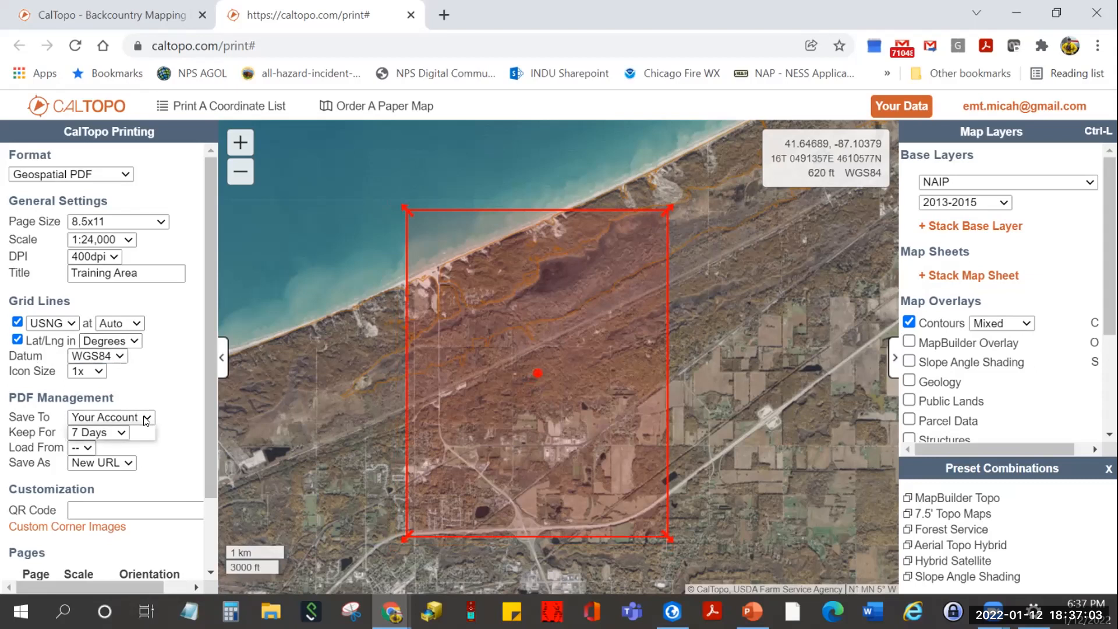
click(147, 420)
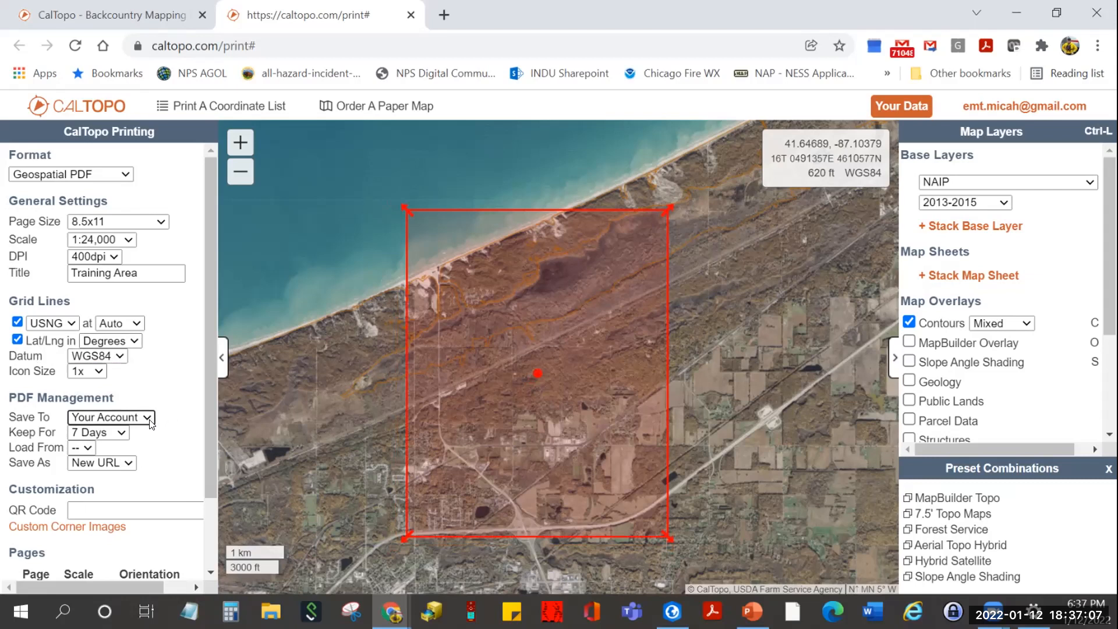
click(122, 434)
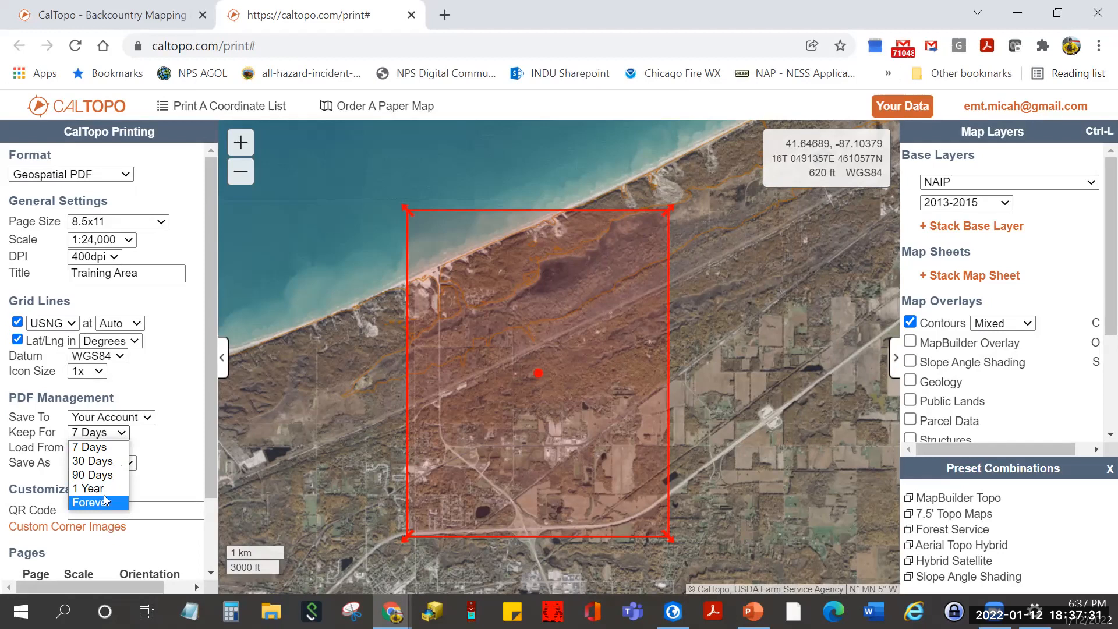
click(116, 461)
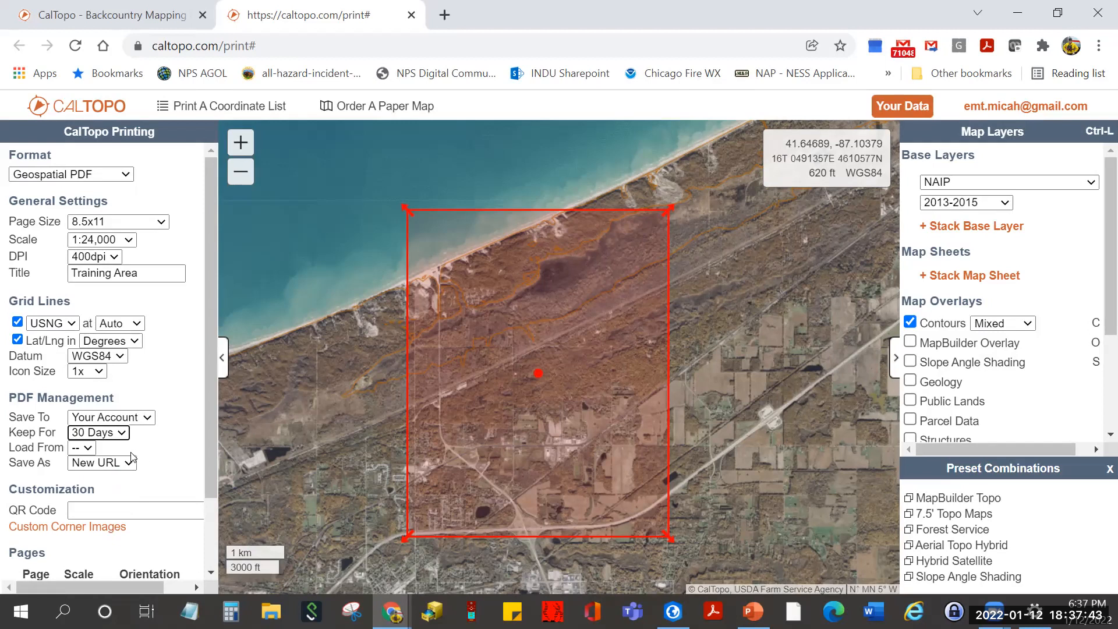
- Set the PDF's Save As option to New URL
click(89, 450)
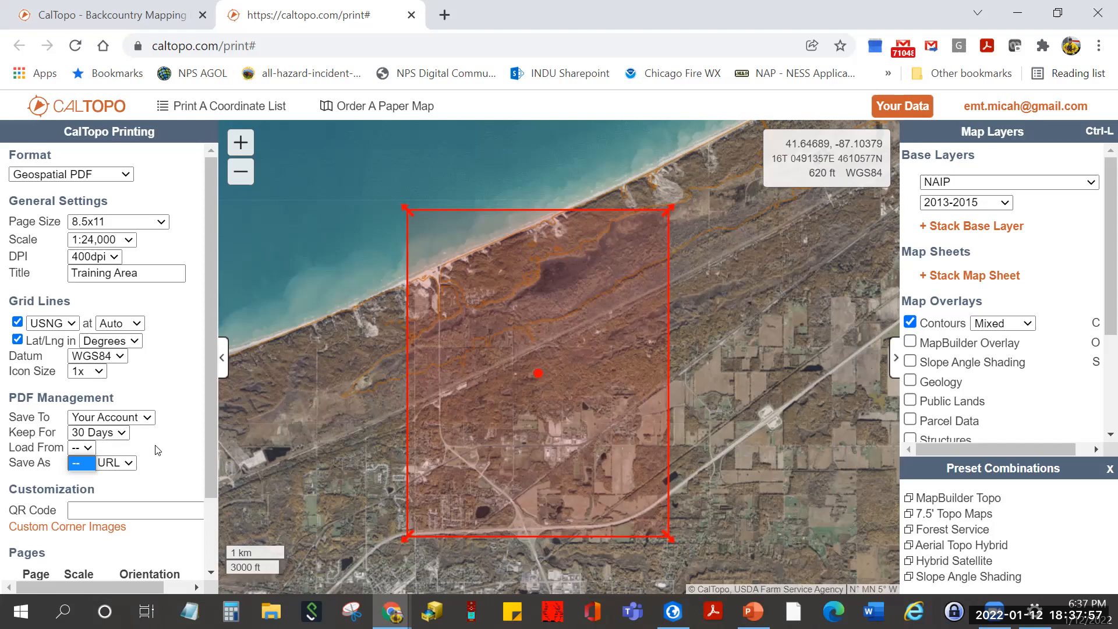
key(Down)
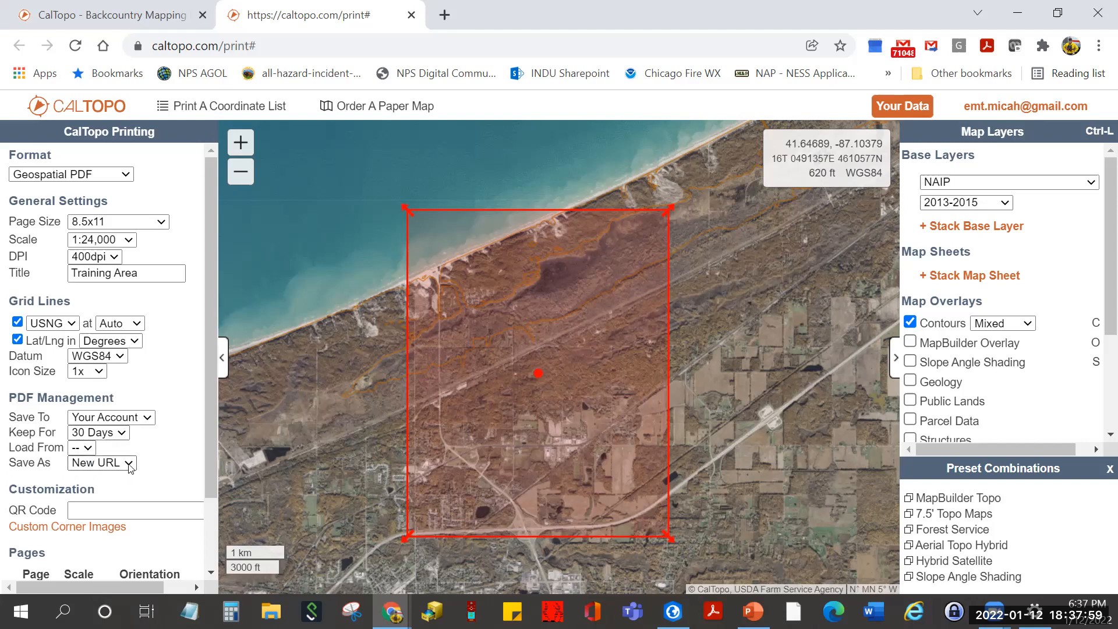
click(128, 464)
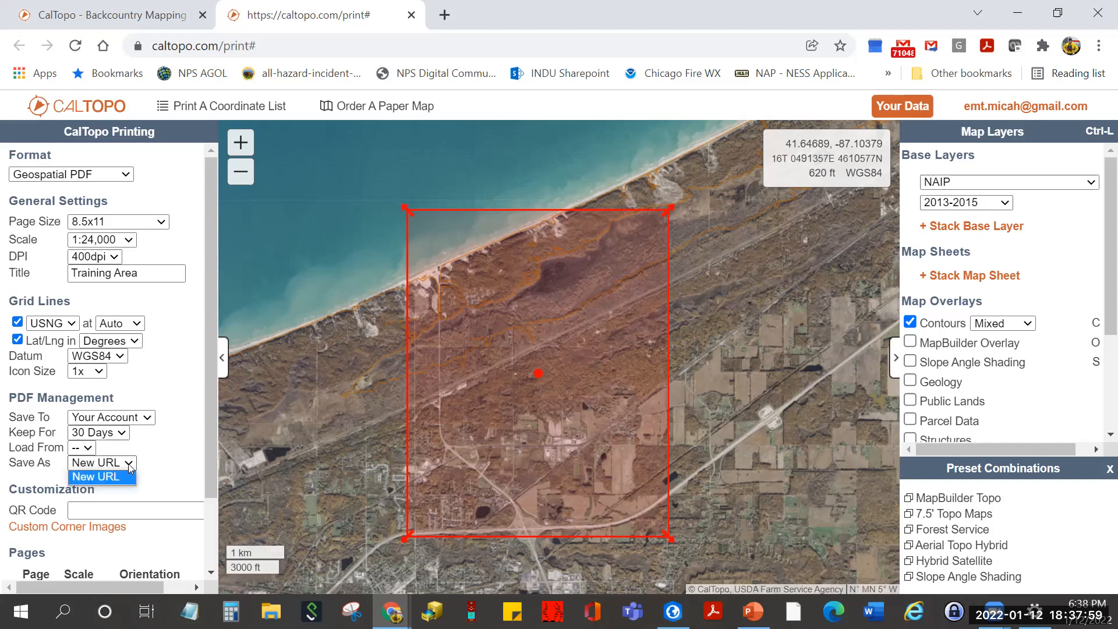
click(173, 456)
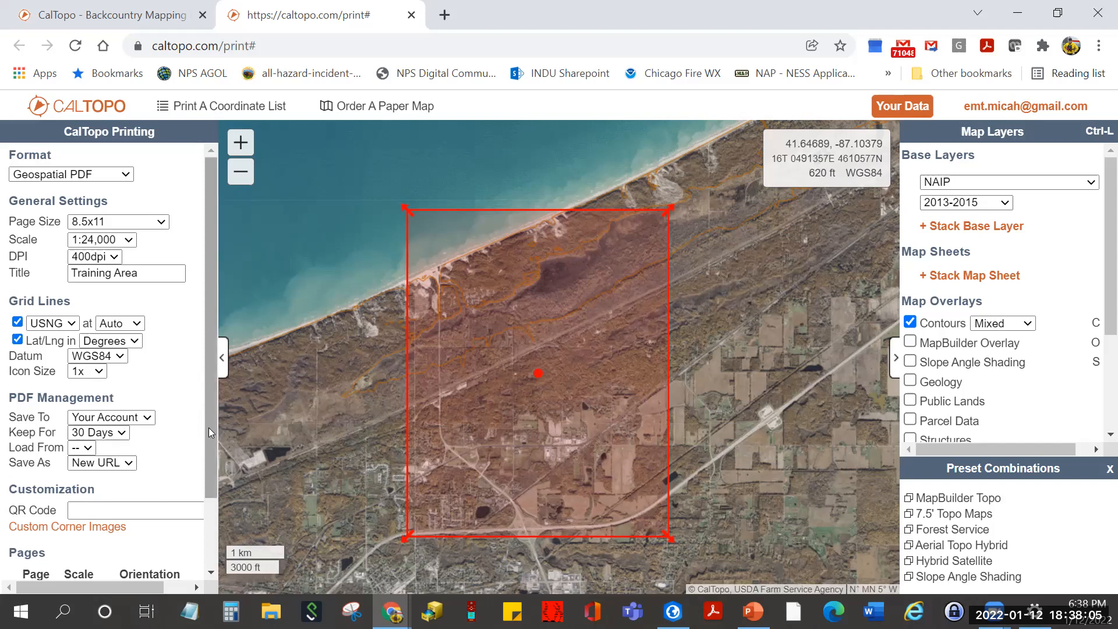
- Add page 2 beside page 1 and generate the Training Area PDF
scroll(195, 486, down, 1)
scroll(195, 487, down, 1)
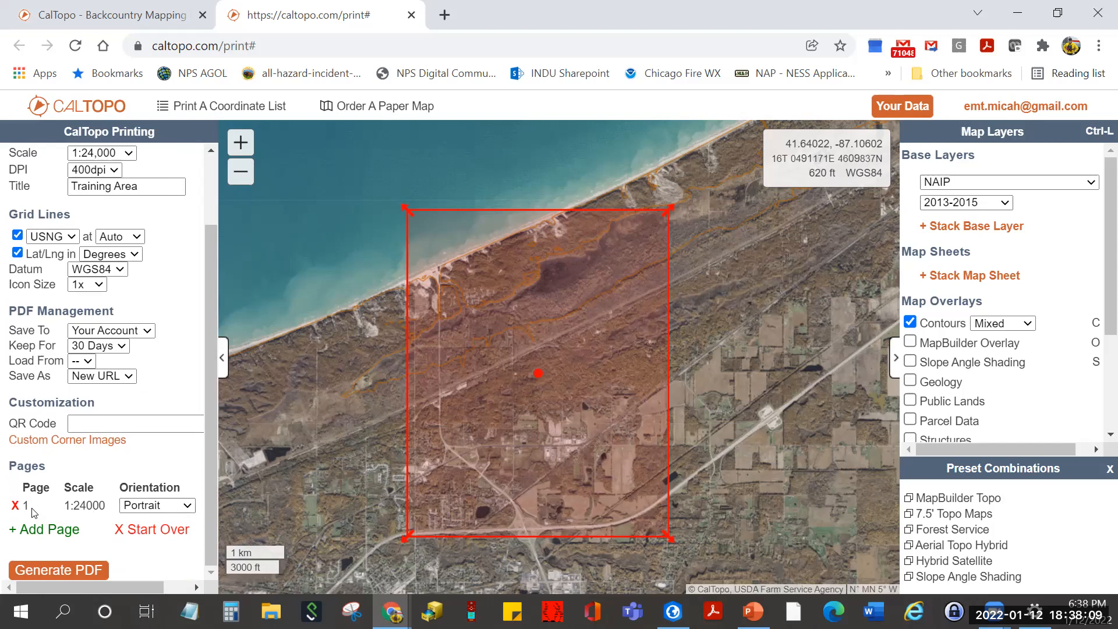
click(59, 533)
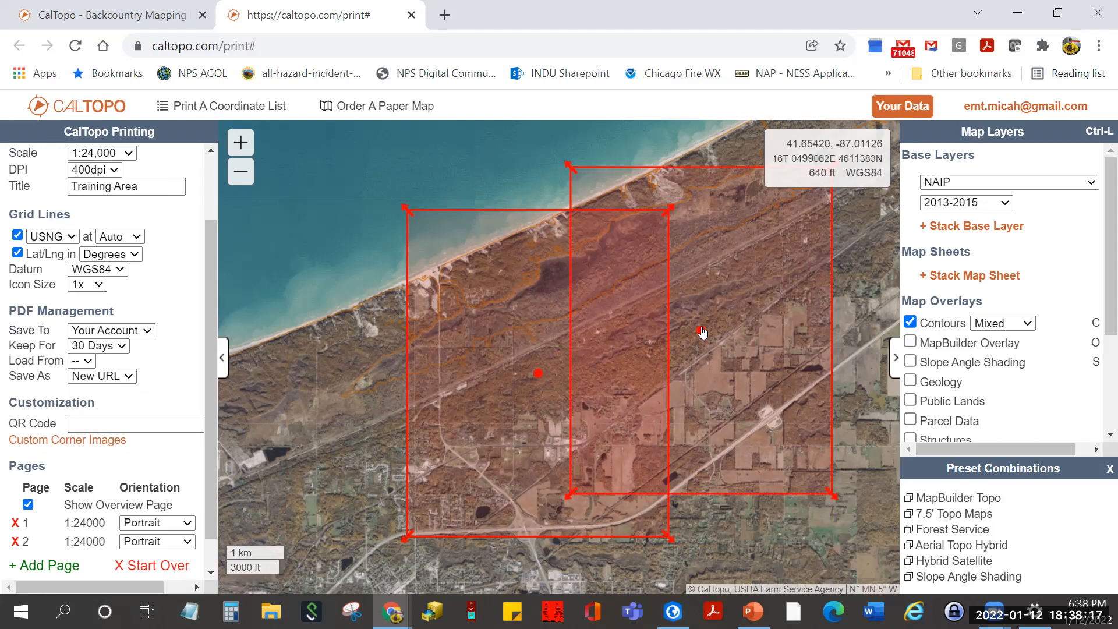
drag(704, 337, 791, 374)
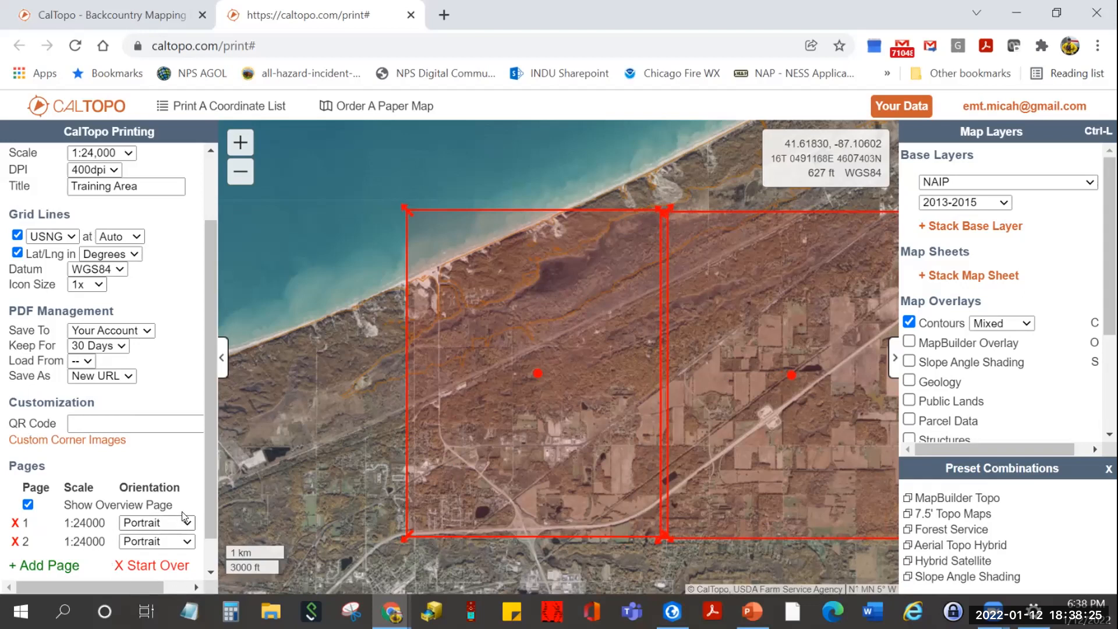
scroll(187, 466, down, 1)
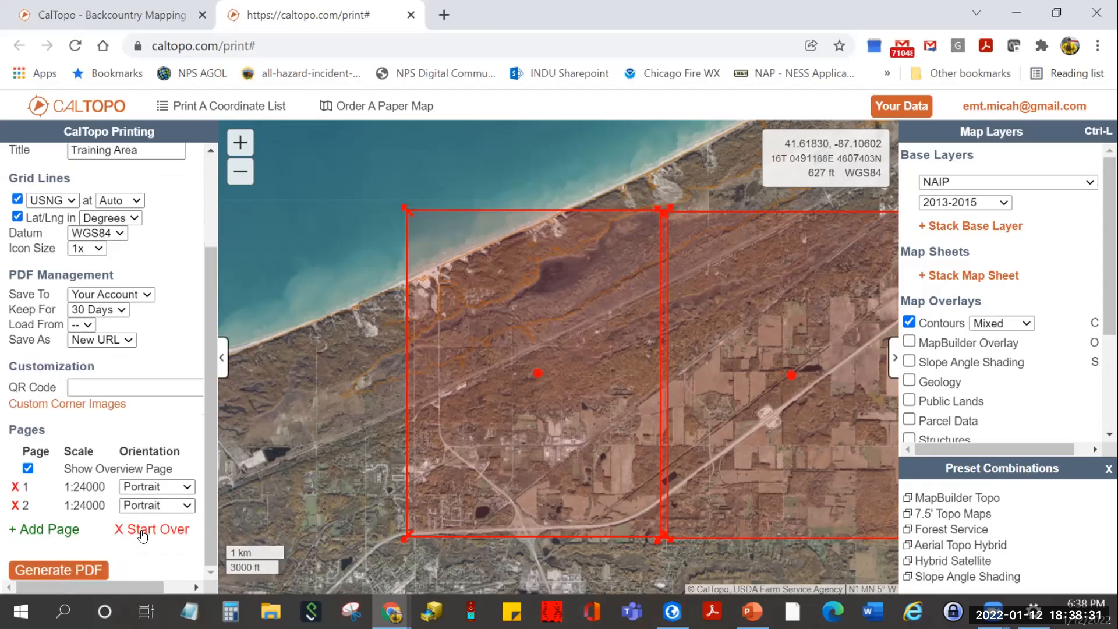
click(36, 570)
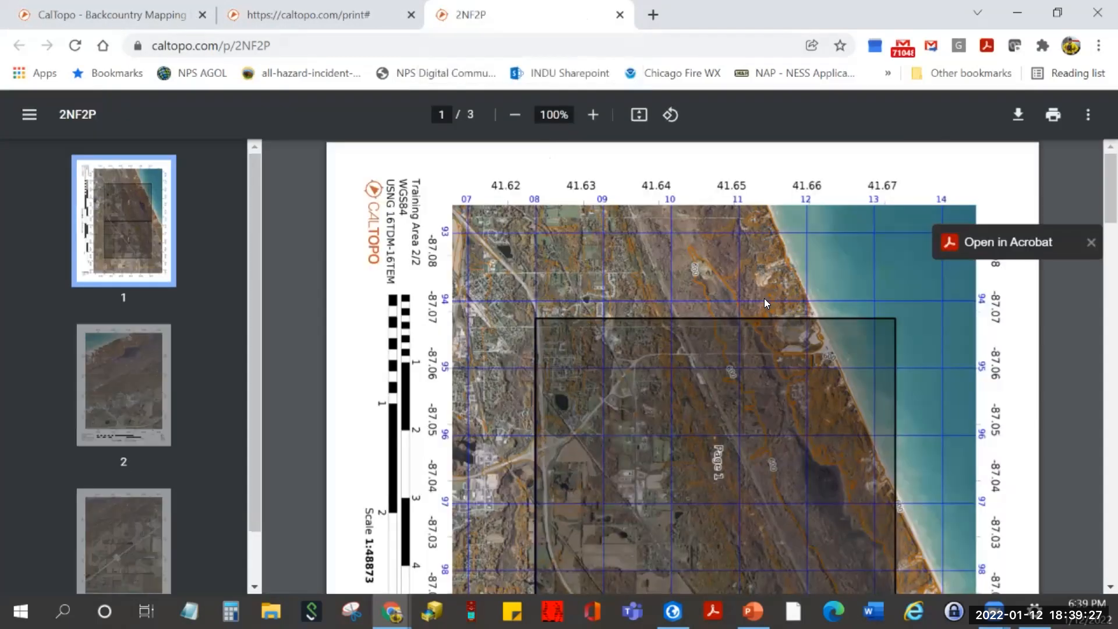
- Review the PDF's overview page, open it in Acrobat, and rotate the pages to landscape
scroll(766, 301, down, 8)
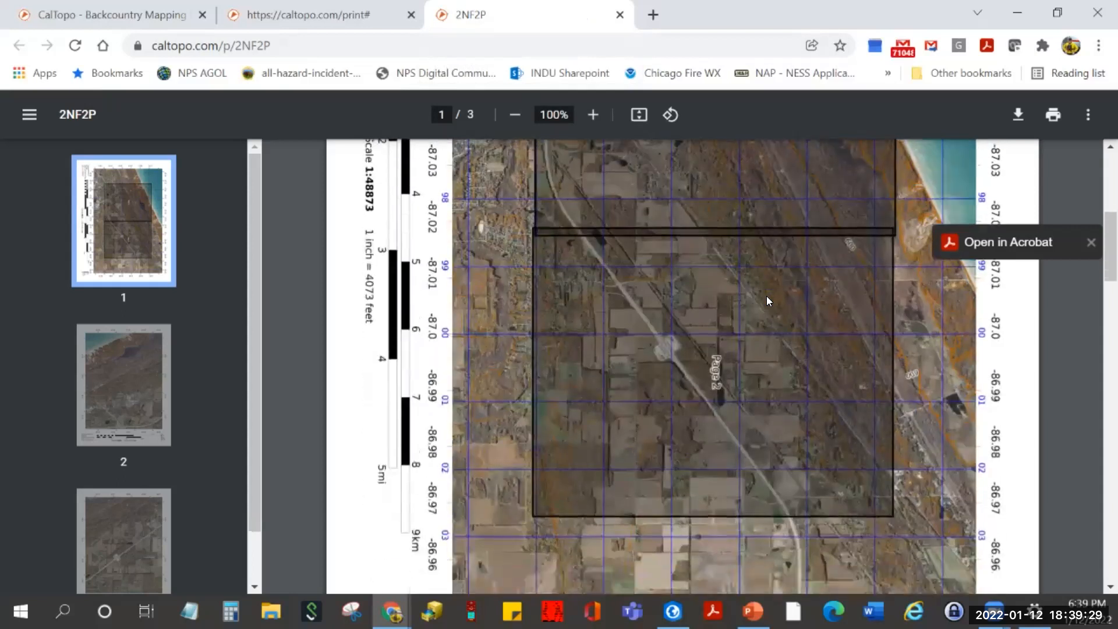
scroll(564, 343, up, 3)
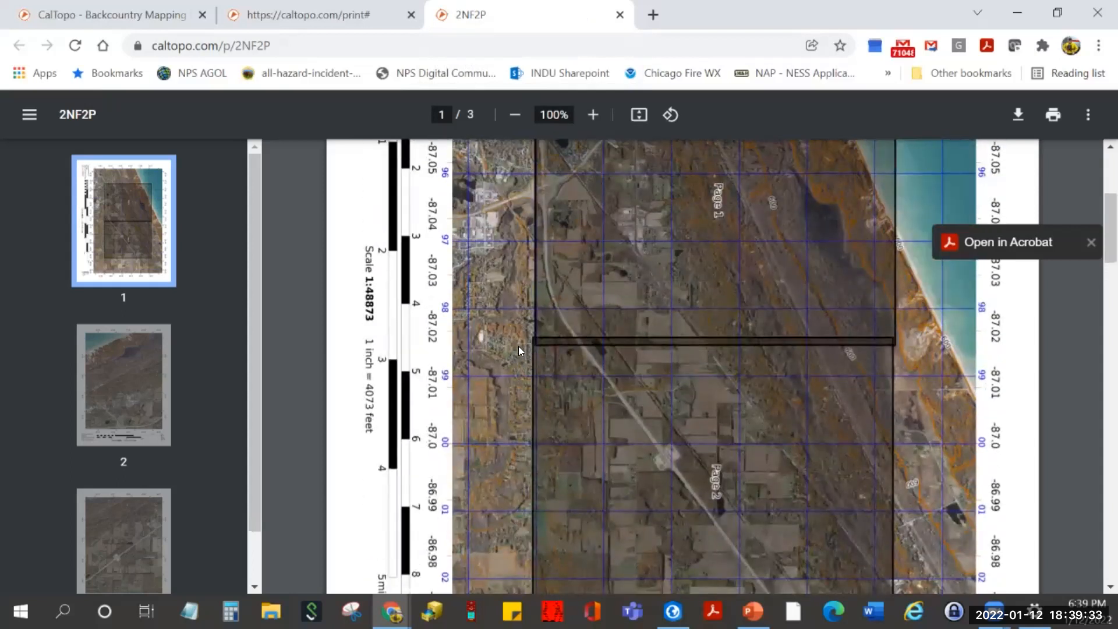
click(1018, 248)
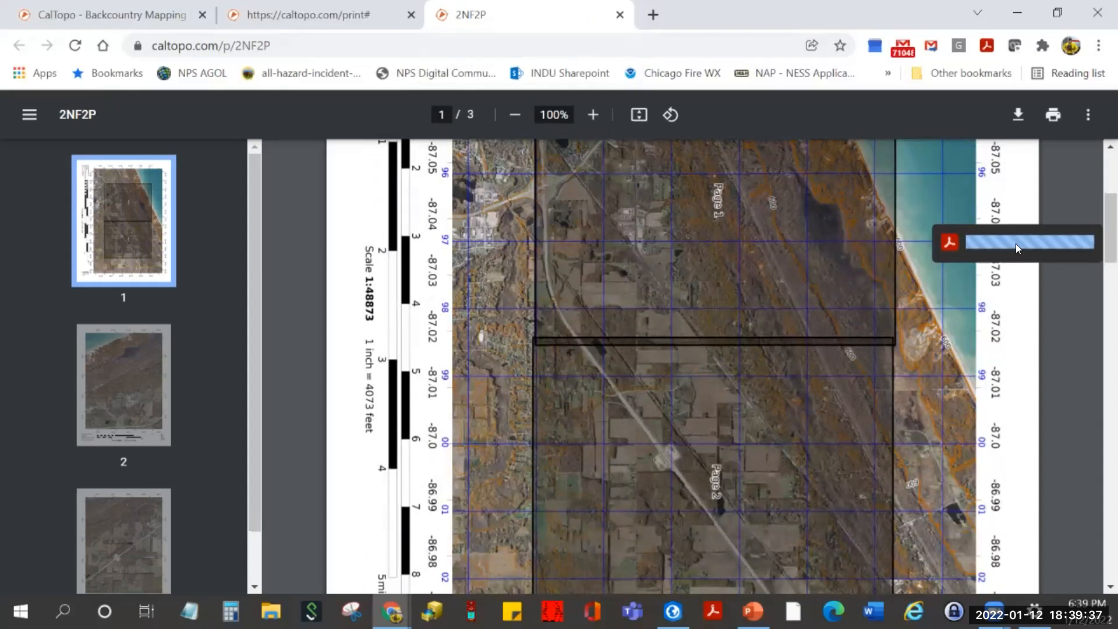
scroll(636, 297, up, 5)
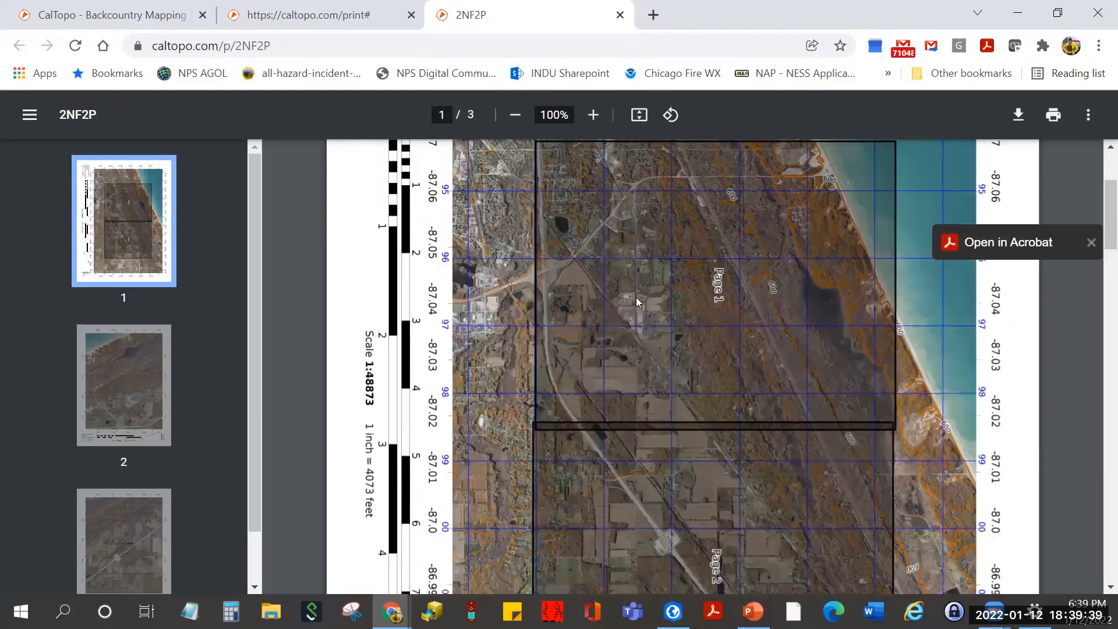
click(670, 116)
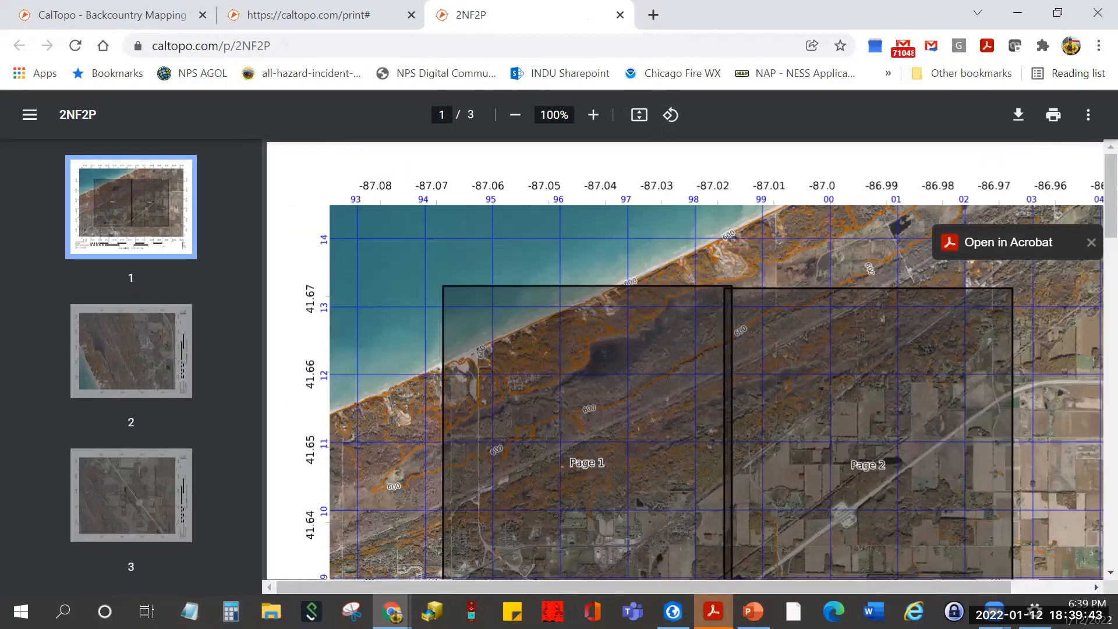
scroll(682, 364, down, 2)
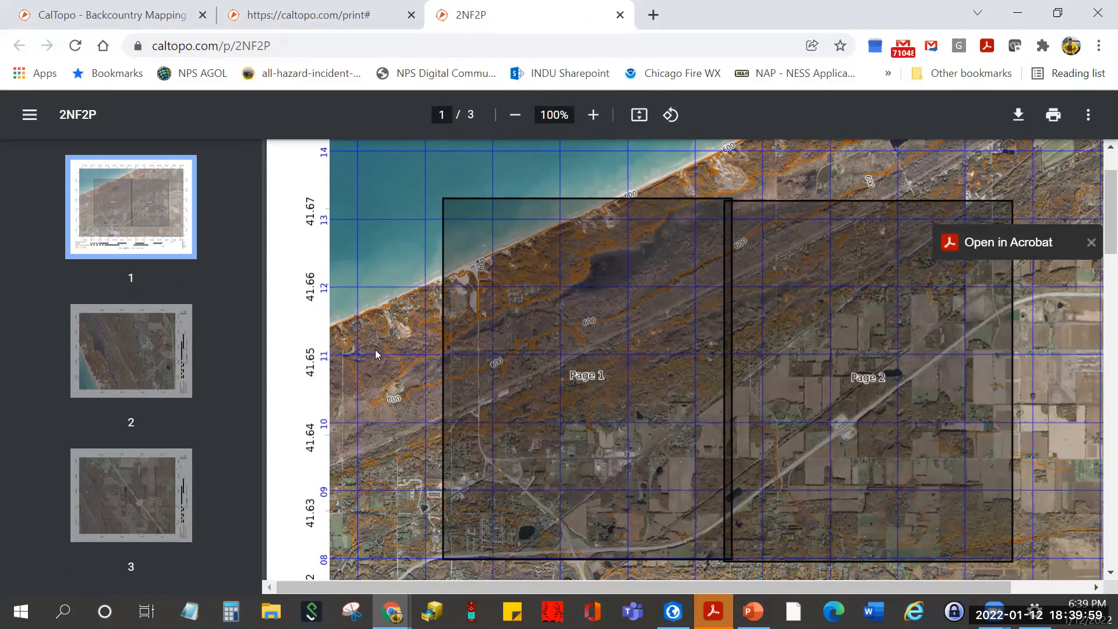
scroll(387, 359, up, 1)
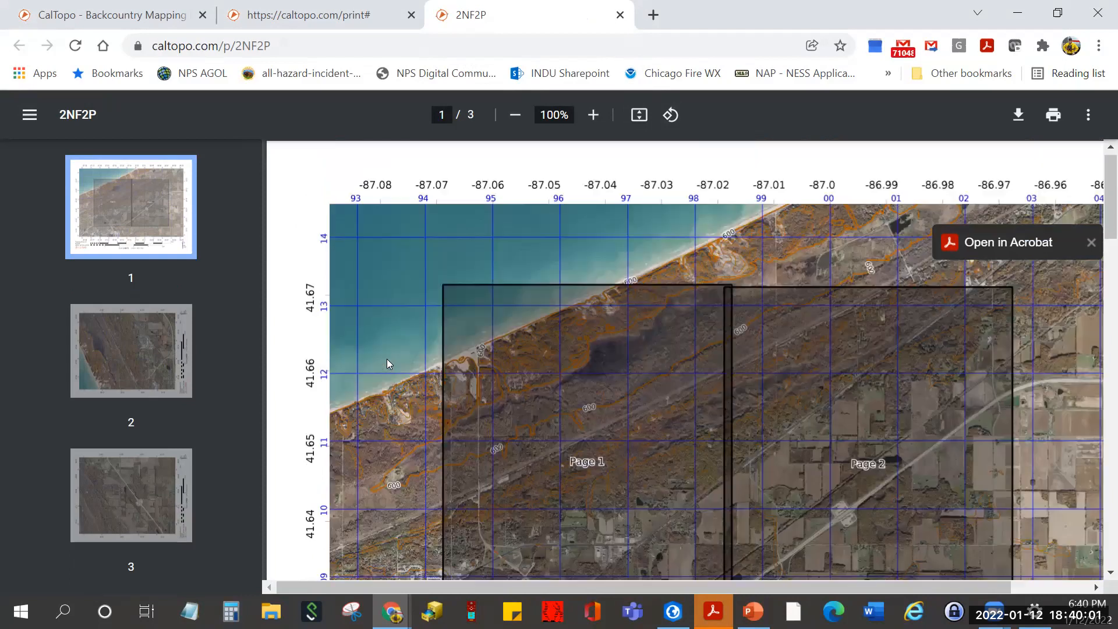
scroll(386, 359, down, 5)
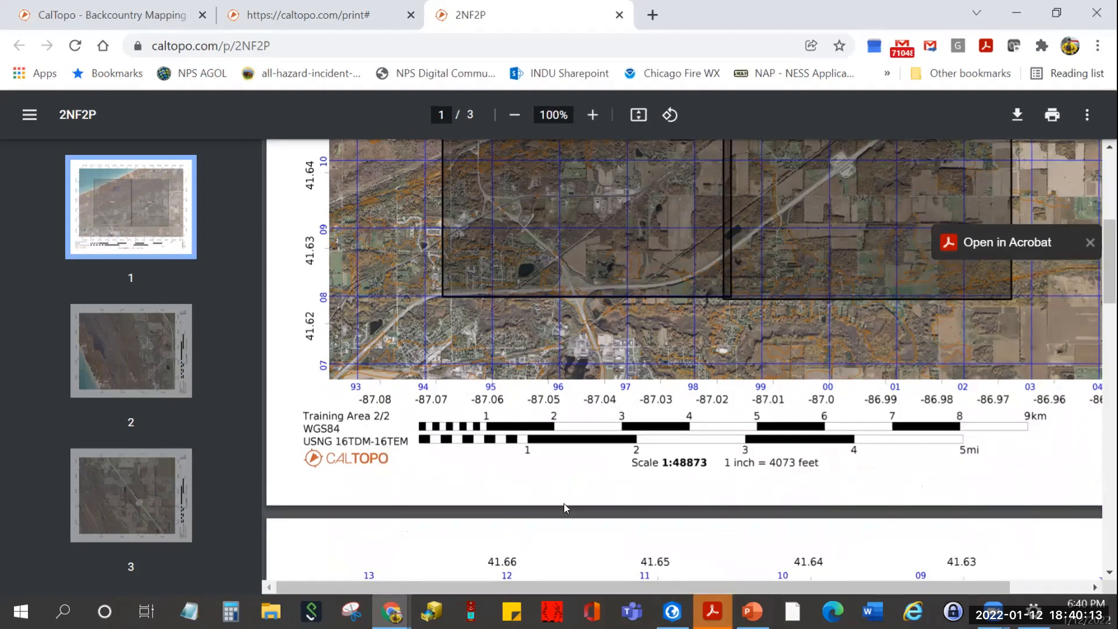
drag(732, 585, 839, 571)
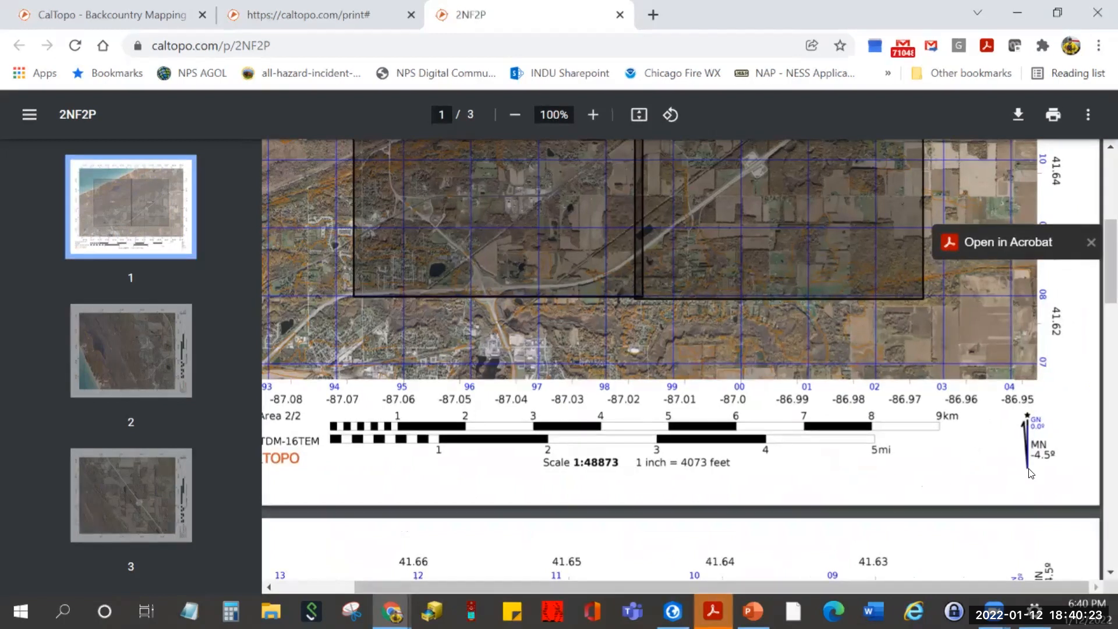
- Go to page 2 and rotate the pages counterclockwise three quarter-turns
scroll(692, 456, down, 3)
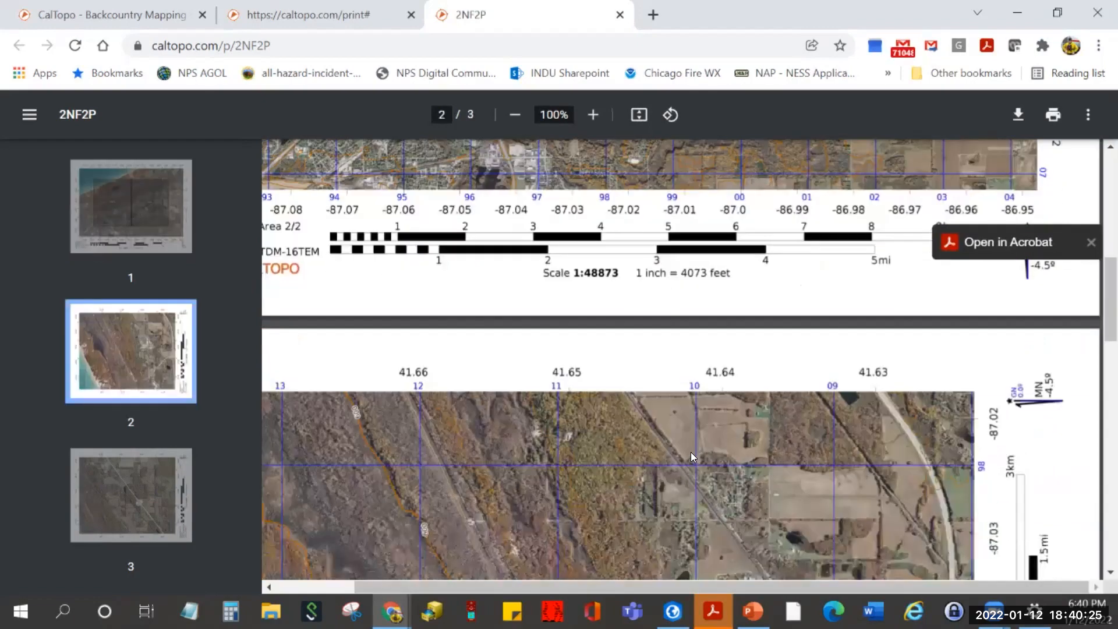
scroll(691, 452, down, 5)
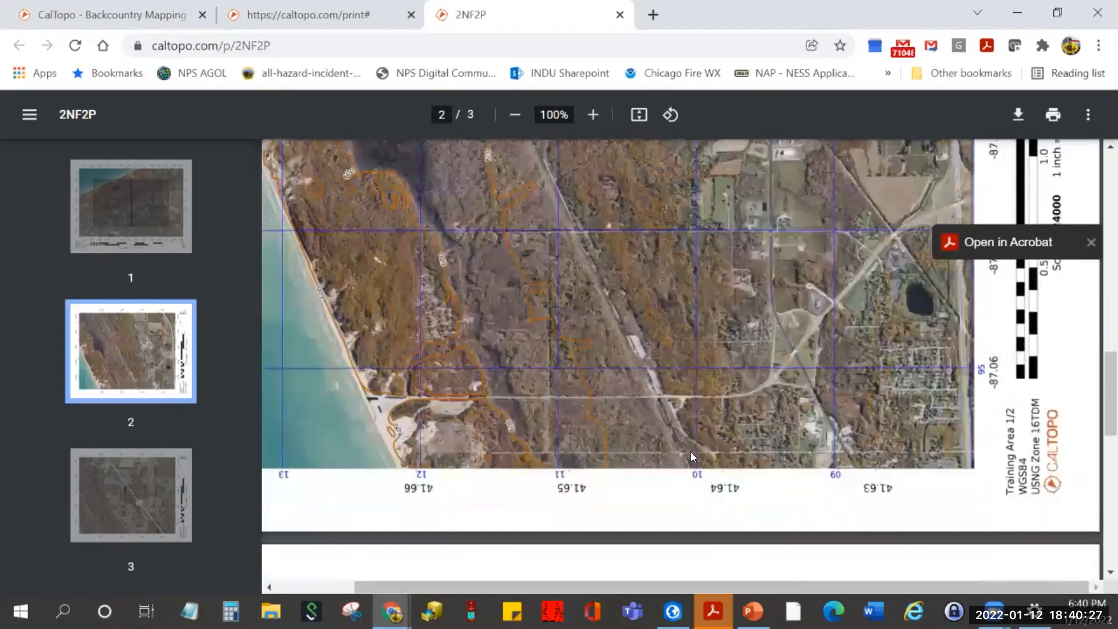
scroll(711, 460, up, 5)
scroll(711, 459, down, 1)
scroll(711, 458, down, 3)
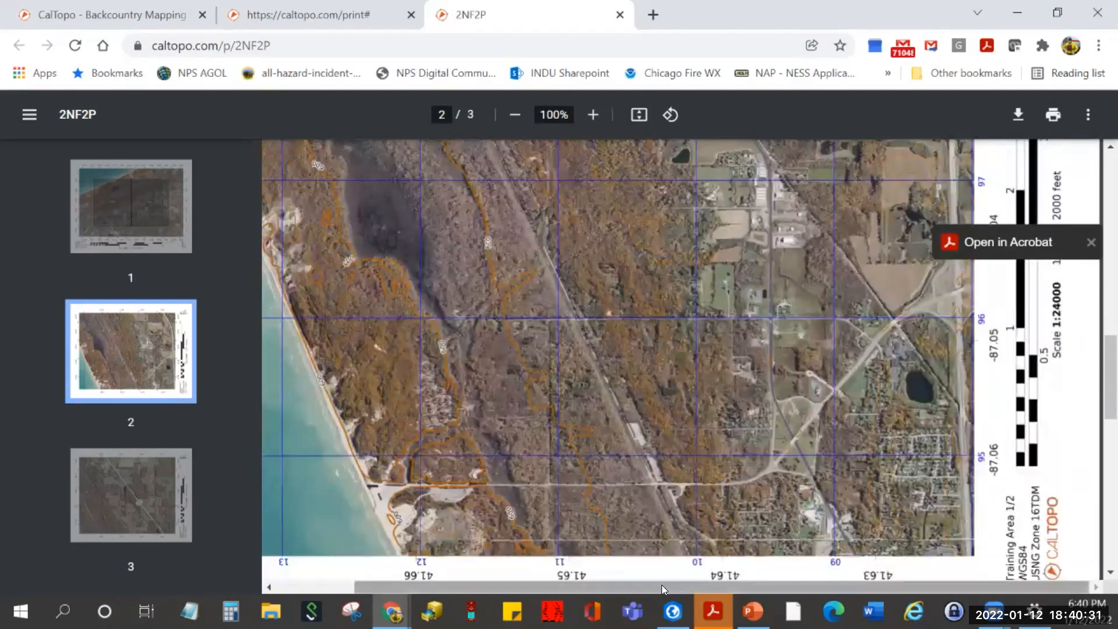
drag(662, 584, 480, 589)
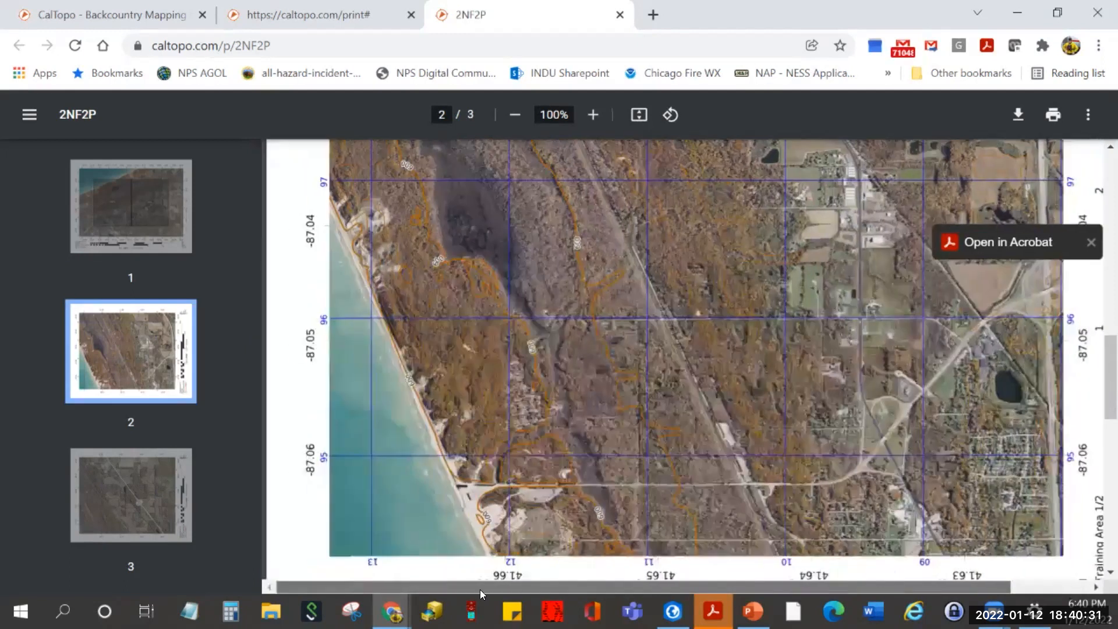
click(667, 113)
click(670, 114)
click(669, 113)
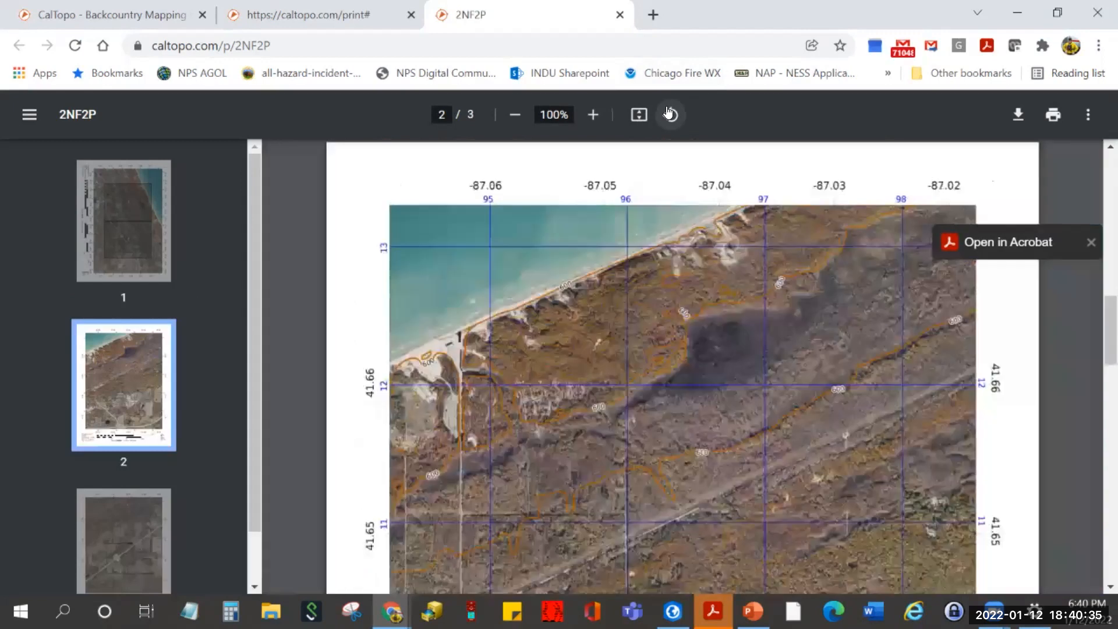
- Scroll down to page 3's gridded imagery spanning -87.01 to -86.97 longitude
scroll(629, 372, down, 5)
scroll(629, 373, down, 5)
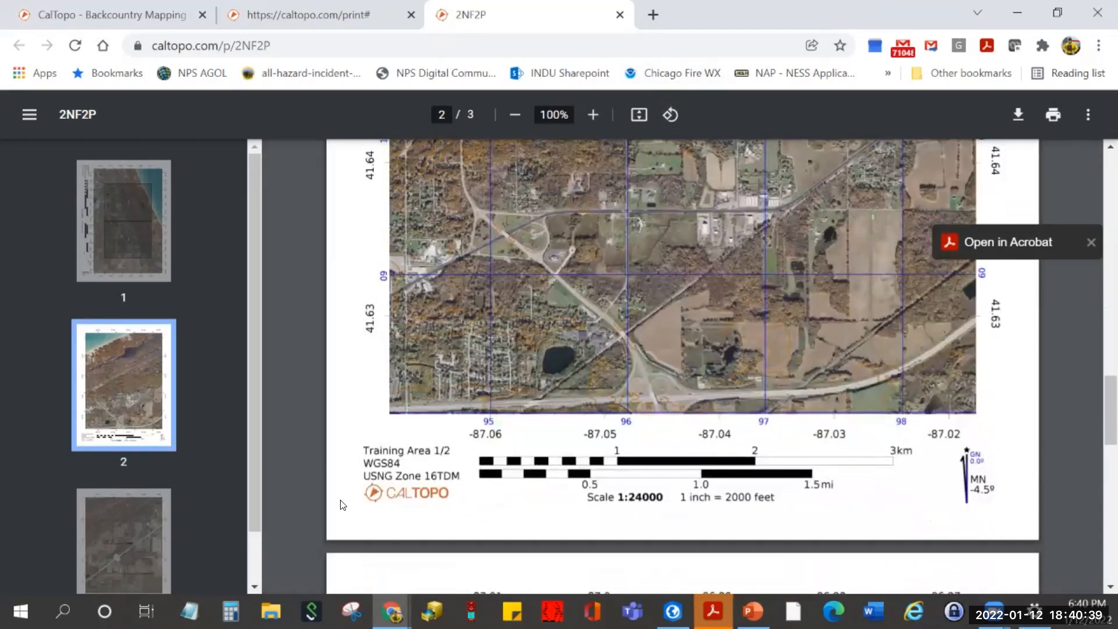
scroll(564, 413, down, 10)
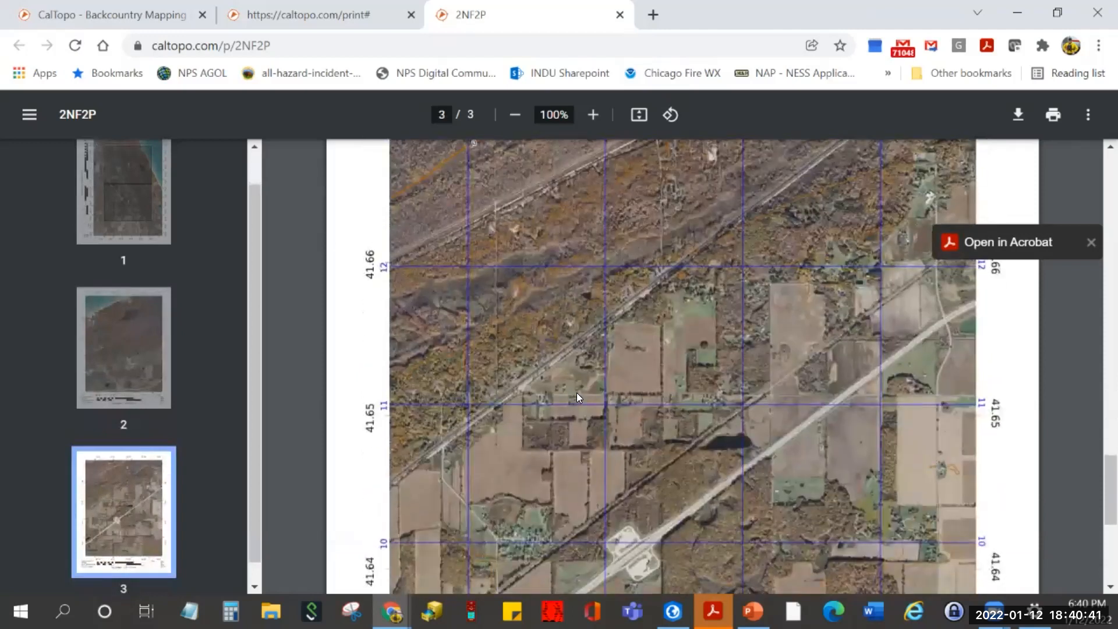
scroll(576, 393, down, 2)
scroll(576, 392, up, 3)
scroll(576, 393, up, 1)
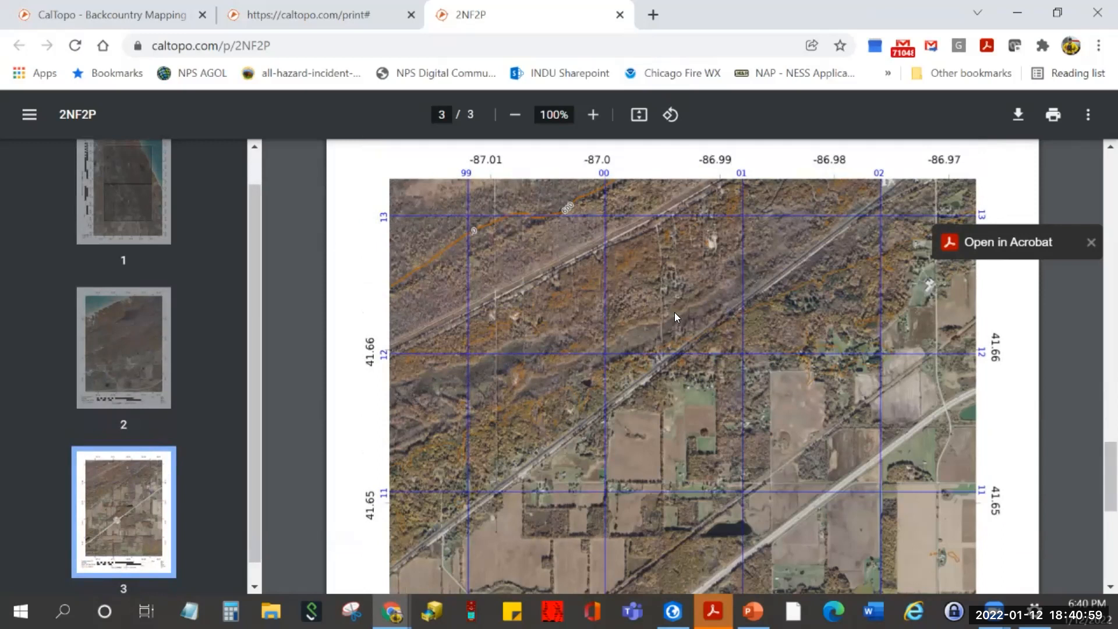
- Close the Training Area PDF tab and start the print setup over
click(620, 14)
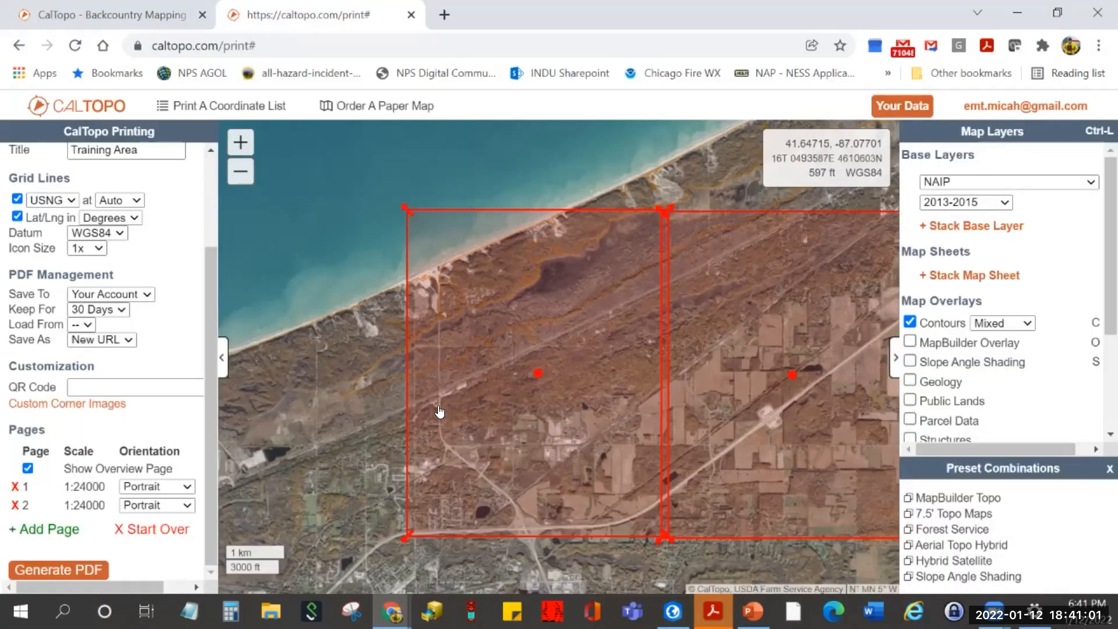
click(177, 527)
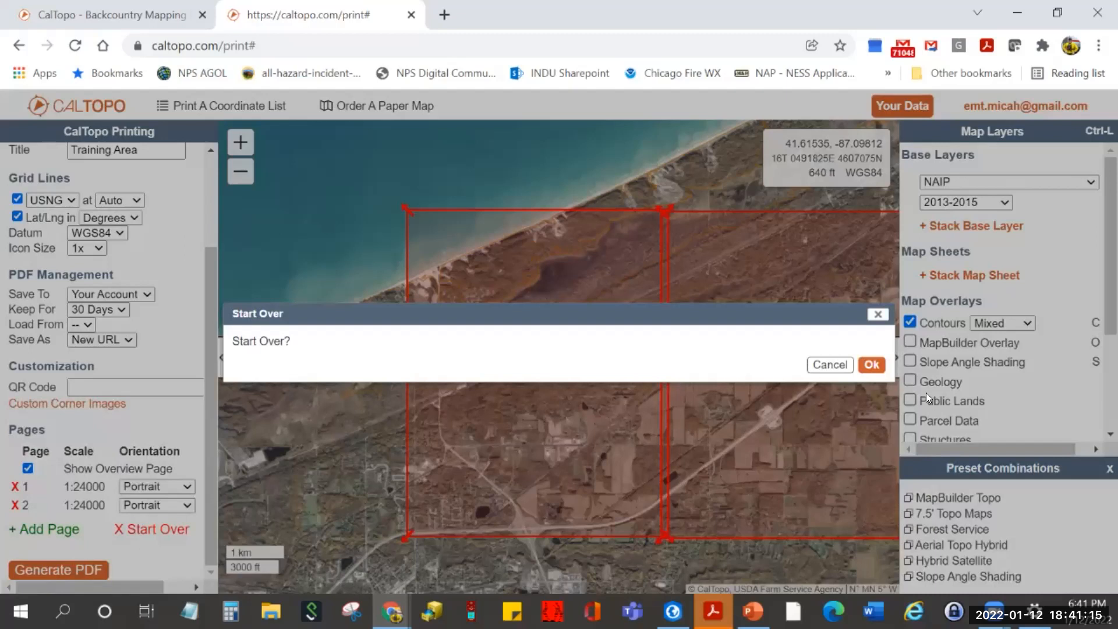
click(868, 361)
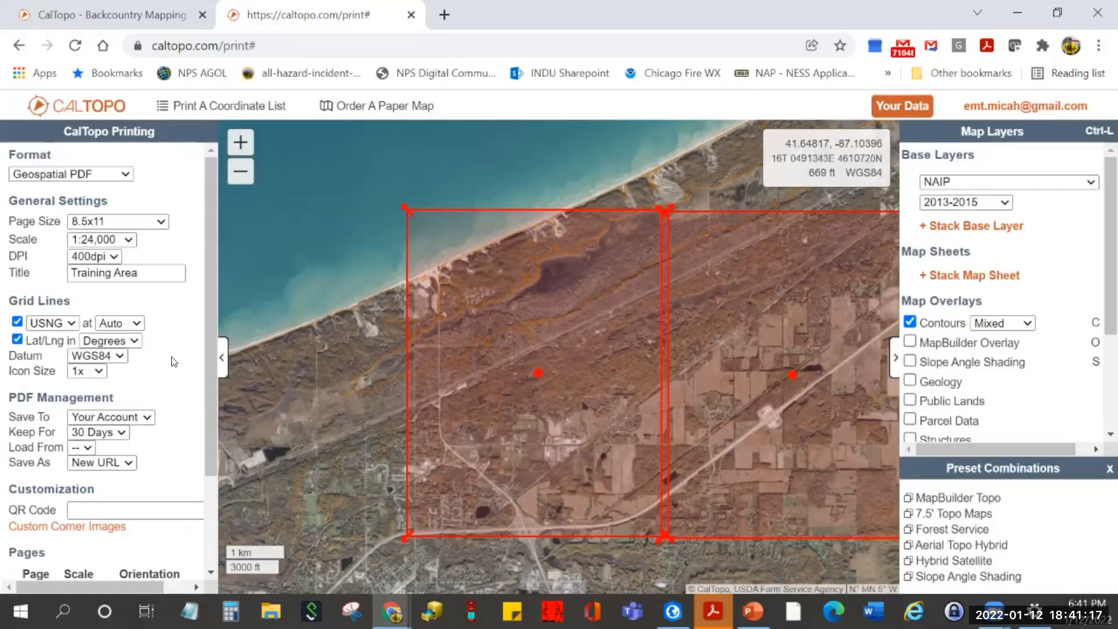
- Keep Geospatial PDF as the output format
click(124, 175)
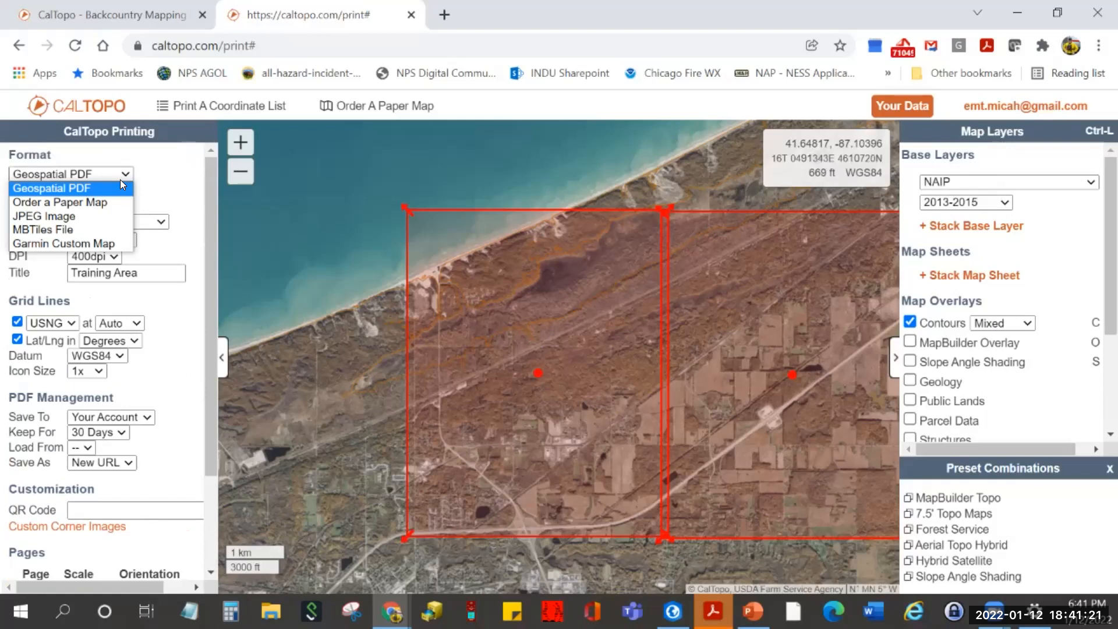
click(153, 185)
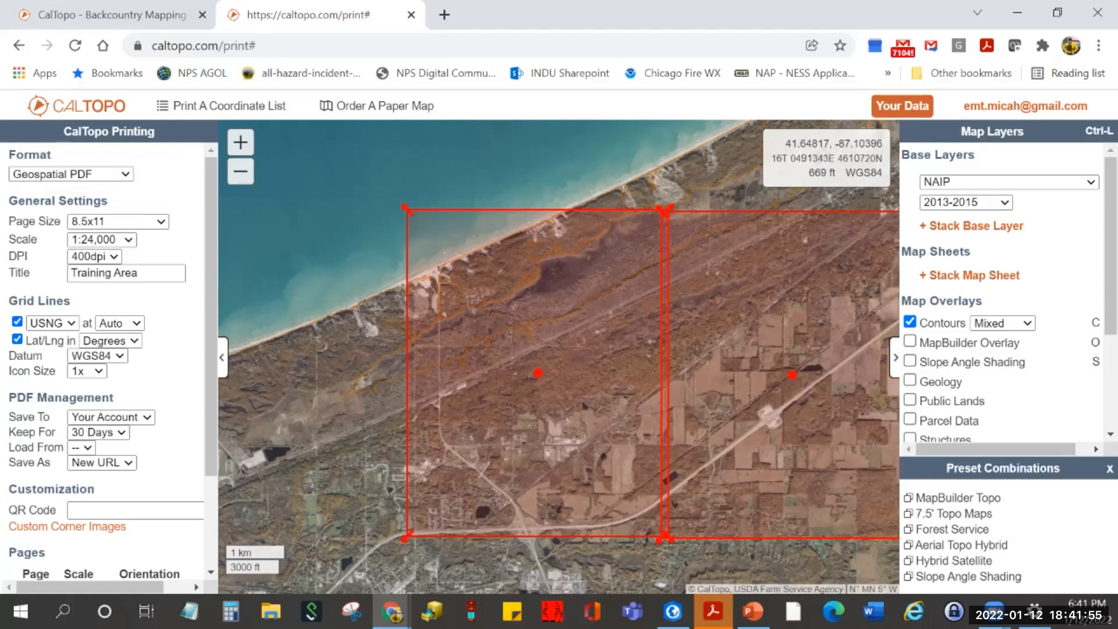
scroll(178, 394, down, 2)
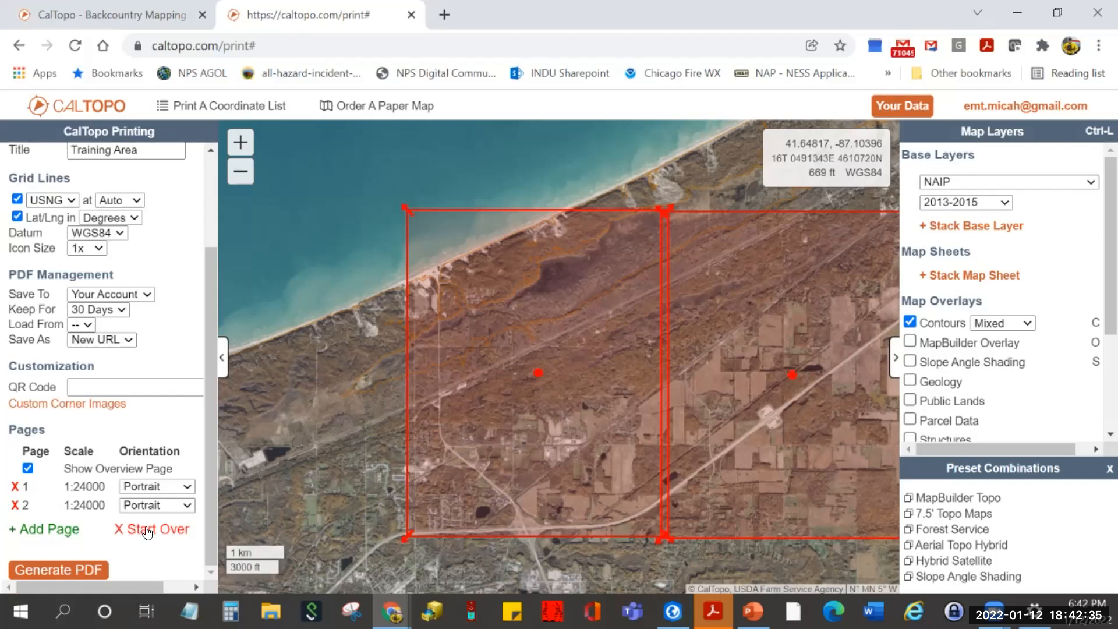
- Reset to a single 1:24000 print page and place it over the lakeshore steel mill
click(146, 531)
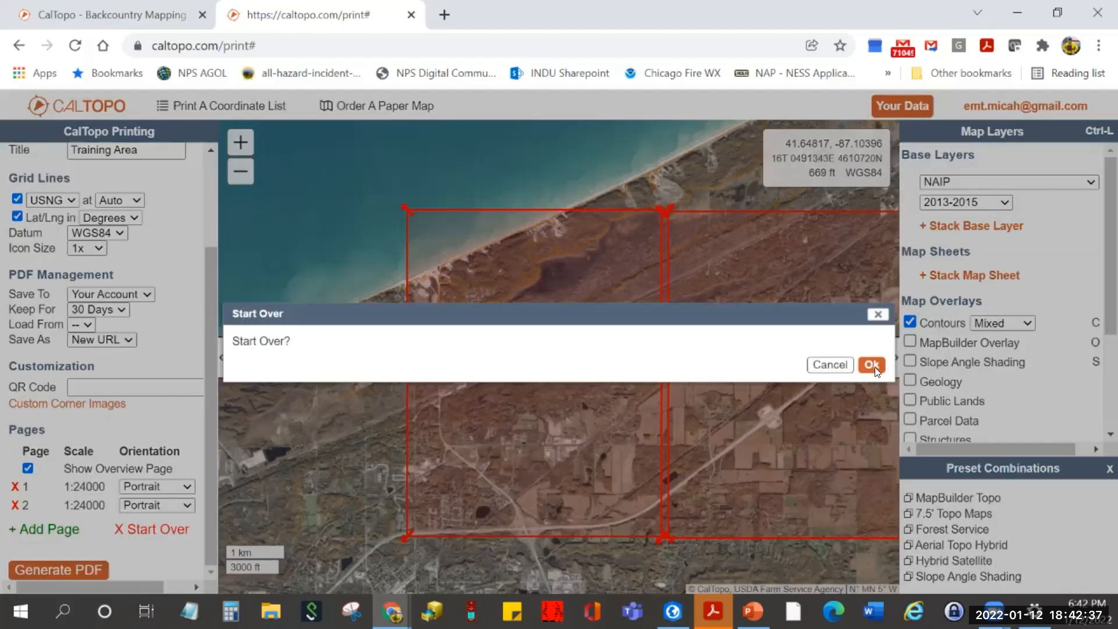
click(876, 368)
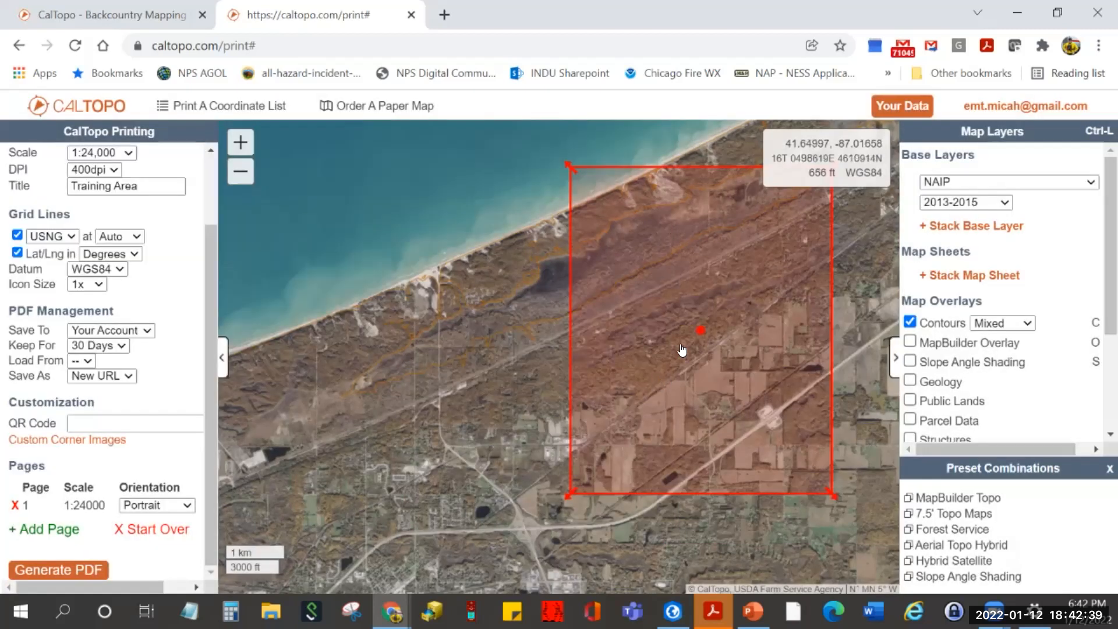
drag(696, 337, 265, 462)
scroll(460, 419, down, 1)
drag(479, 431, 667, 409)
drag(449, 435, 438, 419)
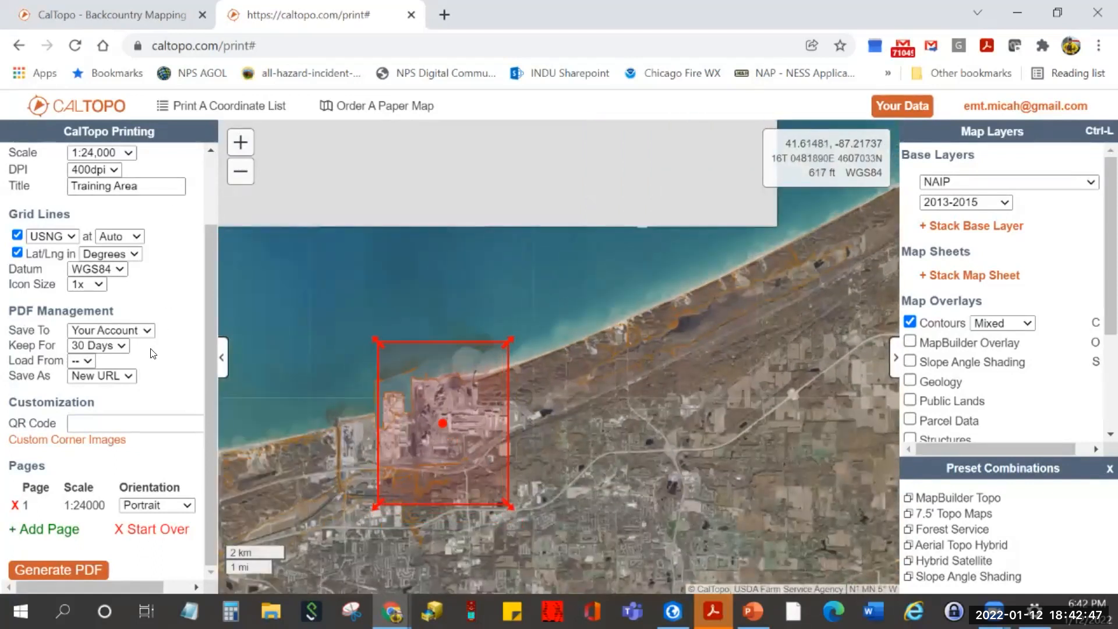
scroll(120, 408, up, 2)
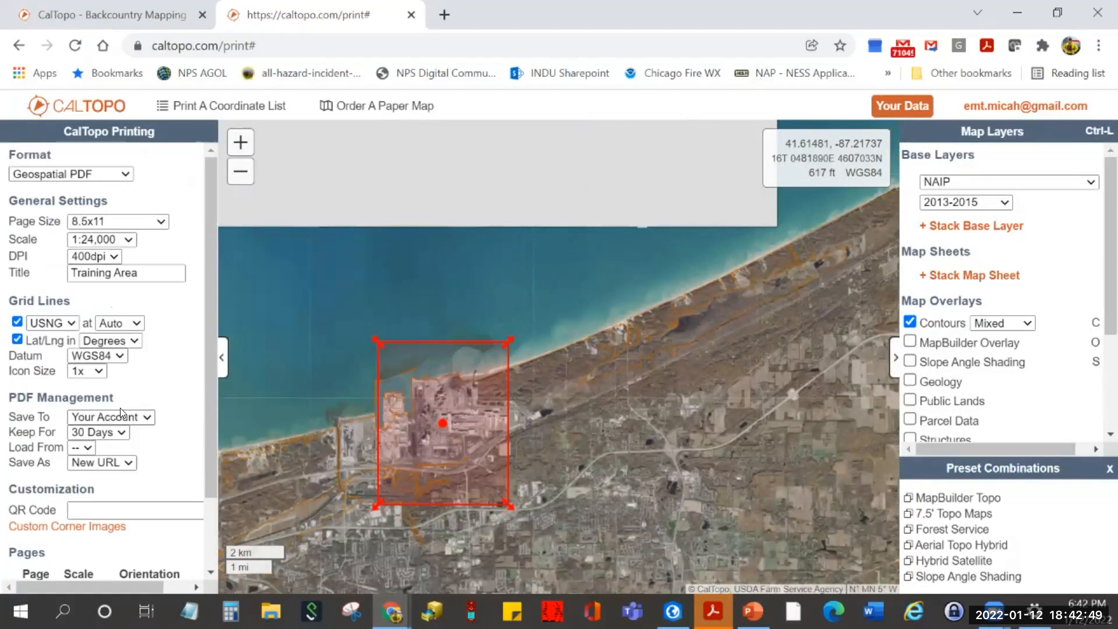
- Change the map title from Training Area to 'Steel Mill' and generate the PDF
drag(169, 273, 8, 294)
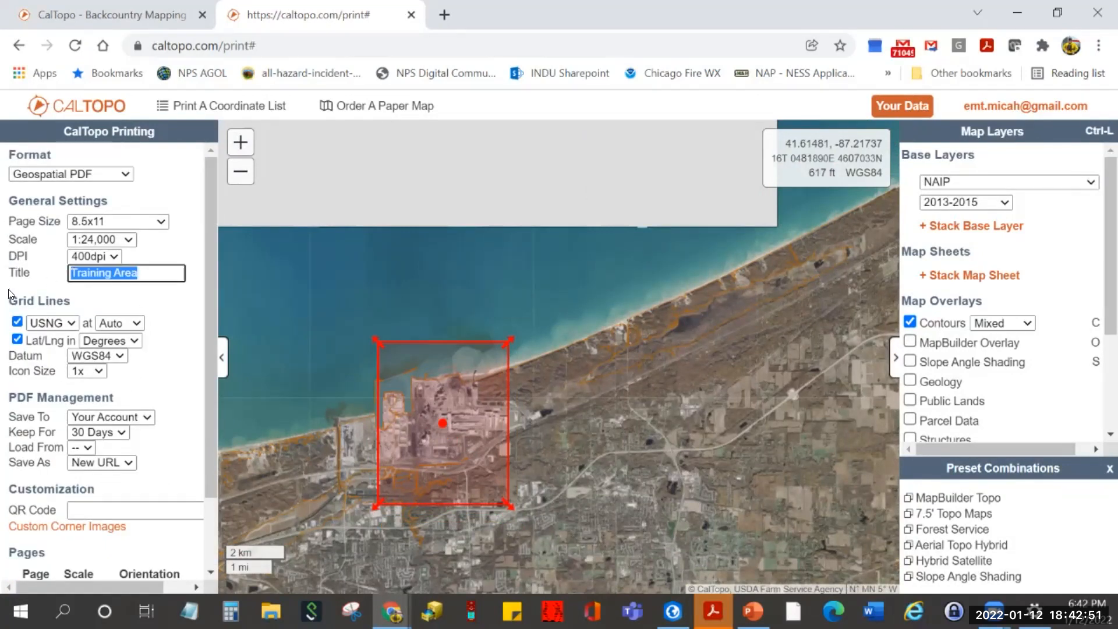
text(Steel Mill)
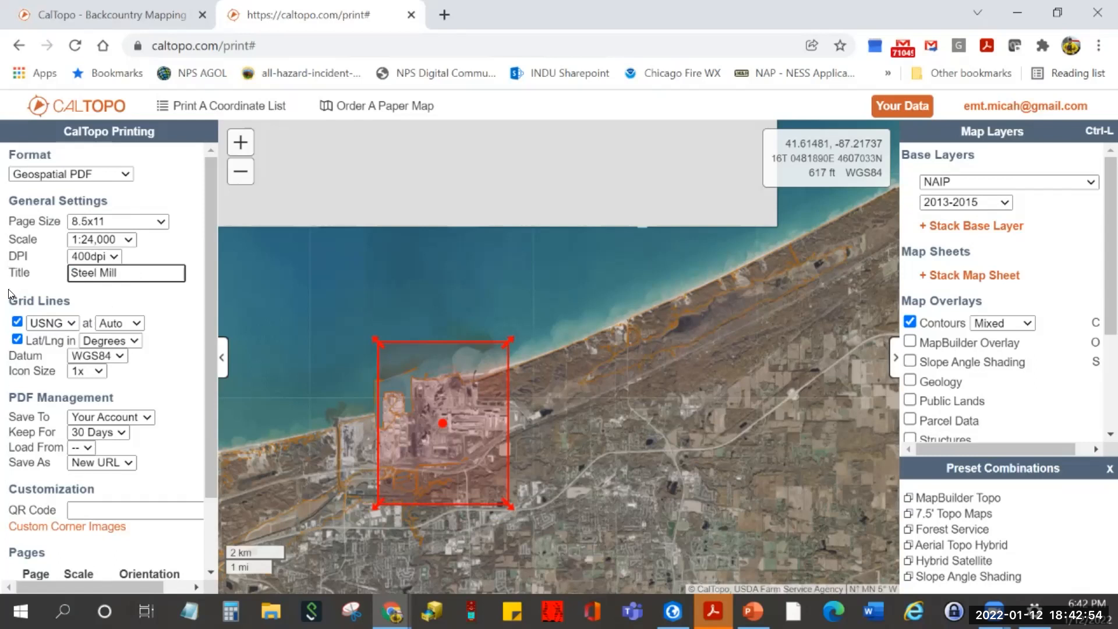
scroll(35, 436, down, 2)
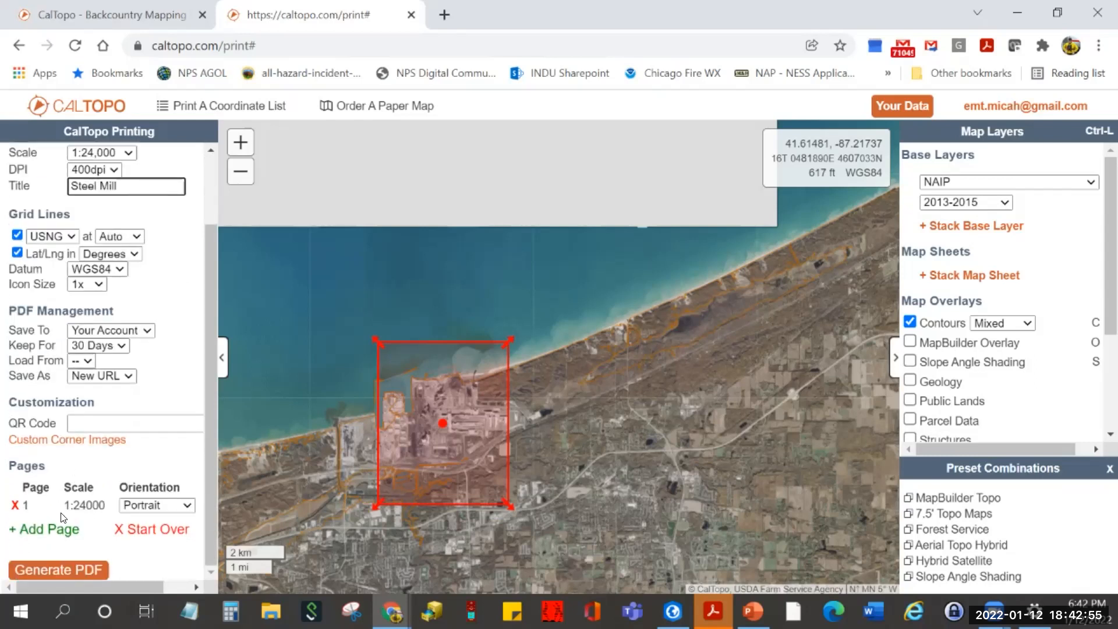
click(57, 571)
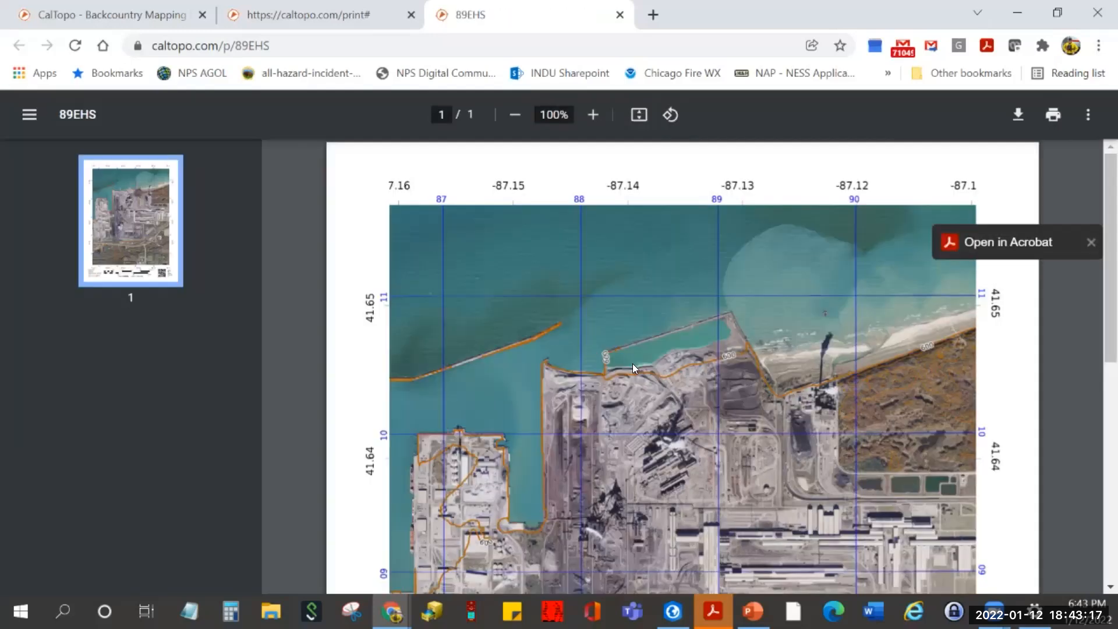
- Scroll down the one-page Steel Mill PDF to its scale bar and QR code
scroll(950, 395, down, 8)
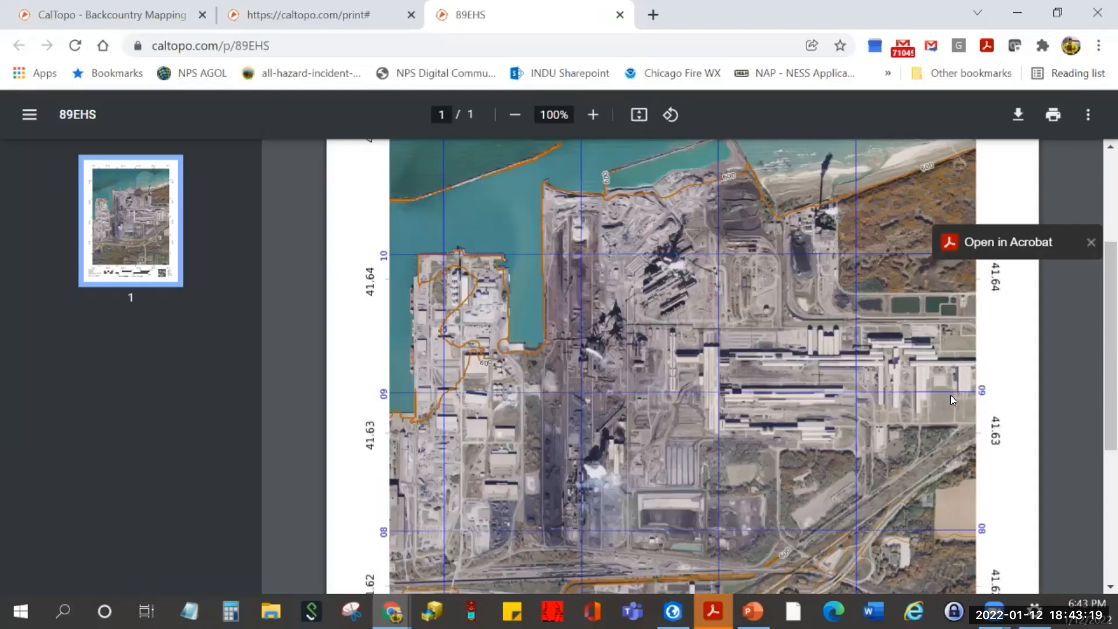
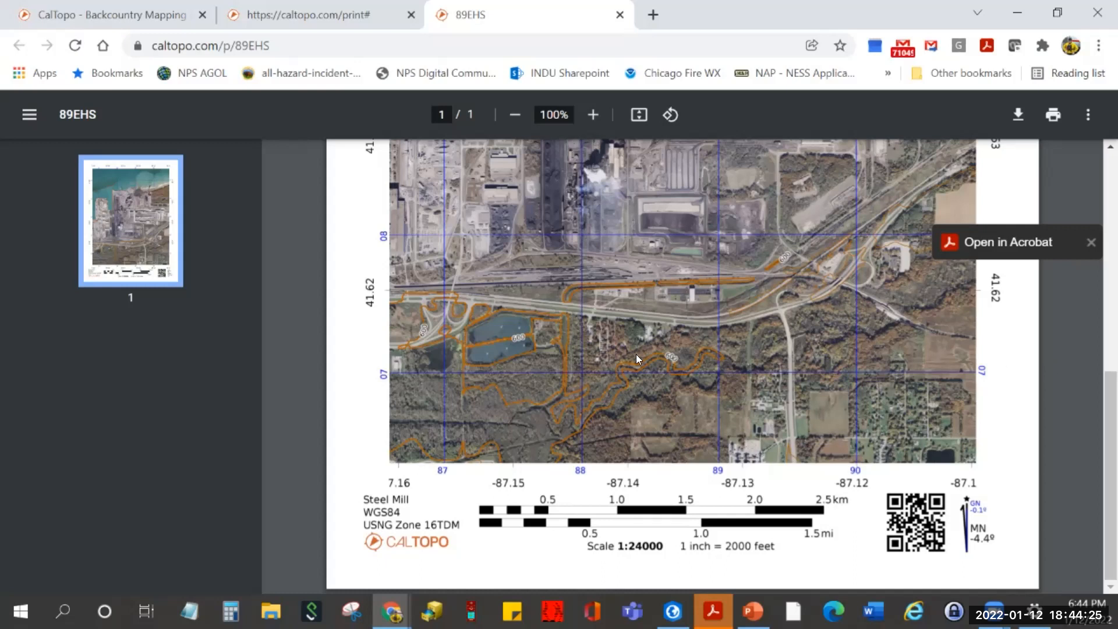
- Close the Steel Mill PDF and the print page to get back to the main CalTopo map
click(620, 15)
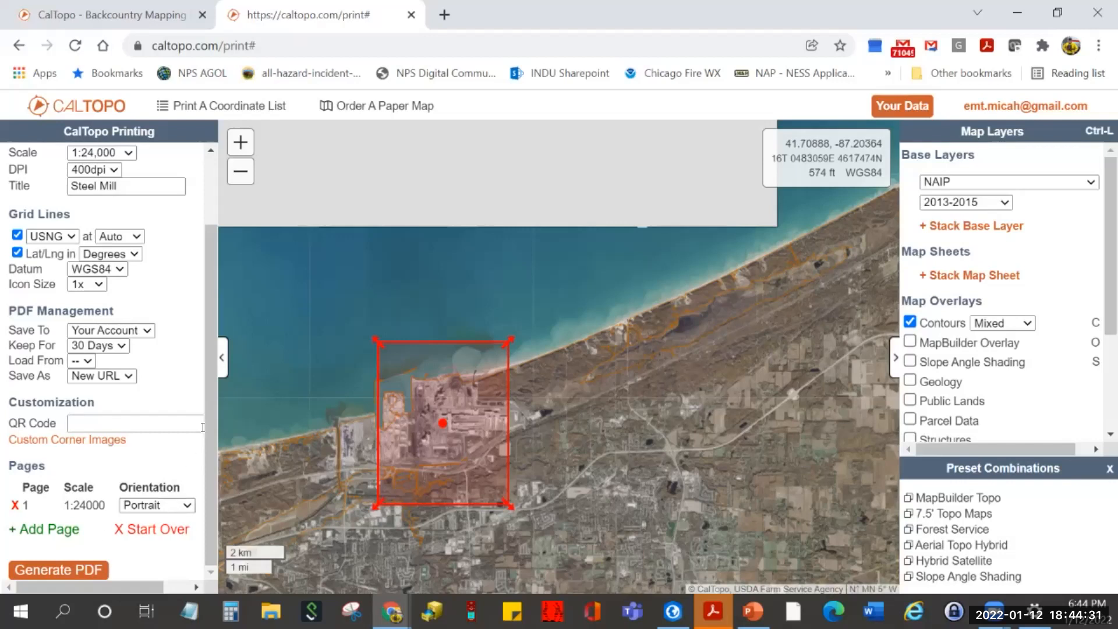
click(411, 16)
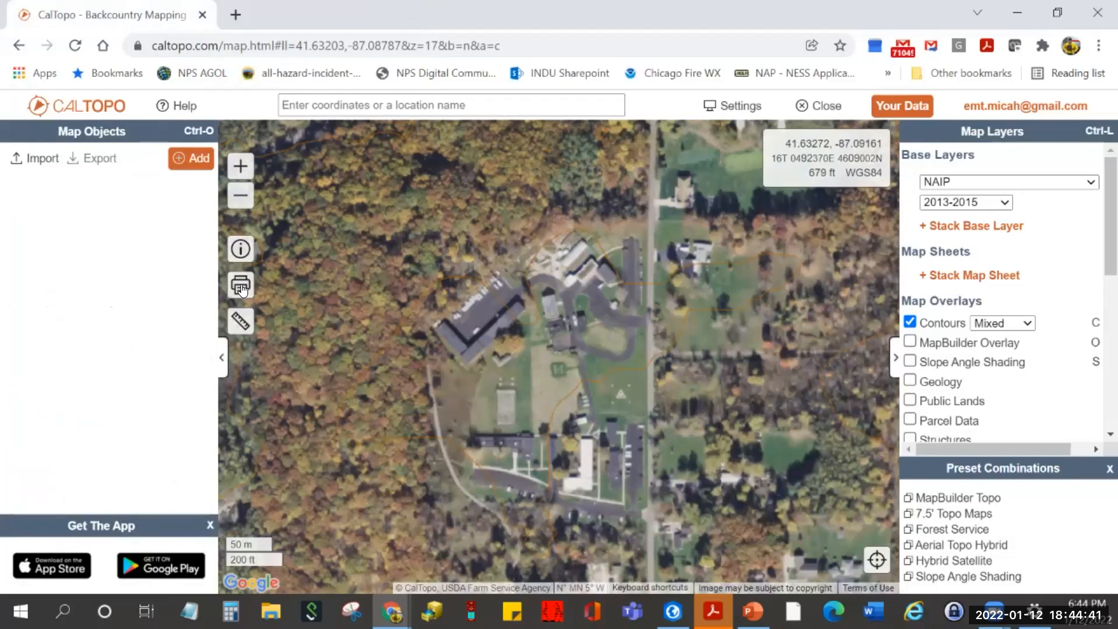
- Open the Measure tool list and scroll down to the Line and Polygon tools
click(242, 322)
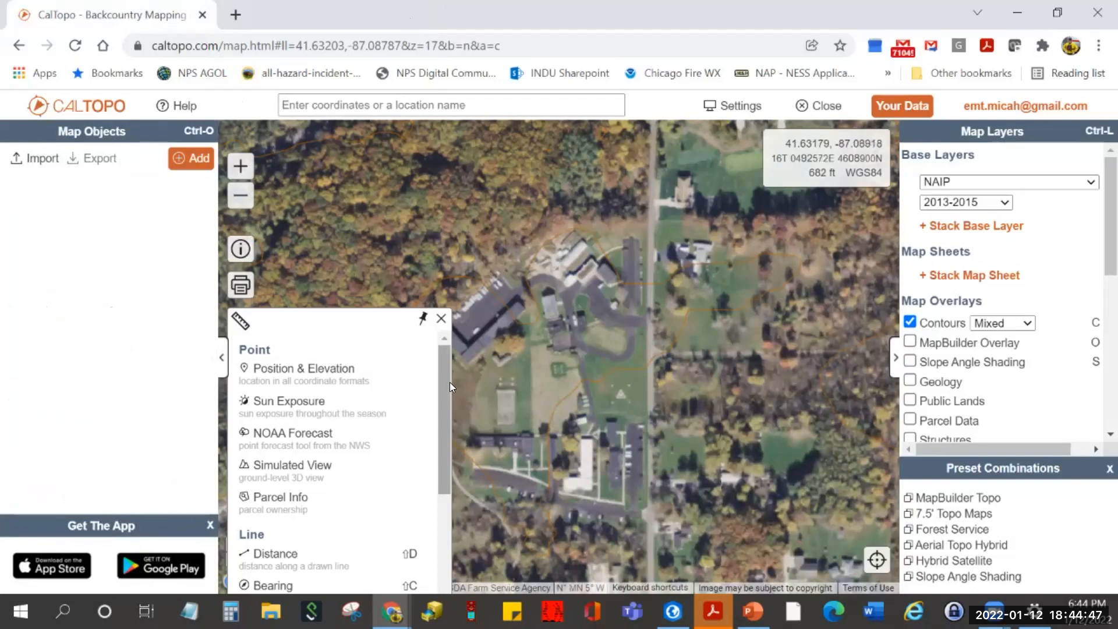
scroll(445, 395, down, 1)
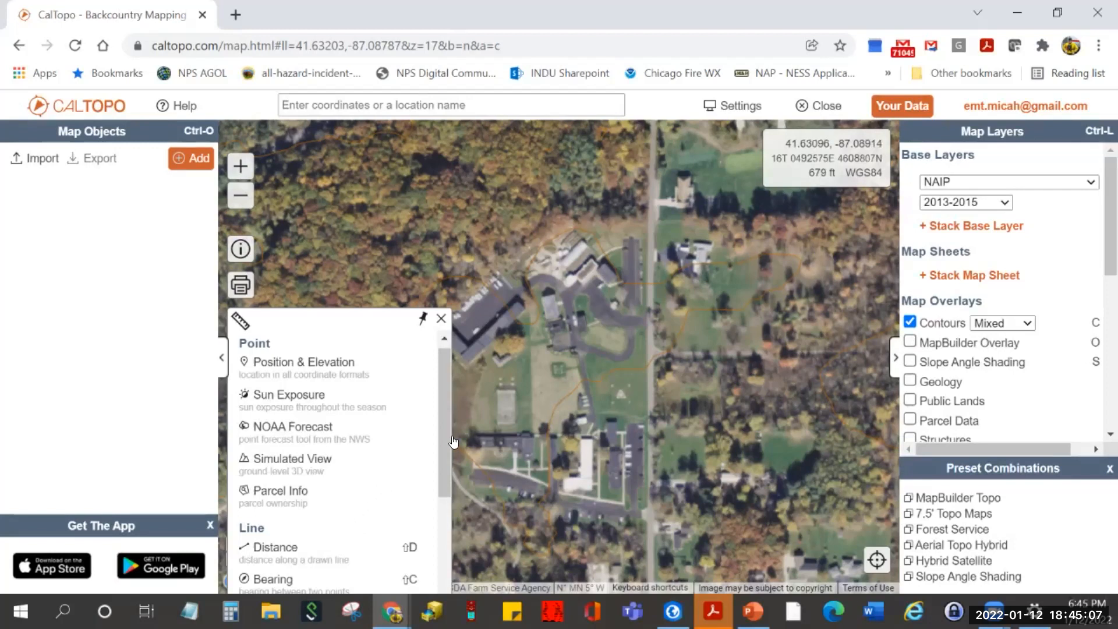
drag(447, 430, 422, 502)
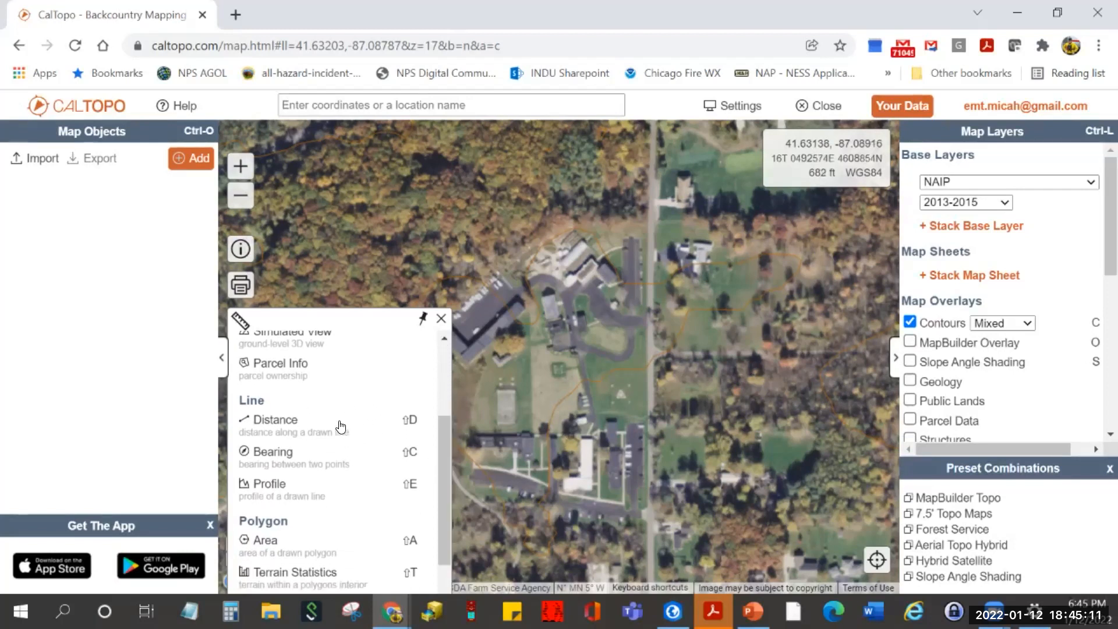
- Start a Distance line measurement with Snap To OSM roads
click(339, 429)
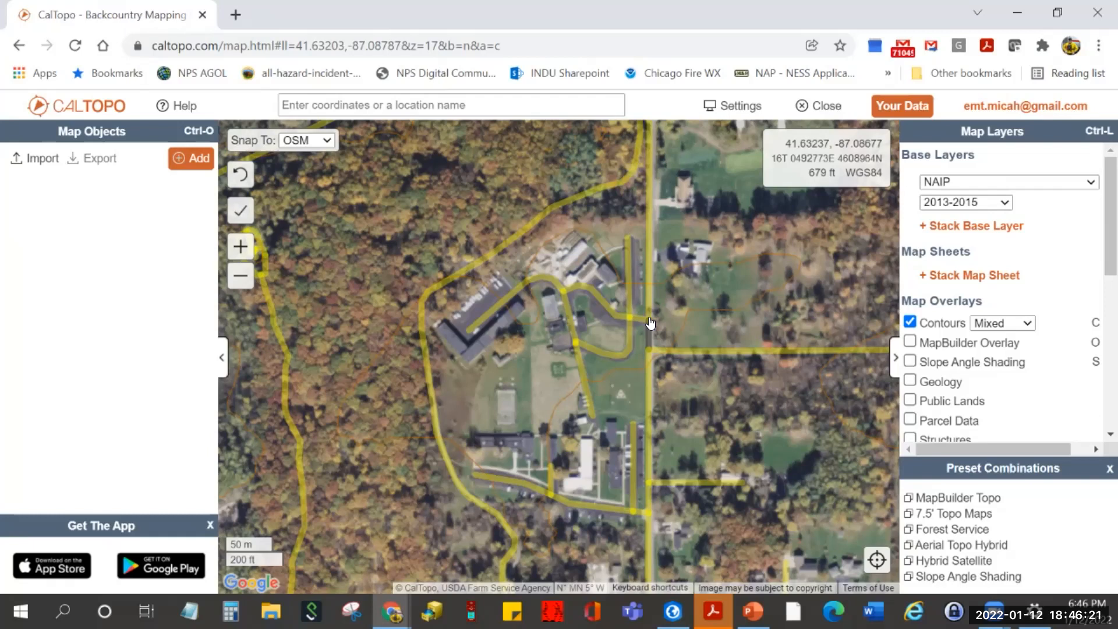
- Trace the road south past the buildings, then west, and read 713 m (2340 ft)
mouse_move(651, 326)
mouse_down()
mouse_move(650, 376)
mouse_move(611, 517)
mouse_move(650, 517)
mouse_up()
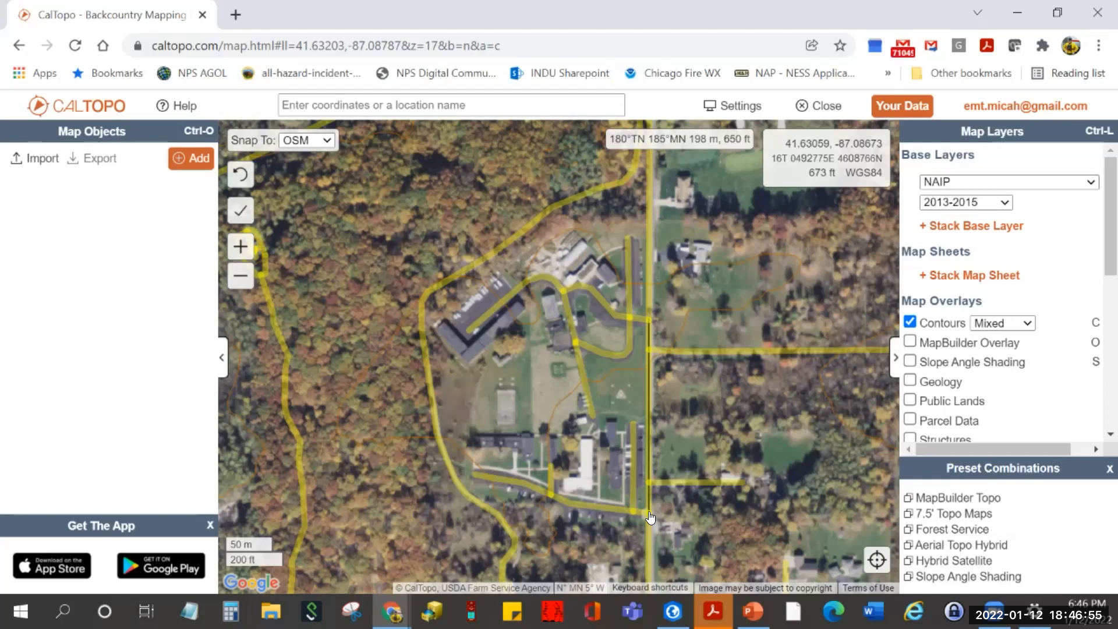
click(646, 515)
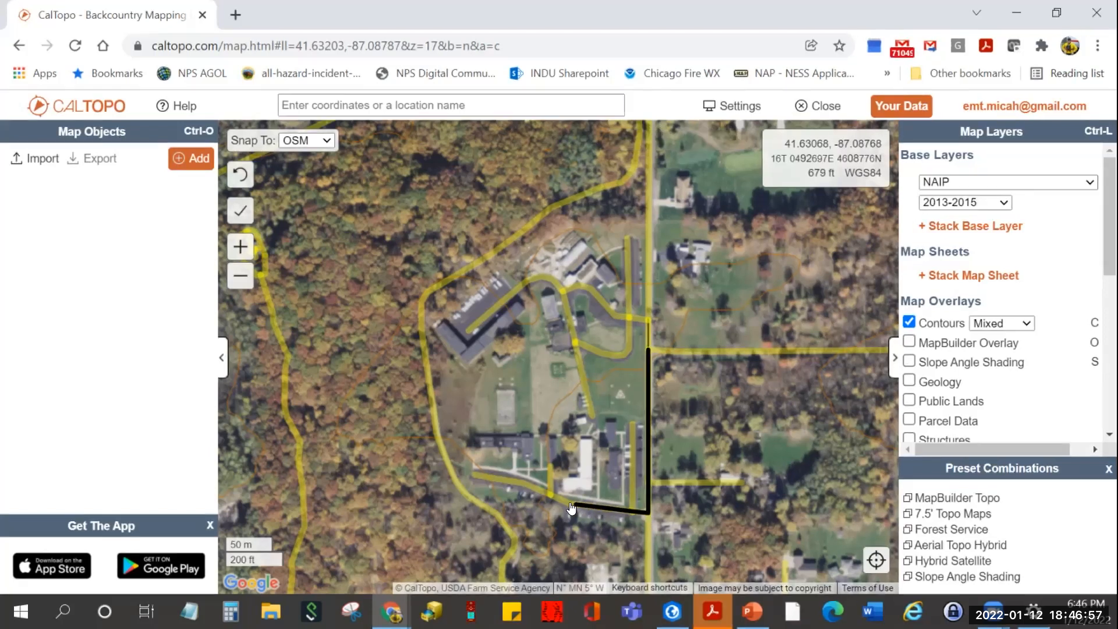
click(473, 477)
click(478, 476)
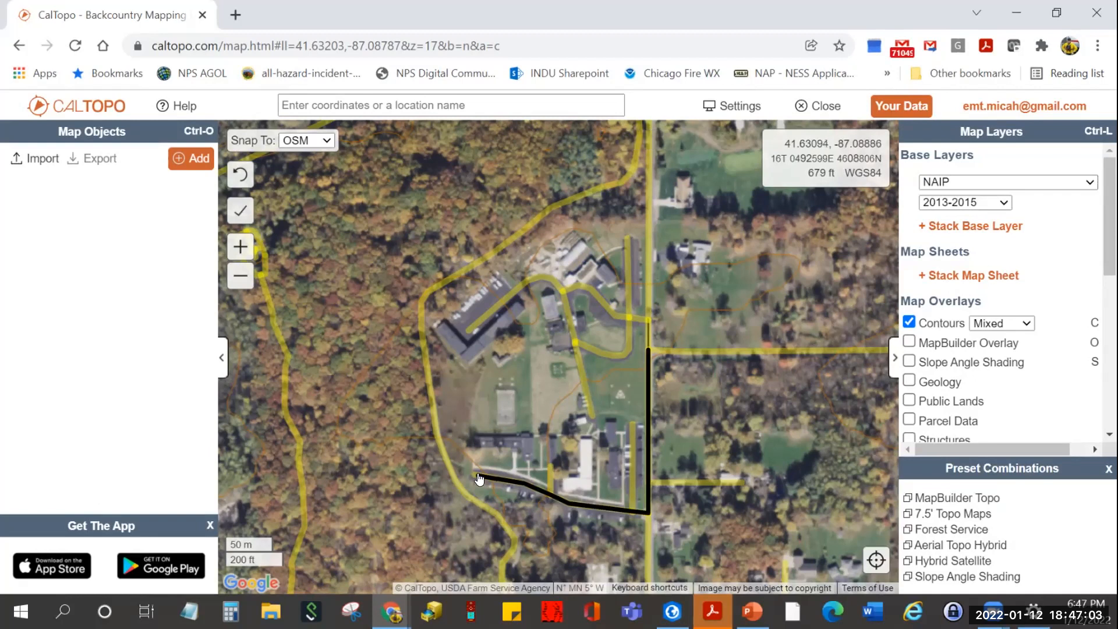
click(478, 476)
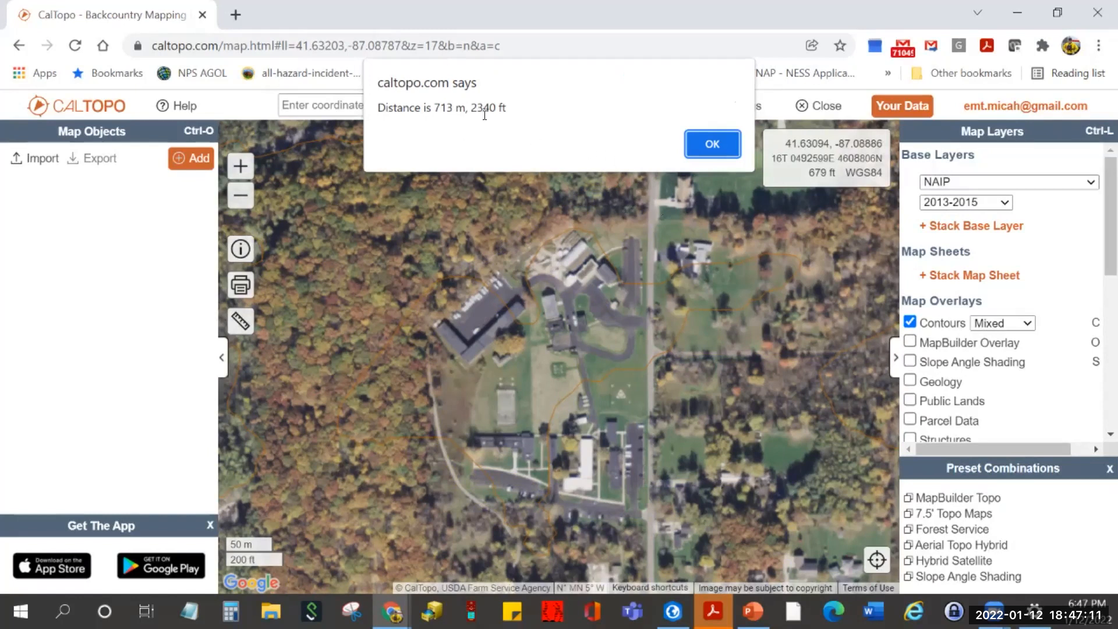
click(697, 146)
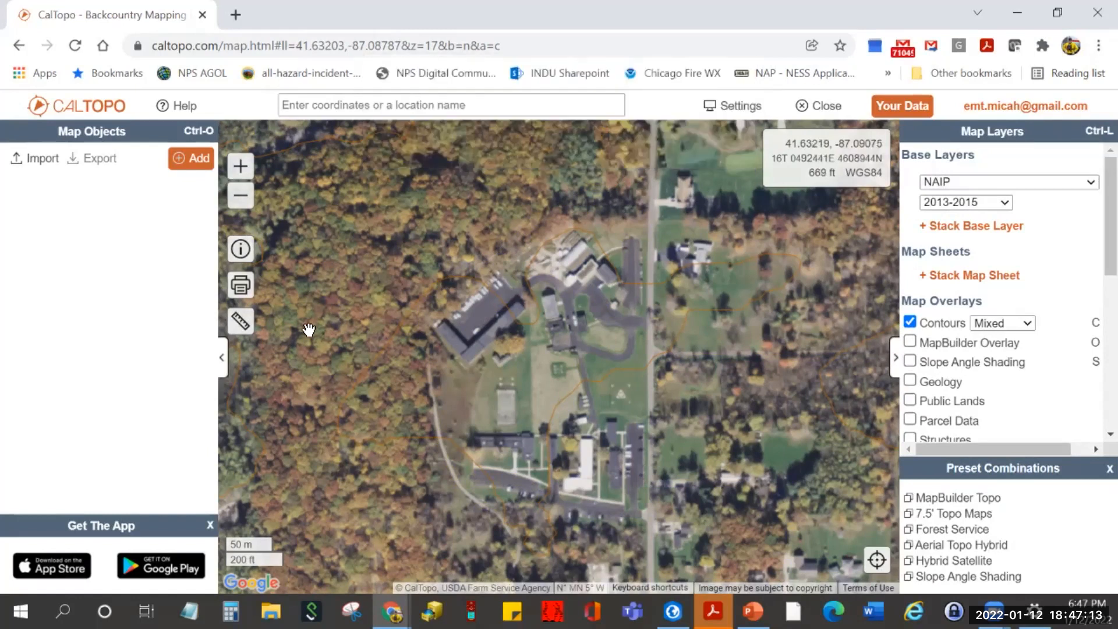
- Cancel a new Distance measurement, then pan west and zoom out one level toward the lake
click(239, 322)
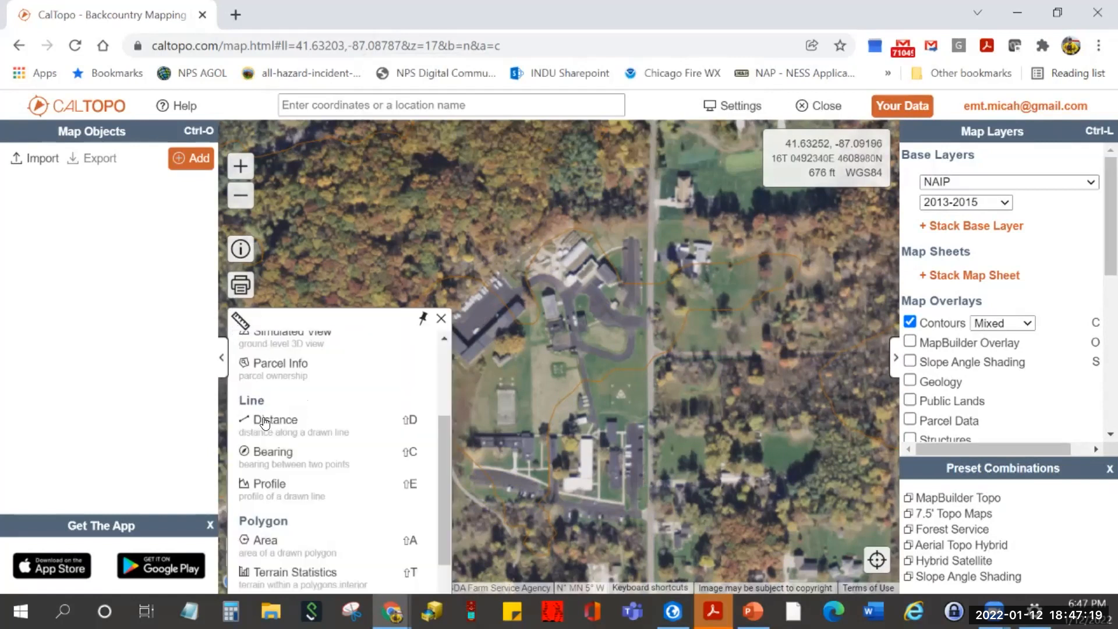
click(264, 421)
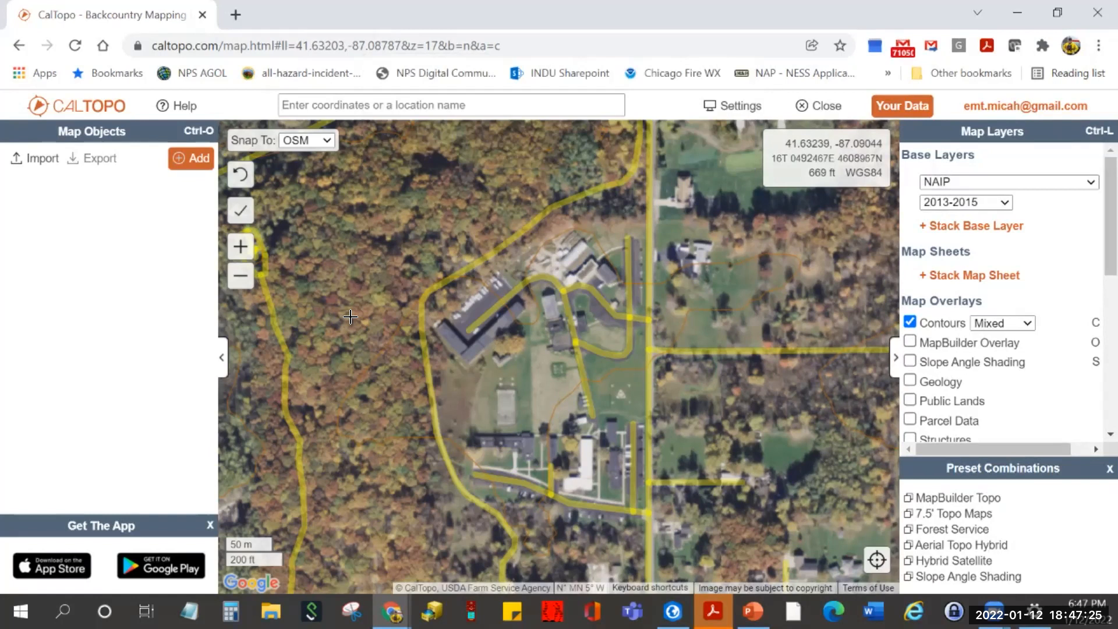
key(Escape)
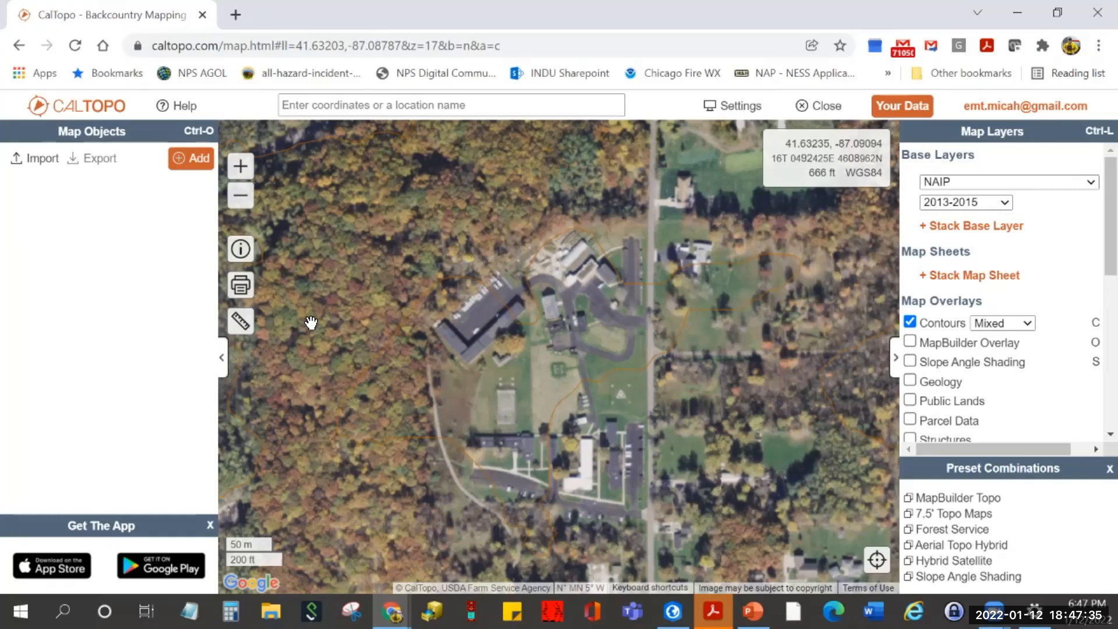
drag(324, 320, 657, 346)
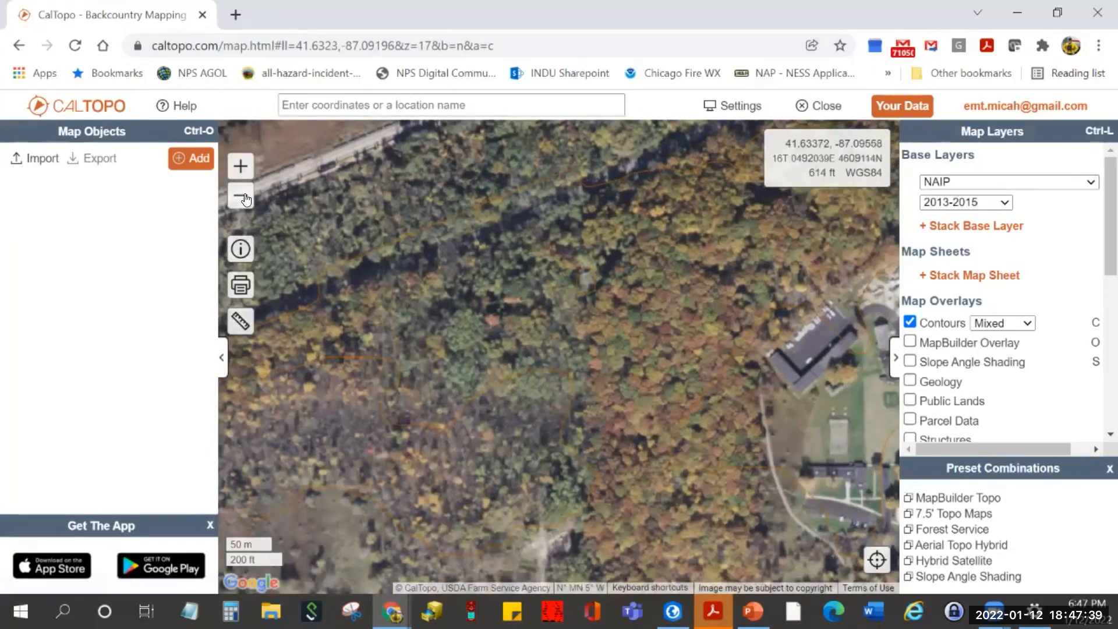
scroll(401, 362, down, 1)
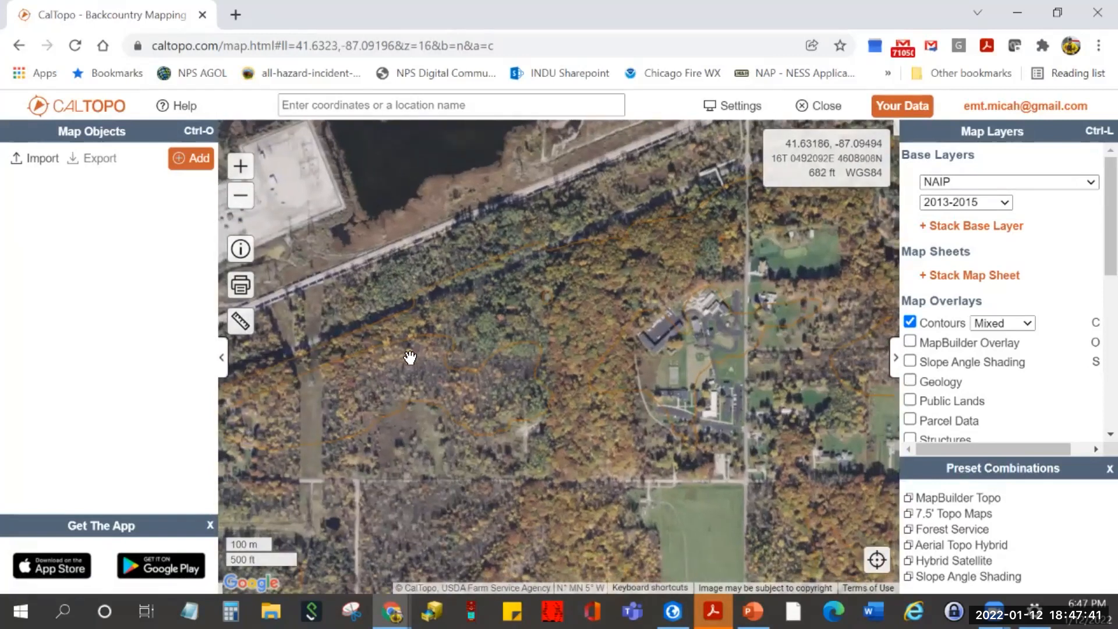
- Draw a Distance line from the trail's north end down to the road, measuring 366 m (1202 ft)
click(239, 322)
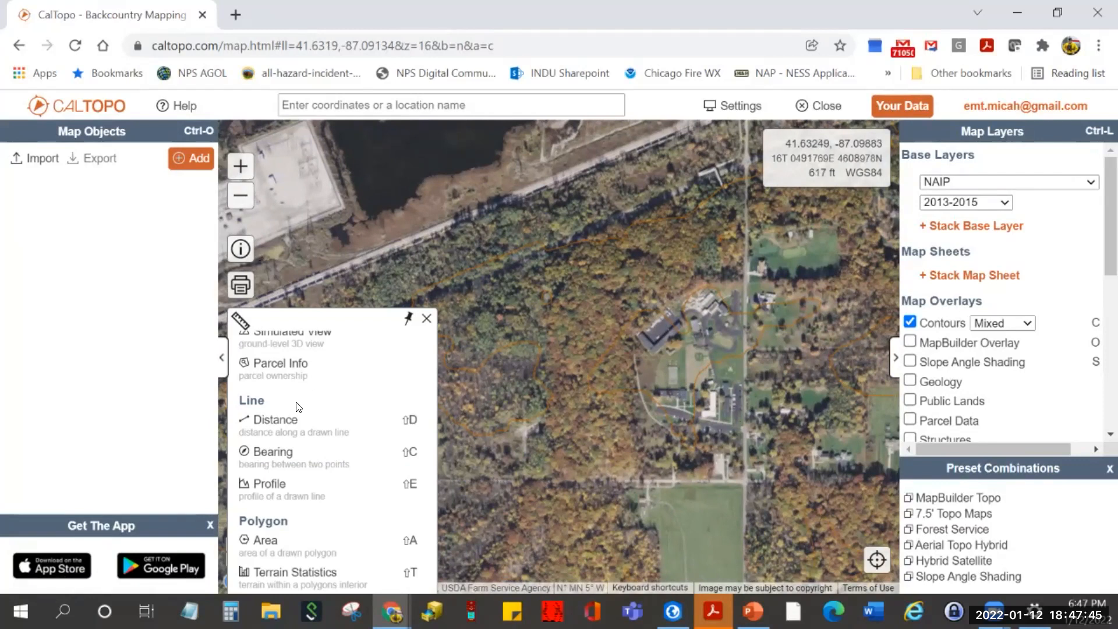
click(279, 427)
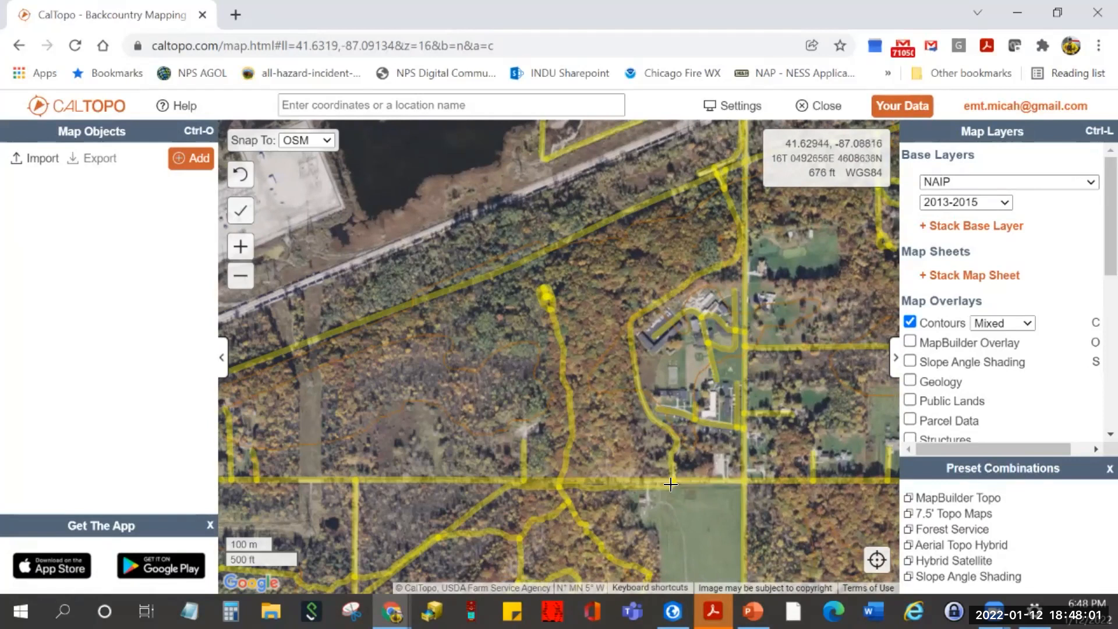
click(551, 315)
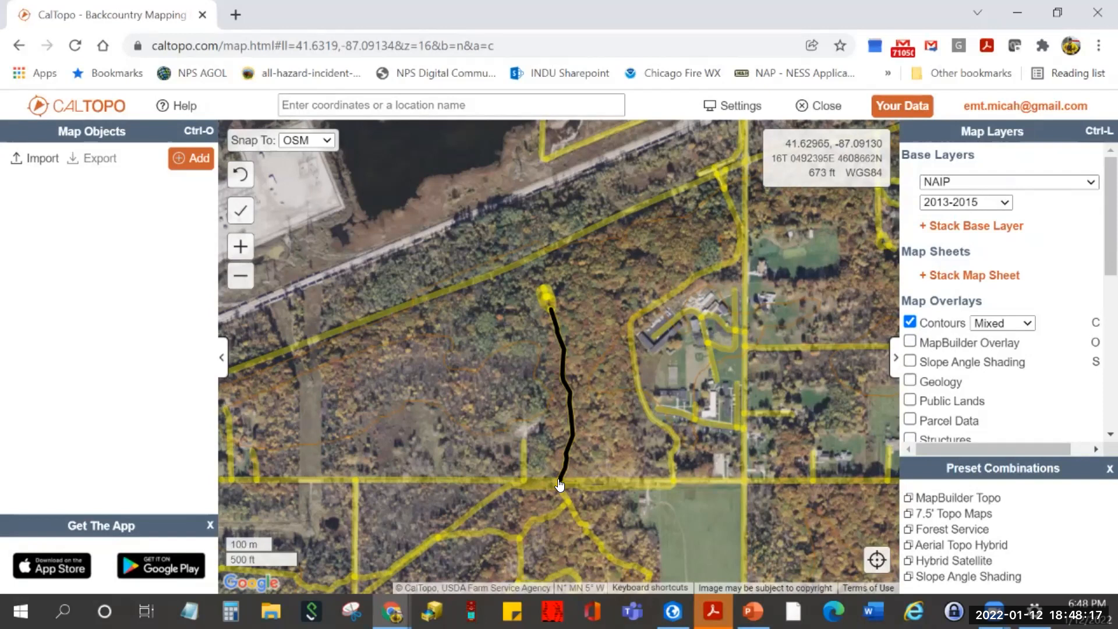
double_click(560, 485)
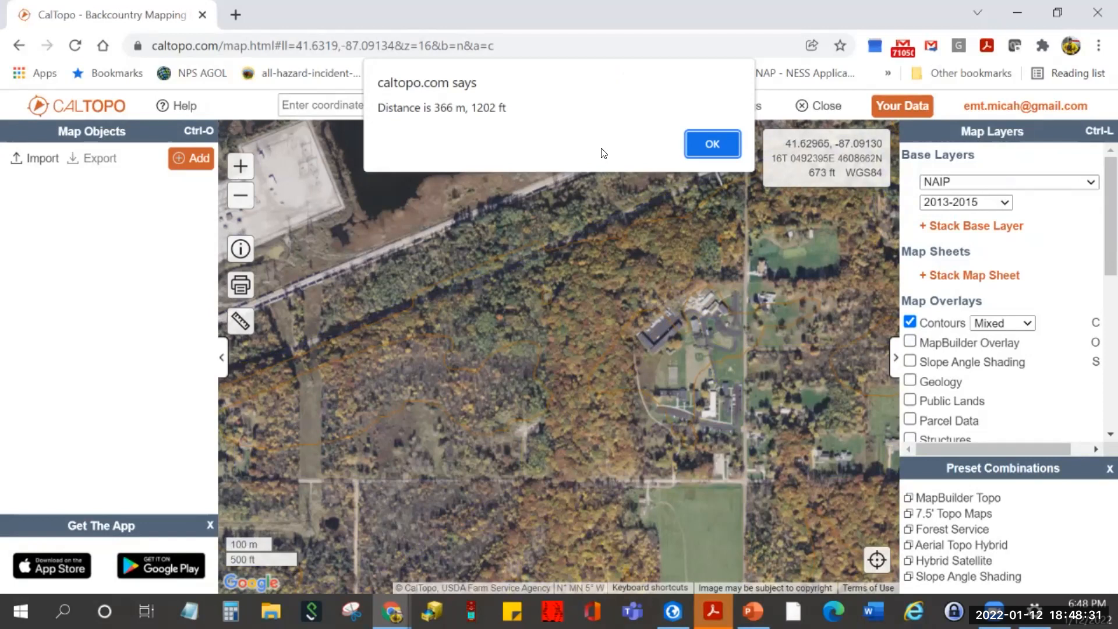
click(709, 148)
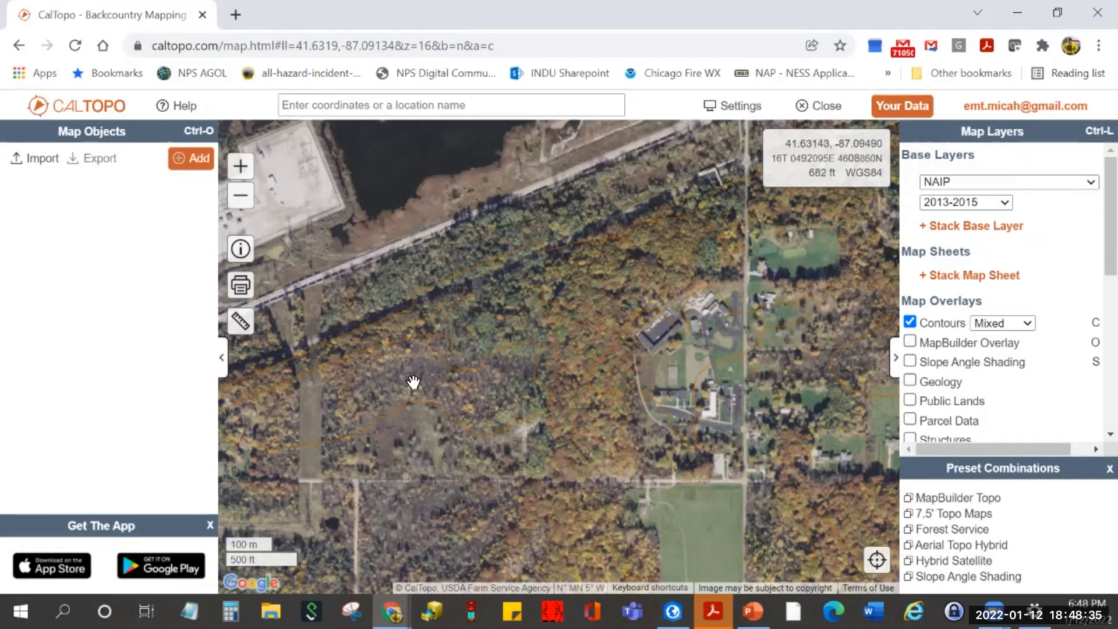
- Outline an Area polygon along the railroad, trail and road, which returns a zero area
click(249, 321)
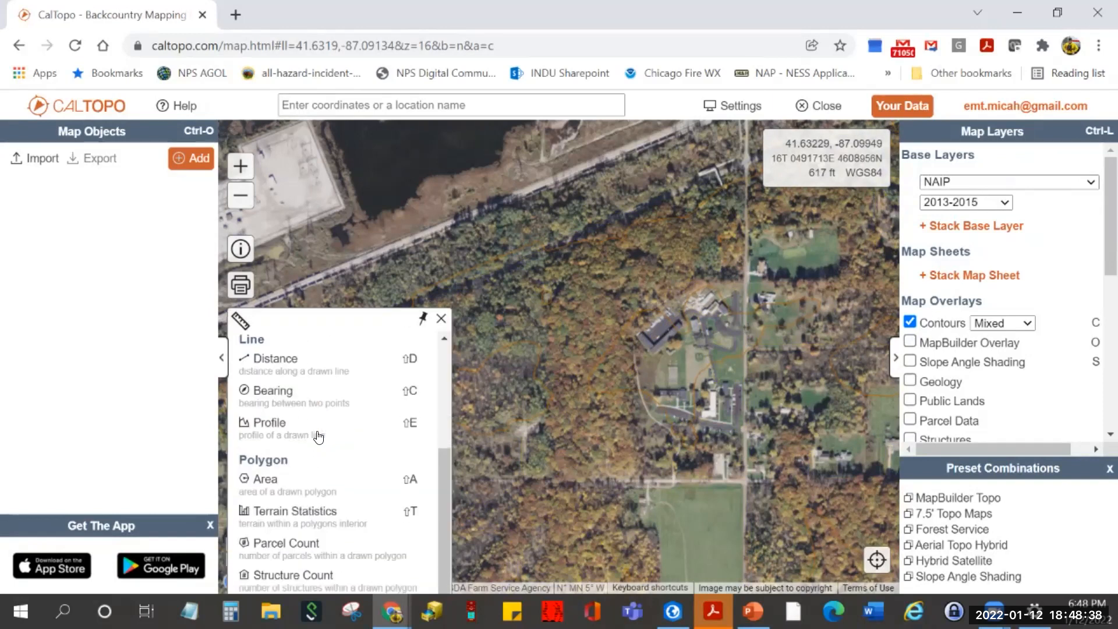
click(292, 495)
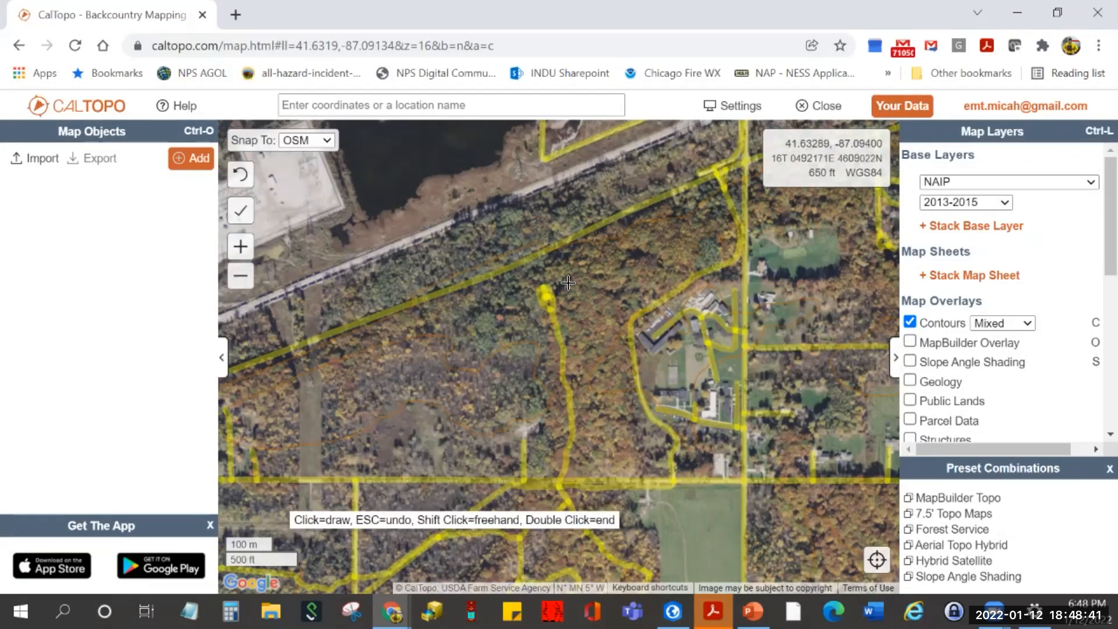
click(531, 264)
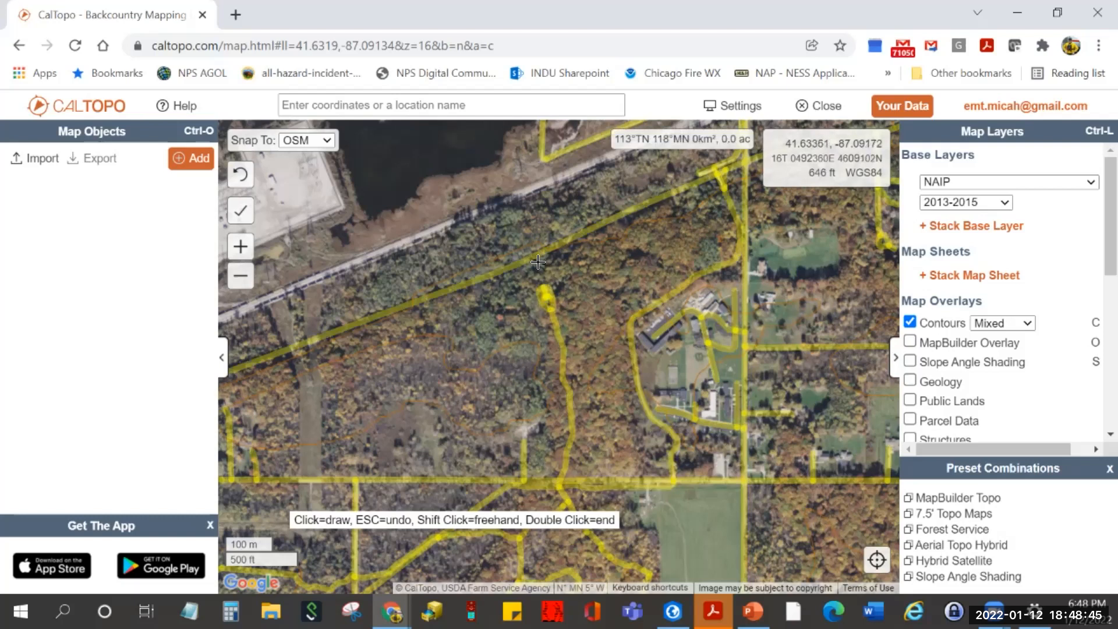
click(545, 294)
click(560, 481)
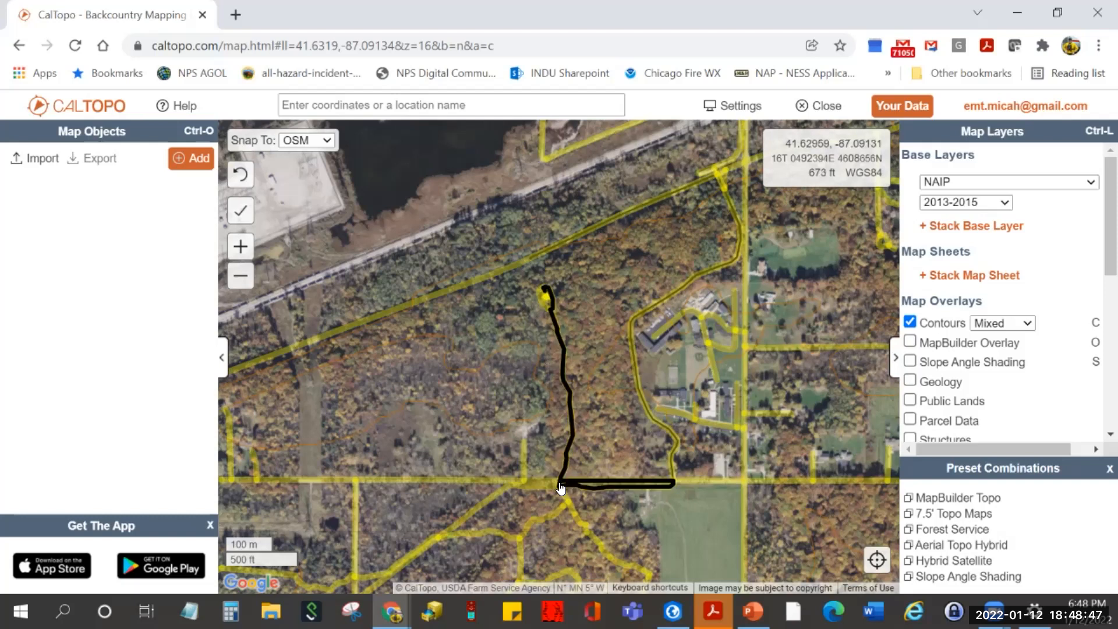
click(671, 481)
click(633, 324)
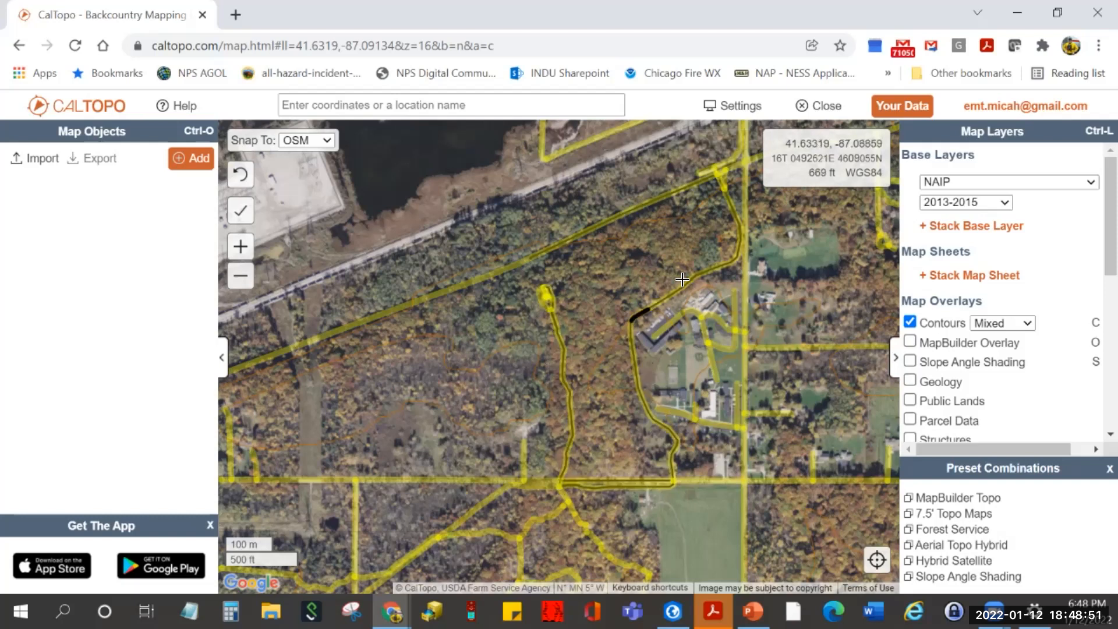
click(729, 263)
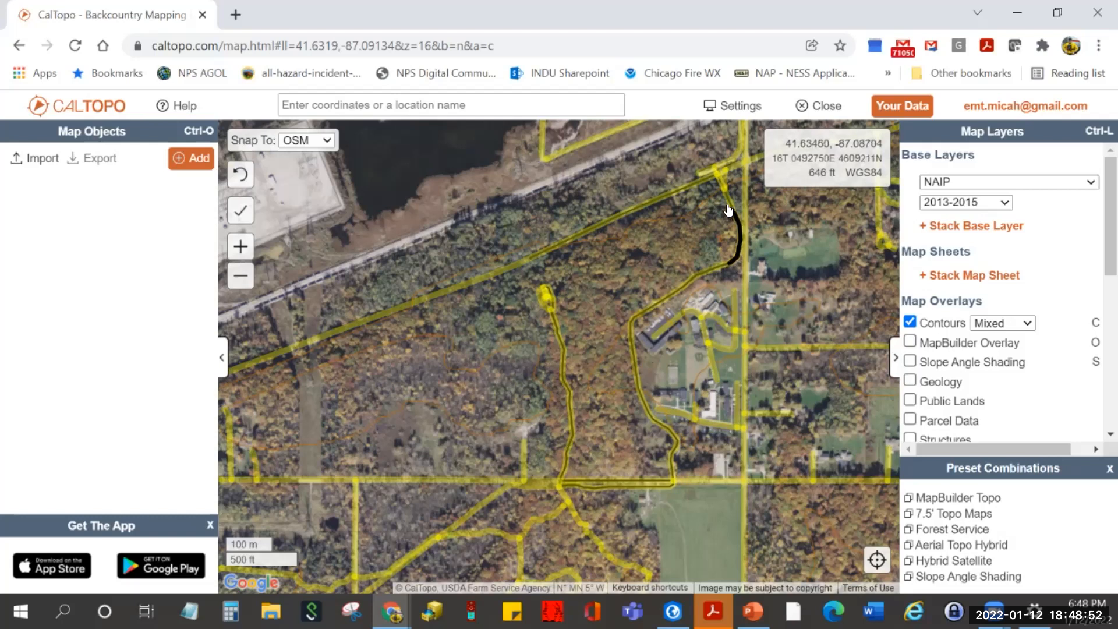
click(714, 173)
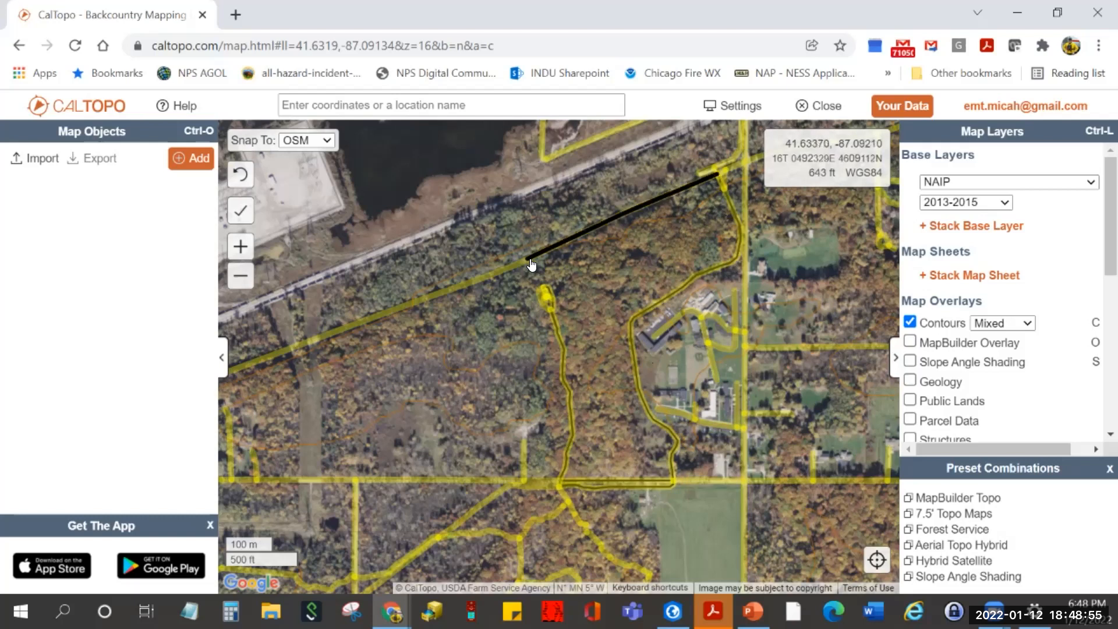
double_click(529, 265)
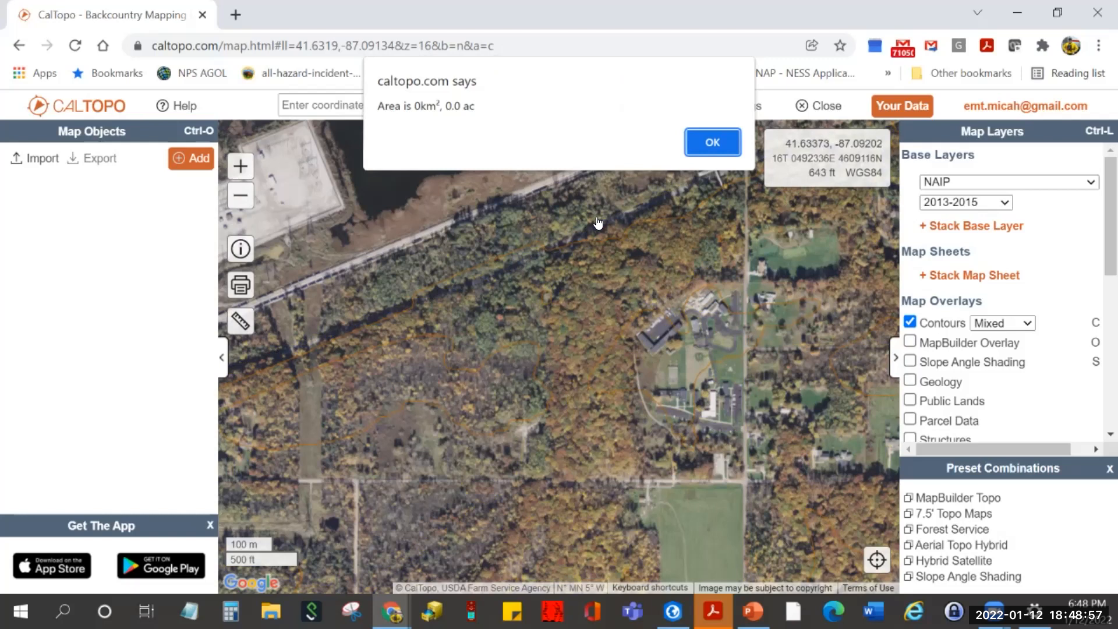
click(712, 149)
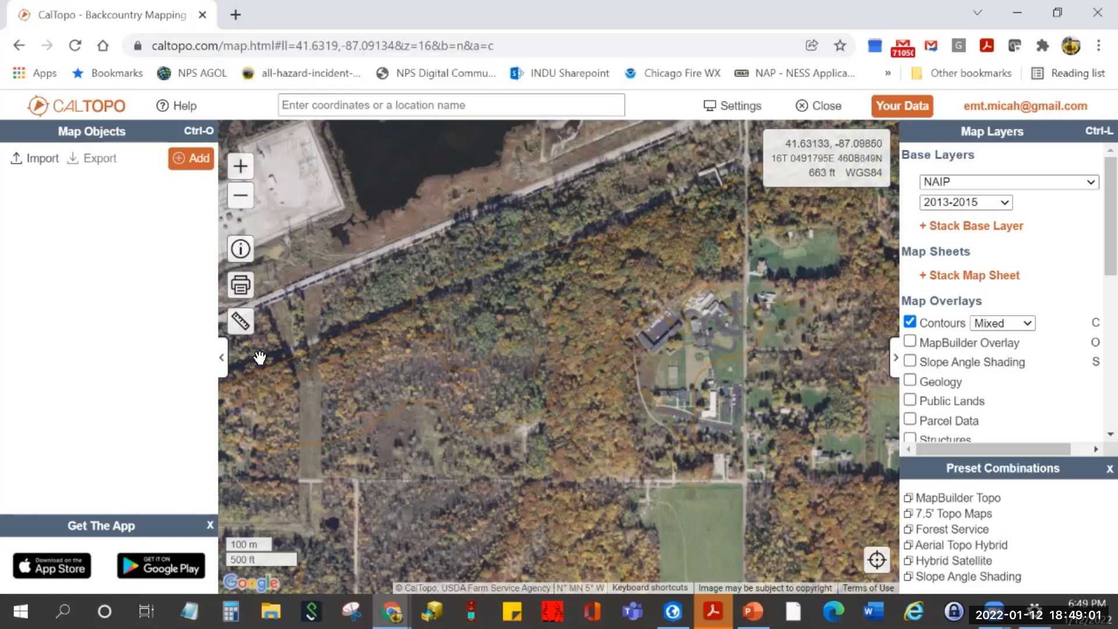
- Redraw the Area polygon over the woods west of the buildings, getting 0.04 km² (10 ac)
click(241, 321)
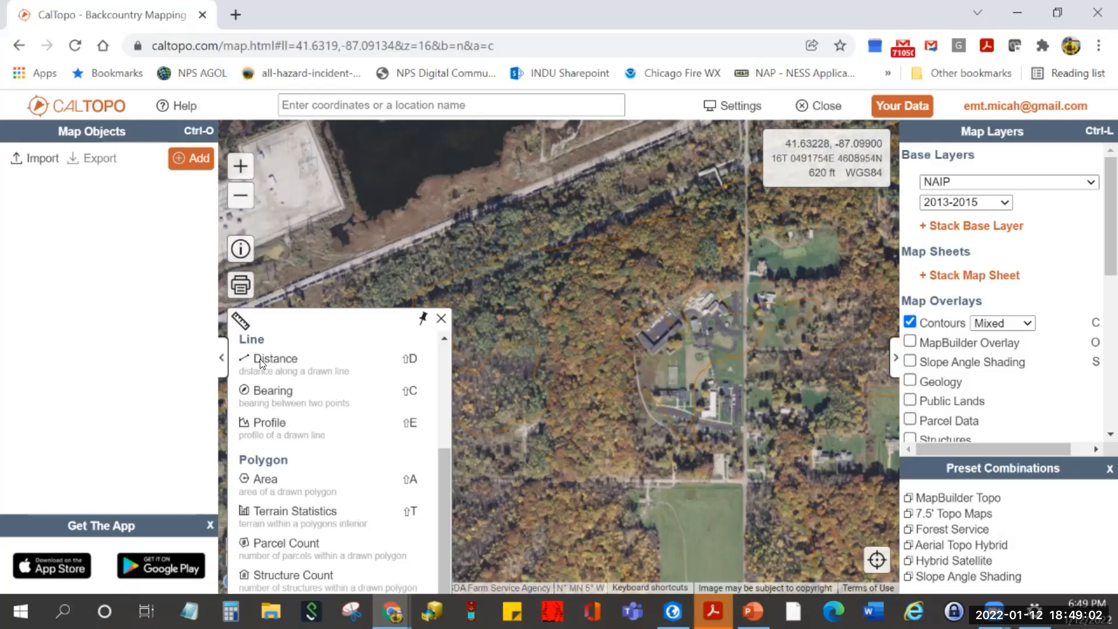
click(273, 480)
click(357, 367)
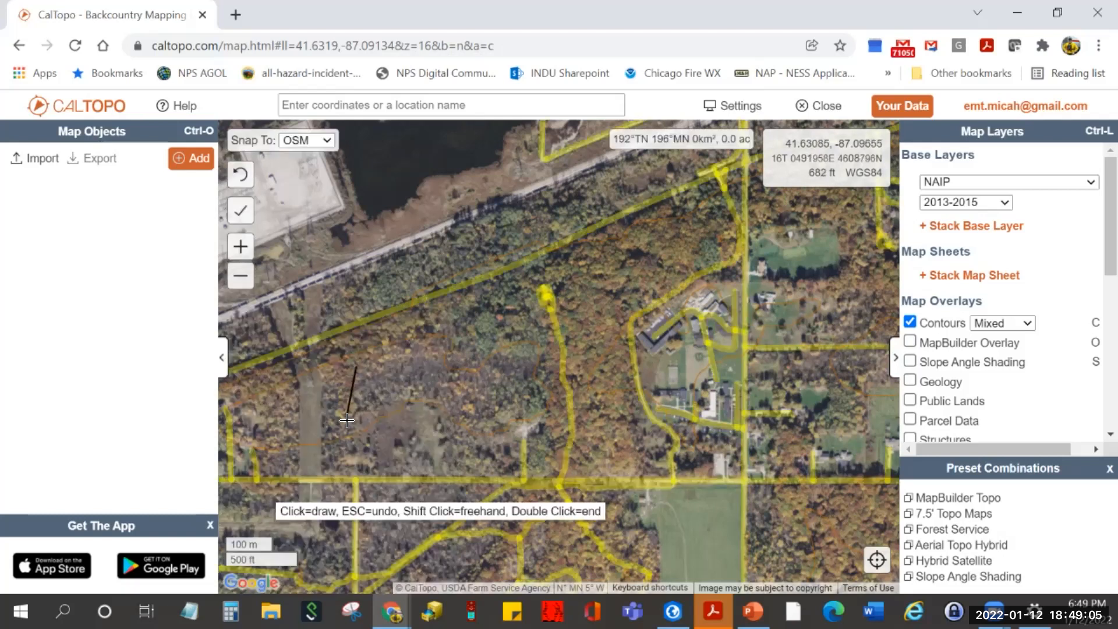
drag(460, 448, 473, 450)
click(484, 452)
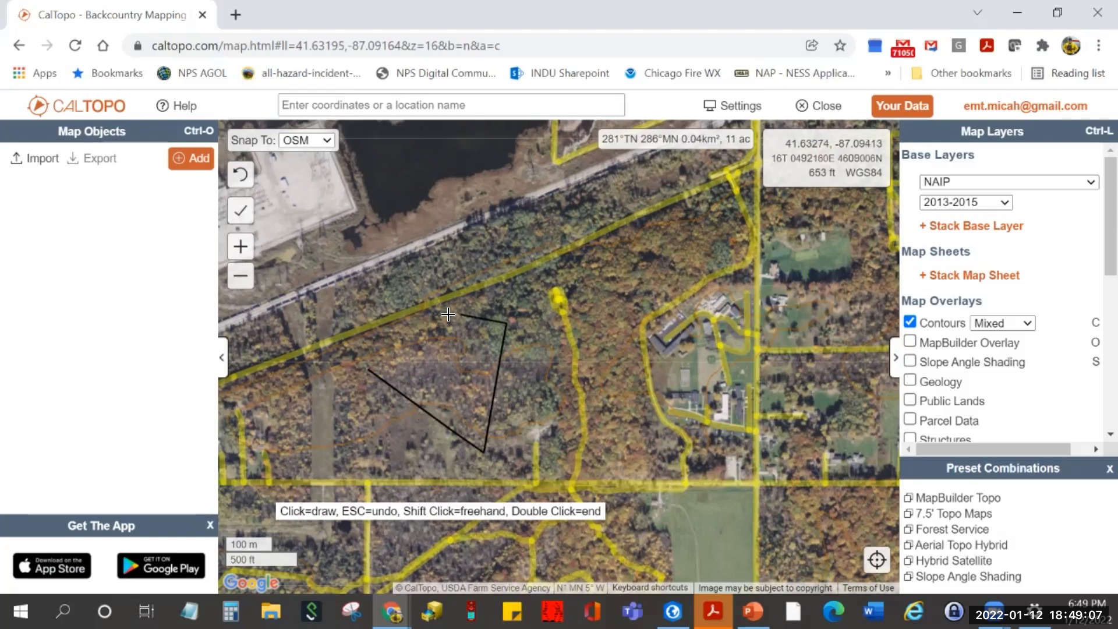
double_click(429, 330)
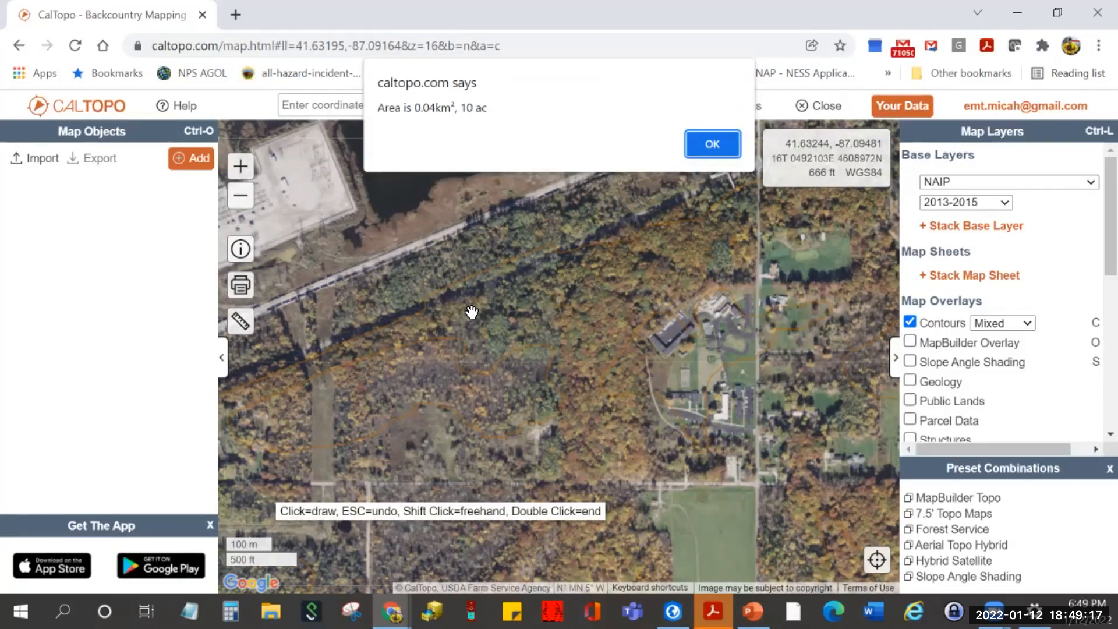
click(711, 142)
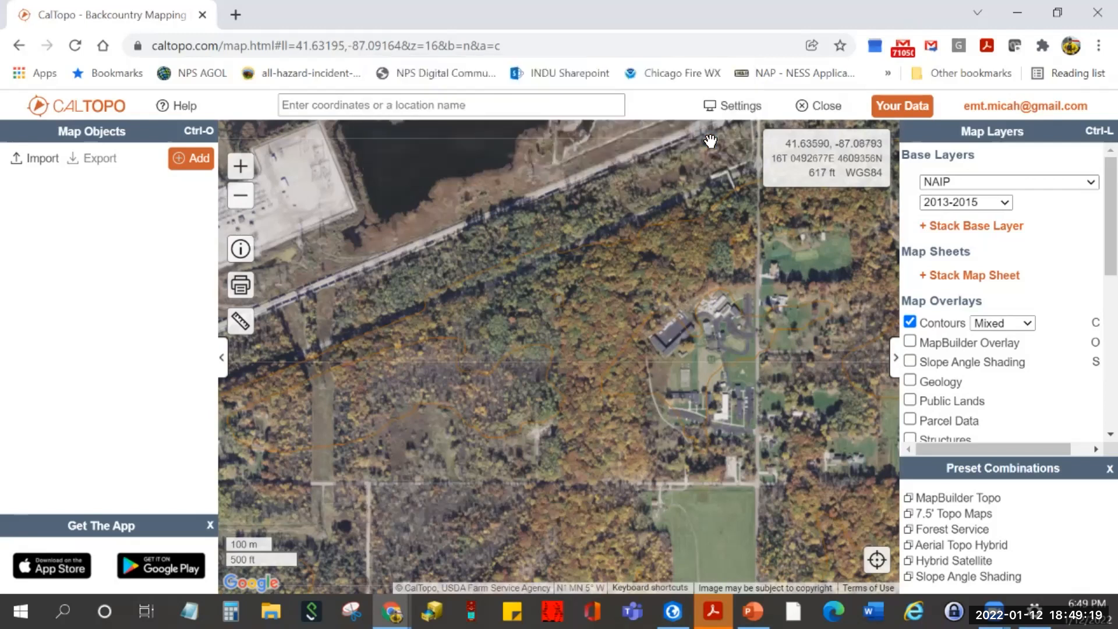
- Reopen the Measure tool list and scroll up to the Point tools
click(238, 322)
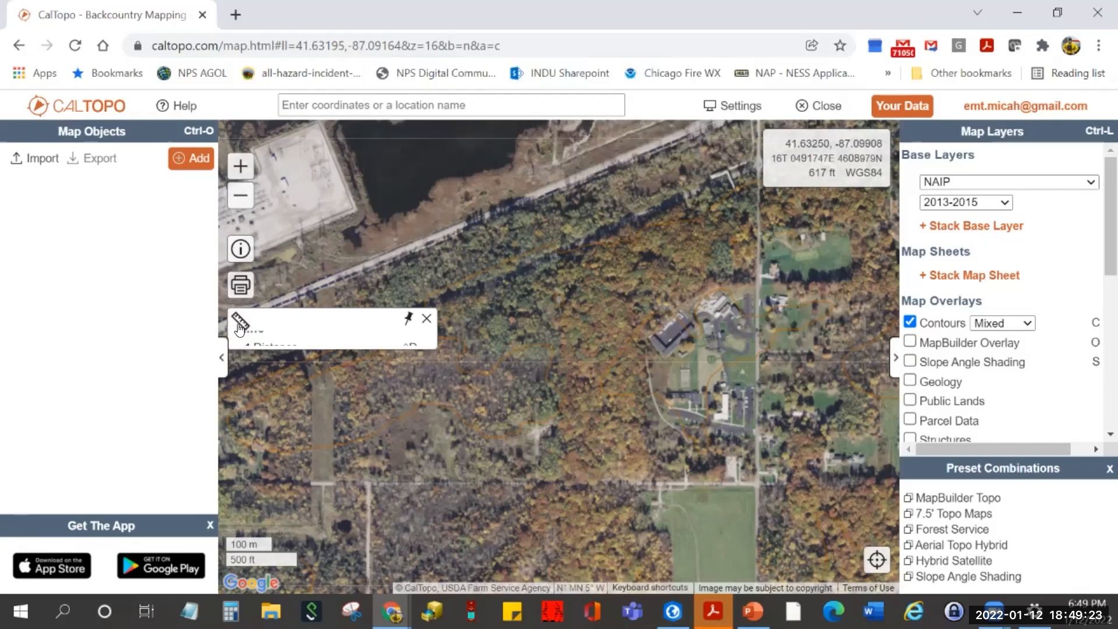
scroll(320, 429, up, 3)
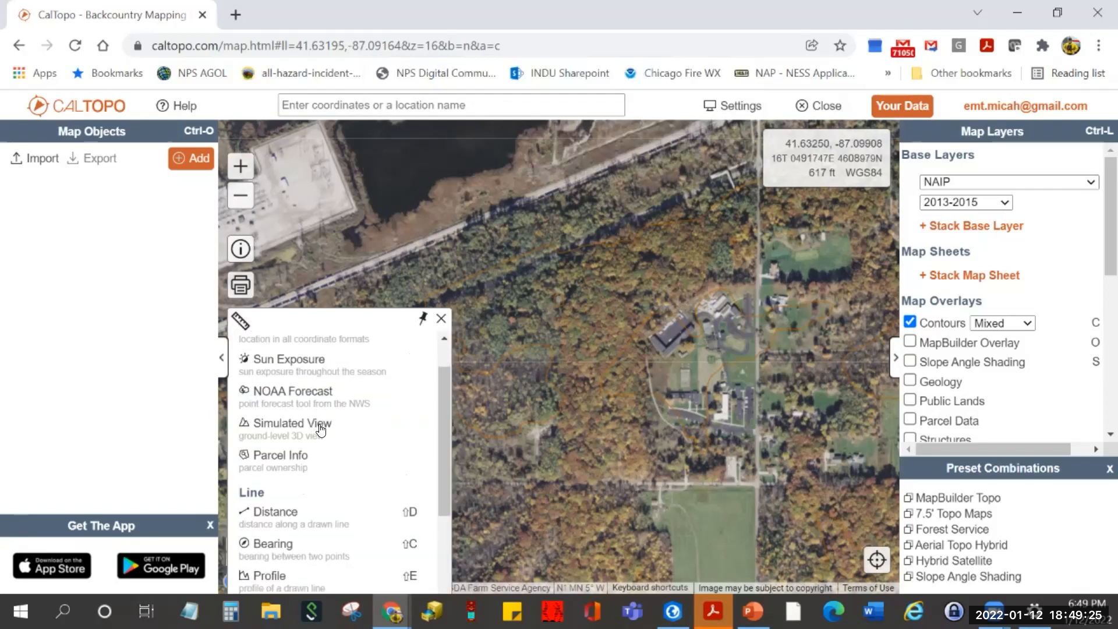
scroll(355, 384, up, 1)
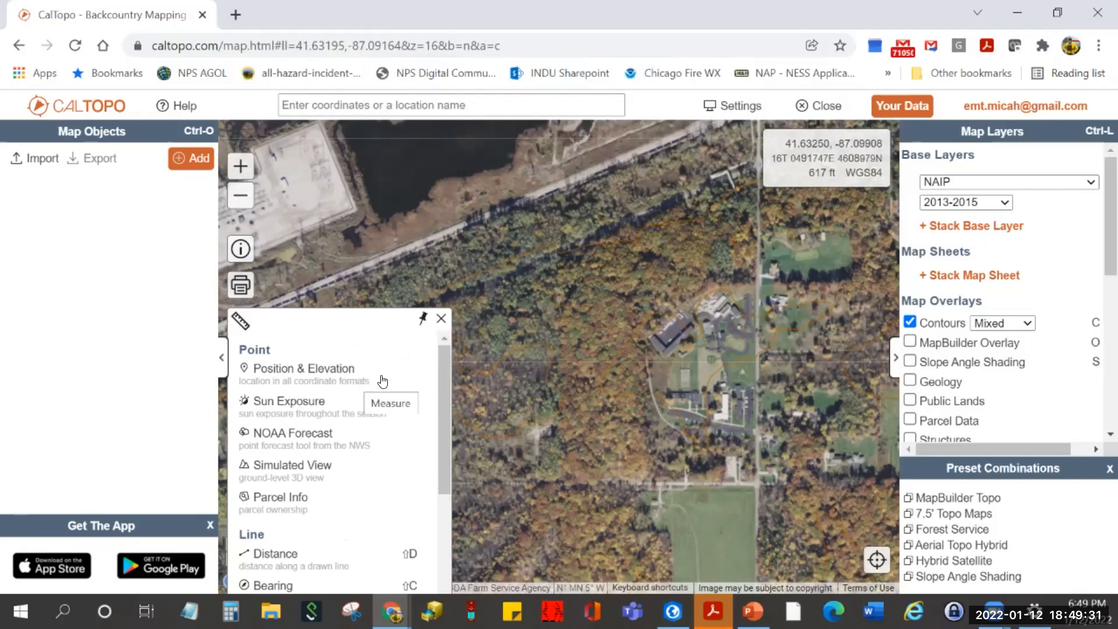
- Choose the Position & Elevation point tool
click(289, 373)
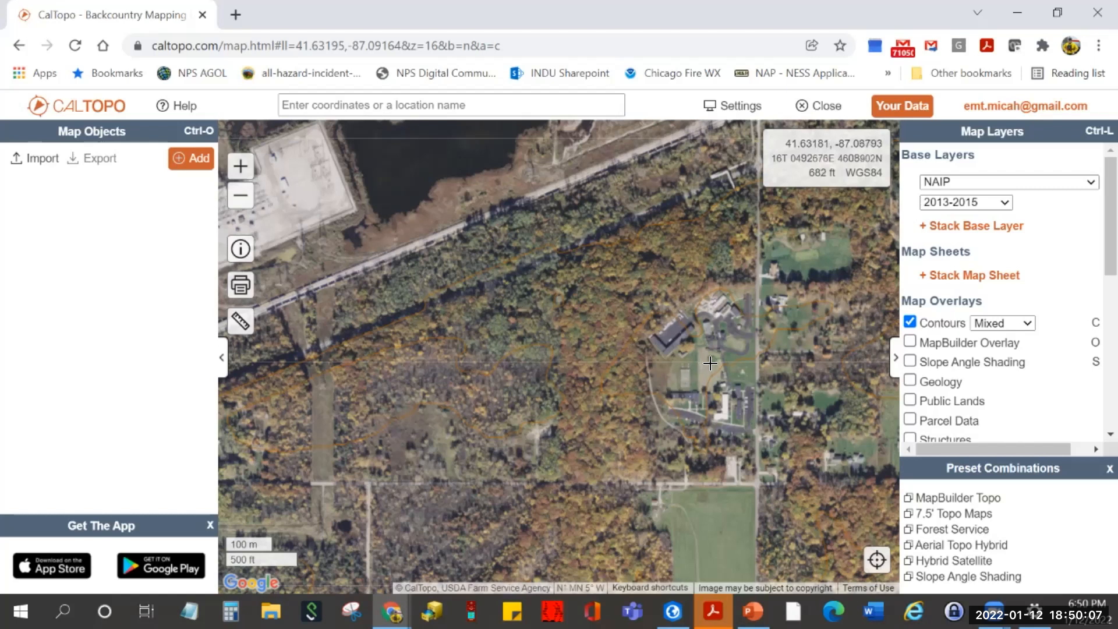
- Check a point near the buildings (680 ft, slope 1°, aspect 137°) and select its degrees-decimal-minutes coordinates
click(709, 366)
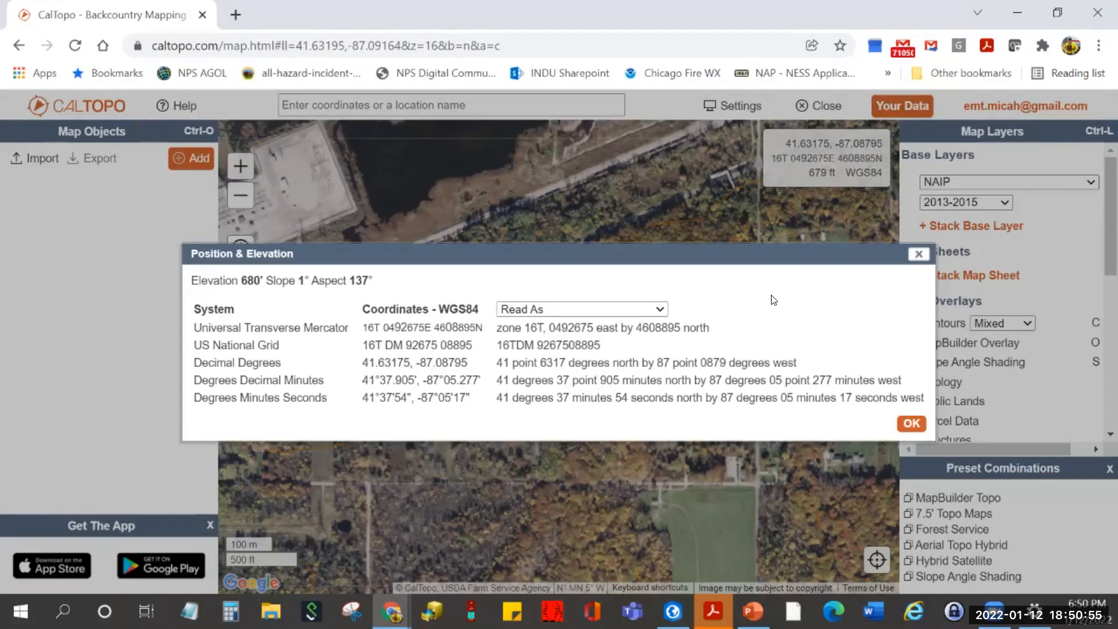
click(661, 314)
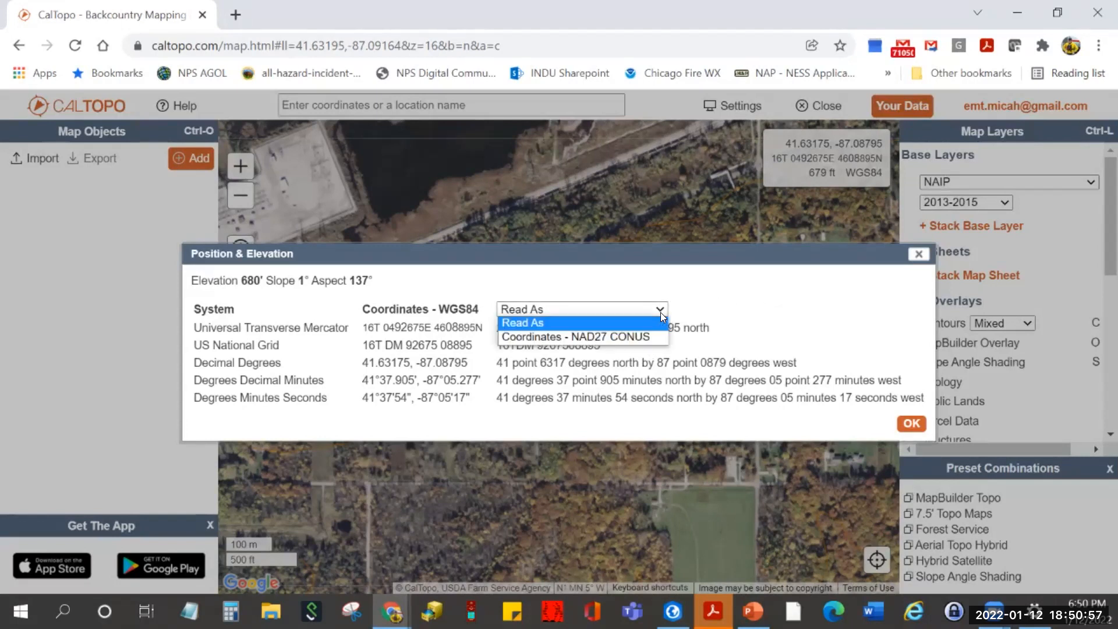
click(704, 301)
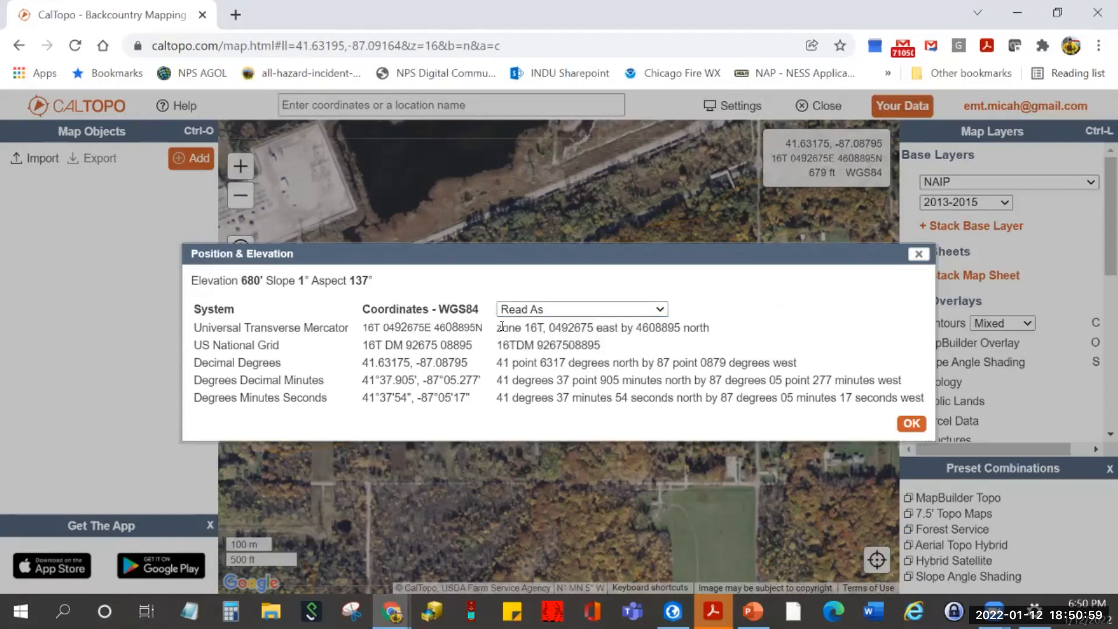
triple_click(365, 381)
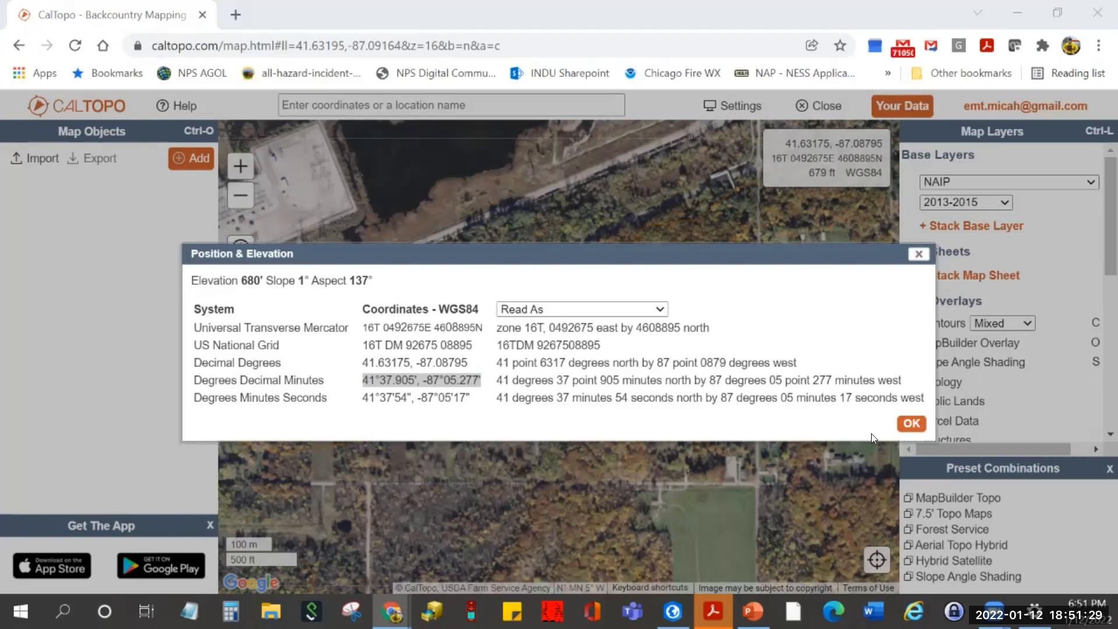
click(911, 424)
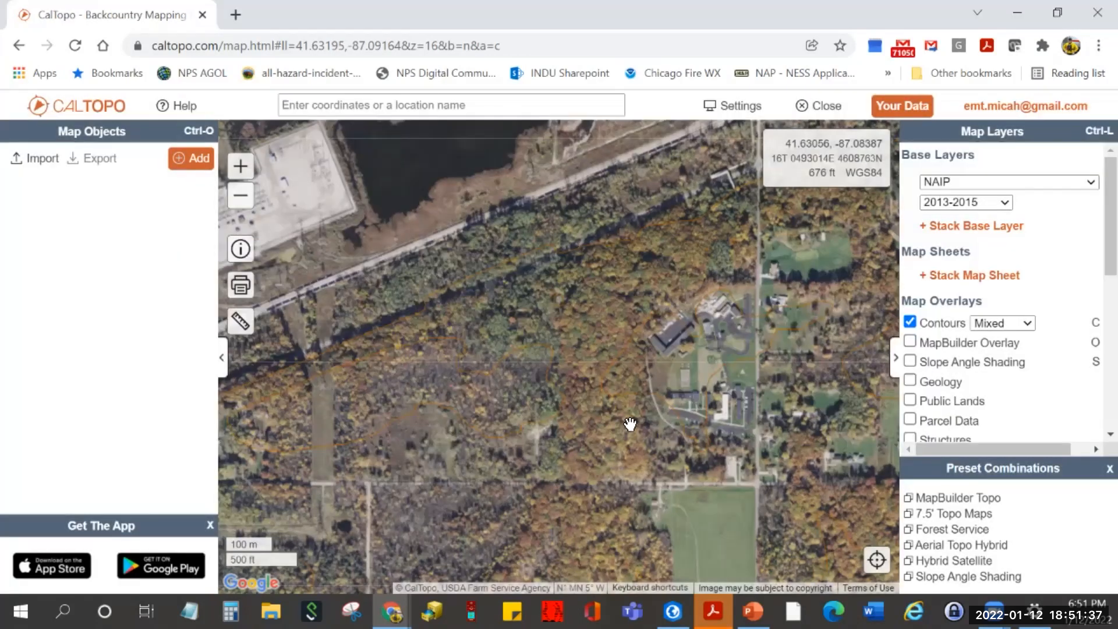
- Generate a Simulated View wireframe from the woodland spot at 41.6344,-87.094, 100 ft
mouse_move(243, 333)
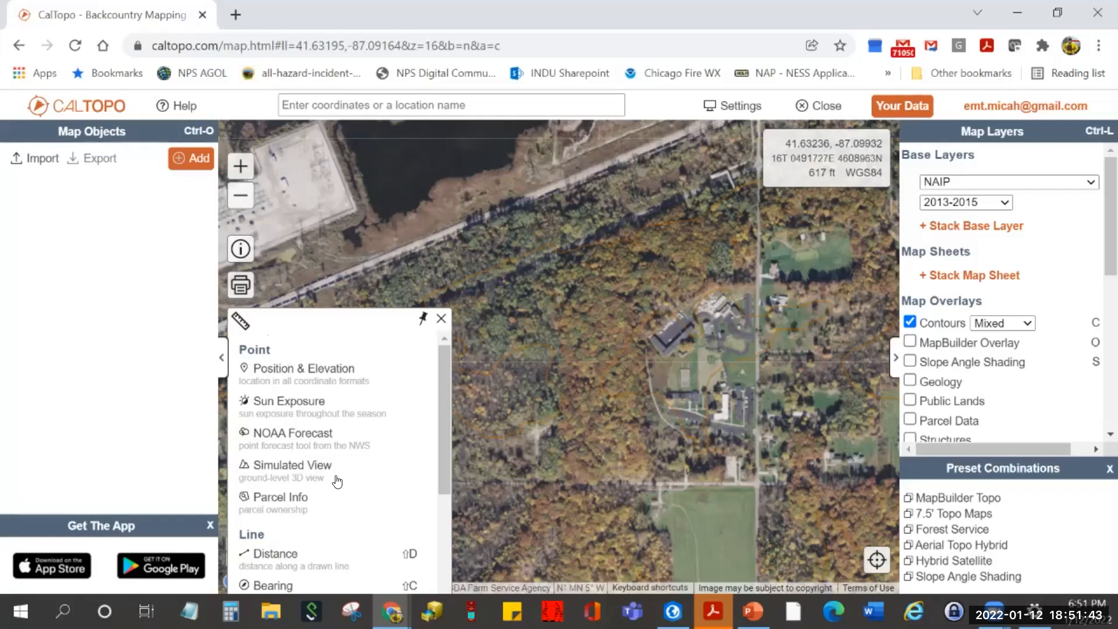
click(307, 464)
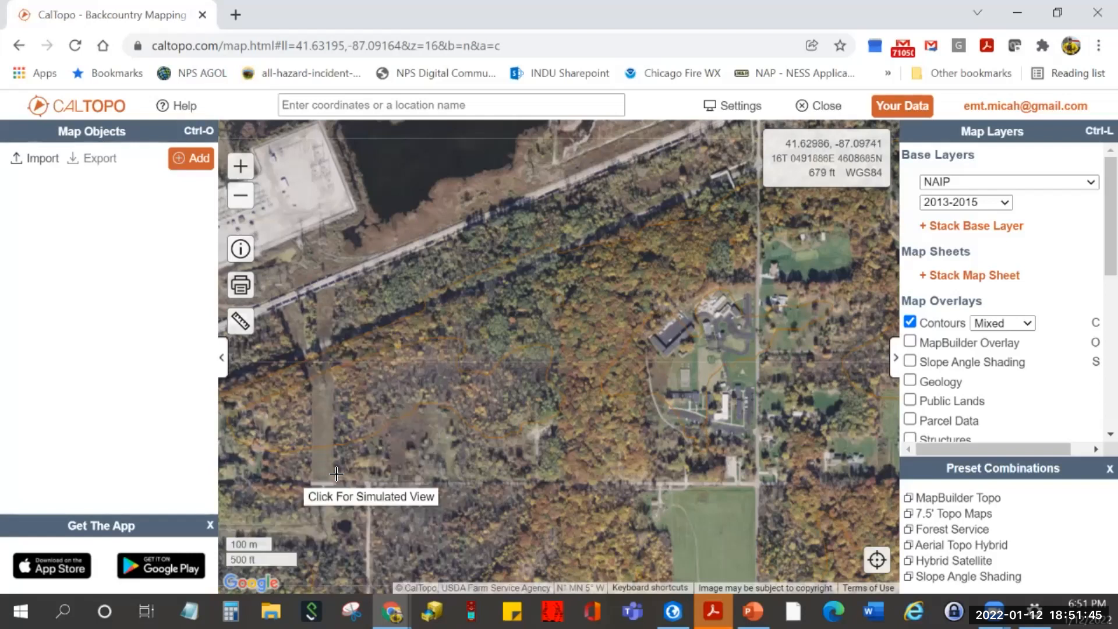
click(463, 223)
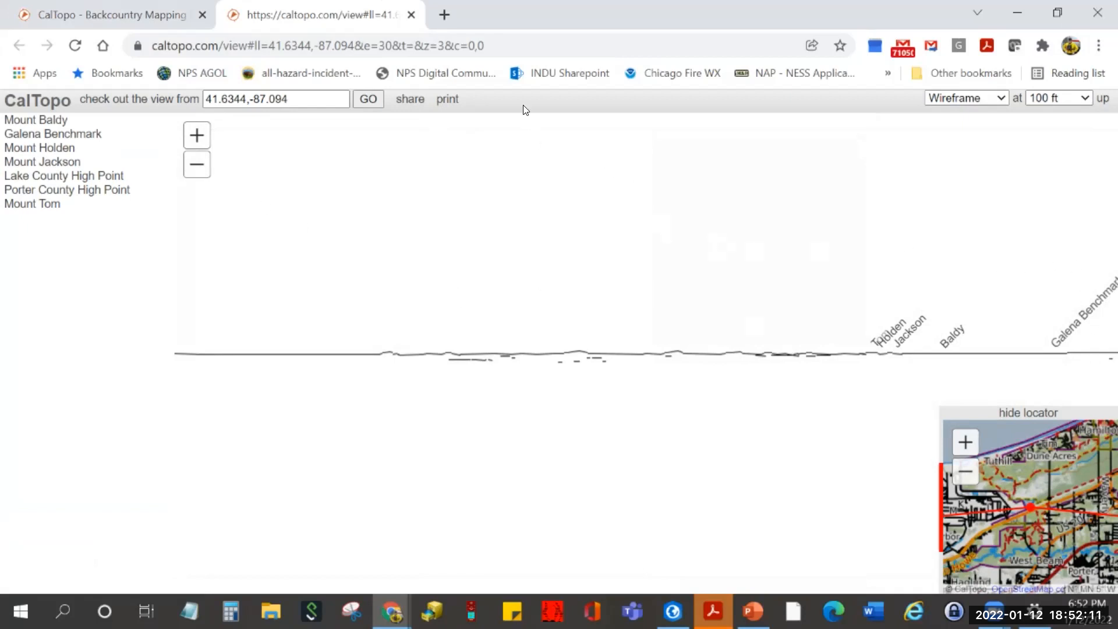
- Close the panorama tab, dismiss the search hint, and type 'Mount Washington' into the location search
click(412, 14)
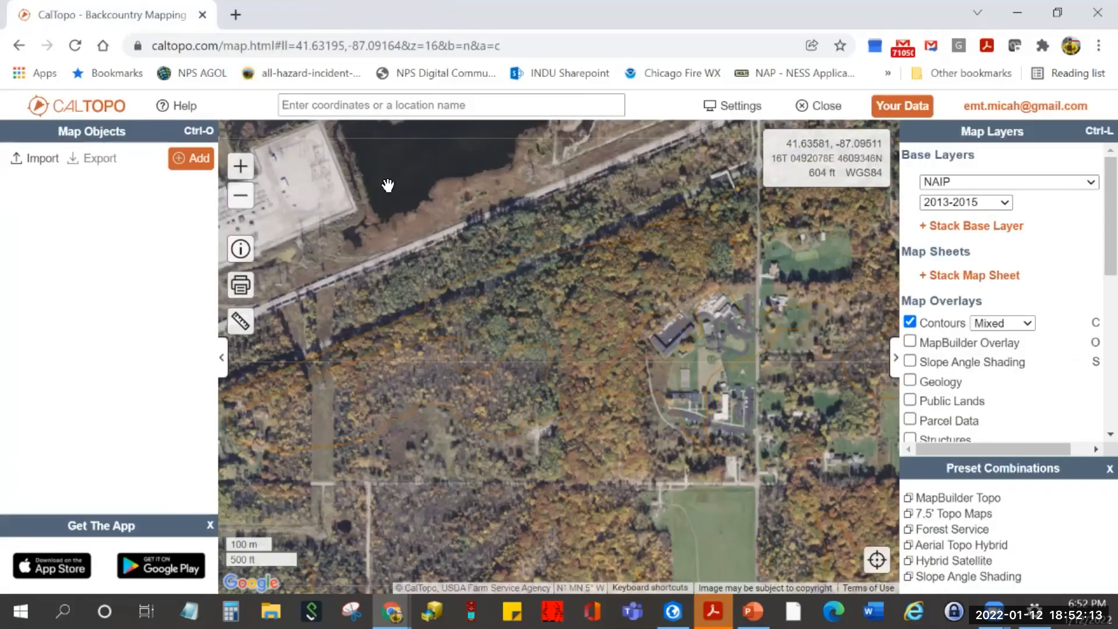
click(476, 104)
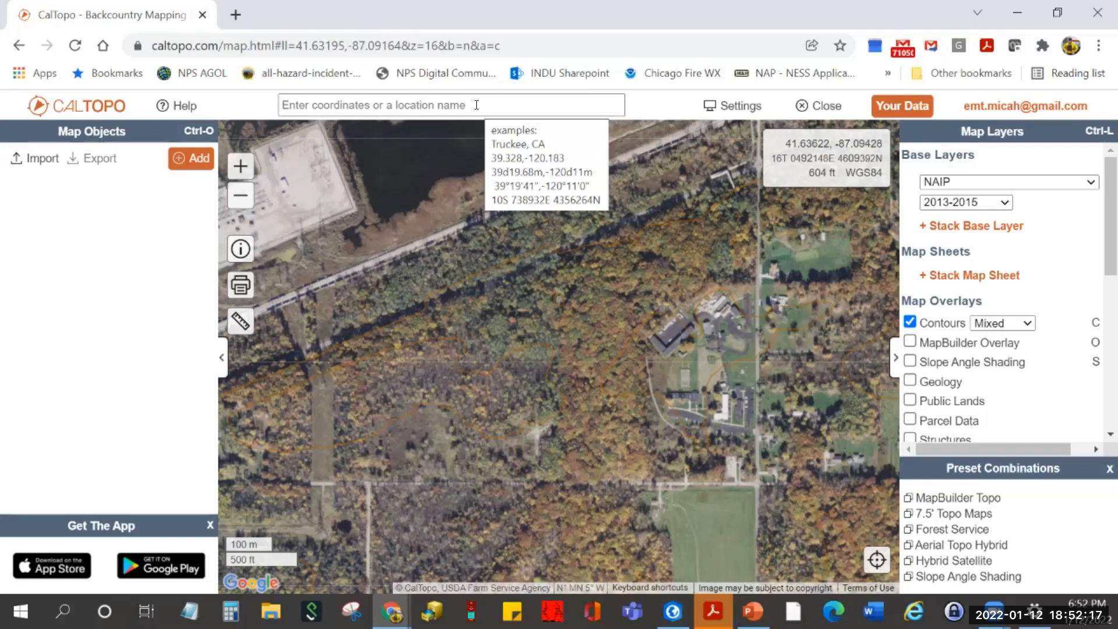
click(327, 206)
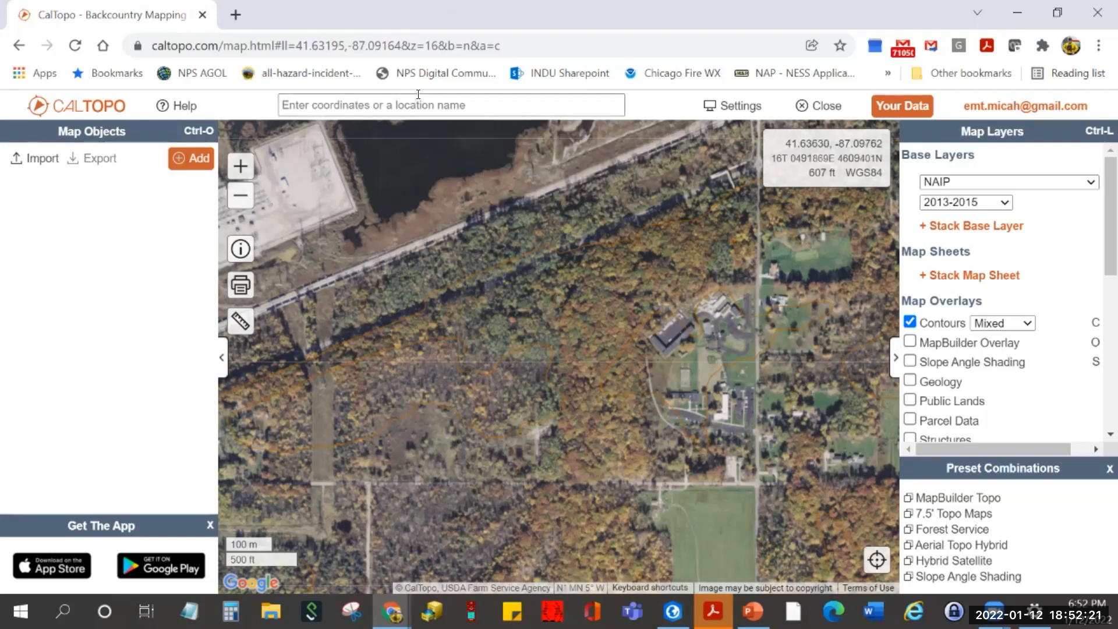
click(487, 106)
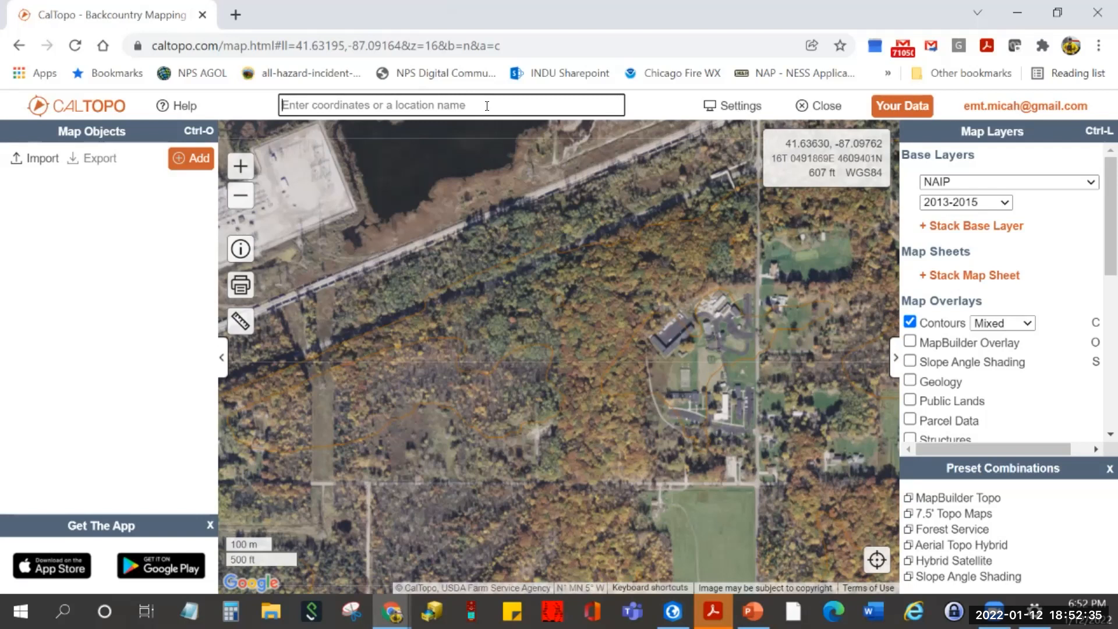
text(Mount Wash)
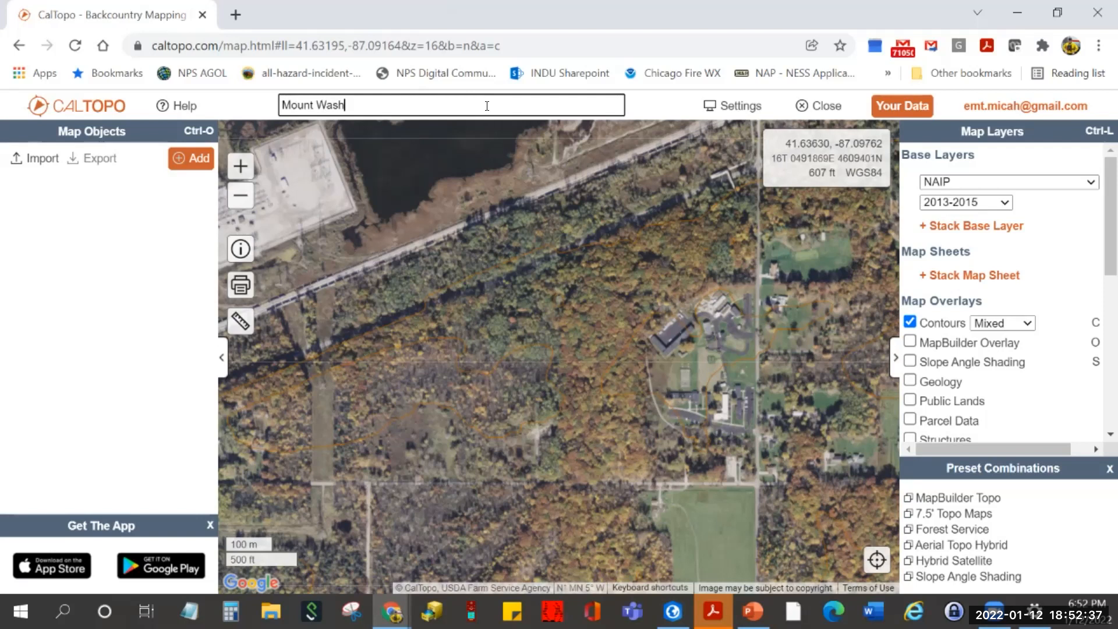
text(ington)
- Search Mount Washington, zoom to about z=15 and centre the 6,270 ft summit with contours
key(Return)
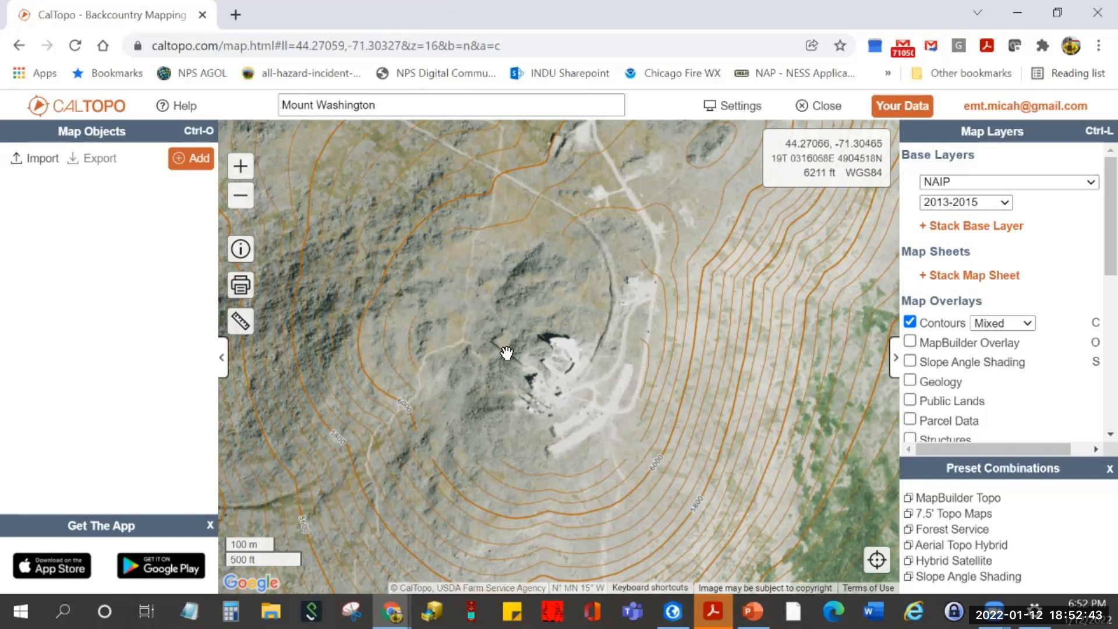
scroll(529, 355, down, 2)
scroll(529, 355, down, 1)
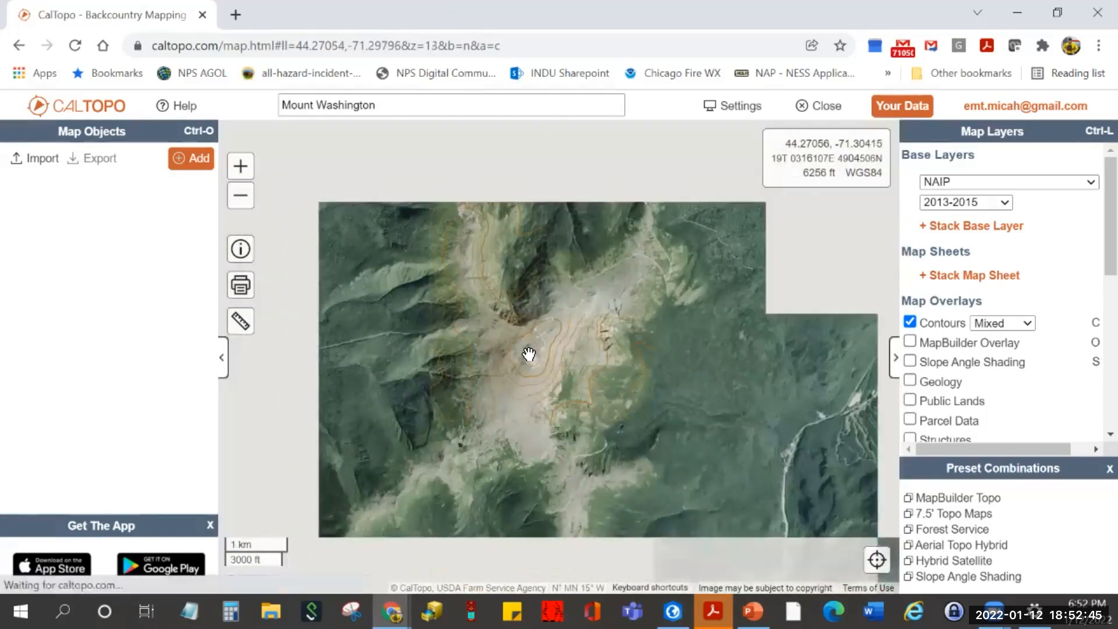
scroll(529, 354, down, 2)
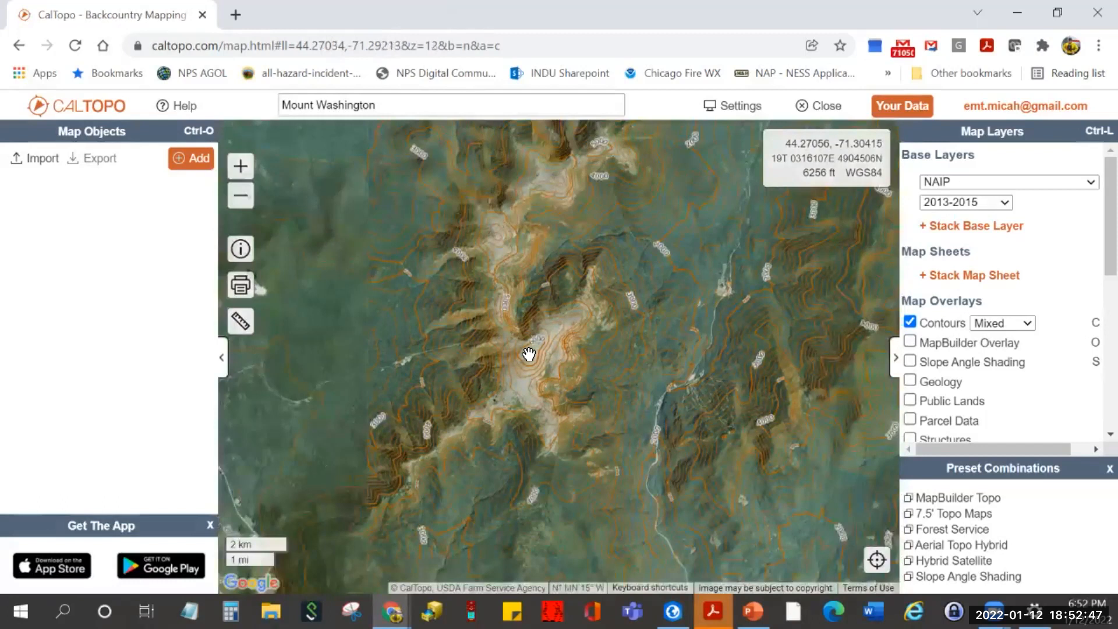
scroll(529, 353, down, 1)
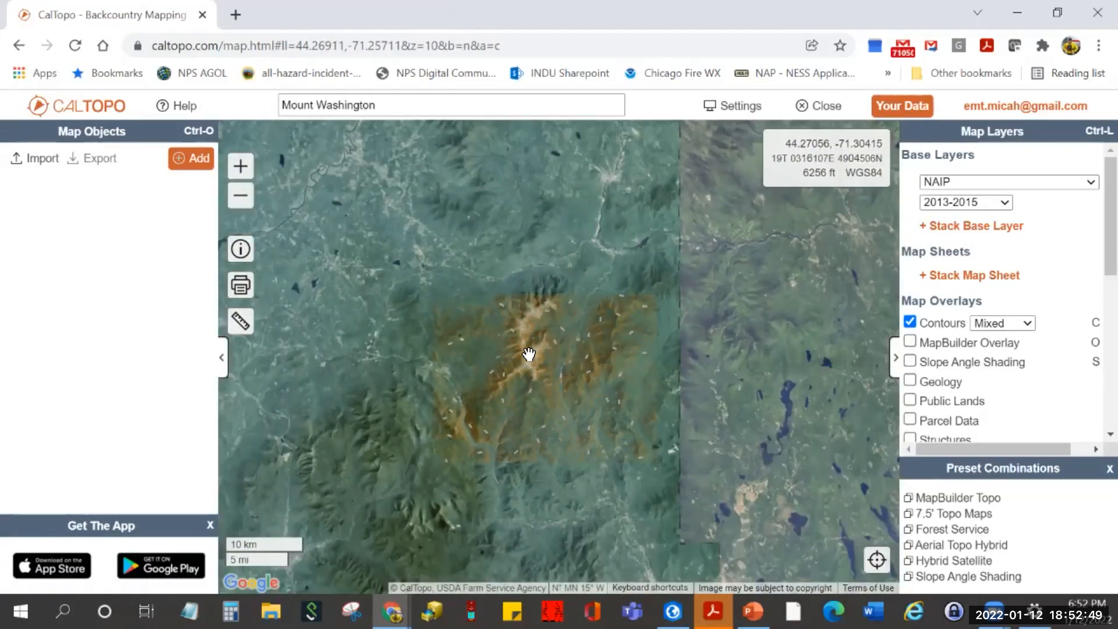
scroll(529, 354, down, 1)
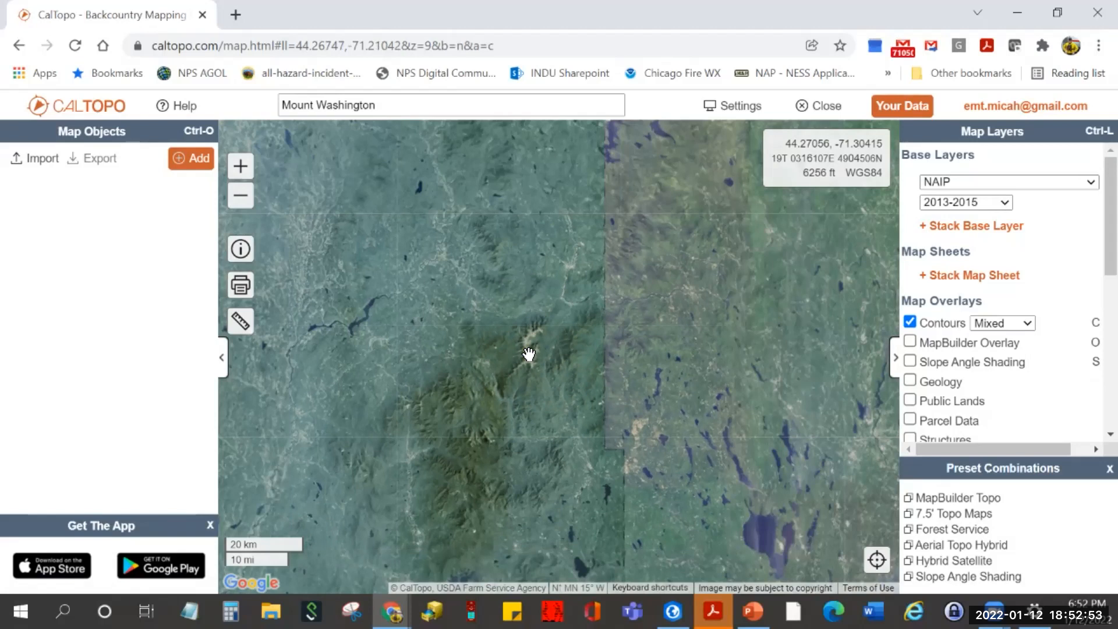
scroll(529, 353, up, 4)
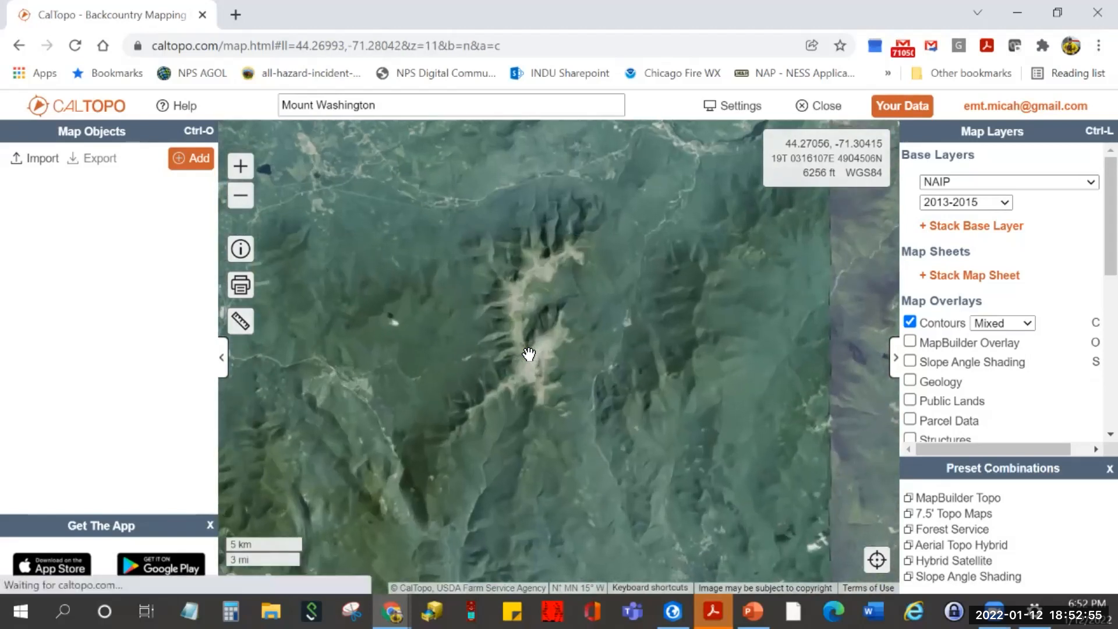
scroll(525, 379, up, 2)
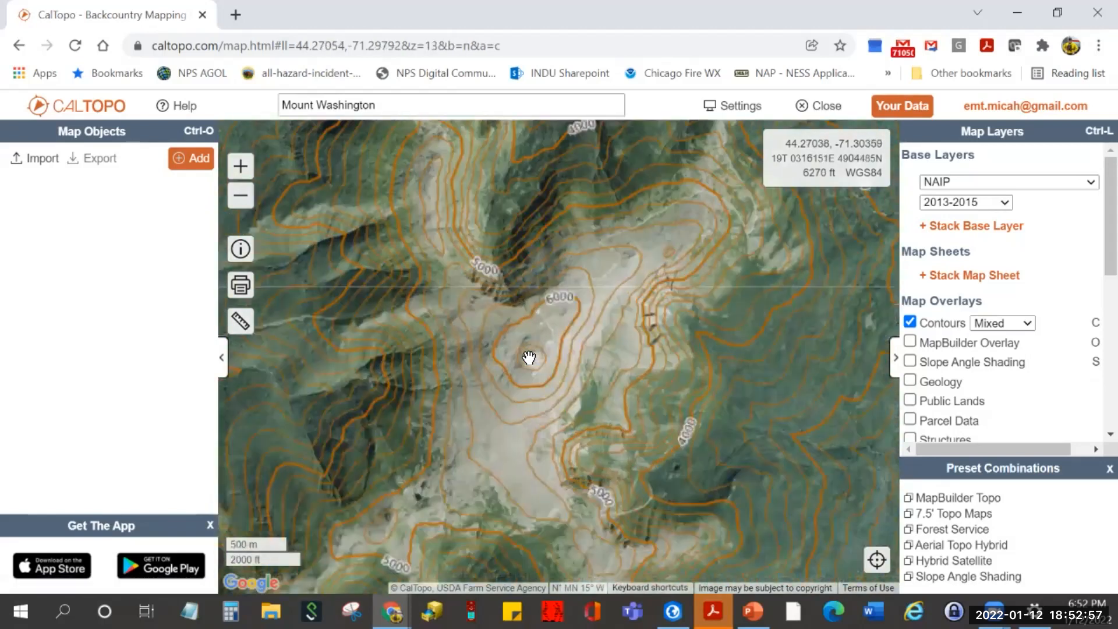
scroll(512, 363, up, 2)
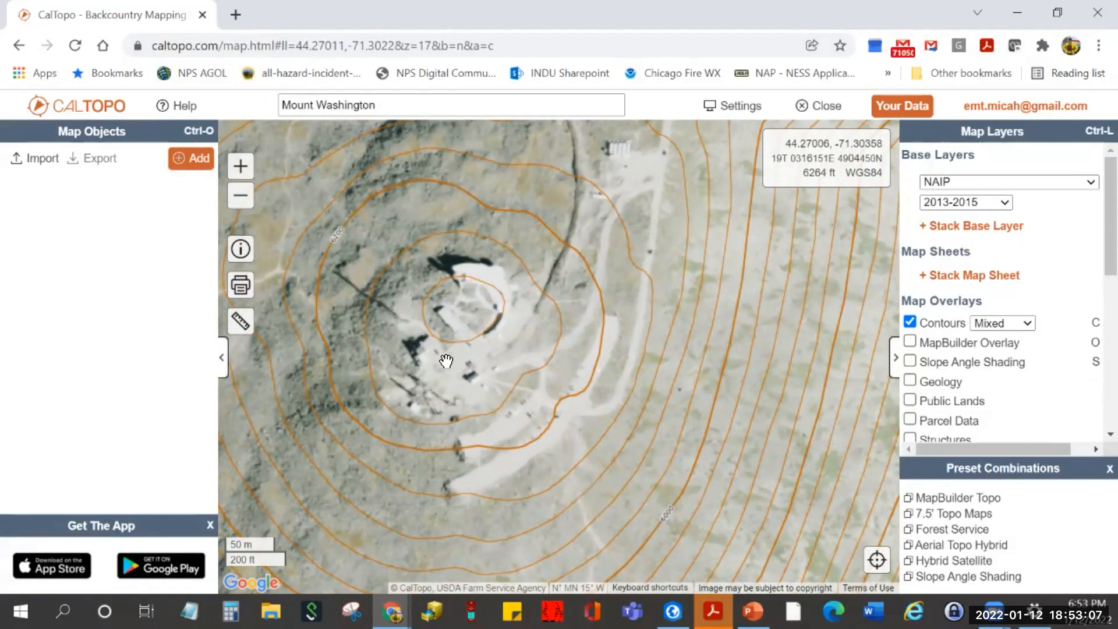
scroll(446, 361, down, 2)
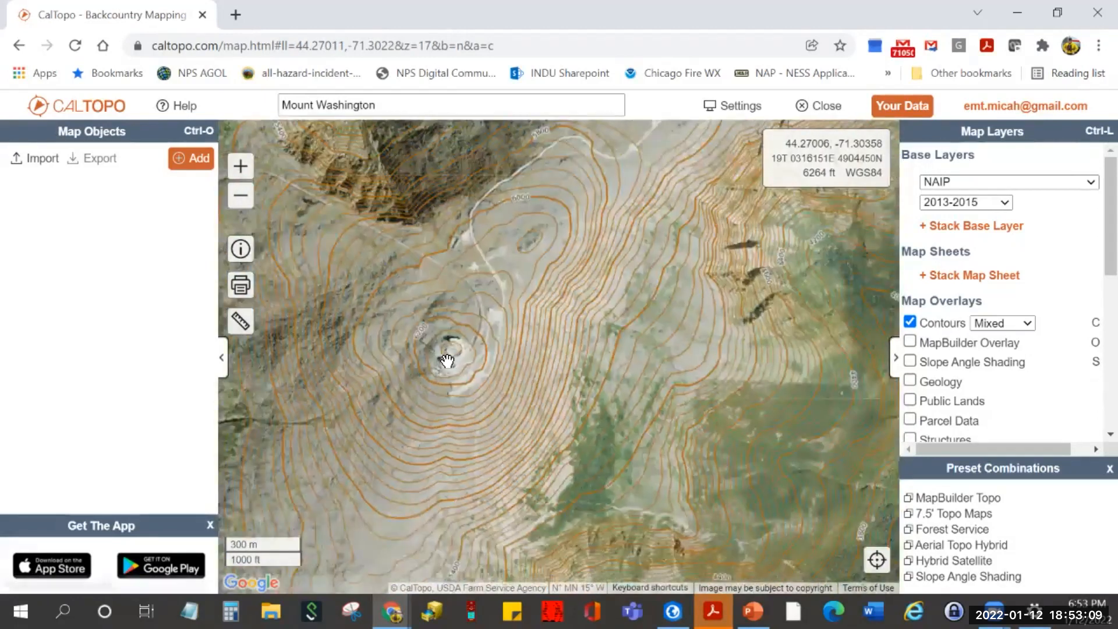
drag(488, 386, 505, 392)
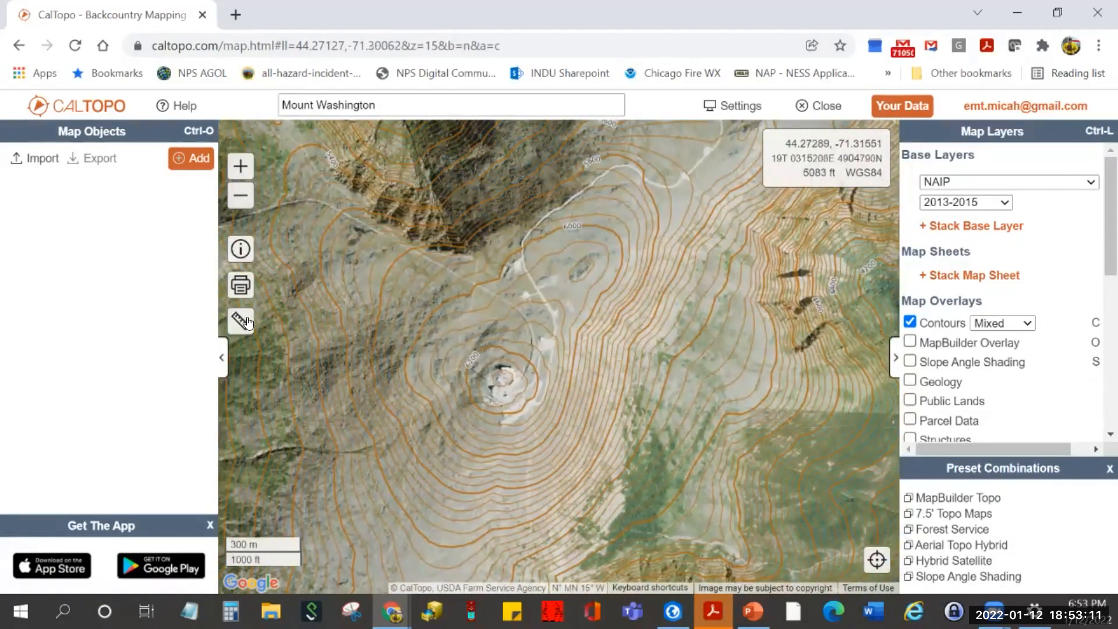
drag(499, 381, 542, 324)
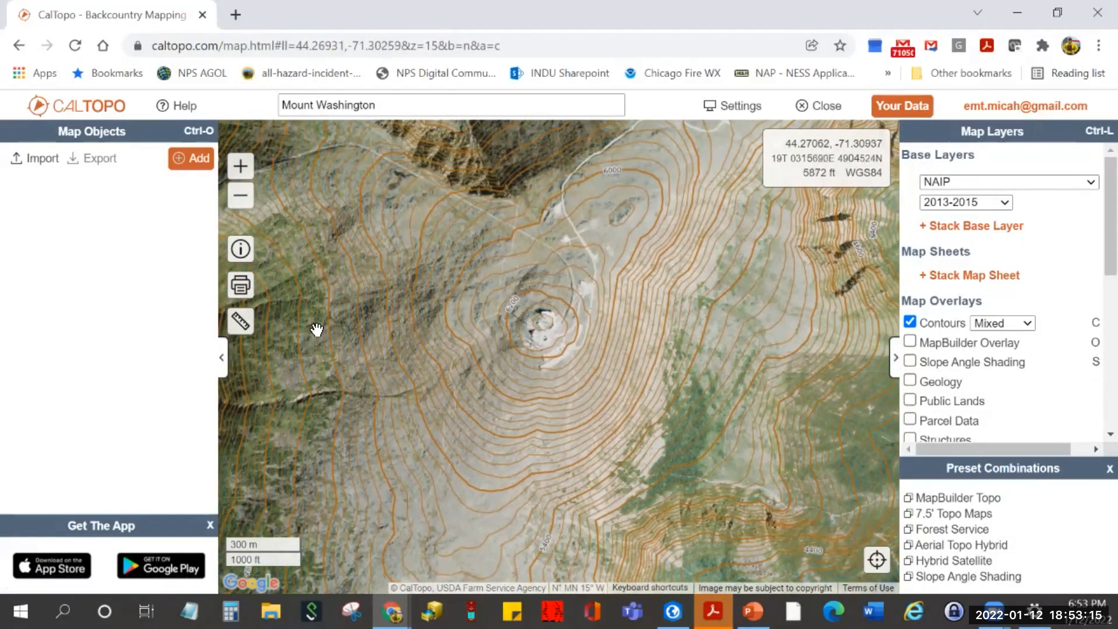
- Generate a Simulated View from the summit and turn it to show Madison, Wildcat and Carter Dome
click(240, 330)
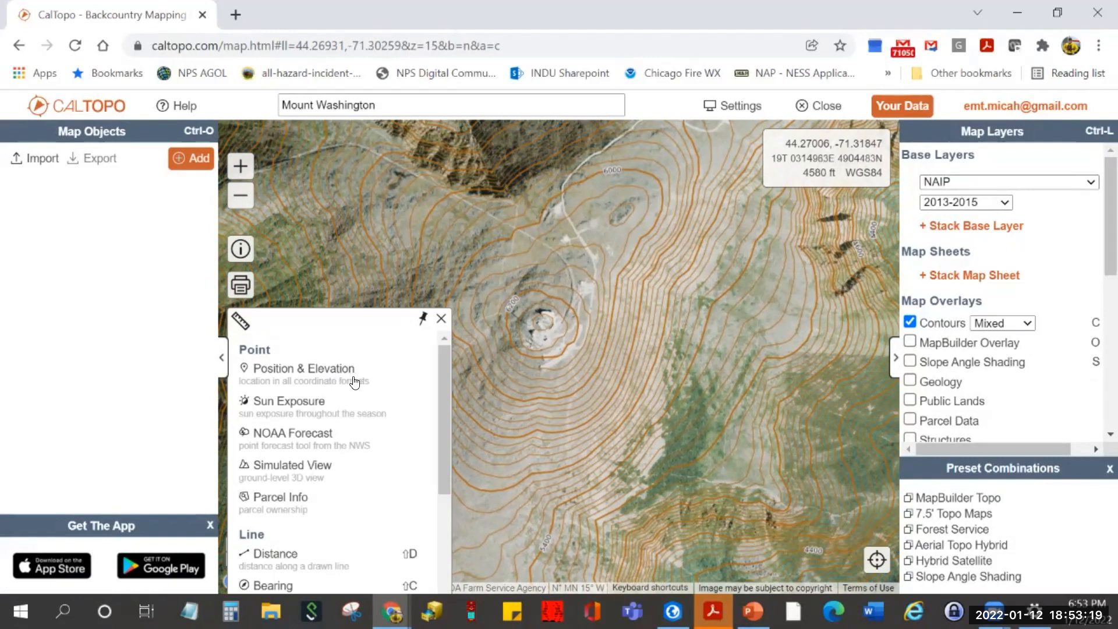
scroll(342, 423, down, 3)
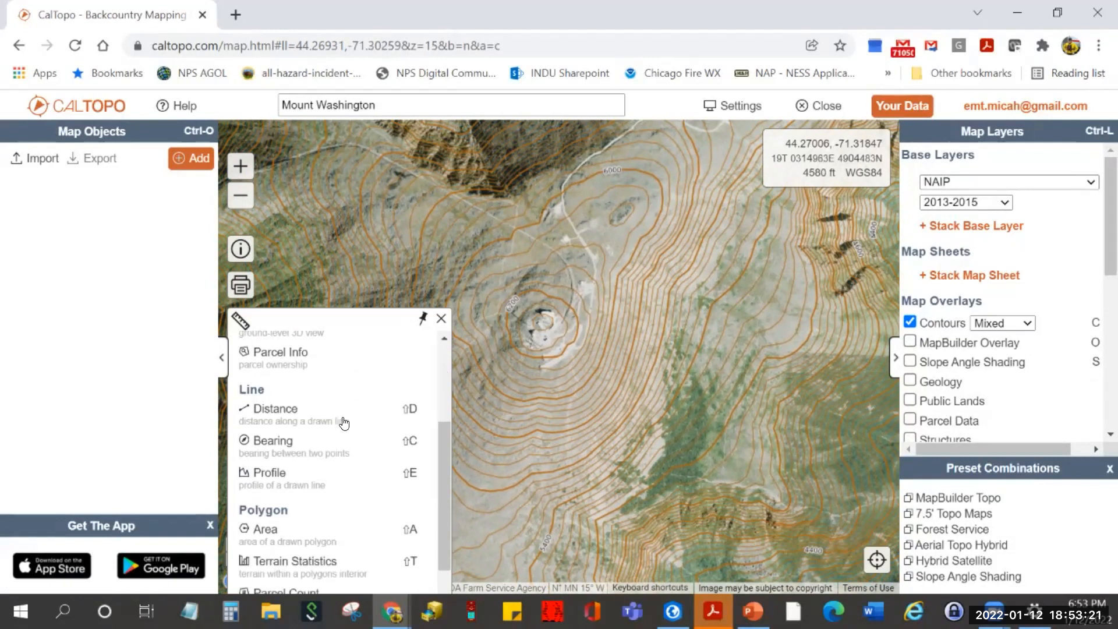
scroll(344, 424, down, 1)
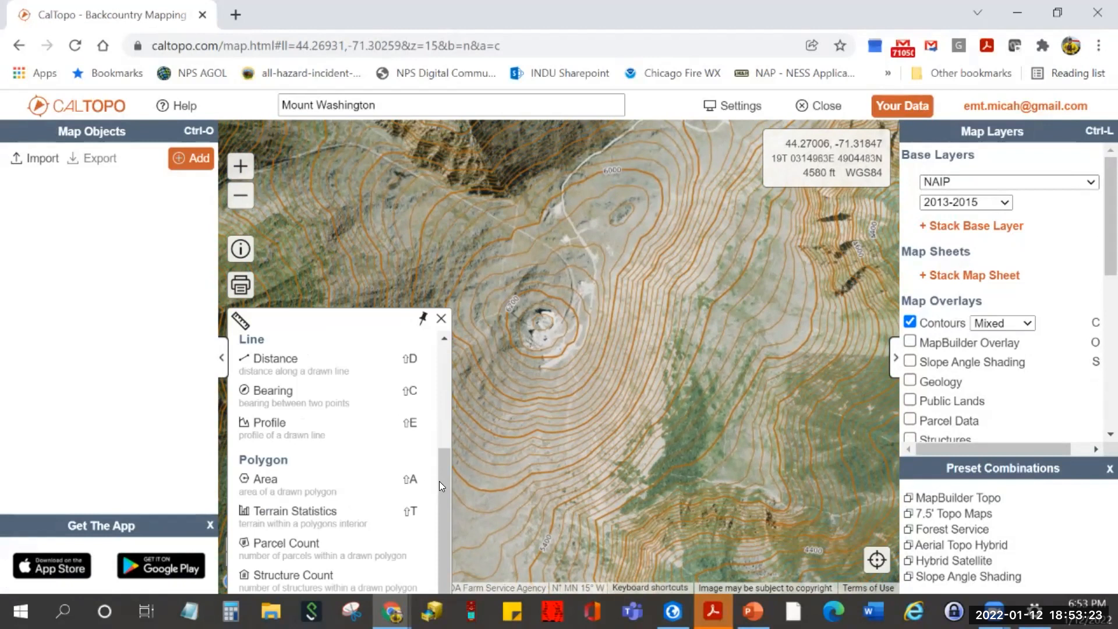
drag(443, 486, 439, 409)
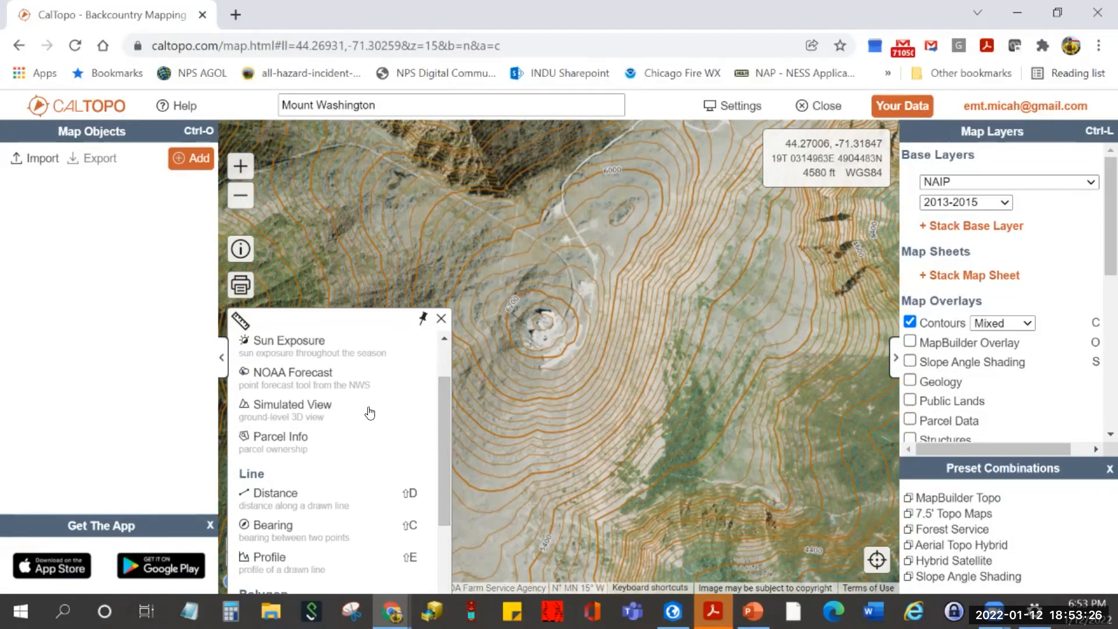
click(313, 411)
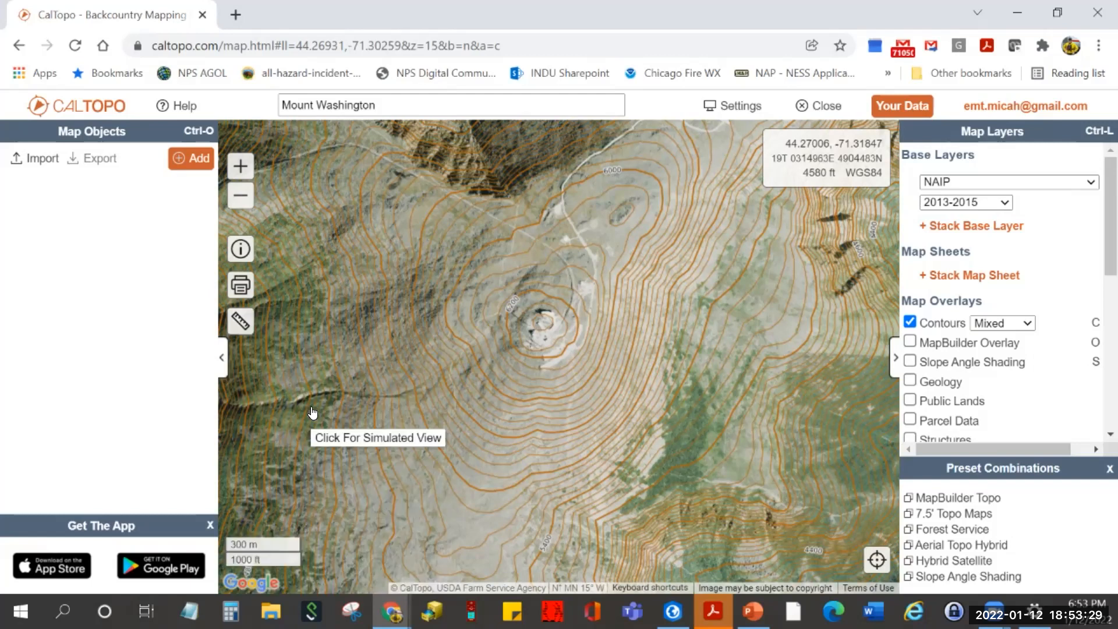
click(541, 322)
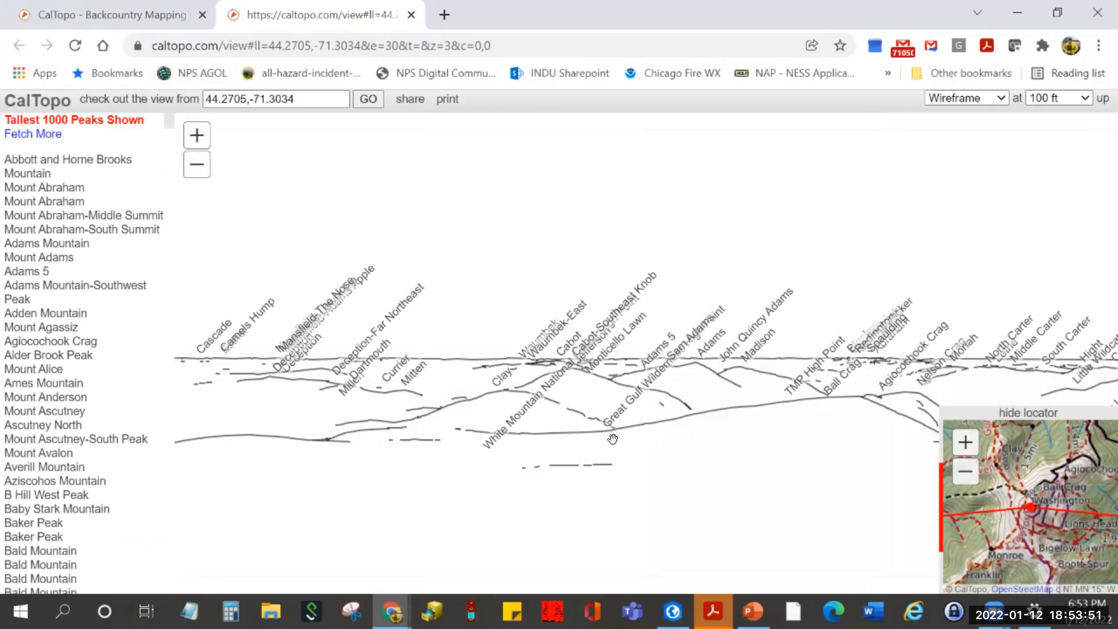
drag(631, 380, 431, 384)
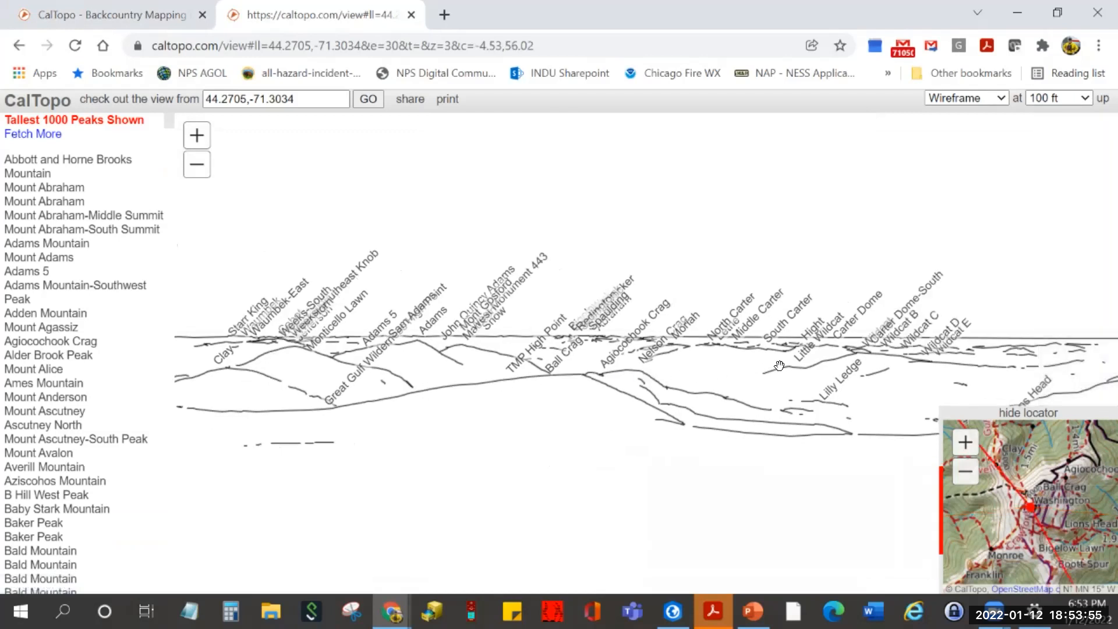
drag(692, 380, 722, 368)
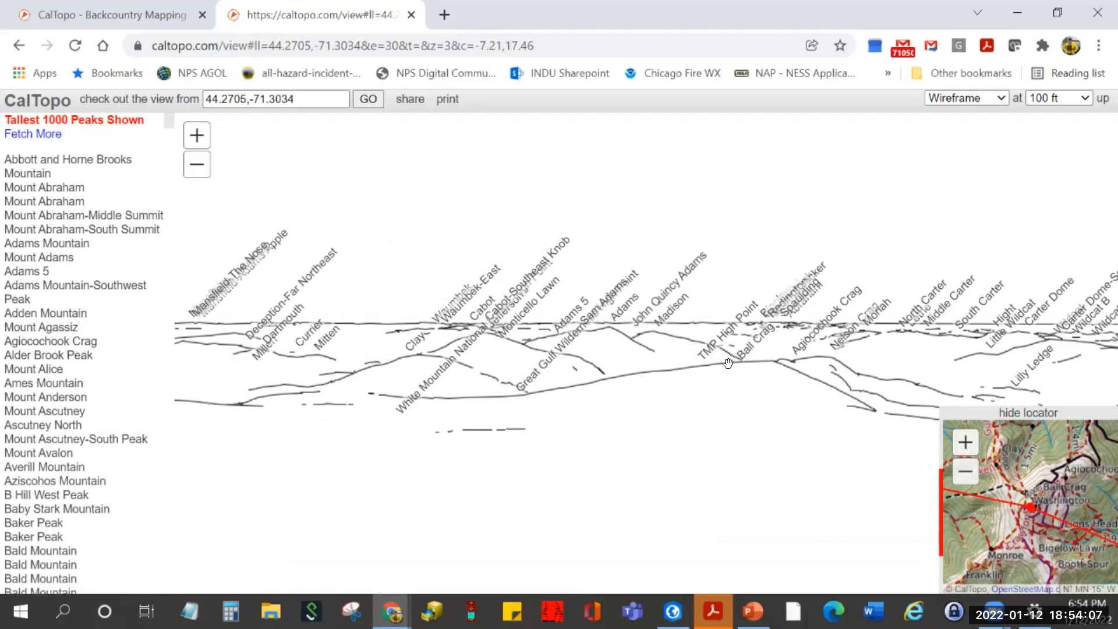
- Generate a Simulated View north of the summit, rotate it along the horizon, then close it
click(413, 15)
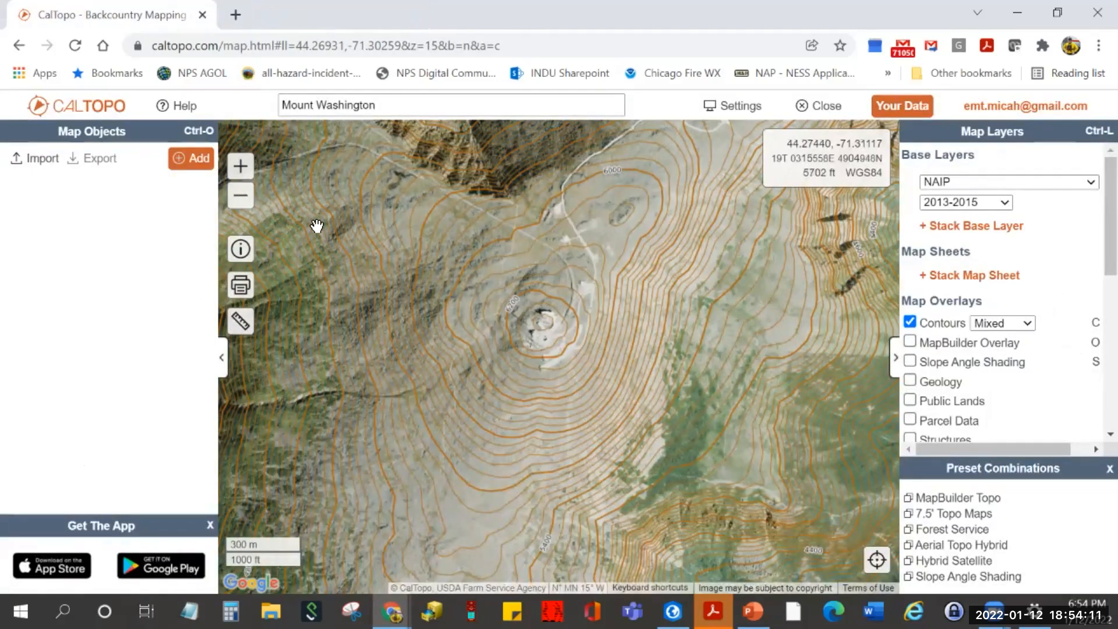
click(240, 322)
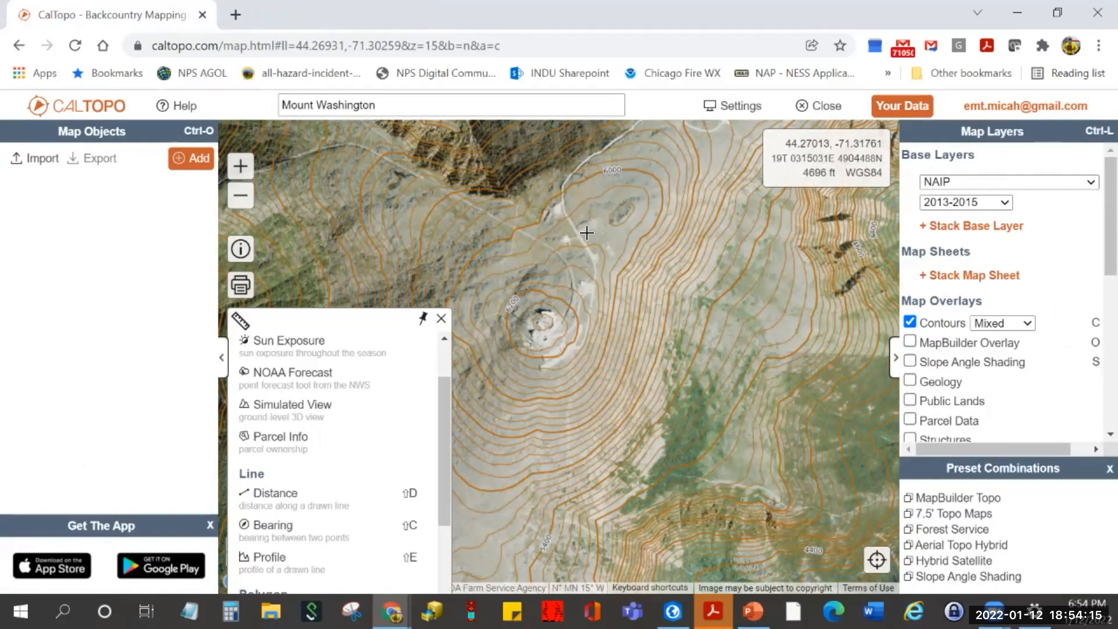
click(595, 150)
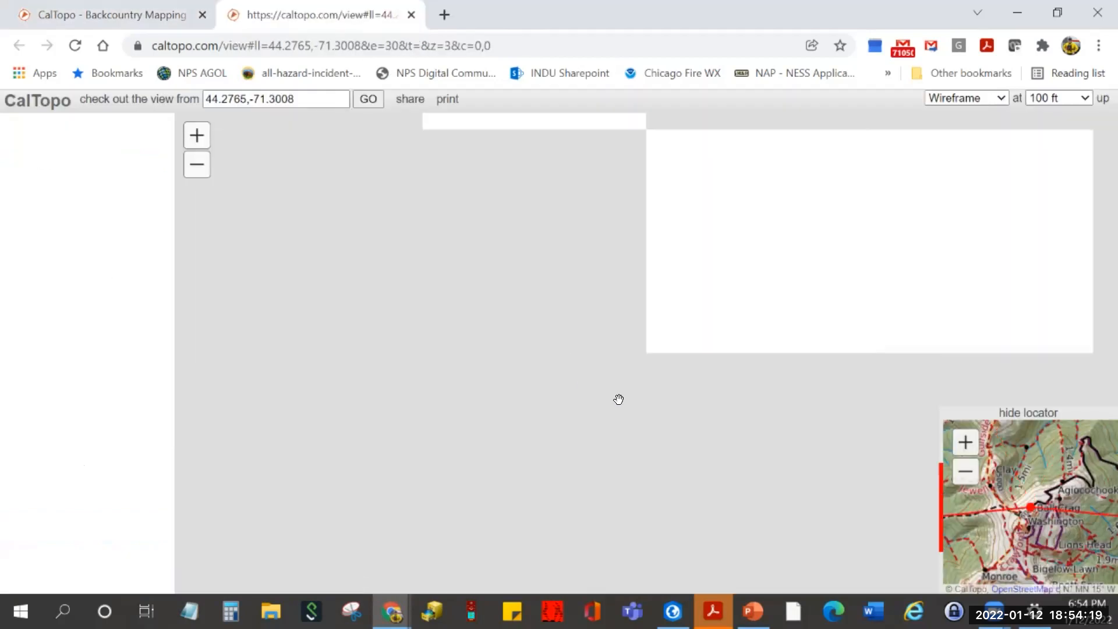
drag(679, 419, 722, 344)
drag(848, 320, 470, 300)
drag(790, 311, 669, 278)
drag(489, 302, 720, 329)
drag(363, 314, 475, 340)
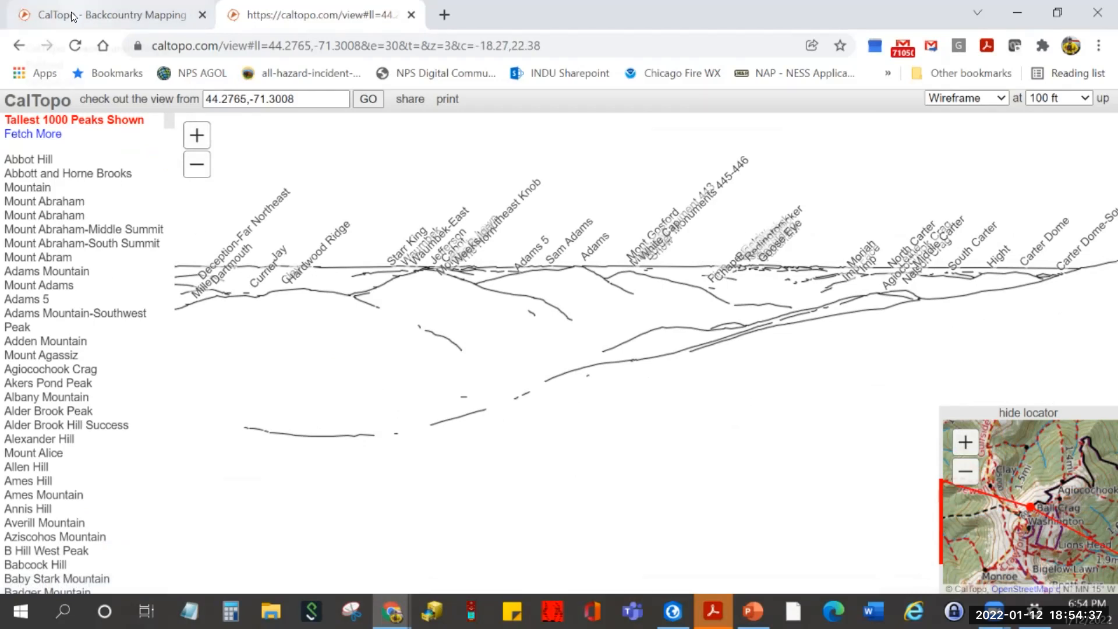
click(409, 19)
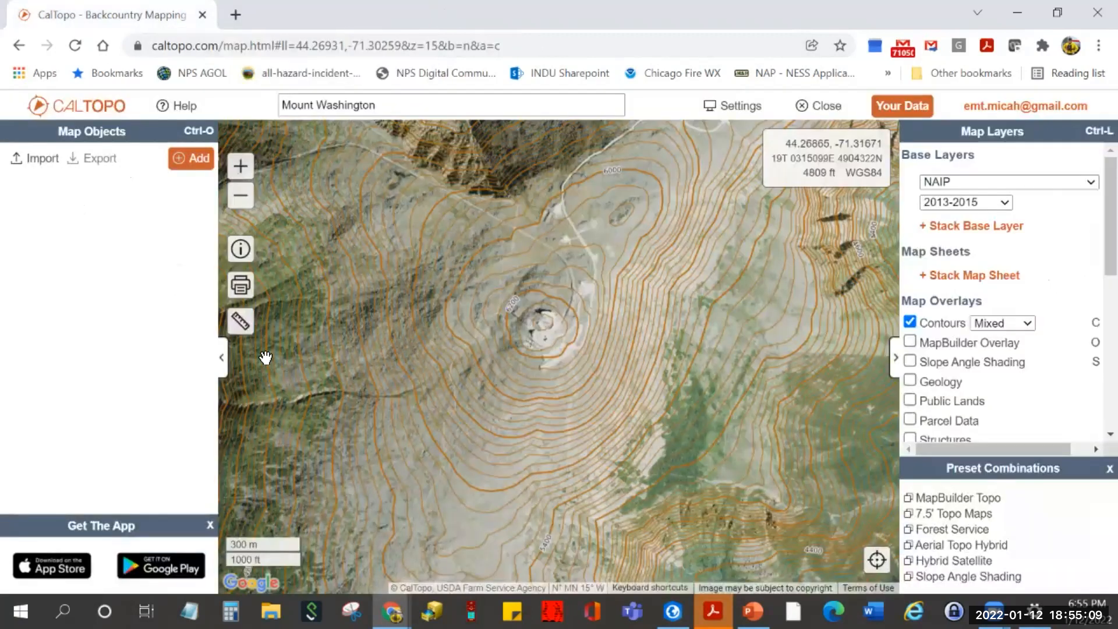
- Zoom out and turn off the Contours map overlay
mouse_move(242, 325)
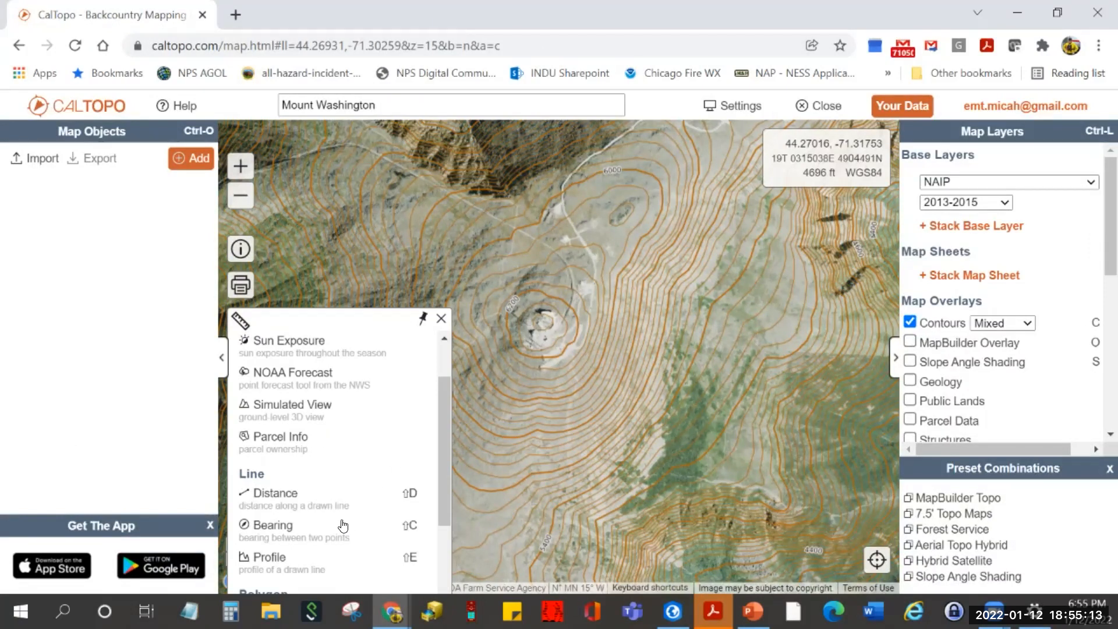
scroll(559, 371, down, 1)
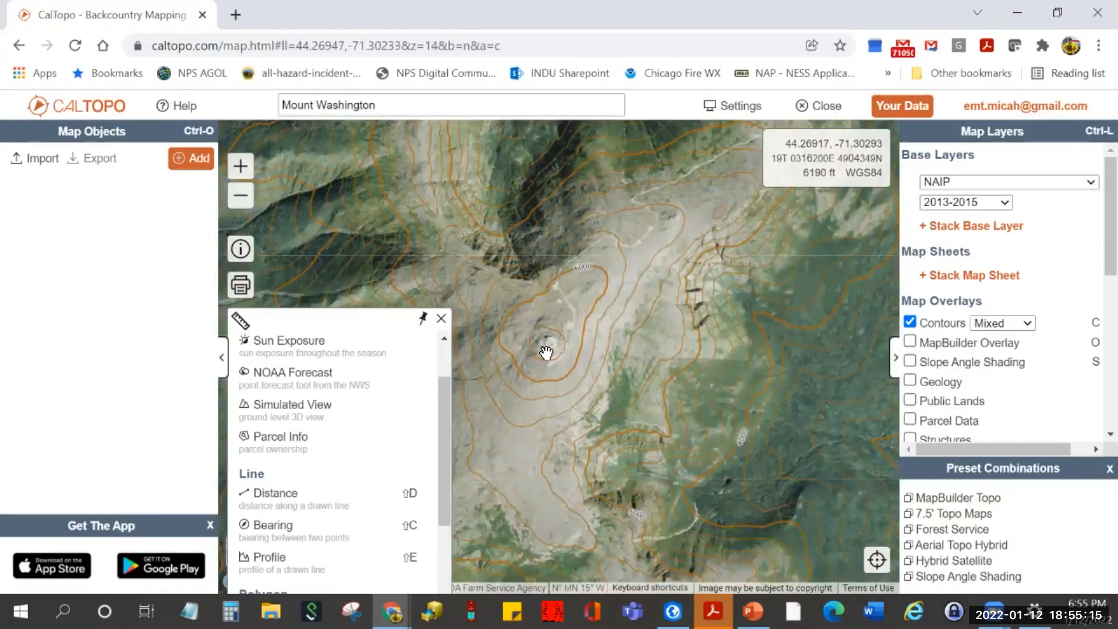
scroll(546, 375, down, 1)
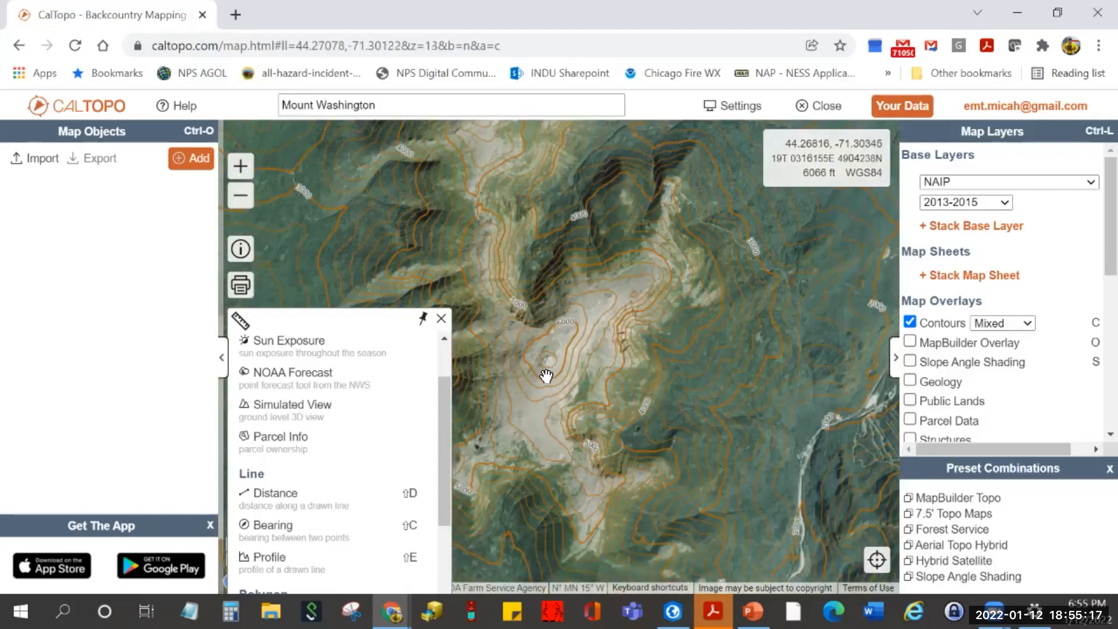
scroll(671, 408, down, 1)
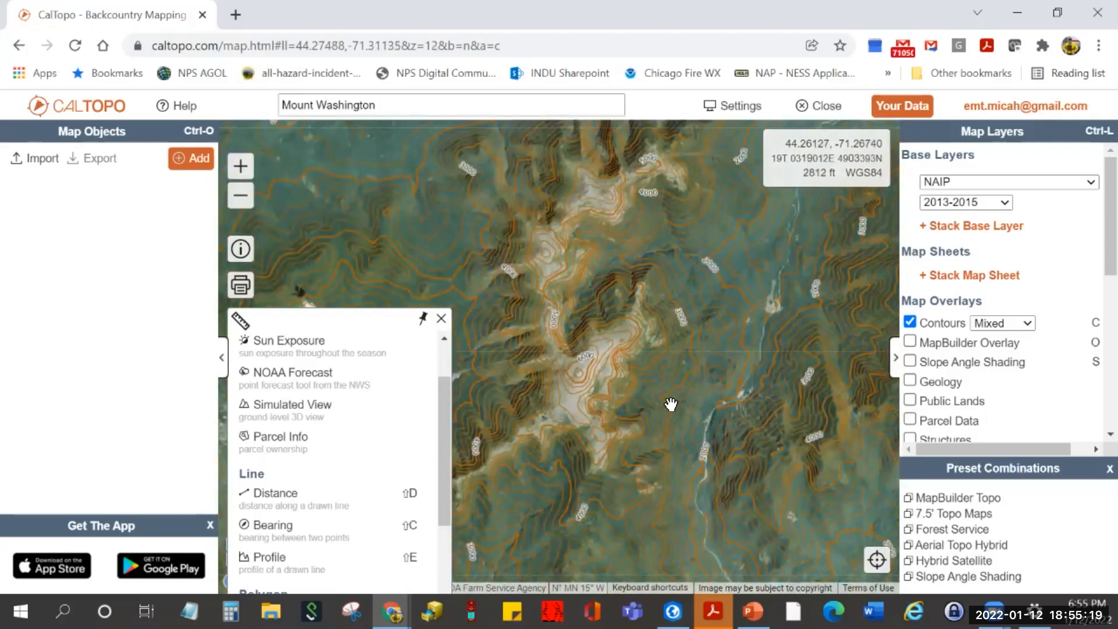
click(909, 322)
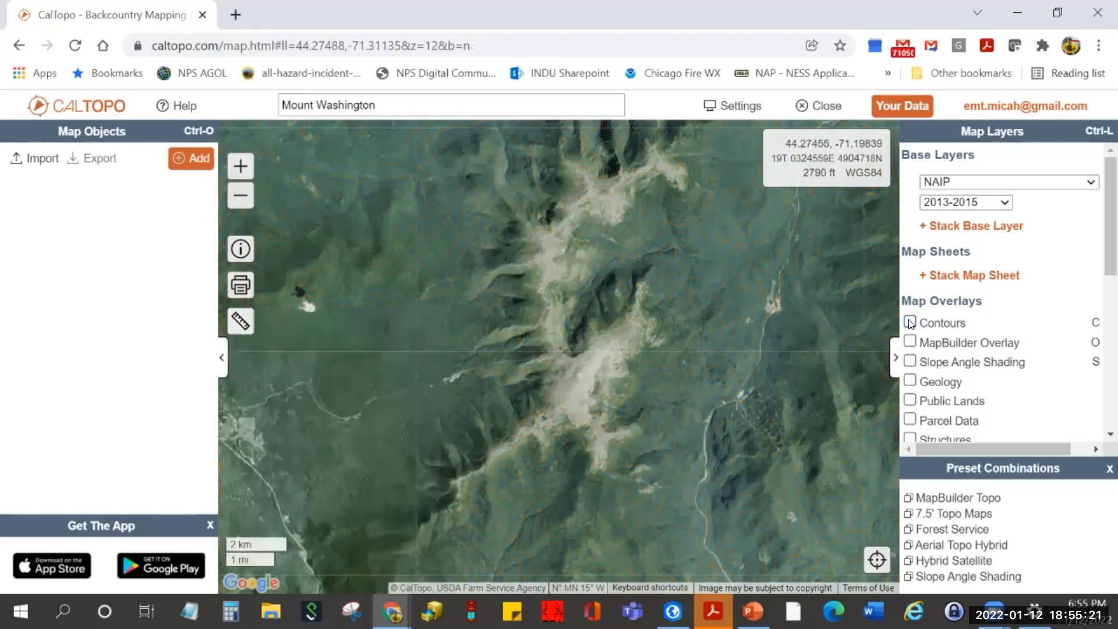
- Frame the Mount Washington summit on plain NAIP imagery and bring up the measurement tools
drag(708, 447, 669, 392)
scroll(539, 299, down, 1)
scroll(479, 349, up, 2)
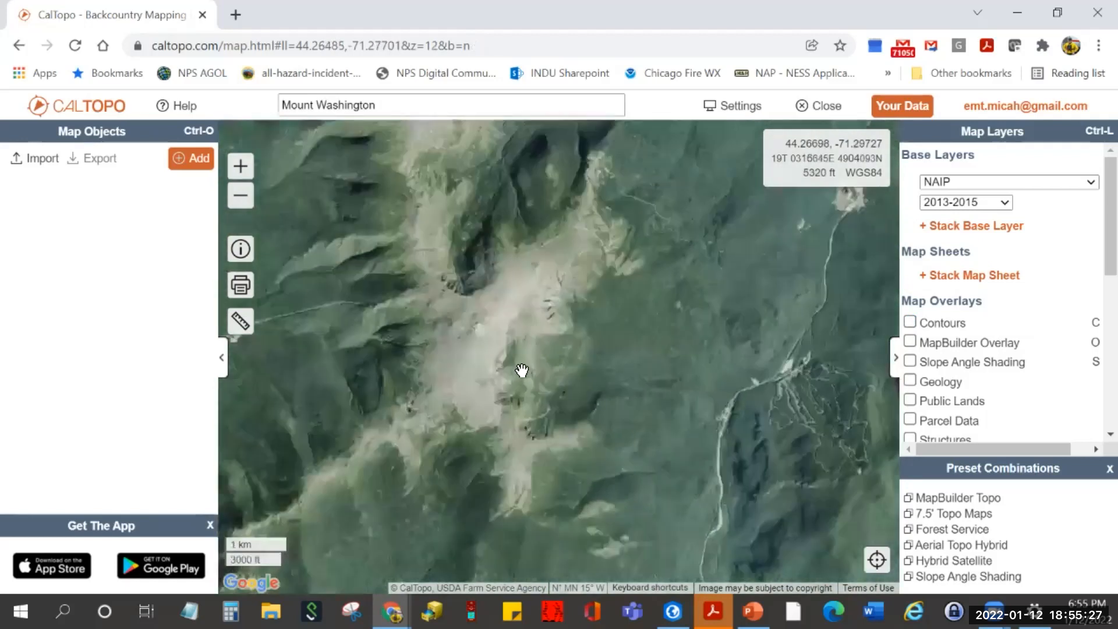
drag(502, 401, 546, 416)
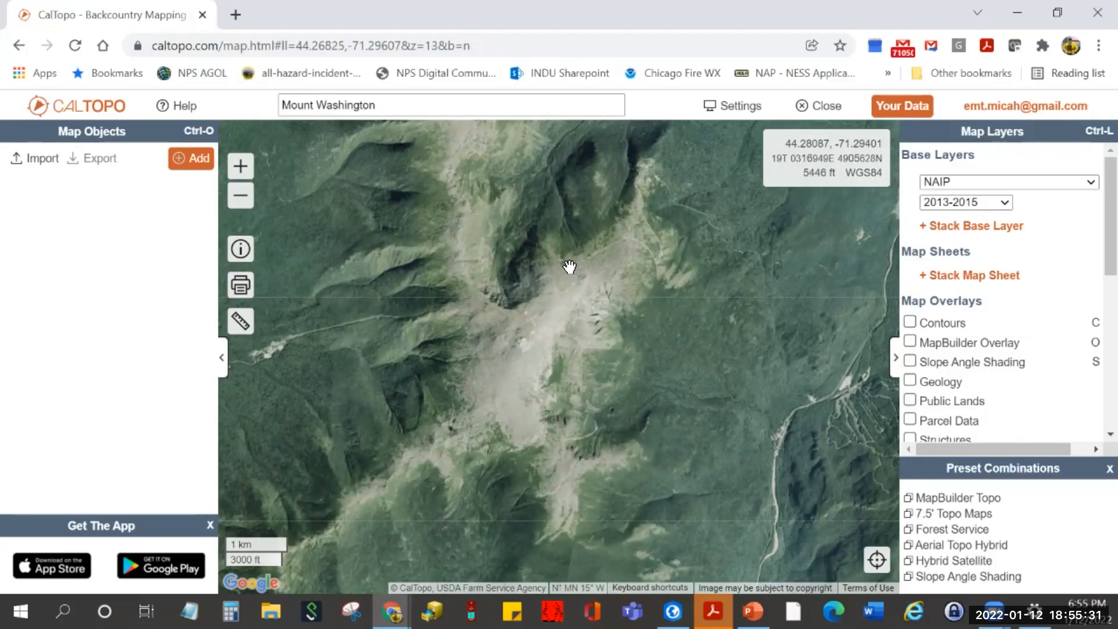
scroll(569, 265, up, 1)
drag(574, 329, 589, 277)
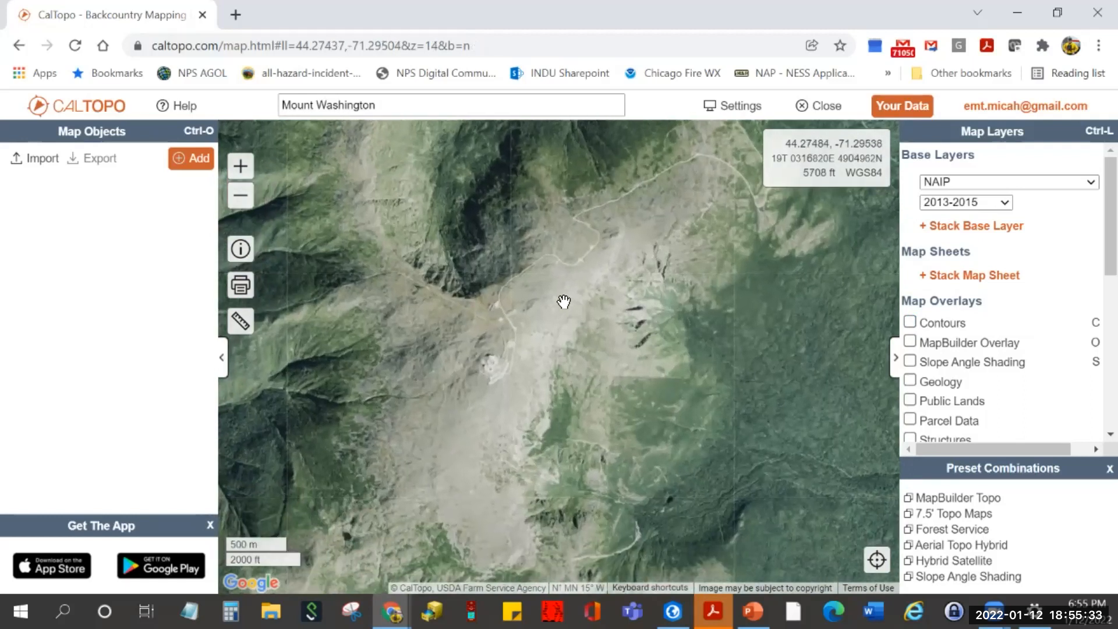
click(240, 321)
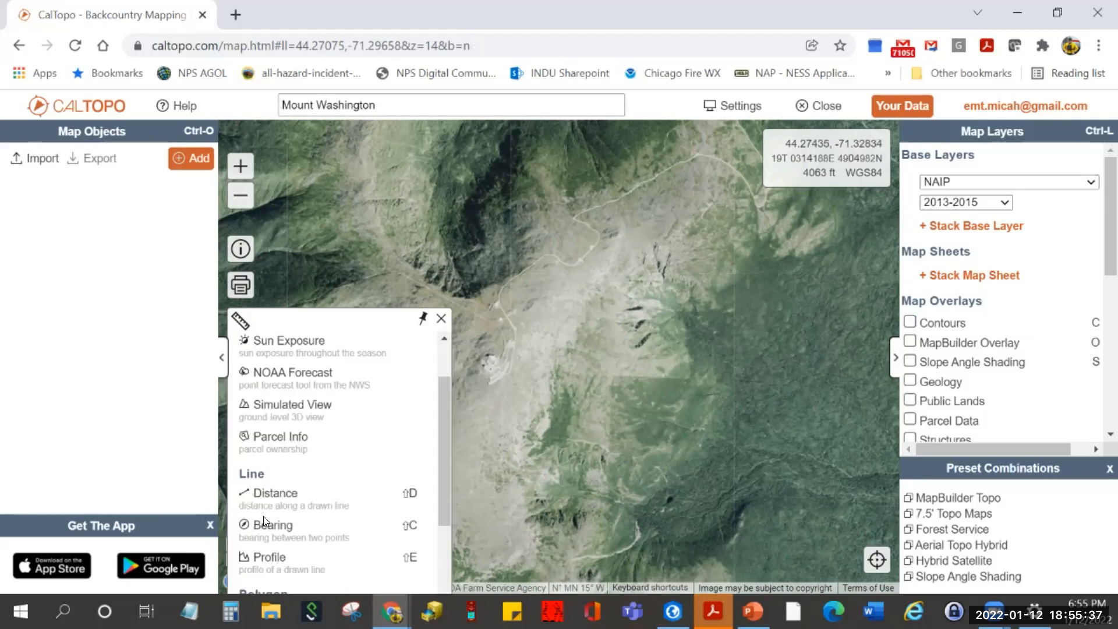
- Measure a Bearing line from the summit northeast with Snap To None: 29.2° True, 1.317 km
click(272, 527)
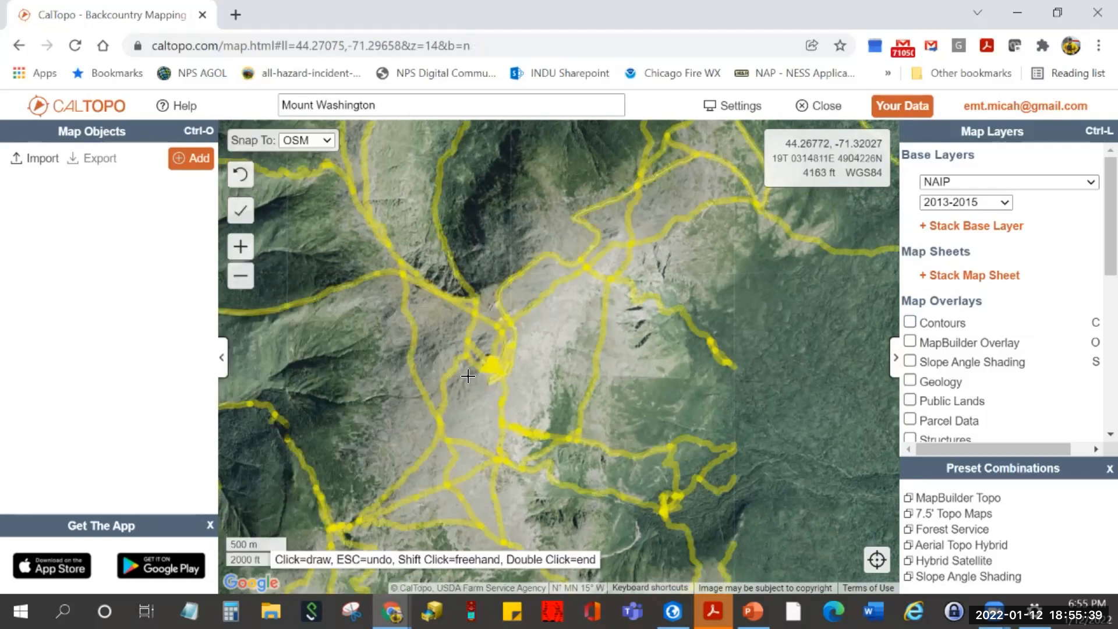
click(328, 138)
click(311, 155)
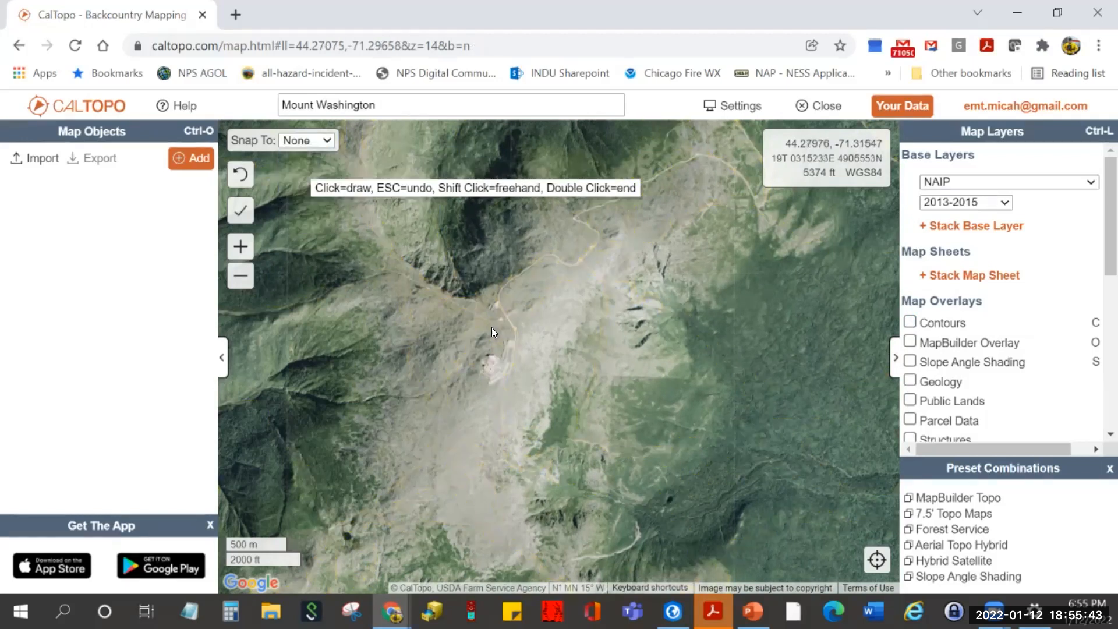
click(489, 361)
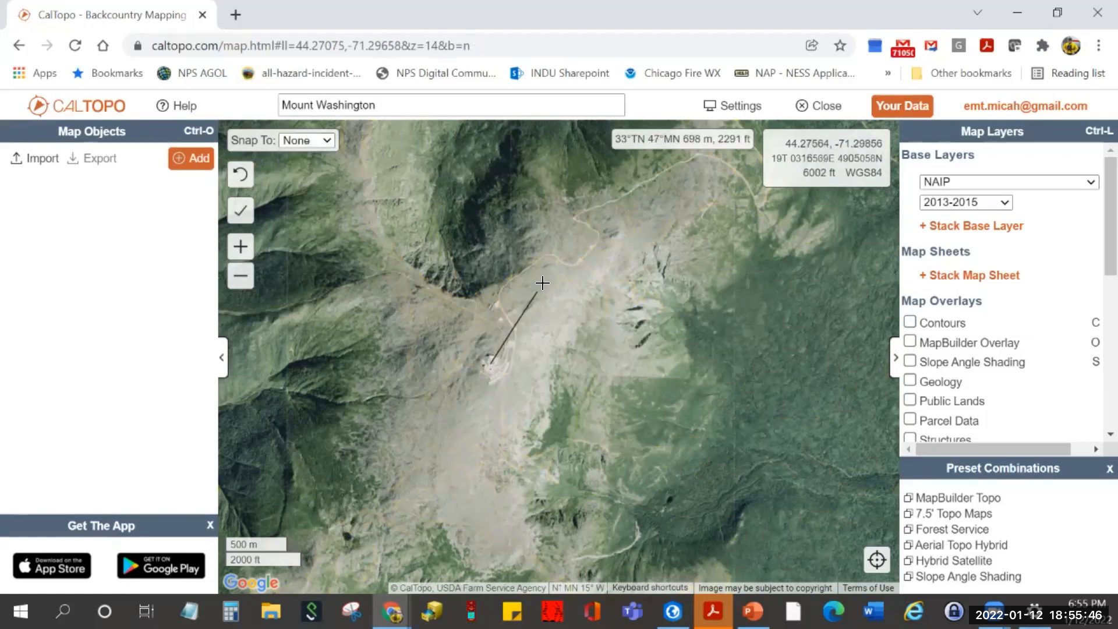
click(573, 215)
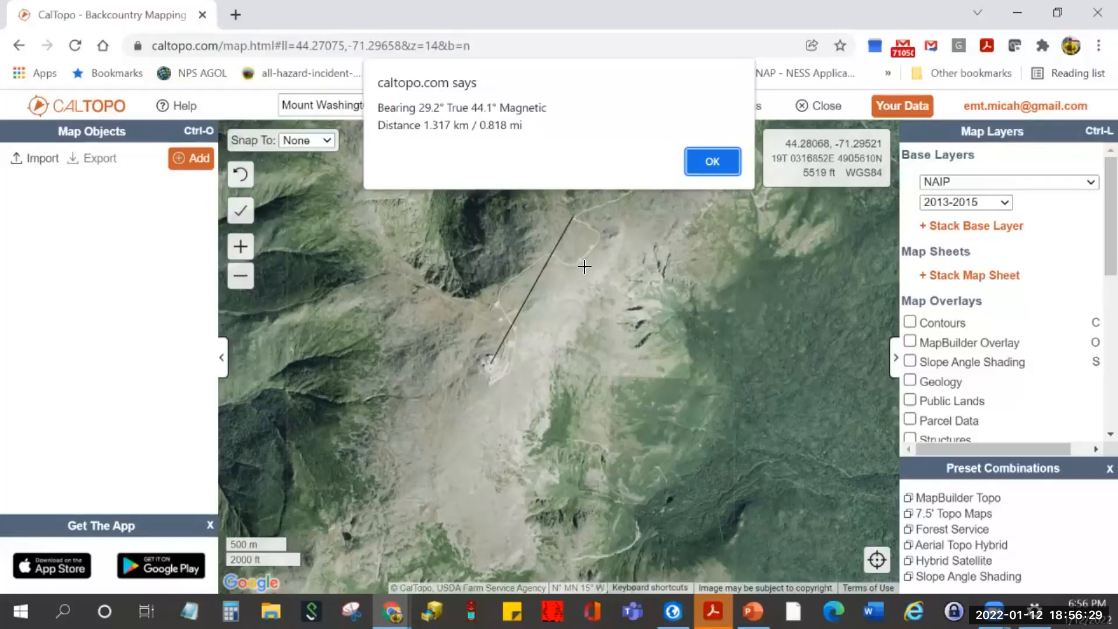
click(704, 160)
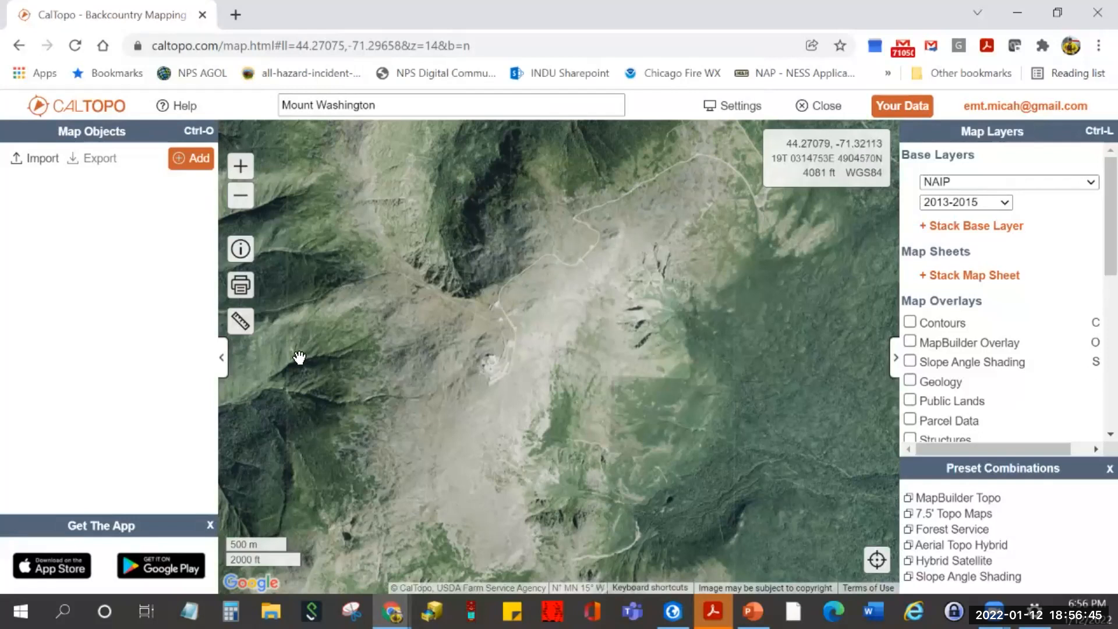
- Show the Polygon tools (Area, Parcel Count, Structure Count) in the Measure menu, then focus the search box
mouse_move(240, 333)
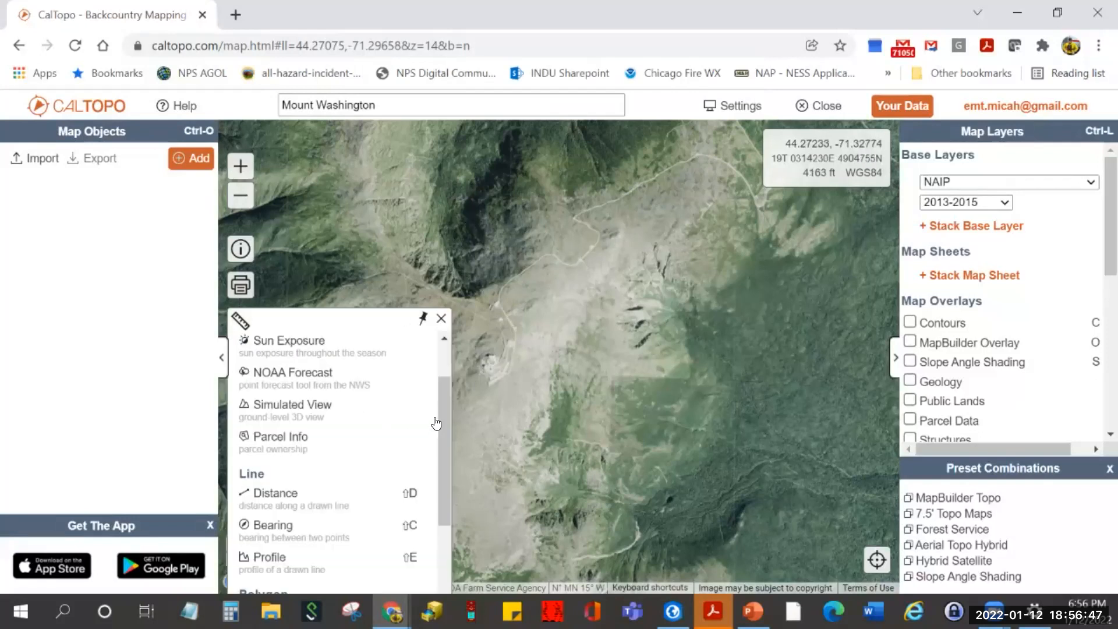
drag(441, 429, 438, 505)
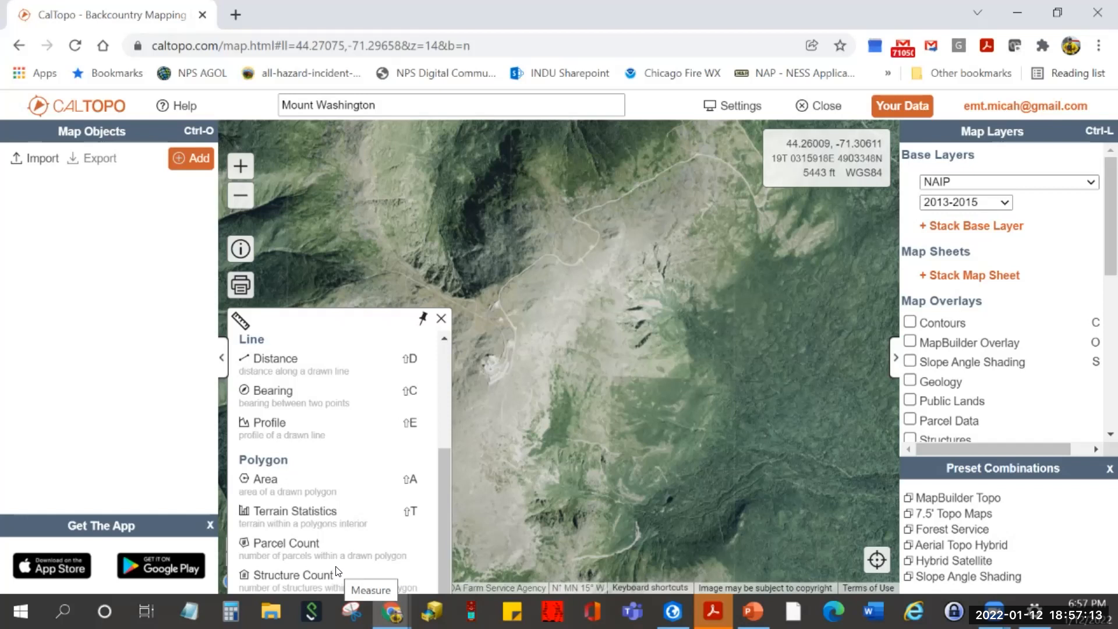
click(386, 101)
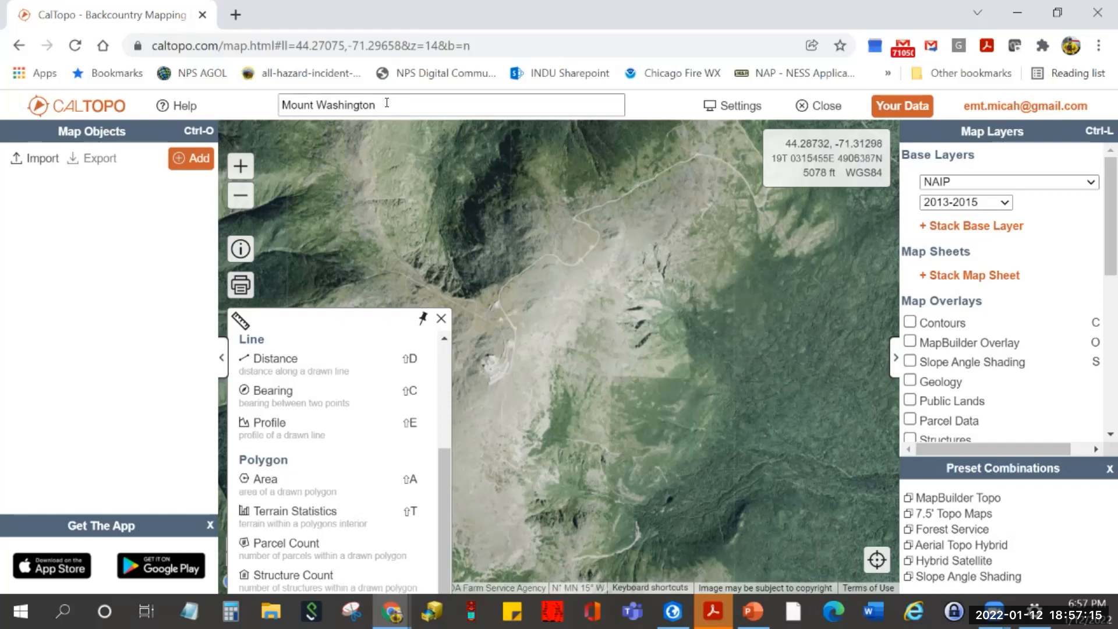
drag(384, 103, 280, 107)
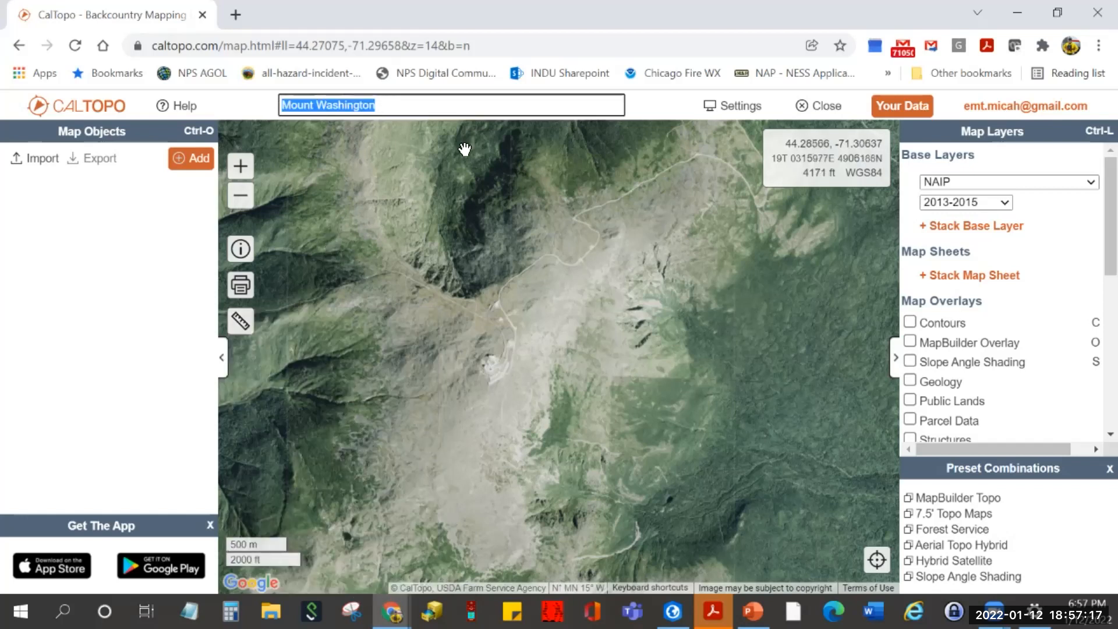
text(Sou)
key(BackSpace)
key(BackSpace)
key(BackSpace)
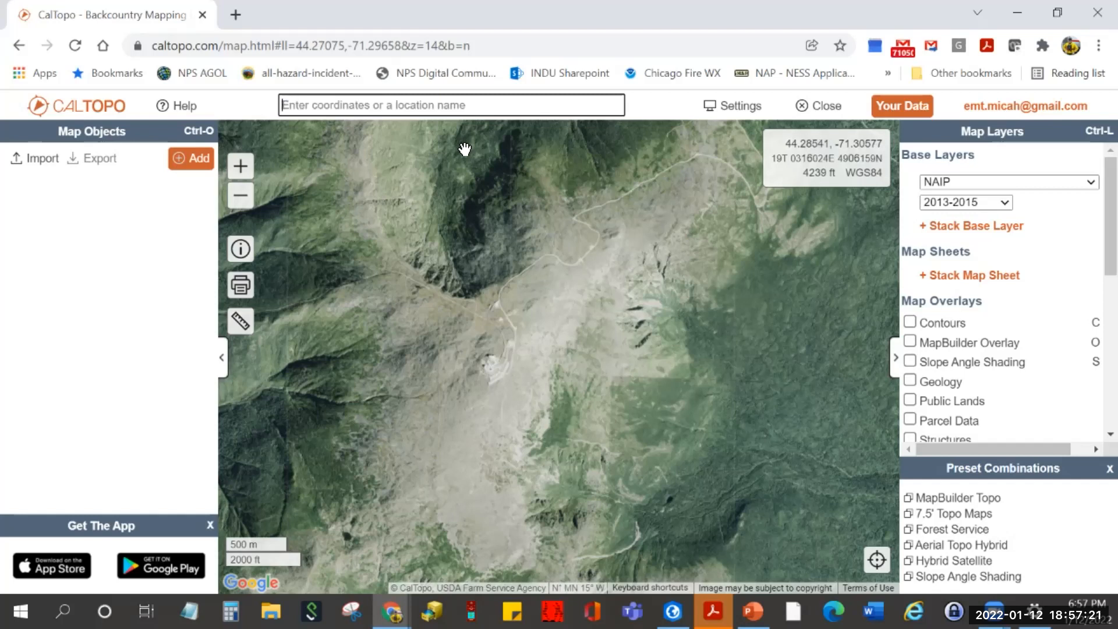
text(Boom)
key(BackSpace)
text(n, Mi)
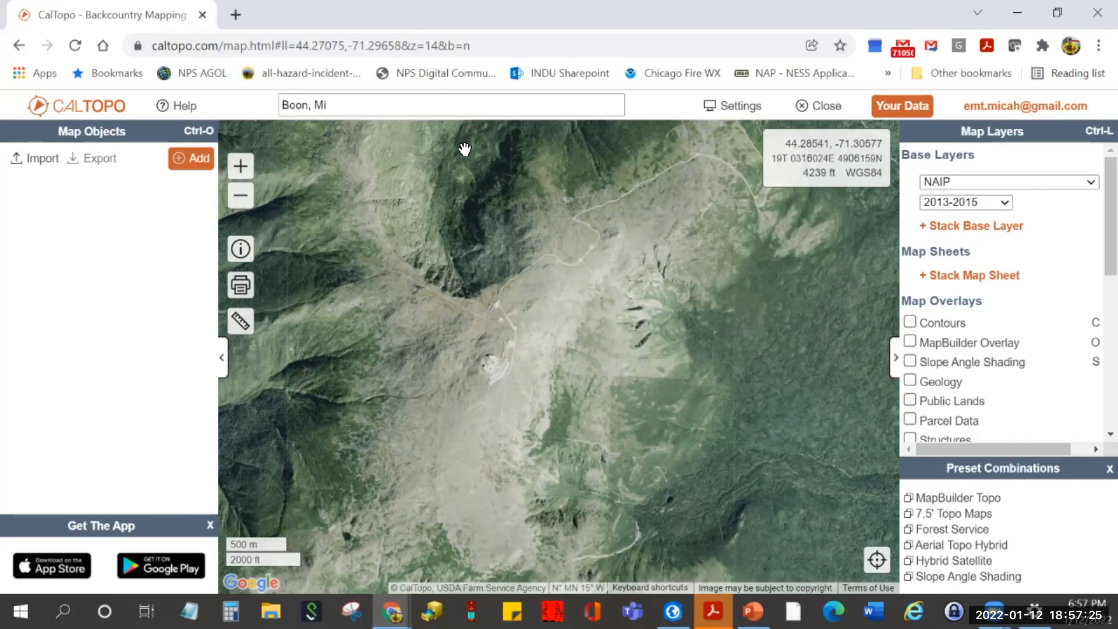
key(Return)
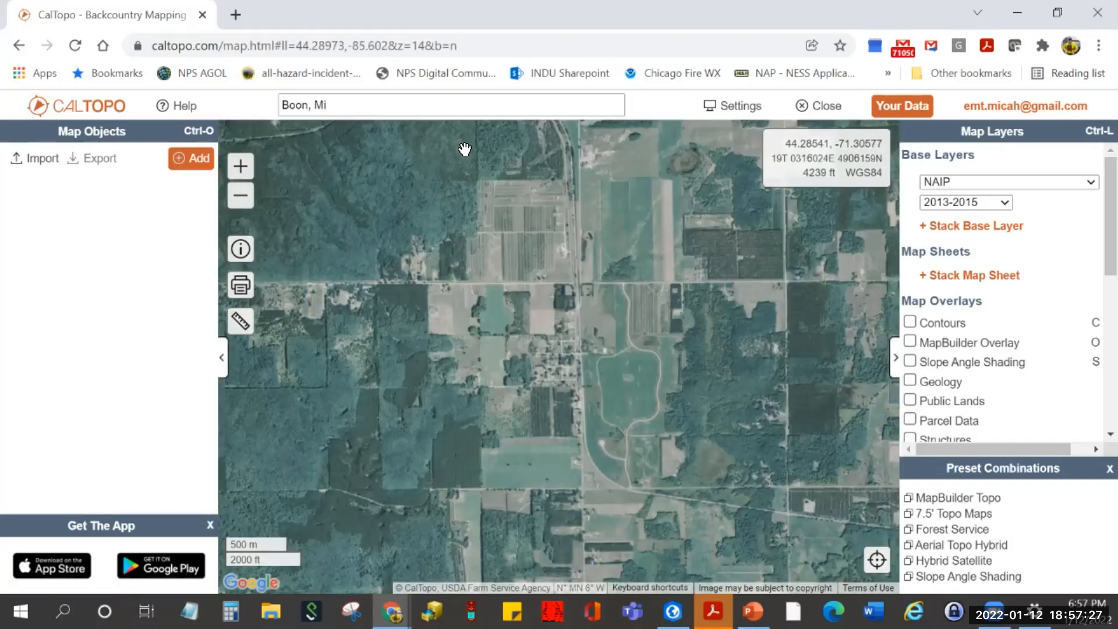
- Zoom and pan to frame Boon village and its surrounding farm fields
scroll(546, 364, up, 1)
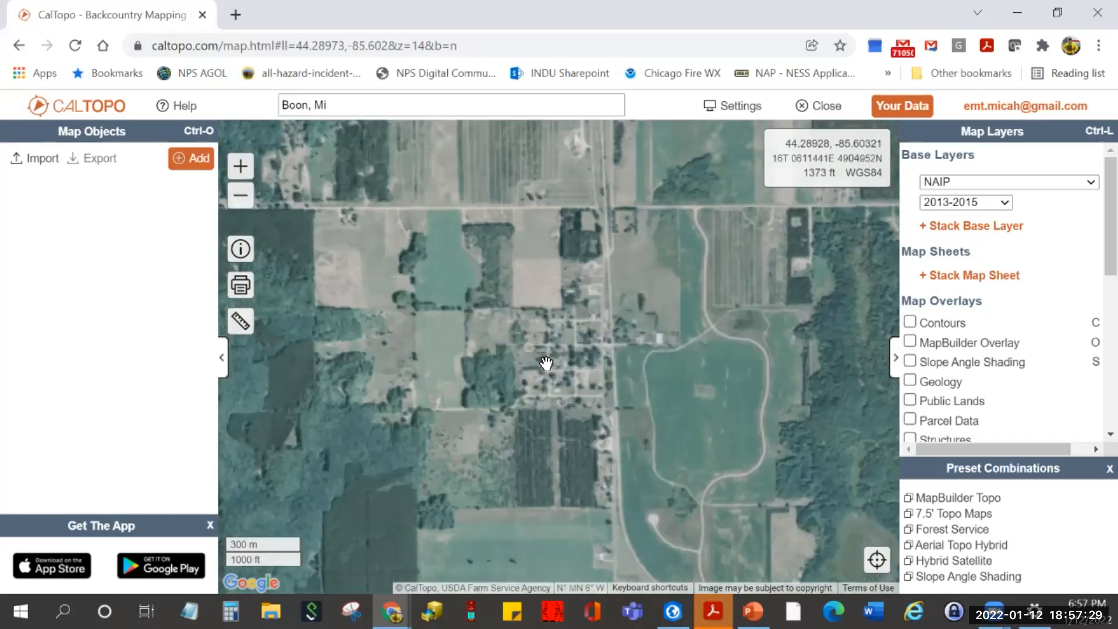
scroll(547, 363, up, 1)
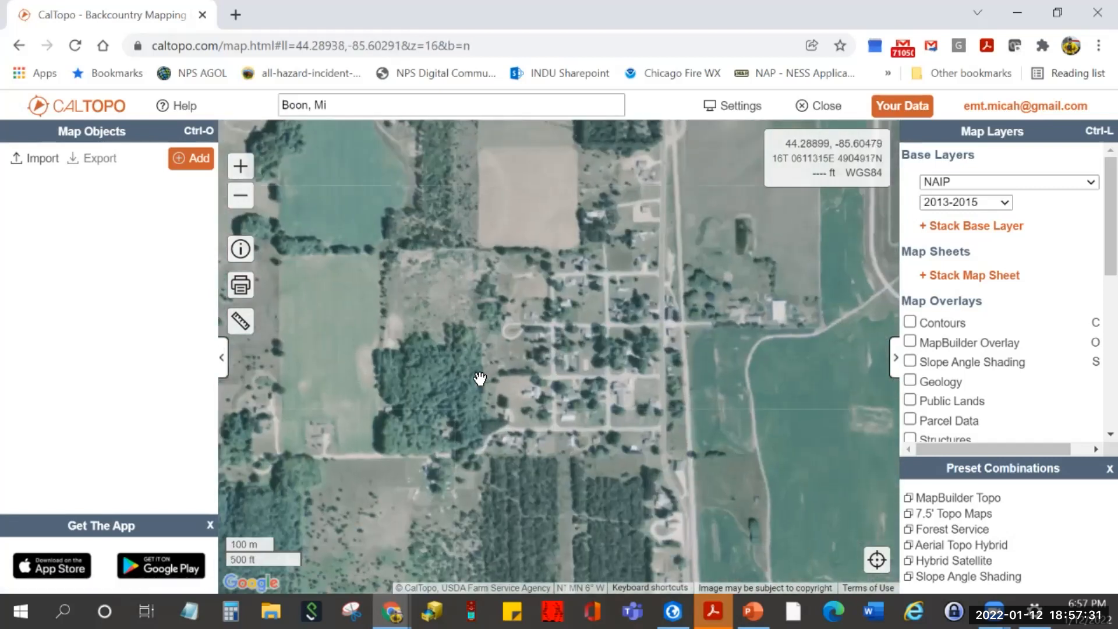
drag(440, 355, 421, 375)
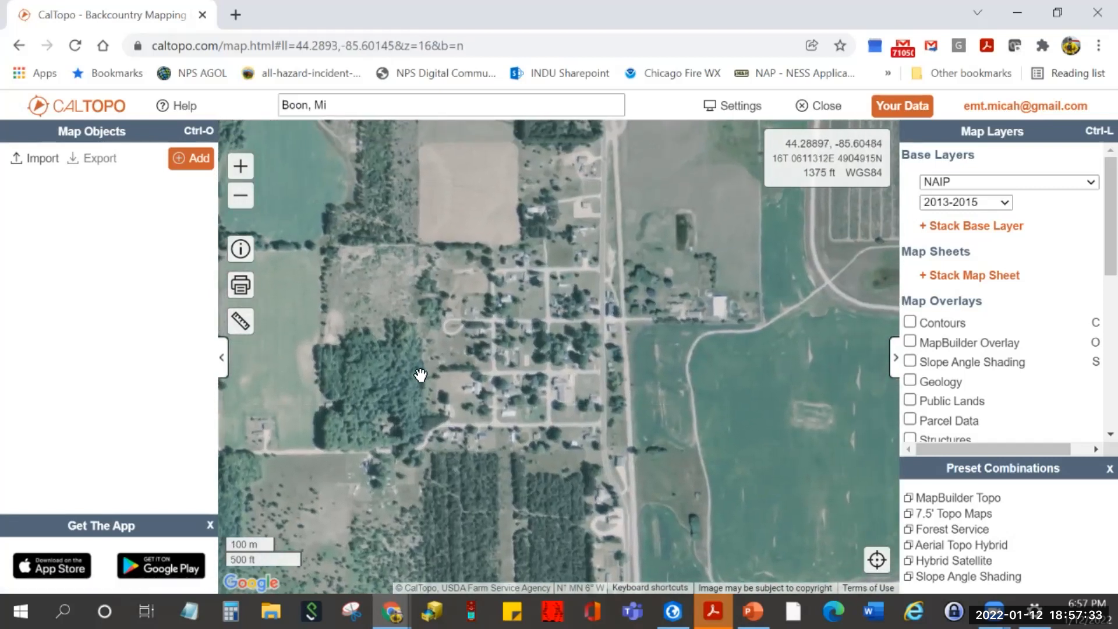
scroll(420, 374, down, 1)
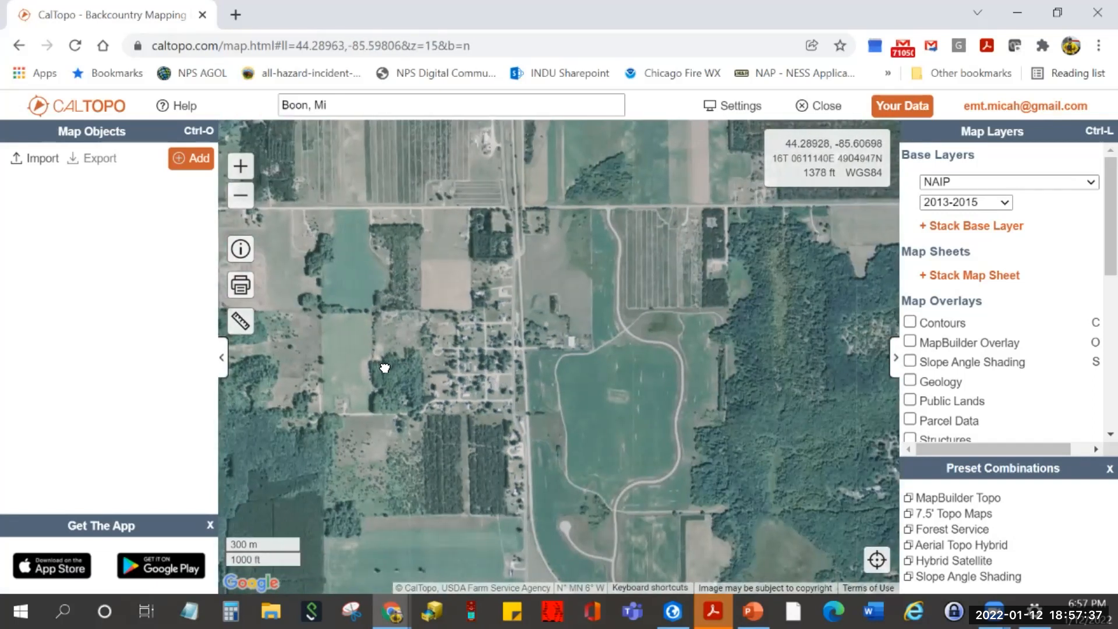
drag(380, 367, 395, 367)
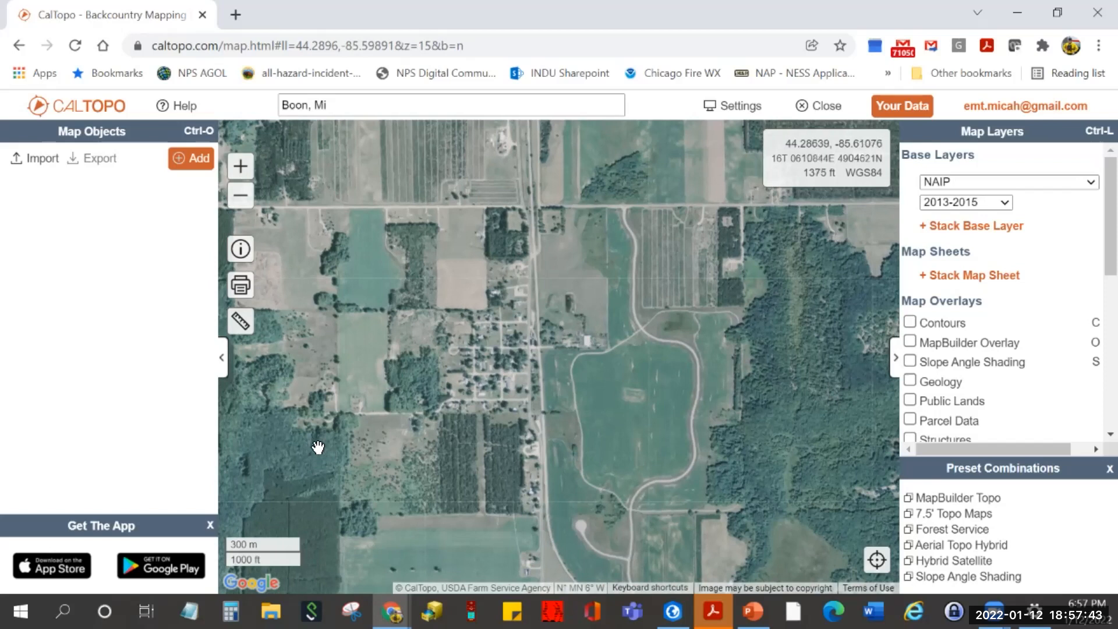
- Try Parcel Count, dismiss its parcel data error, and reopen the measuring tools
click(242, 322)
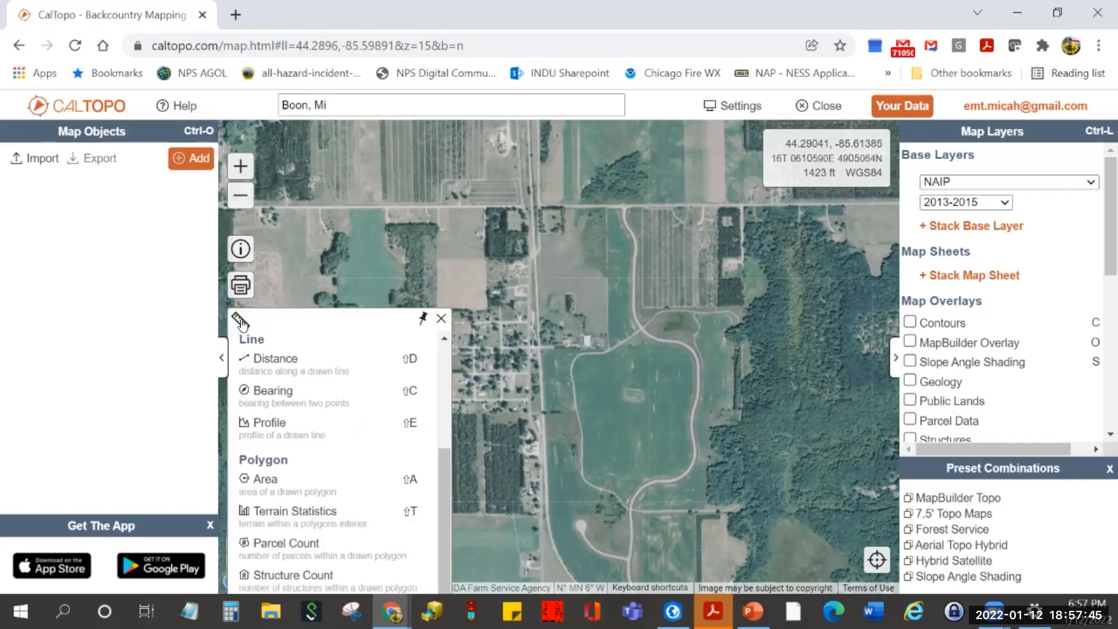
click(297, 544)
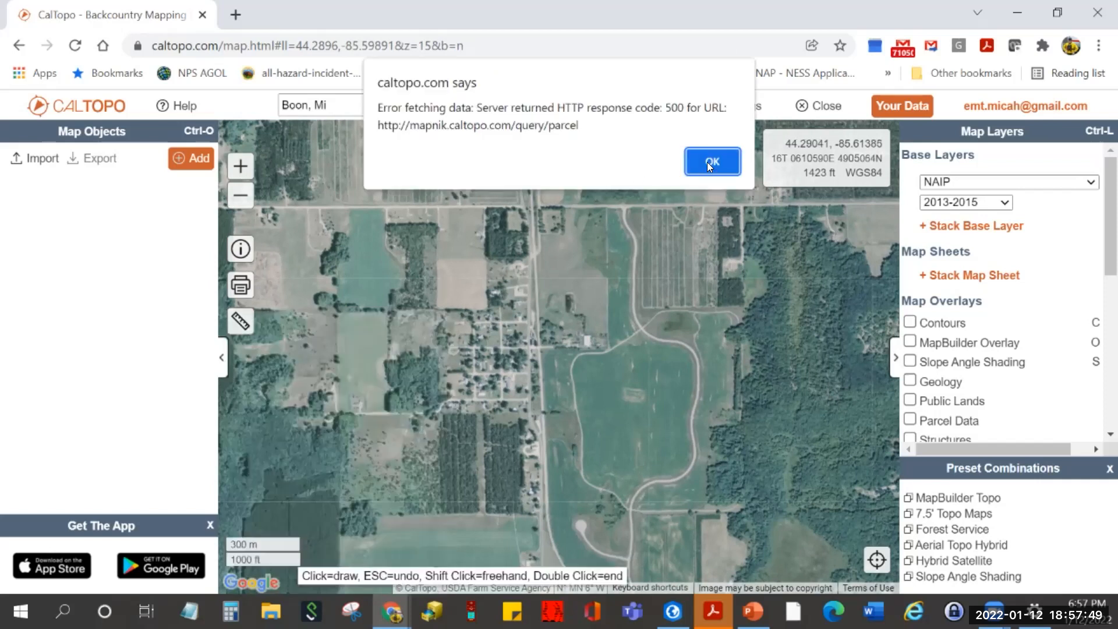
click(708, 161)
click(241, 322)
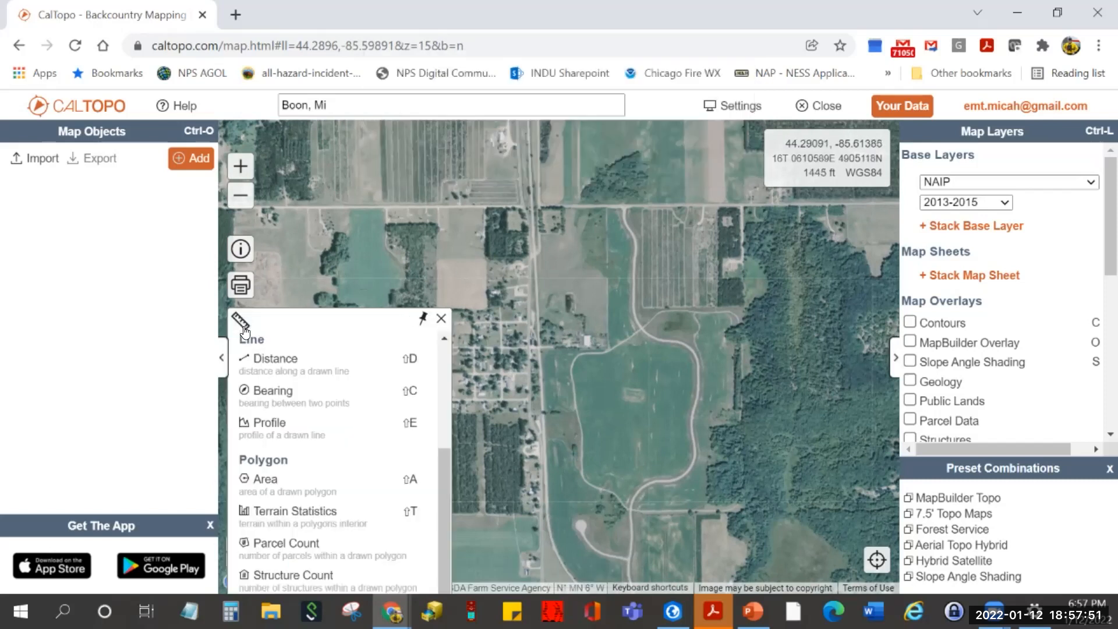
- Draw a four-corner Structure Count polygon around Boon, getting 73 known structures
click(302, 576)
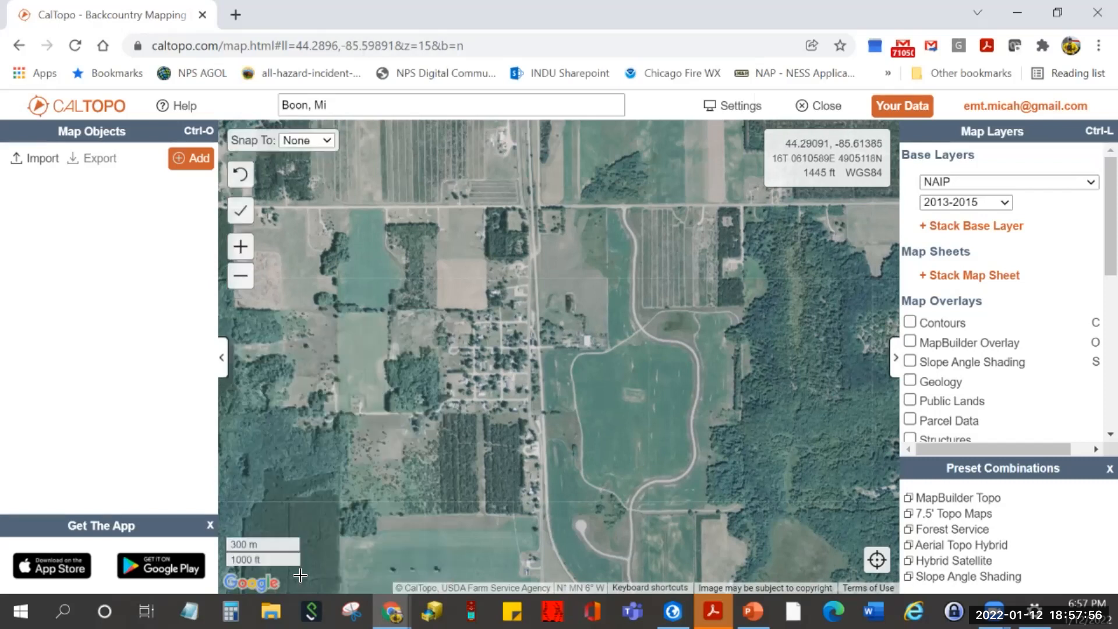
click(388, 252)
click(618, 273)
click(606, 506)
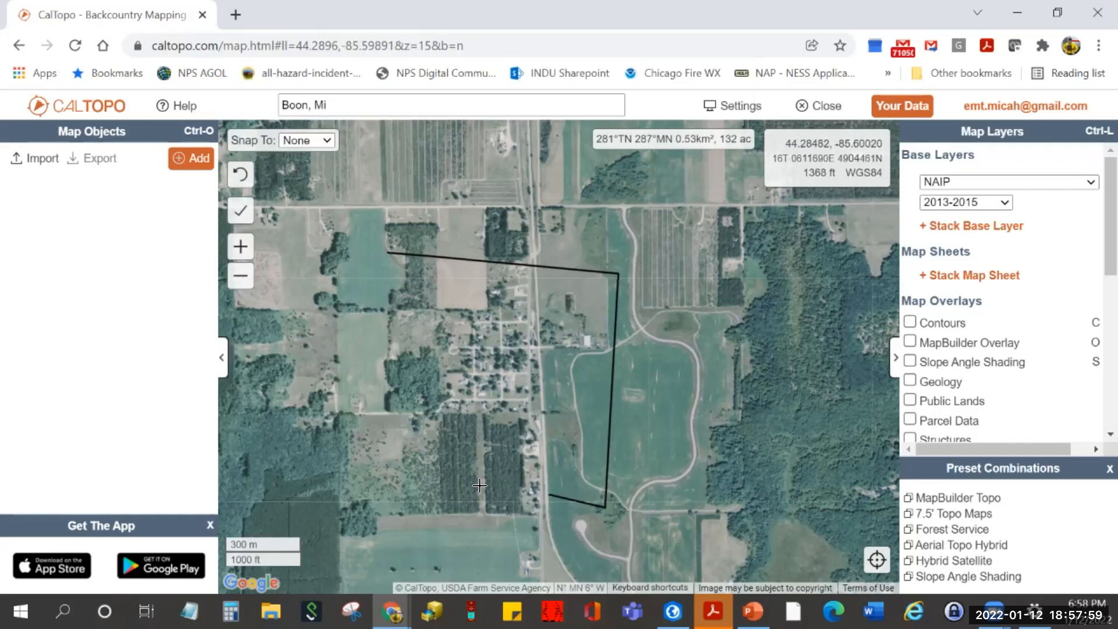
double_click(358, 484)
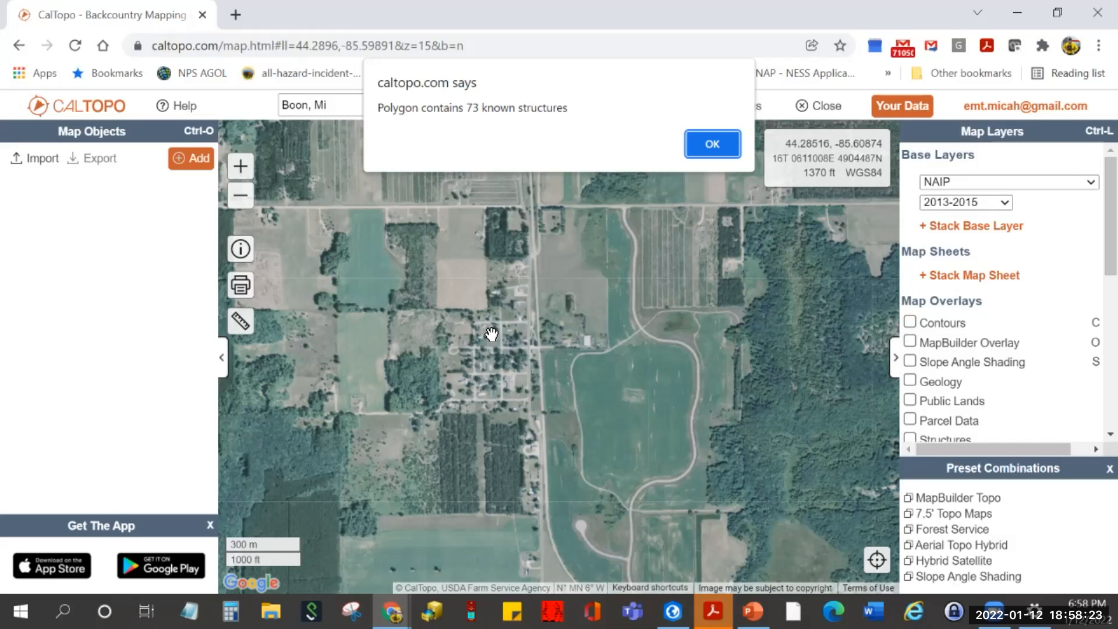
click(713, 140)
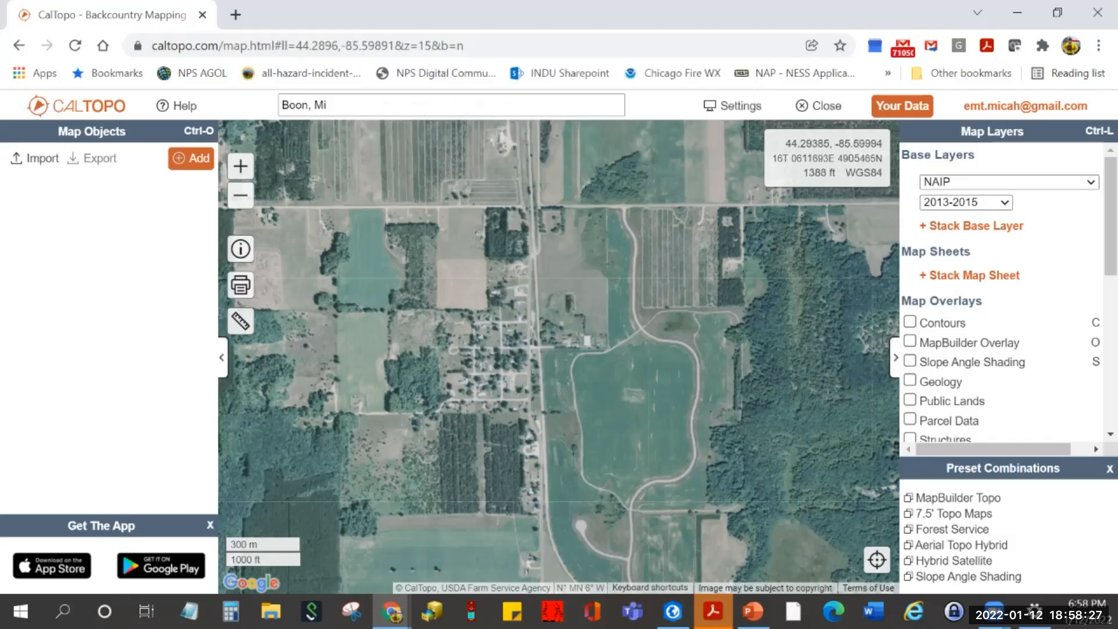
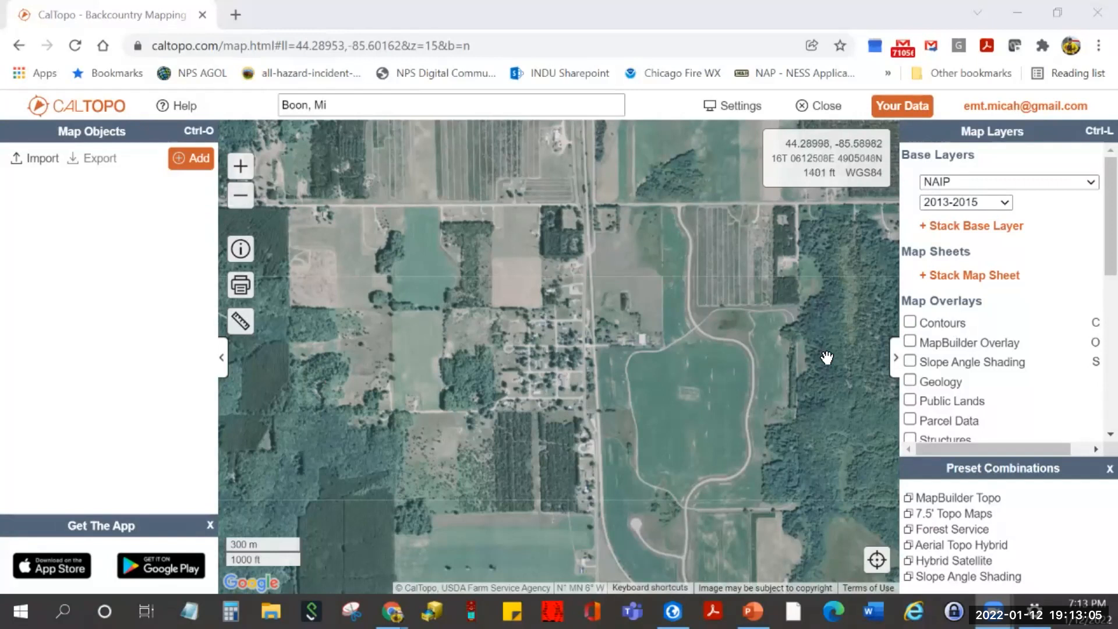
- Hide and restore the Map Layers panel while keeping the NAIP view of Boon
click(895, 360)
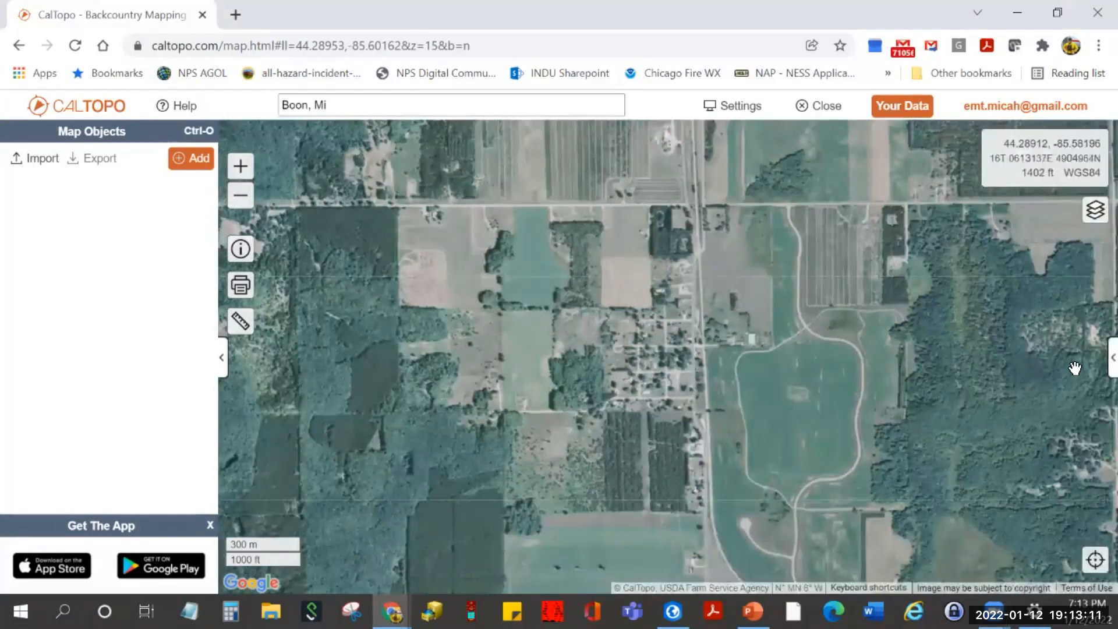
click(1107, 361)
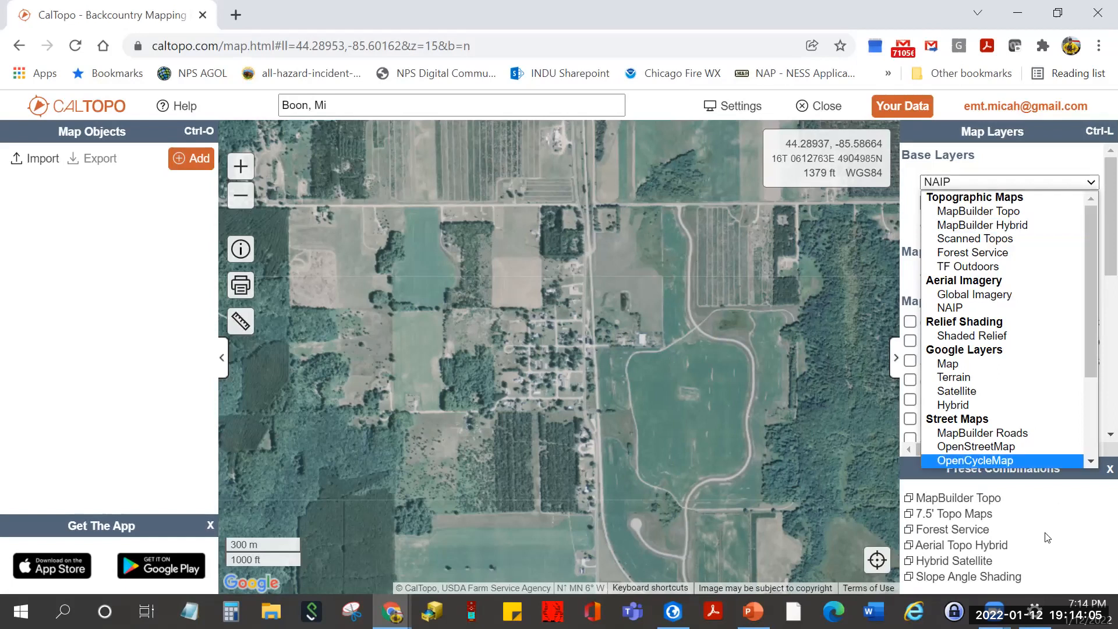
- Switch the base map to MapBuilder Topo, then apply the Hybrid Satellite preset combination
click(906, 472)
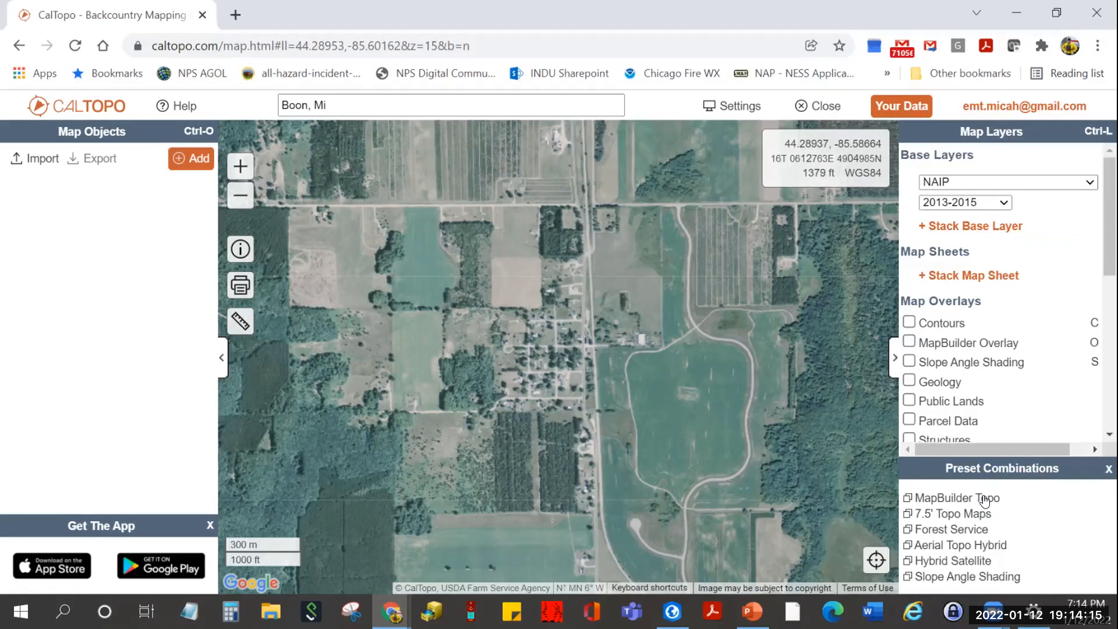
click(944, 499)
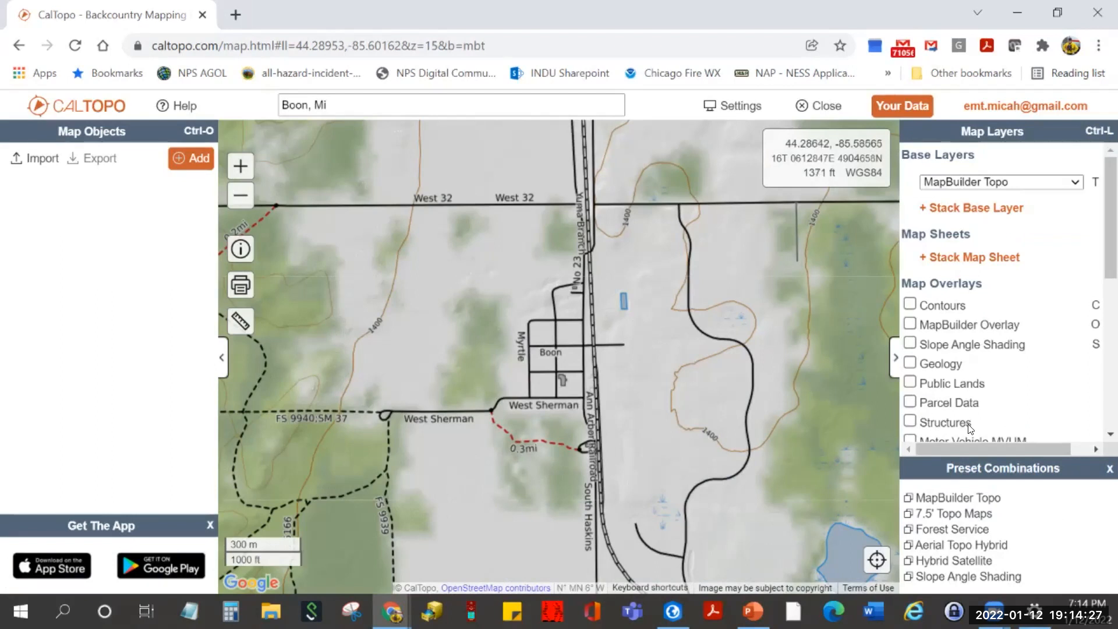
click(1073, 182)
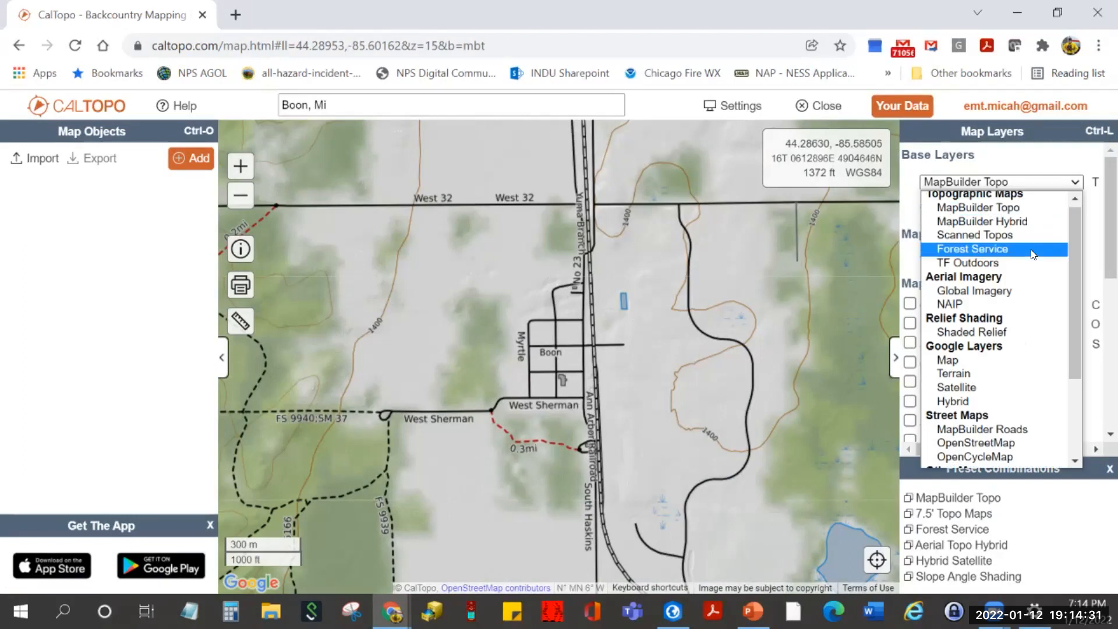
scroll(1032, 254, down, 2)
scroll(1031, 249, up, 2)
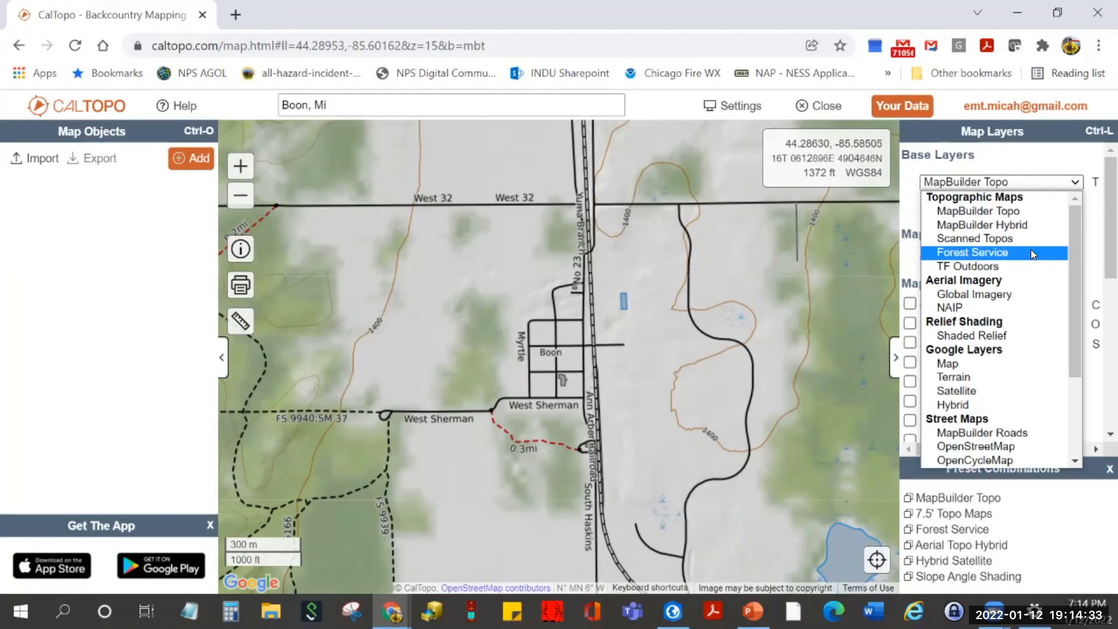
click(981, 566)
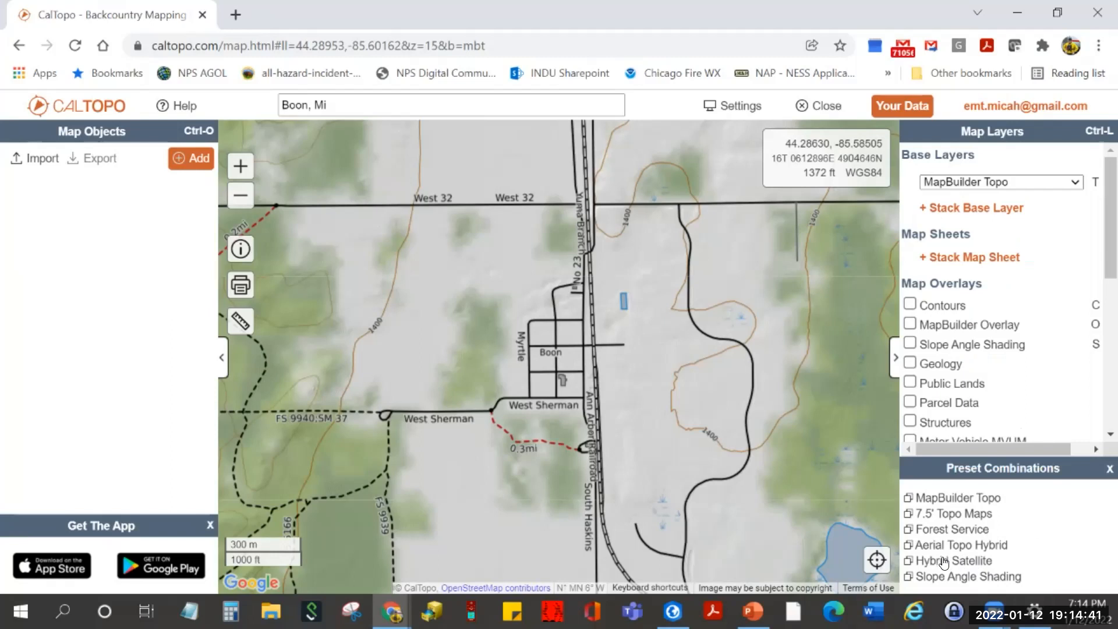
click(944, 562)
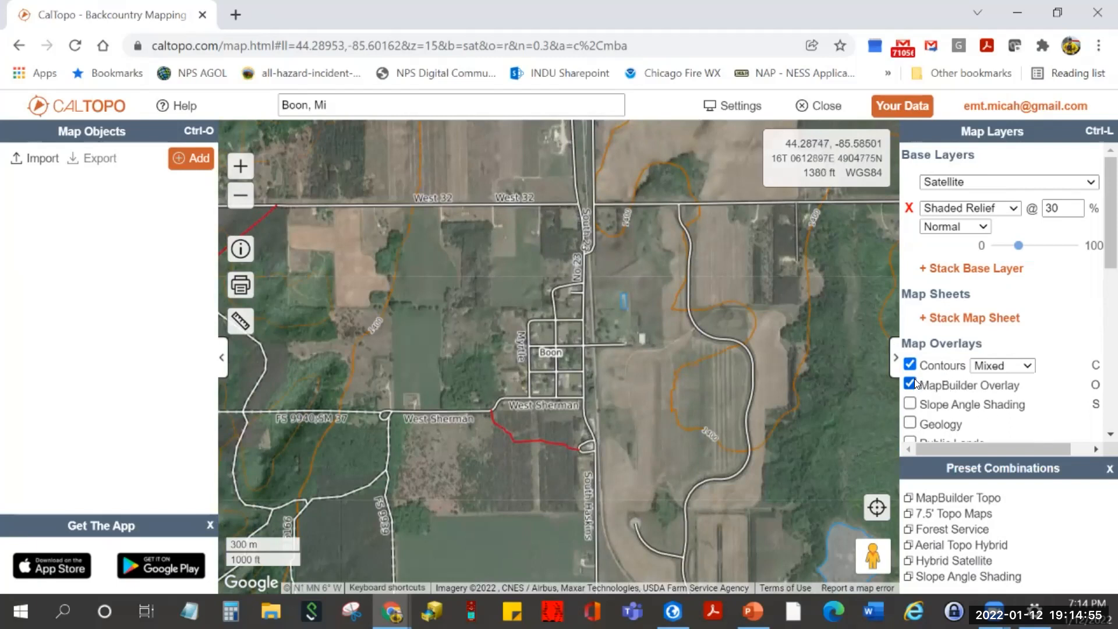
- Browse the Map Layers panel and base map list, briefly trying the Street View pegman over Boon
drag(1101, 257, 1100, 280)
scroll(1101, 280, down, 3)
scroll(1087, 262, up, 4)
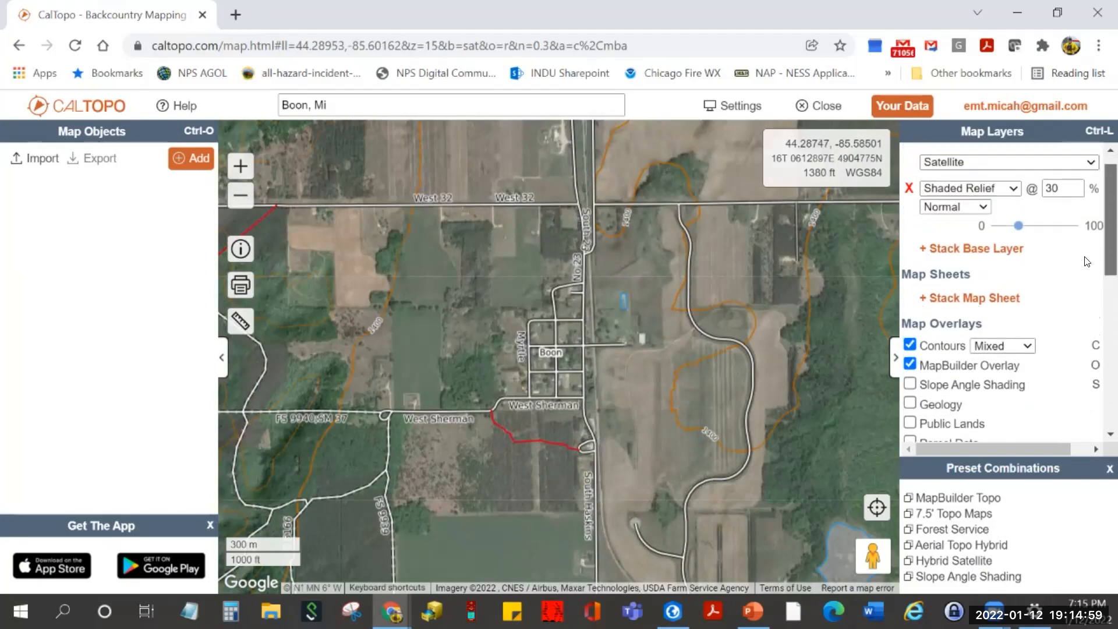
scroll(1086, 261, up, 1)
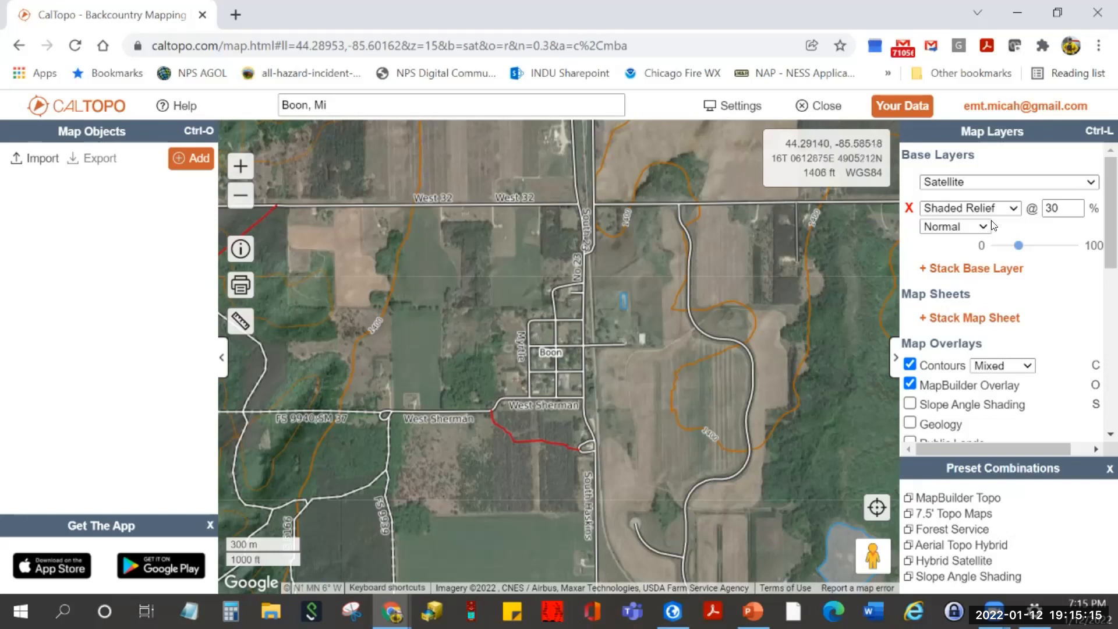
click(1084, 184)
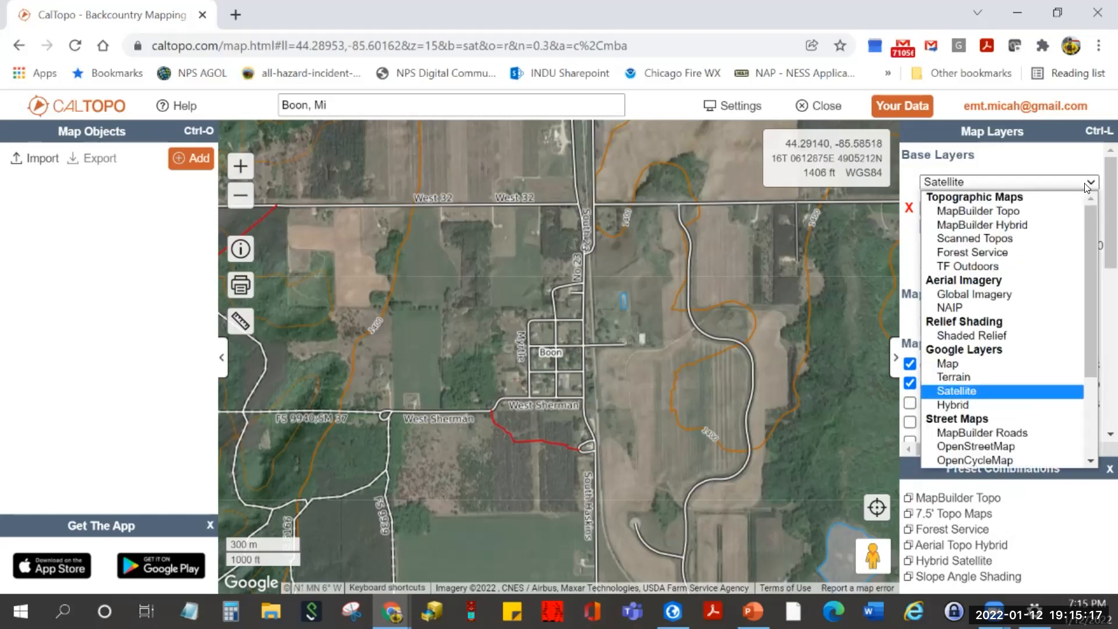
click(867, 554)
drag(866, 554, 737, 530)
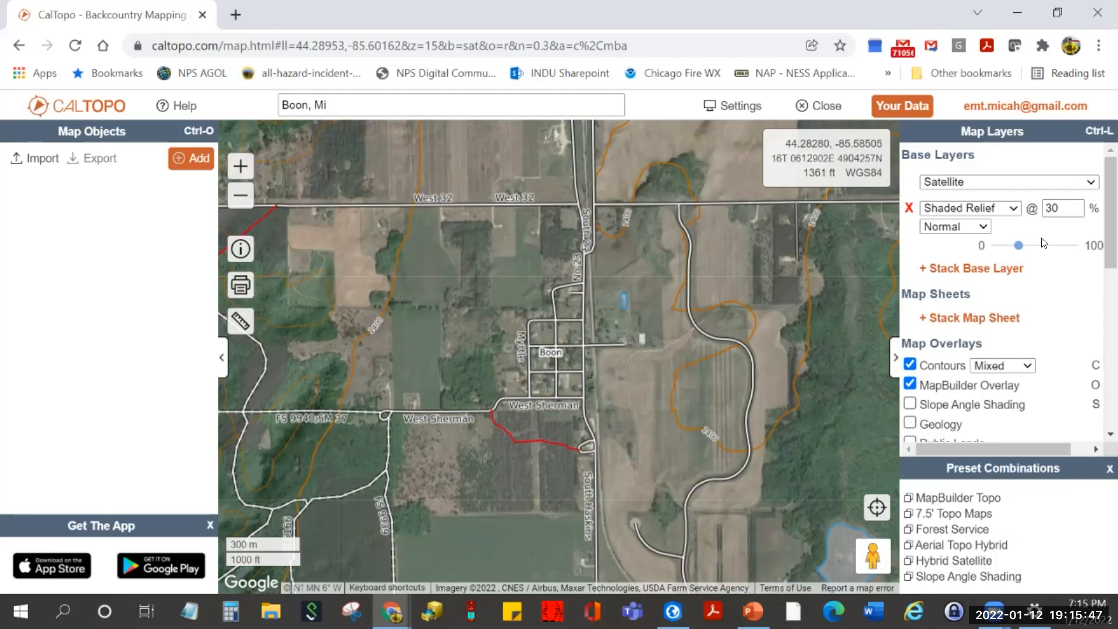
click(1090, 182)
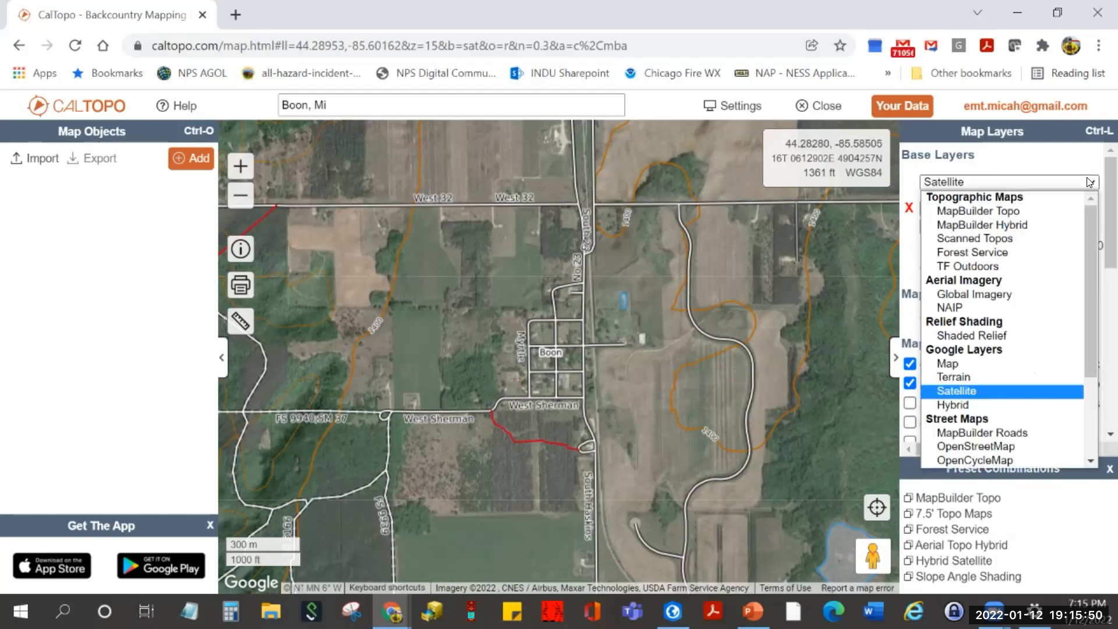
- Keep Satellite as the base map and remove the Shaded Relief layer
click(965, 391)
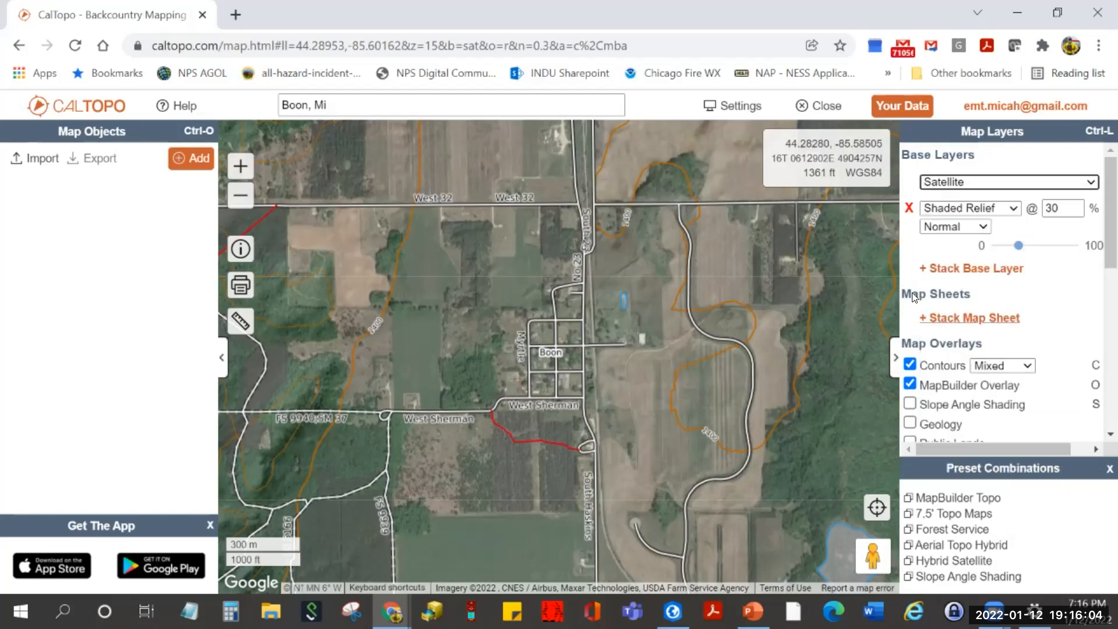
click(910, 209)
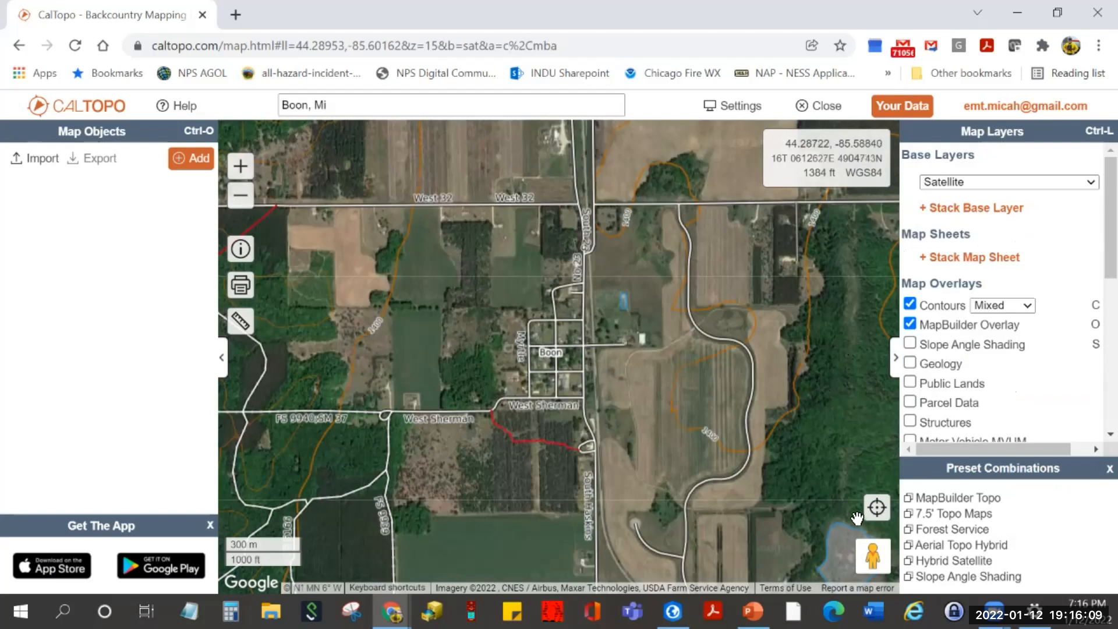
drag(872, 555, 572, 344)
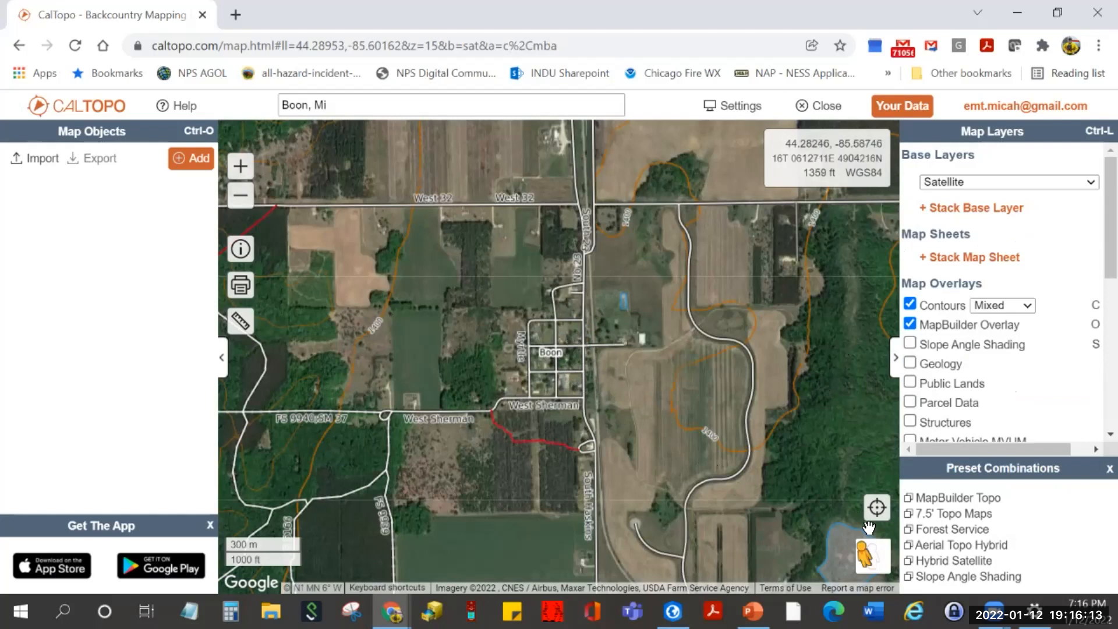
- Hide contours and MapBuilder Overlay, pan south of Boon, and reveal Street View coverage roads
scroll(798, 417, down, 1)
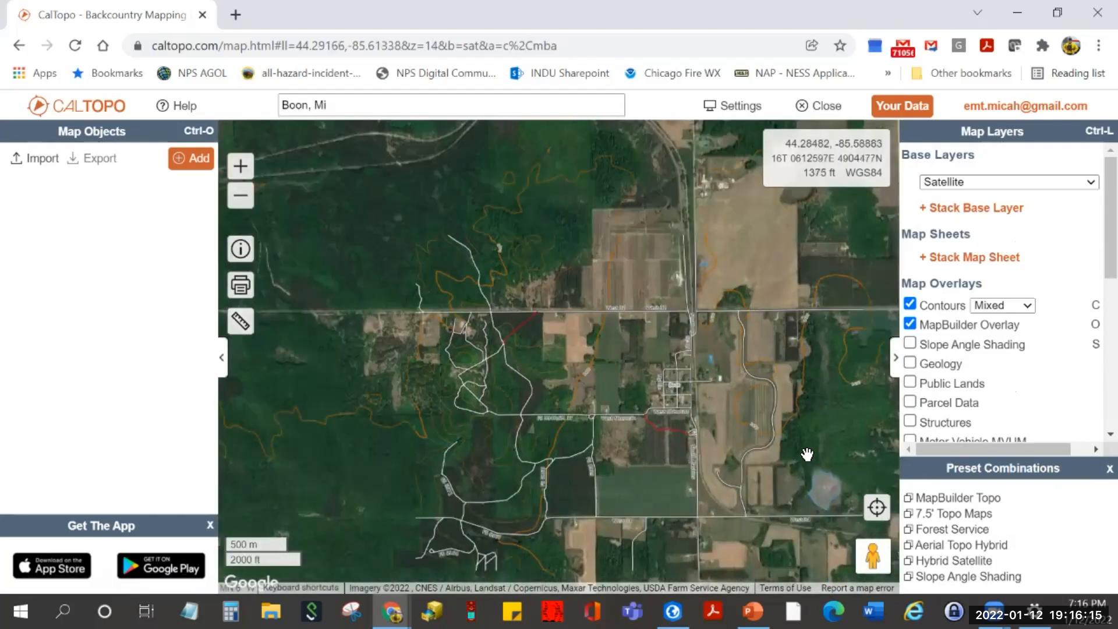
scroll(809, 460, down, 1)
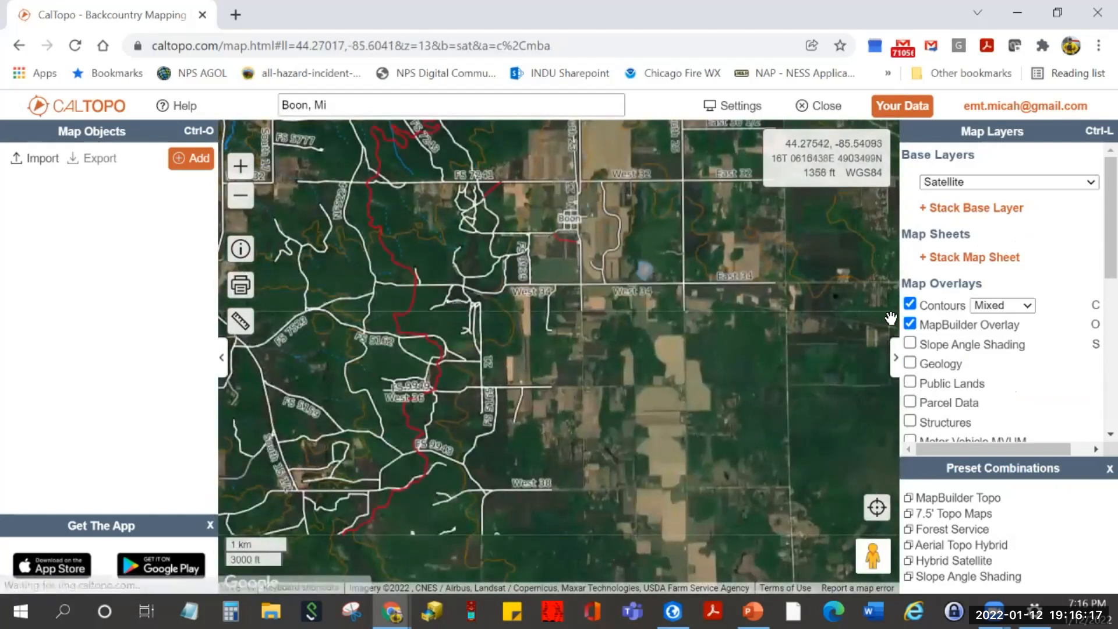
key(c)
key(o)
drag(697, 457, 729, 462)
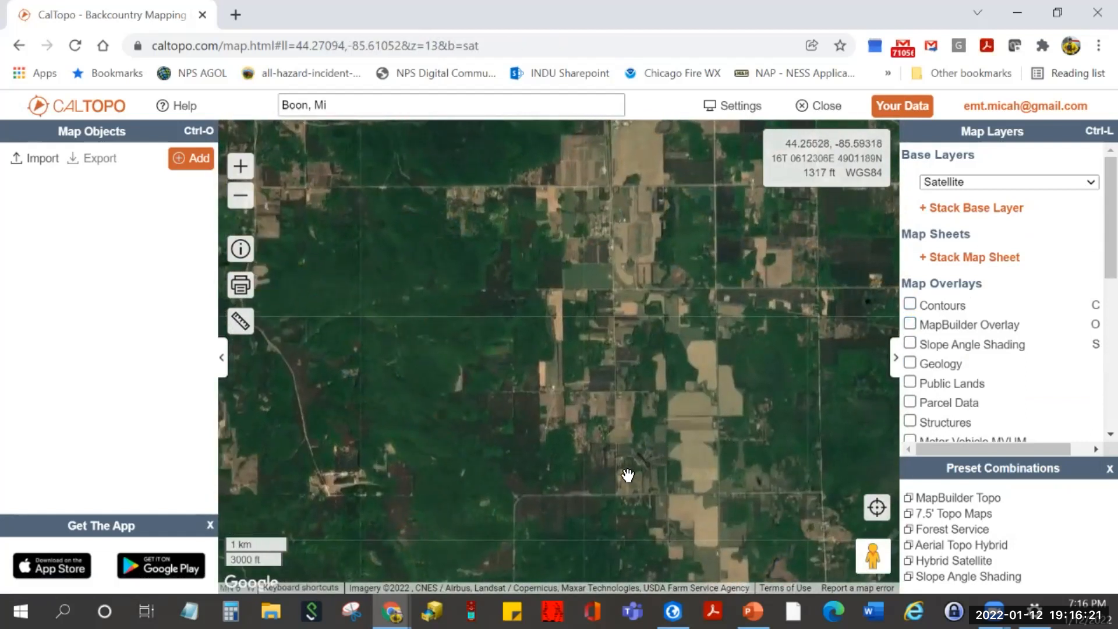
drag(697, 499, 694, 250)
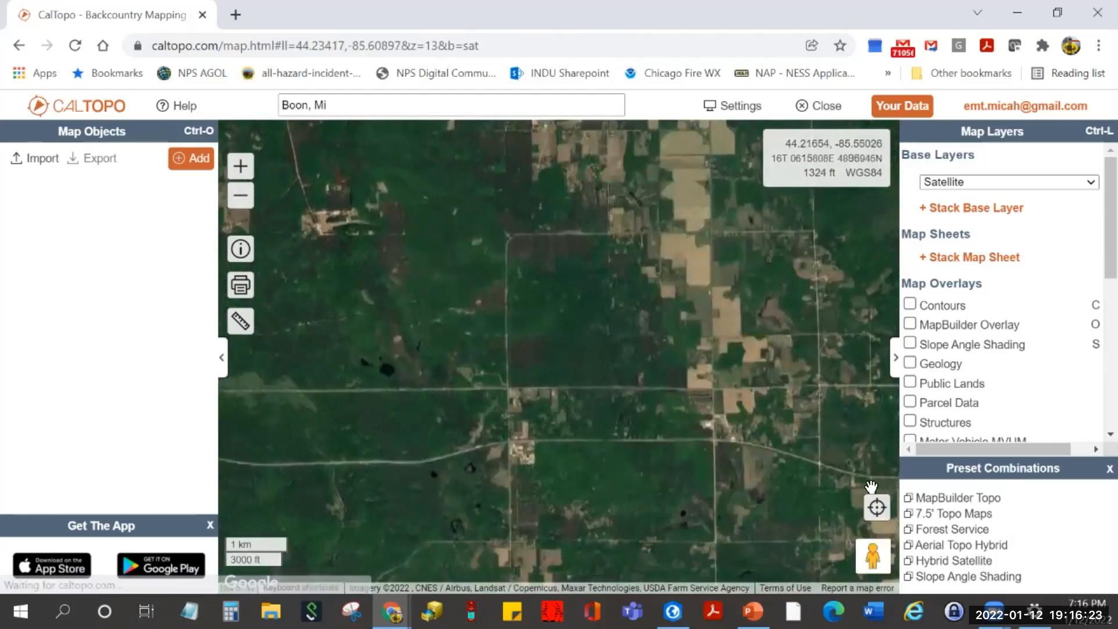
drag(872, 556, 712, 436)
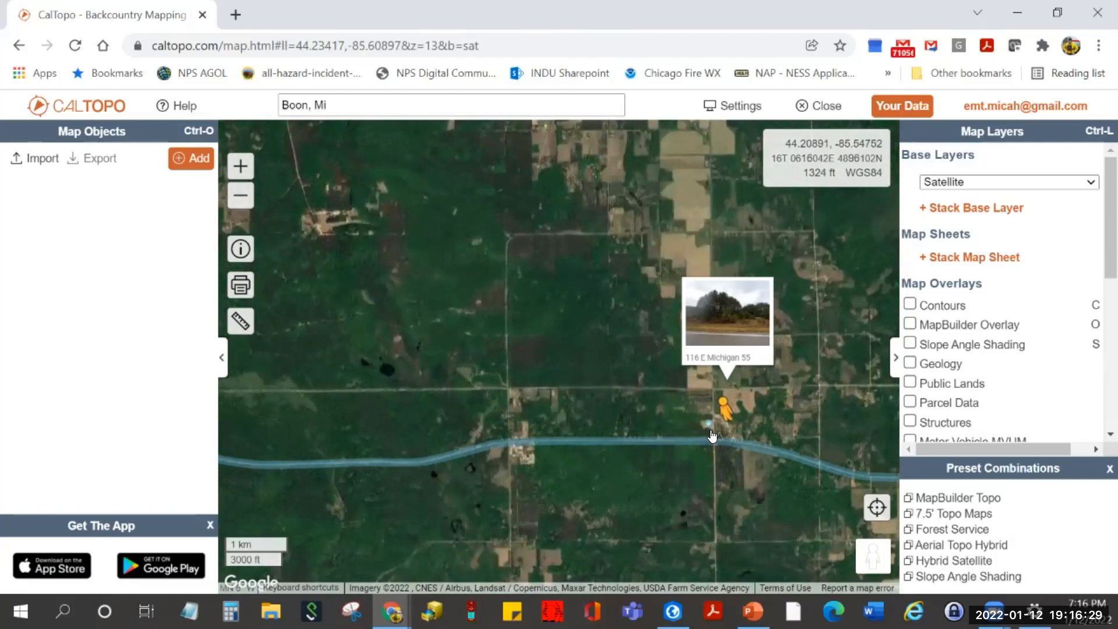
- Enter Street View on the highway south of Boon and face down the road
drag(712, 436, 711, 431)
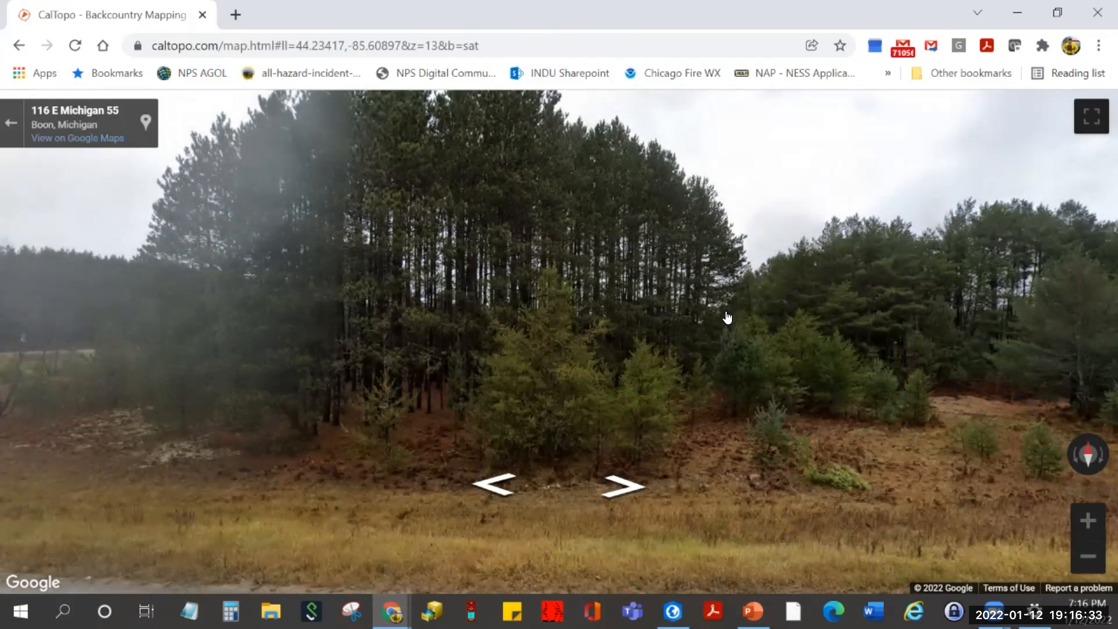
drag(770, 328, 175, 326)
drag(837, 428, 386, 417)
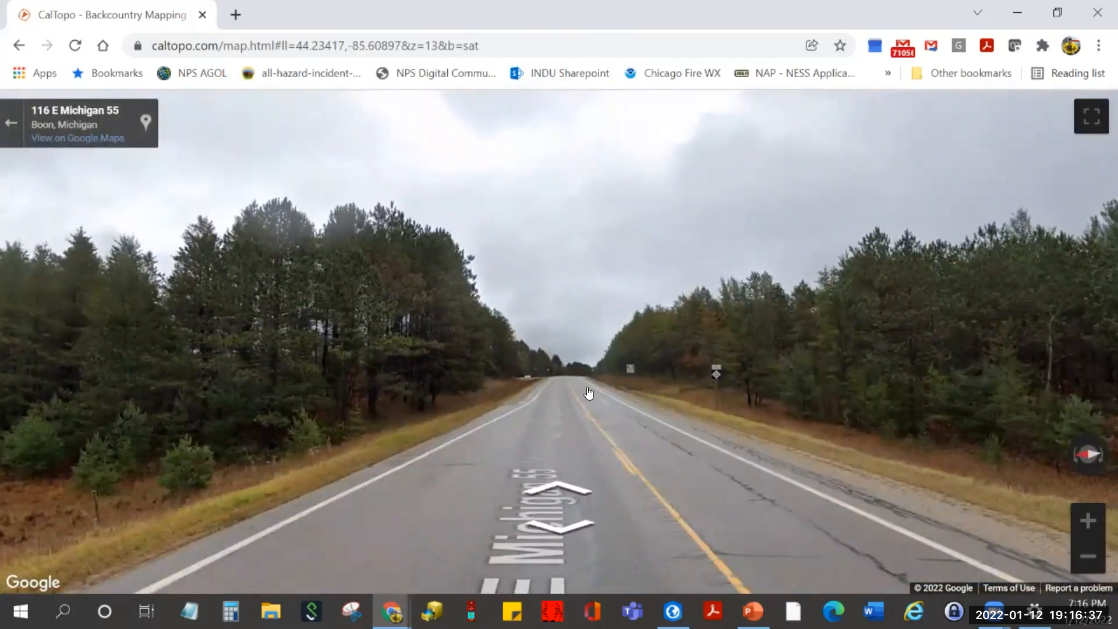
click(565, 377)
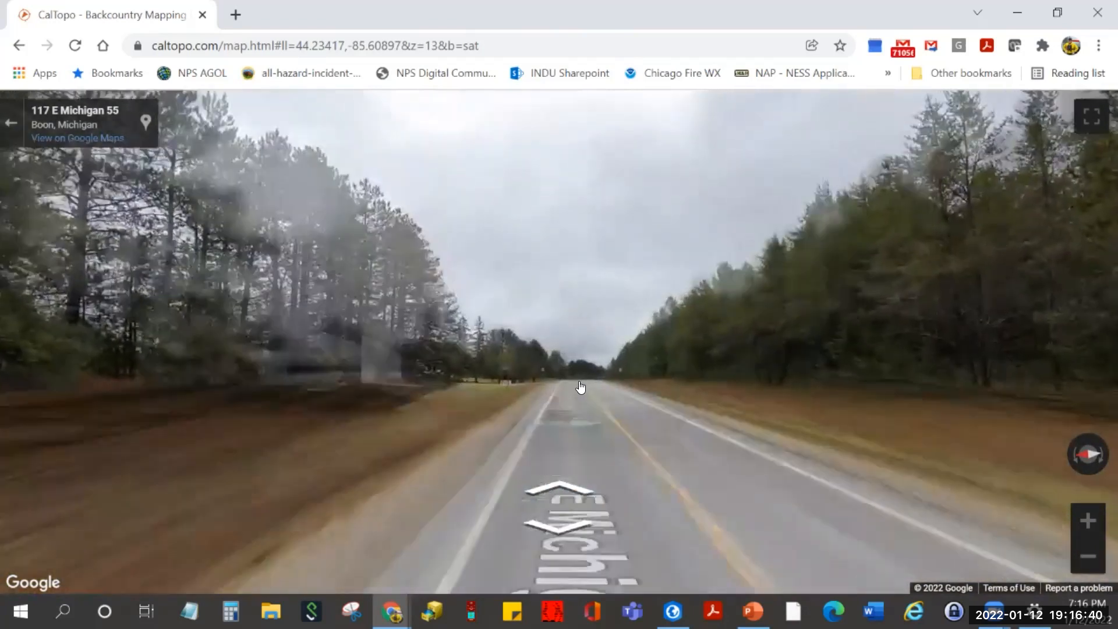
click(580, 386)
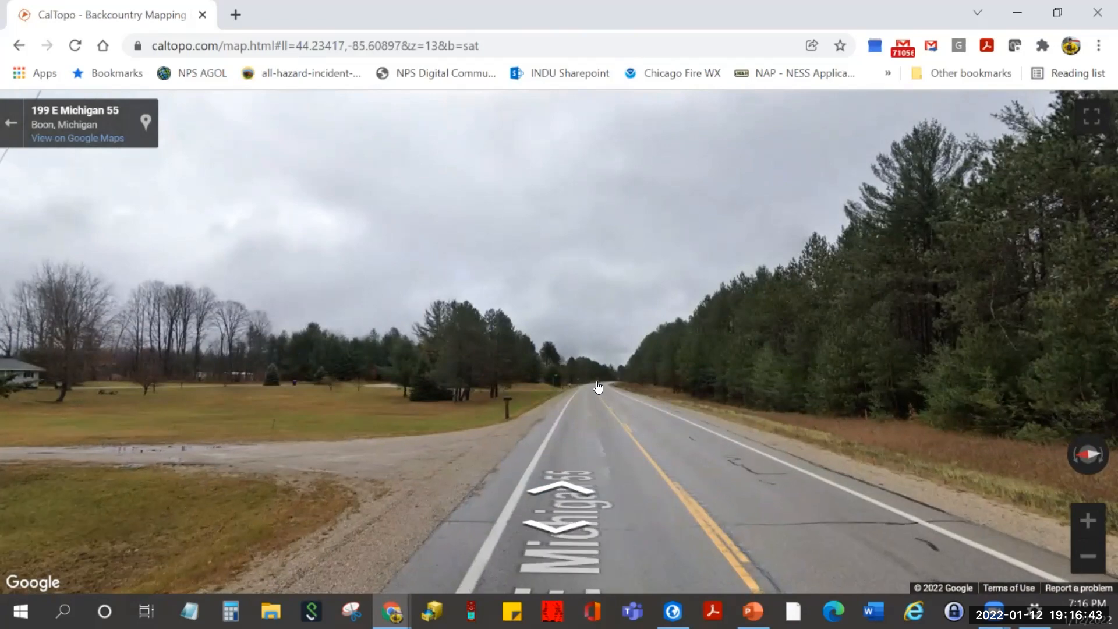
click(610, 387)
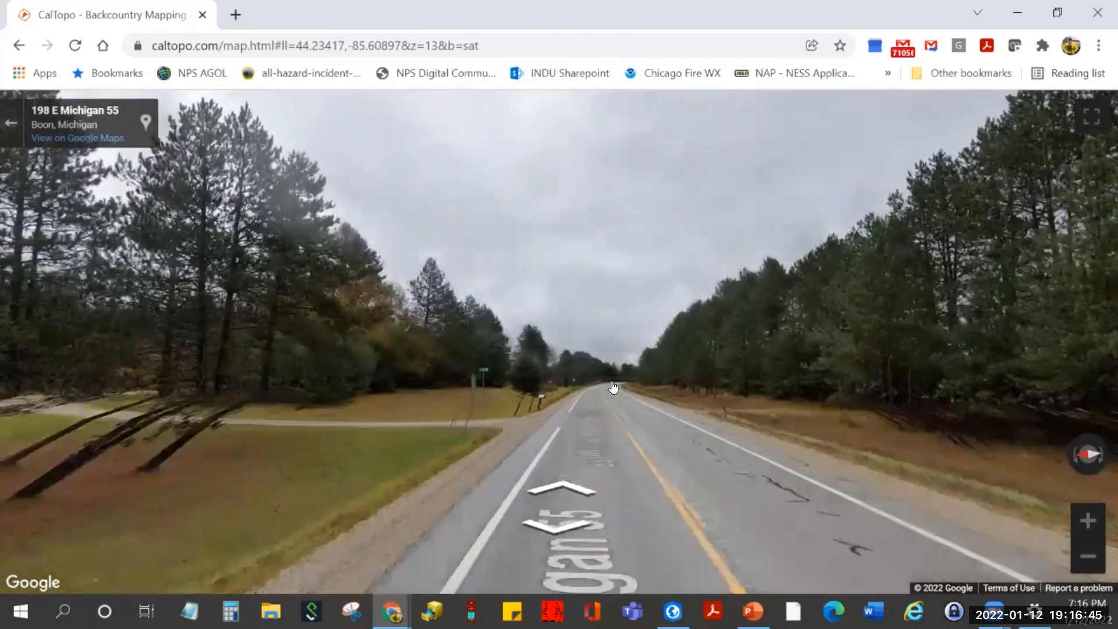
click(614, 386)
click(622, 384)
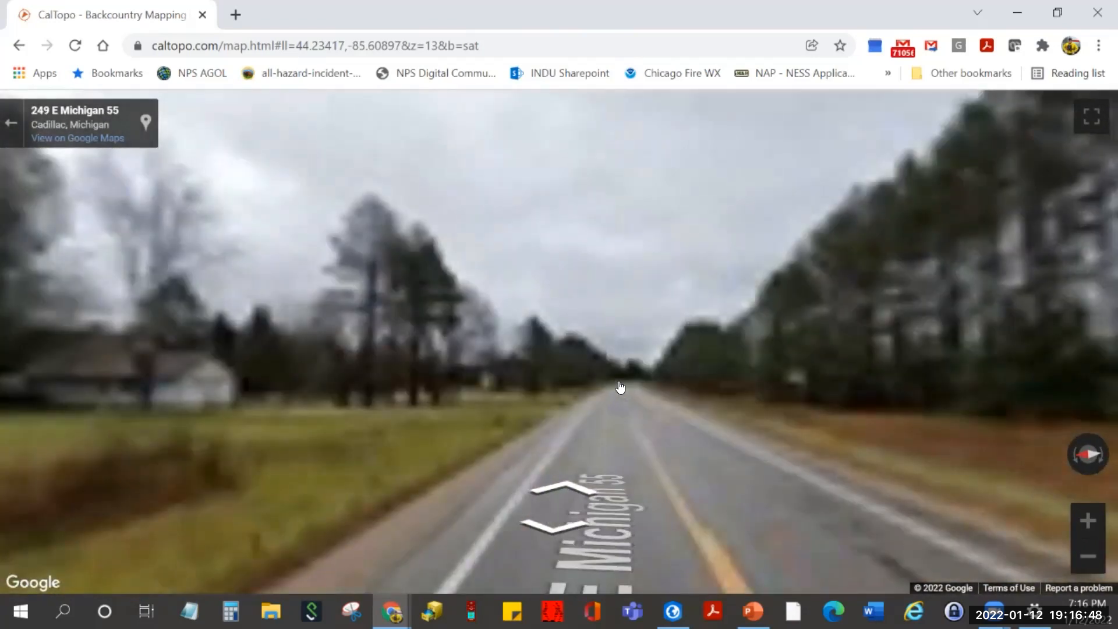
click(630, 387)
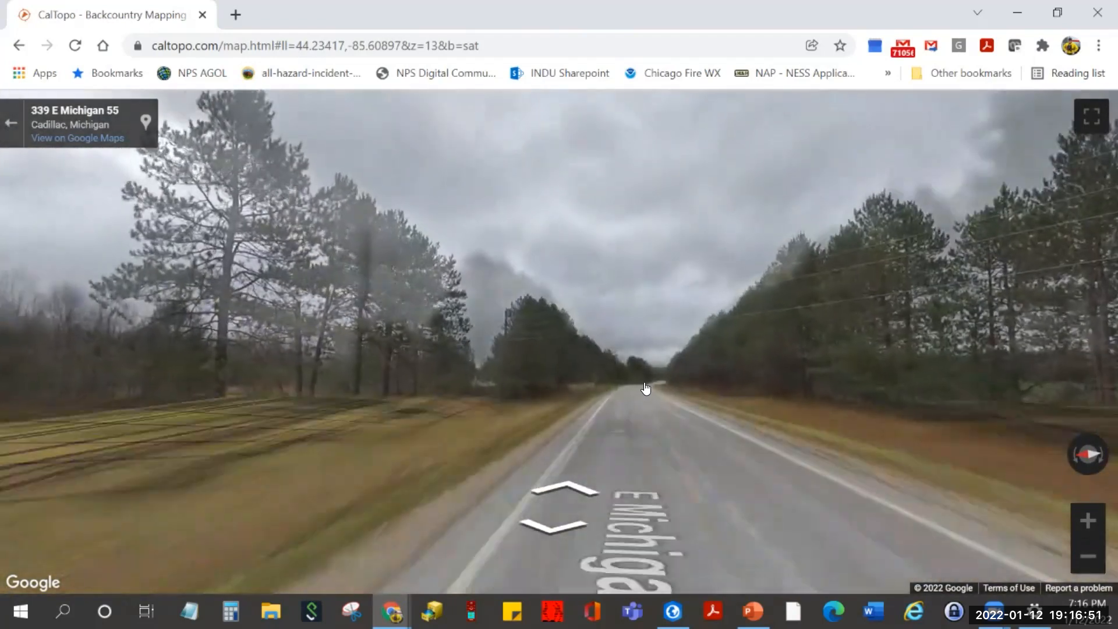
click(647, 387)
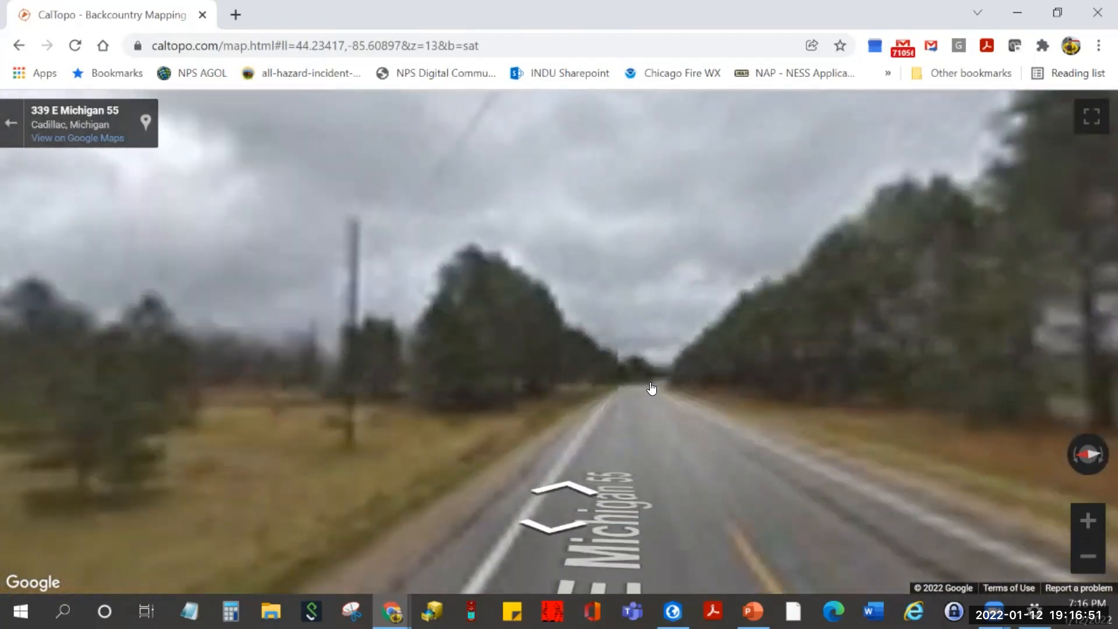
click(661, 389)
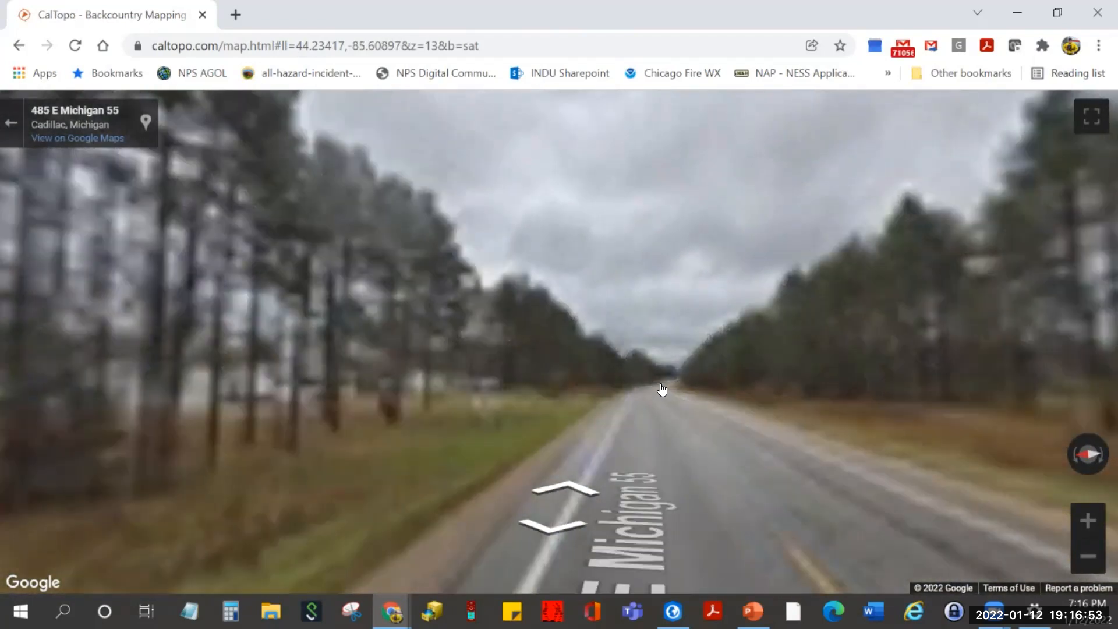
click(664, 389)
click(680, 390)
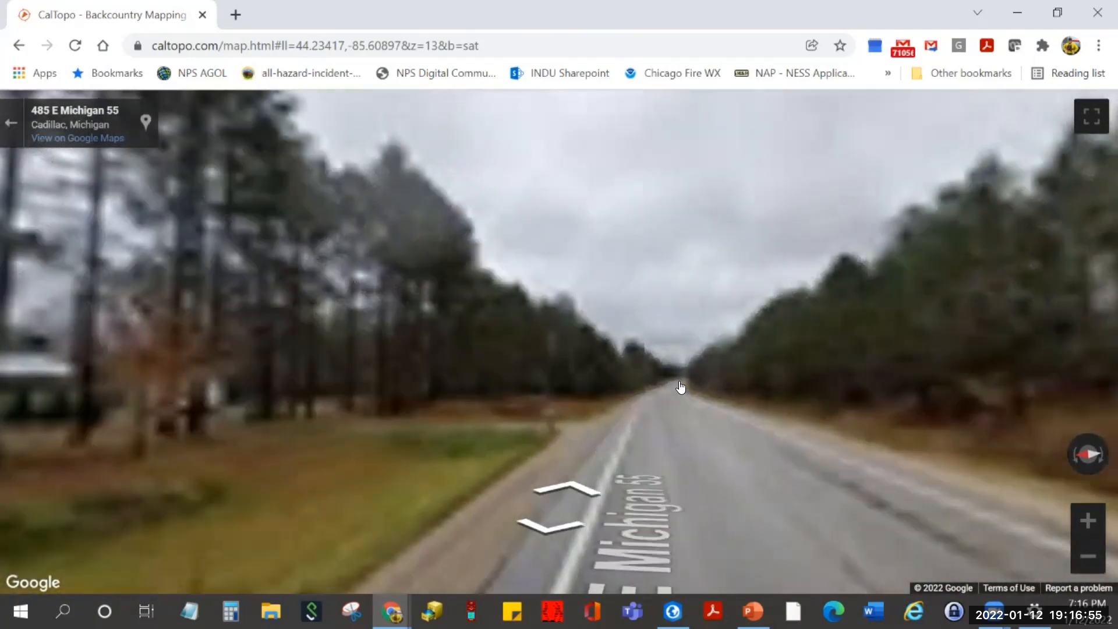
click(680, 386)
click(687, 382)
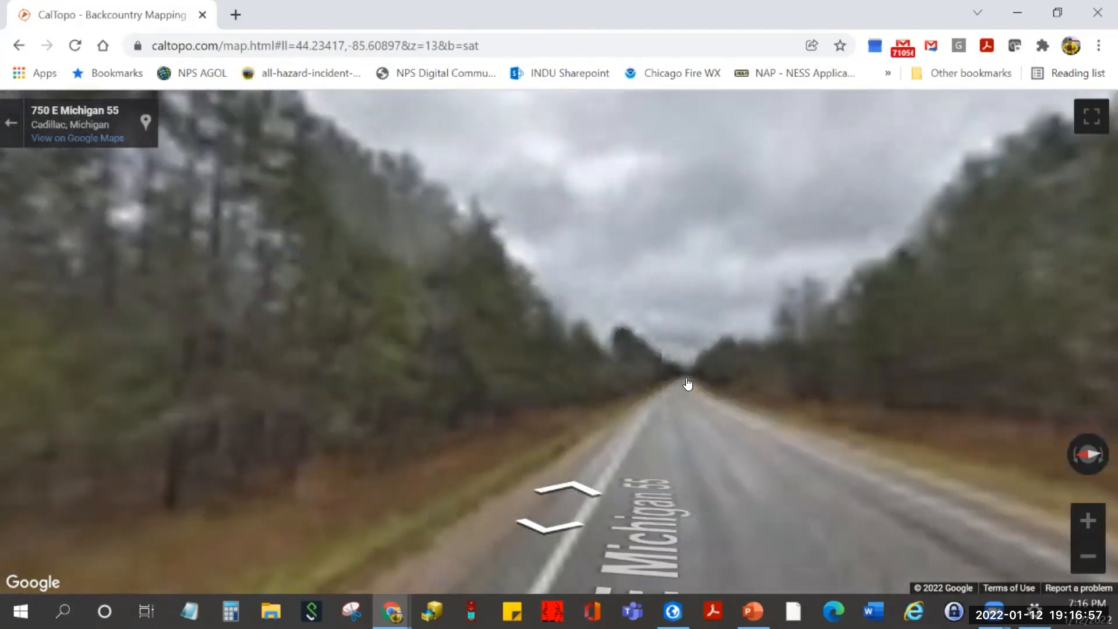
click(687, 382)
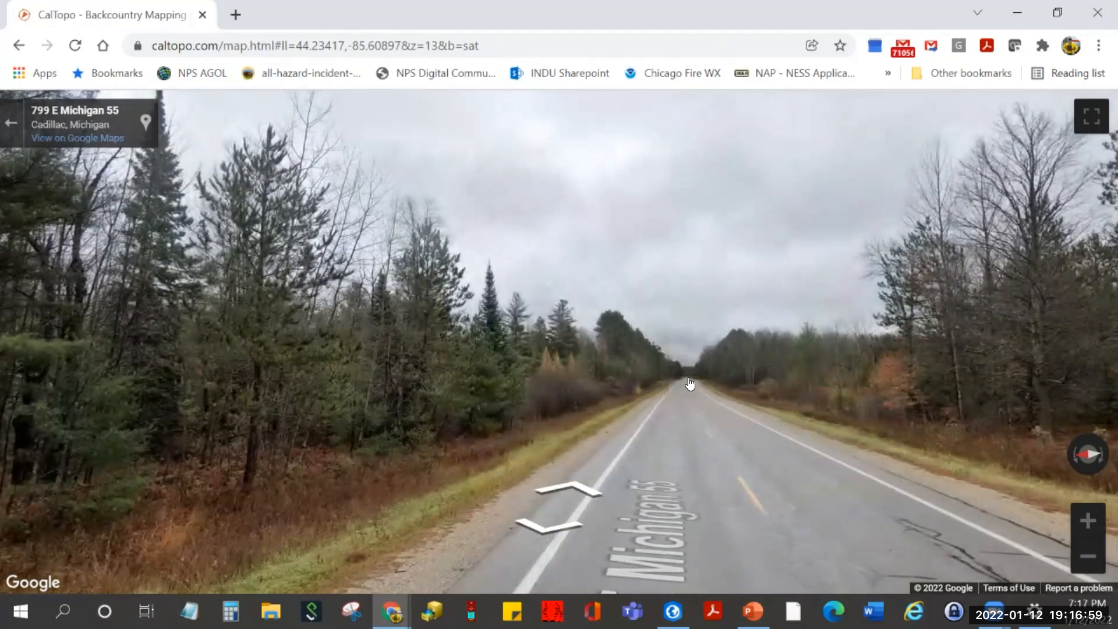
click(690, 382)
click(686, 382)
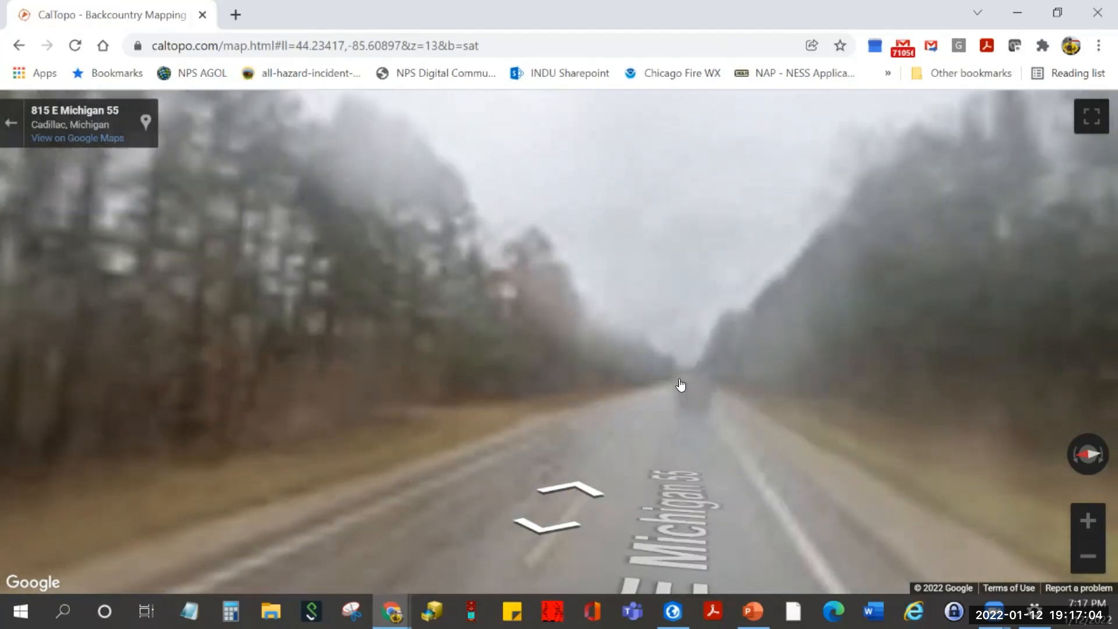
click(680, 382)
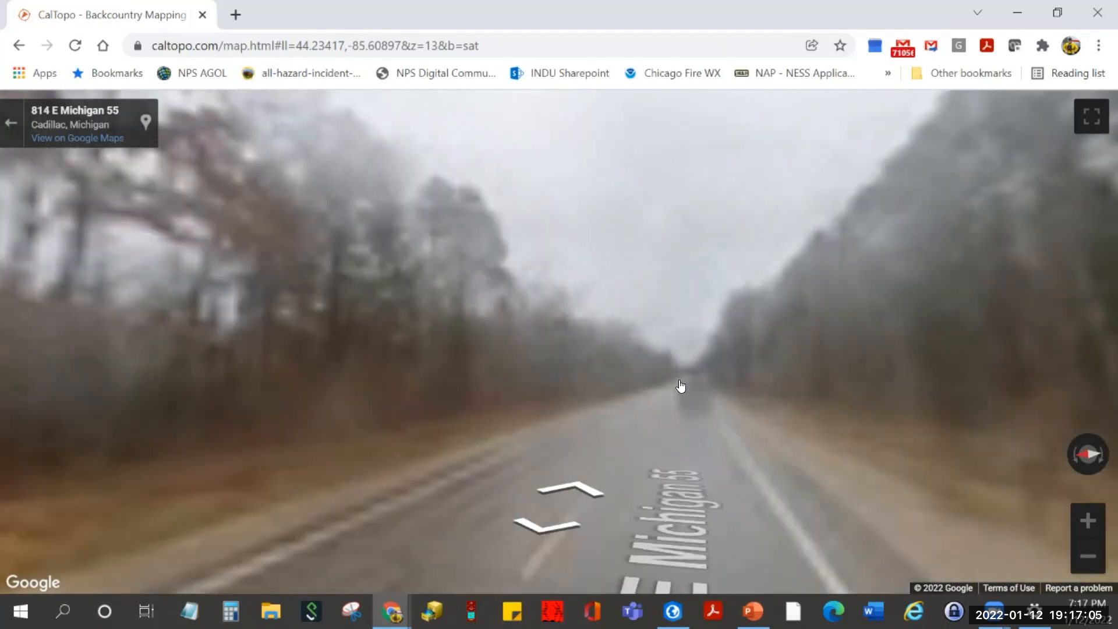
click(679, 383)
click(681, 386)
click(681, 385)
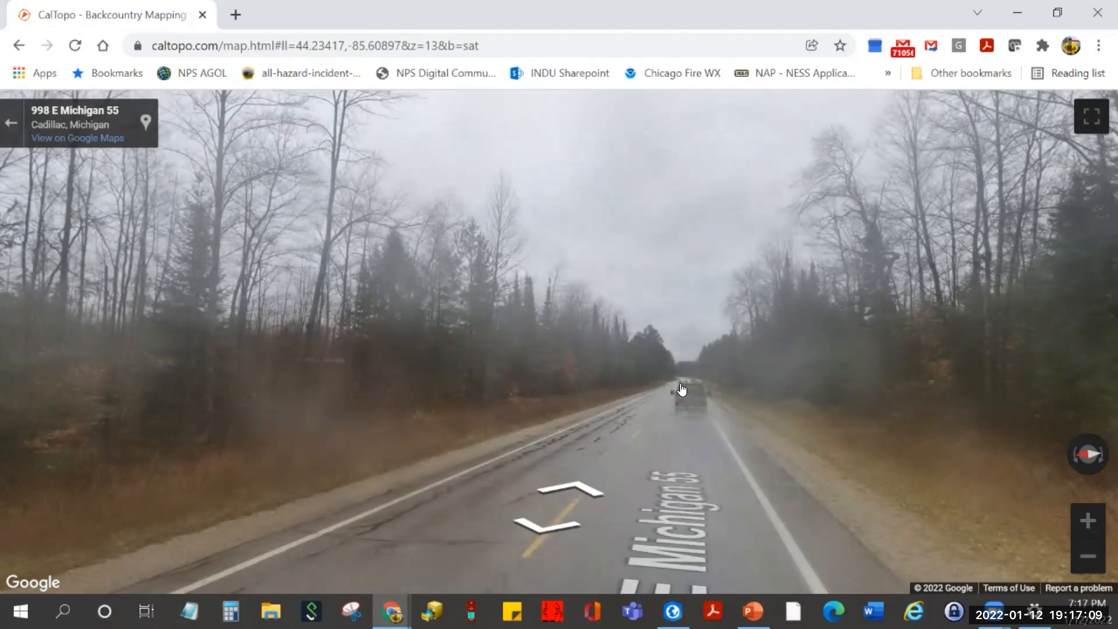
click(681, 388)
click(683, 385)
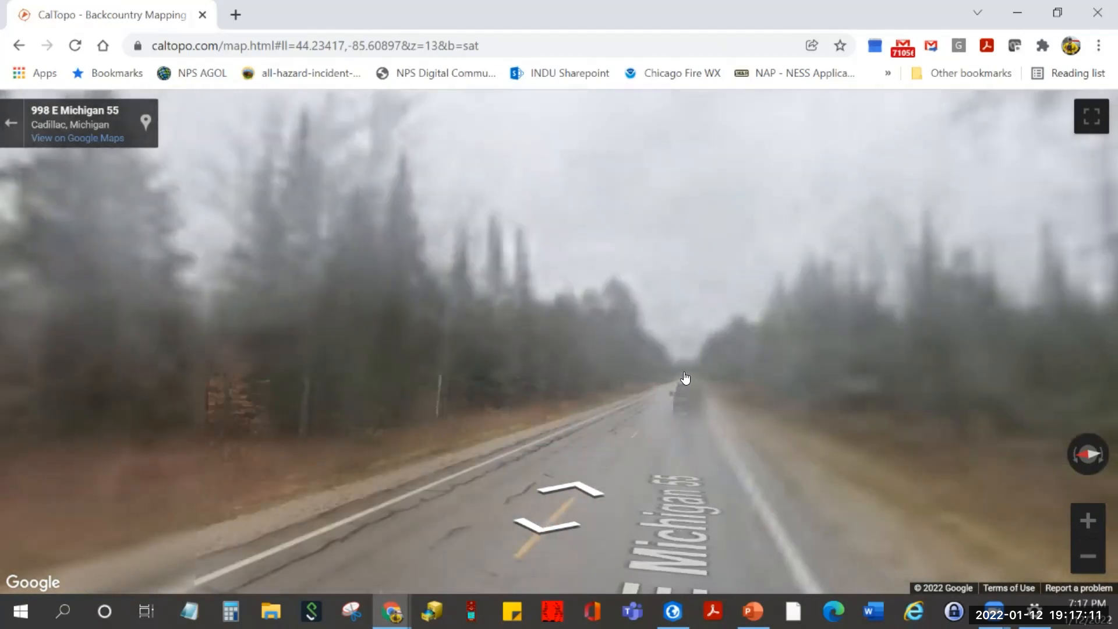
click(685, 383)
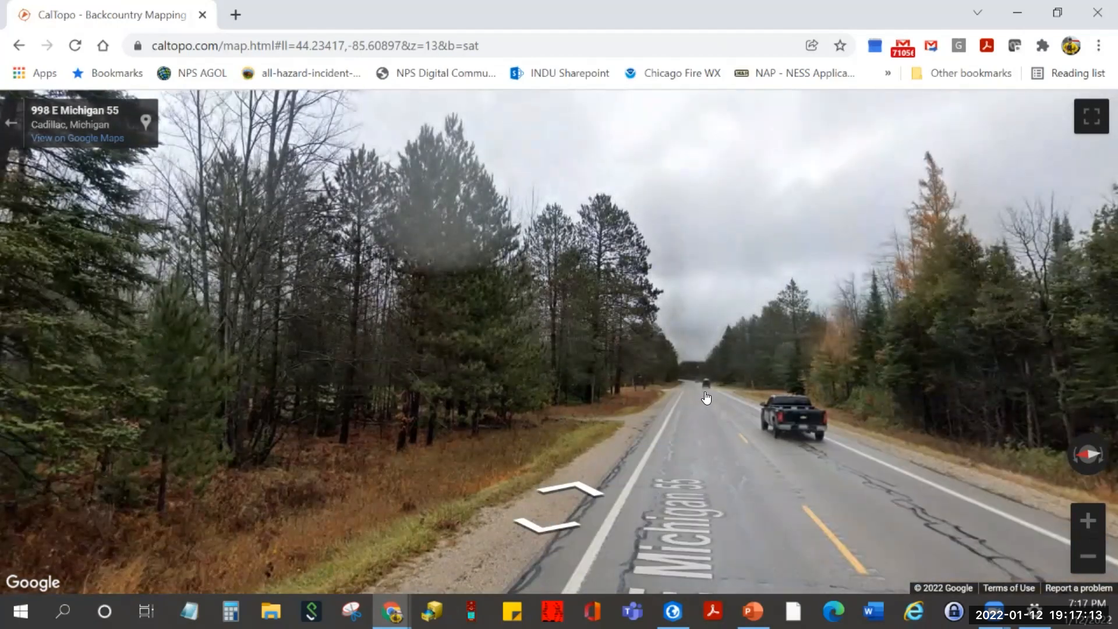
click(706, 397)
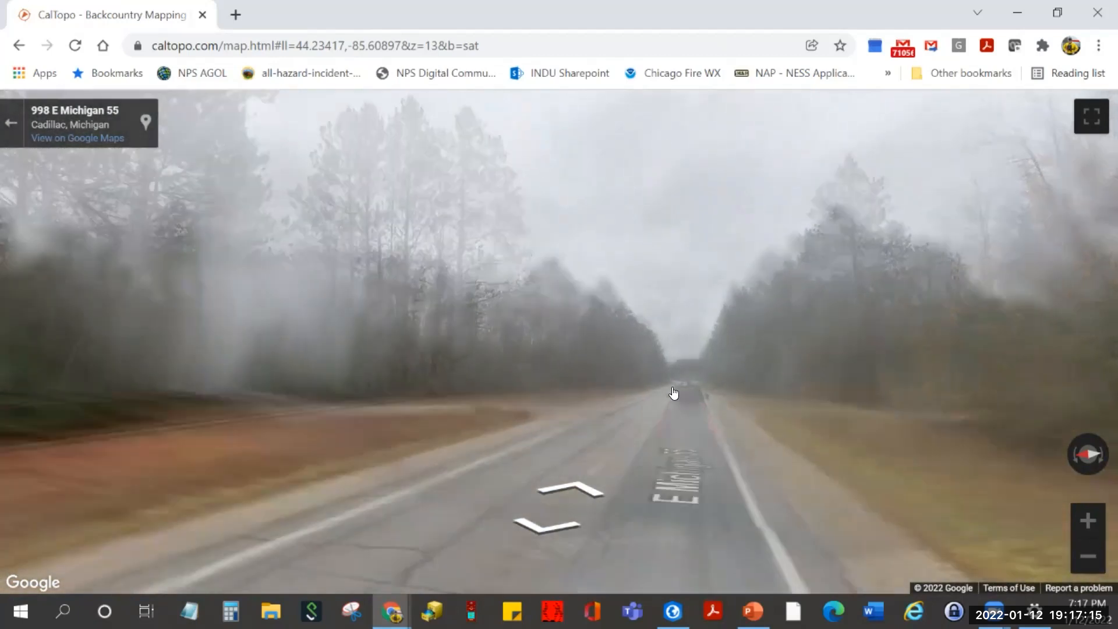
click(676, 389)
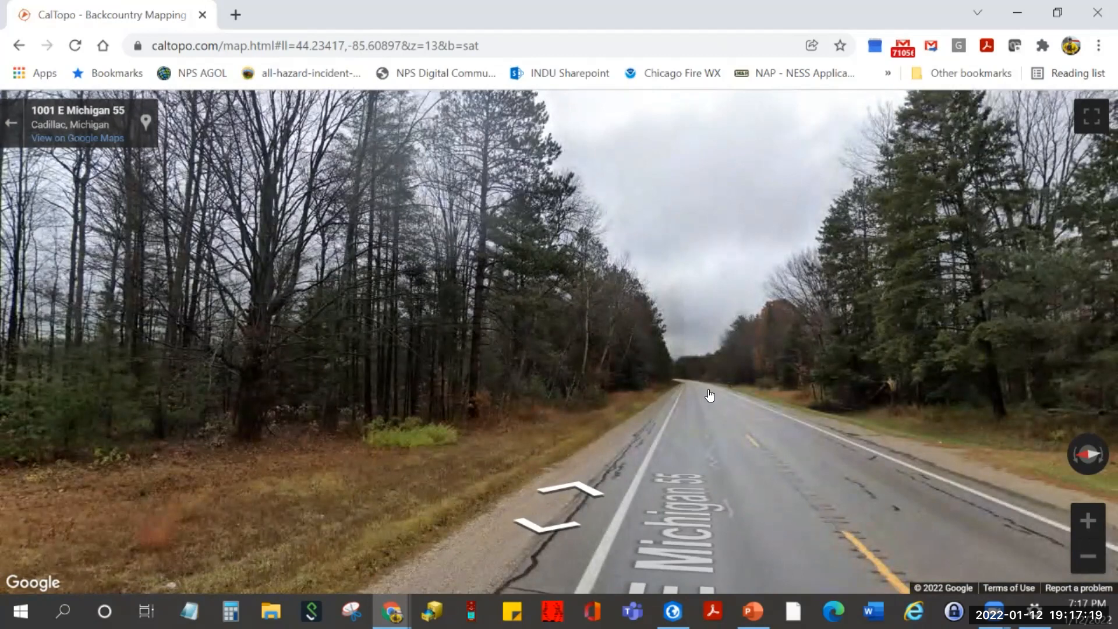
click(710, 395)
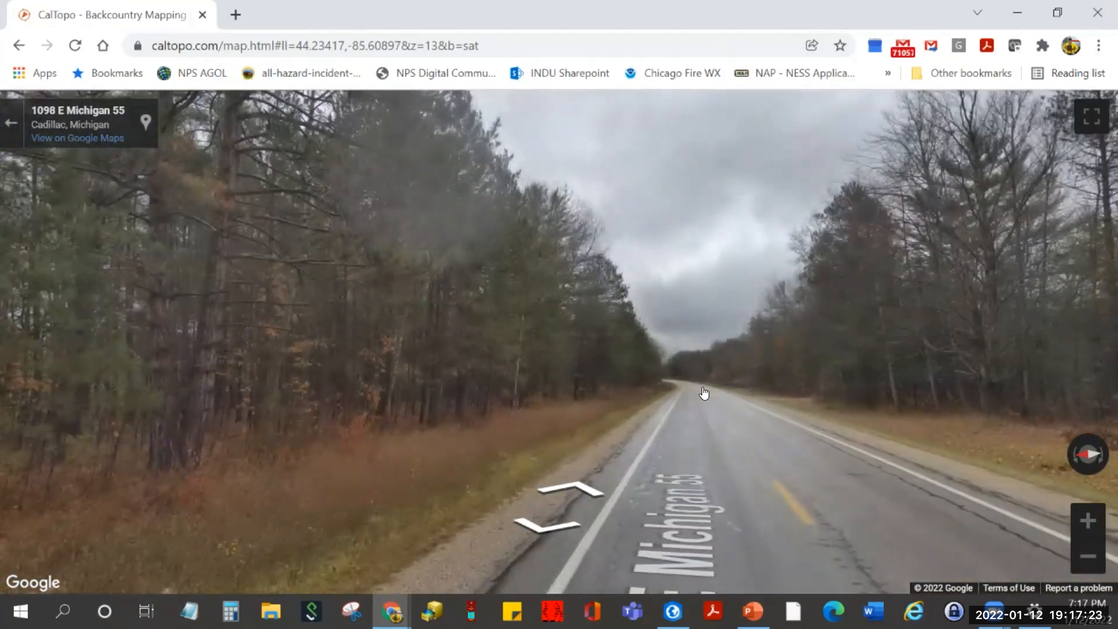
click(704, 393)
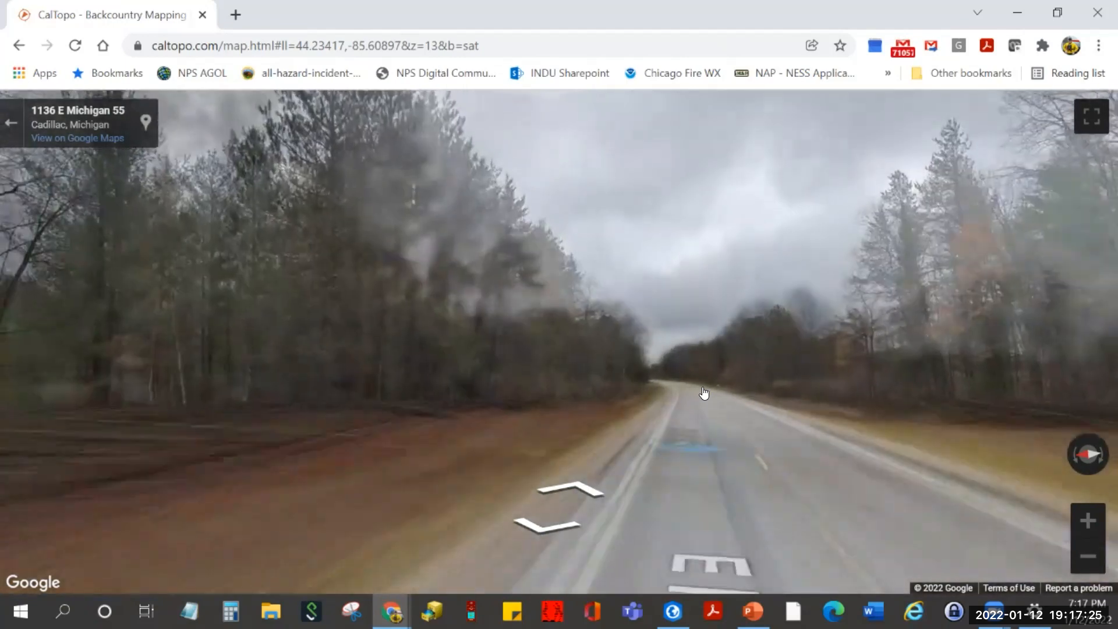
click(704, 393)
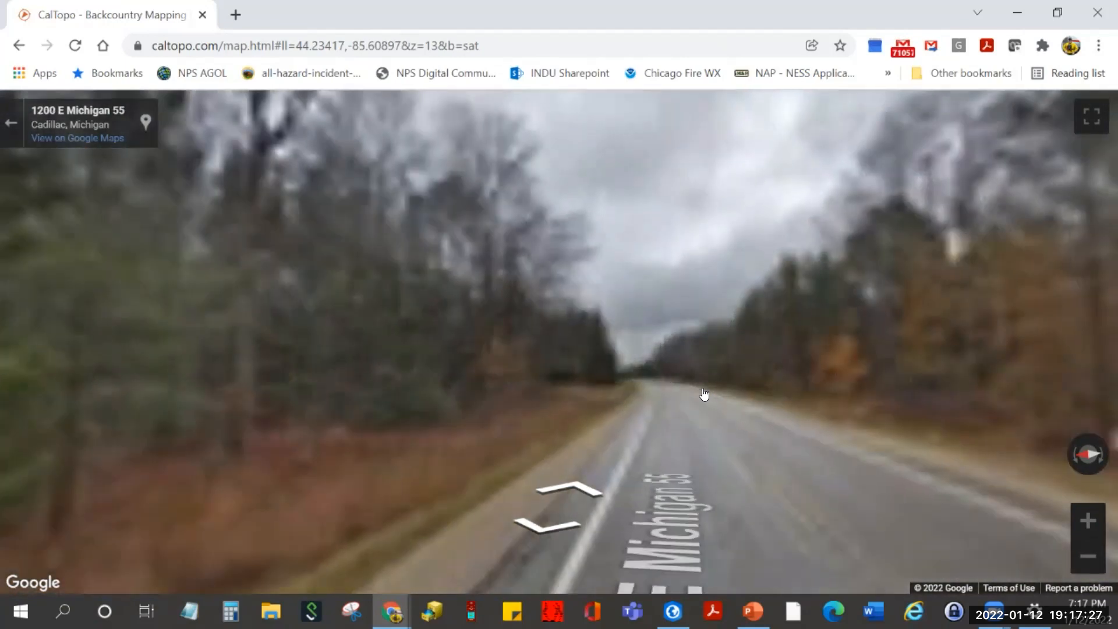
click(704, 393)
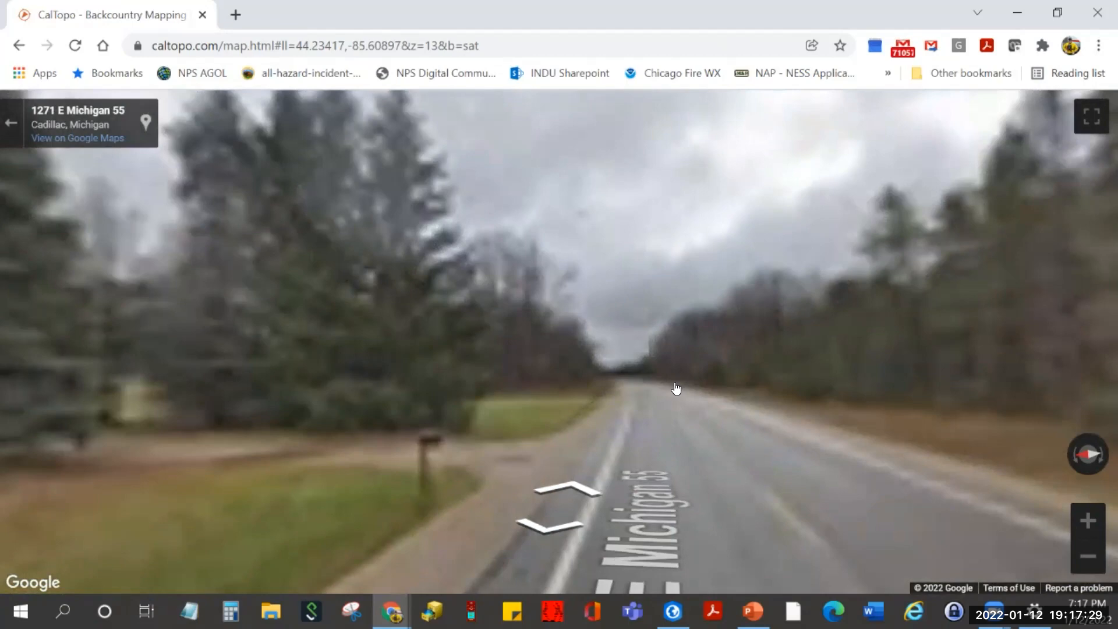
click(675, 389)
drag(335, 373, 1105, 386)
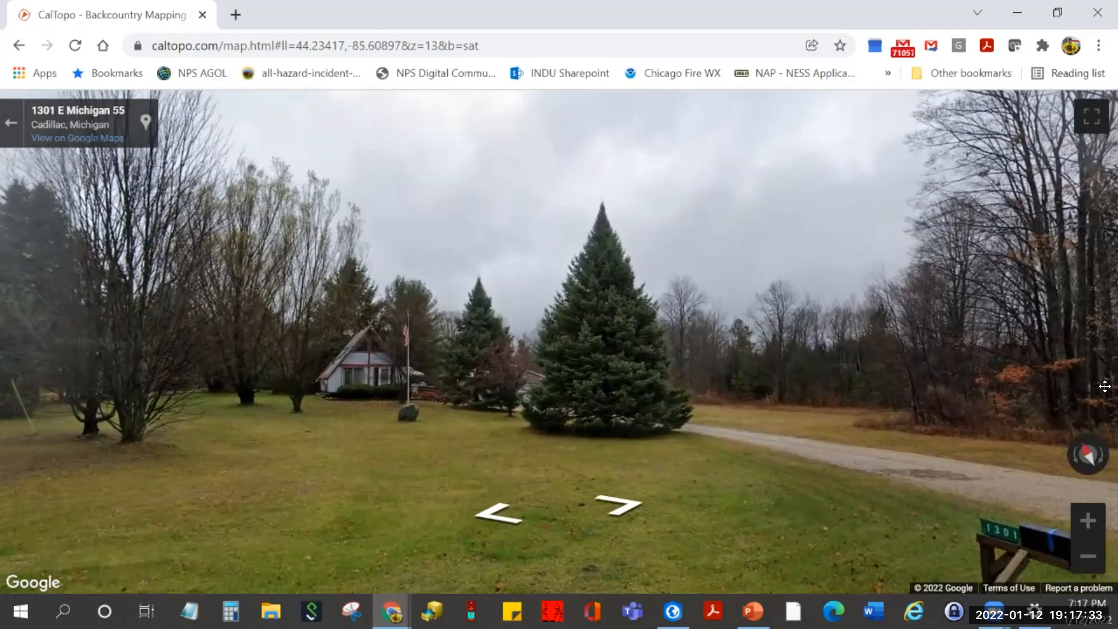
drag(426, 434, 483, 407)
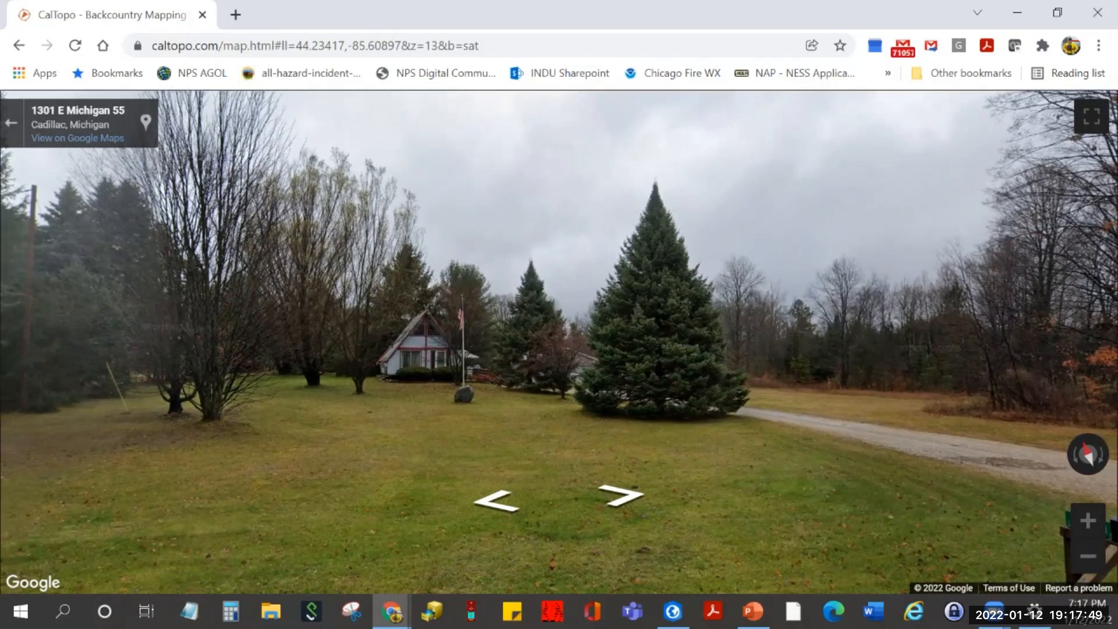
click(10, 124)
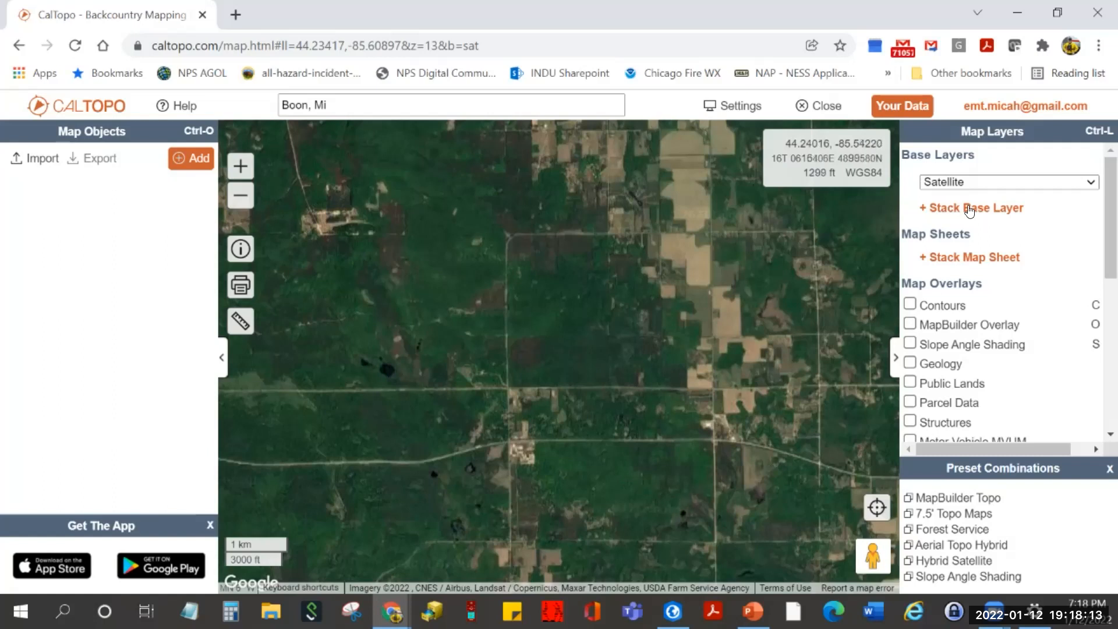
- Try the Terrain base map, then the Google Map base layer
click(967, 181)
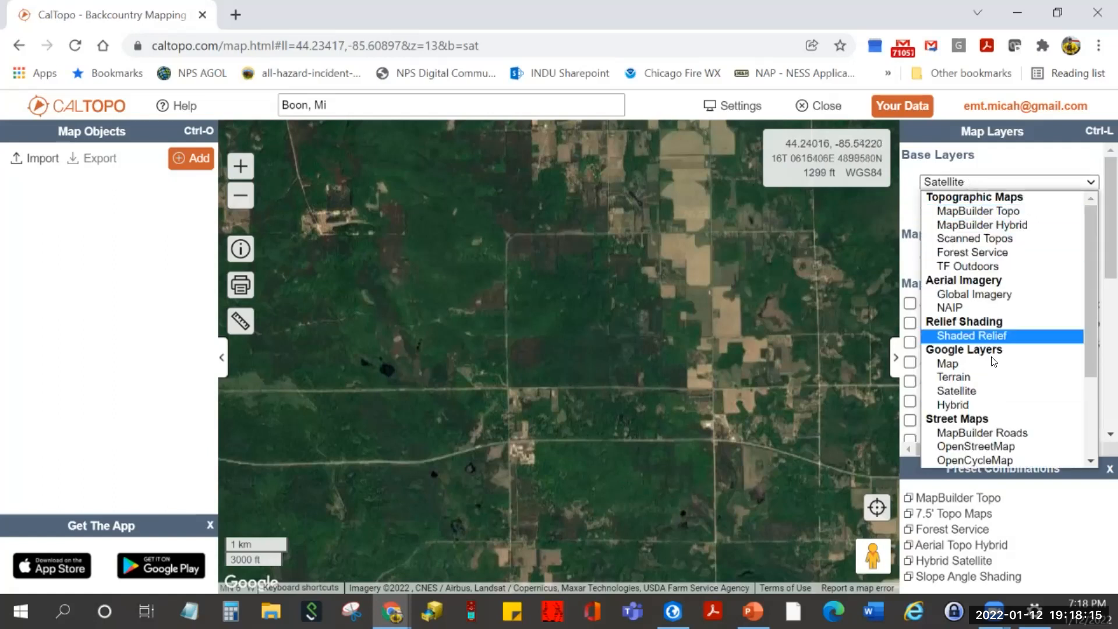
click(990, 377)
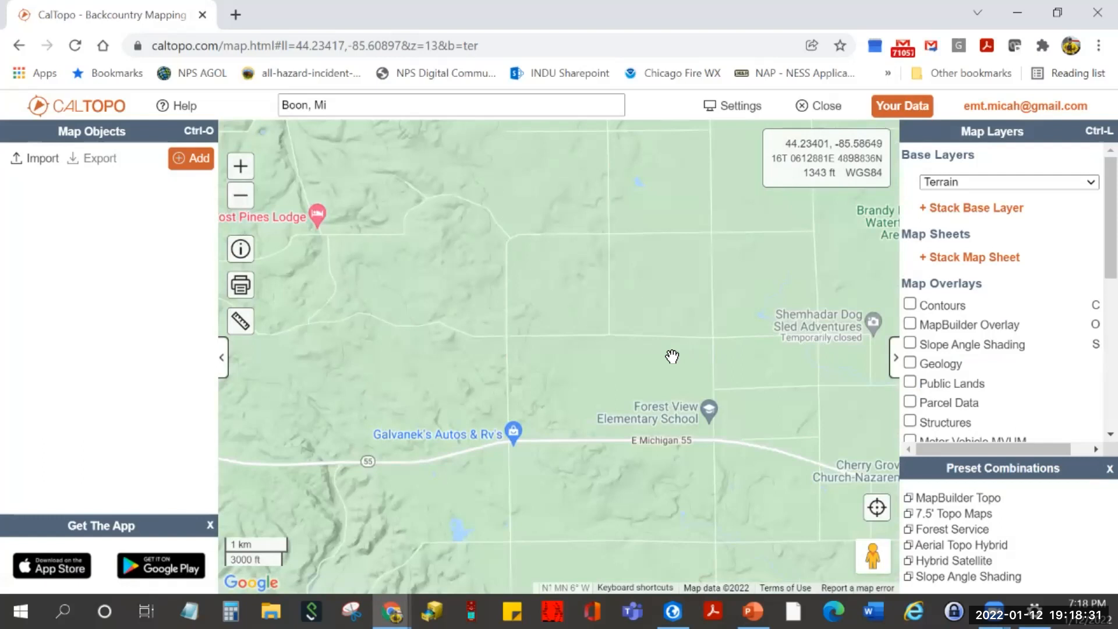
click(1028, 184)
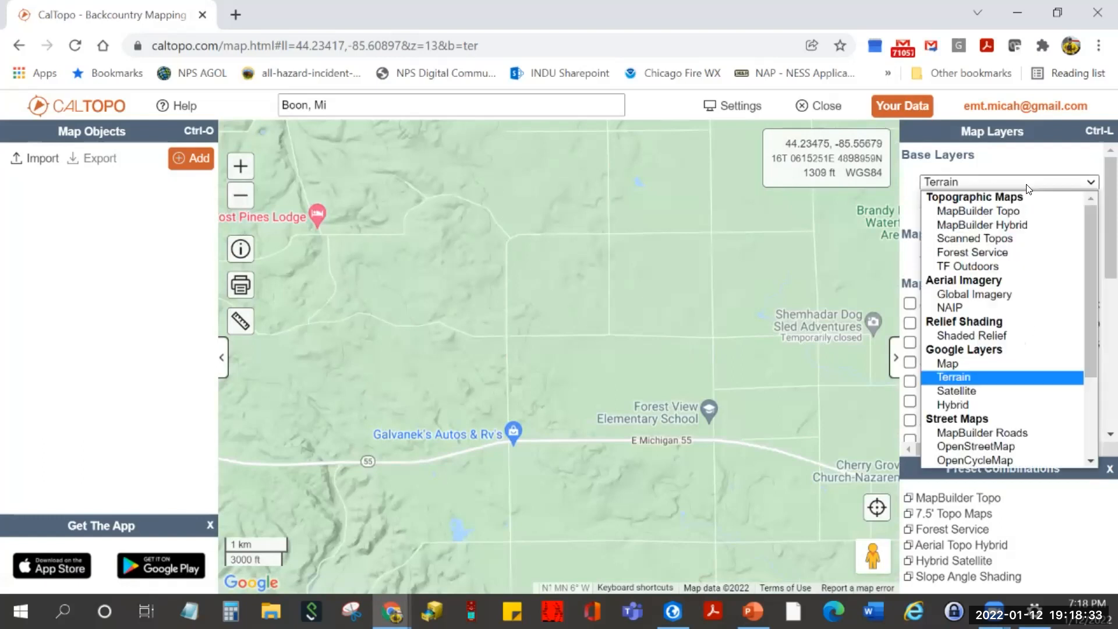
click(1040, 363)
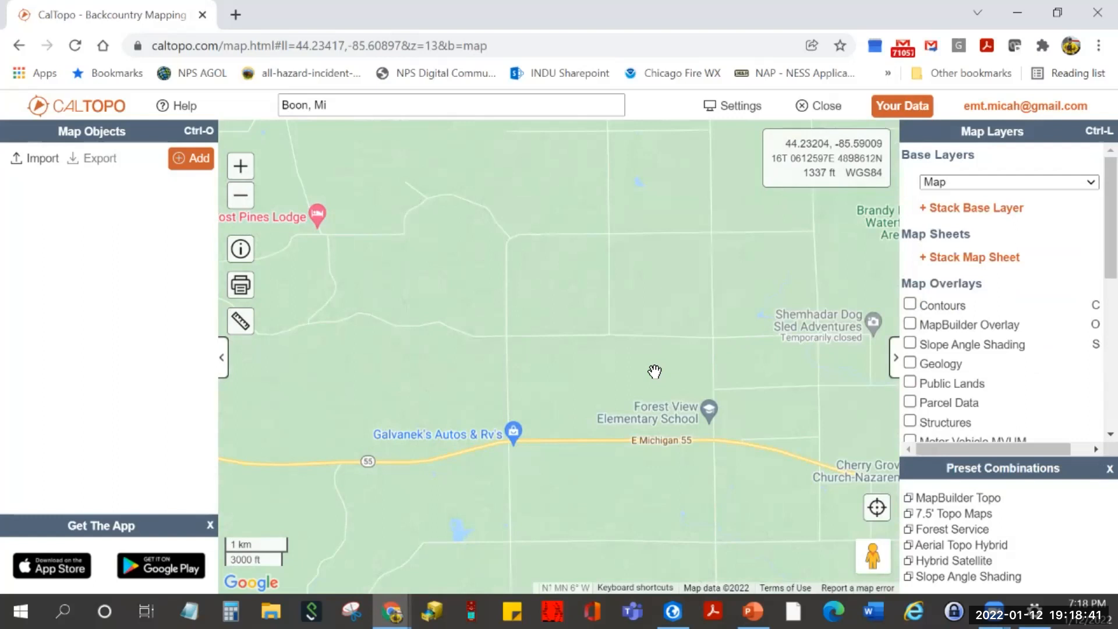
- Zoom in, centre E Michigan 55, and switch the base map to MapBuilder Hybrid
scroll(654, 371, up, 1)
drag(654, 396, 499, 311)
click(1004, 182)
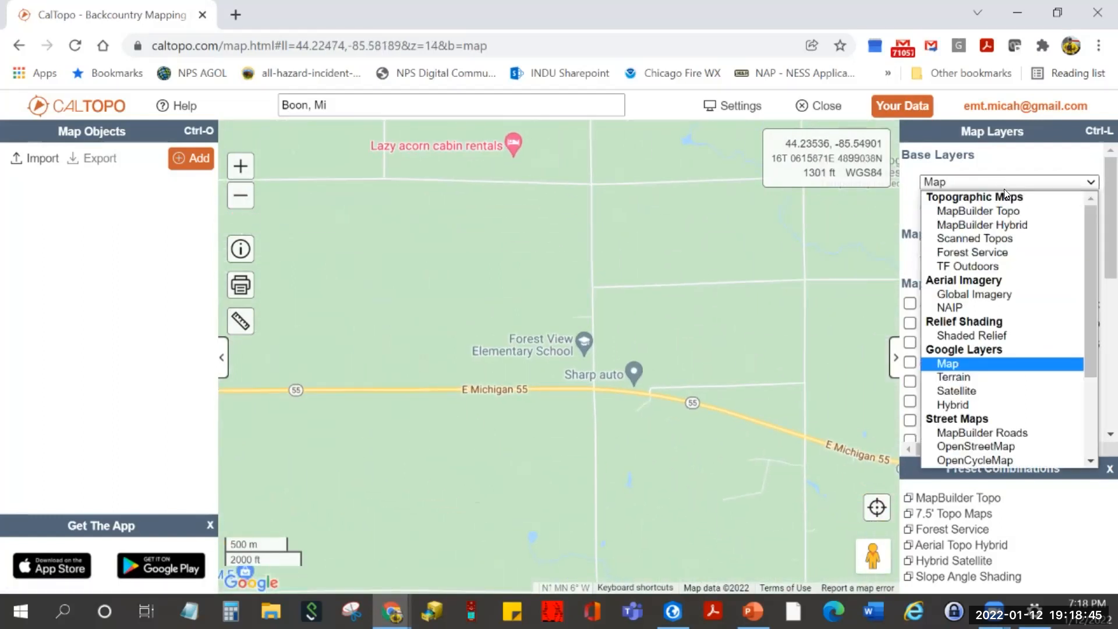
click(1012, 225)
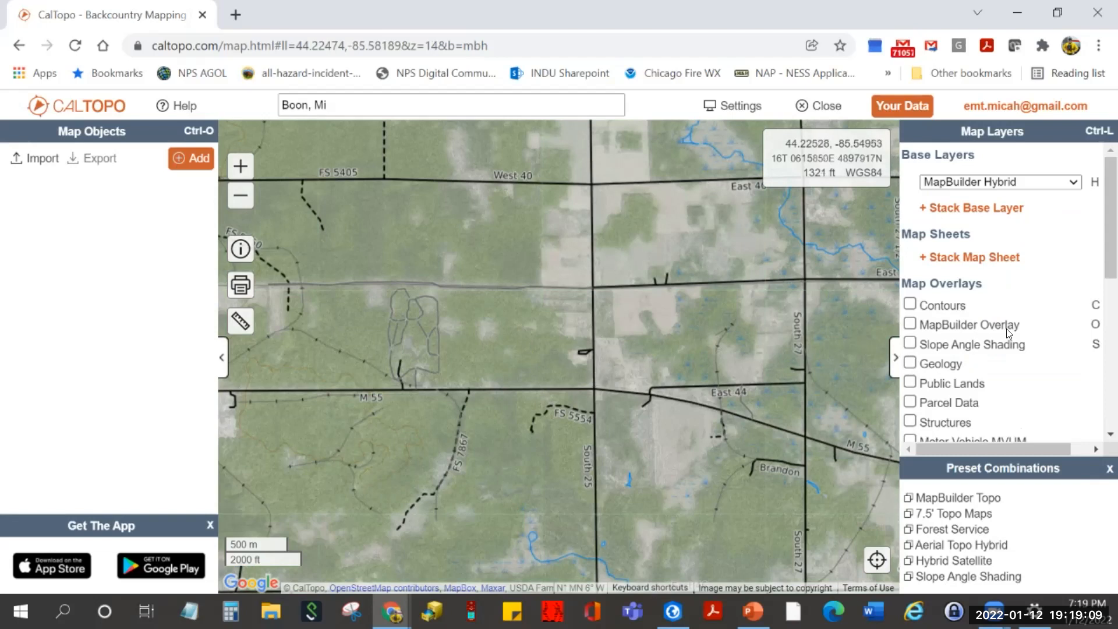
- Make MapBuilder Topo the base map and pan to another area
click(1057, 183)
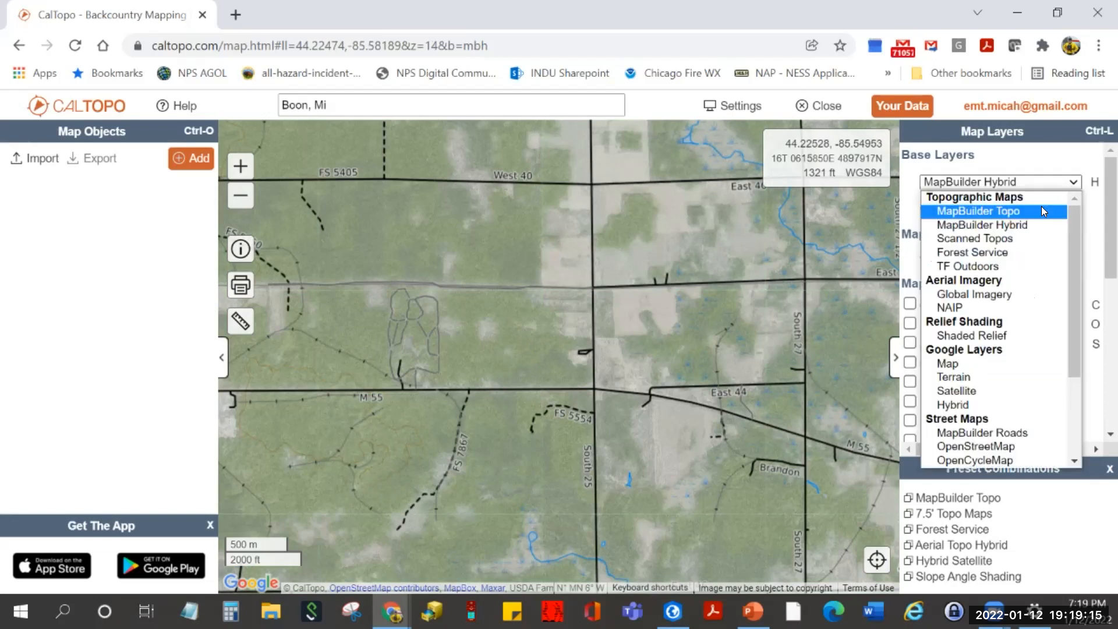
click(1044, 210)
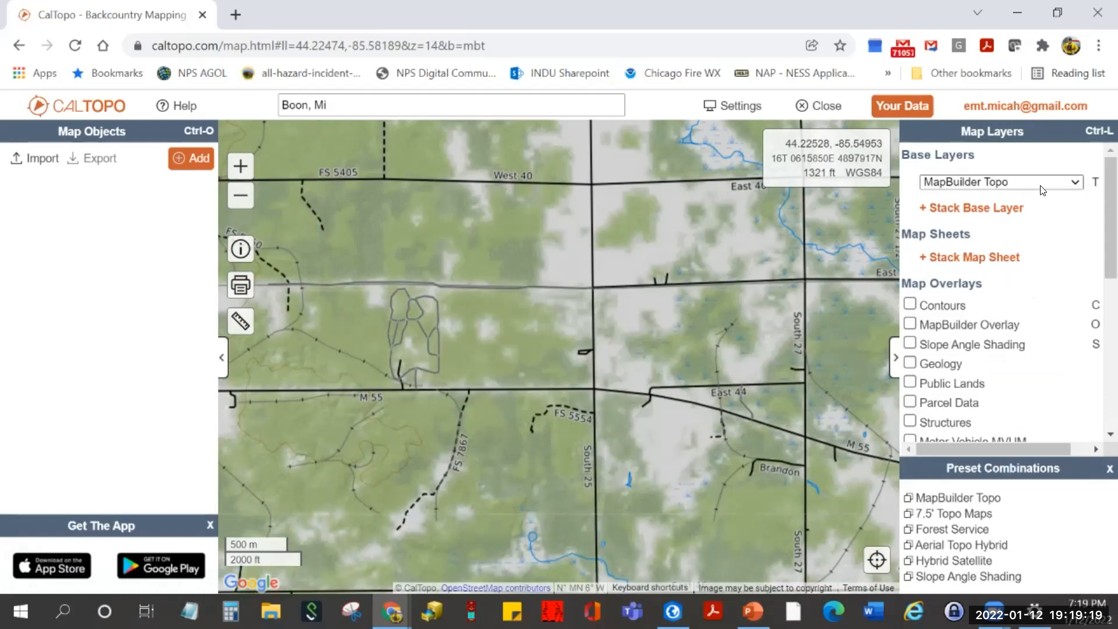
scroll(710, 363, down, 3)
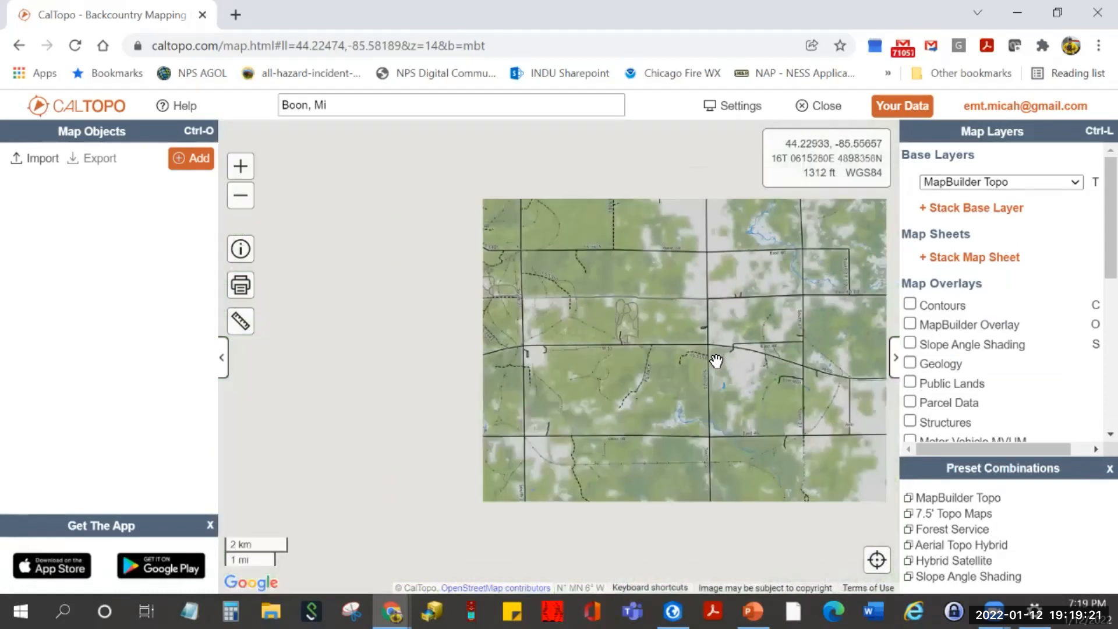
drag(706, 366, 623, 379)
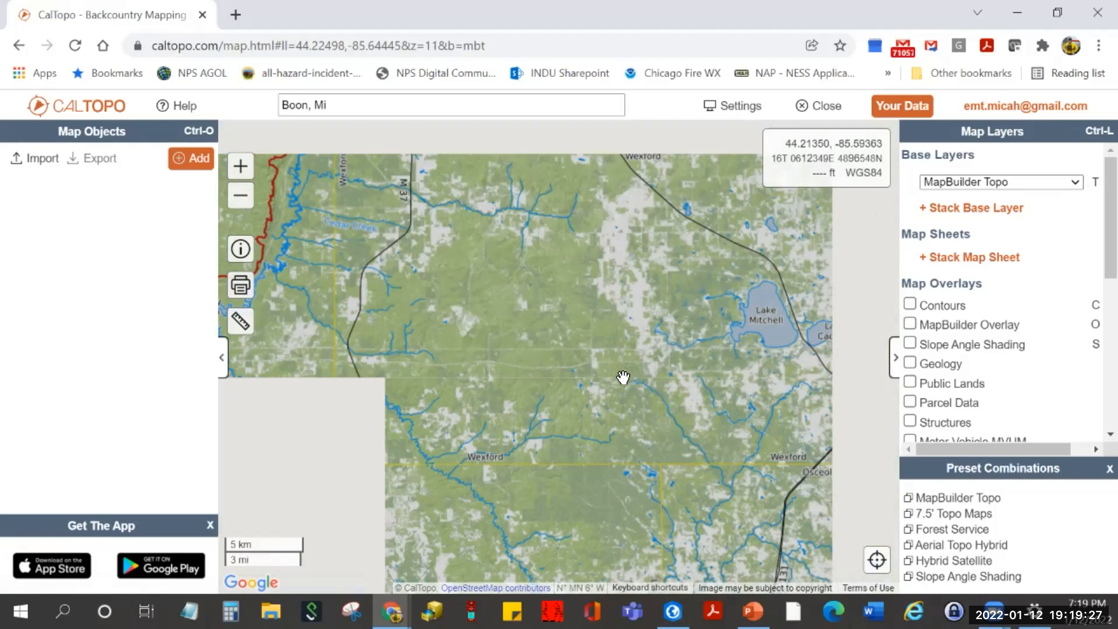
- Search for 'mount washington' and zoom out one level around the summit
click(347, 107)
drag(347, 108, 267, 106)
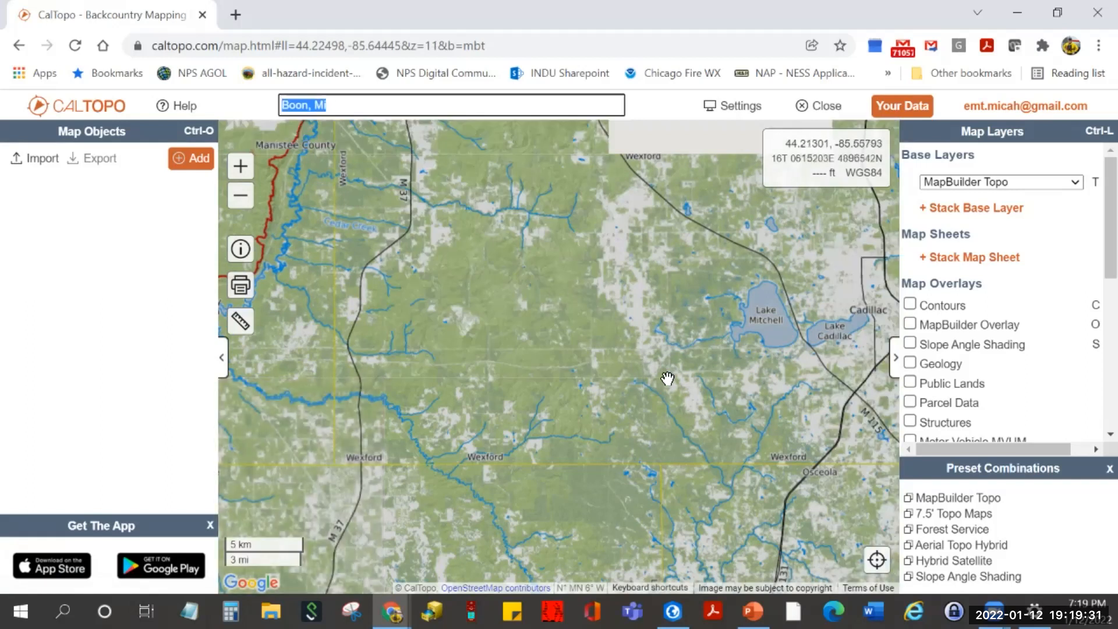
text(oun)
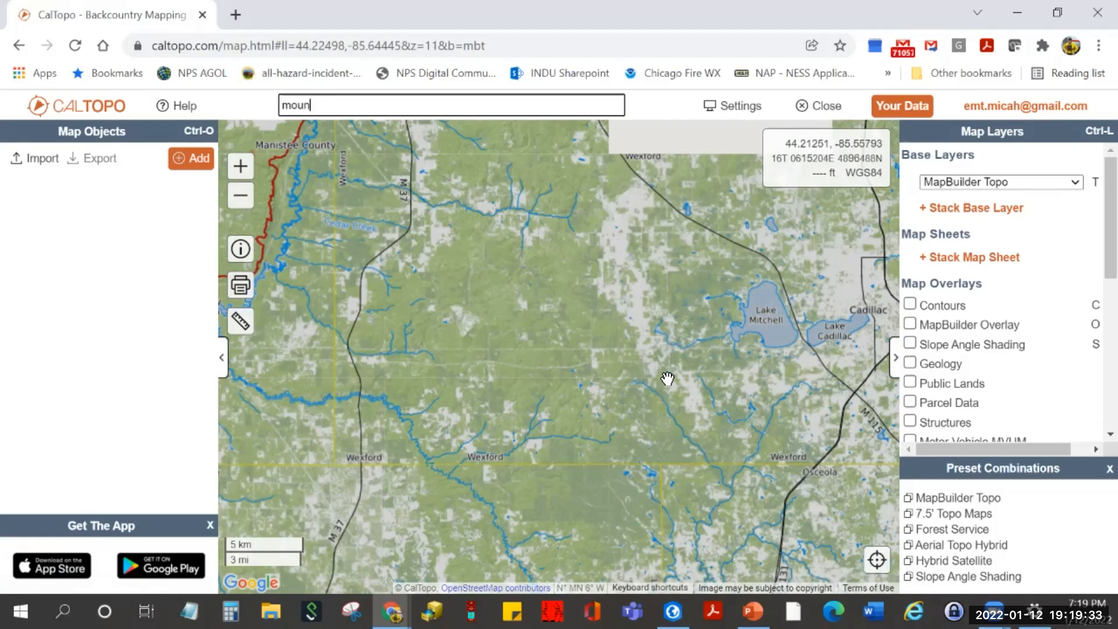
text(t washington)
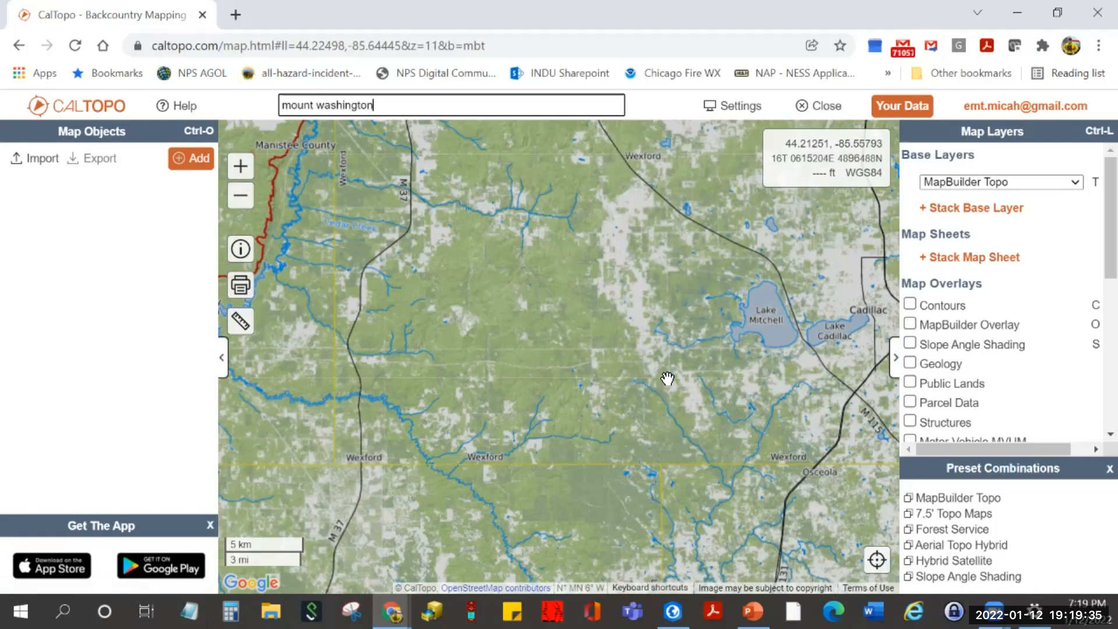
key(Return)
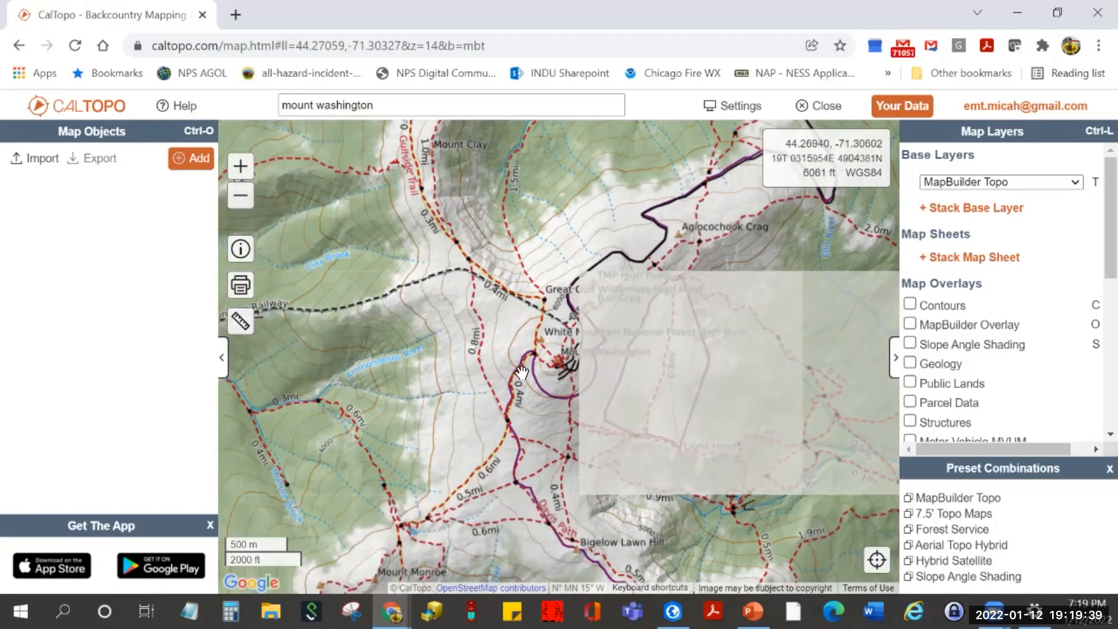
scroll(543, 383, down, 1)
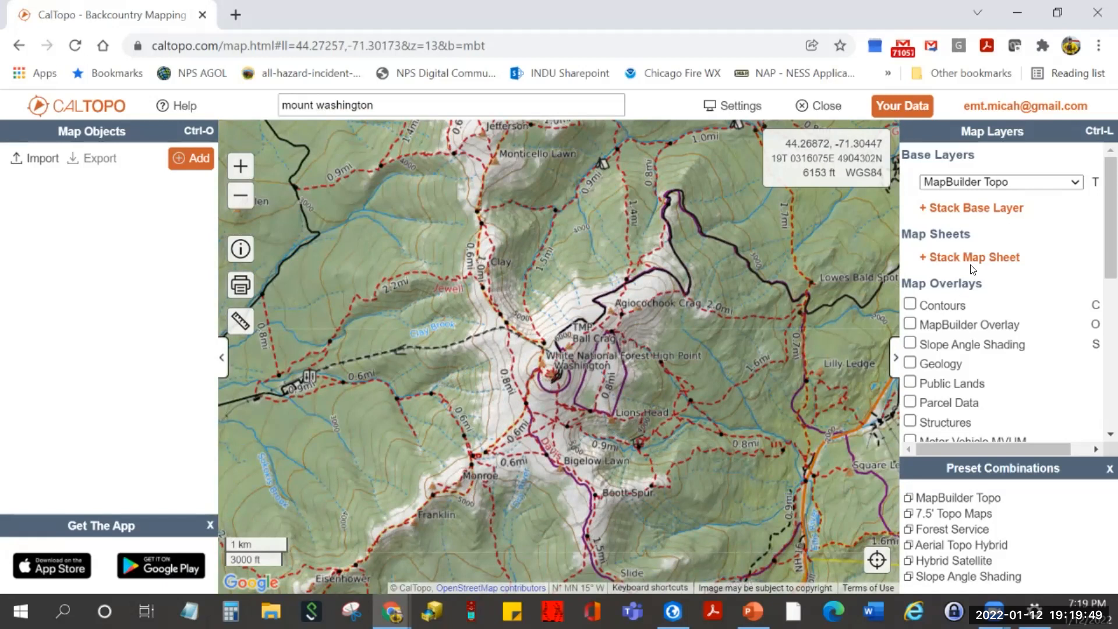
- Stack a Shaded Relief layer over MapBuilder Topo and lower its opacity to about 27%
click(958, 212)
click(1015, 210)
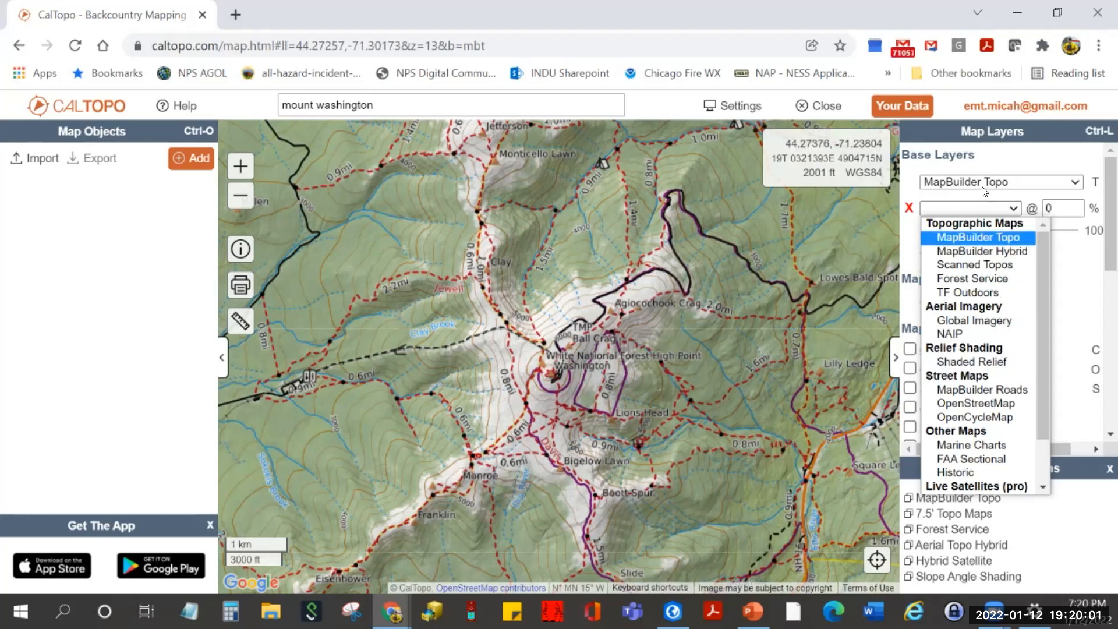
click(948, 181)
click(909, 207)
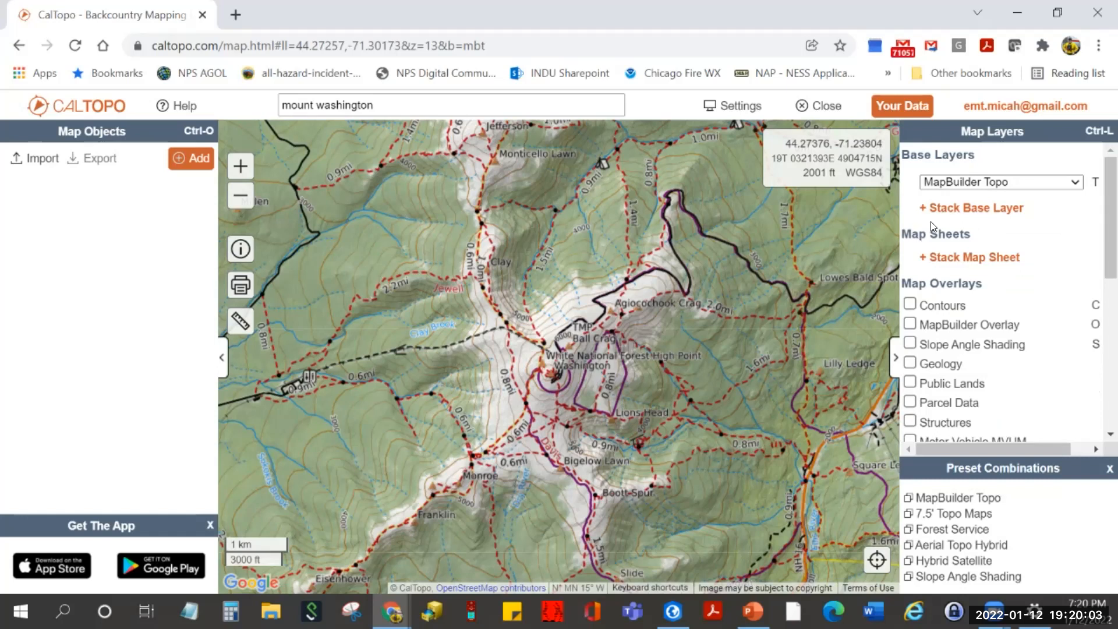
click(934, 209)
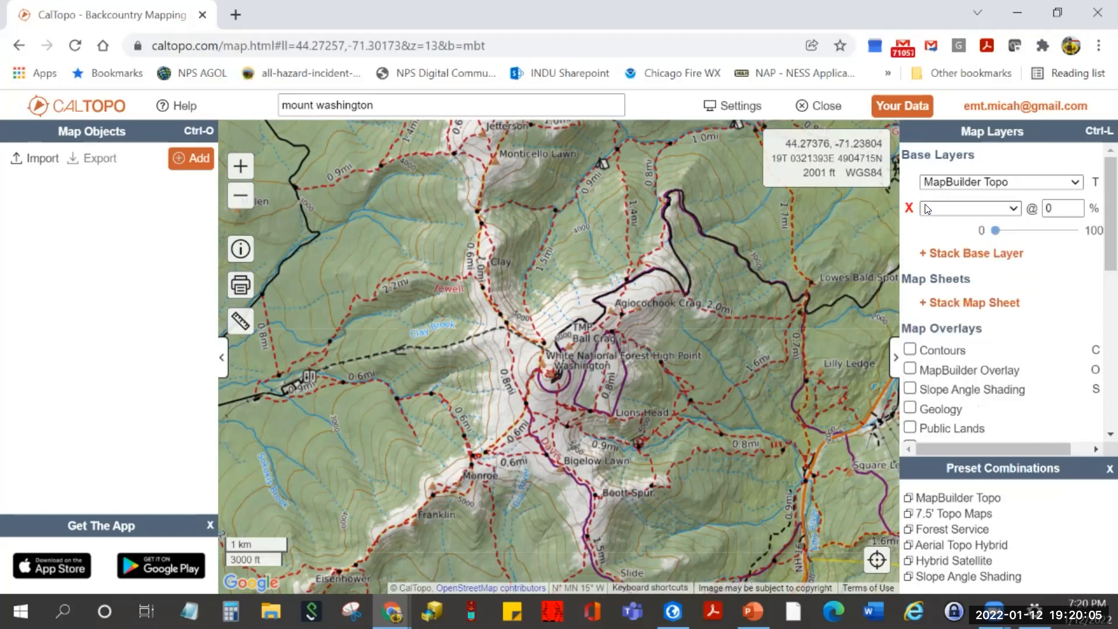
click(1014, 212)
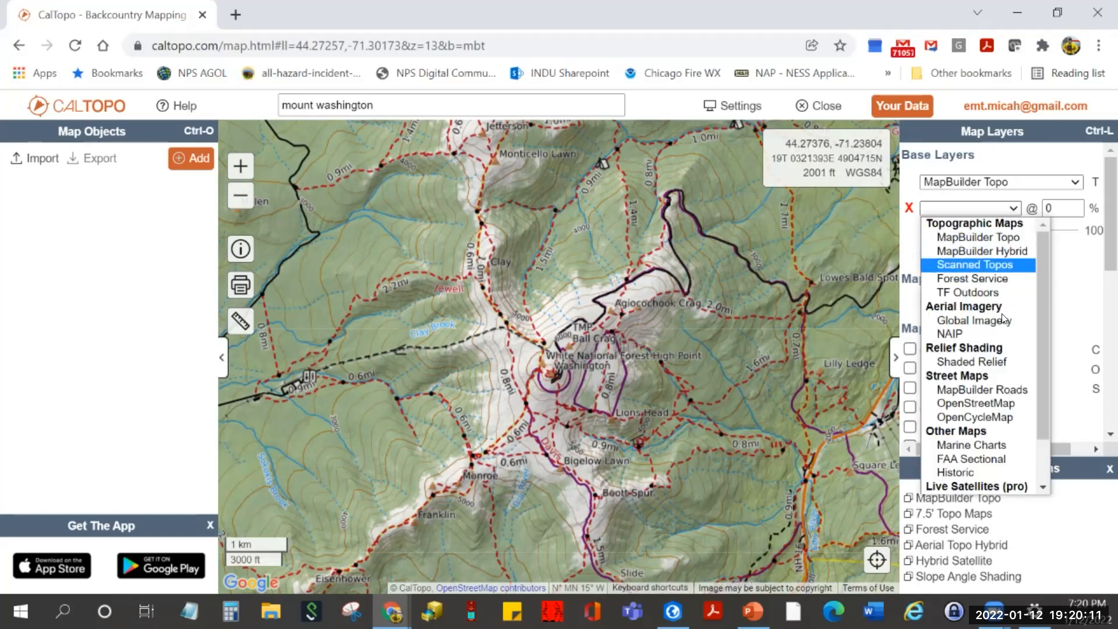
click(1000, 361)
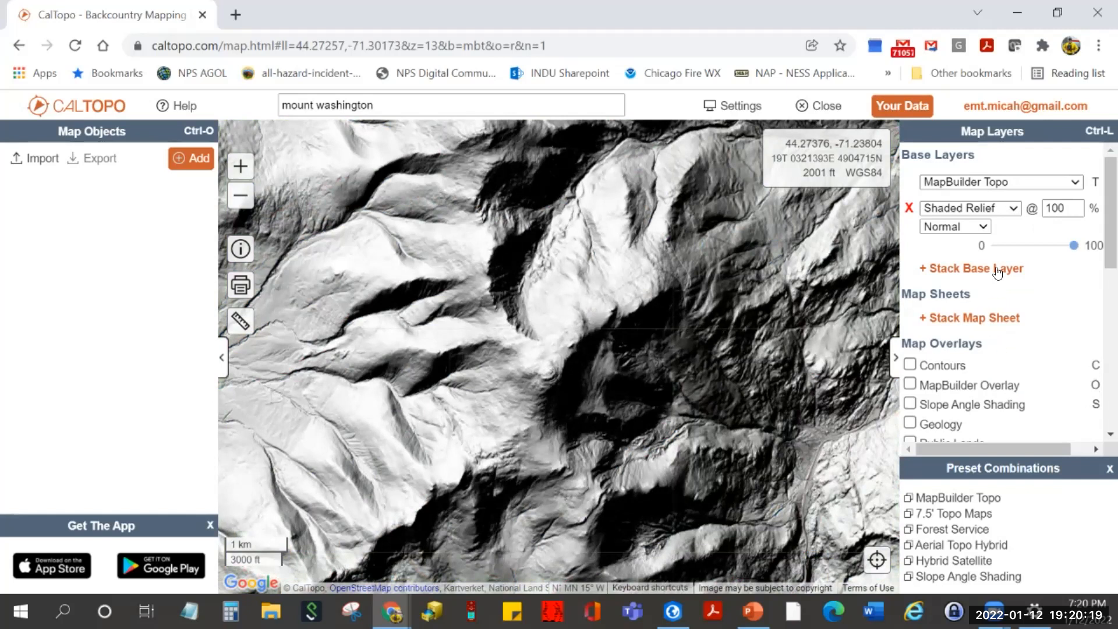
mouse_move(1073, 245)
mouse_down()
mouse_move(991, 250)
mouse_move(1017, 252)
mouse_up()
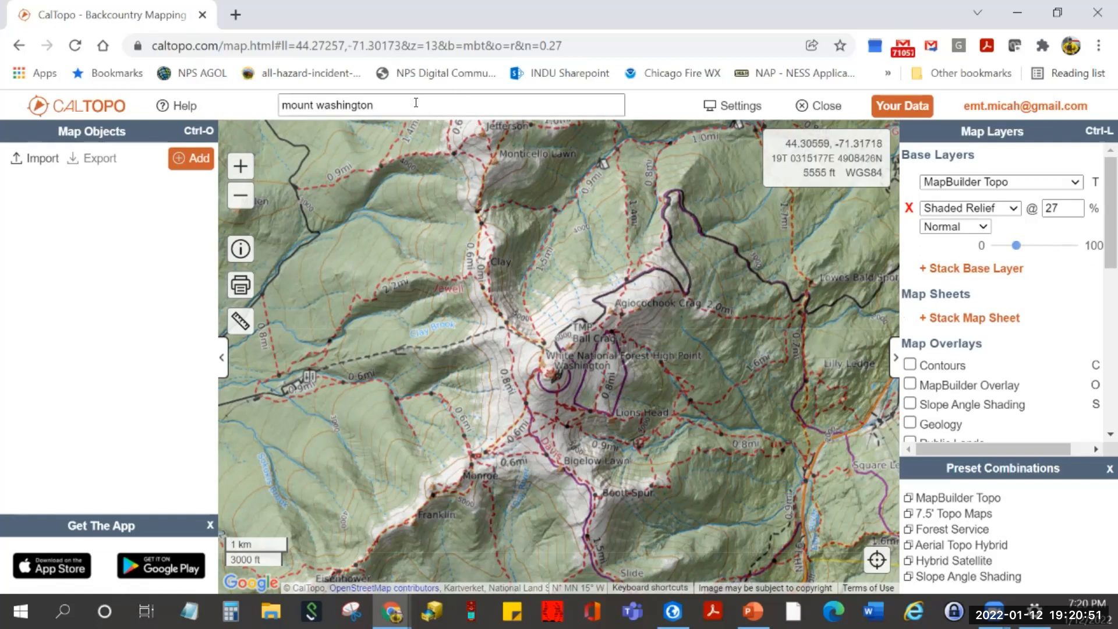
- Search 'dune acres, IN' and fine-tune Shaded Relief opacity to about 24%
drag(415, 103, 234, 111)
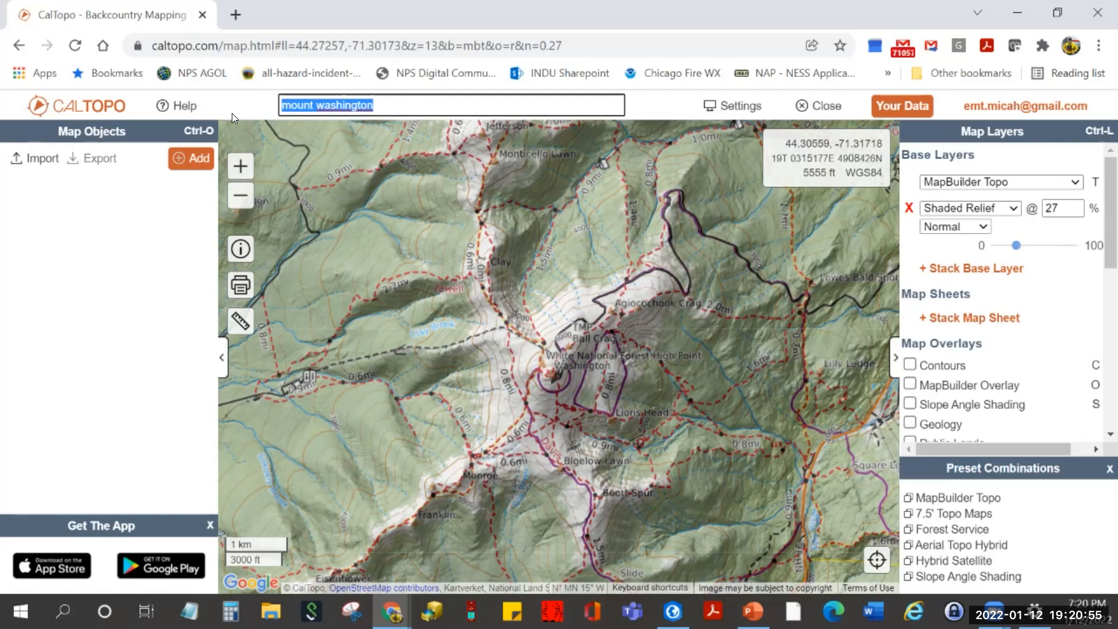
text(dune acres, IN)
key(Return)
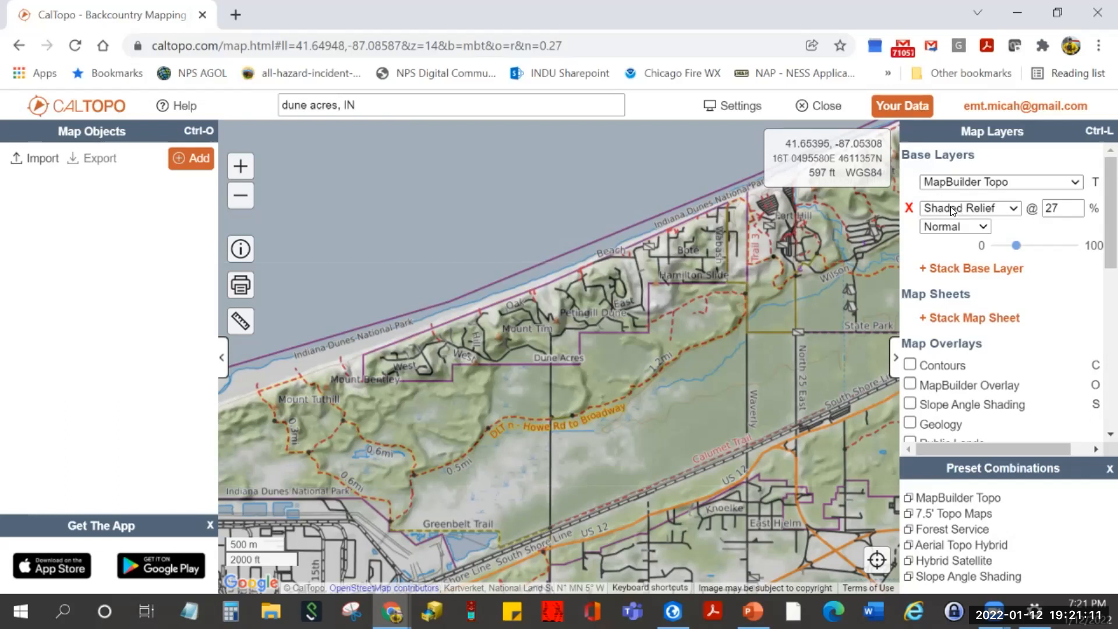
mouse_move(1016, 249)
mouse_down()
mouse_move(992, 243)
mouse_move(1014, 245)
mouse_up()
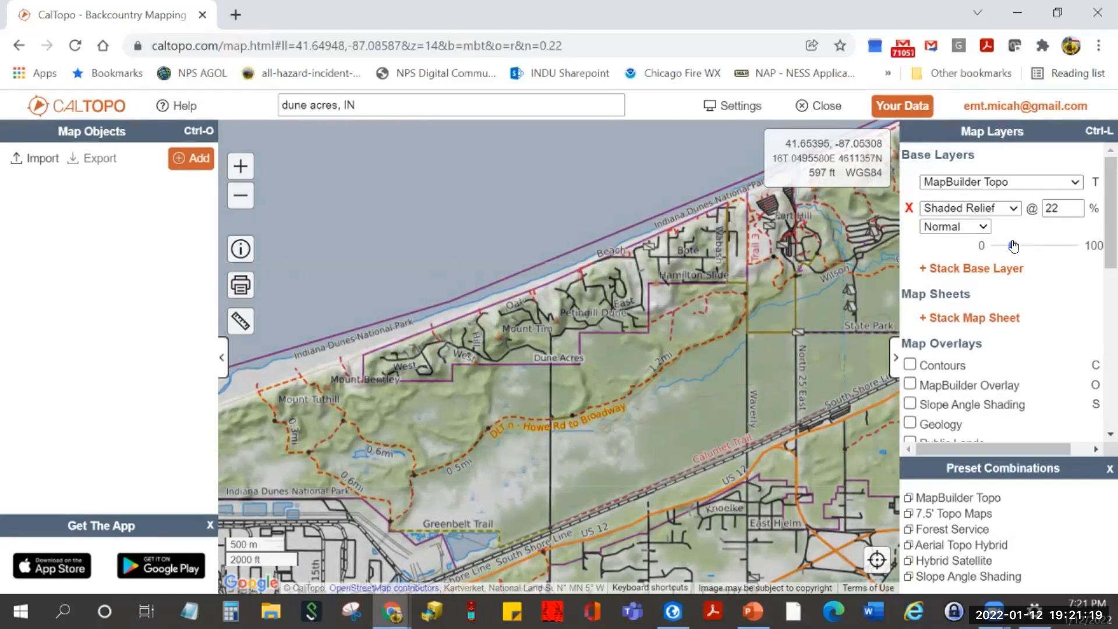
mouse_move(1014, 245)
mouse_down()
mouse_move(1037, 247)
mouse_move(1015, 250)
mouse_up()
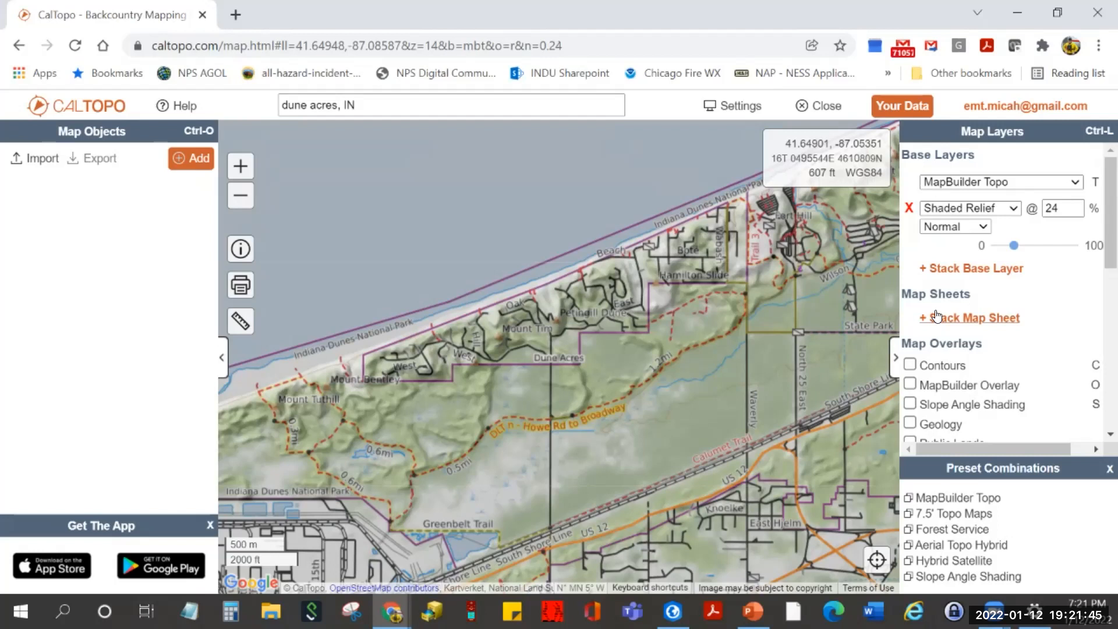
- Add the Indiana Dunes NP Visitor map sheet and vary its opacity before leaving it partial
click(955, 318)
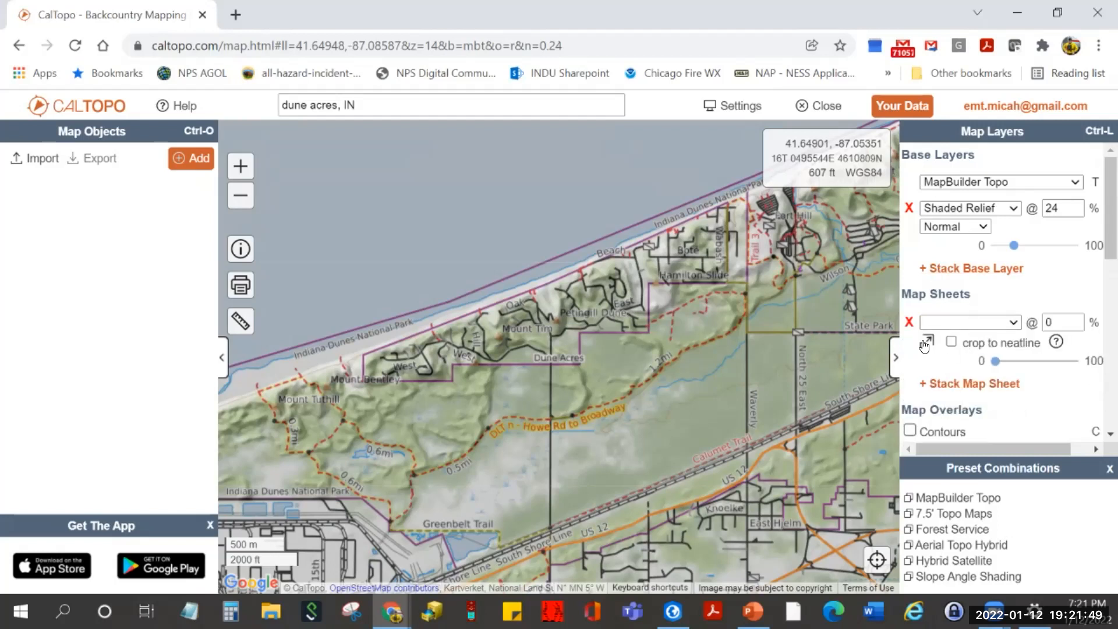
click(1015, 324)
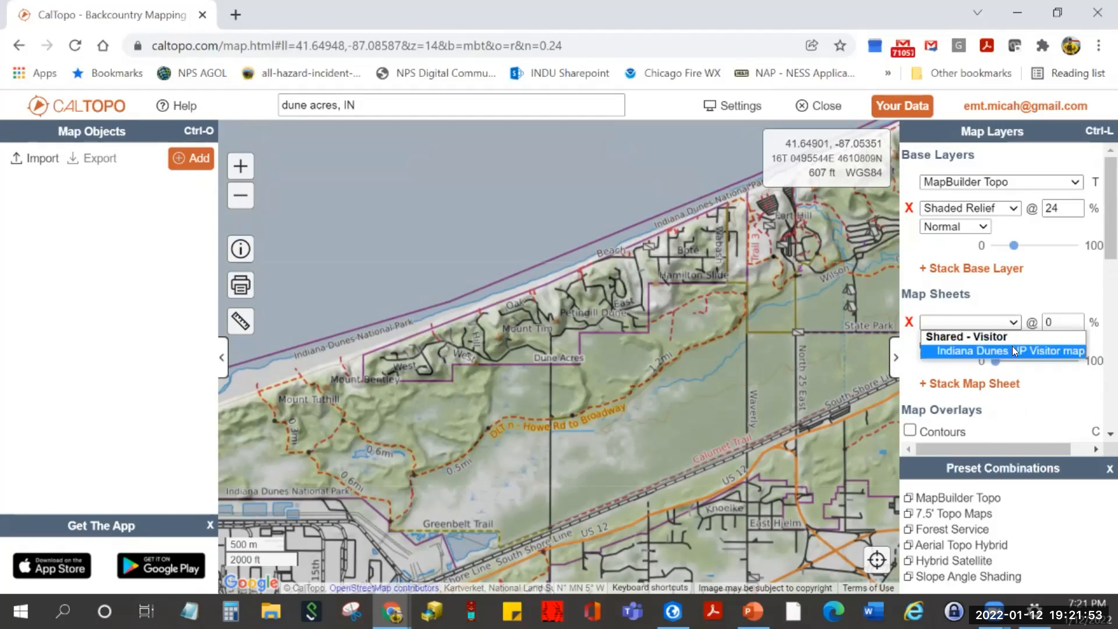
click(1012, 350)
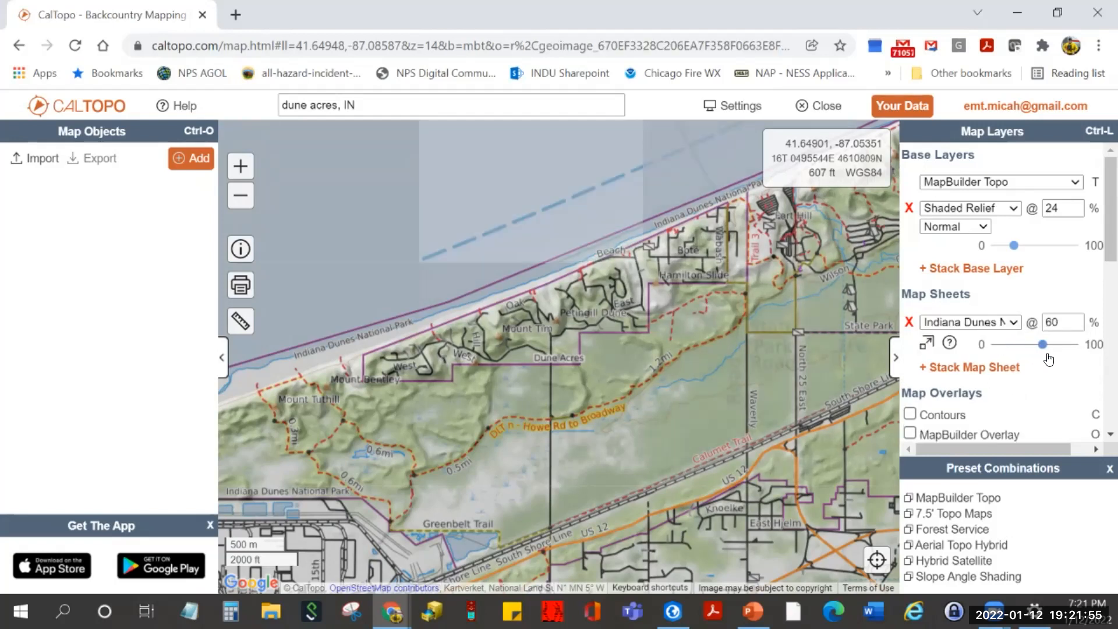
drag(1047, 356, 1080, 366)
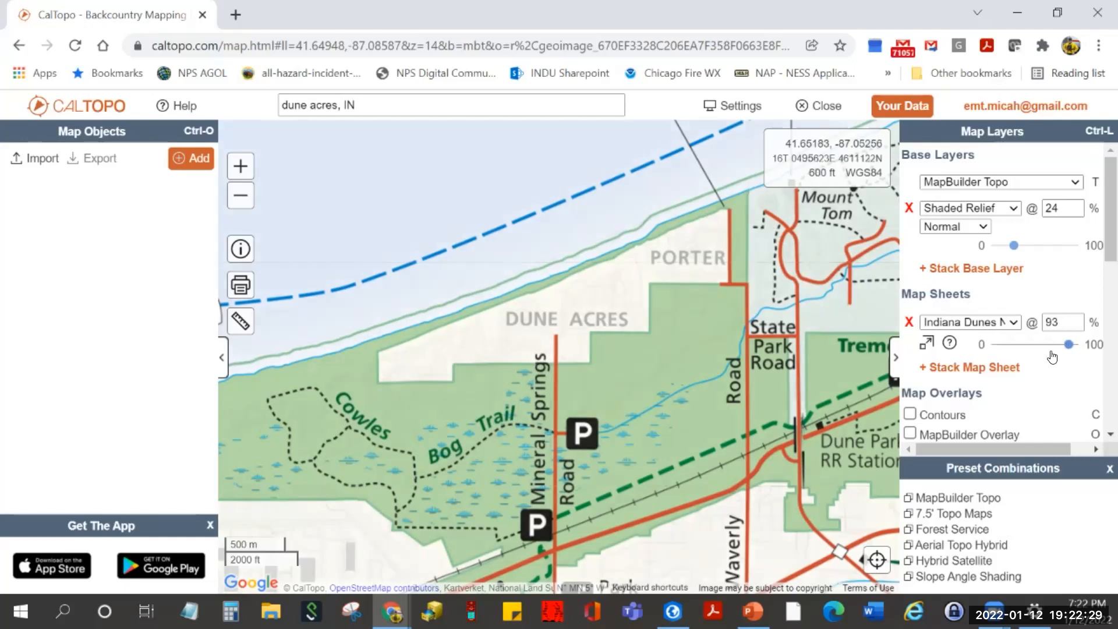
drag(1074, 344, 993, 345)
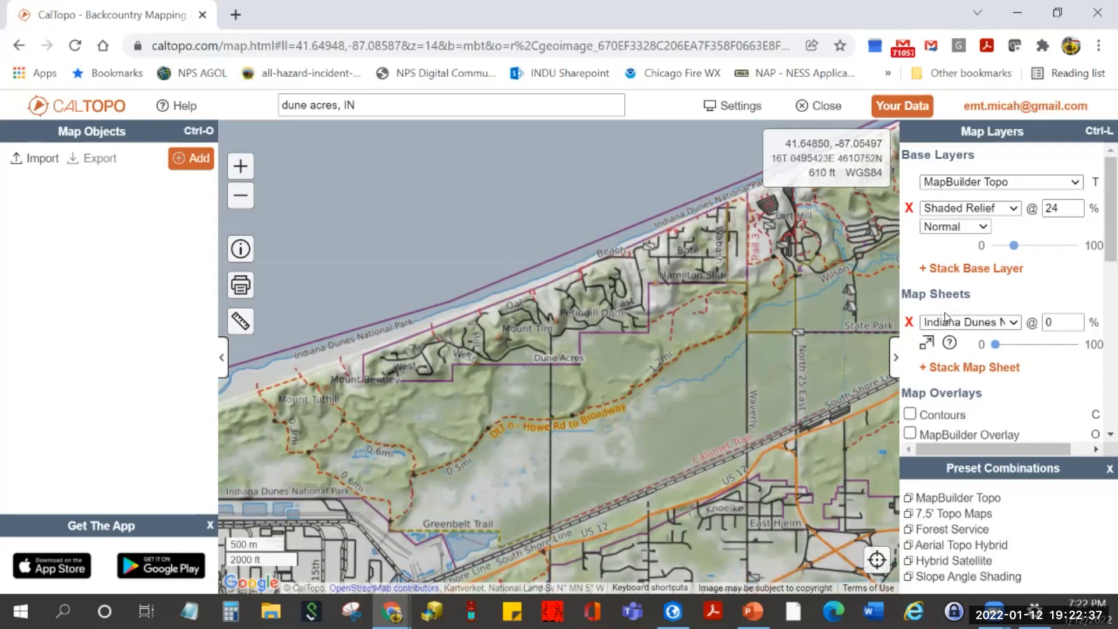
drag(997, 349, 1073, 364)
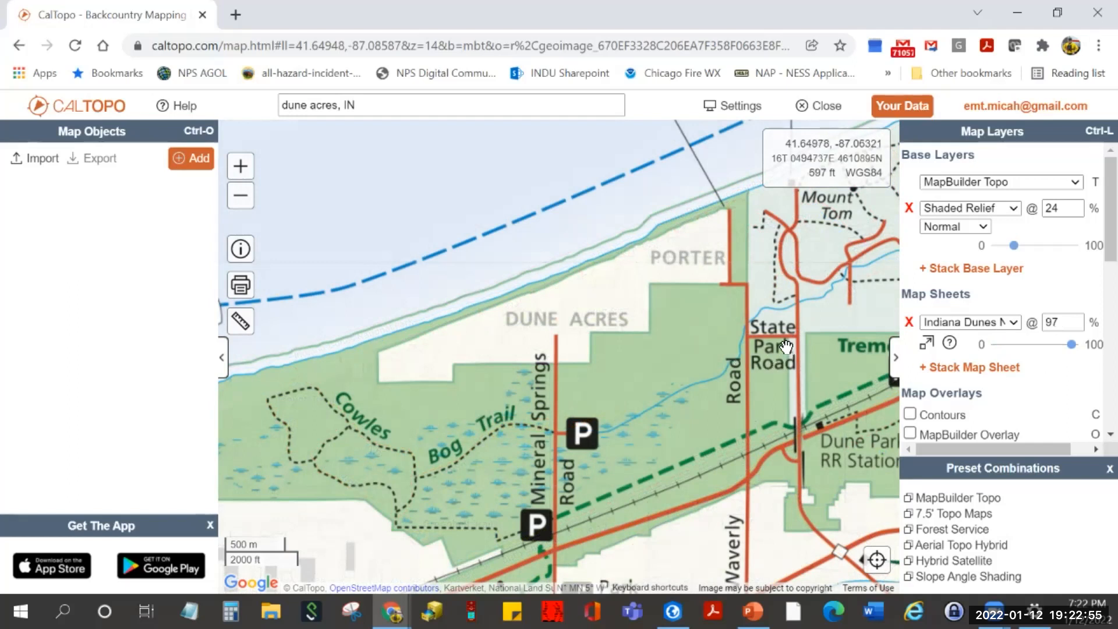
- Centre Indiana Dunes State Park, then remove the visitor map sheet
drag(778, 288, 309, 433)
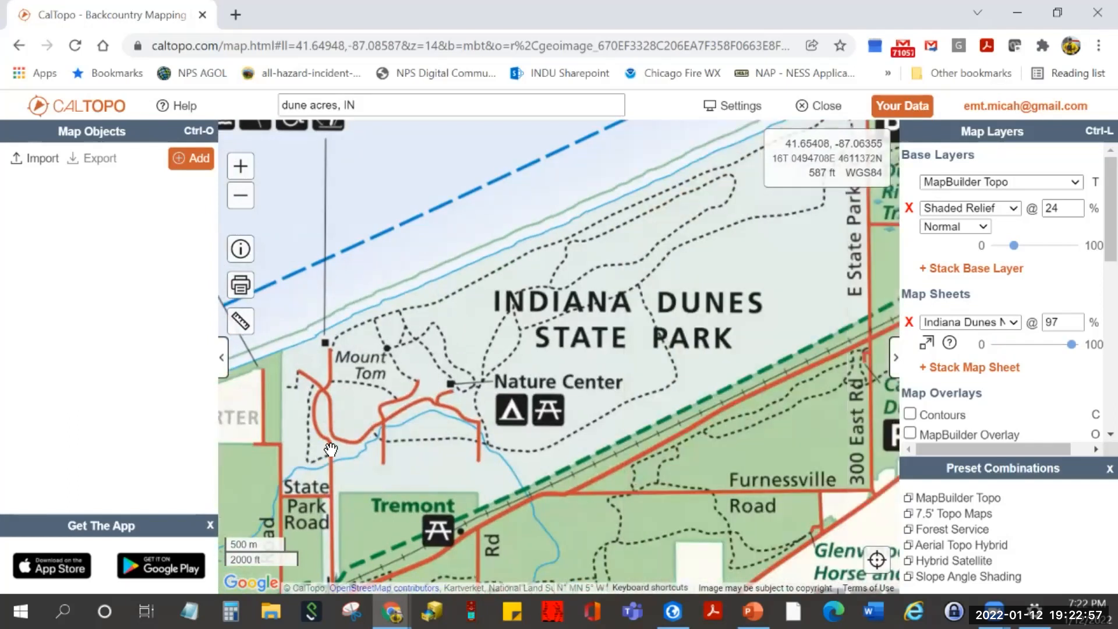
drag(447, 406, 439, 415)
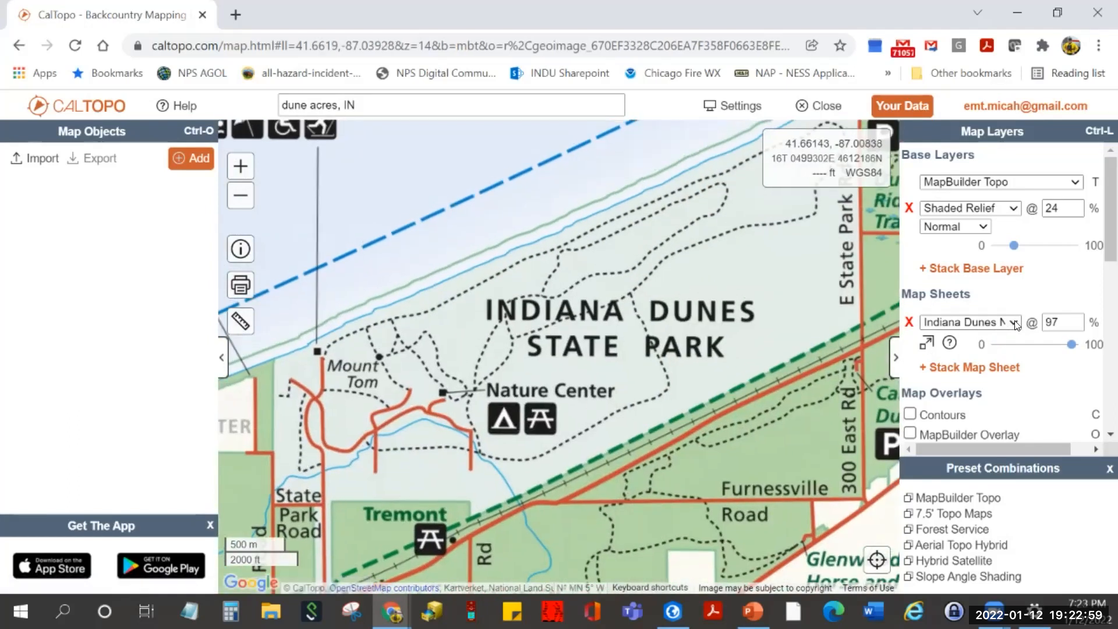
click(969, 322)
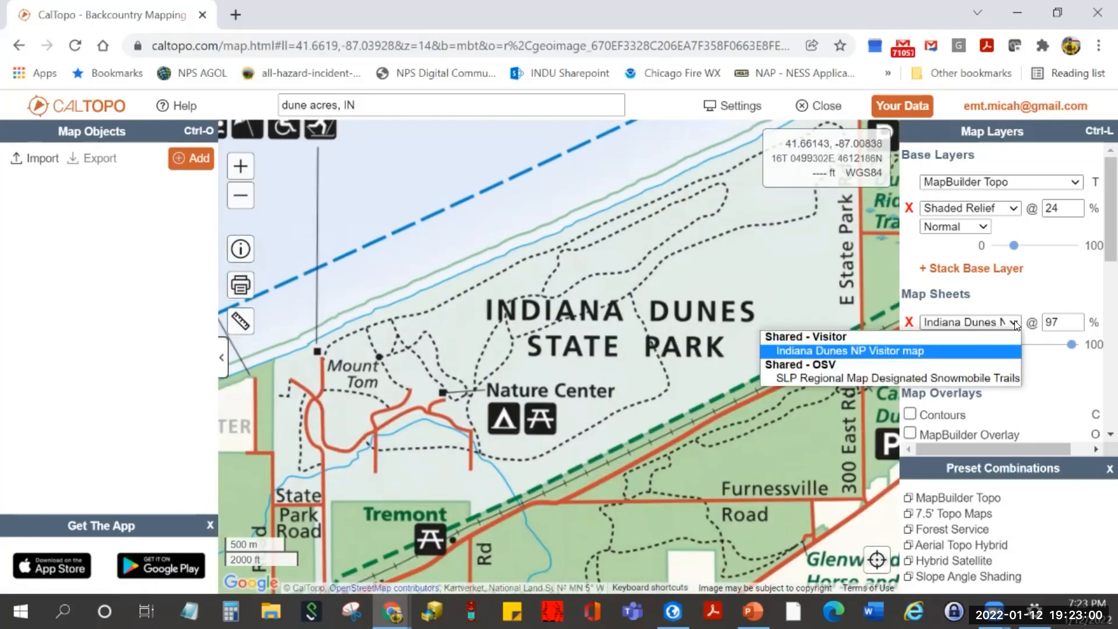
click(909, 322)
- Search for 'boon, MI', stack a new map sheet, and list the available sheets
drag(385, 101, 215, 109)
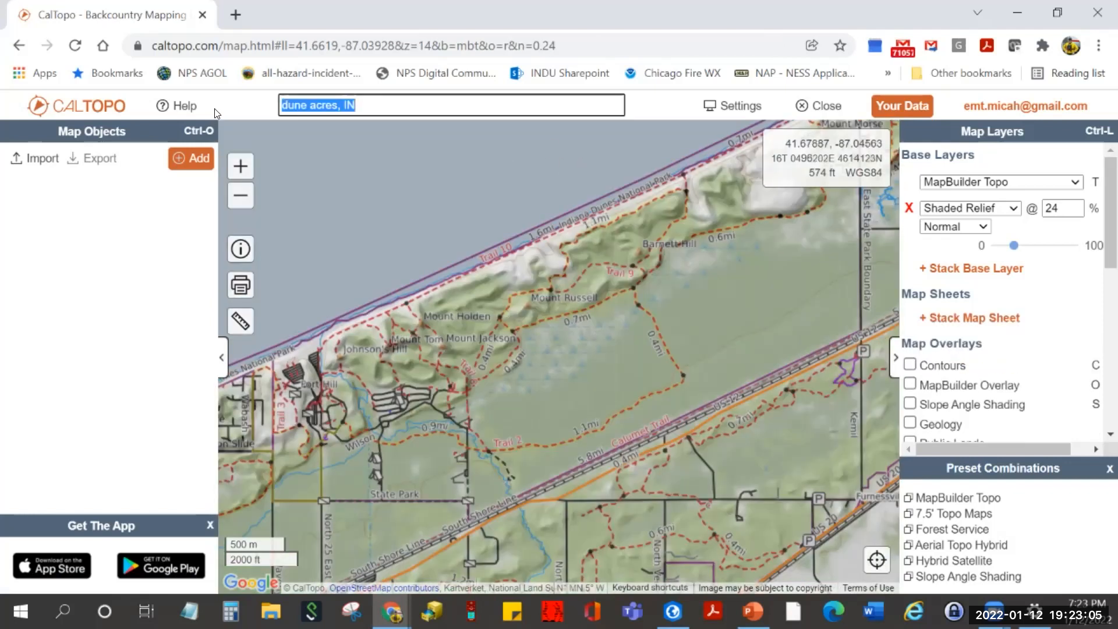
text(boon, MI)
key(Return)
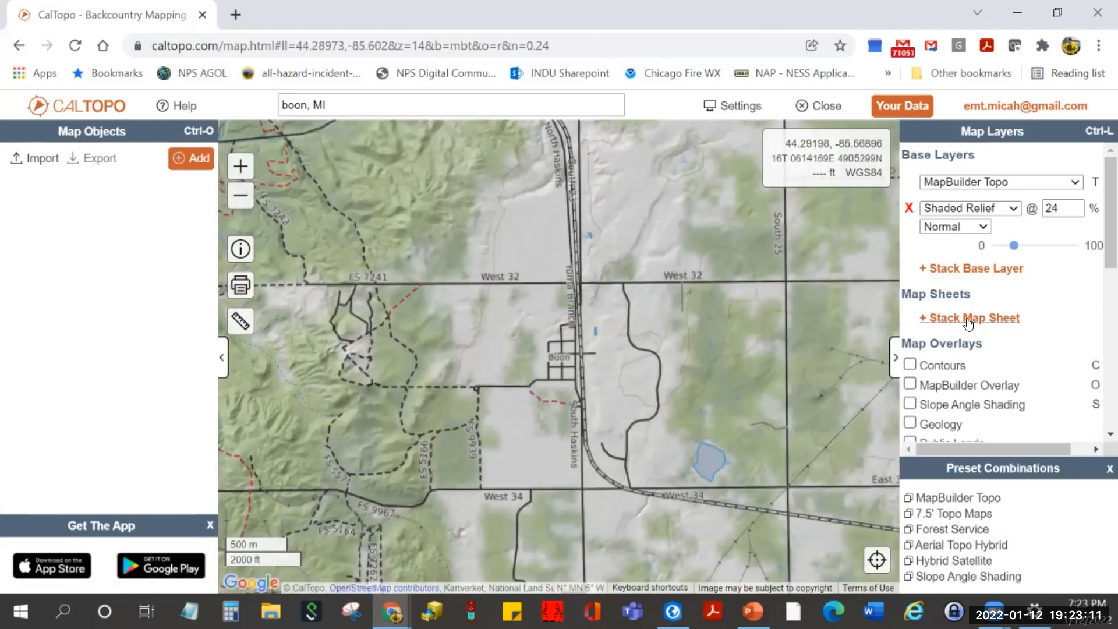
click(938, 320)
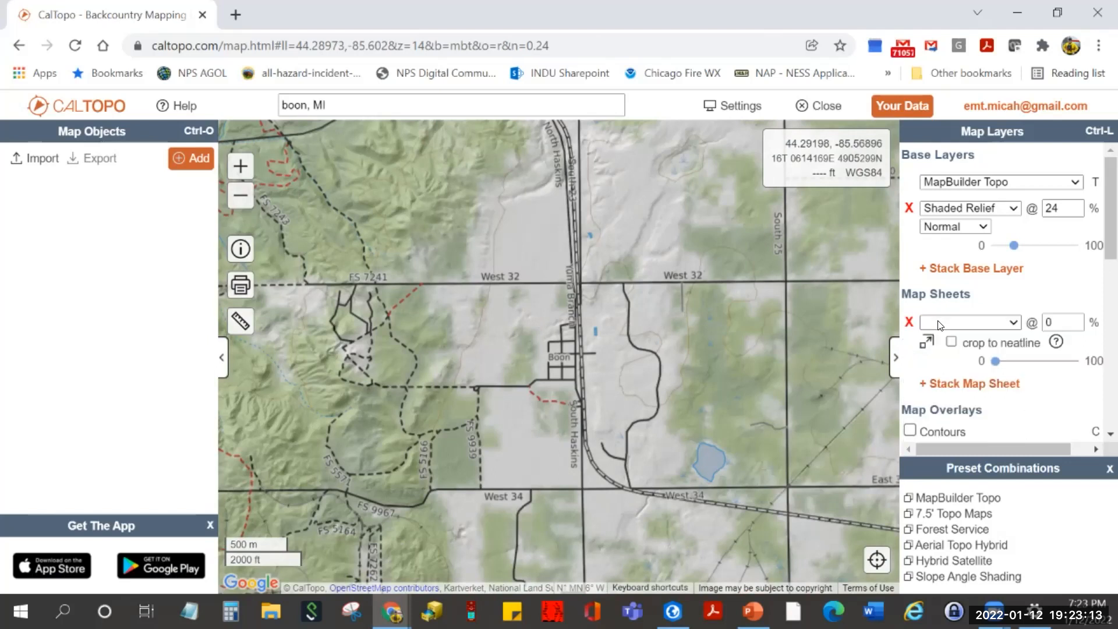
click(998, 327)
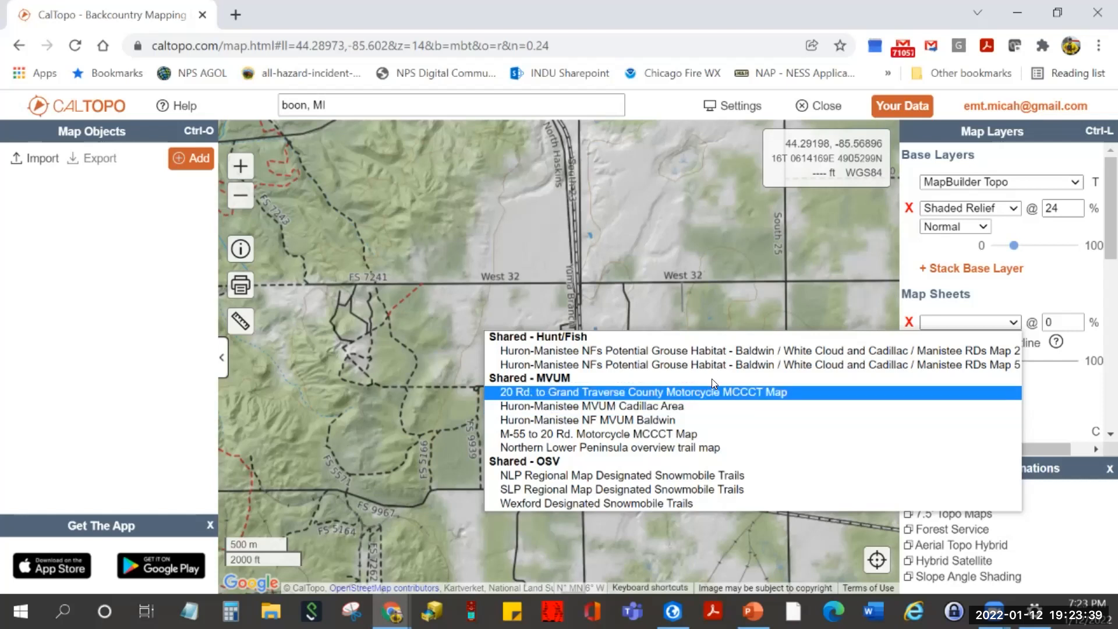
- Add the Huron-Manistee MVUM Cadillac Area sheet and vary its opacity between 0 and 100 to compare
click(688, 406)
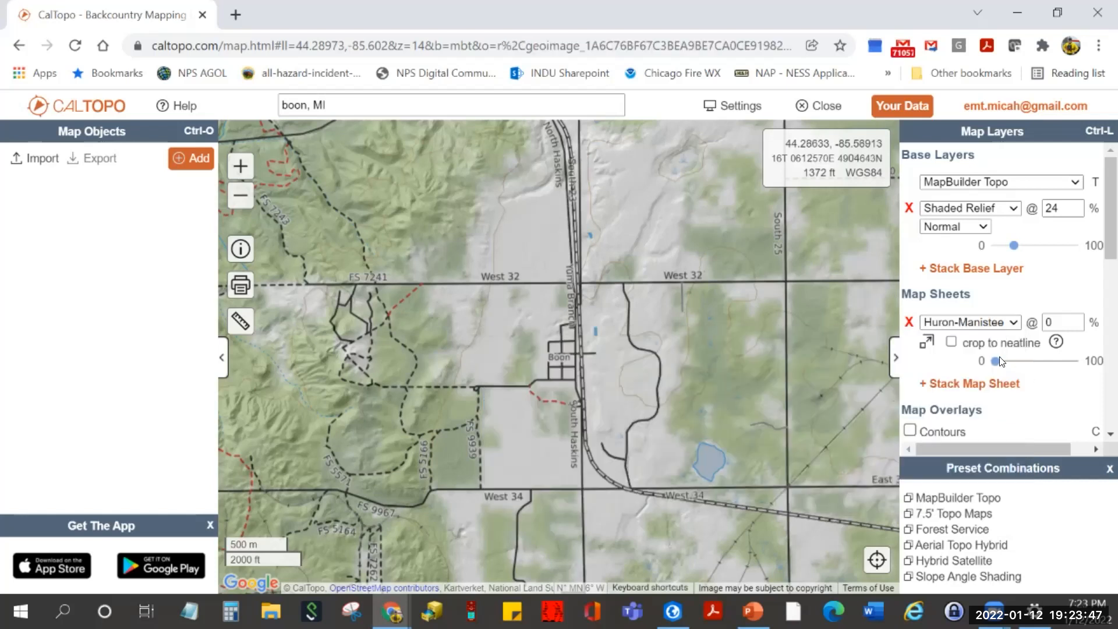
drag(996, 361, 1083, 374)
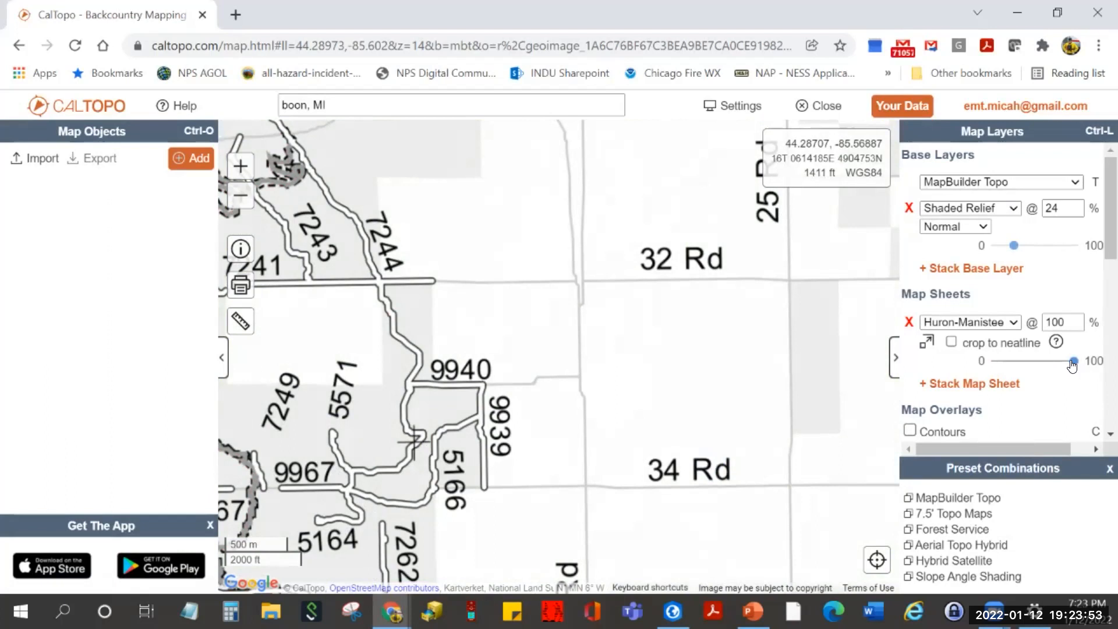
drag(1072, 365, 1047, 362)
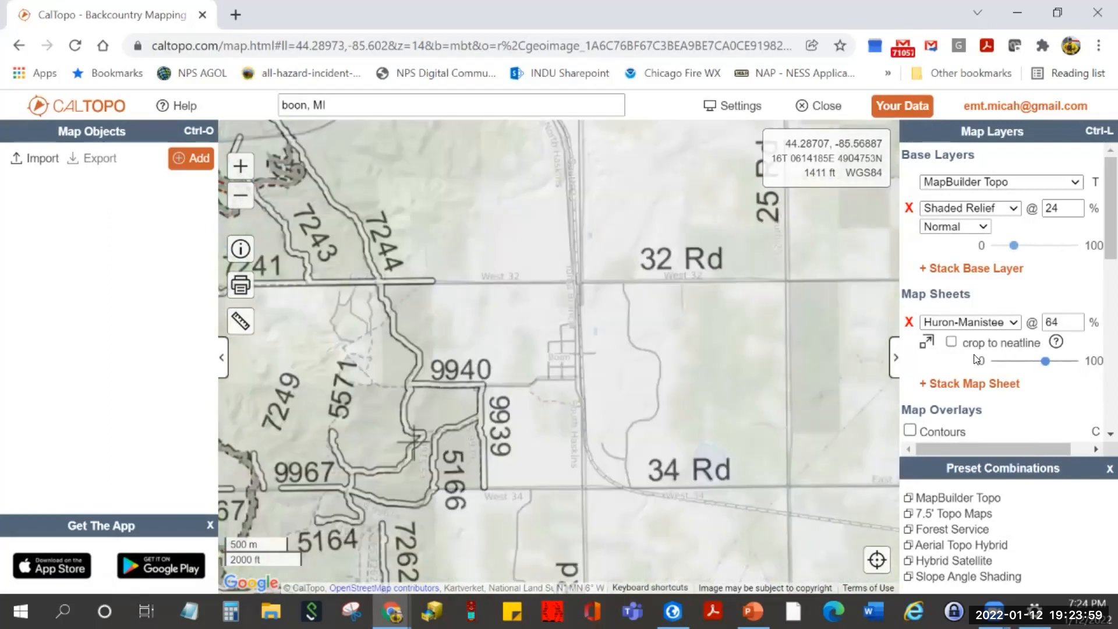
scroll(569, 353, down, 1)
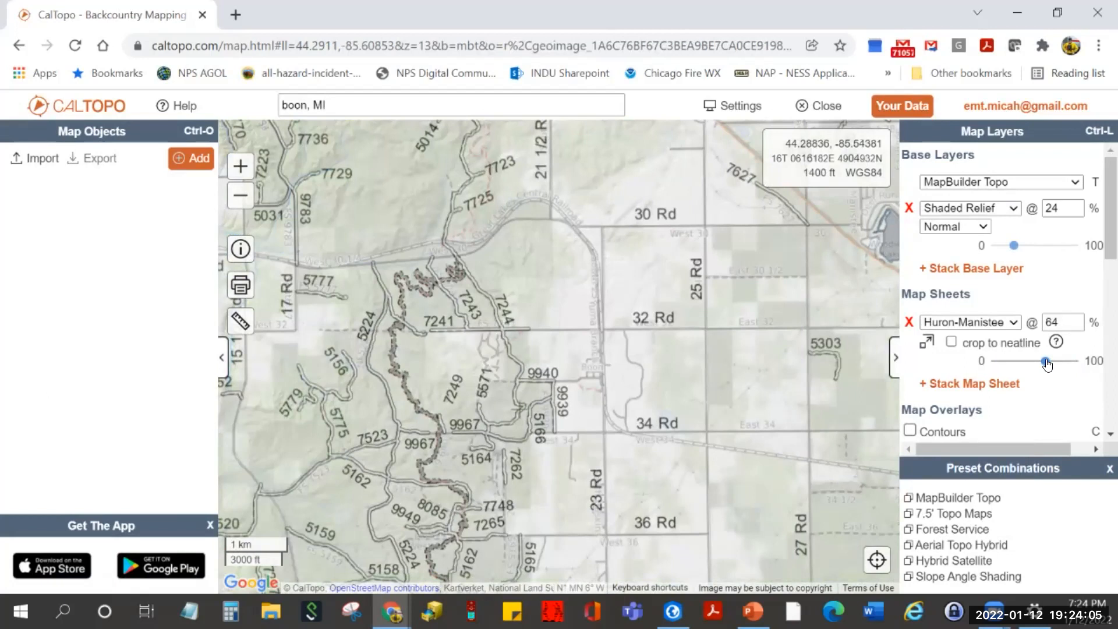
drag(1047, 364, 1089, 371)
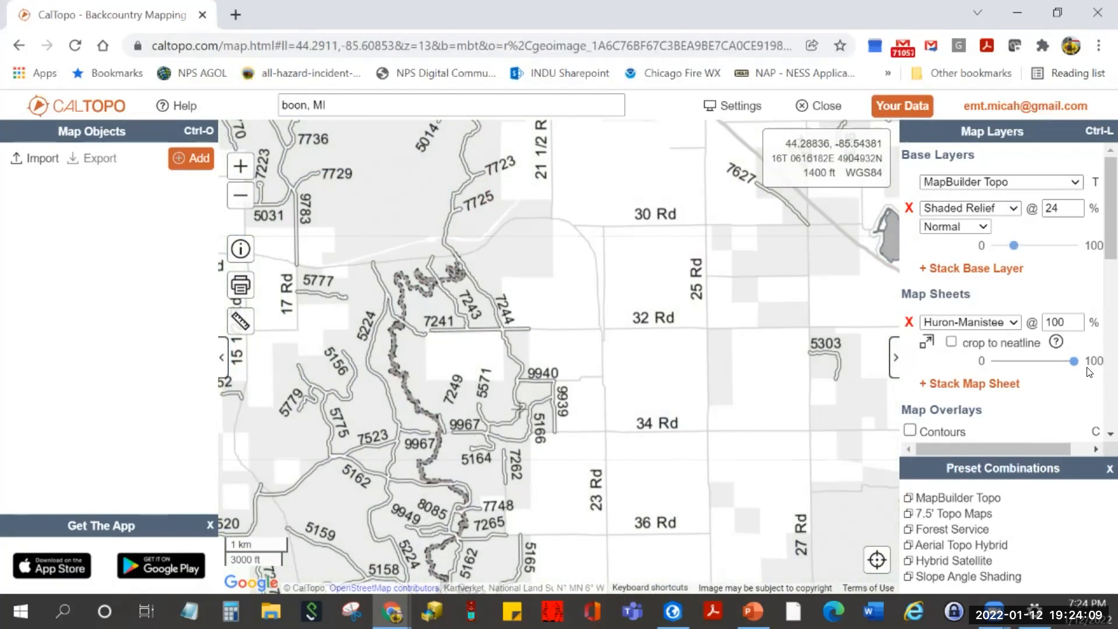
drag(1074, 365, 983, 373)
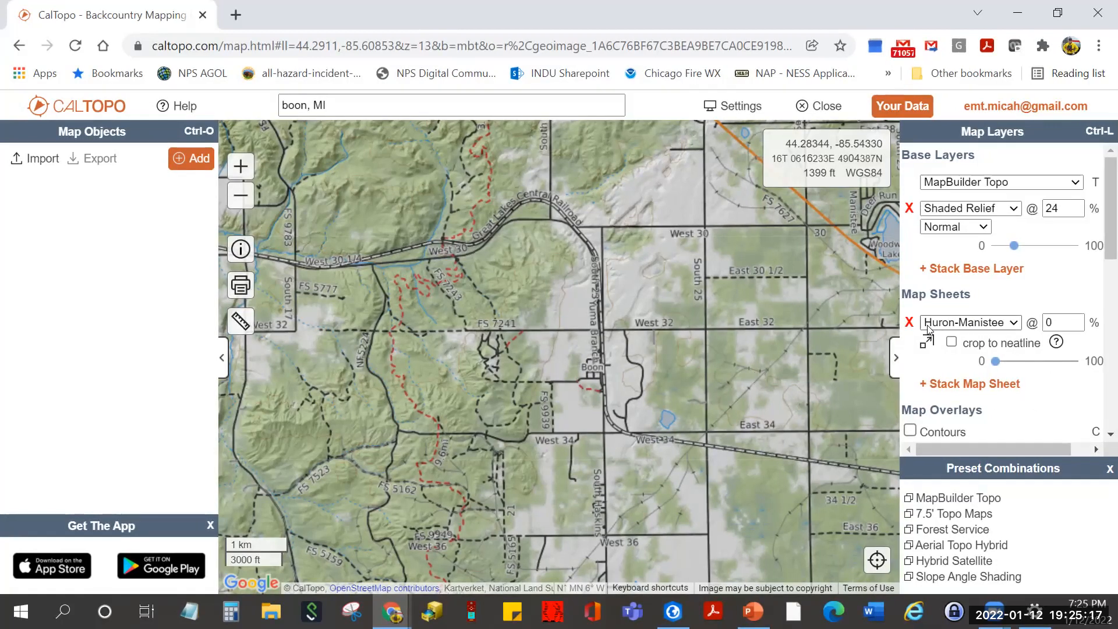
- Delete the Huron-Manistee map sheet and scroll the layers panel down to Map Overlays
click(909, 323)
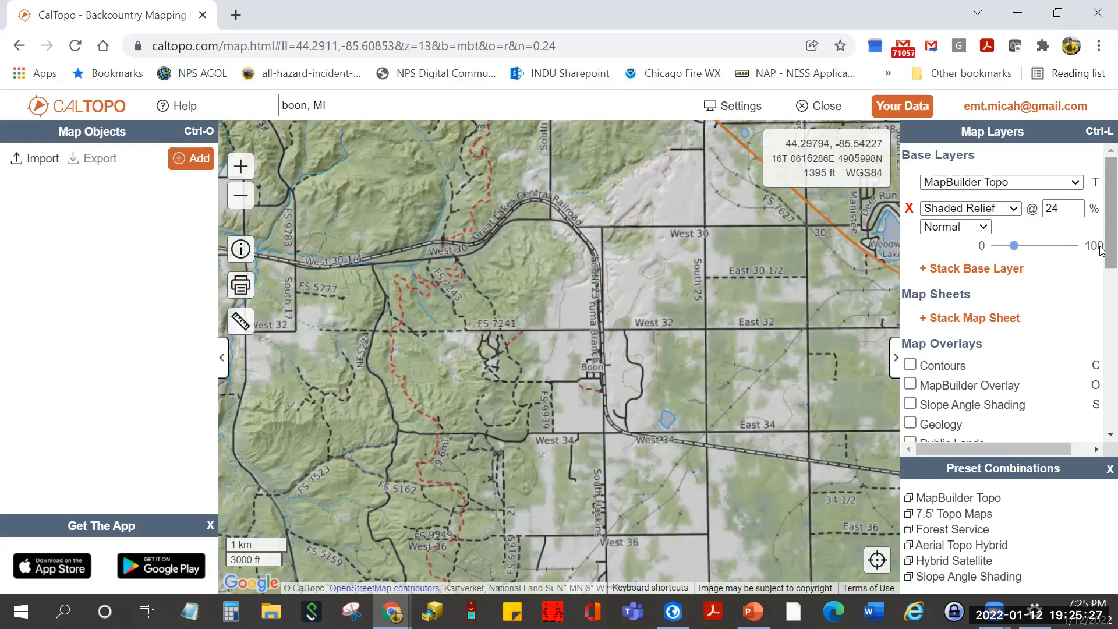
drag(1099, 246, 1099, 315)
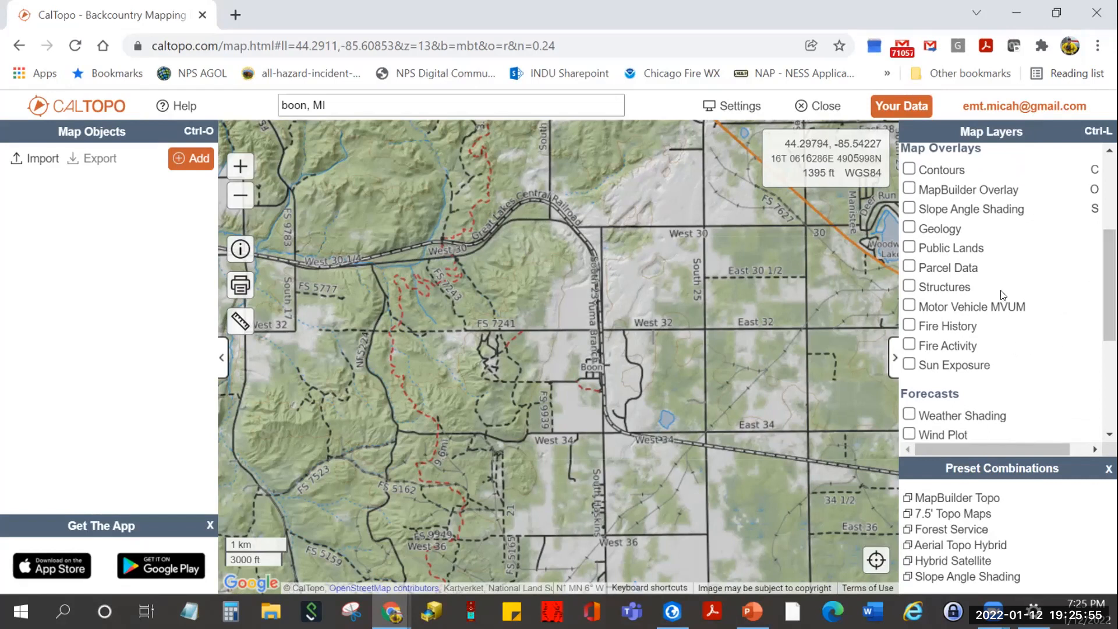
- Turn on the Public Lands overlay and highlight USFS in the ownership legend
click(909, 248)
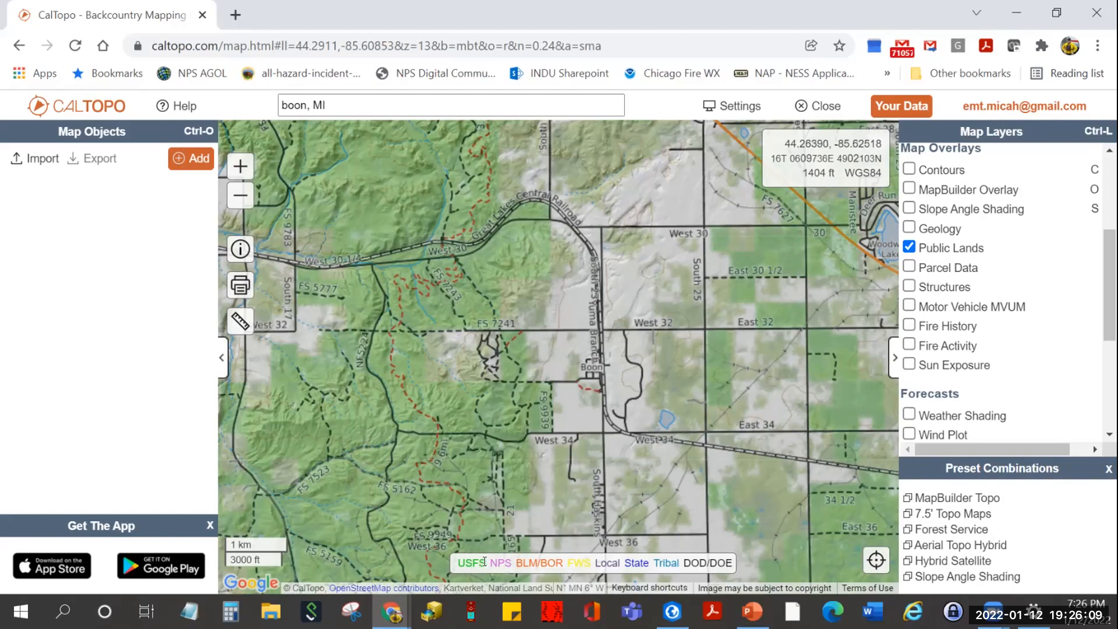
drag(484, 562, 456, 562)
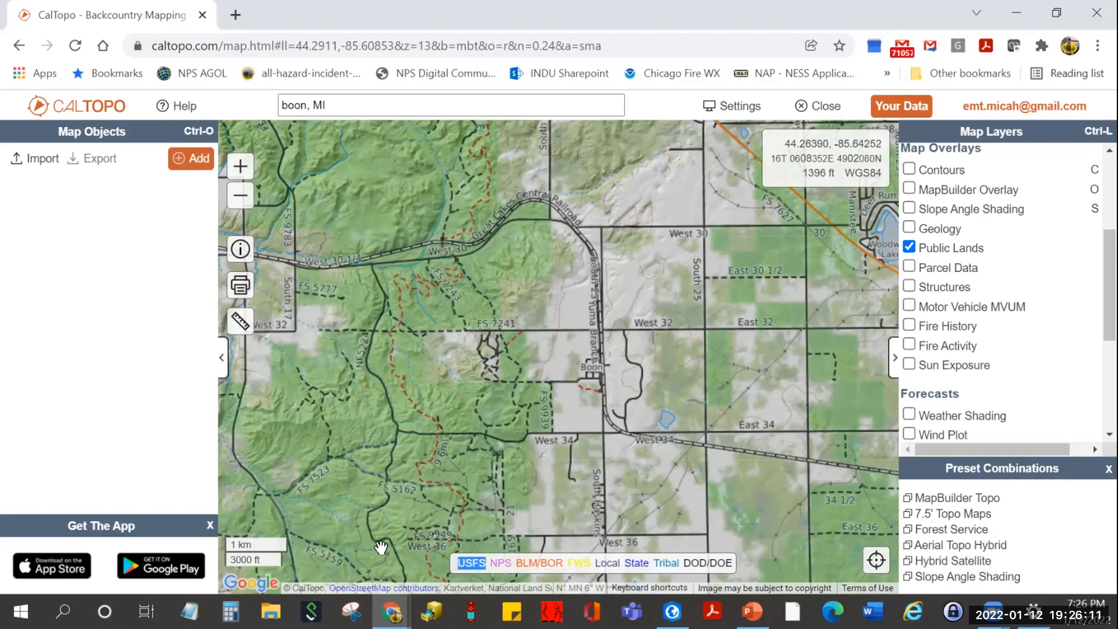
scroll(428, 377, down, 2)
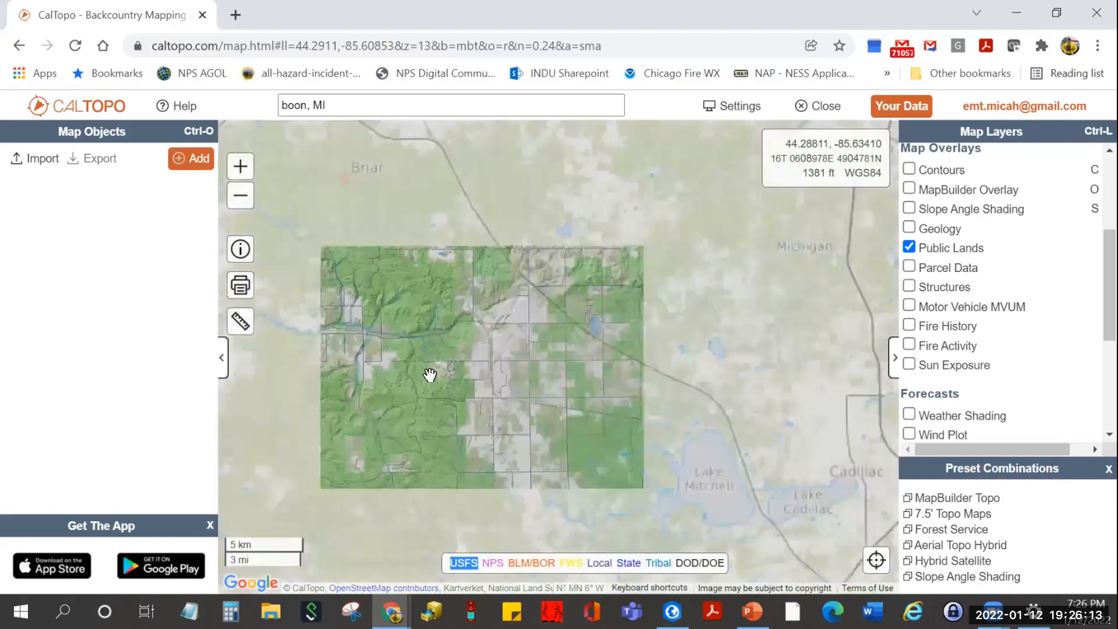
- Pan northwest to Sleeping Bear Dunes and Crystal Lake, zoom in, and highlight NPS in the legend
drag(332, 235, 771, 586)
drag(472, 256, 735, 554)
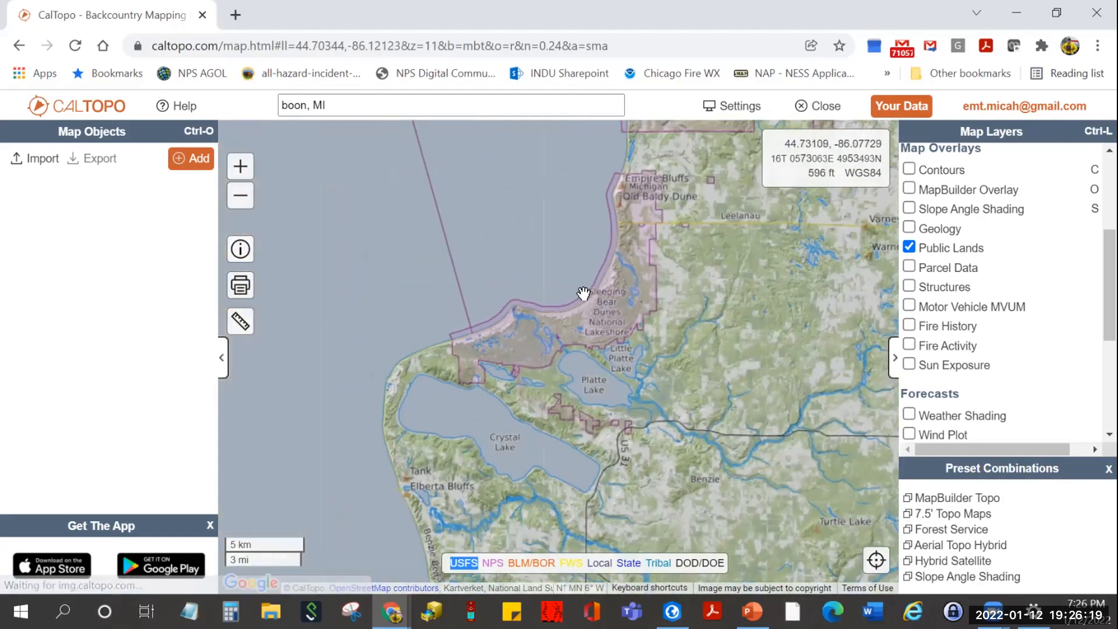
scroll(583, 311, up, 2)
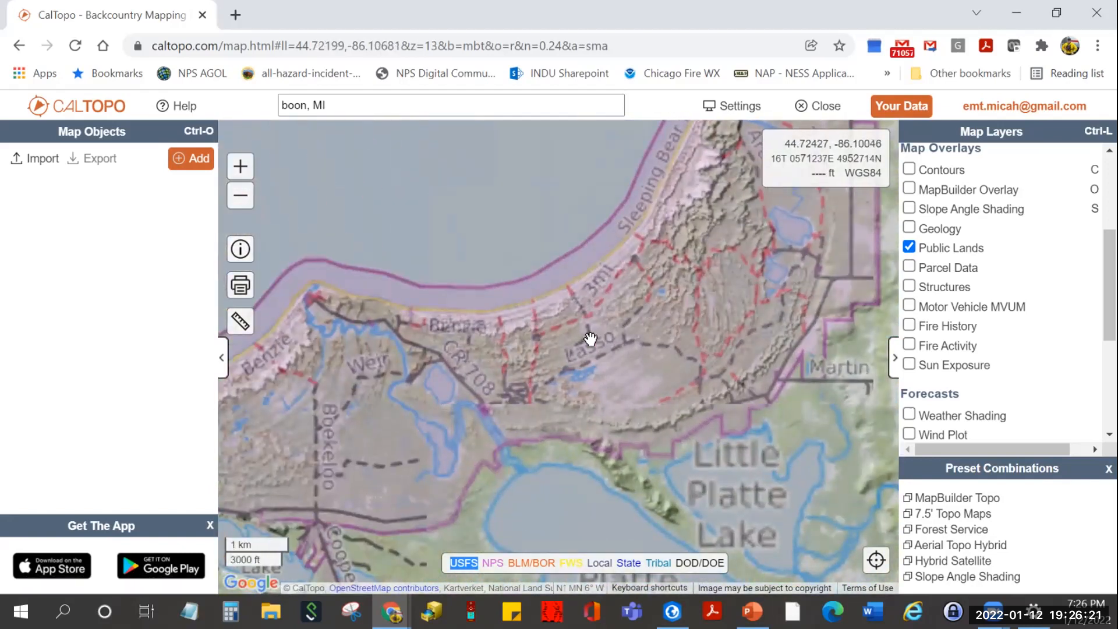
scroll(588, 337, up, 1)
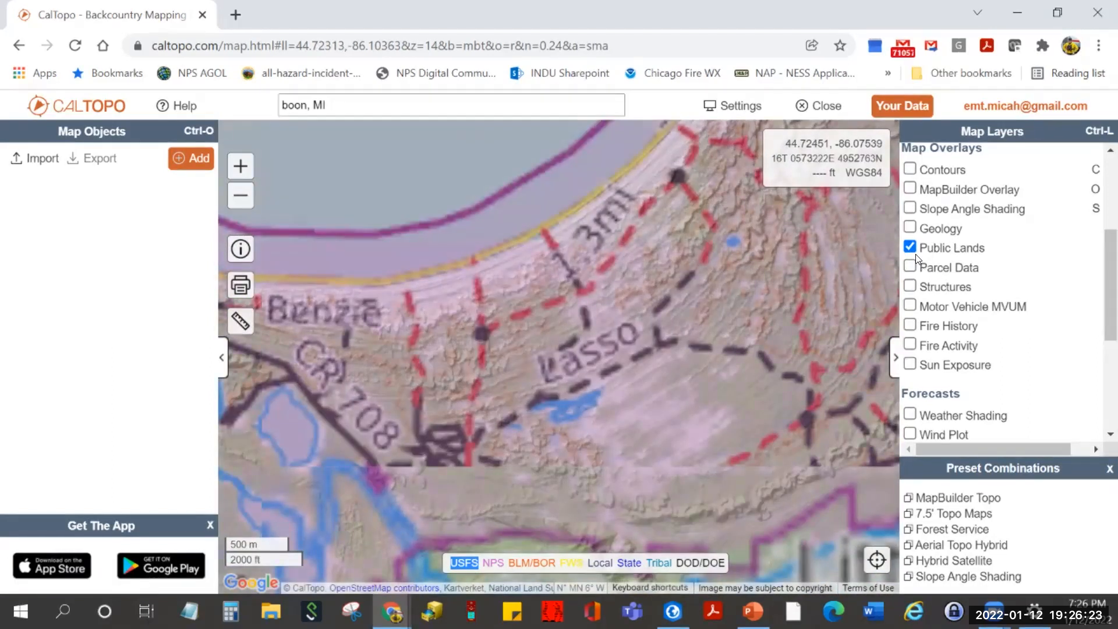
drag(692, 414, 697, 331)
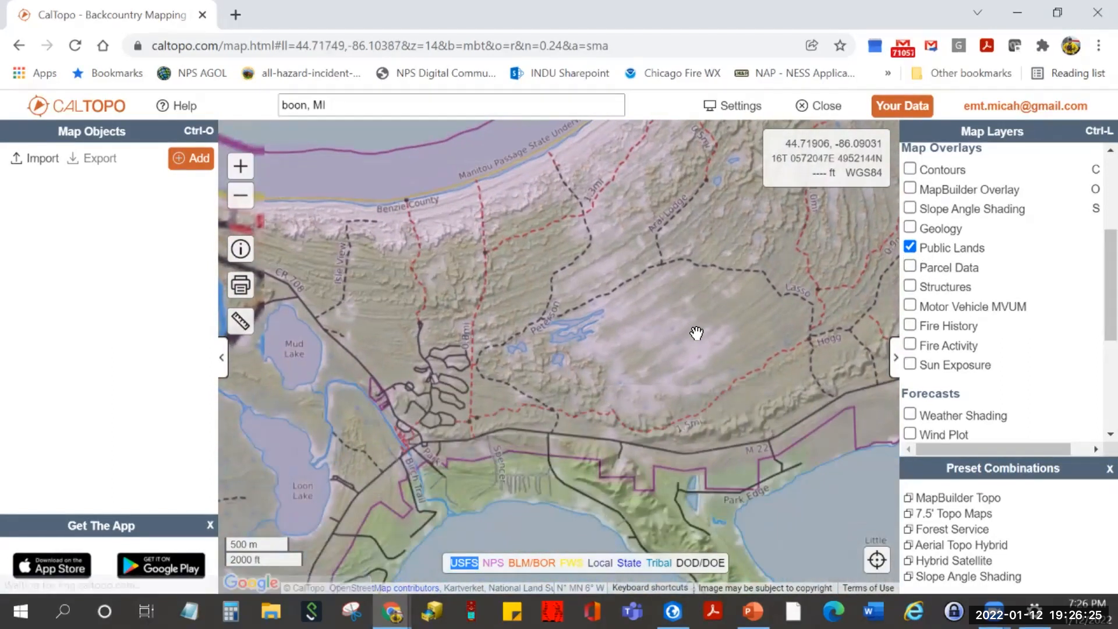
drag(505, 558, 486, 557)
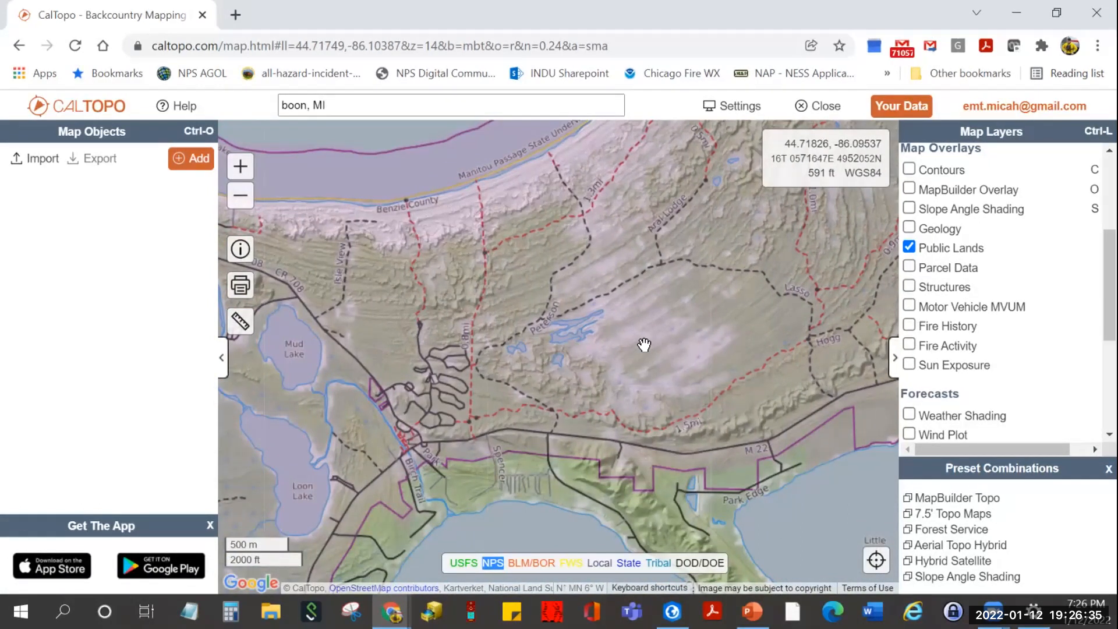
- Turn off Public Lands and zoom in on the Edgewater shoreline by M 22
click(909, 247)
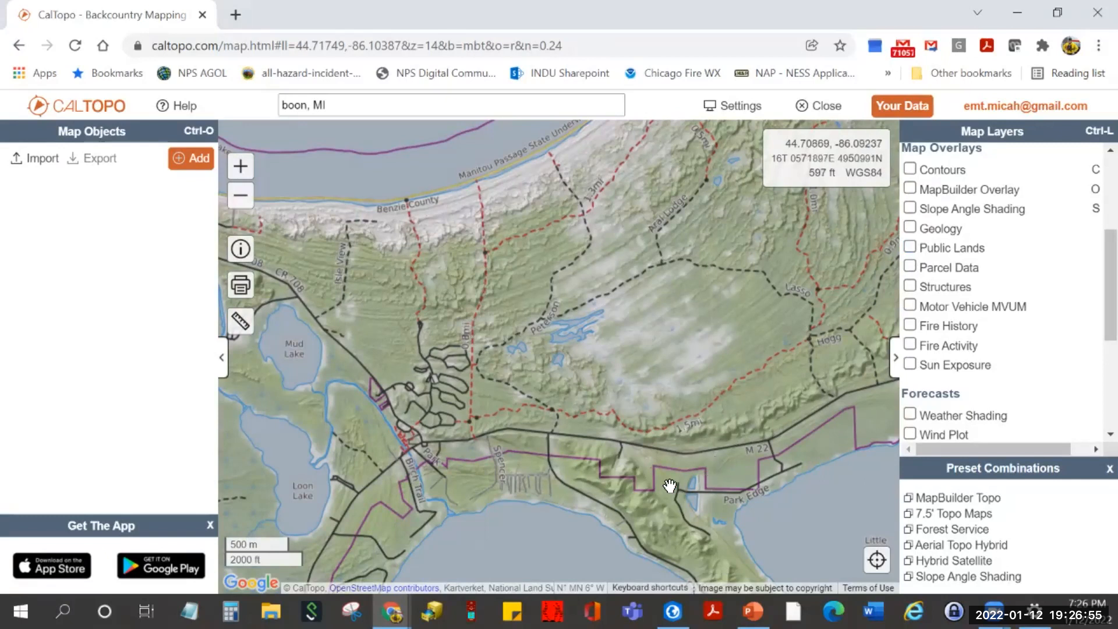
scroll(524, 455, up, 2)
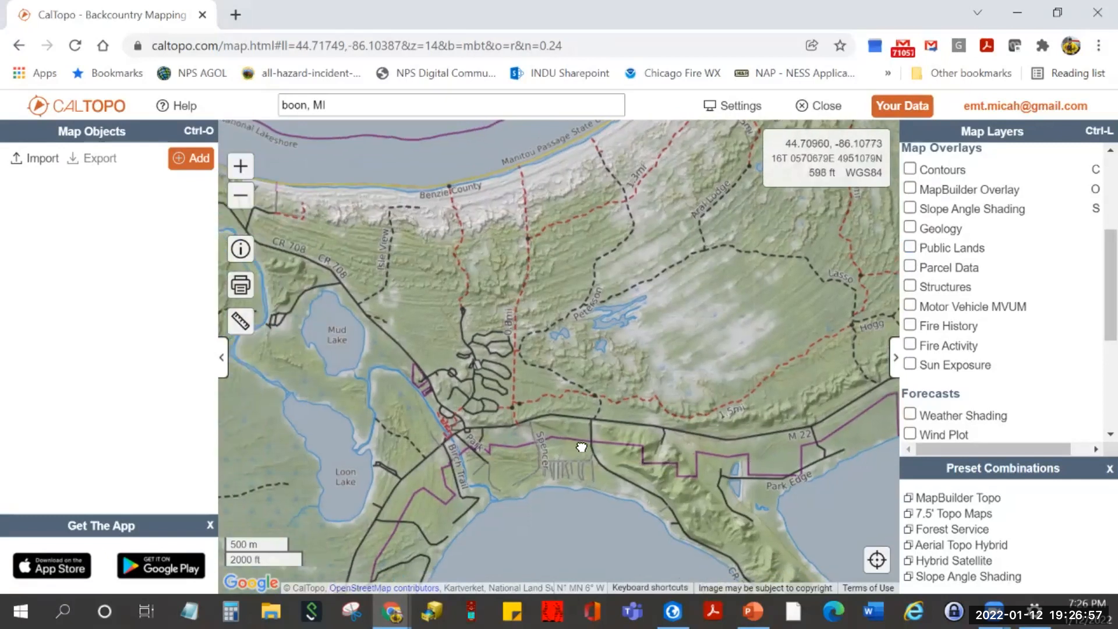
scroll(592, 422, up, 1)
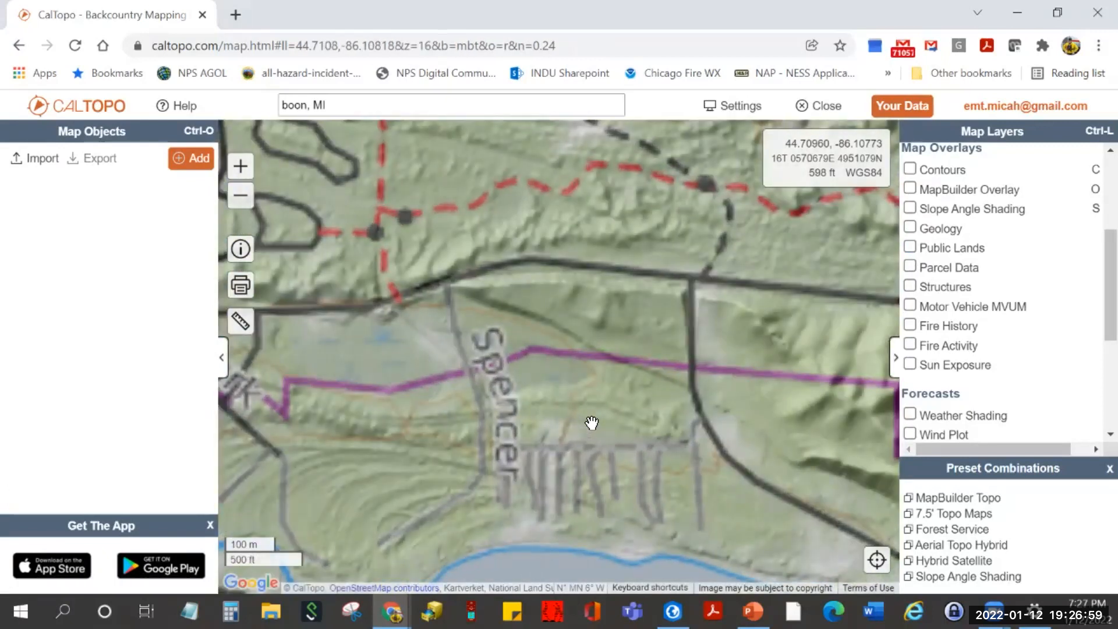
drag(592, 424, 594, 406)
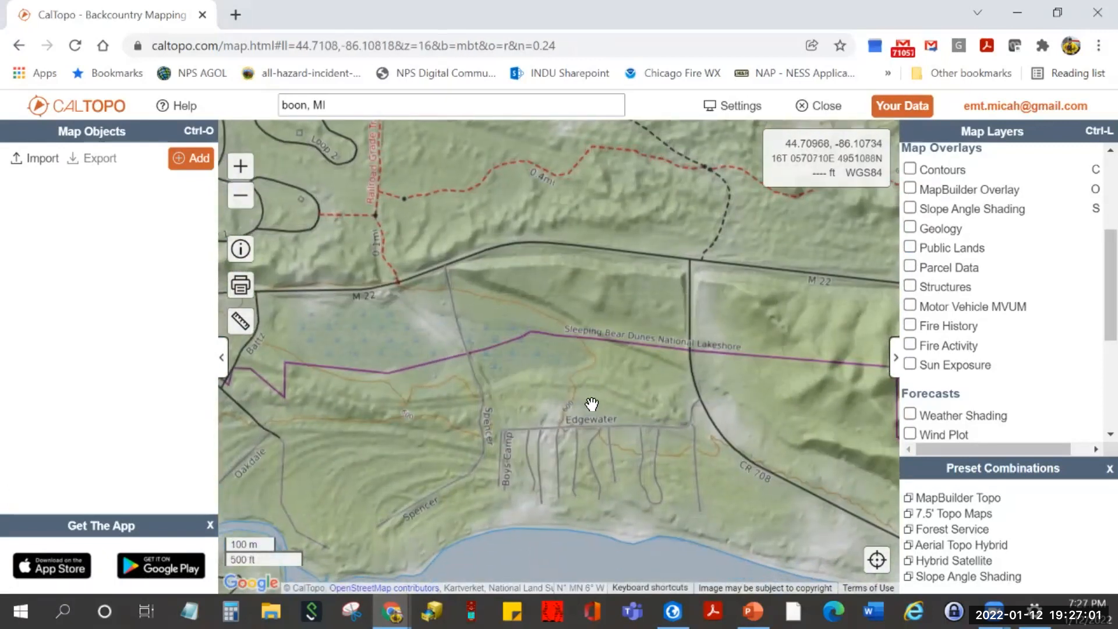
- Turn on Parcel Data, center the parcels south of Edgewater, and show the labelling choices
click(910, 266)
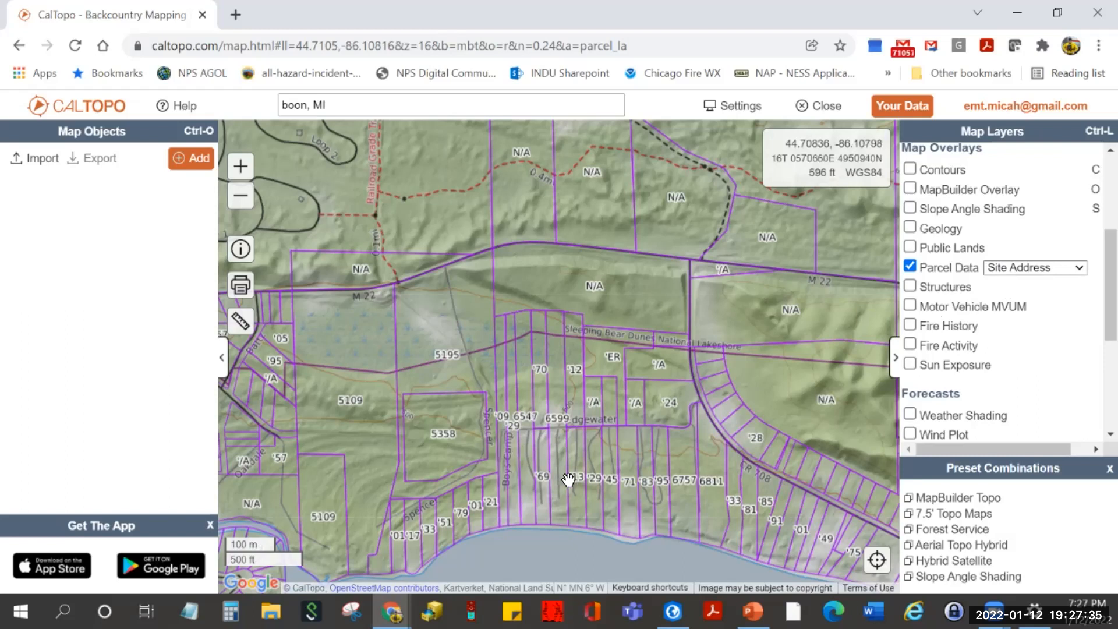
scroll(566, 479, up, 1)
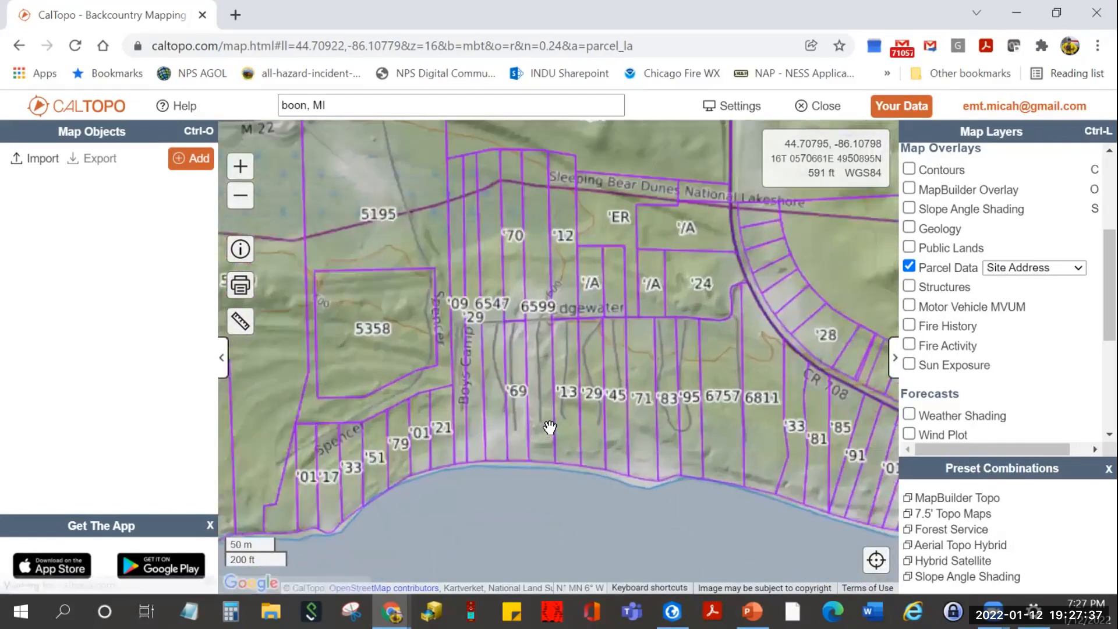
scroll(549, 427, up, 2)
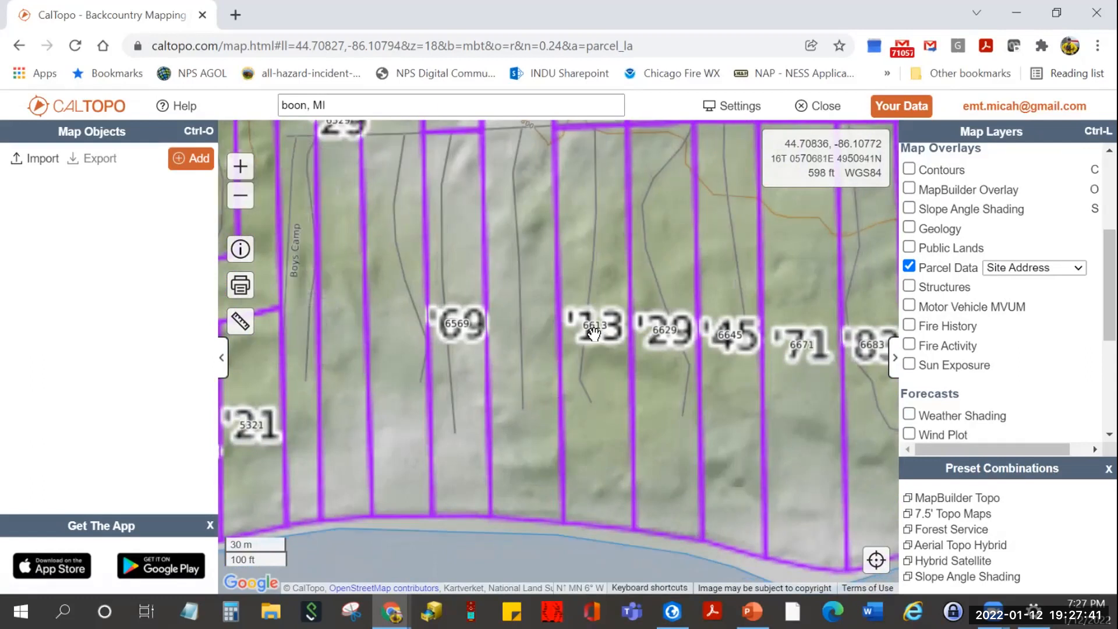
drag(594, 333, 564, 404)
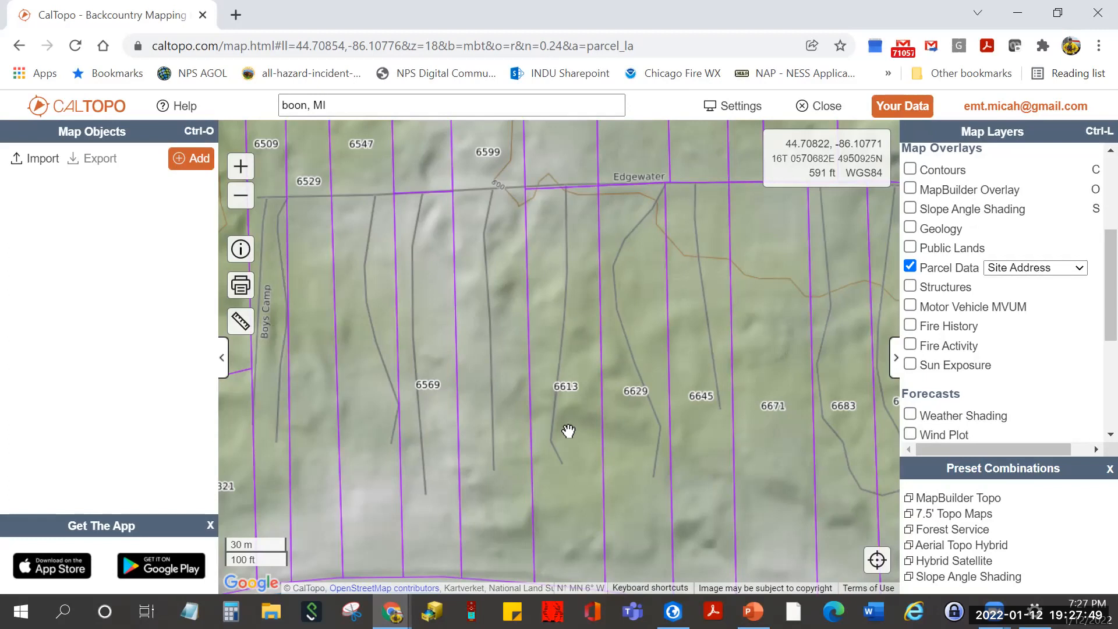
drag(568, 429, 569, 428)
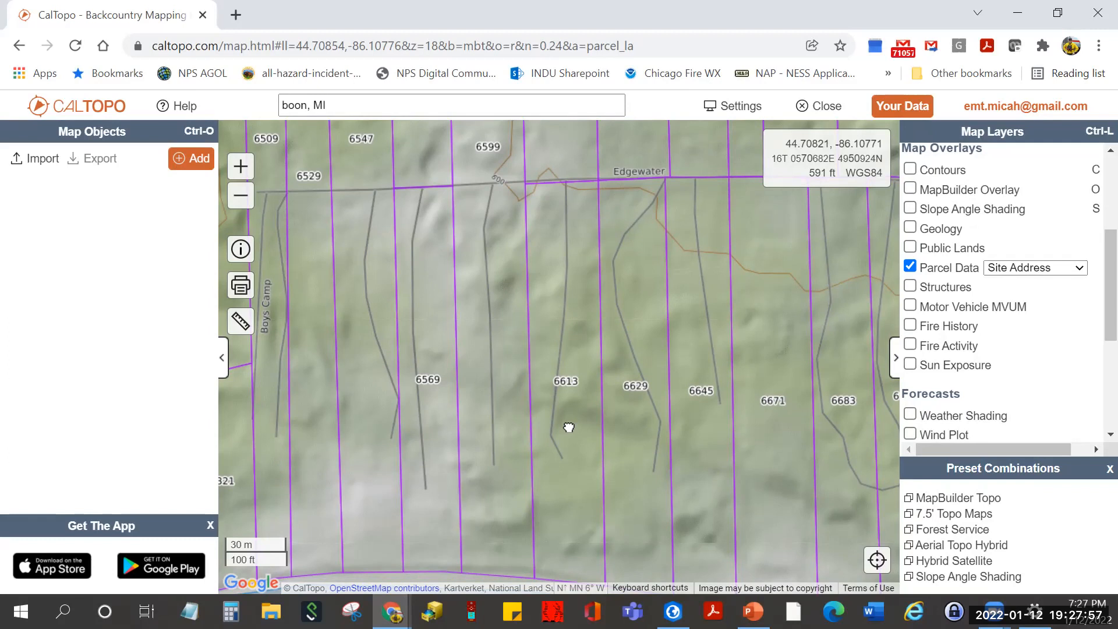
drag(569, 427, 568, 425)
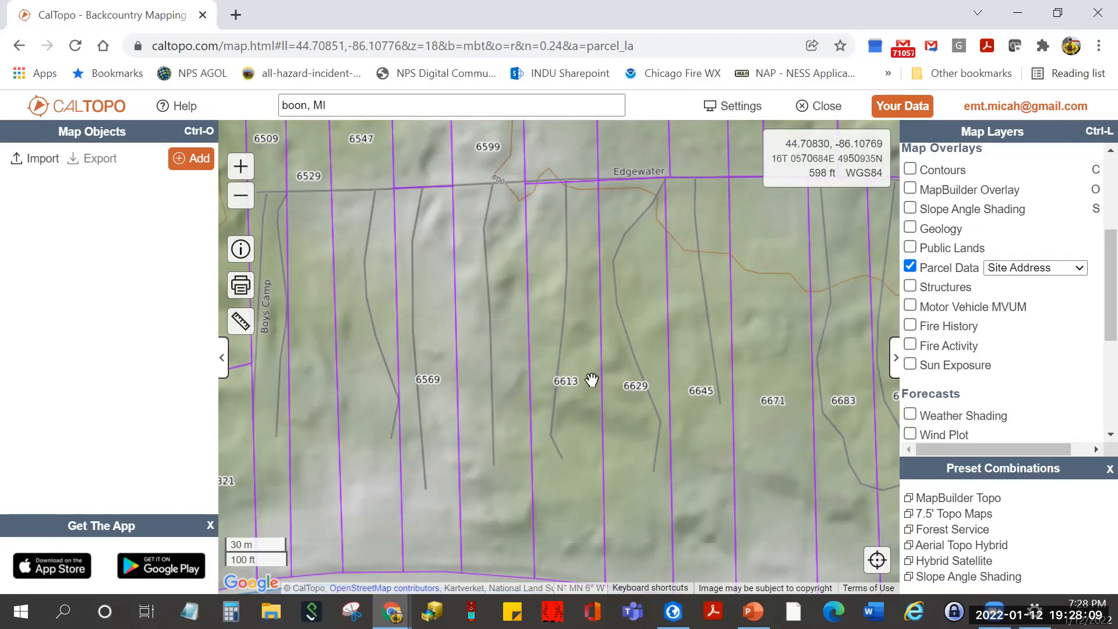
click(1058, 271)
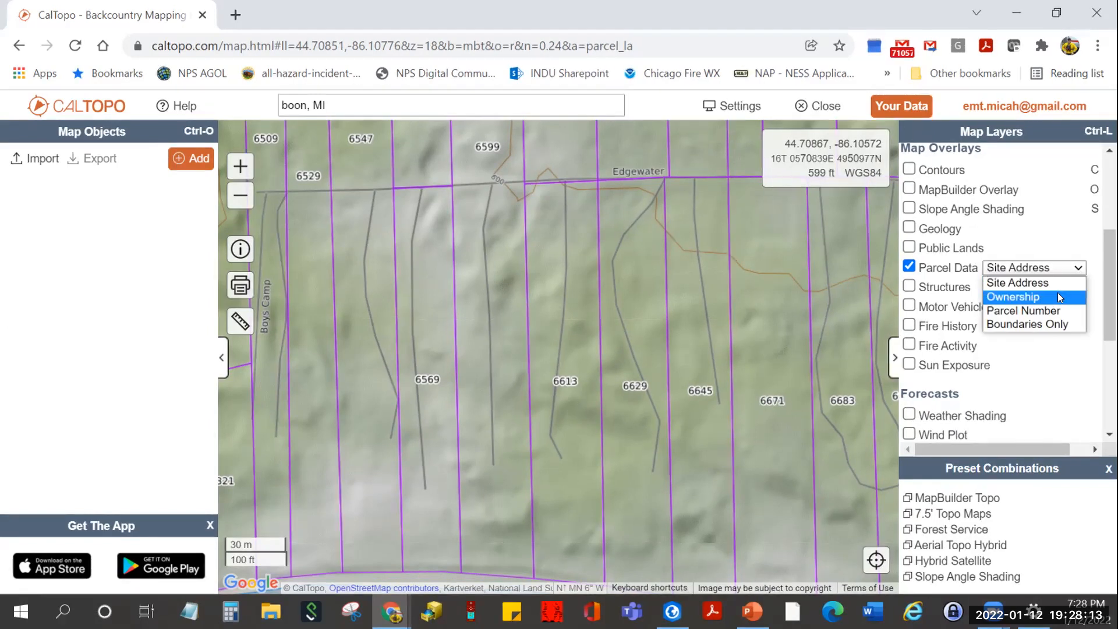
- Switch parcel labels to Ownership and zoom in to level 20 on one lot
click(1057, 293)
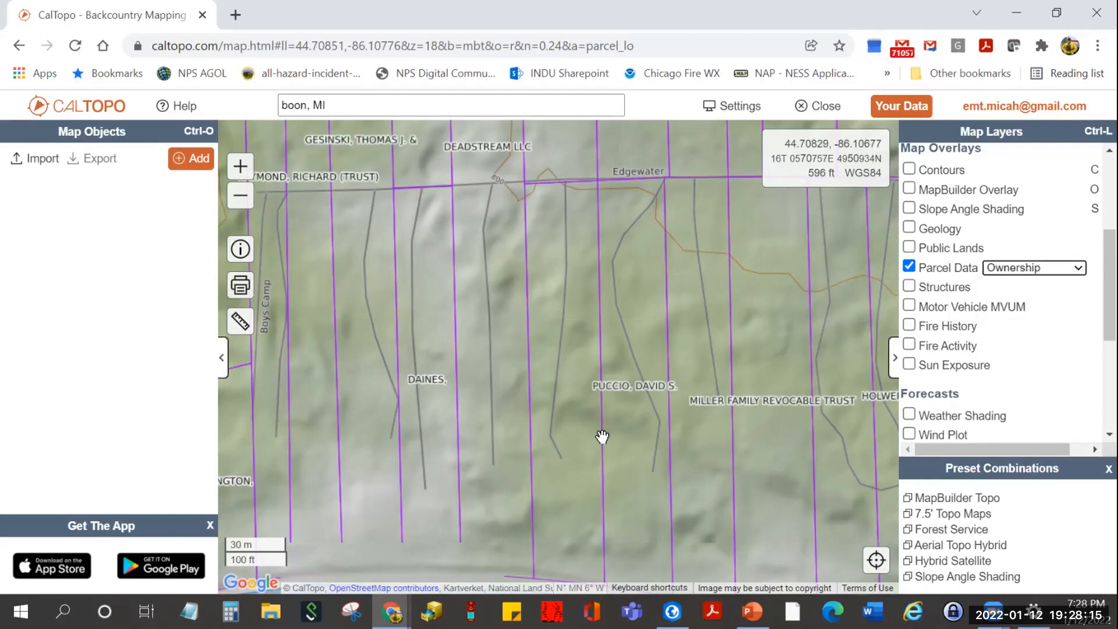
scroll(608, 401, up, 2)
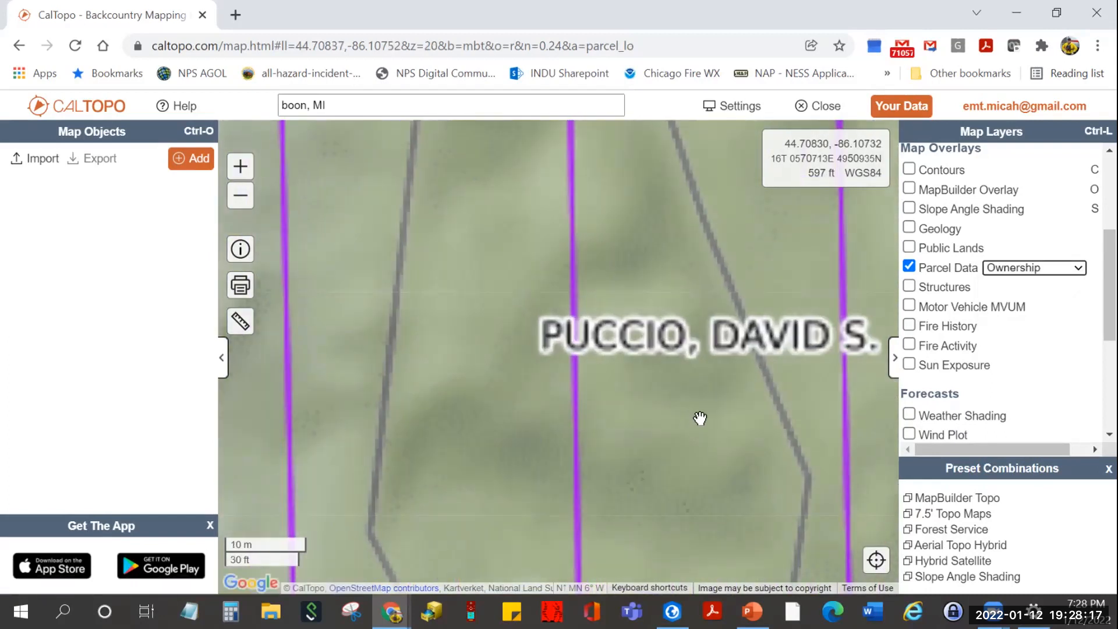
scroll(670, 440, down, 1)
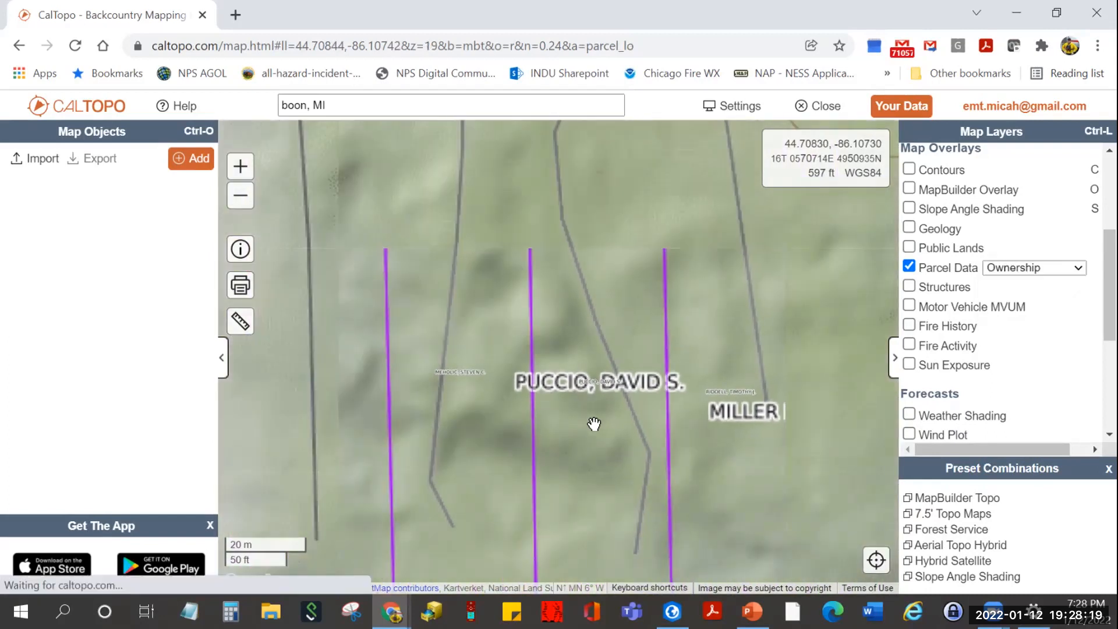
scroll(431, 430, up, 1)
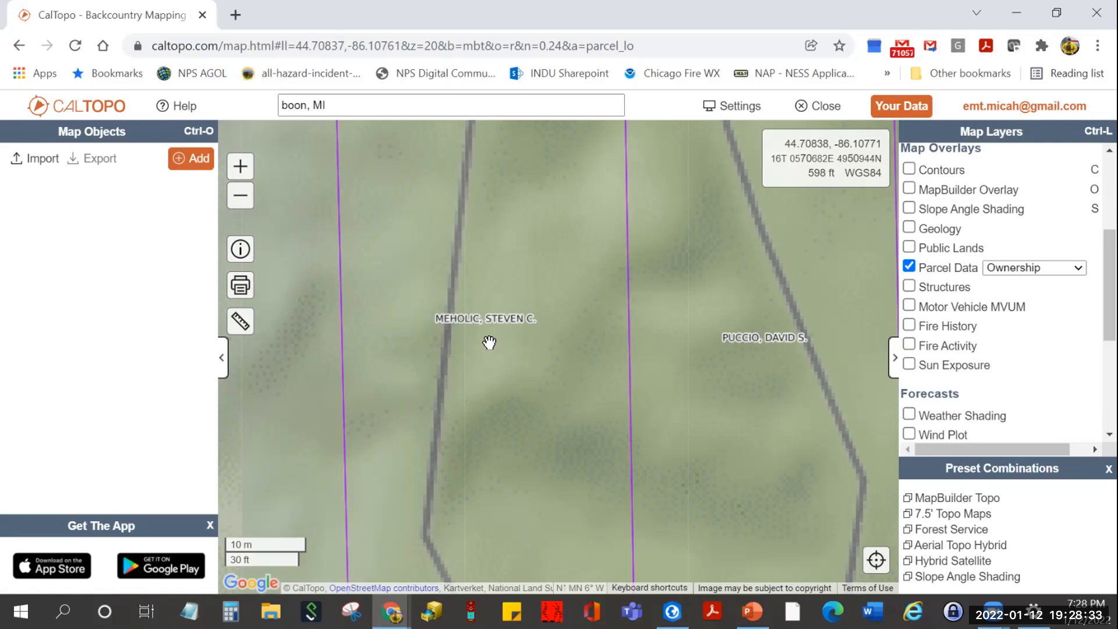
- Add a marker on the parcel line and label it 'Needs to be invest'
click(178, 161)
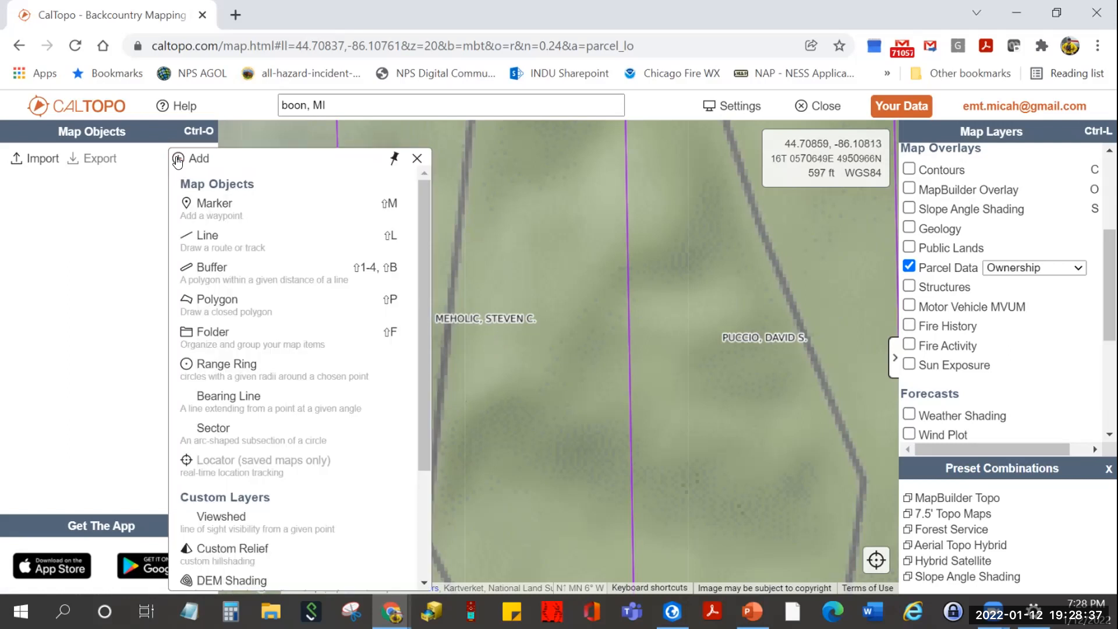
click(226, 220)
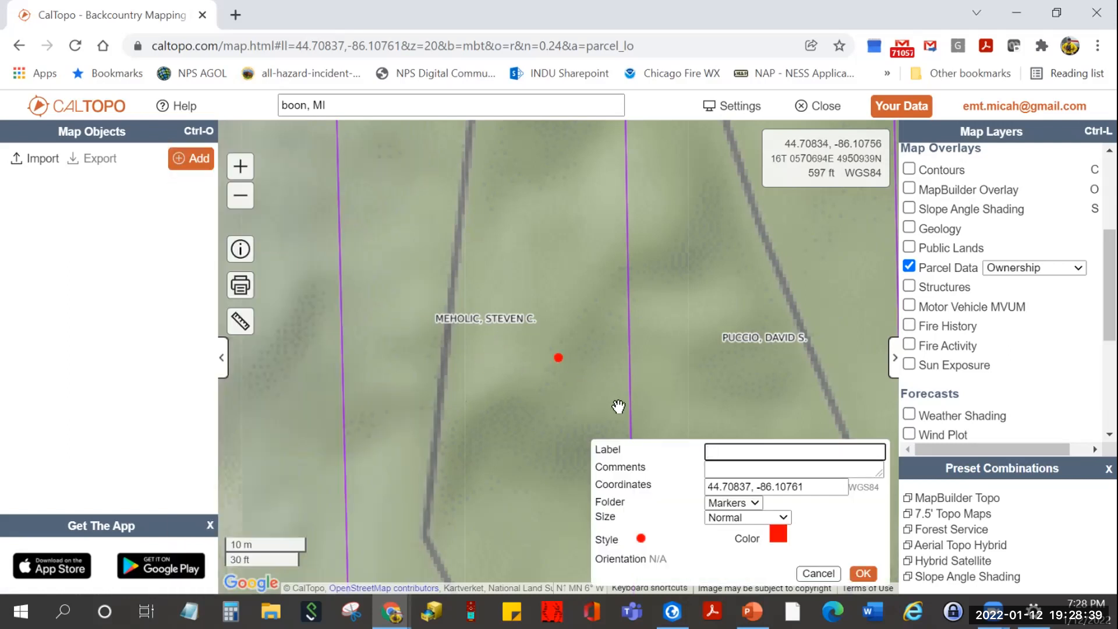
drag(558, 357, 464, 339)
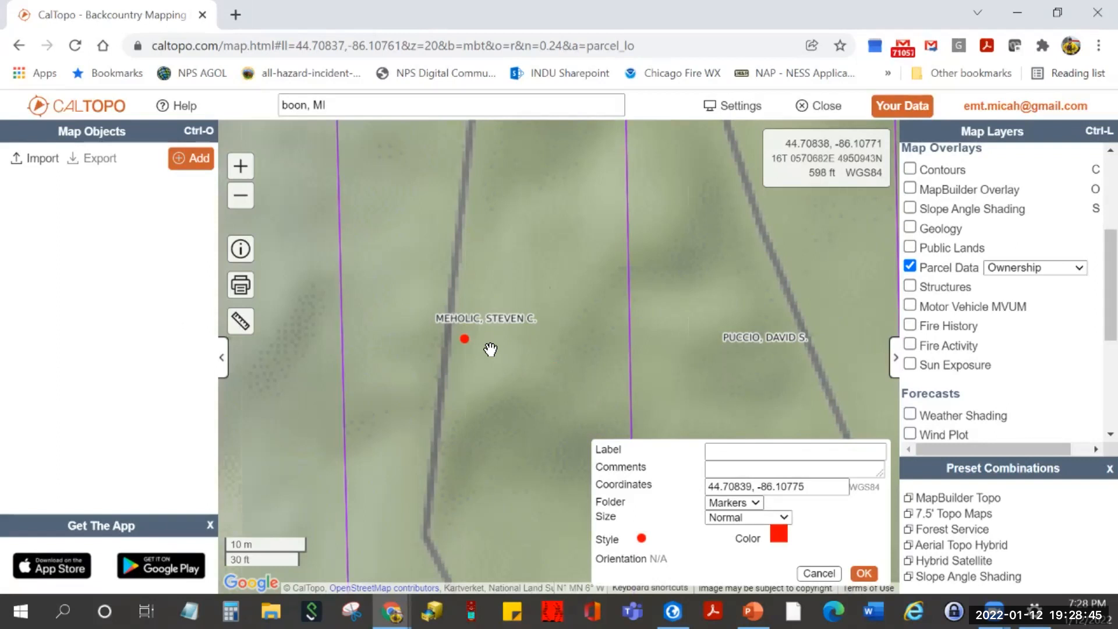
click(718, 449)
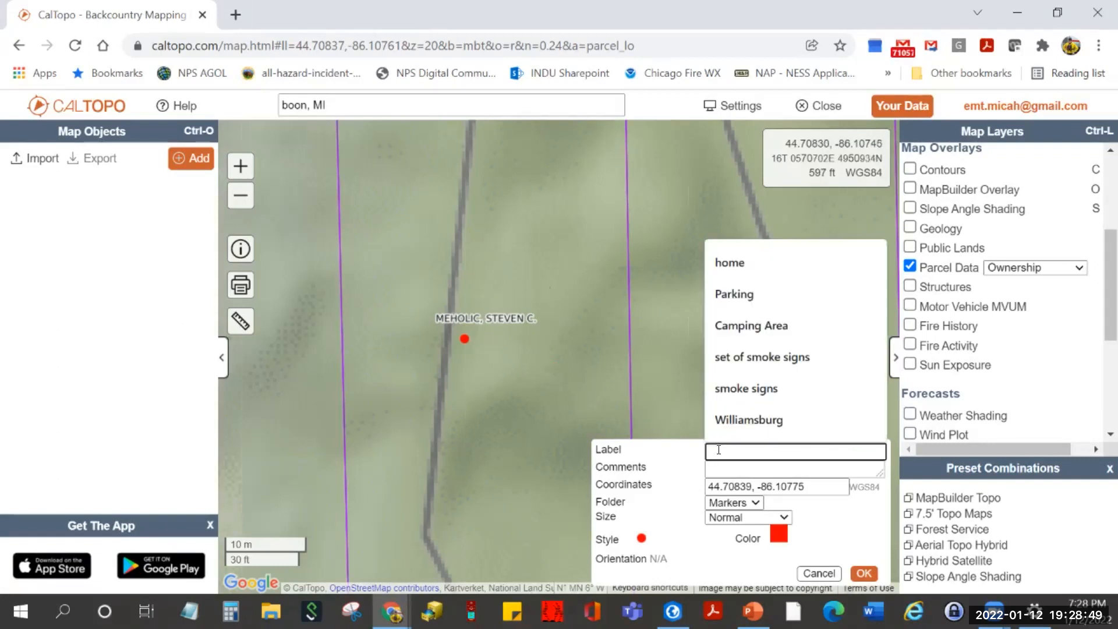
text(Needs to be invest)
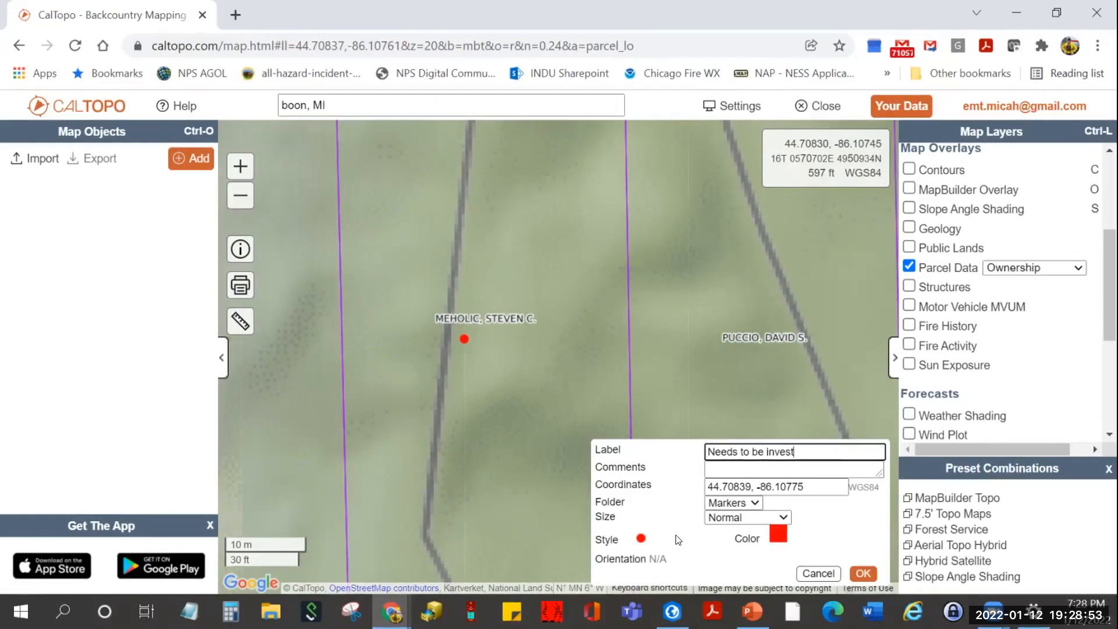
- Give the marker a blue question-mark icon, confirm it, and bring up Save As
click(641, 539)
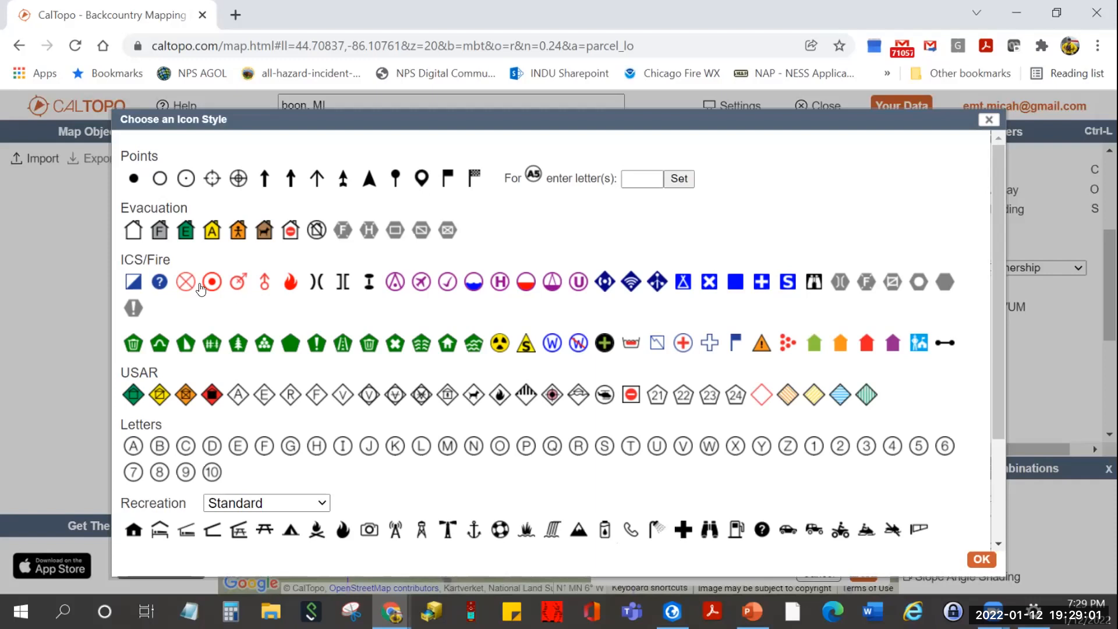
click(159, 281)
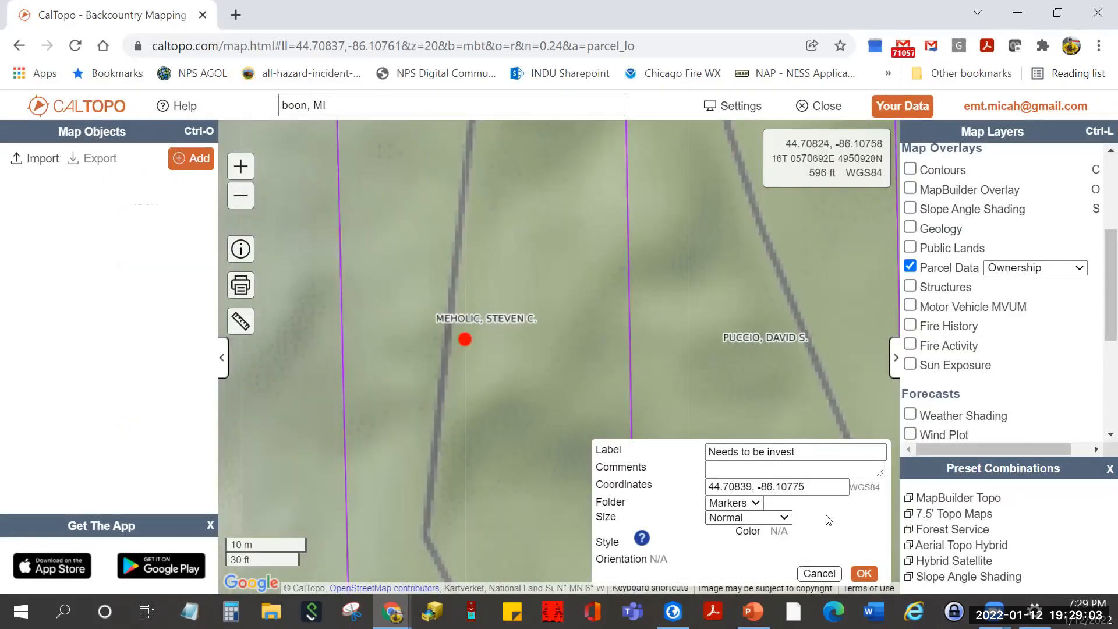
click(862, 573)
scroll(465, 369, down, 1)
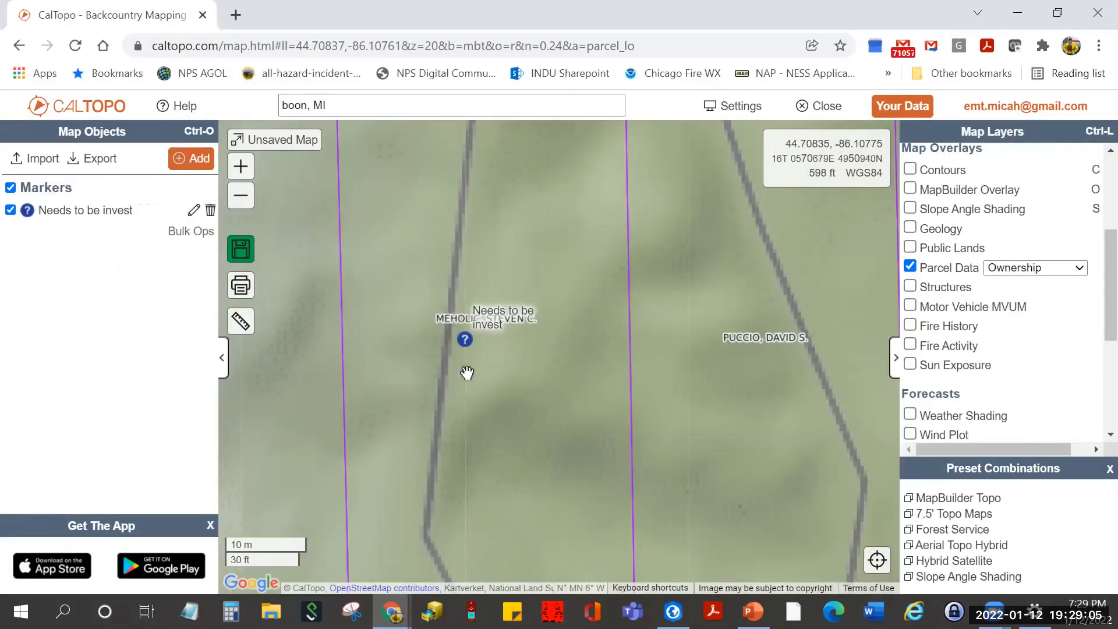
key(ctrl+s)
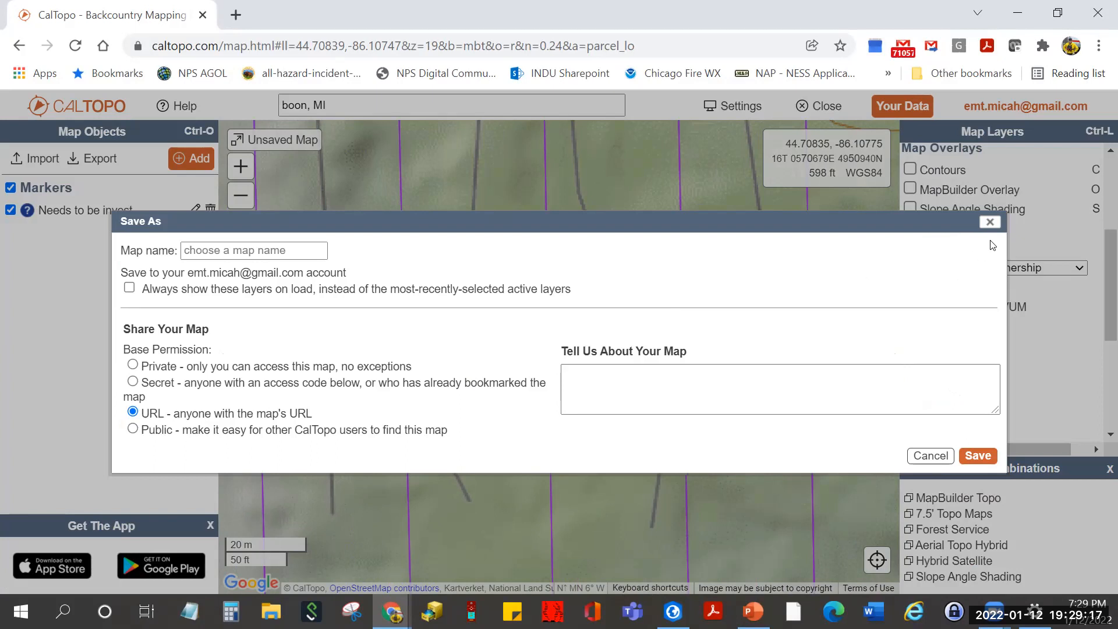
drag(744, 224, 813, 233)
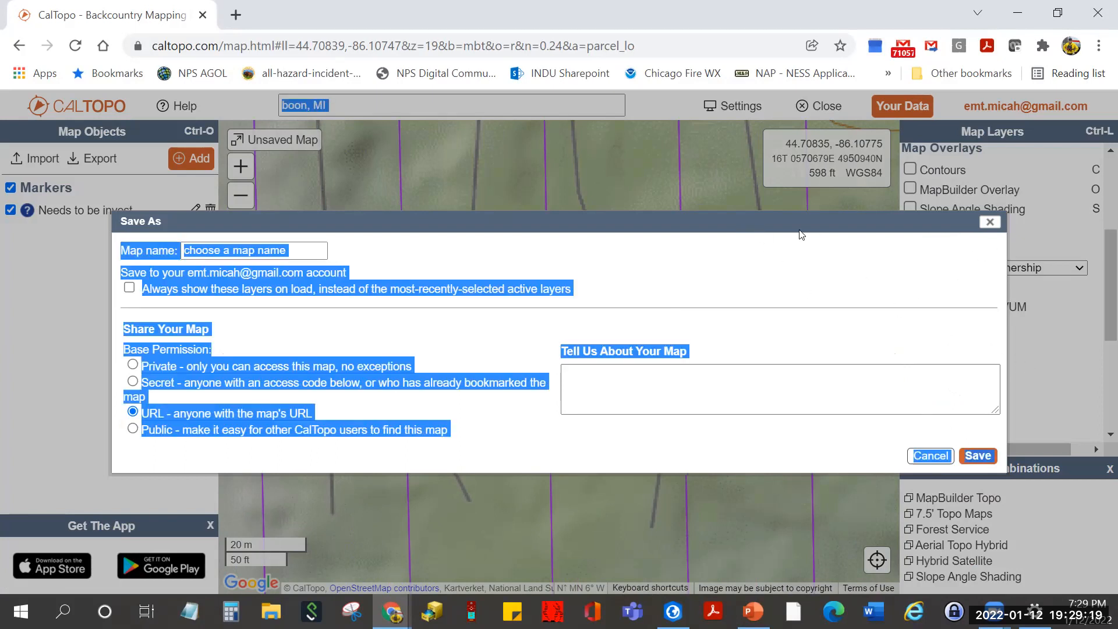
click(780, 232)
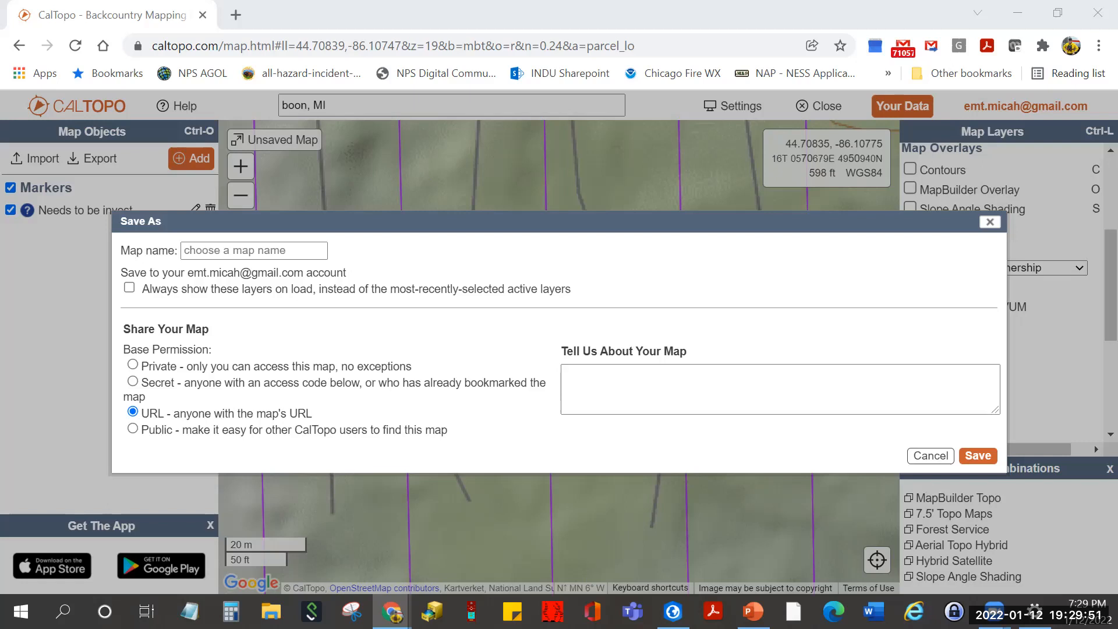
click(302, 252)
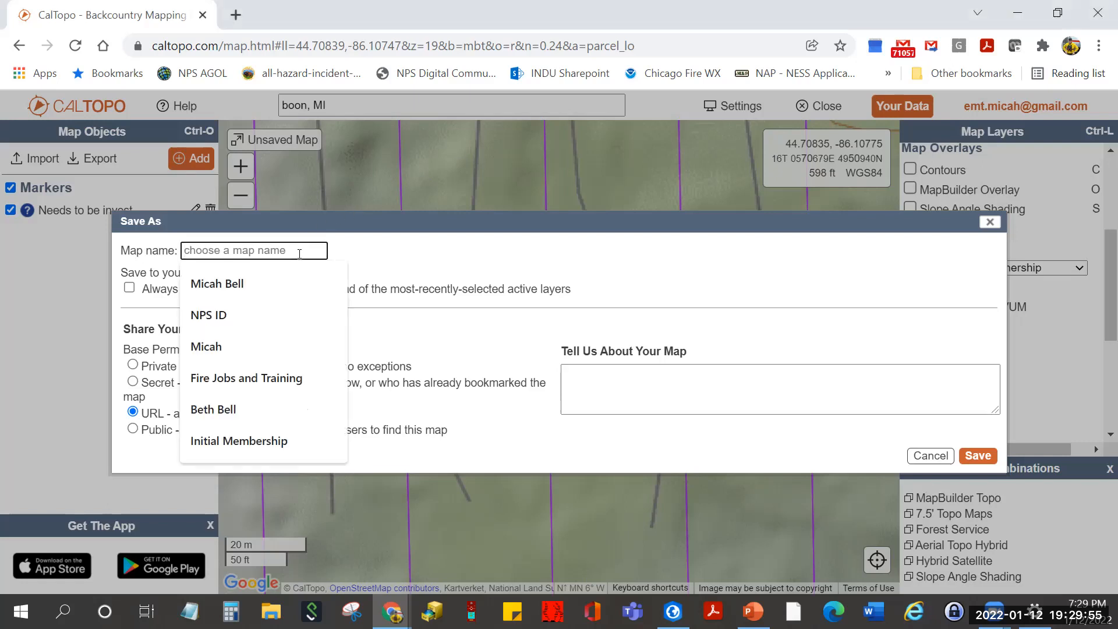
- Name the map 'SARTopo Session 1' and enable 'Always show these layers on load'
text(SARTopo Se)
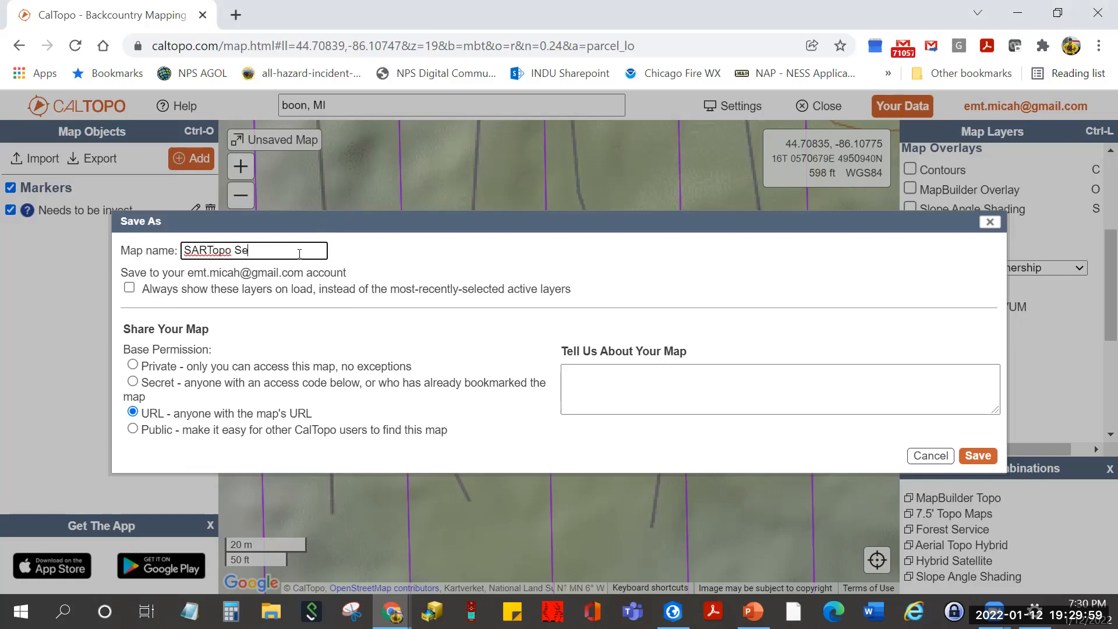
text(ssion 1)
click(129, 287)
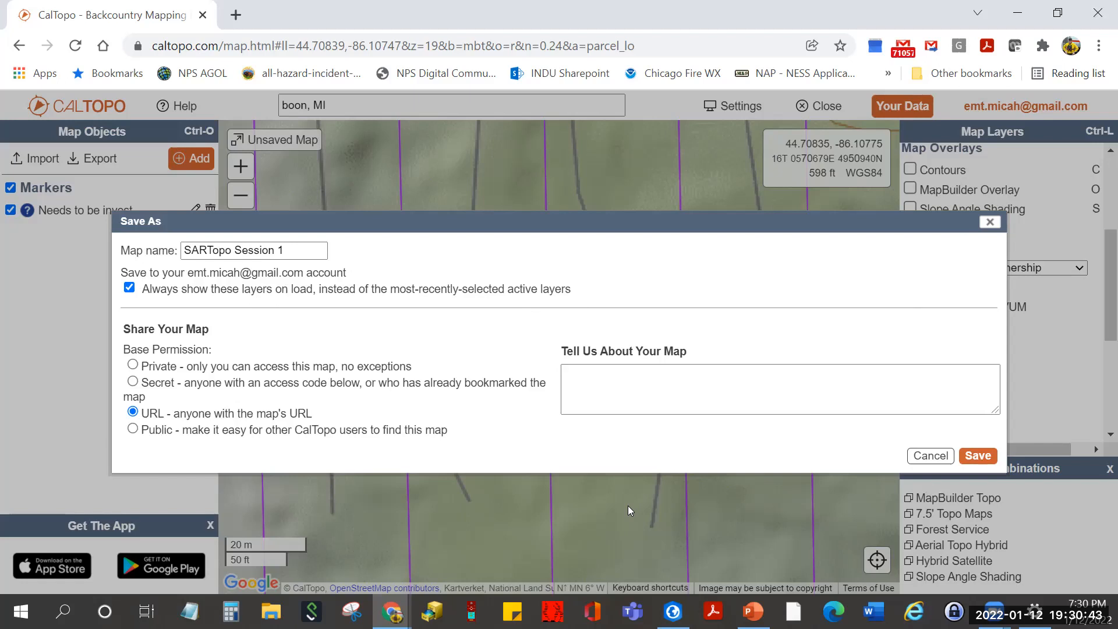
click(129, 287)
click(129, 288)
drag(123, 328, 210, 327)
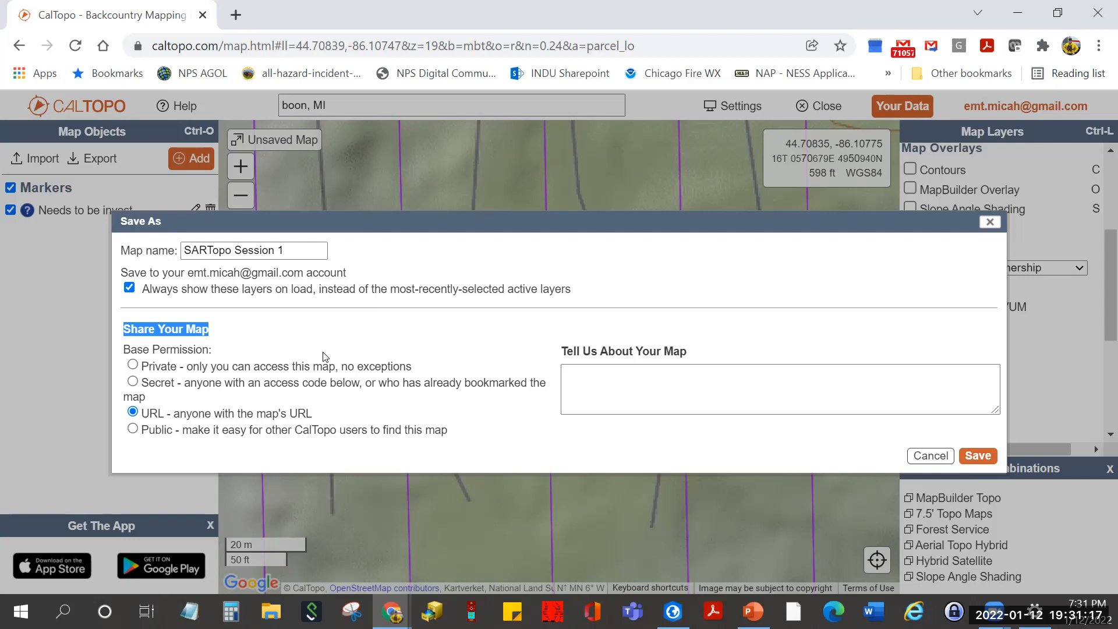
click(204, 414)
drag(180, 413, 313, 413)
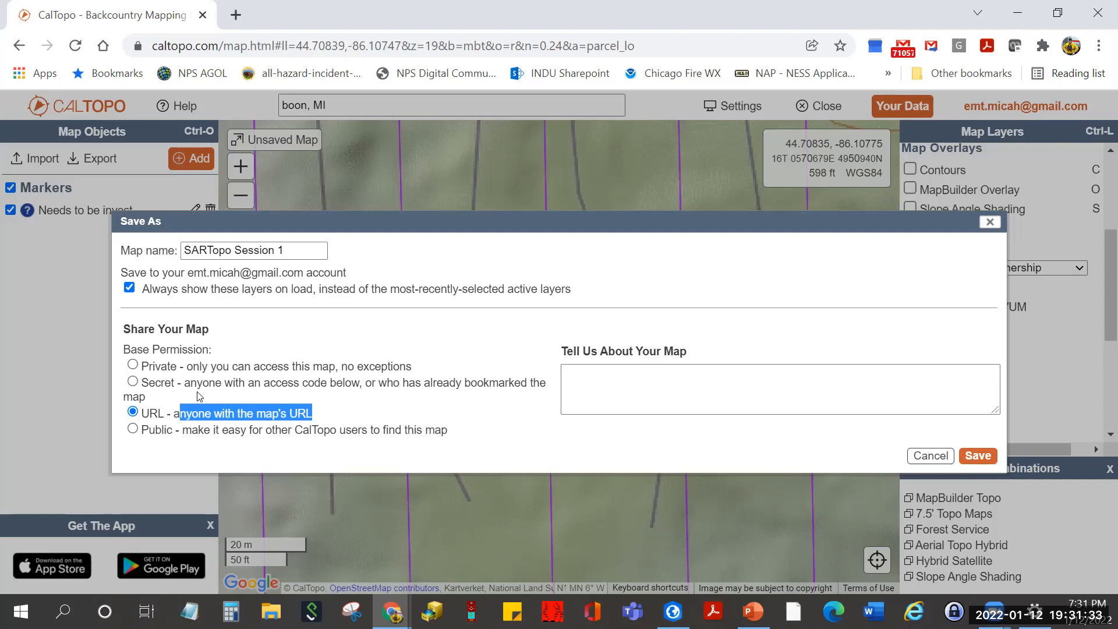
click(133, 383)
click(373, 387)
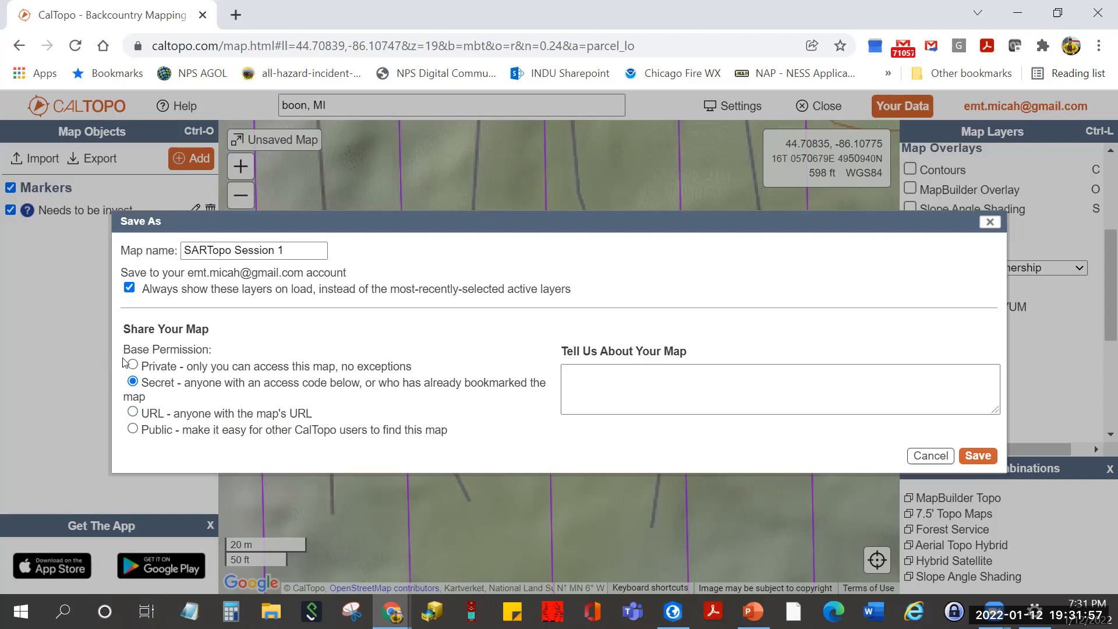
click(607, 378)
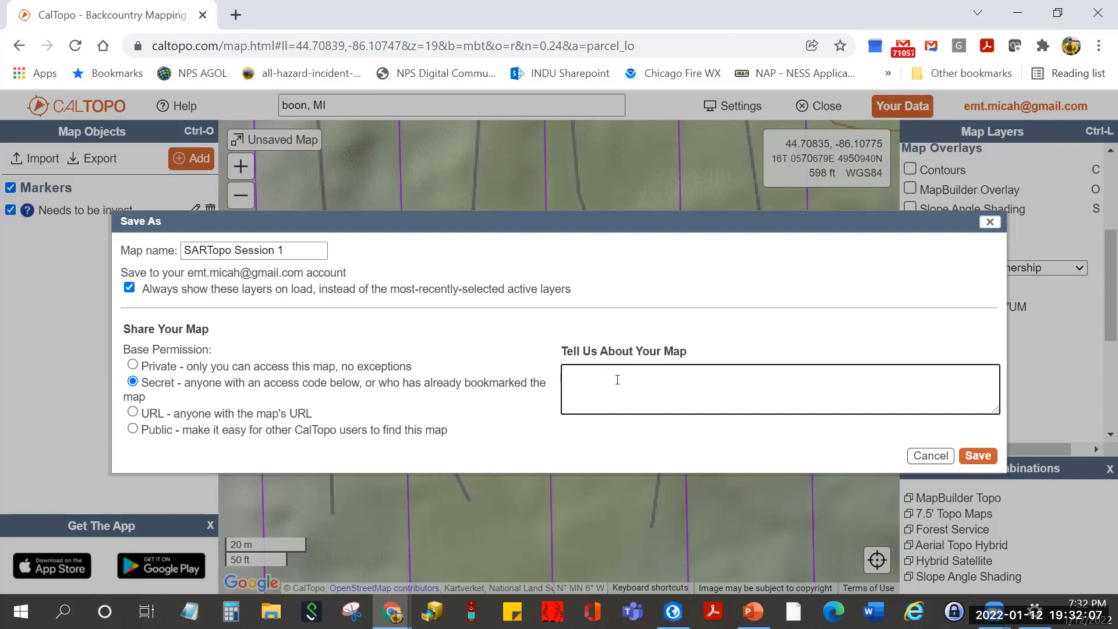
click(977, 456)
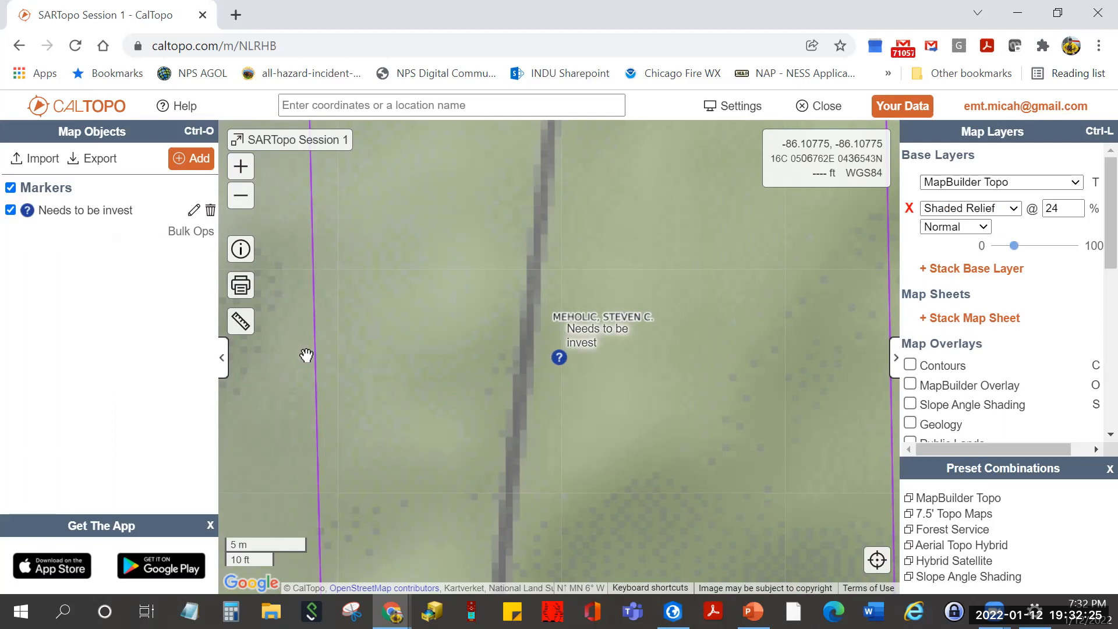
- Open Details / Sharing, select the map URL, and start a Read-access shareable link
click(241, 250)
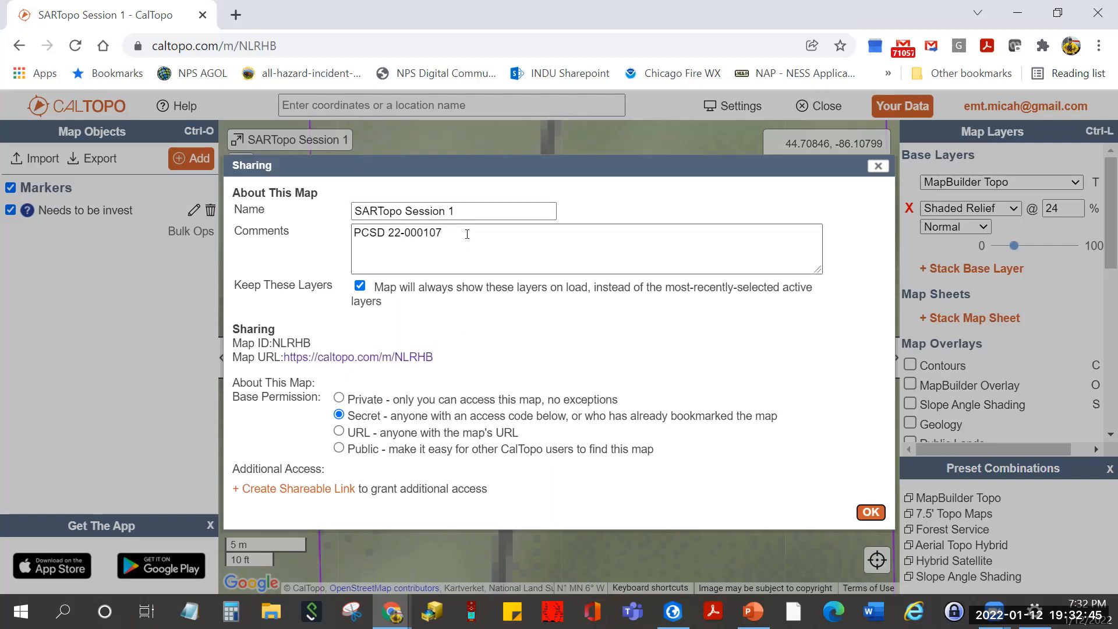
drag(455, 364, 285, 362)
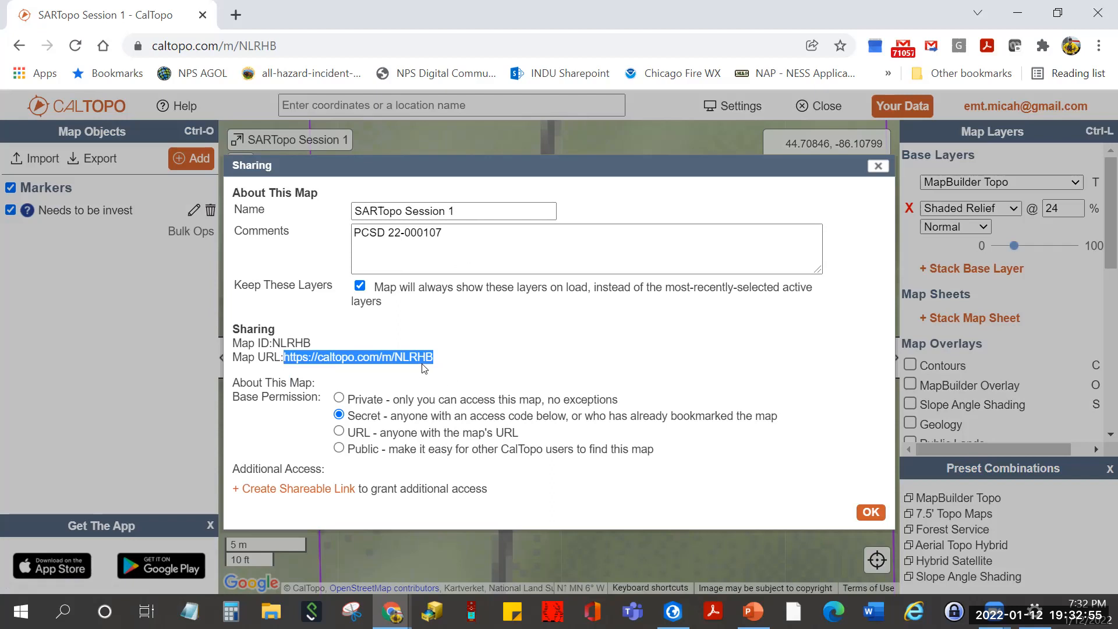
click(524, 375)
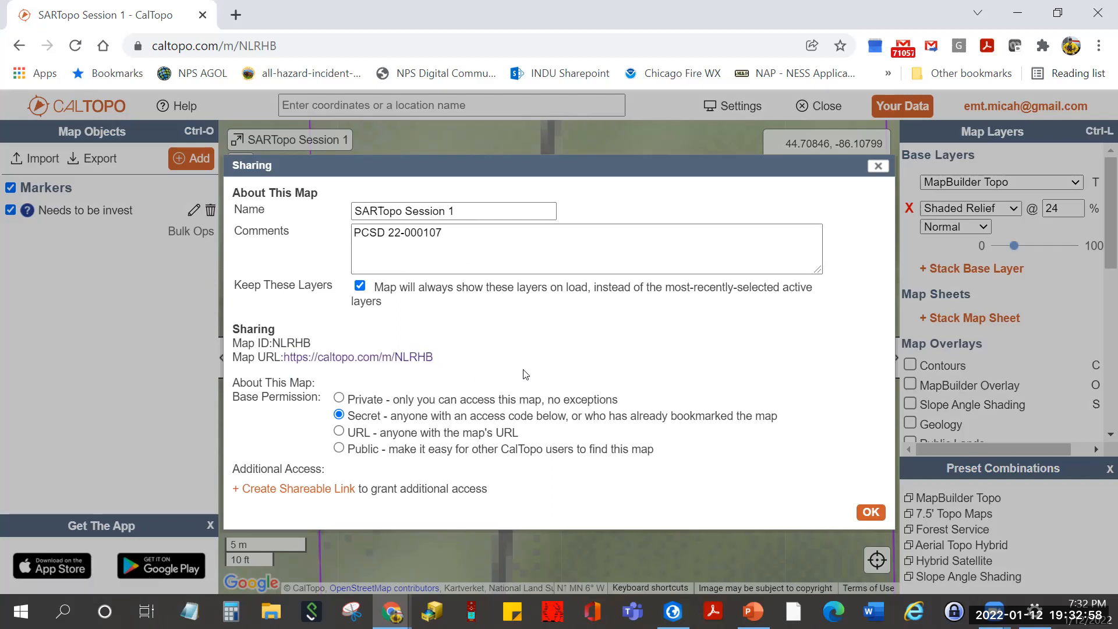
click(278, 497)
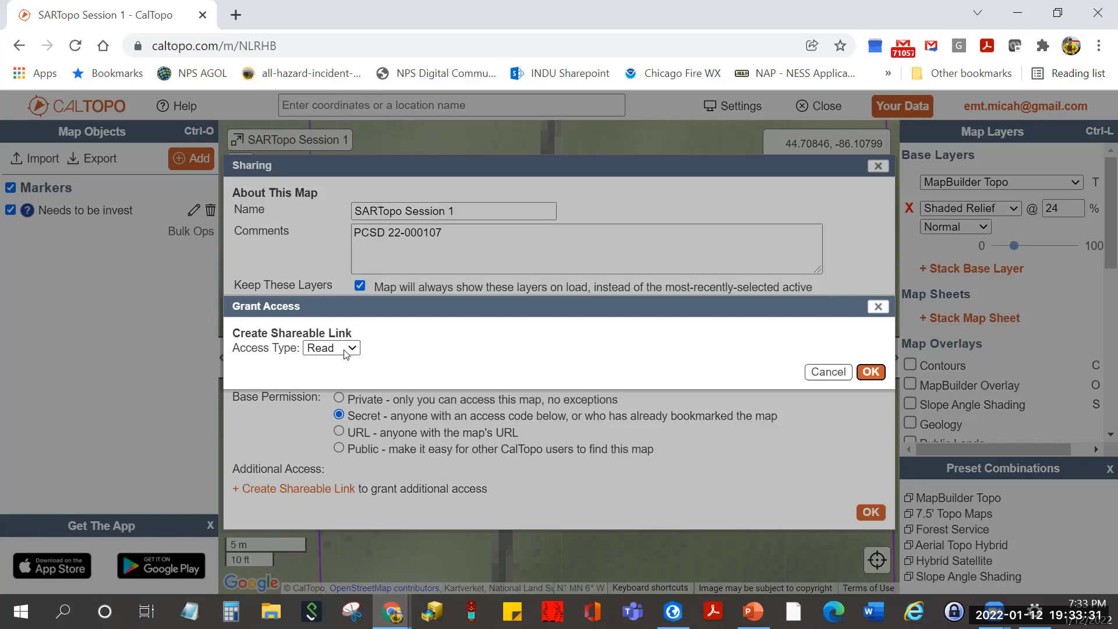
- Create the Read-access shareable link and open its QR code in a new tab
click(874, 372)
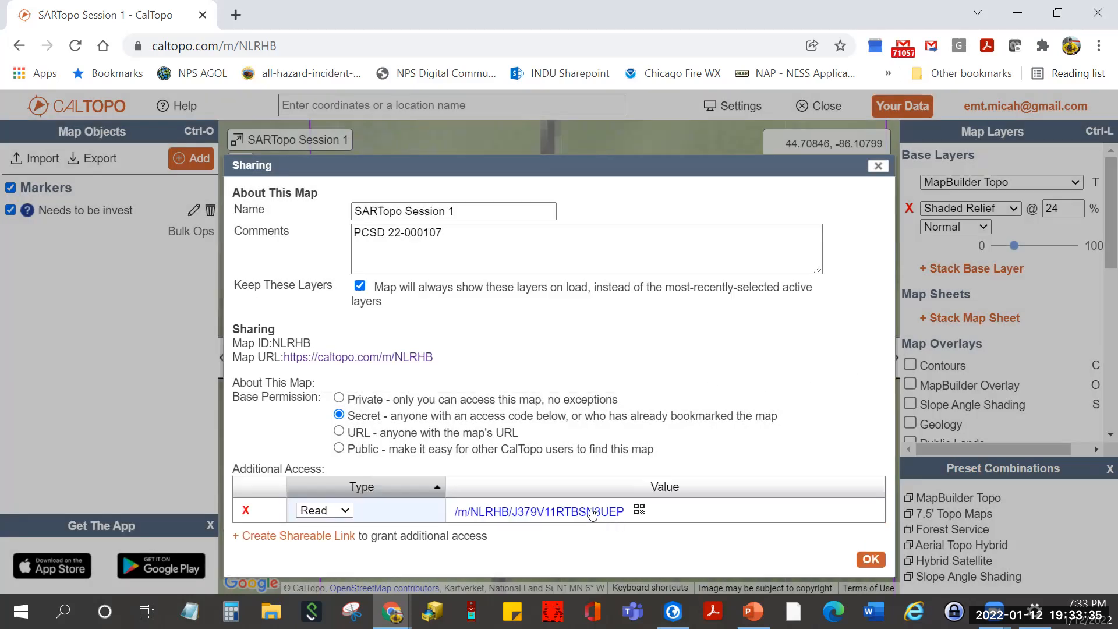
click(639, 513)
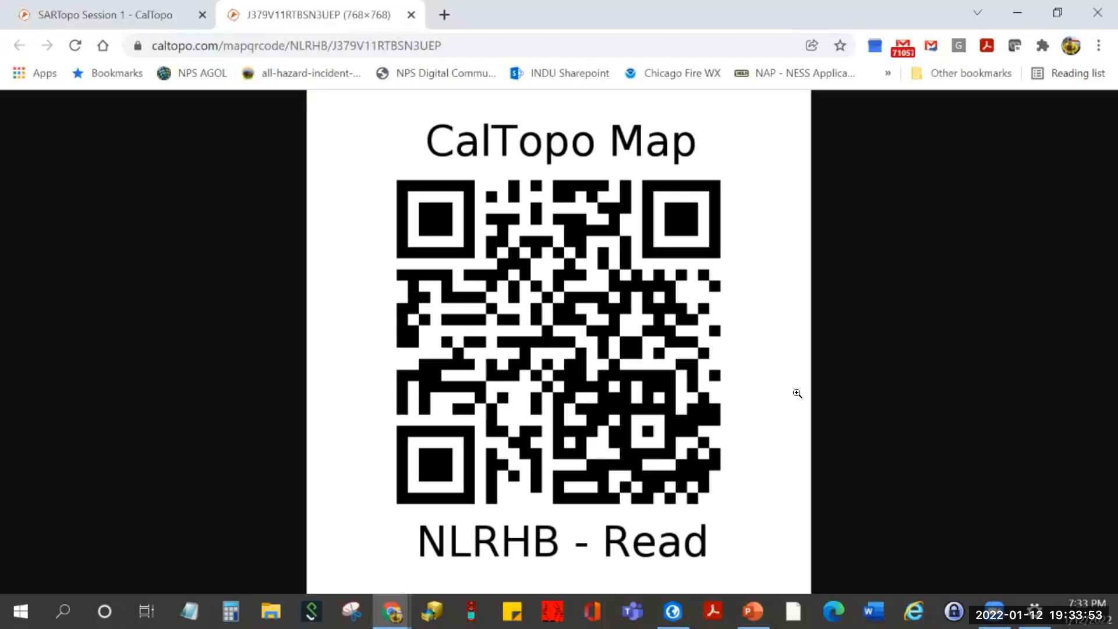
- Back in sharing settings, switch the existing link's access to Write, then back to Read
click(161, 16)
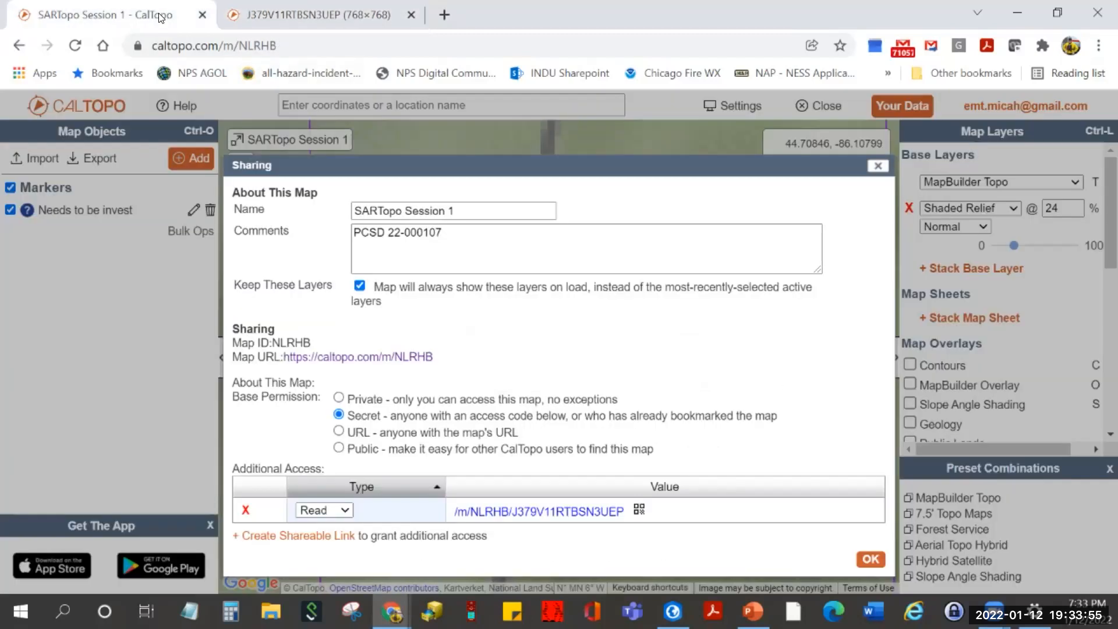
click(344, 511)
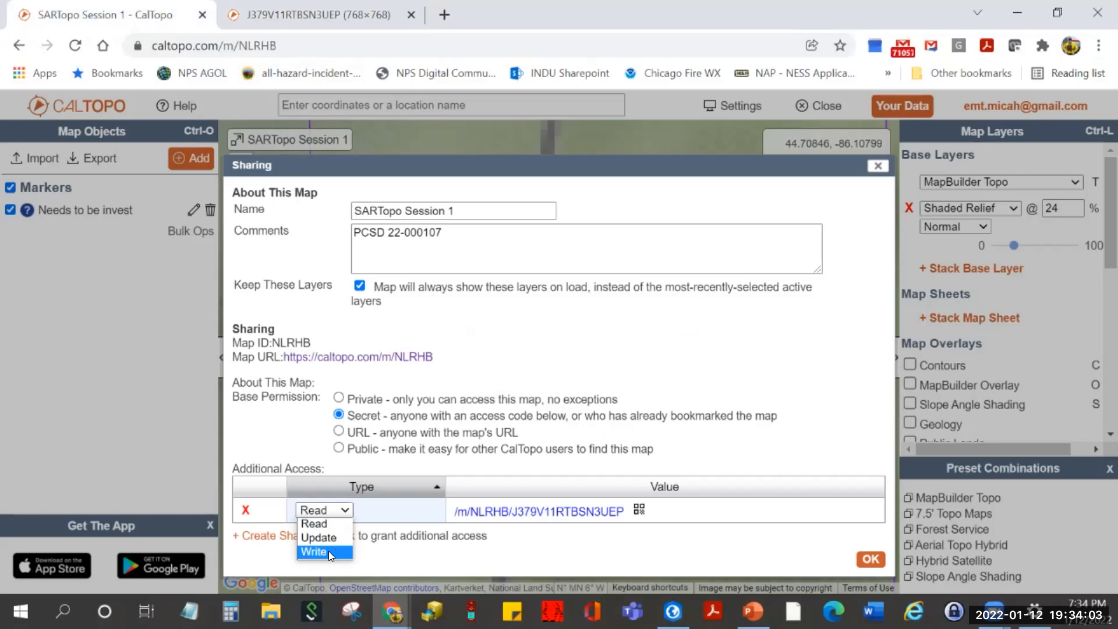
click(328, 551)
click(342, 511)
click(322, 535)
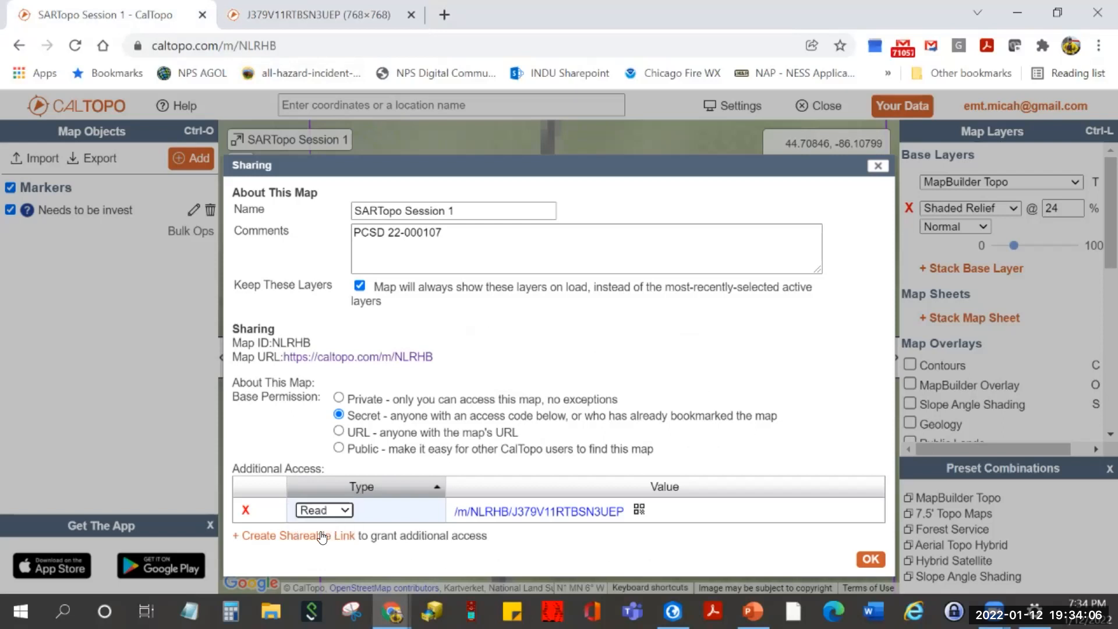
- Create a new Write-access shareable link and open its QR code
click(272, 543)
click(352, 348)
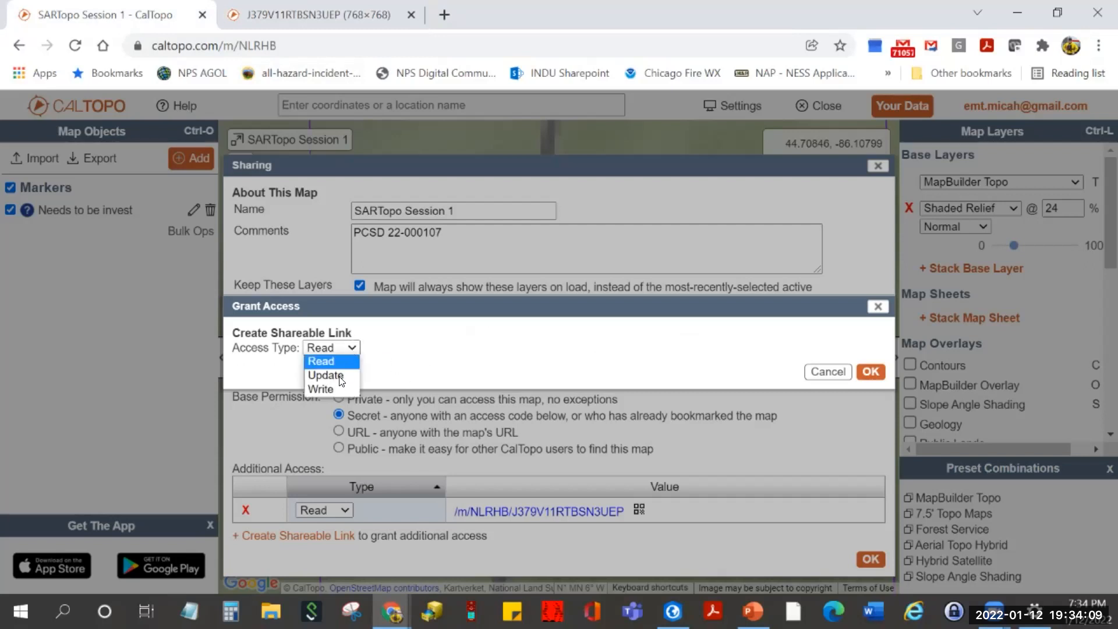
click(335, 388)
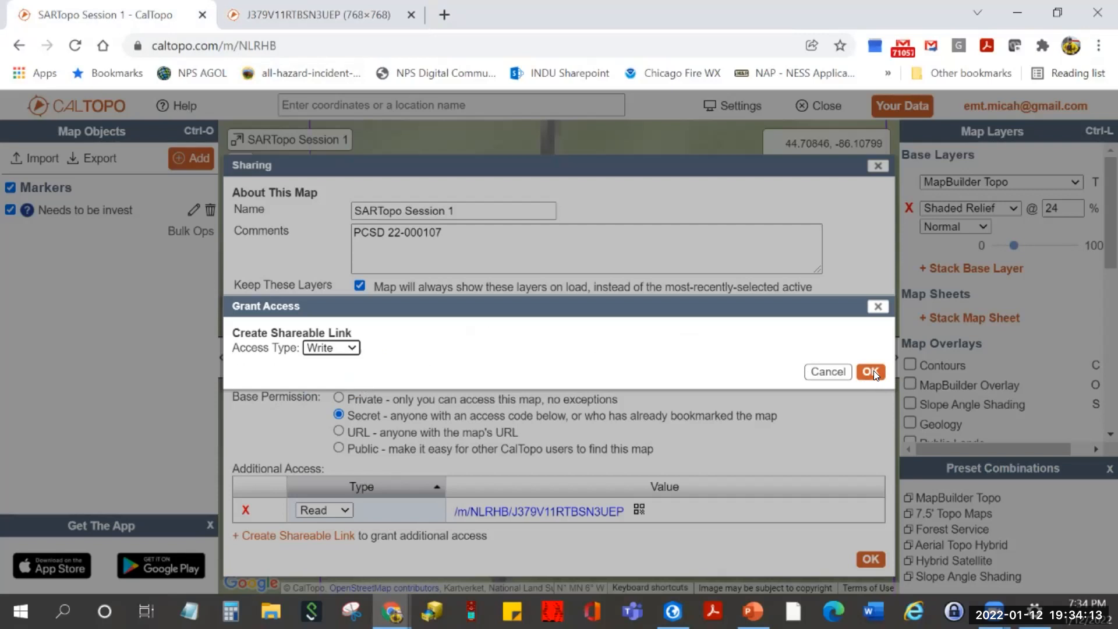
click(873, 374)
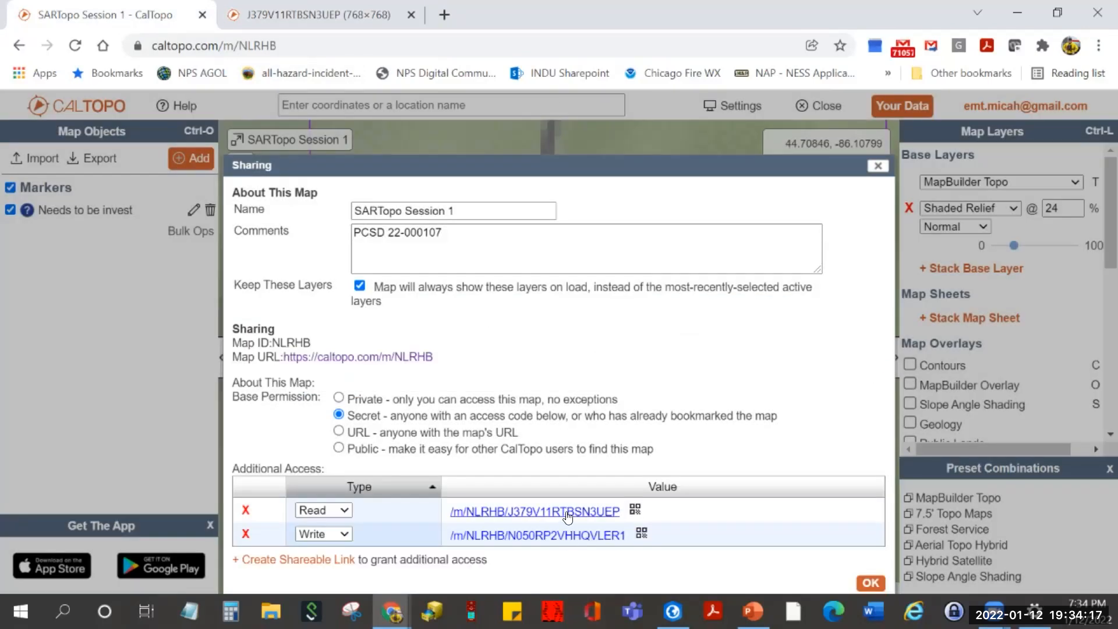
click(641, 534)
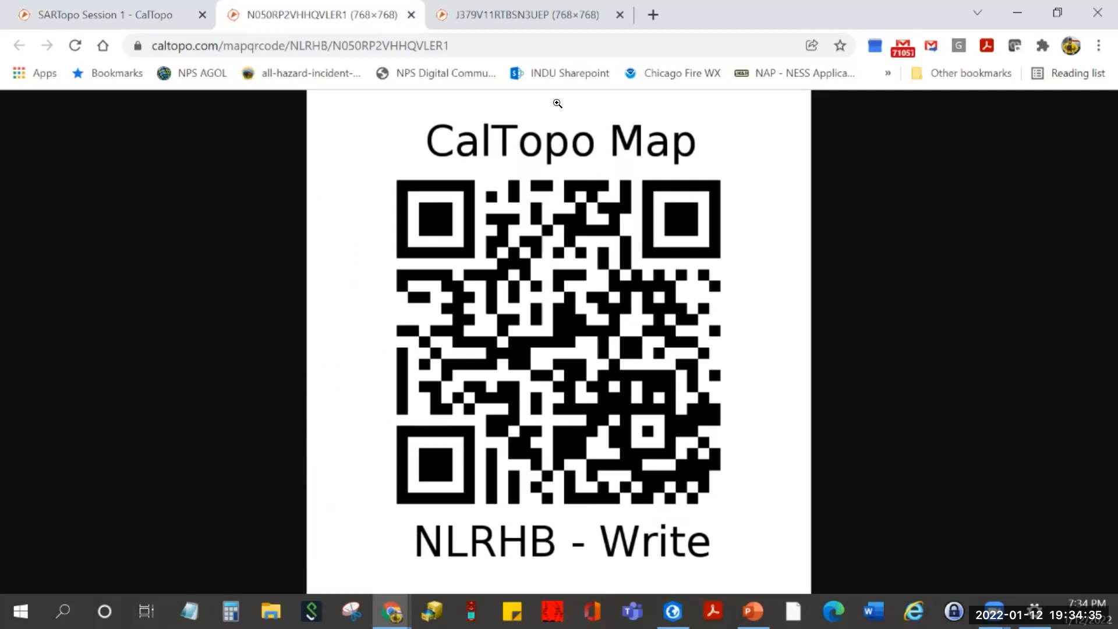
- View the Read and Write QR tabs and the image's save options, then return to SARTopo Session 1
click(541, 18)
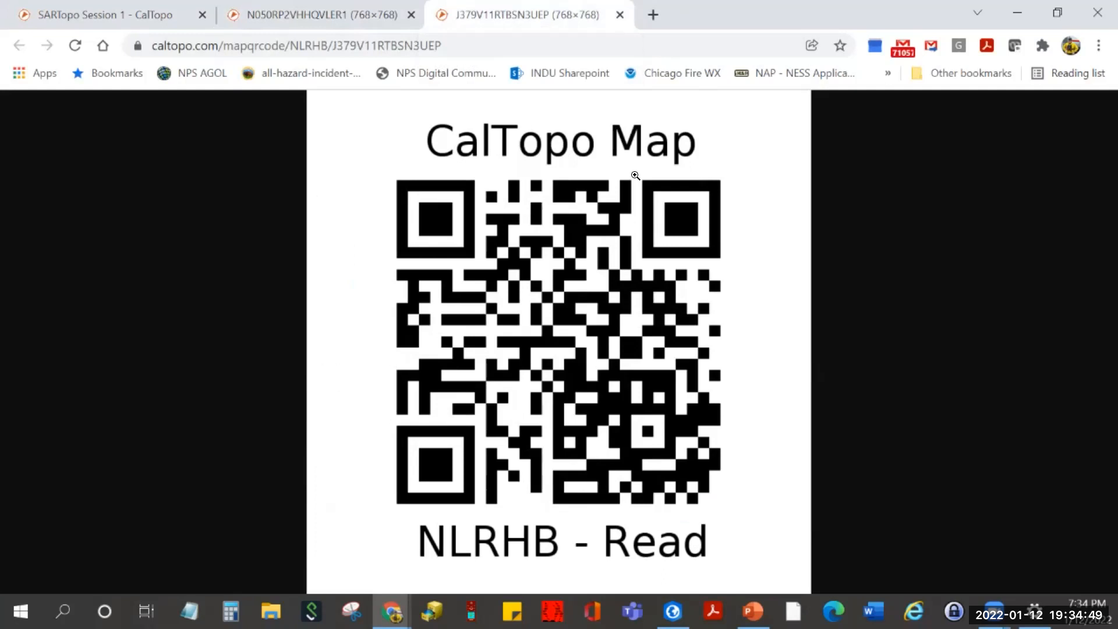
right_click(554, 297)
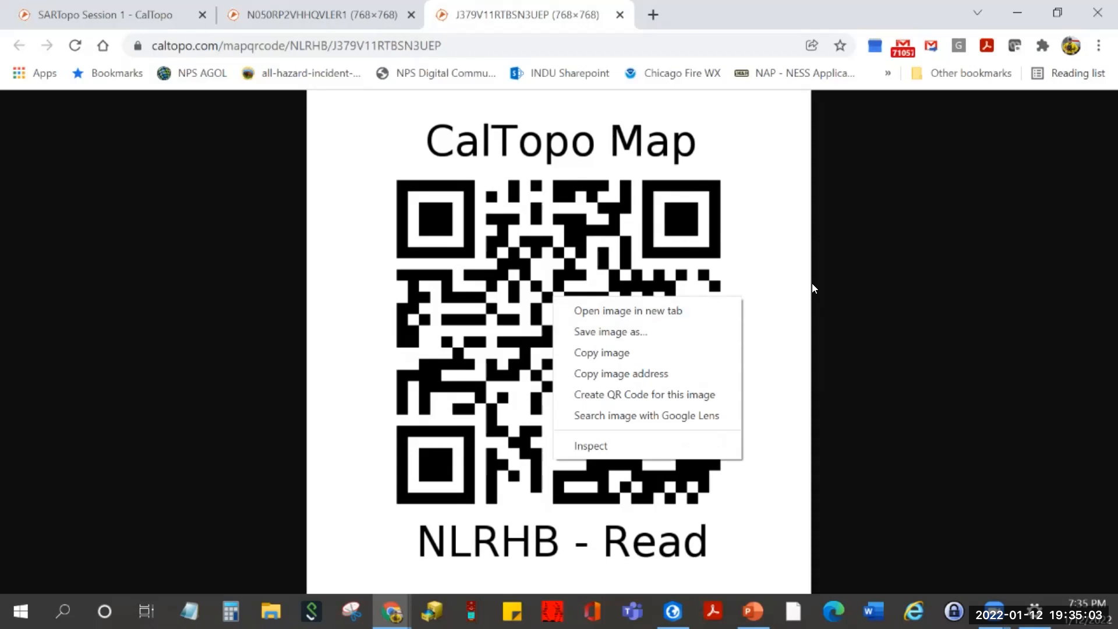
click(878, 240)
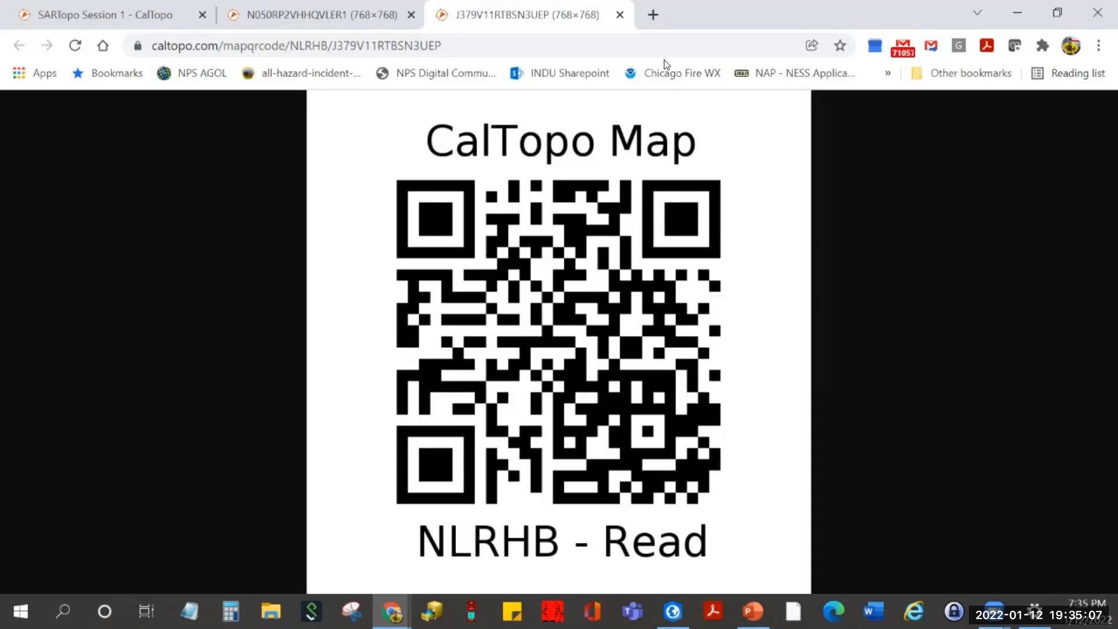
click(319, 17)
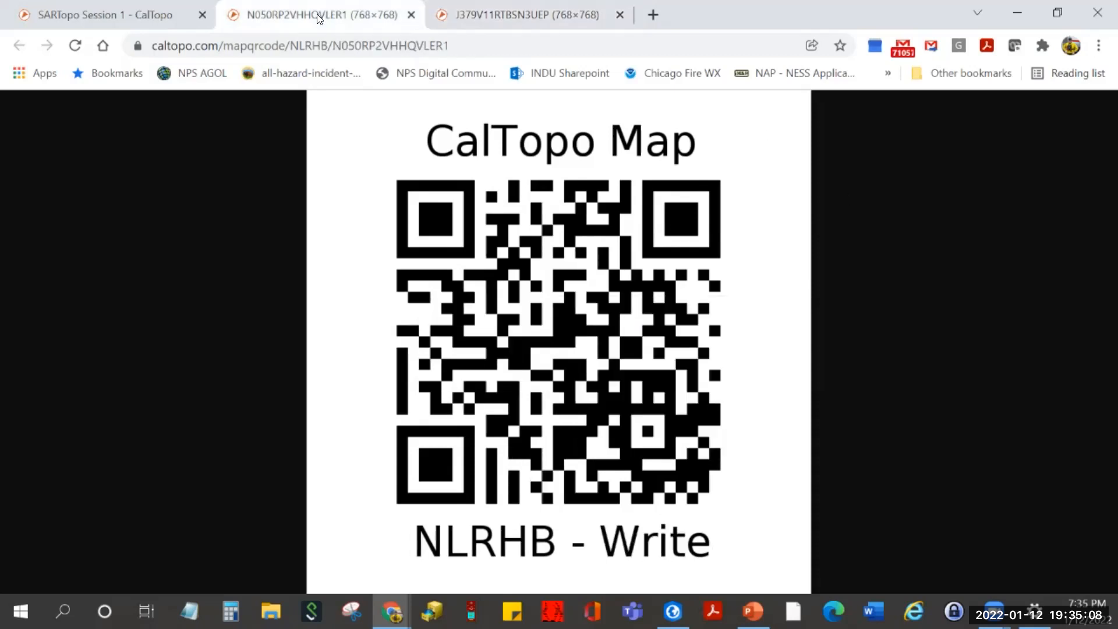
click(143, 15)
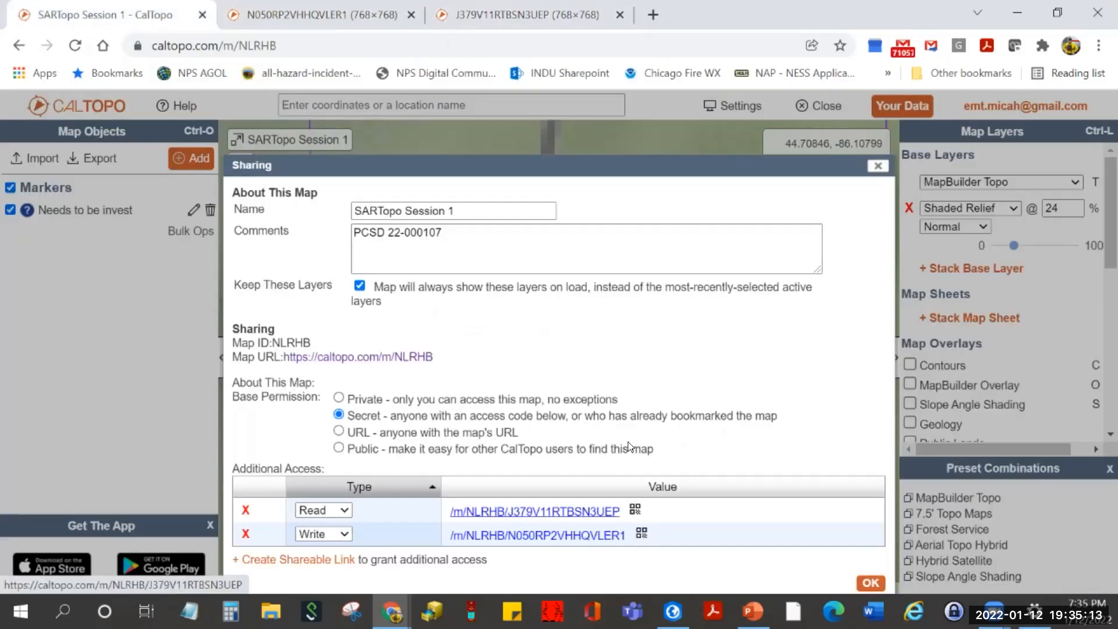
click(641, 533)
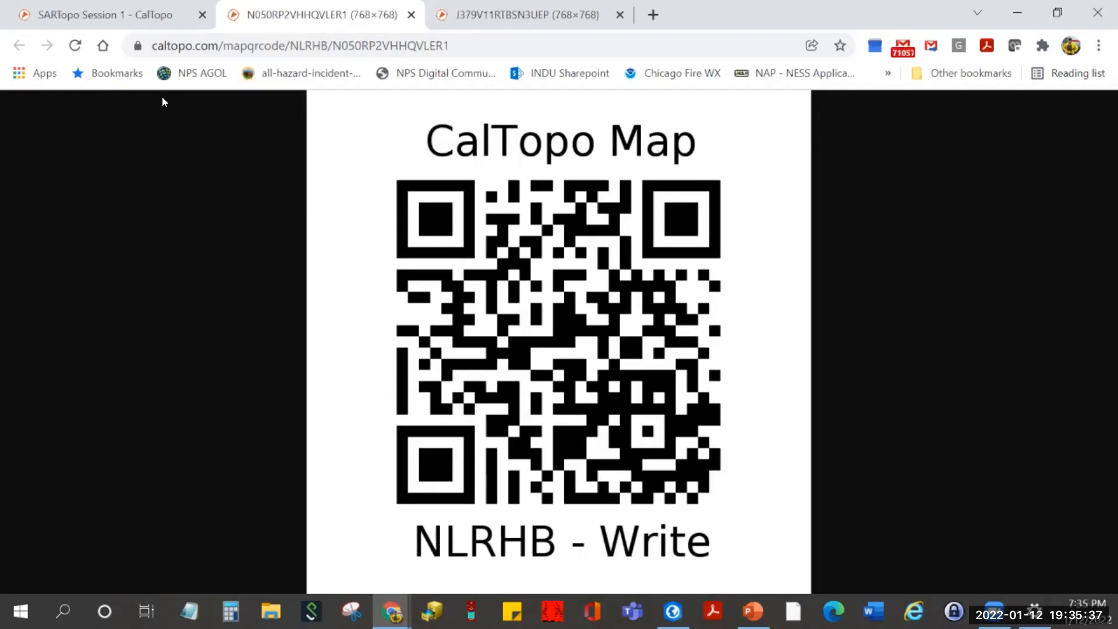
click(156, 21)
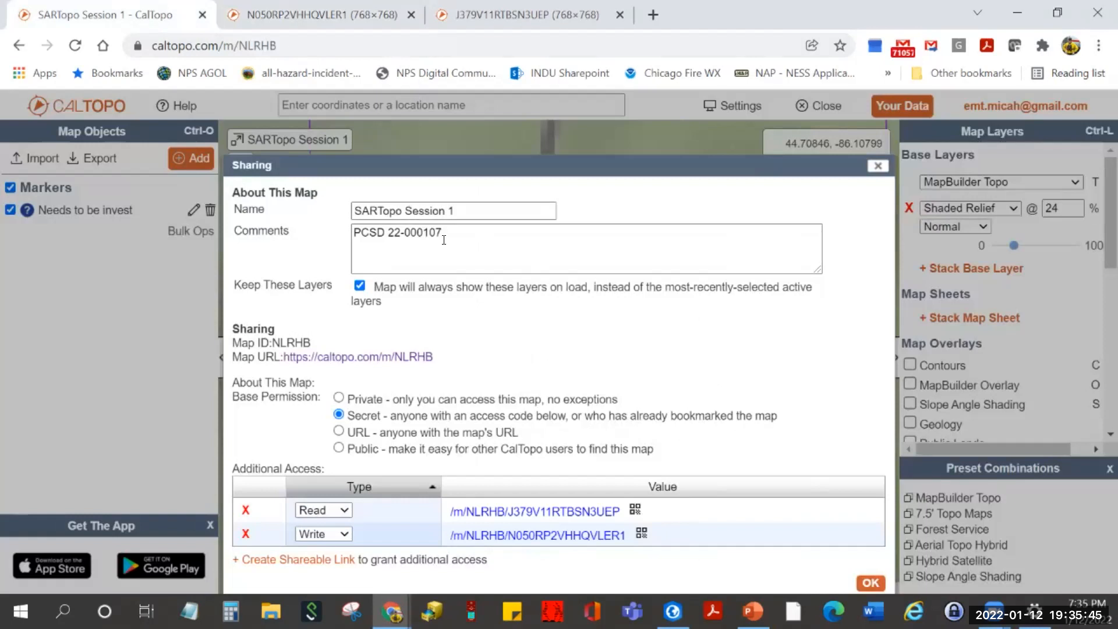
click(494, 250)
key(Return)
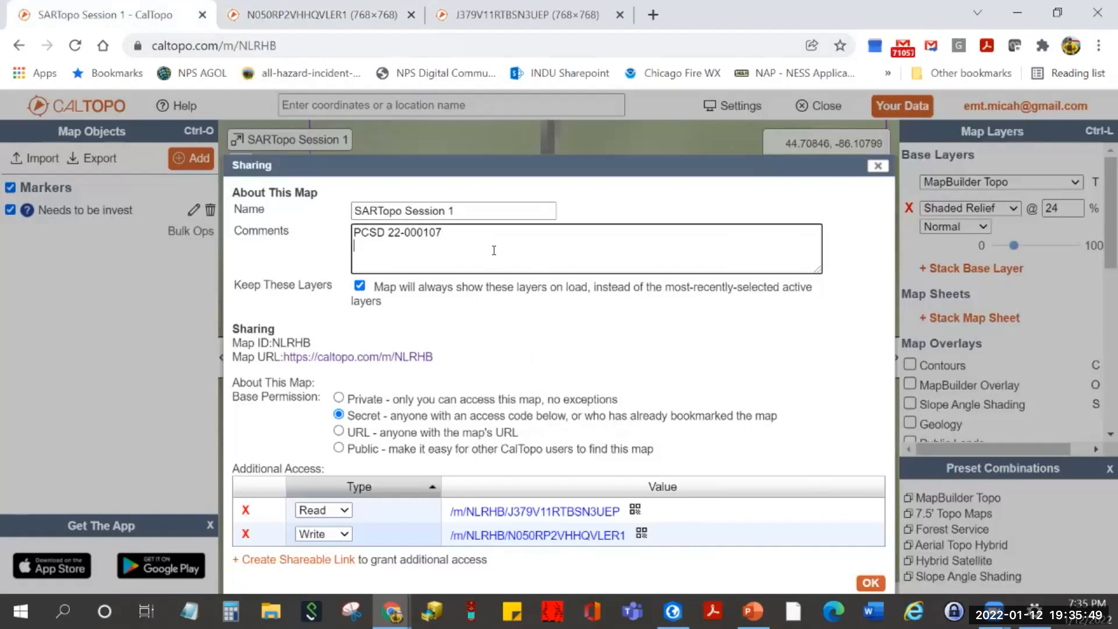
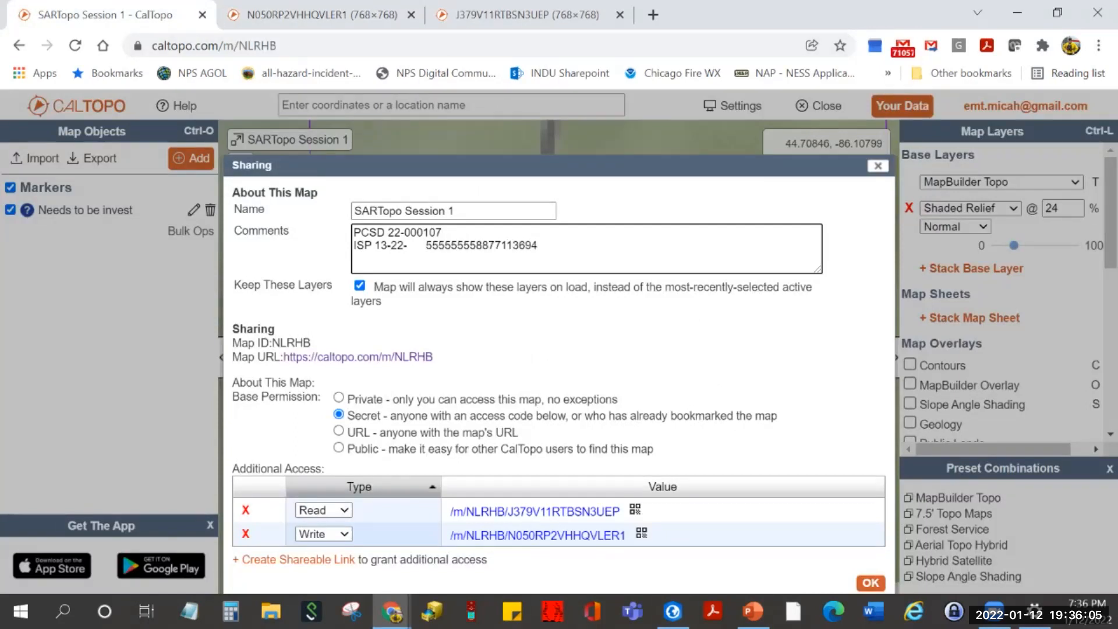
- Save the comments, then set the map's base sharing permission to Private
click(865, 586)
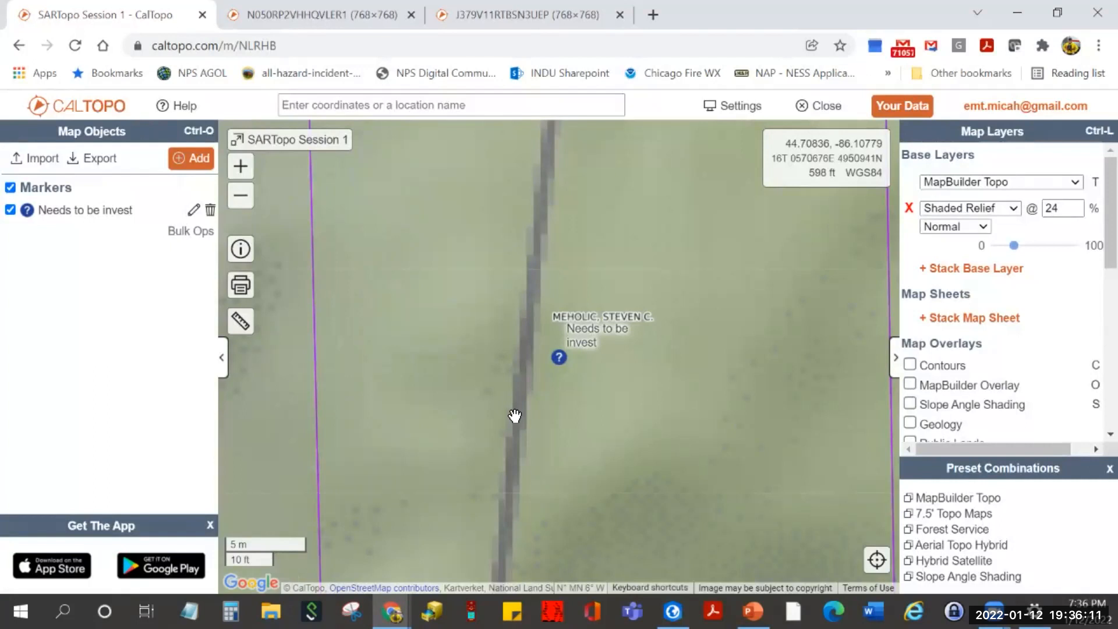
click(241, 250)
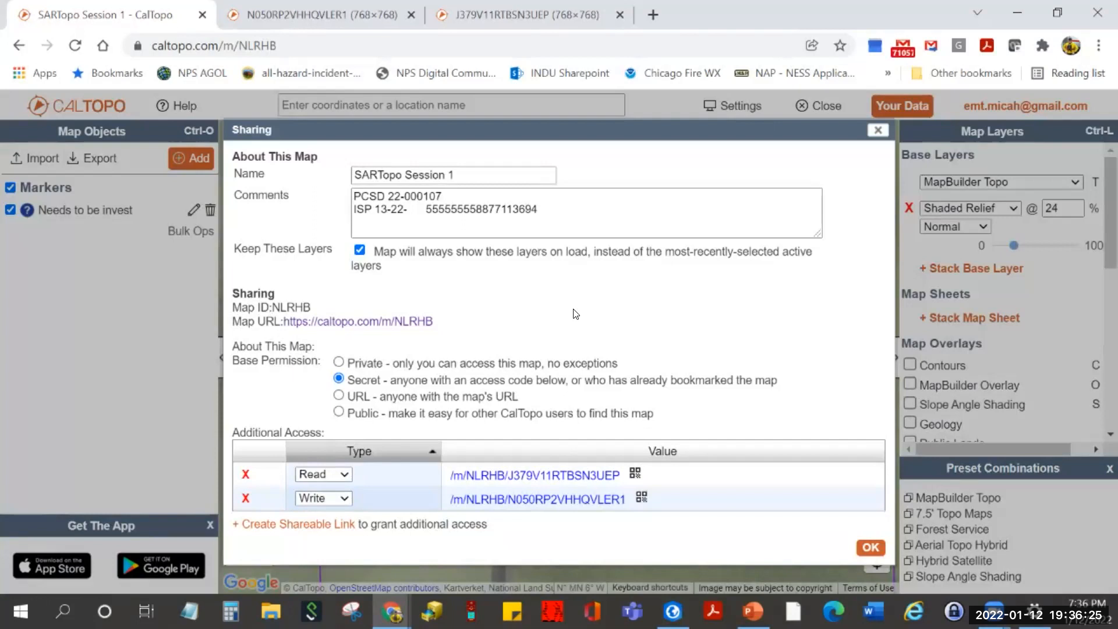
click(339, 363)
click(869, 436)
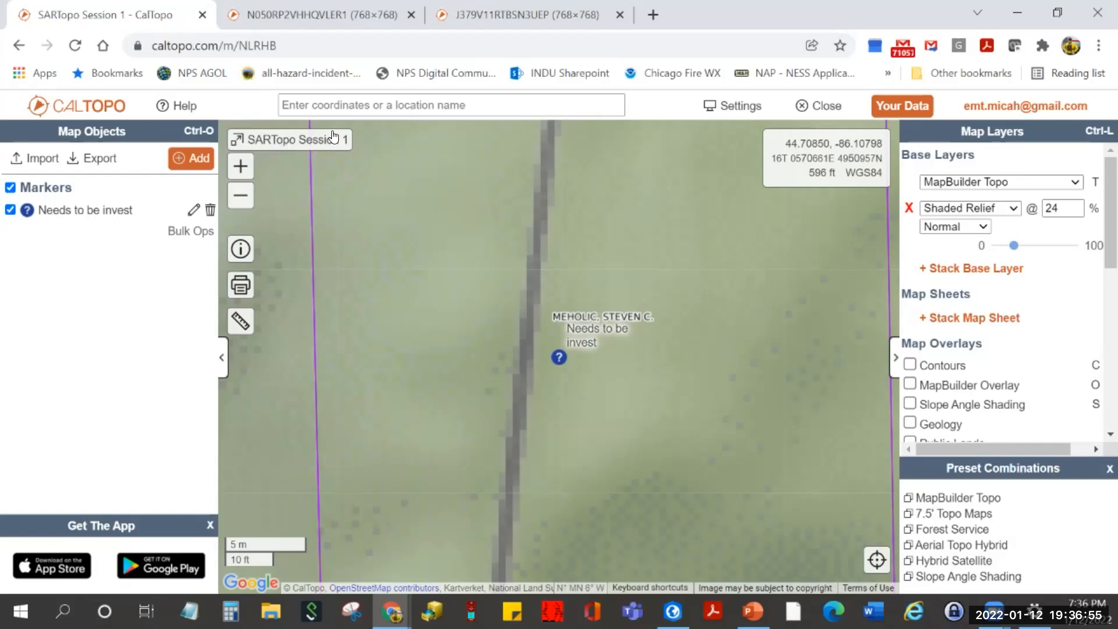
- Open Your Data, check Bookmarks and Your PDFs, then list SARTopo Session 1 and Bobcat Fire
click(900, 110)
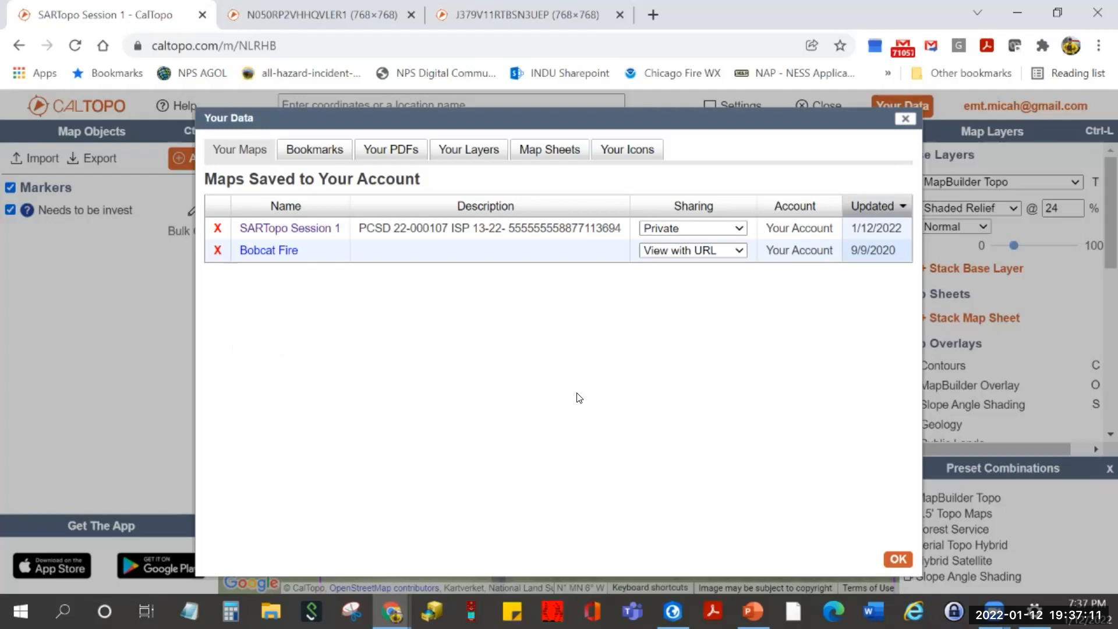
click(315, 149)
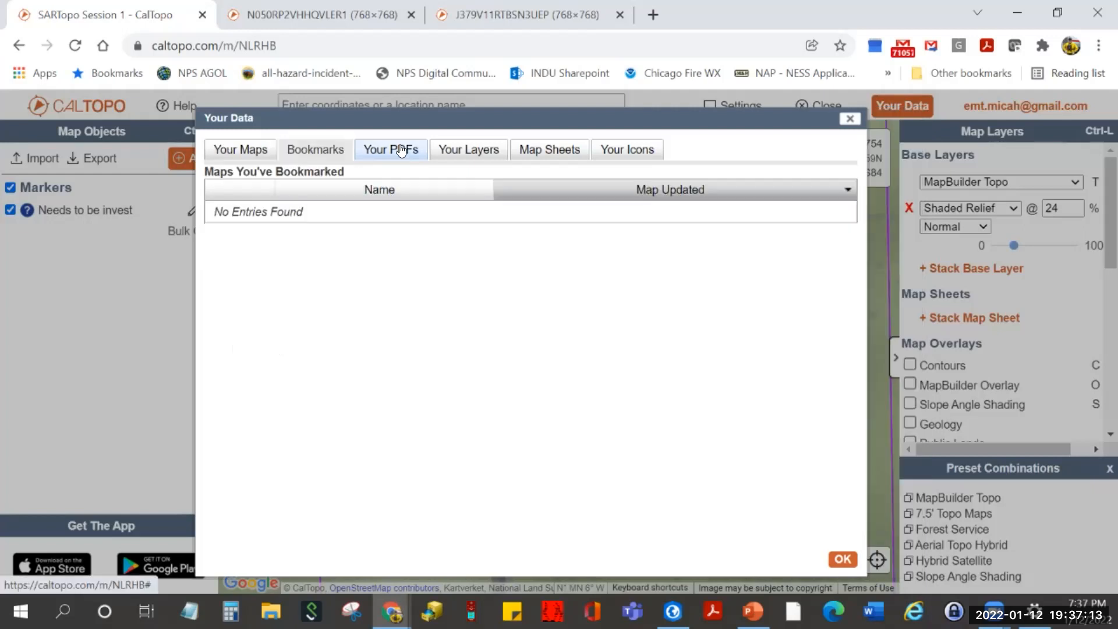
click(398, 150)
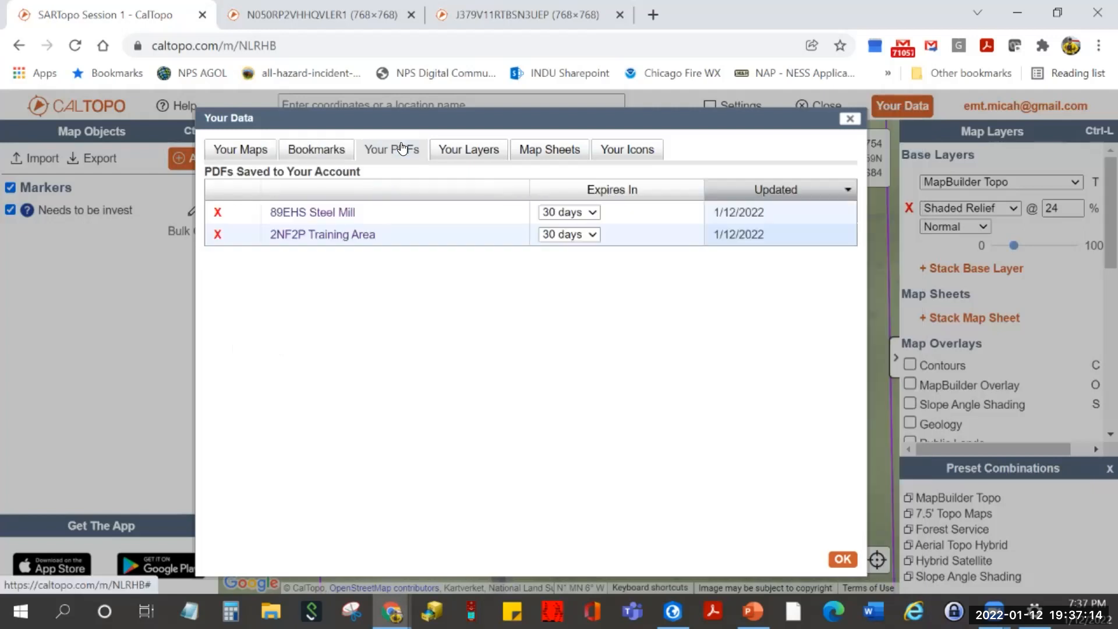
click(237, 150)
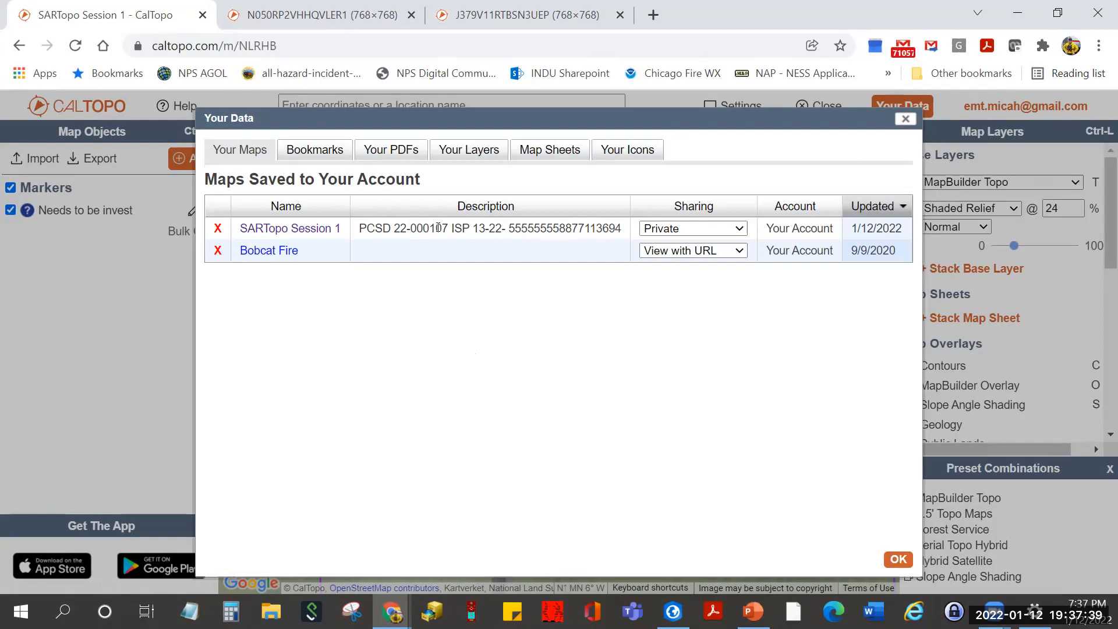
- Change SARTopo Session 1's sharing from Private, briefly Secret, to View with URL
click(676, 231)
click(685, 256)
click(687, 233)
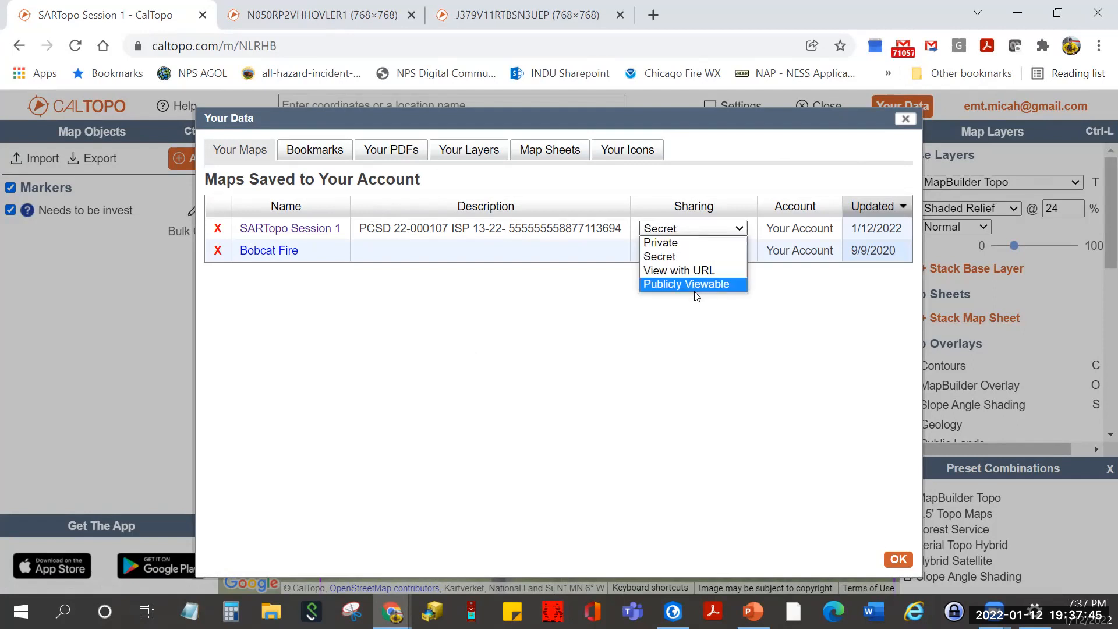
click(700, 271)
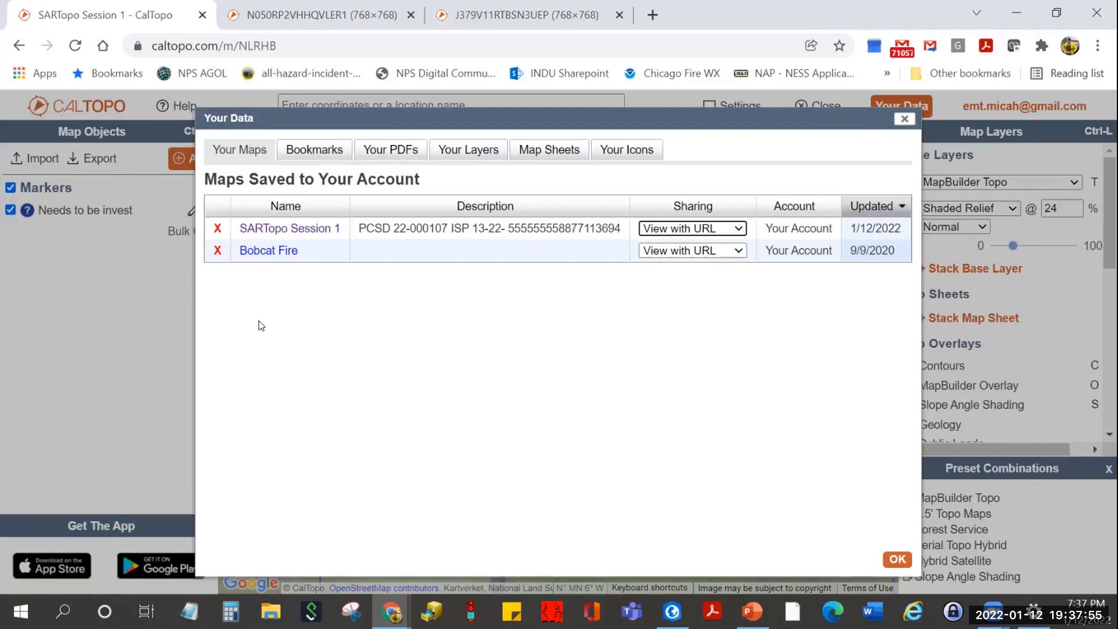
- Open Bobcat Fire in a new browser tab, zoom and pan to the fire area, then return
right_click(283, 258)
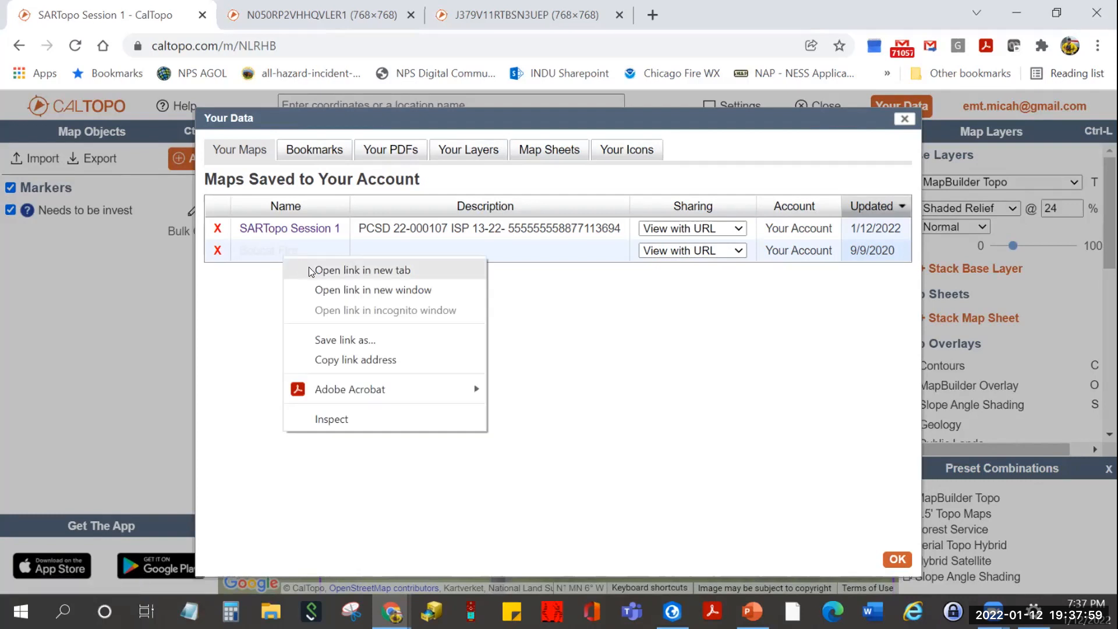
click(311, 272)
click(356, 15)
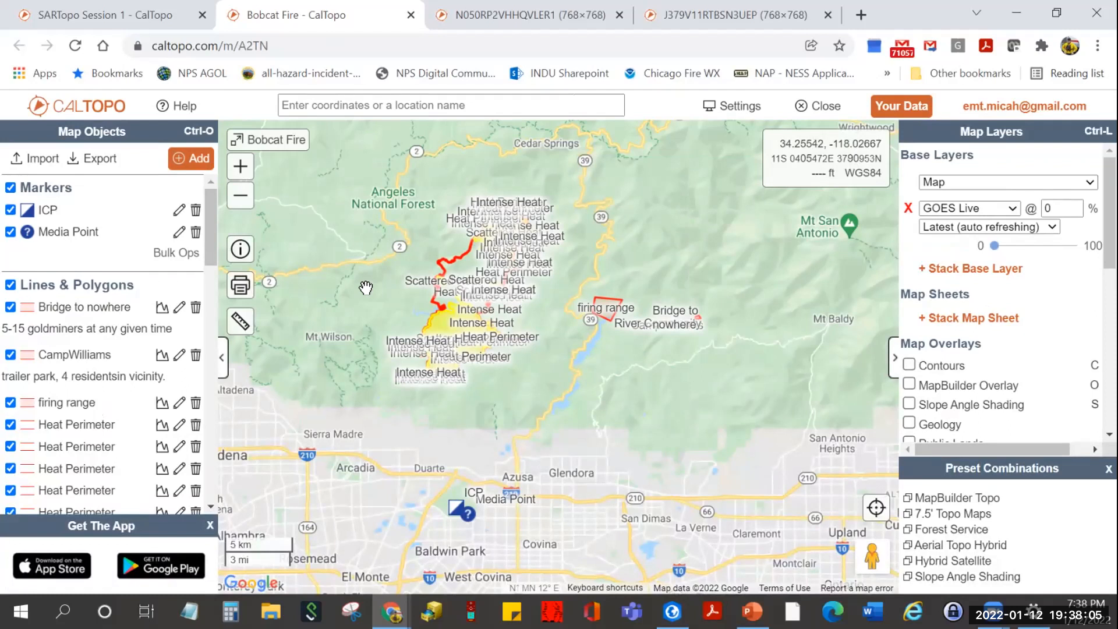
scroll(366, 287, up, 1)
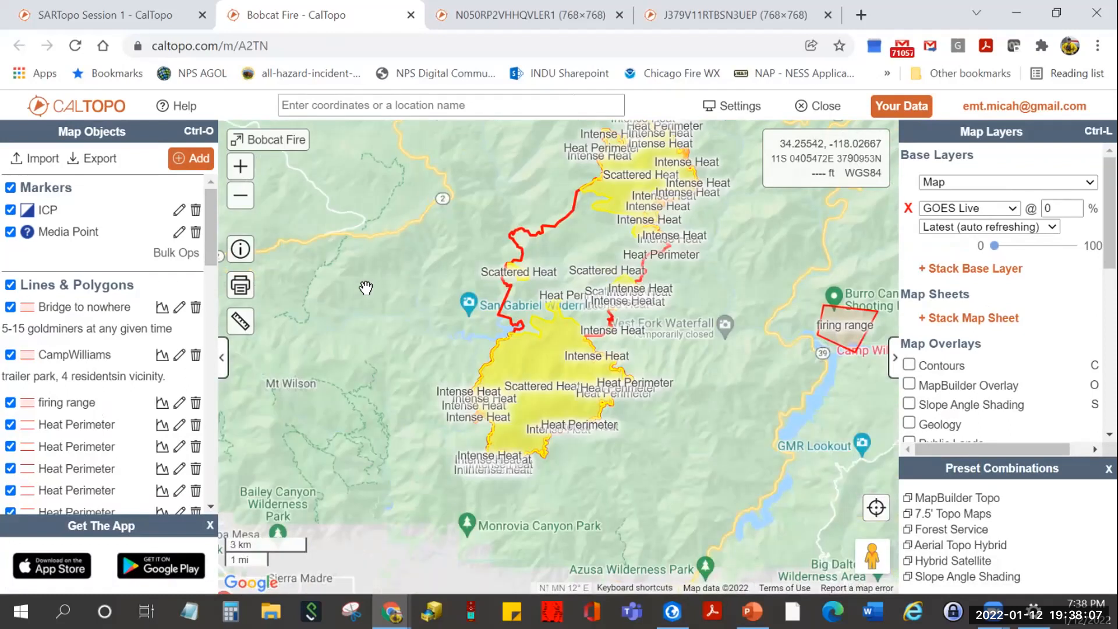
drag(392, 299, 341, 370)
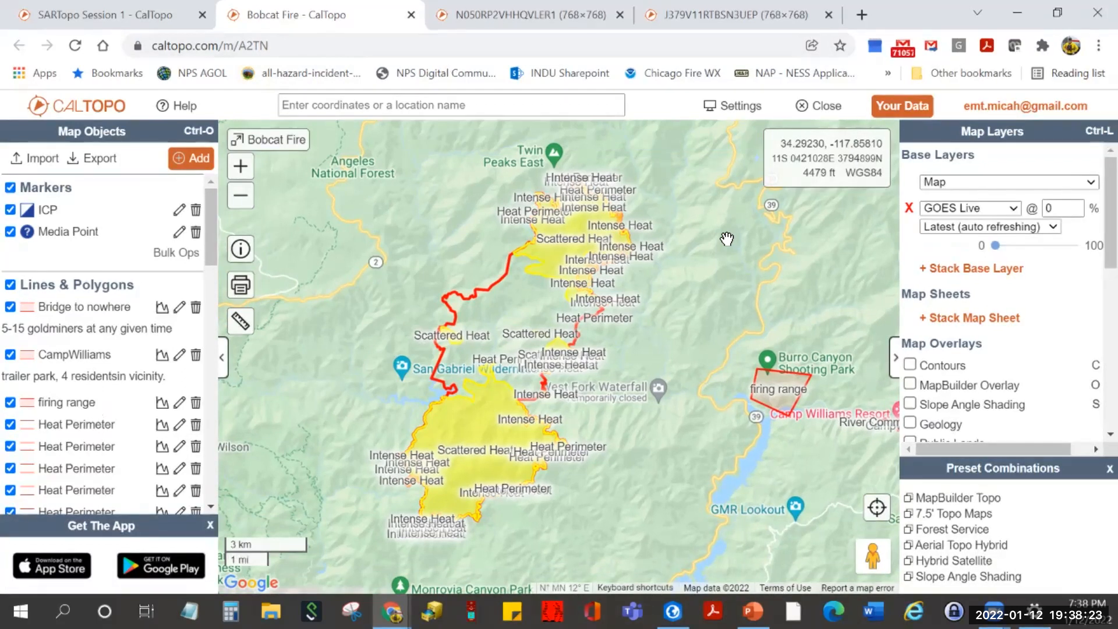
click(150, 16)
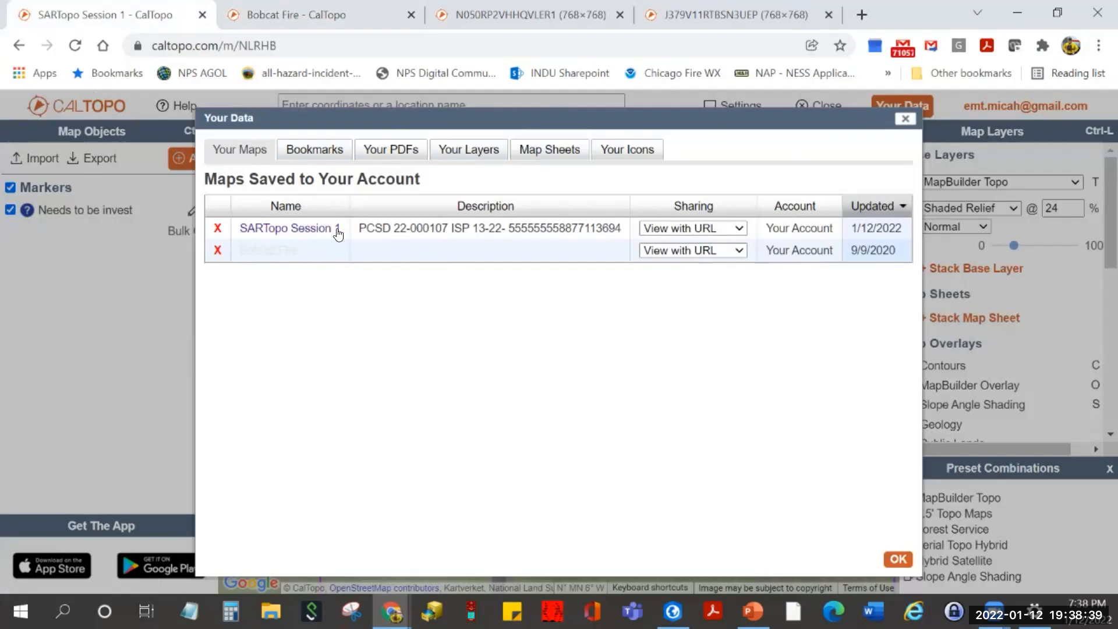
- Check Bookmarks, list the saved PDFs, and open 89EHS Steel Mill in a new tab
click(314, 154)
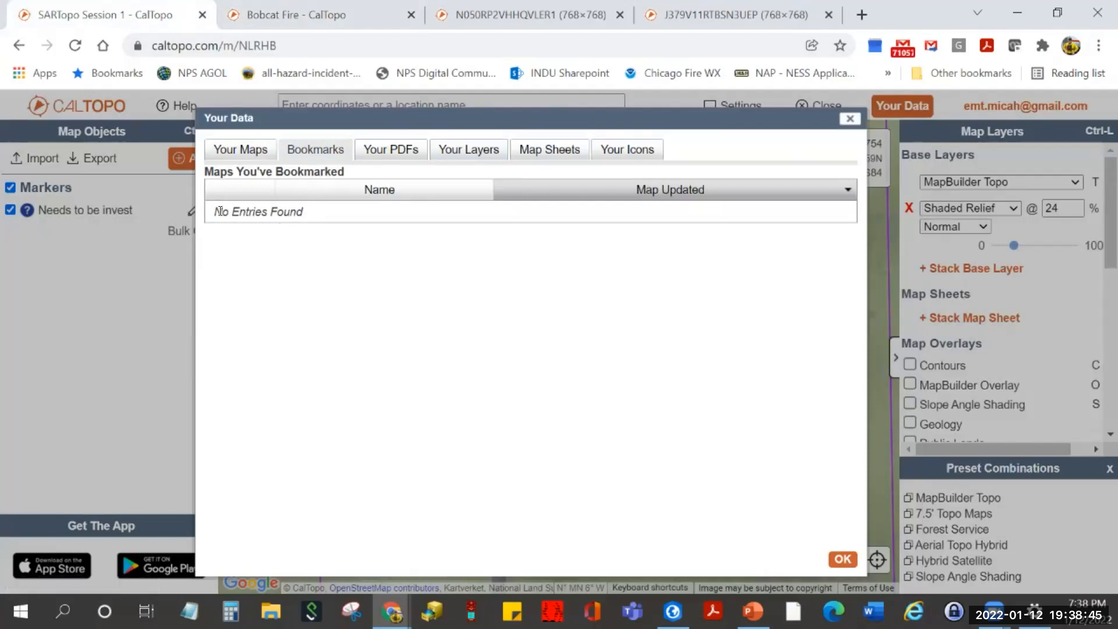
click(399, 152)
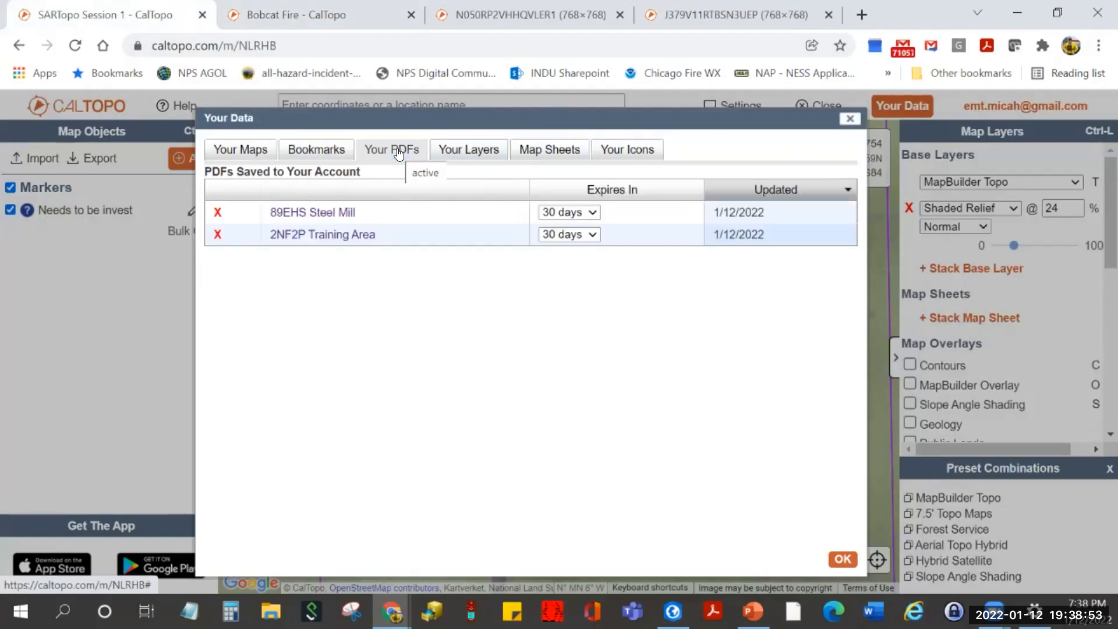
right_click(314, 216)
click(338, 226)
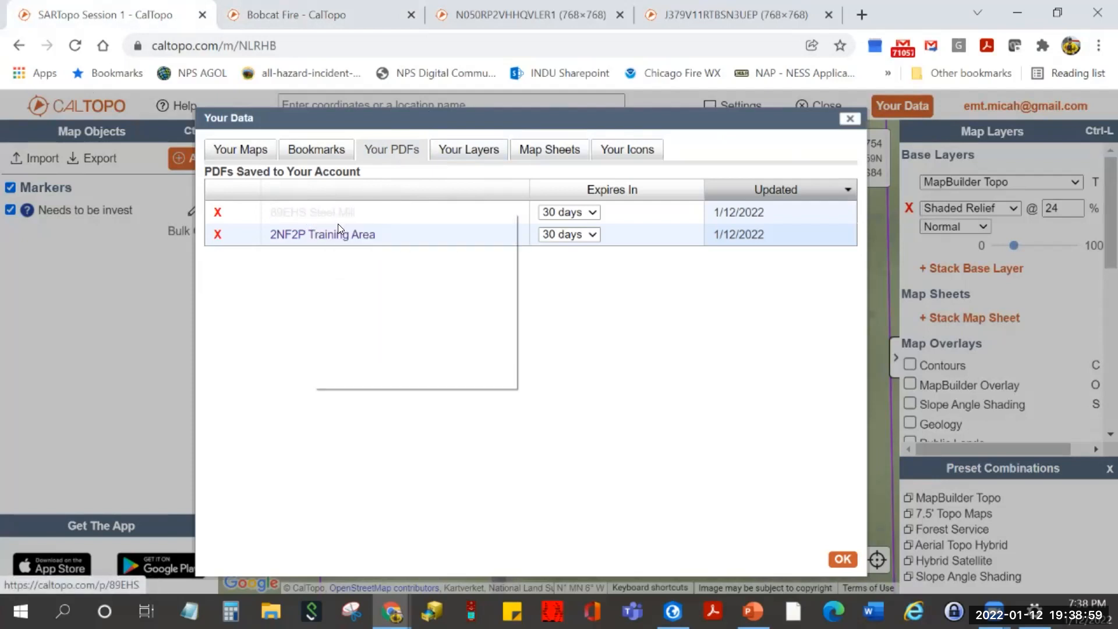
- Scroll the 89EHS Steel Mill PDF down to its scale bar and back, then return to Bobcat Fire
click(454, 13)
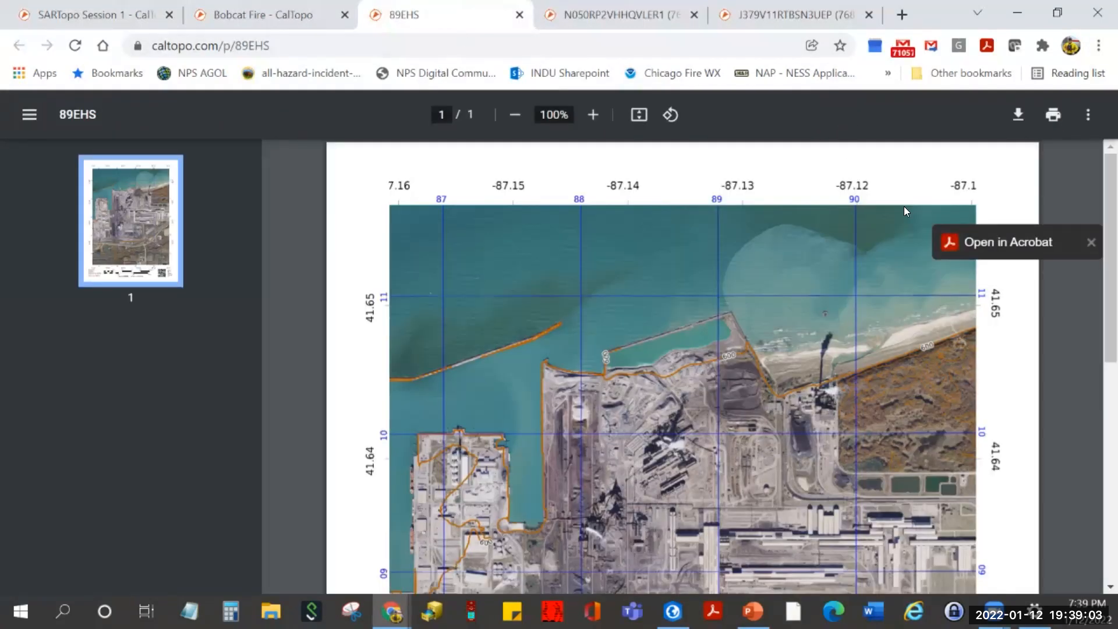
drag(1098, 204, 1098, 426)
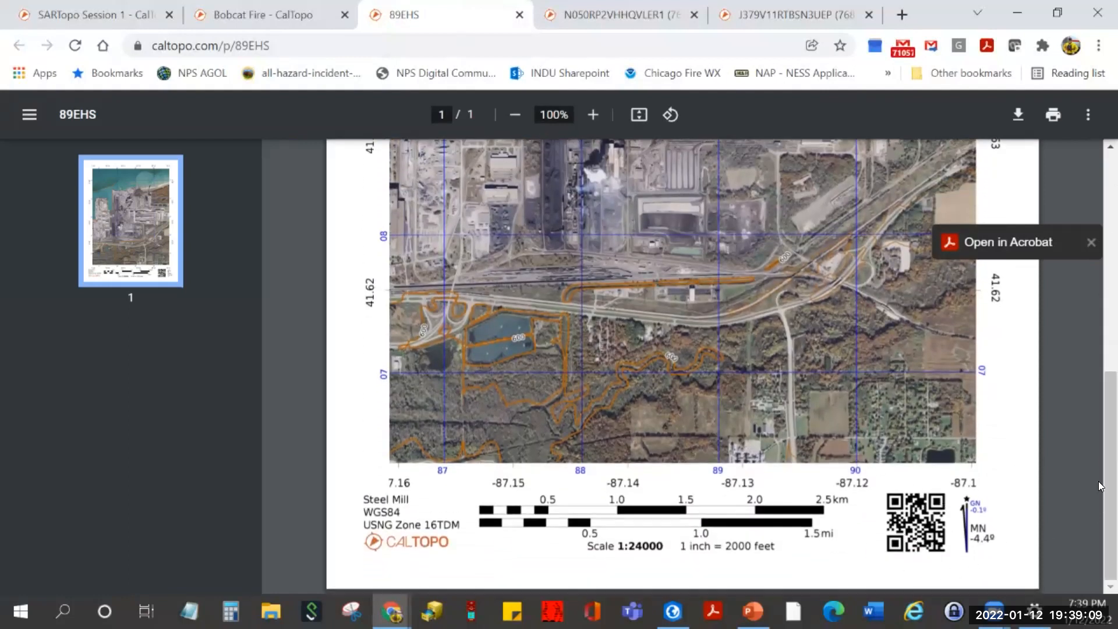
drag(1100, 402, 1101, 233)
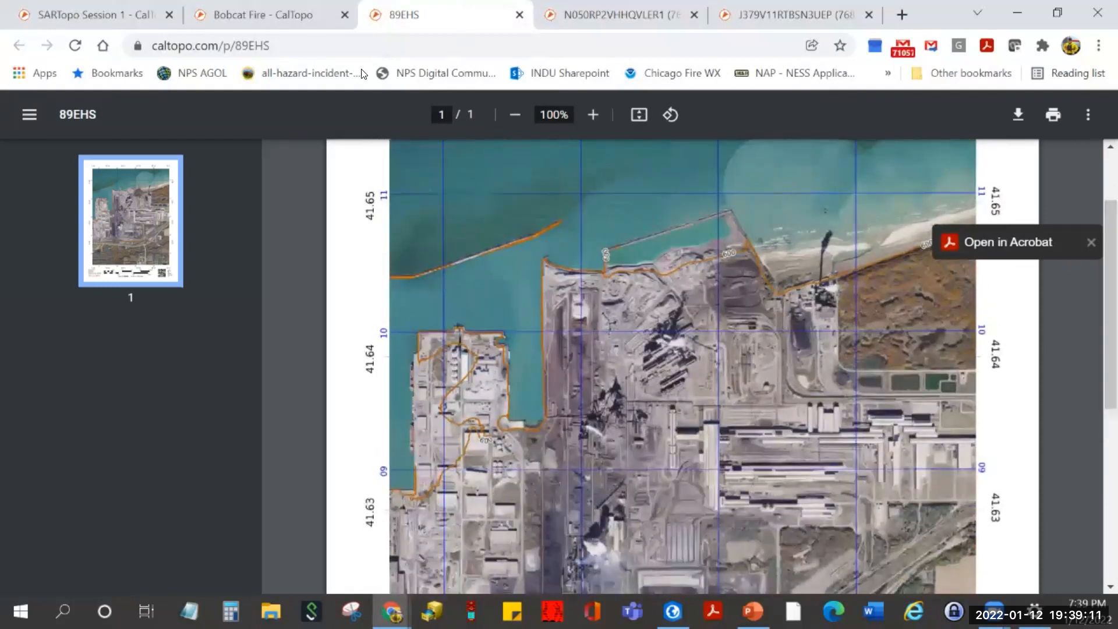
click(265, 15)
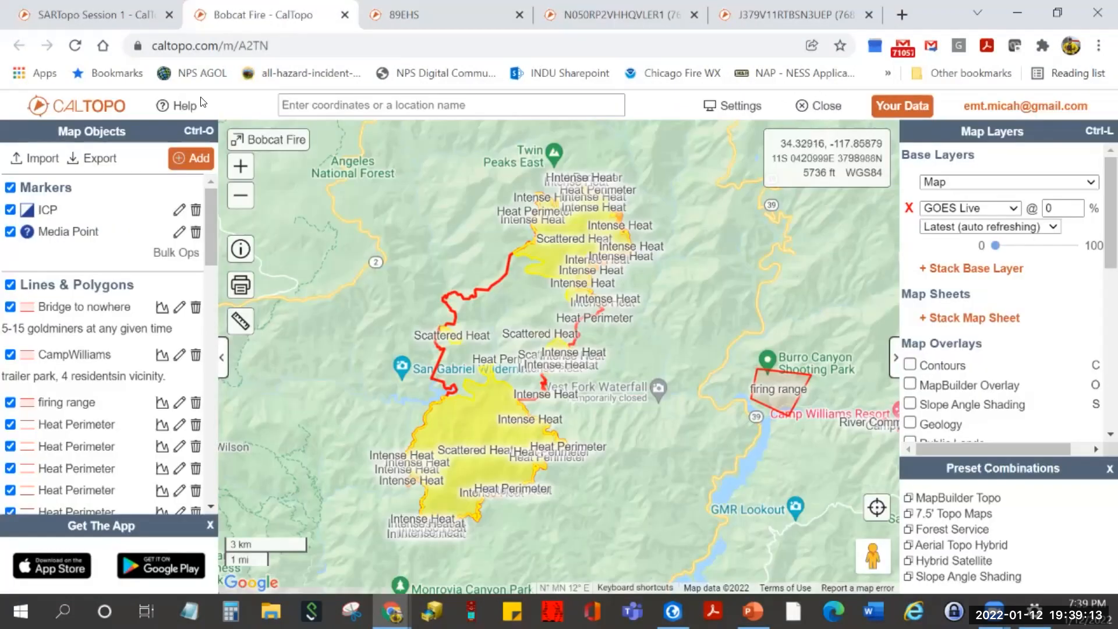
- Back on SARTopo Session 1, view the empty Your Layers and Map Sheets lists
click(77, 11)
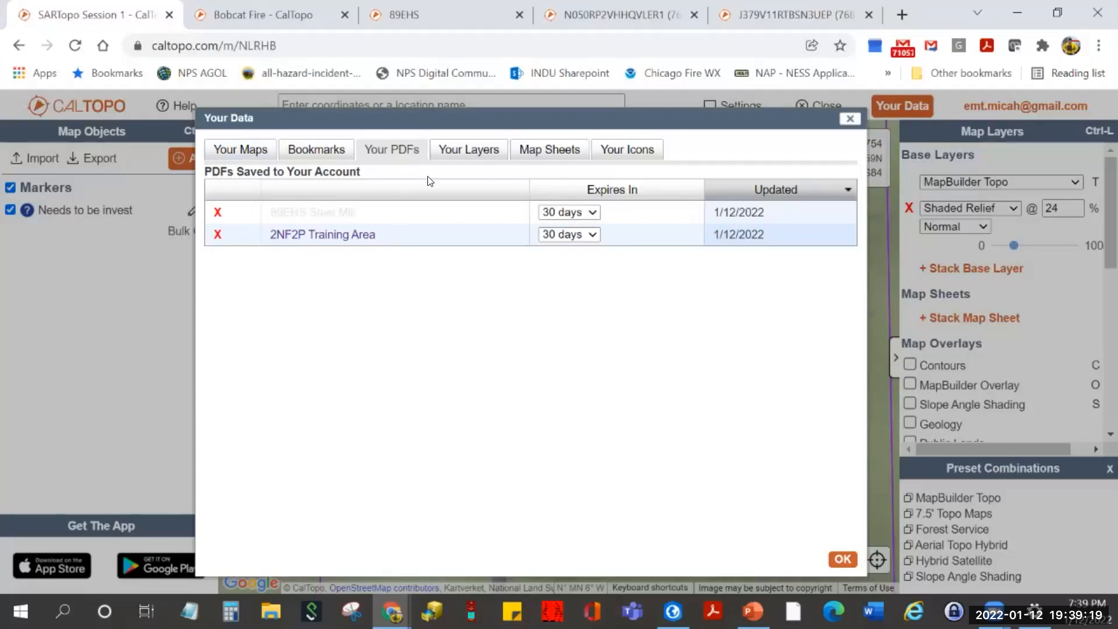
click(469, 149)
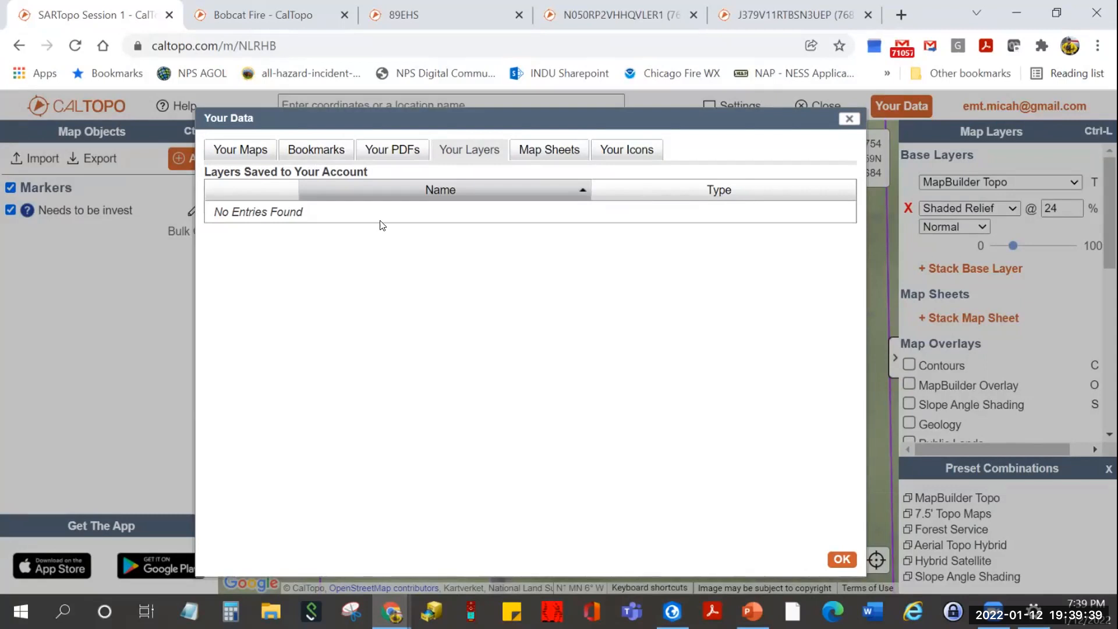
click(535, 151)
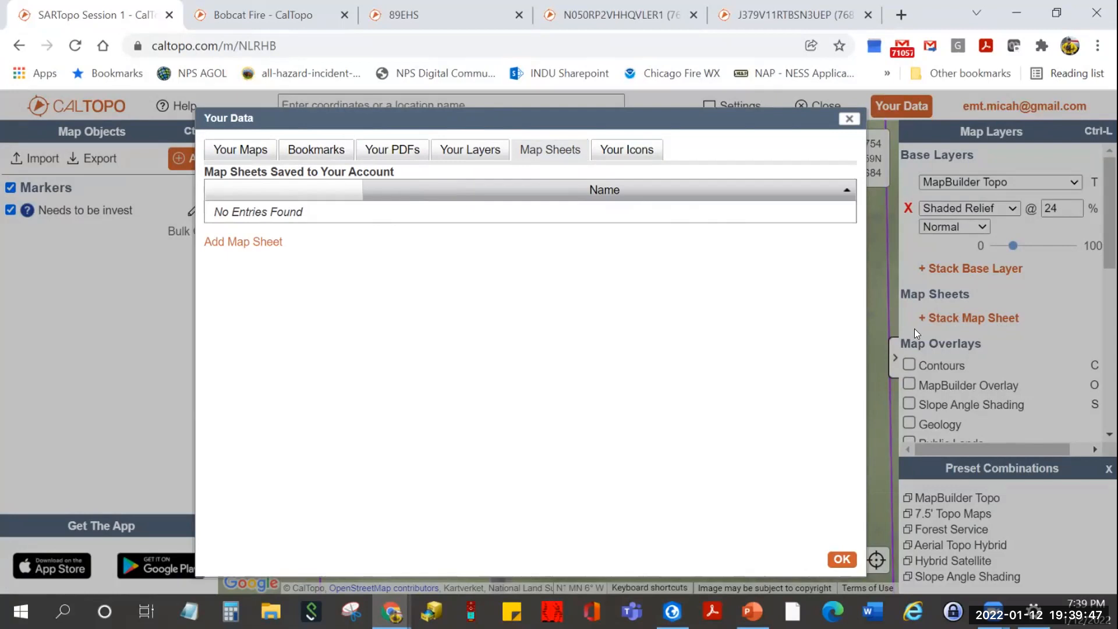
- Start and cancel both a new map sheet and a new custom icon, then close Your Data with OK
click(258, 242)
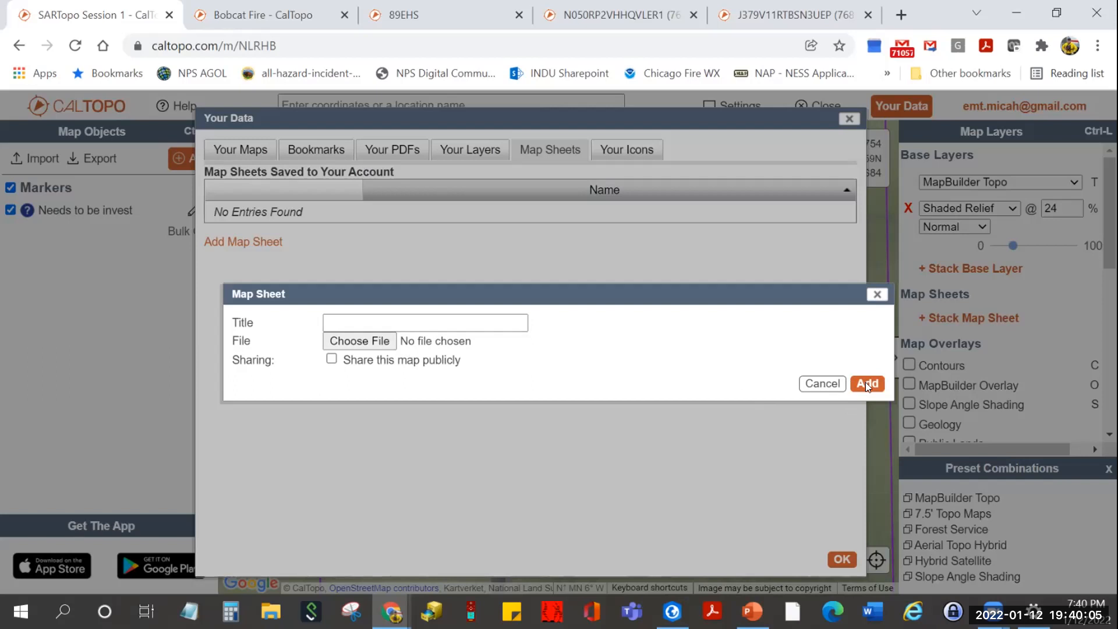
click(828, 383)
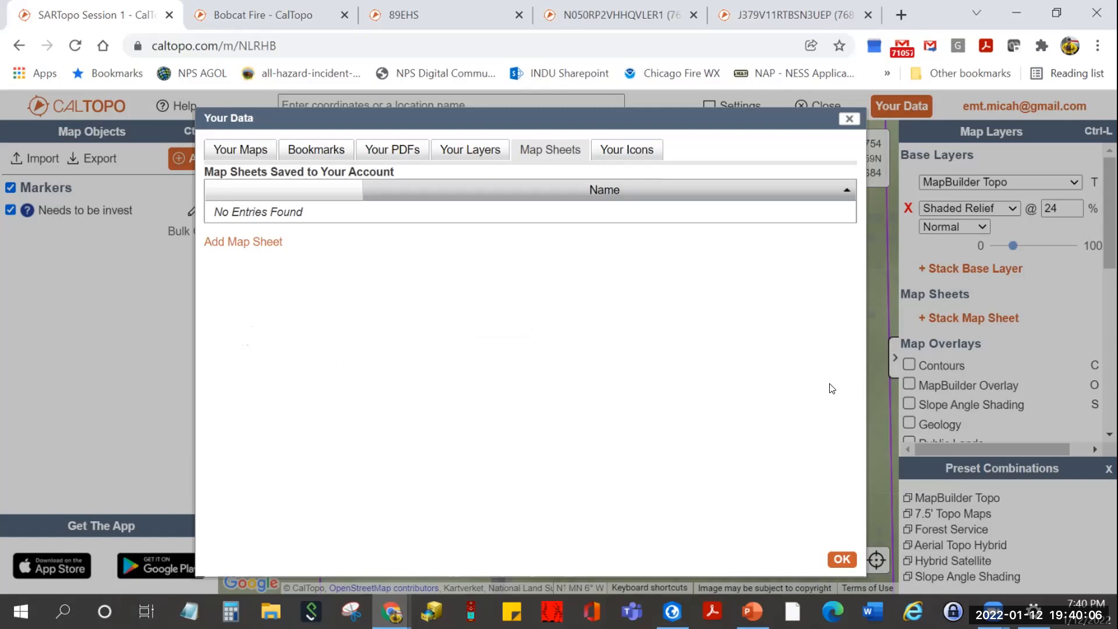
click(637, 153)
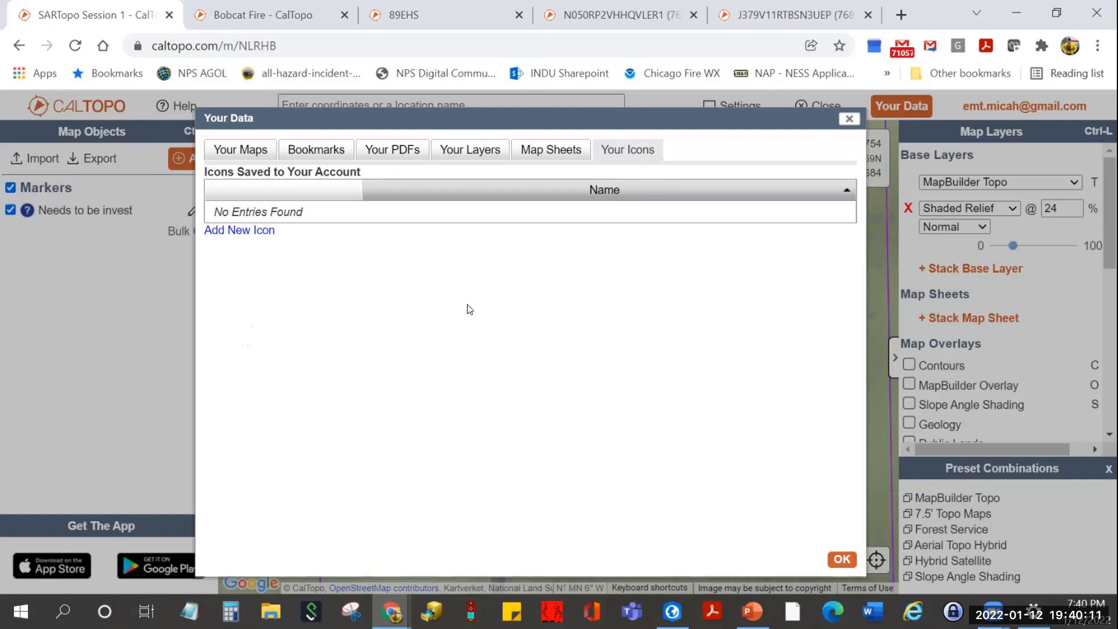
click(245, 231)
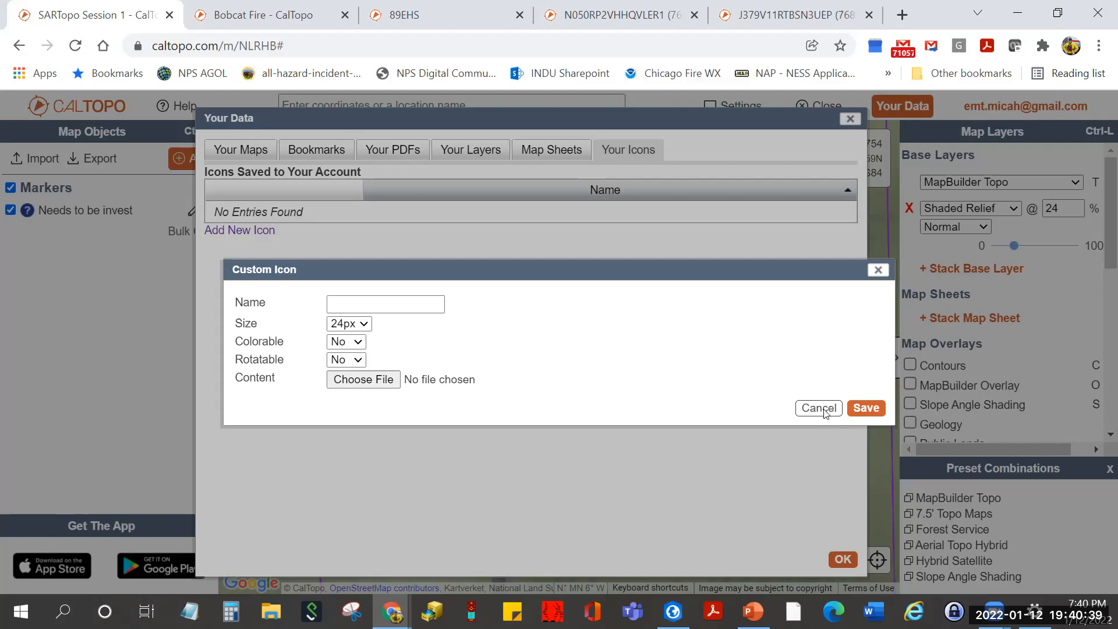
click(830, 410)
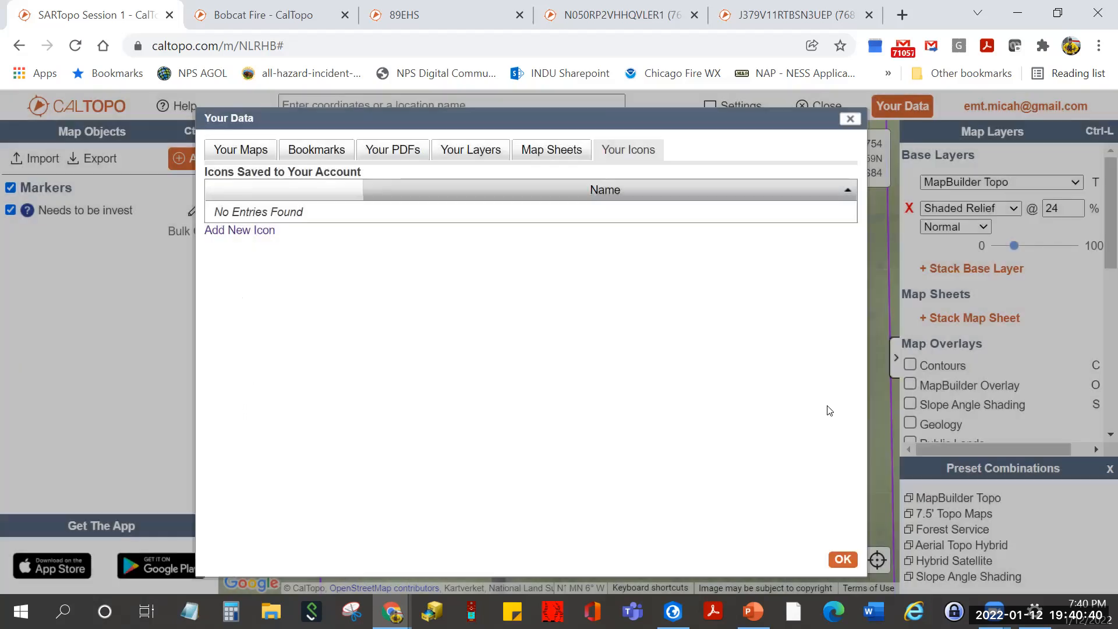
click(843, 559)
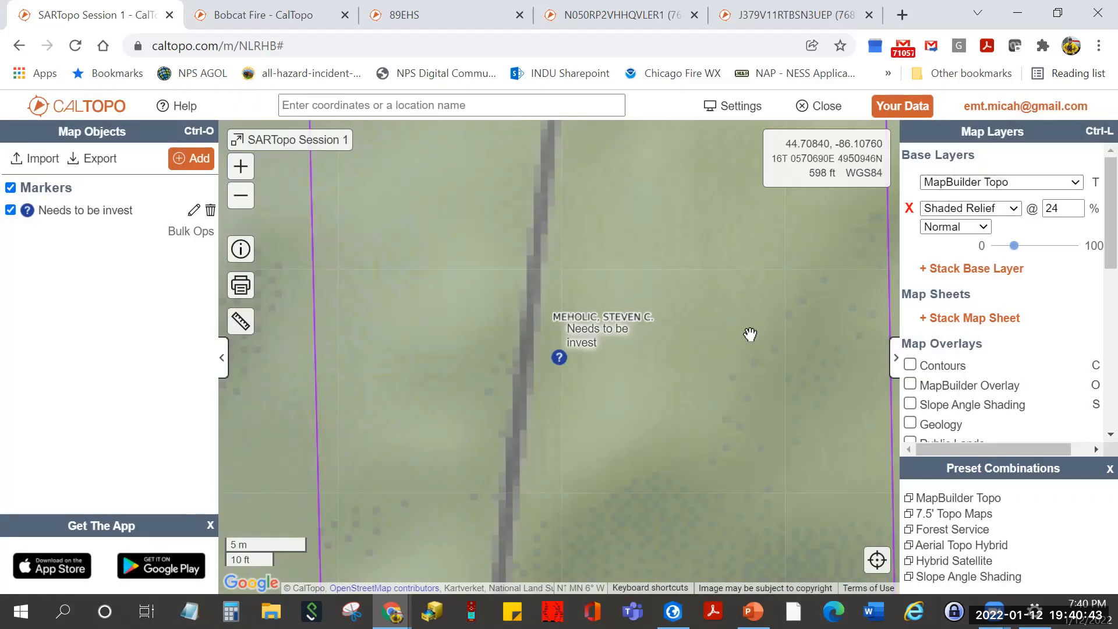
- Zoom out, uncheck the Parcel Data layer, and recenter the map on the marker
scroll(500, 335, down, 5)
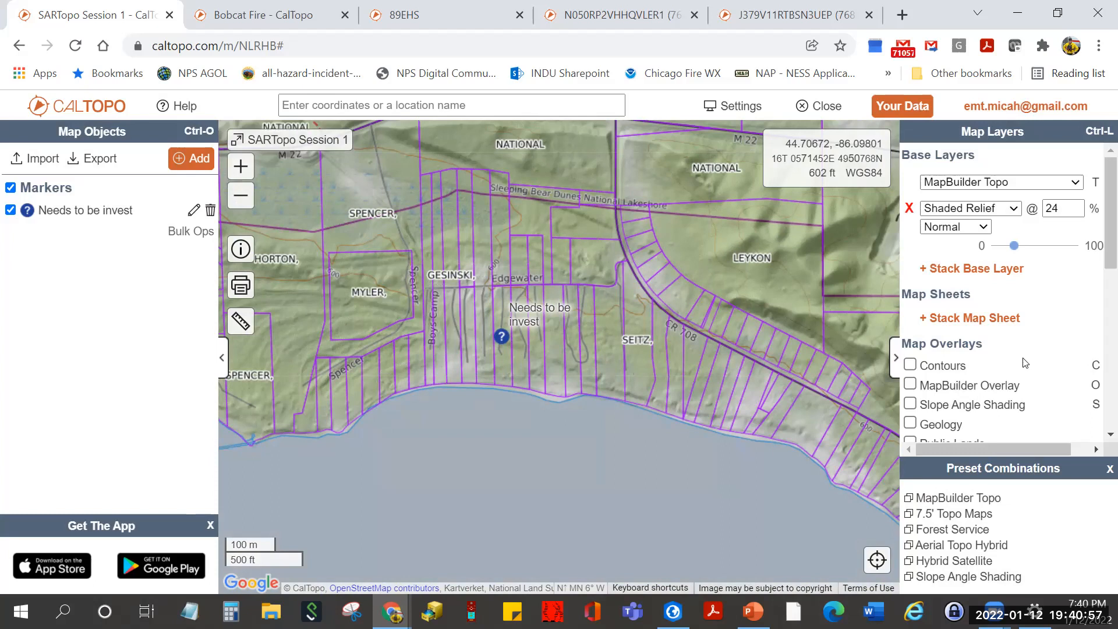
drag(1107, 248, 1103, 317)
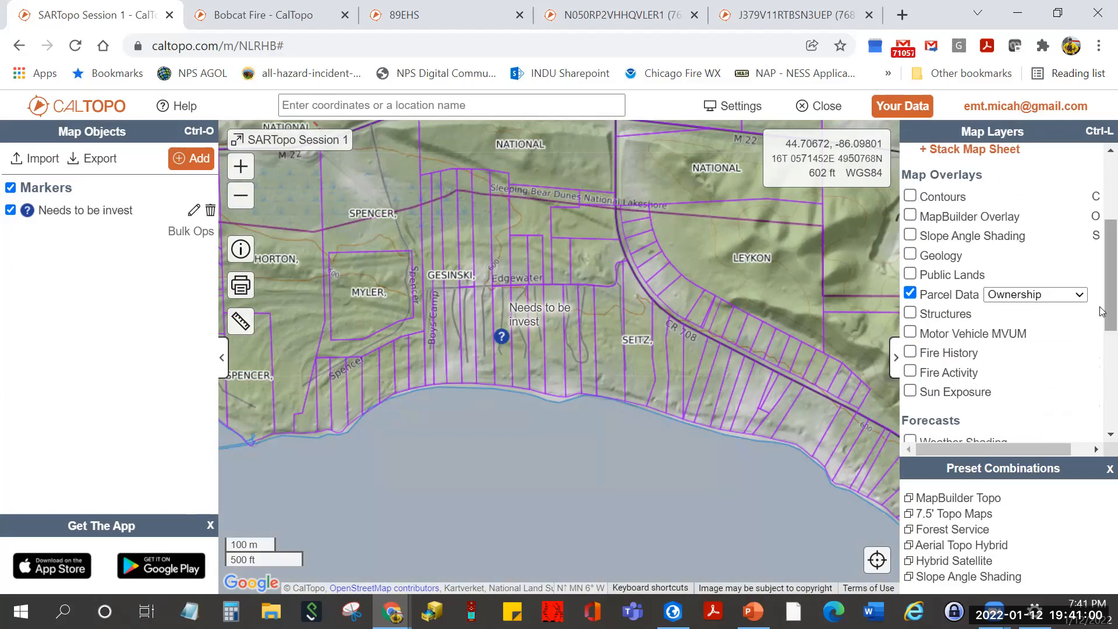
click(912, 294)
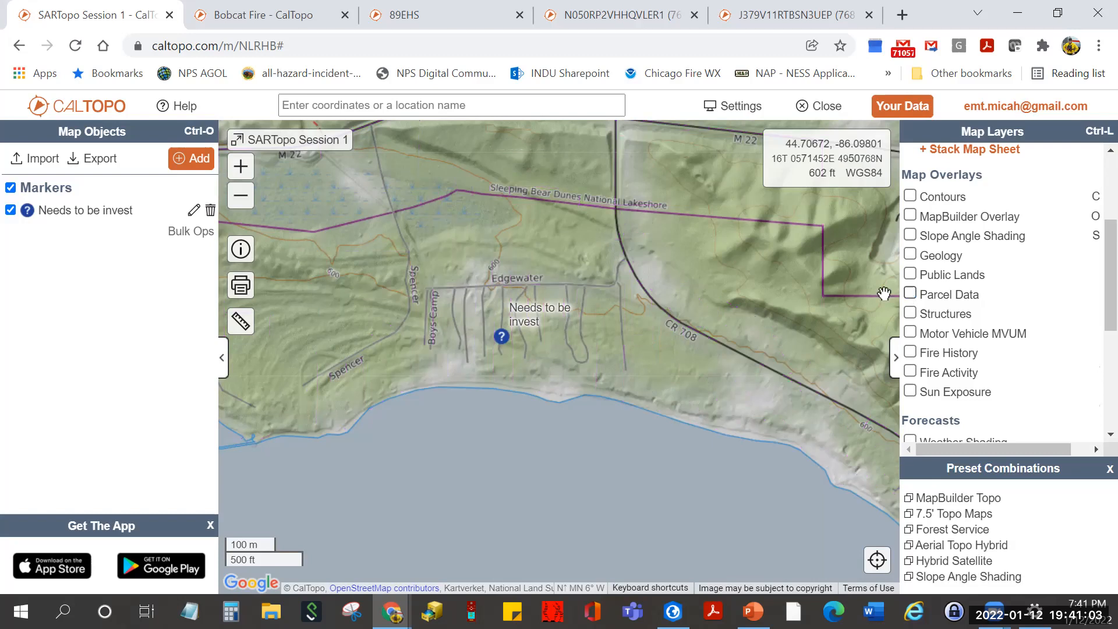
drag(451, 264, 511, 305)
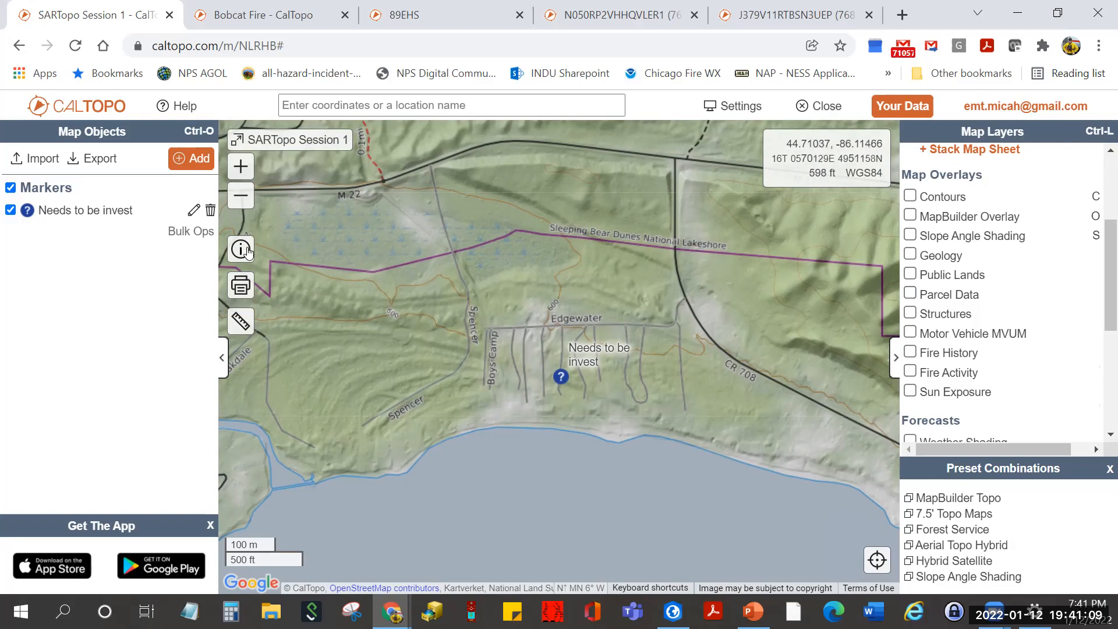
- Add a marker at Edgewater's east end, labelled PLS, with the street address as its comment
click(197, 160)
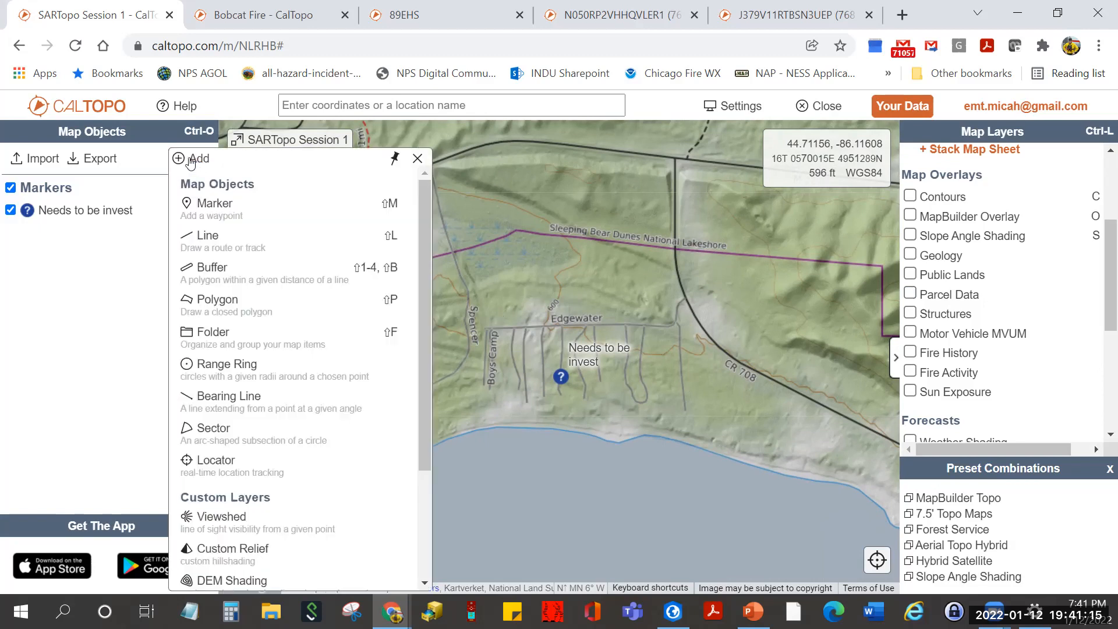
click(216, 207)
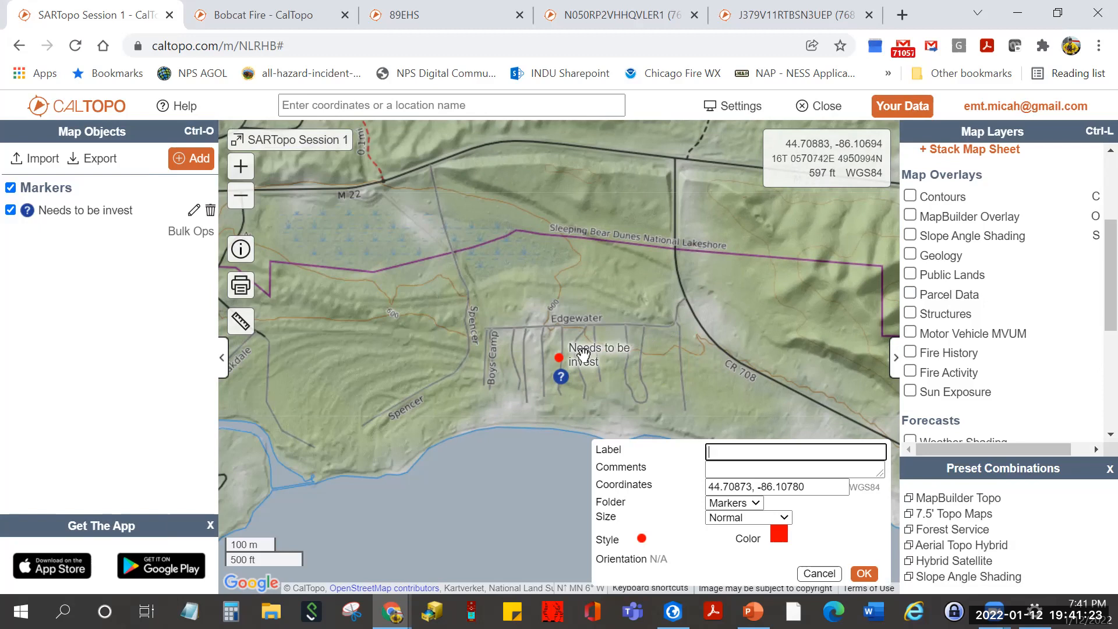
drag(561, 361, 616, 344)
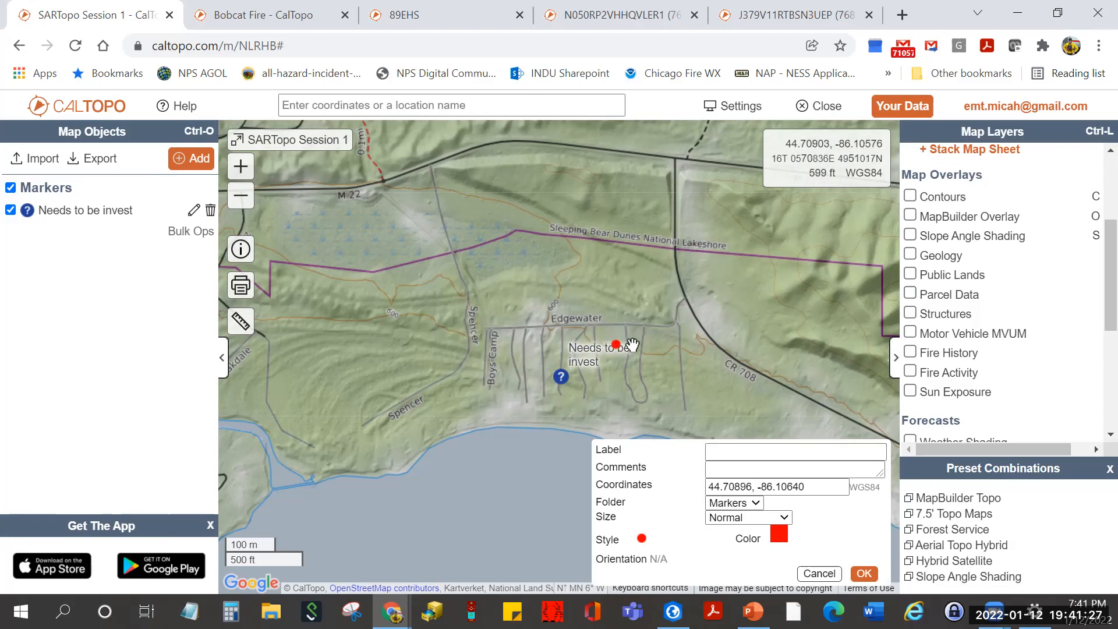
drag(622, 345, 678, 320)
click(739, 454)
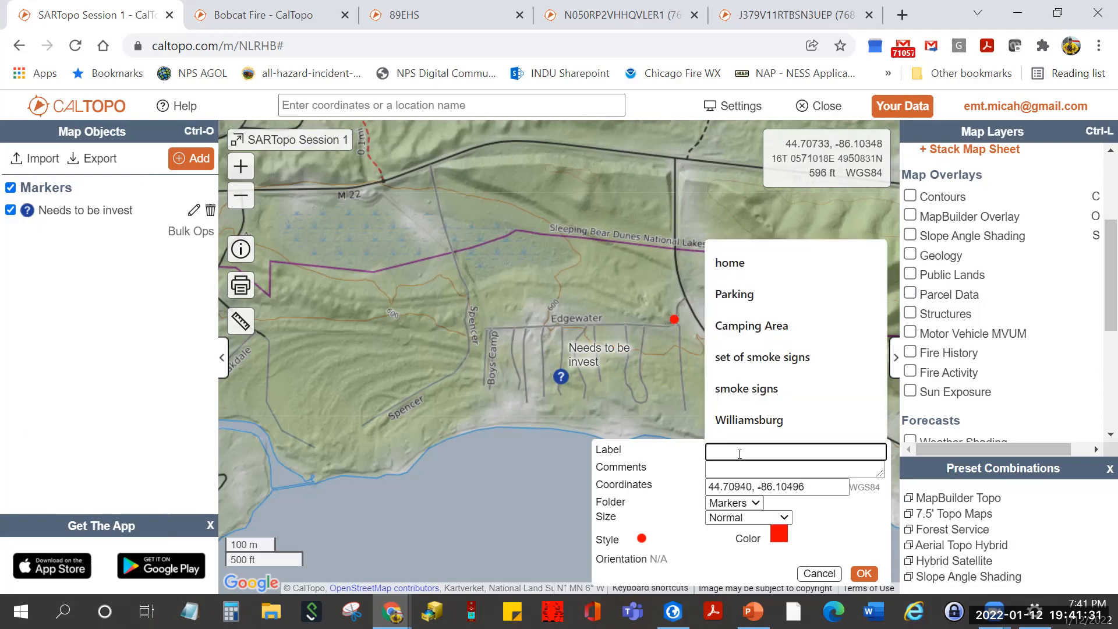
text(PLS)
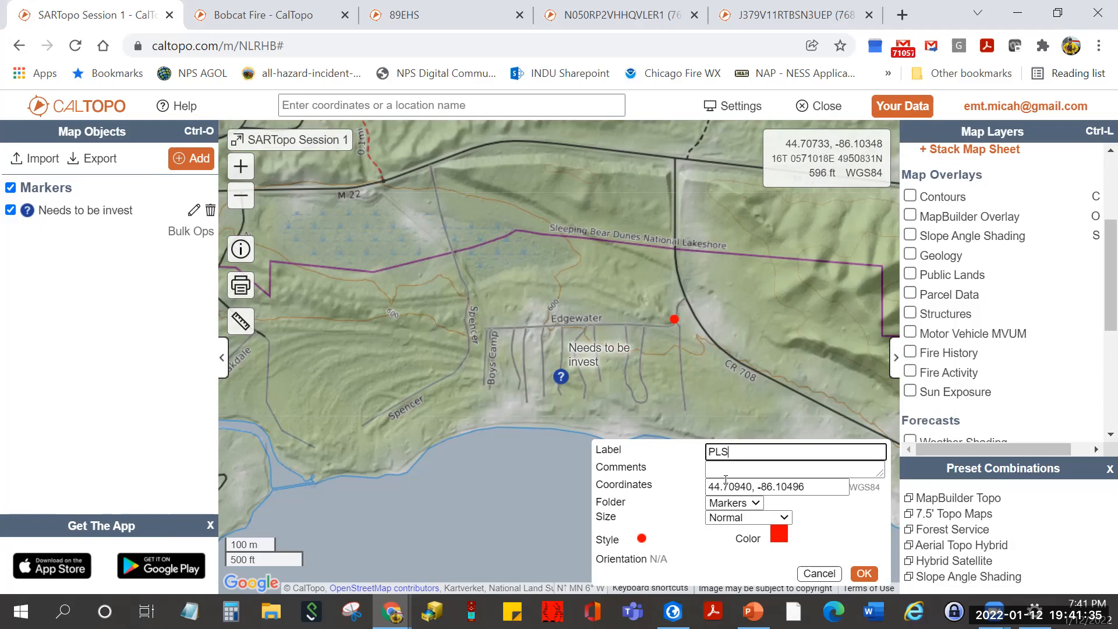
click(722, 473)
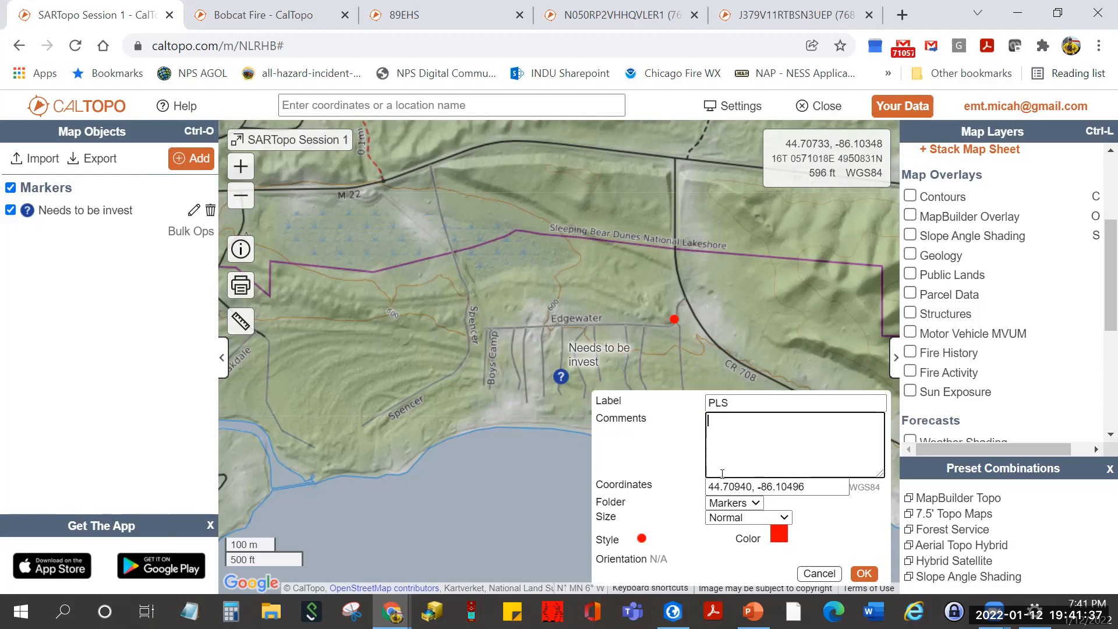
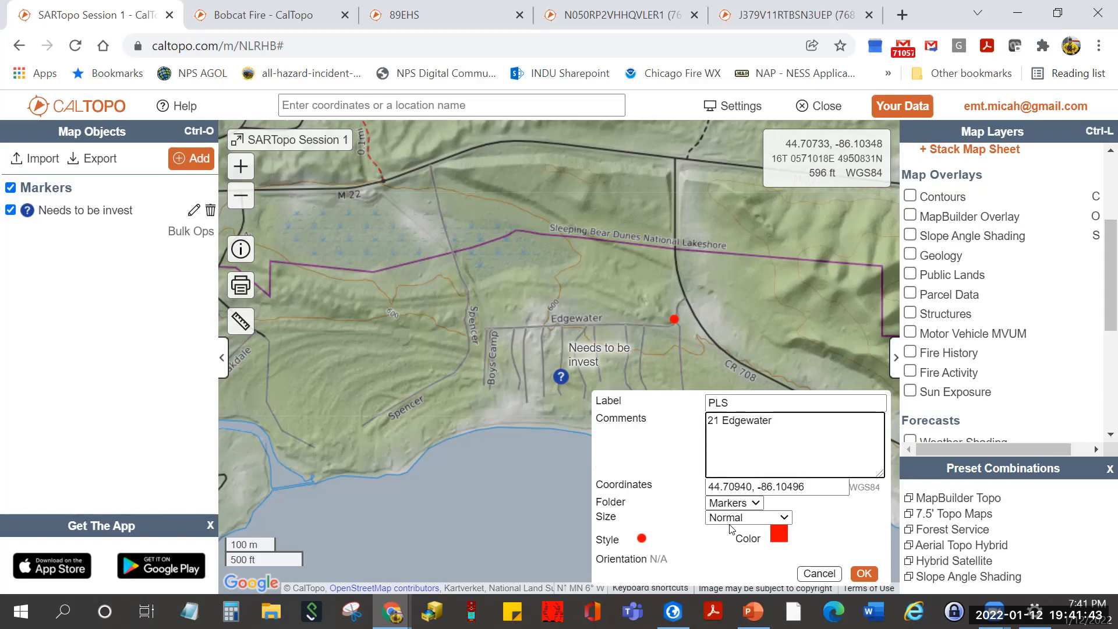
- Give the PLS marker the ICS/Fire Fire Origin symbol and save it
click(642, 539)
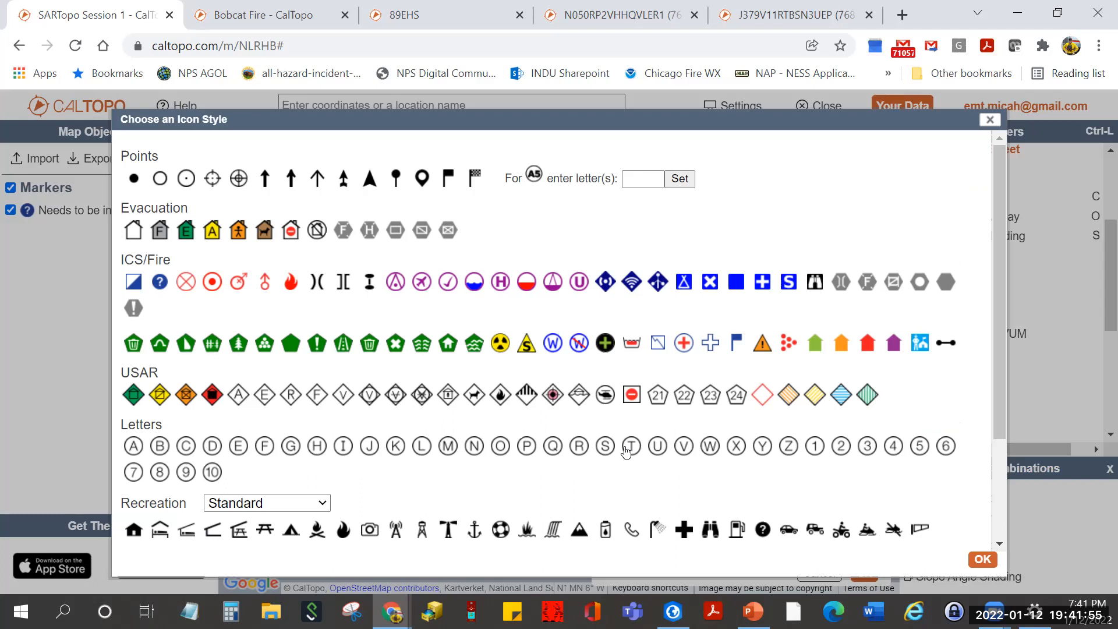
click(185, 285)
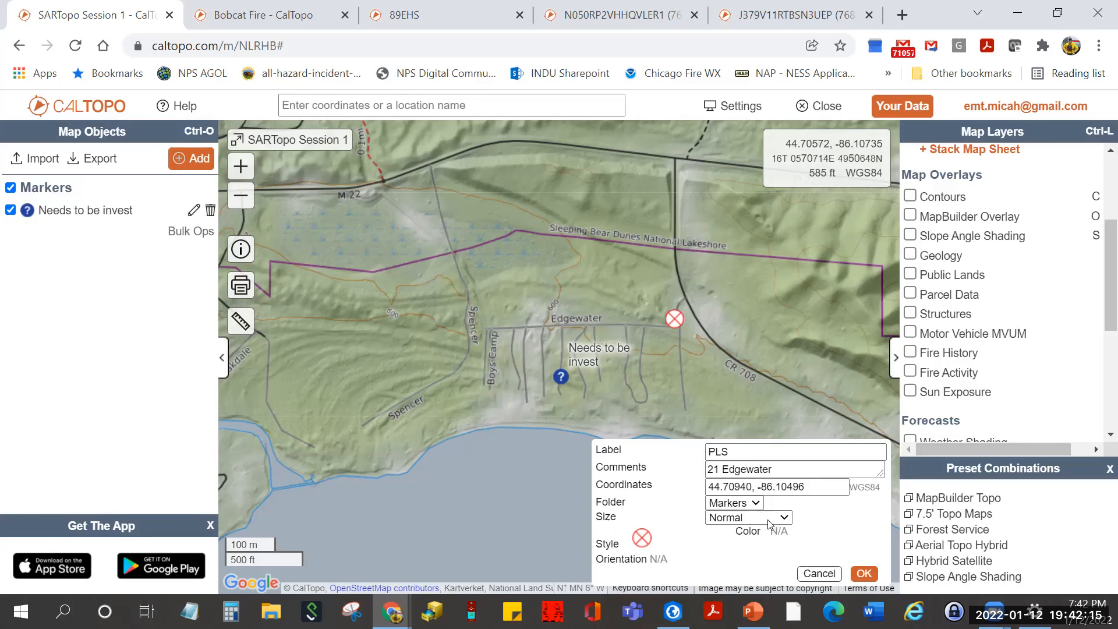
click(864, 574)
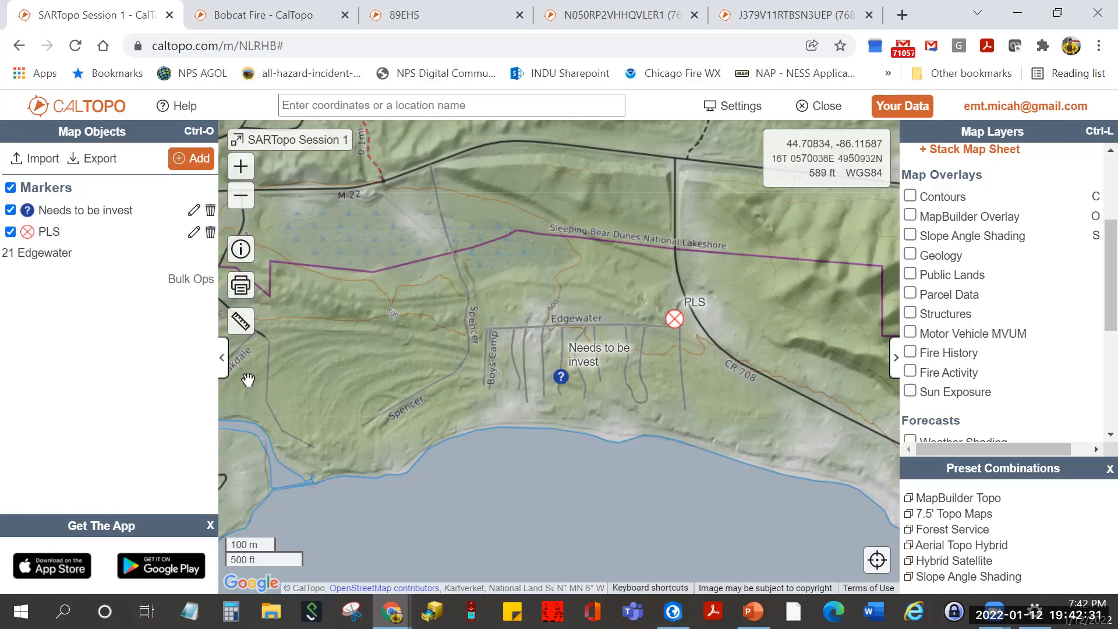
- Pan north to show the trails above M 22 with the PLS, then browse the Add menu
drag(474, 326, 462, 396)
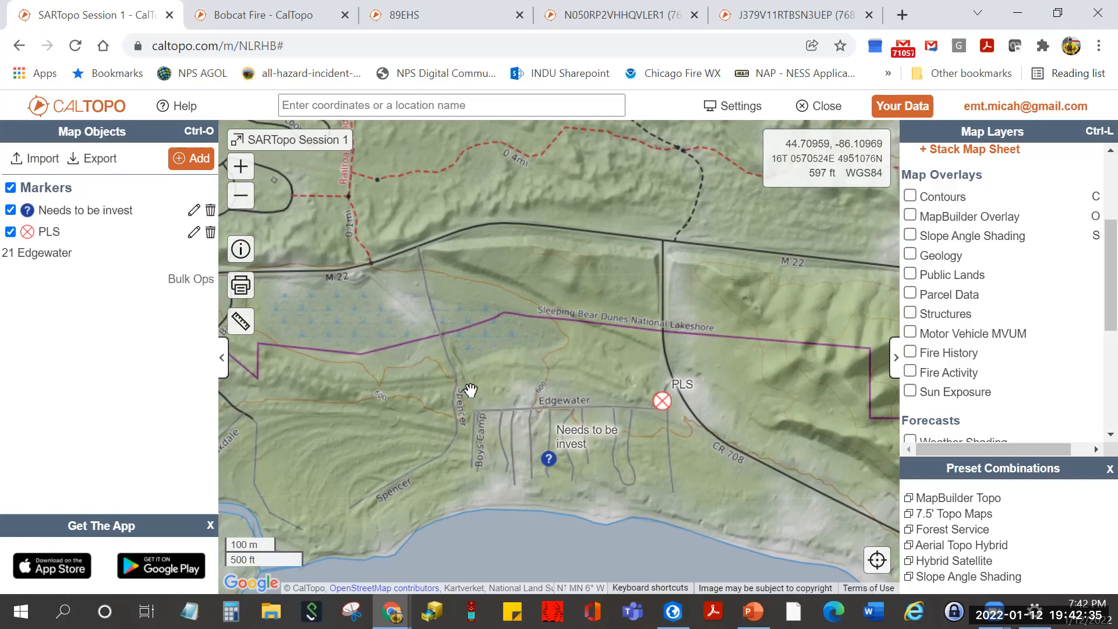
drag(501, 285, 539, 341)
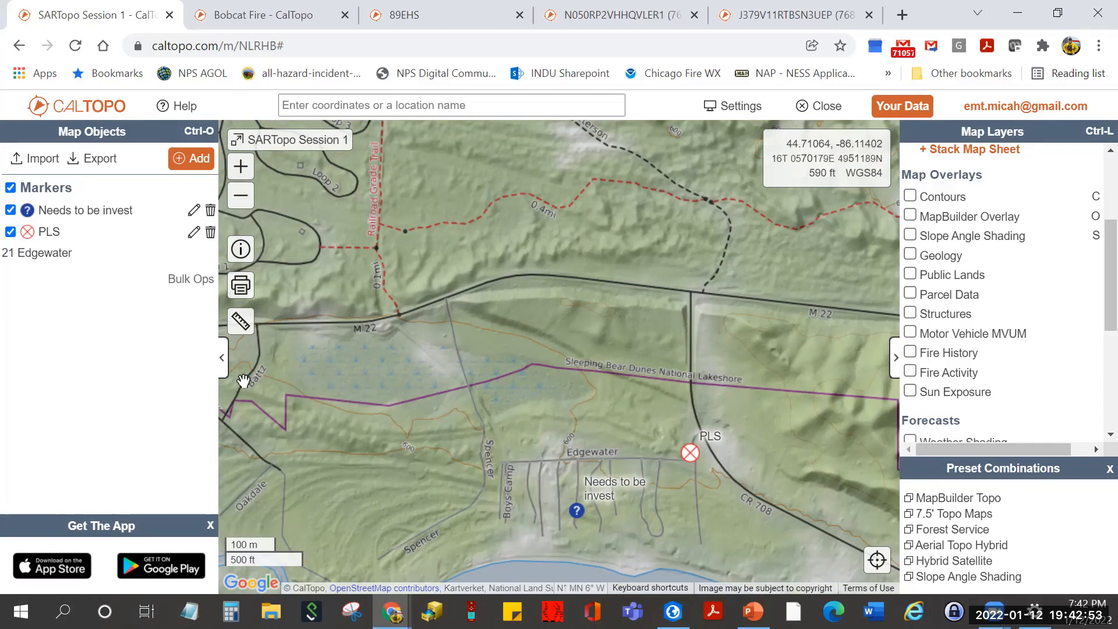
click(190, 160)
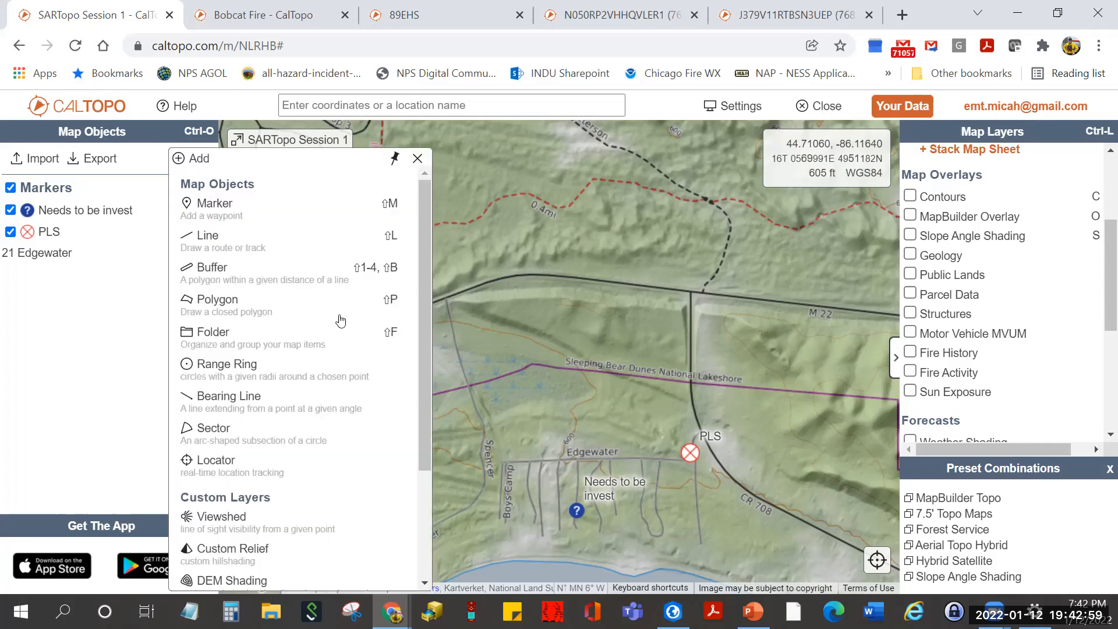
scroll(341, 320, down, 1)
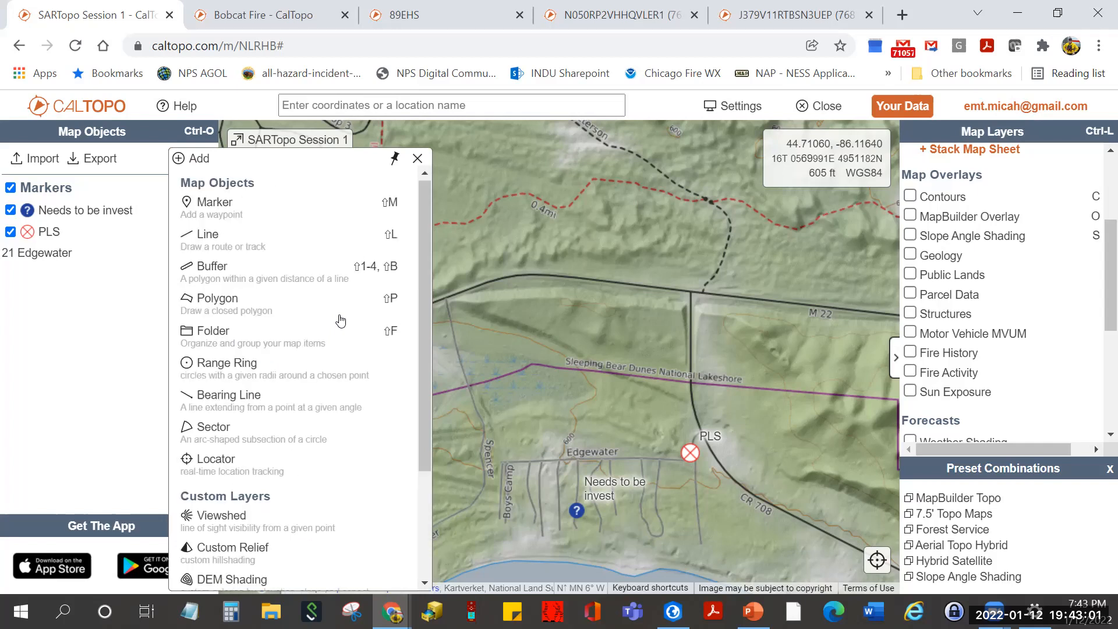
scroll(252, 339, up, 1)
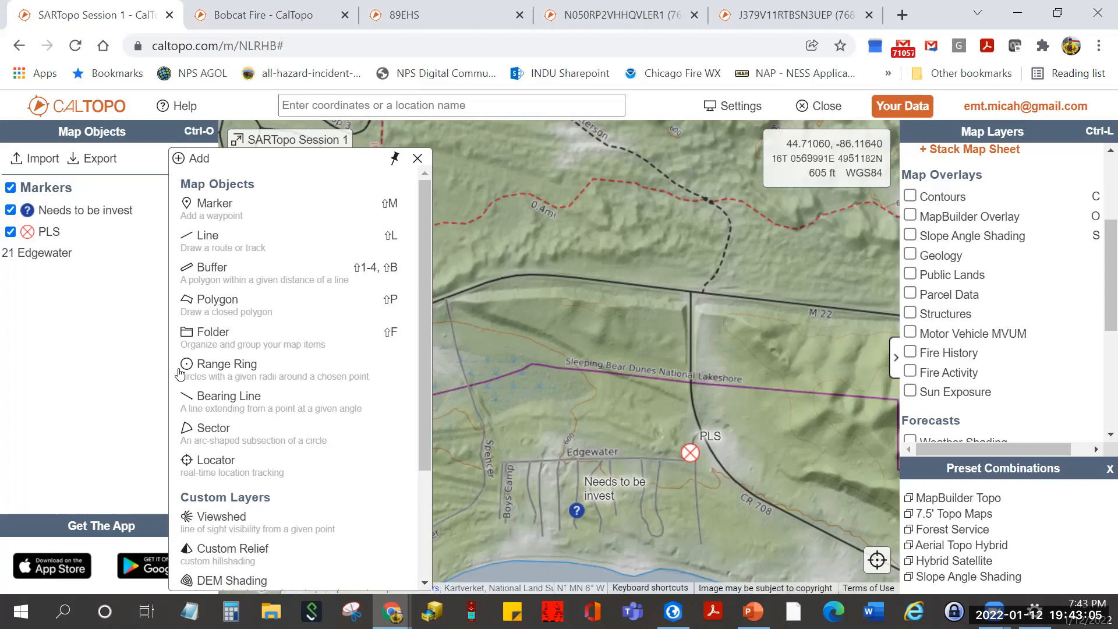
click(418, 158)
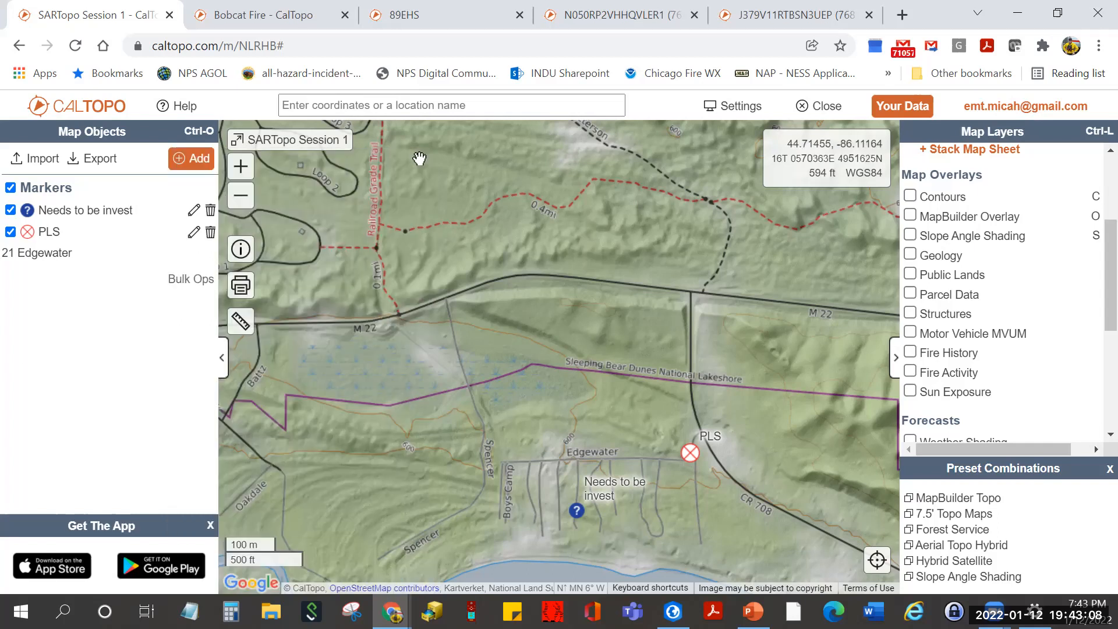
- Log out of the CalTopo account and start logging back in with Google
click(1043, 108)
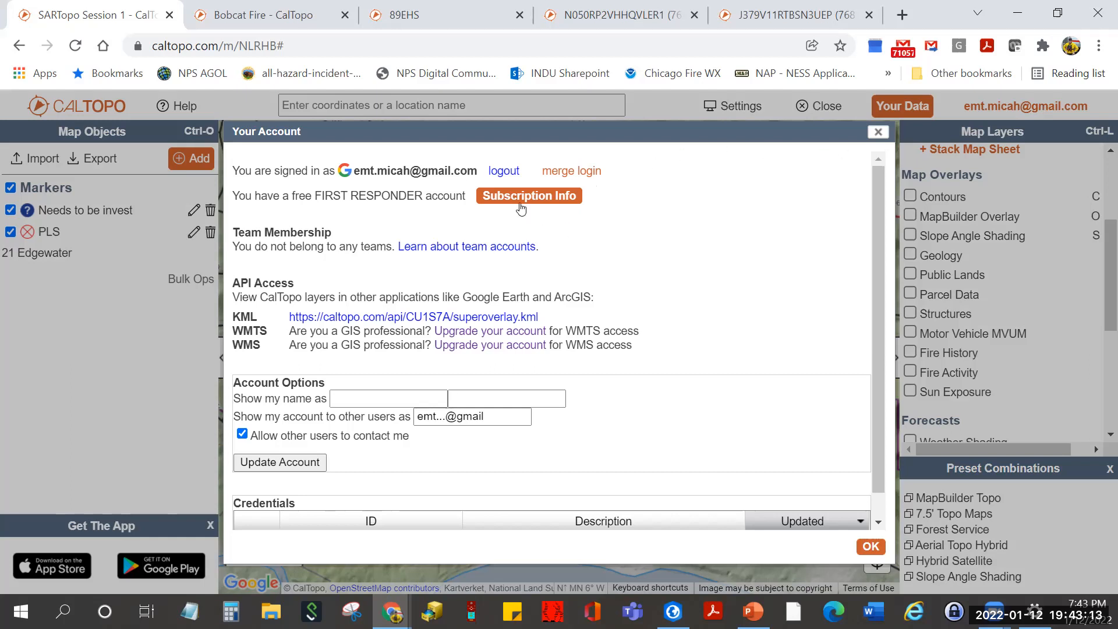
click(508, 172)
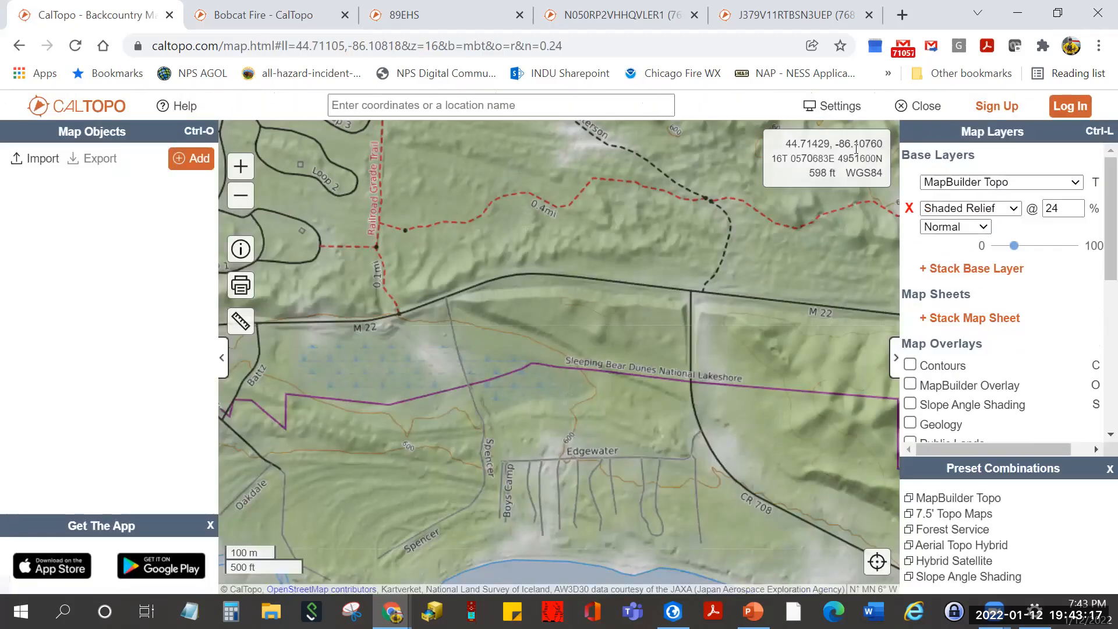
click(1068, 106)
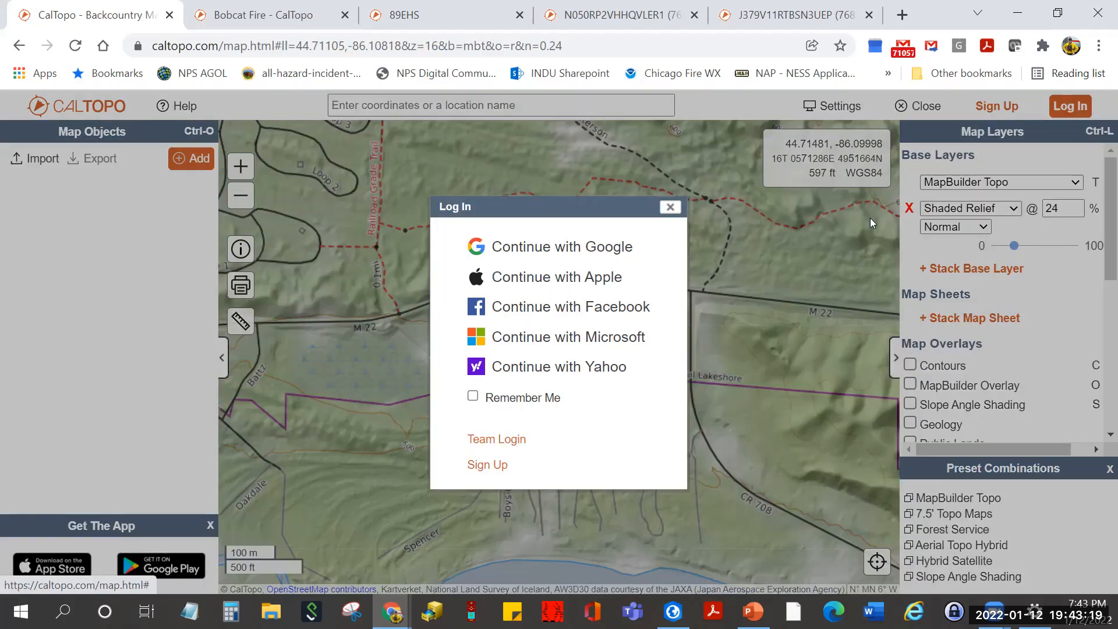
click(600, 249)
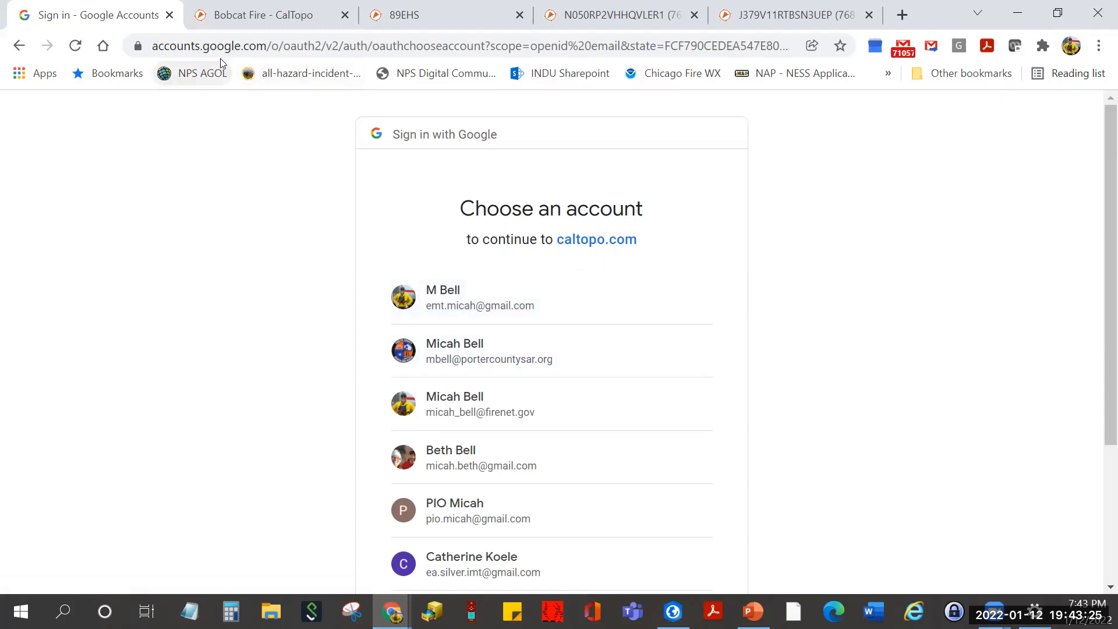
- Close the four leftover tabs, including Bobcat Fire, and go to sartopo
click(788, 45)
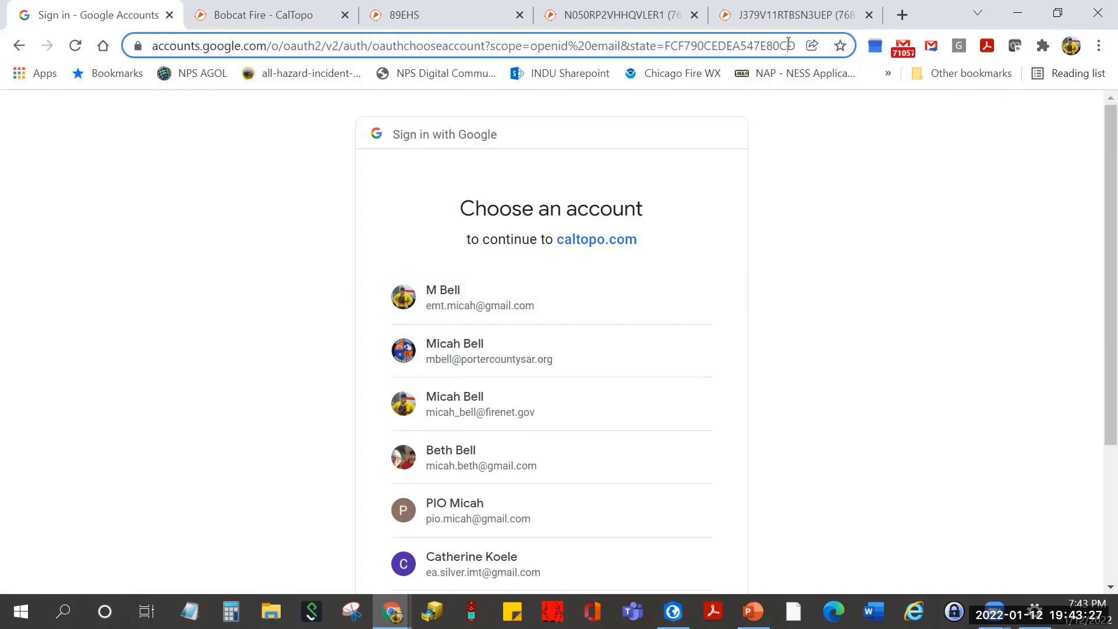
click(345, 15)
click(344, 15)
click(344, 15)
click(345, 15)
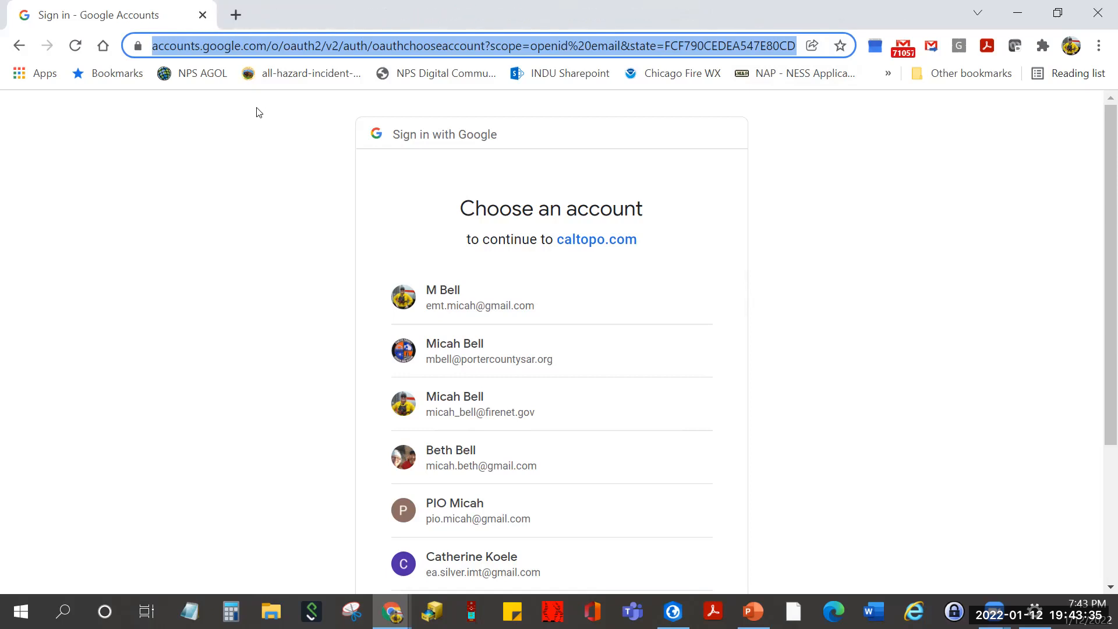
text(sartopo)
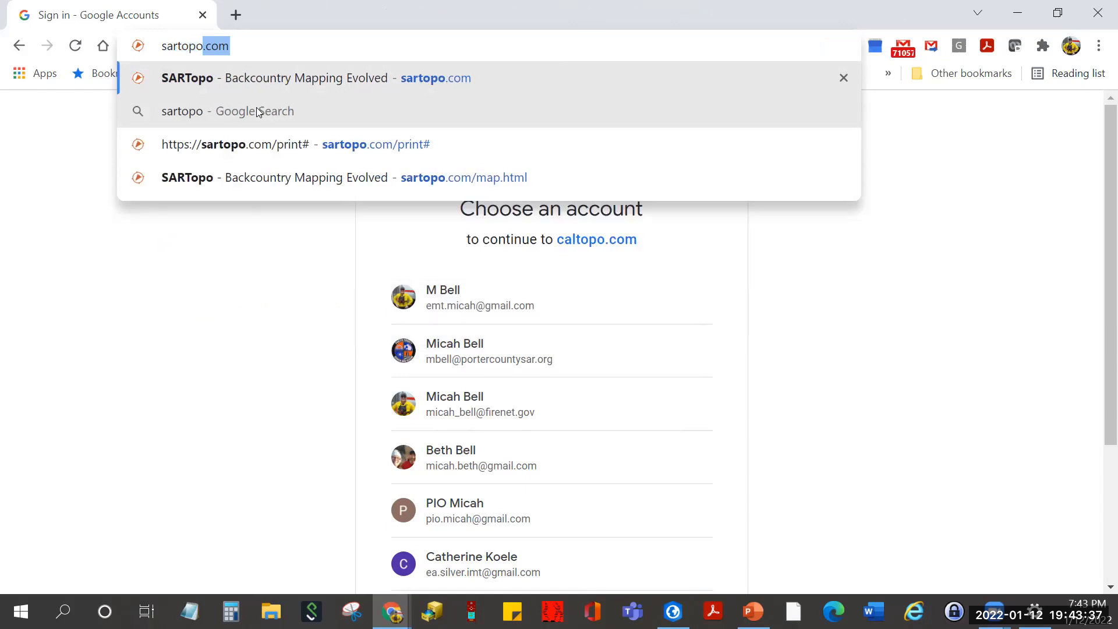
key(Return)
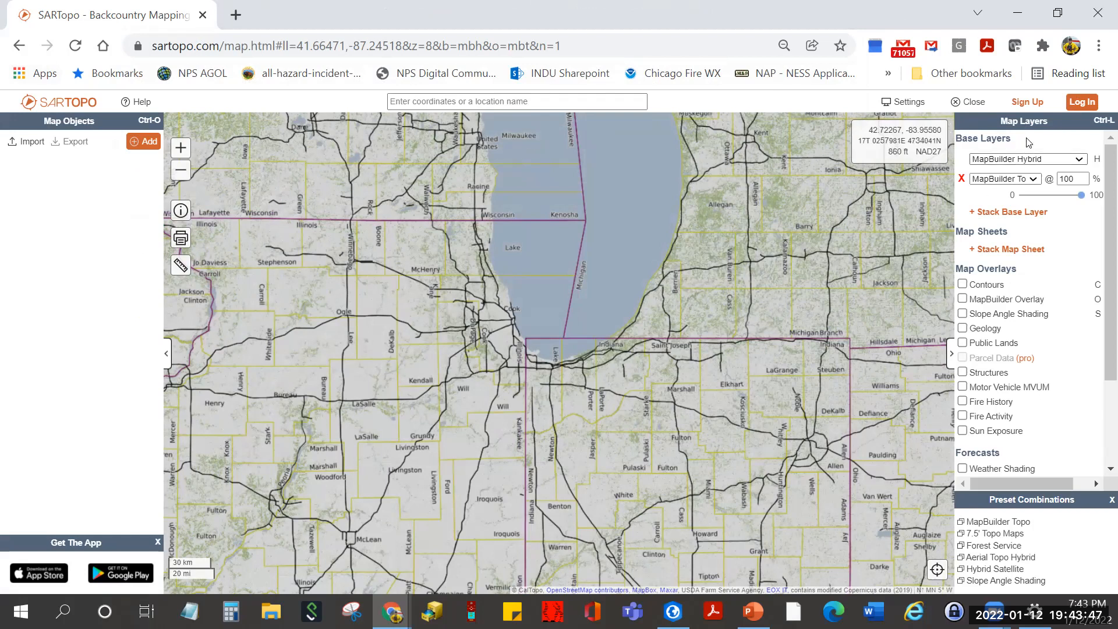
- Log in to SARTopo with the Google account and show the Your Data saved-maps list
click(1081, 104)
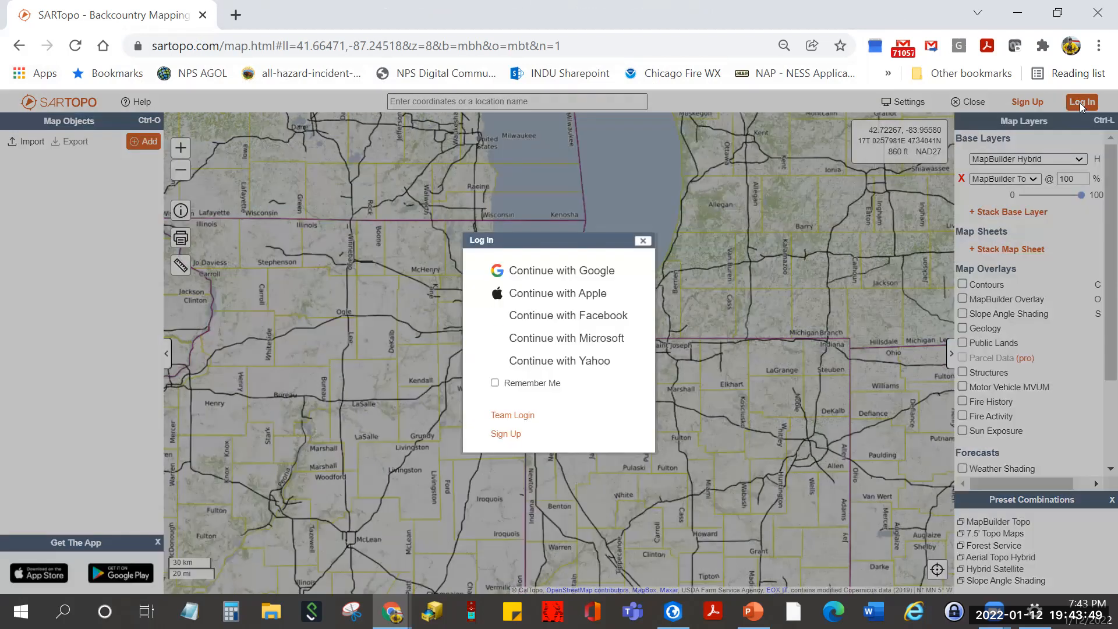
click(574, 271)
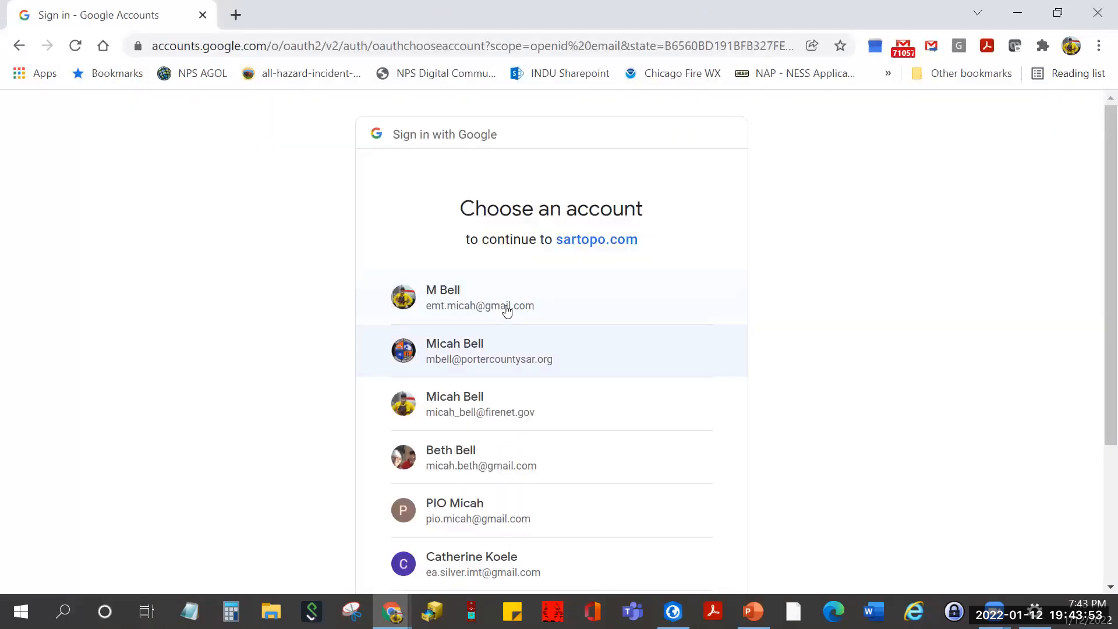
click(507, 312)
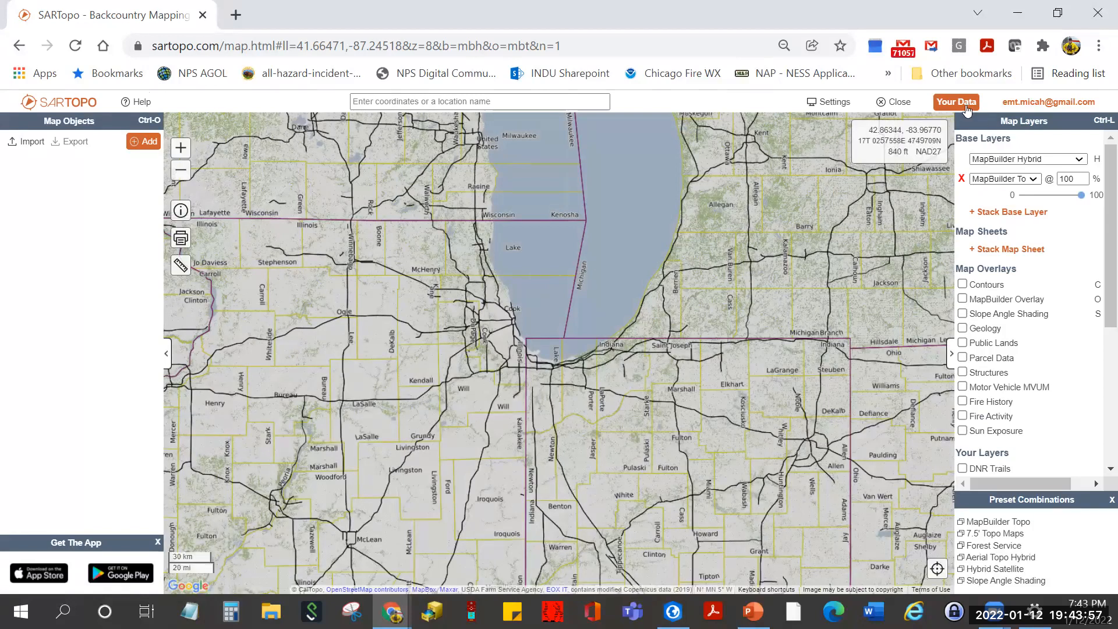
click(959, 102)
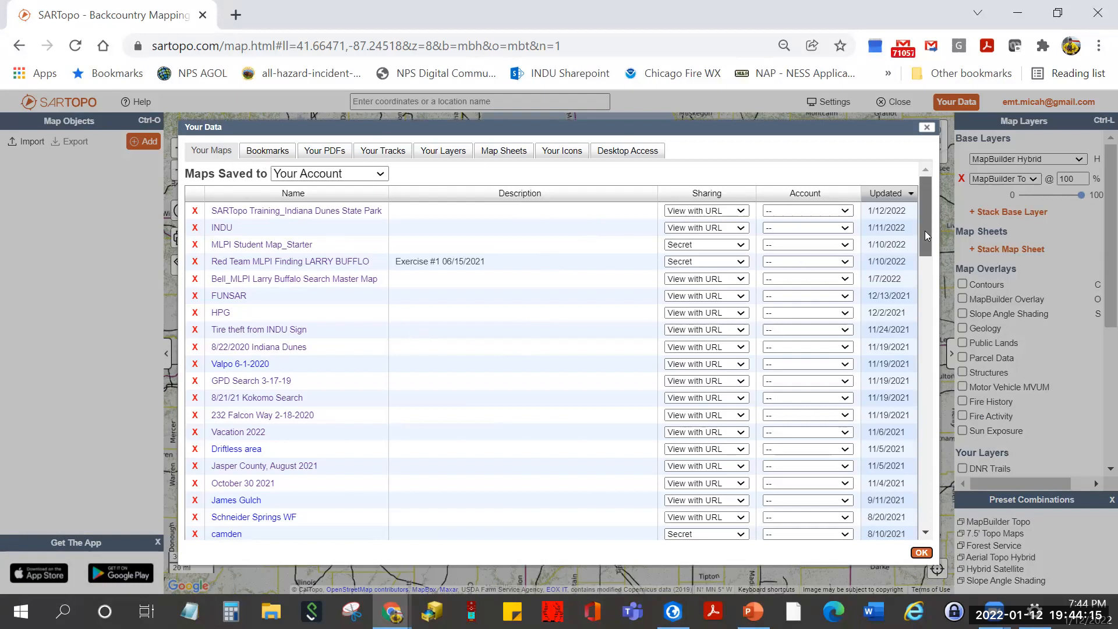
- Sort saved maps by Name, then by Updated date, scroll the list, and show Bookmarks
drag(928, 236, 970, 217)
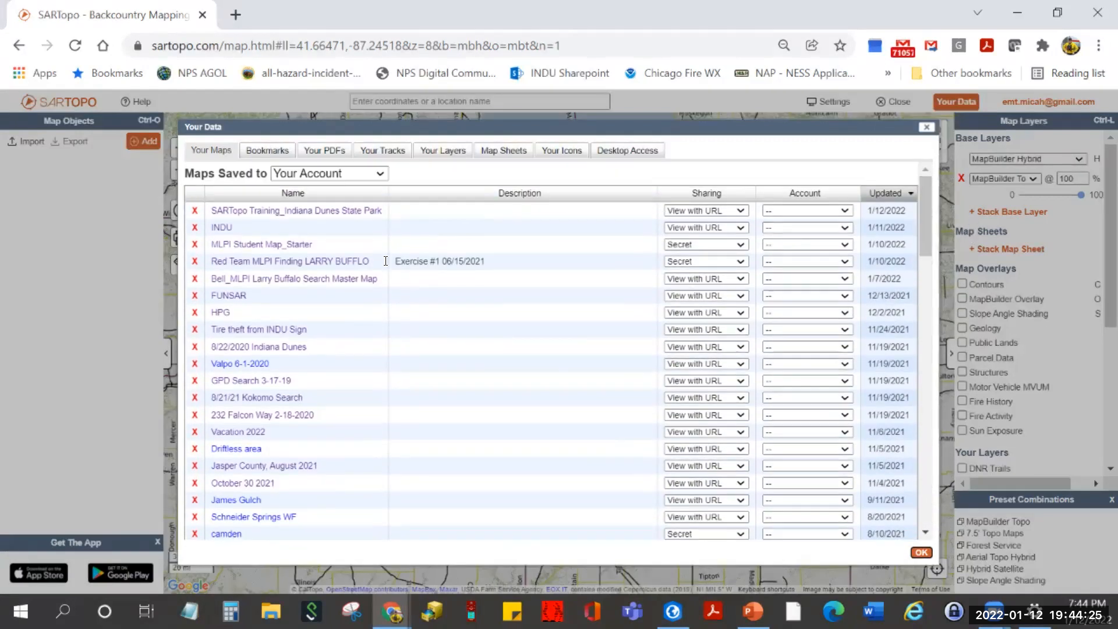
click(314, 196)
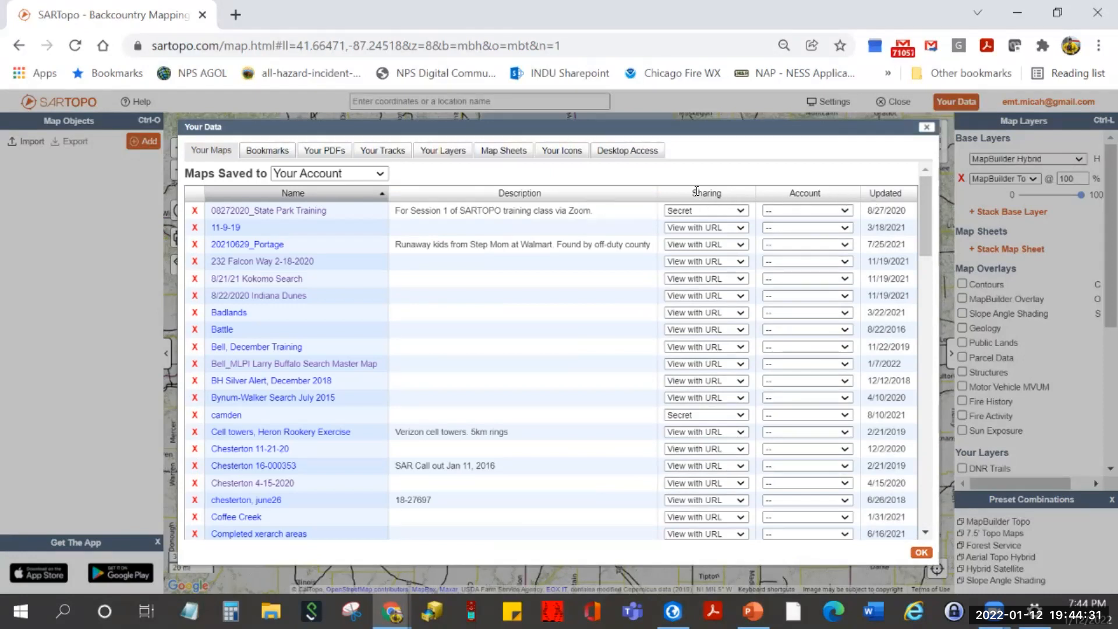
click(895, 198)
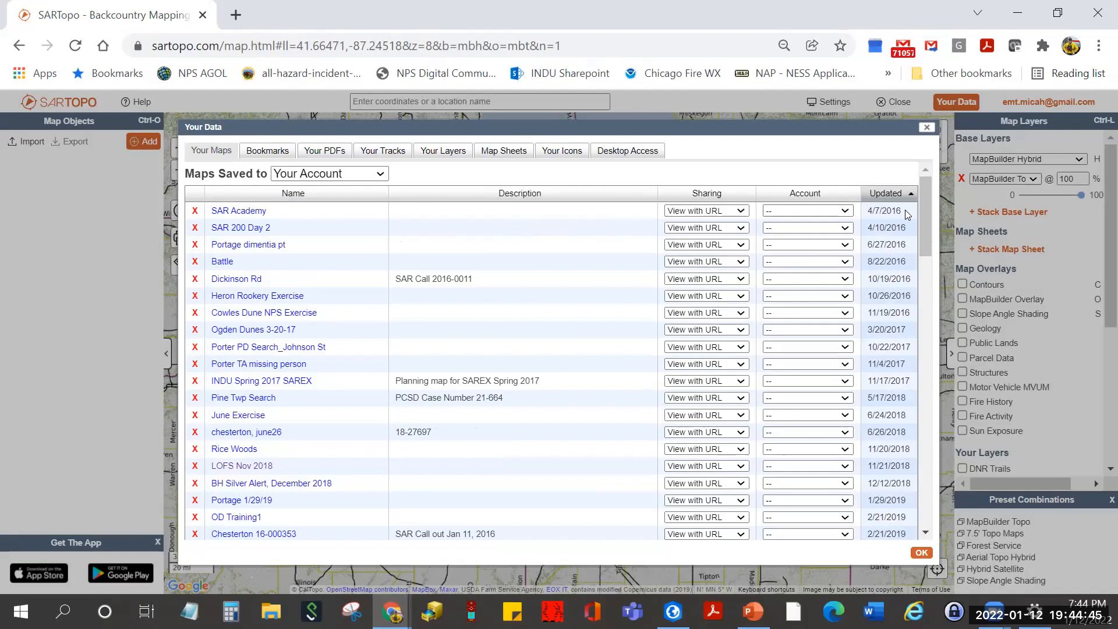
drag(926, 247, 891, 573)
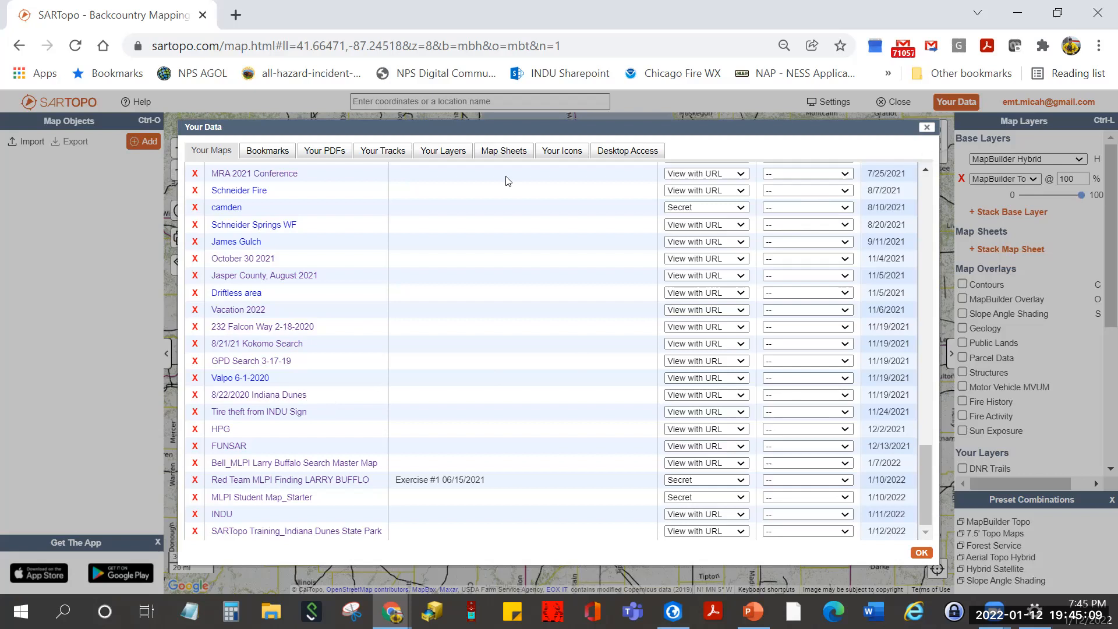
click(252, 155)
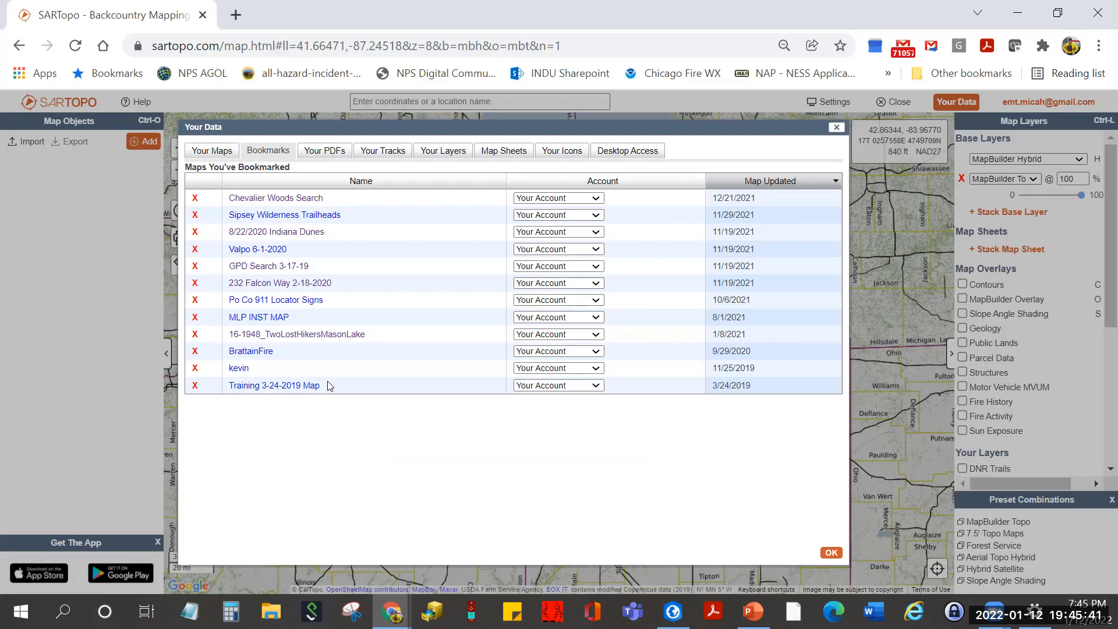
- Open the Sipsey Wilderness Trailheads bookmark, zoom into the wilderness area, then reopen Your Data
click(277, 216)
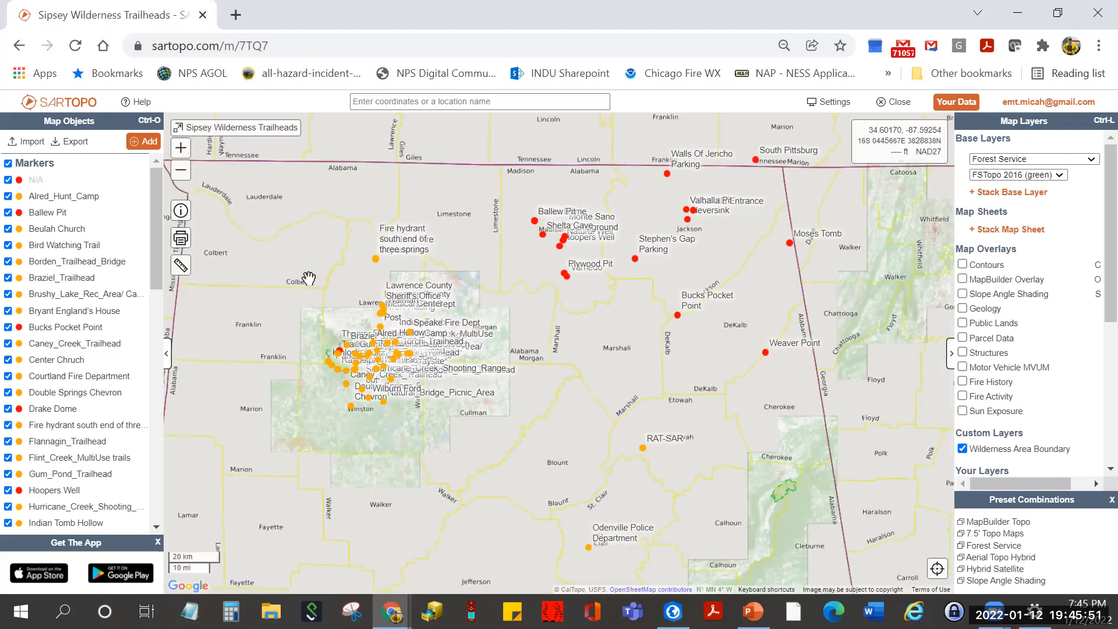
scroll(350, 284, up, 2)
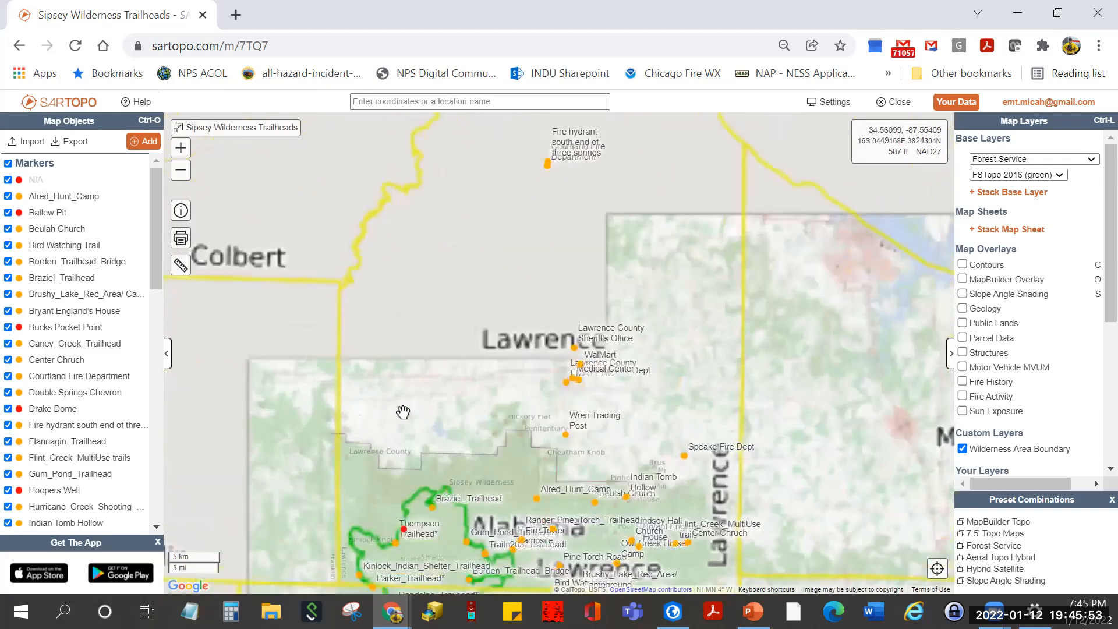
drag(440, 347, 433, 240)
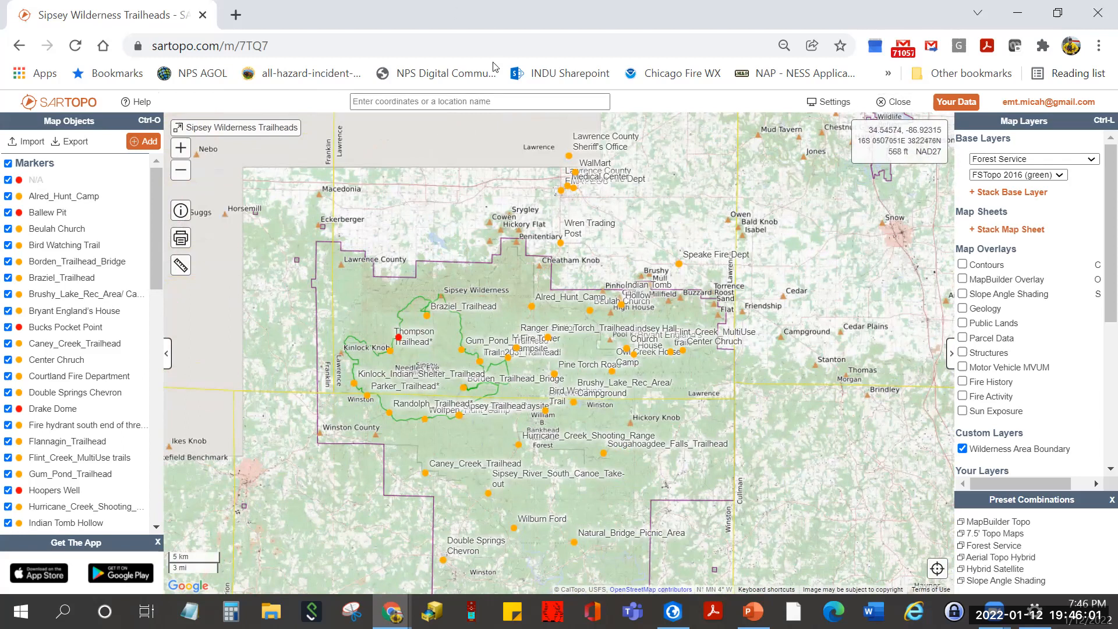
click(953, 105)
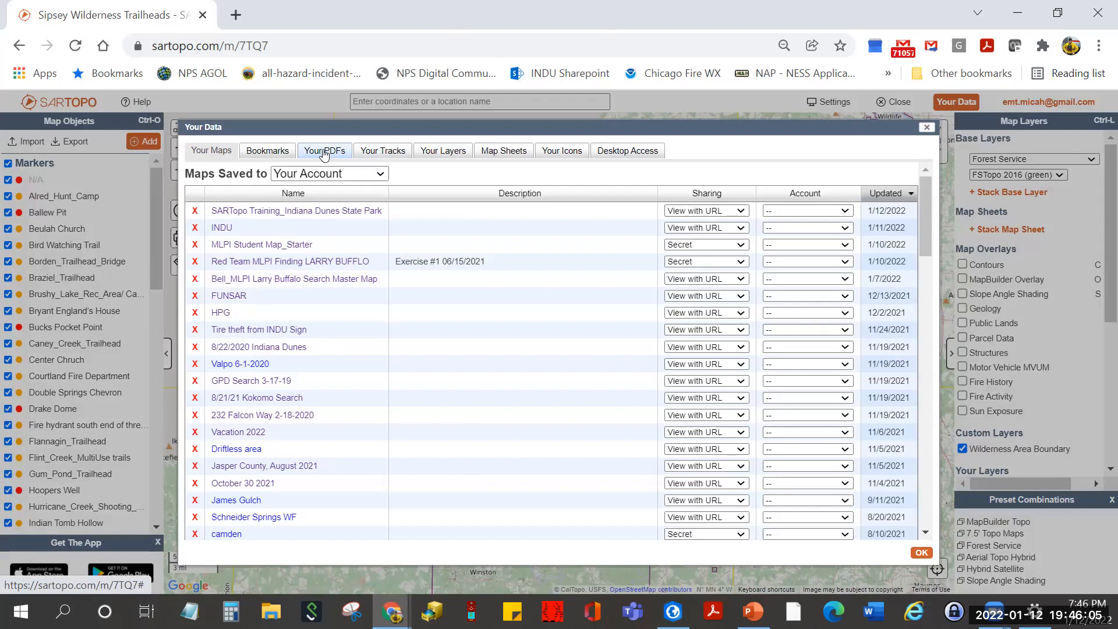
click(324, 152)
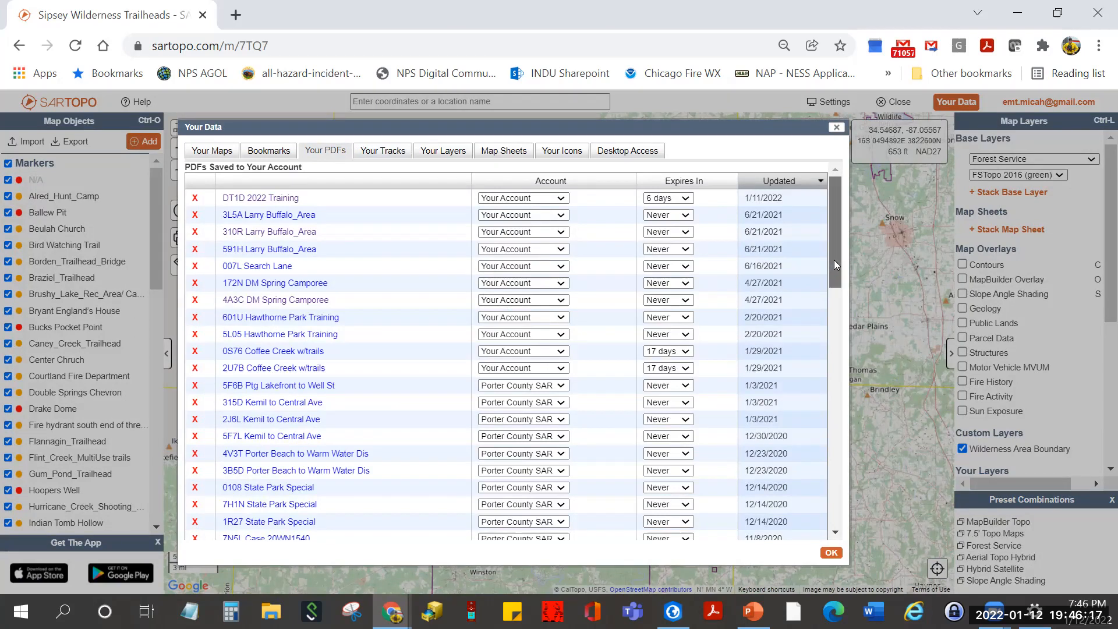
scroll(833, 277, down, 1)
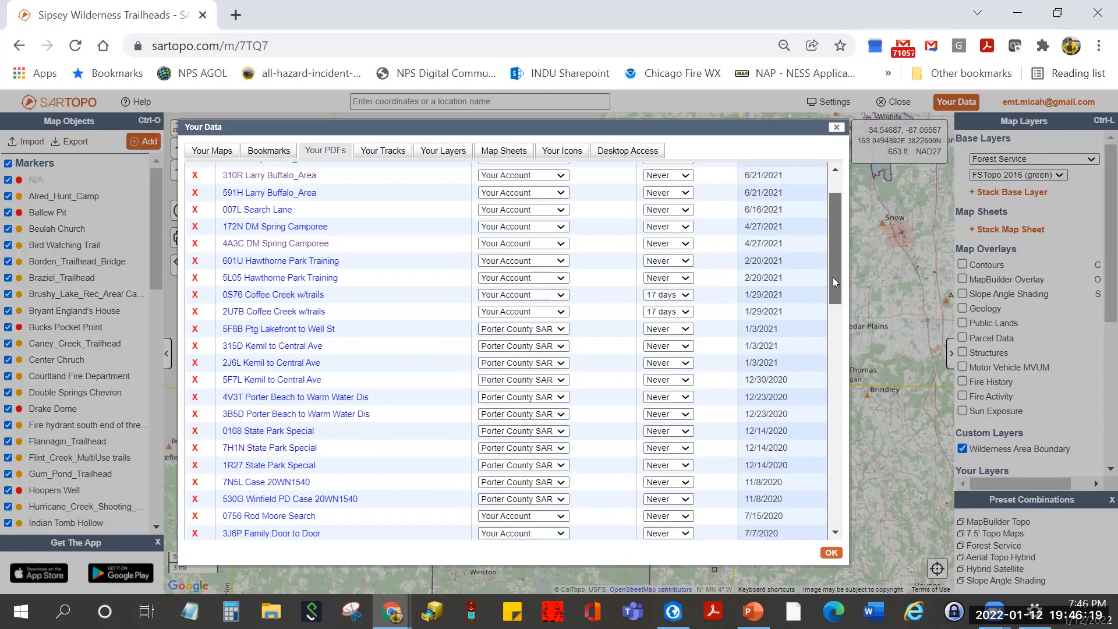
drag(833, 277, 830, 323)
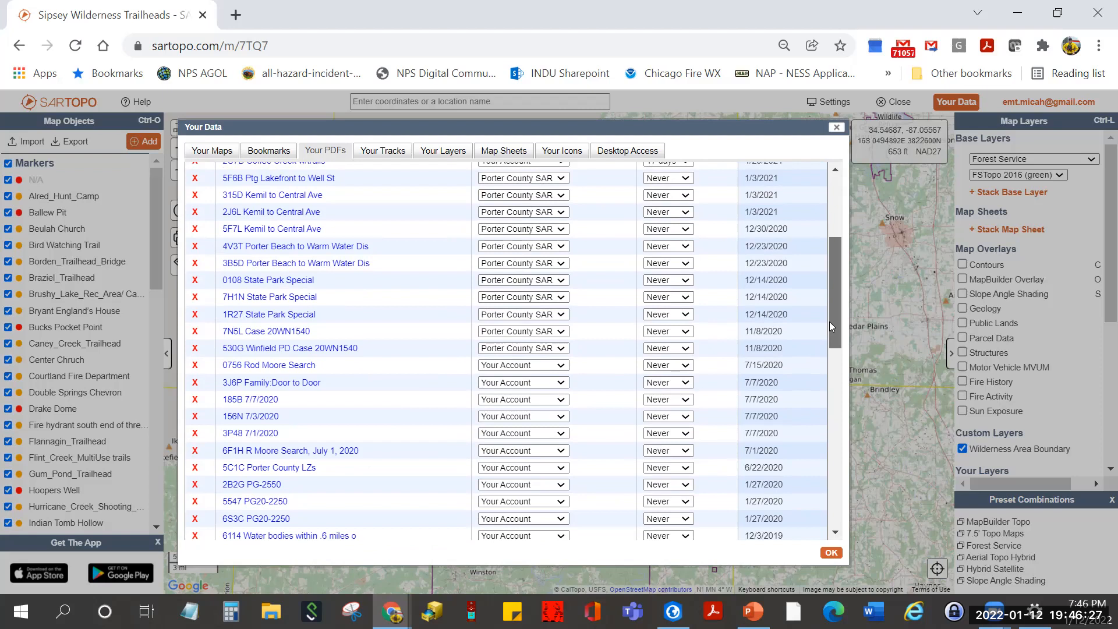
drag(829, 321, 744, 250)
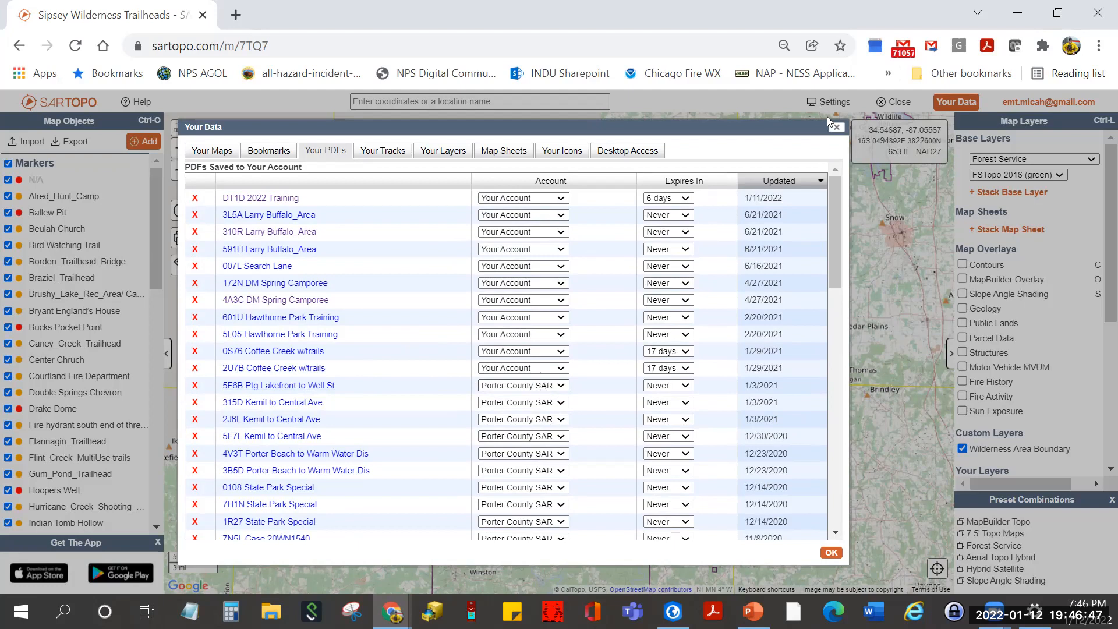
scroll(419, 339, down, 10)
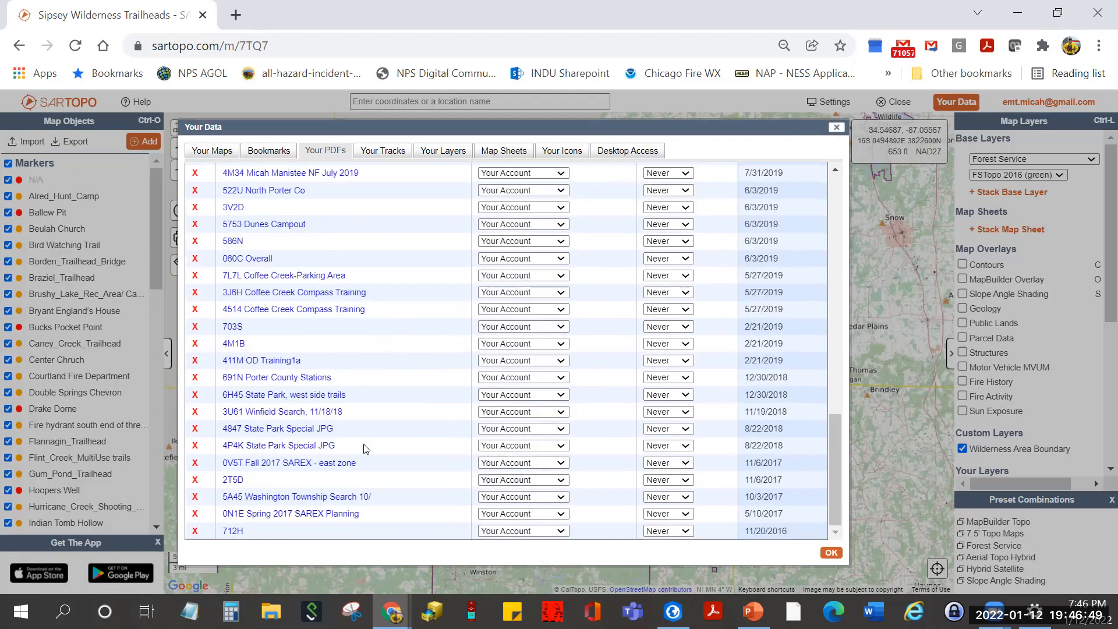
scroll(514, 454, up, 15)
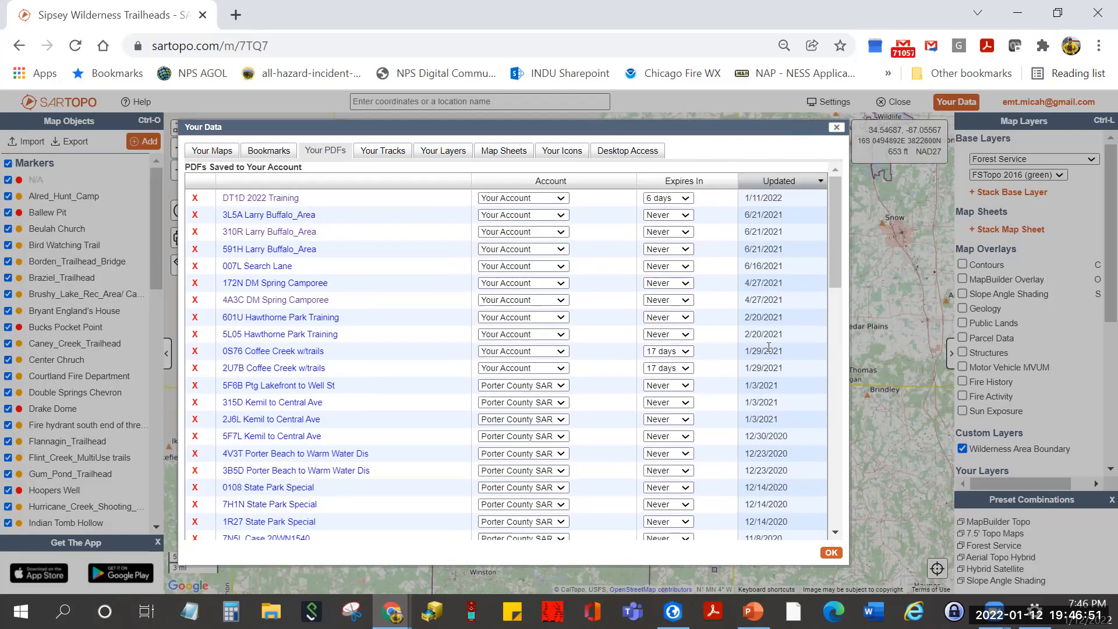
click(215, 152)
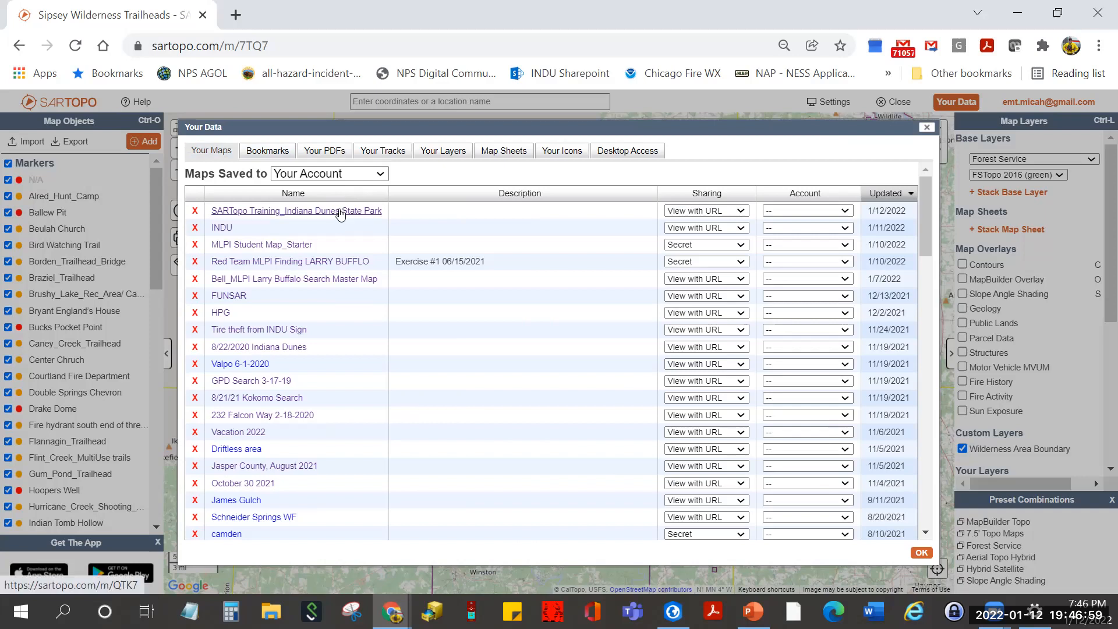
- Open the SARTopo Training_Indiana Dunes State Park map and view its sharing and about info
click(340, 212)
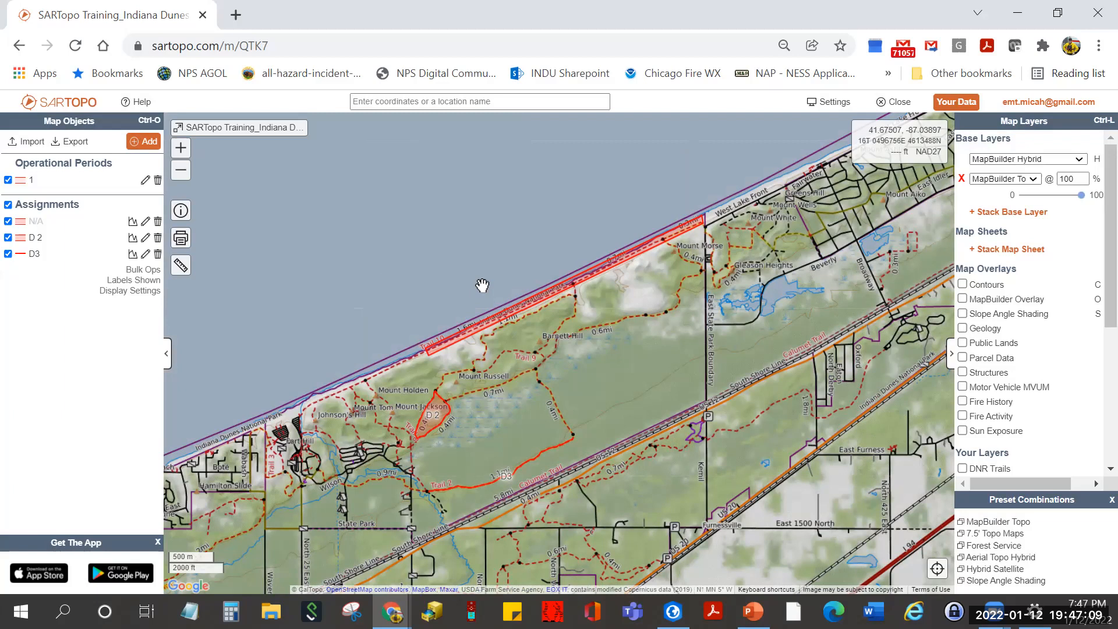
click(181, 212)
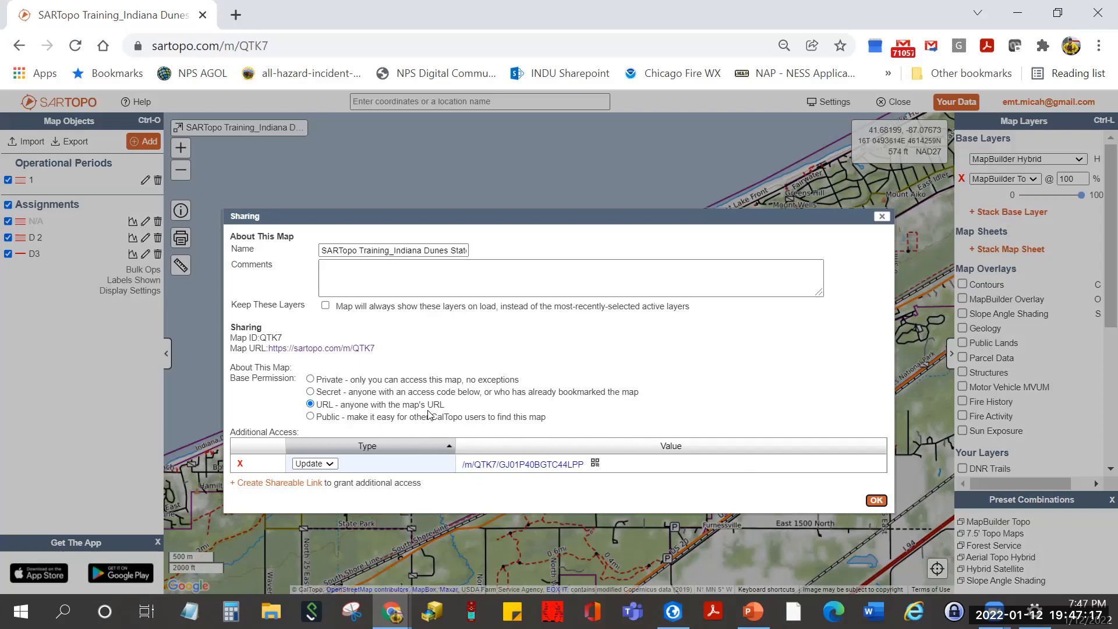
- Close Sharing and assign the training map to the Porter County SAR account
click(876, 501)
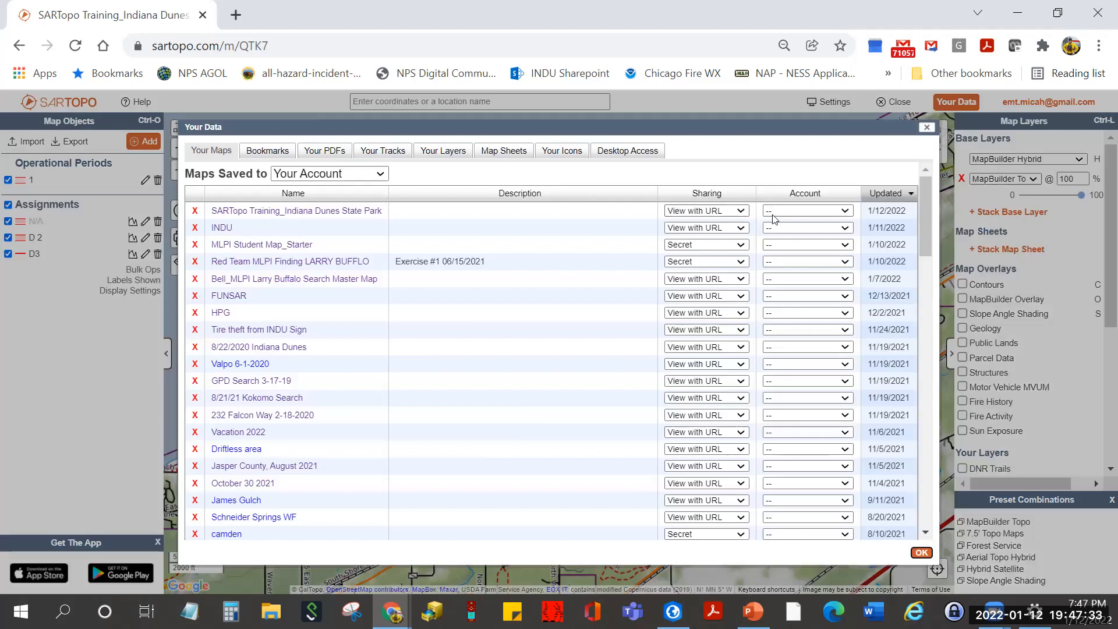
click(836, 216)
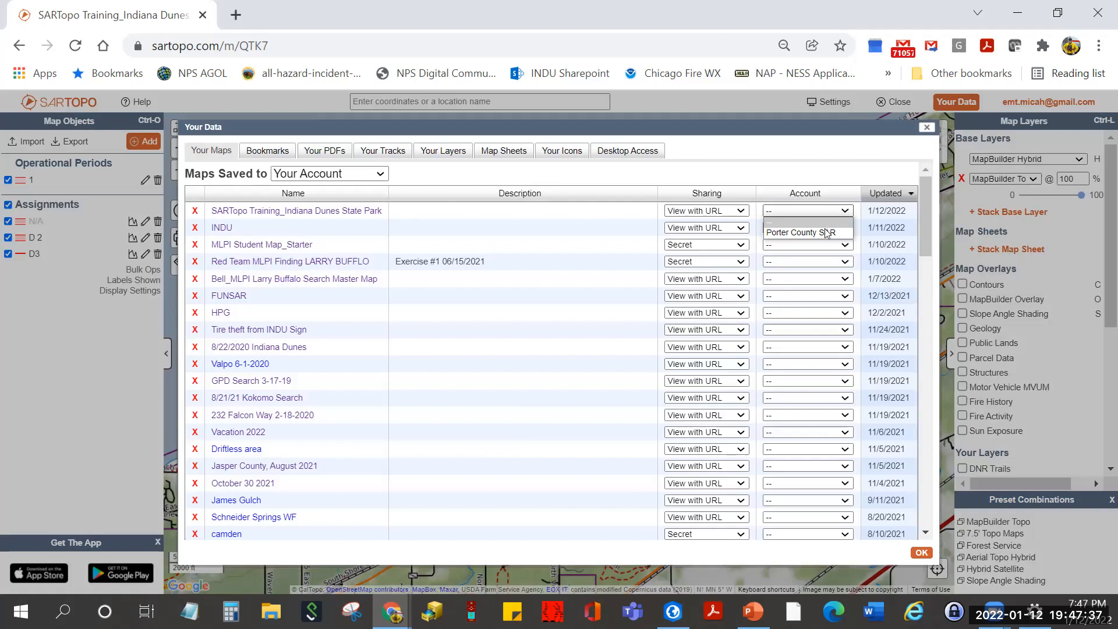
click(822, 231)
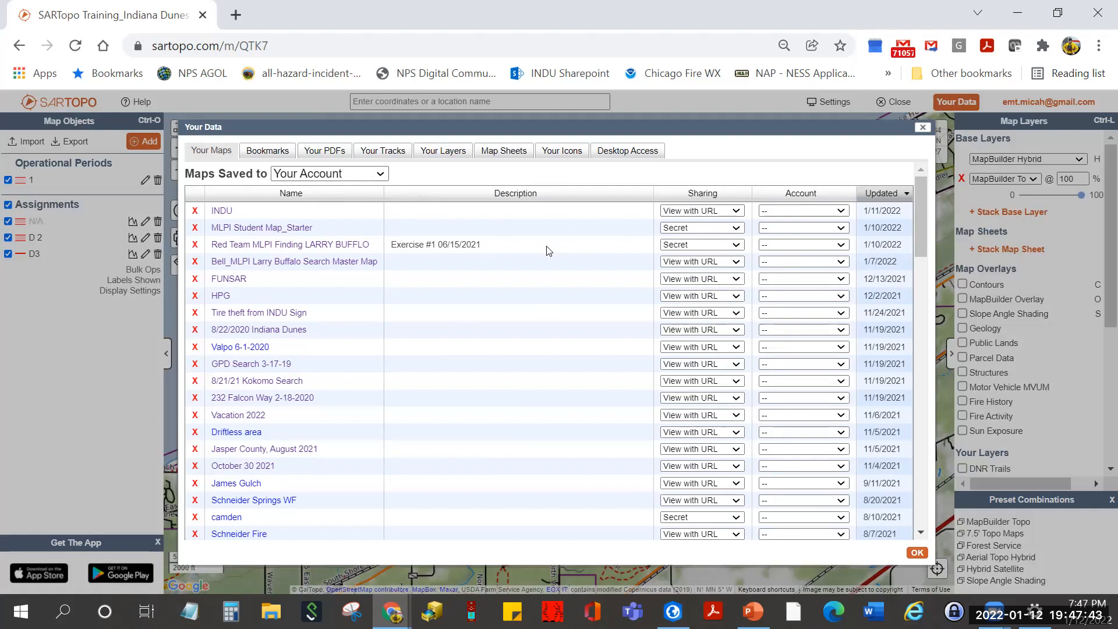
- List maps saved to Porter County SAR and open the PC SAR Starter Map
click(379, 175)
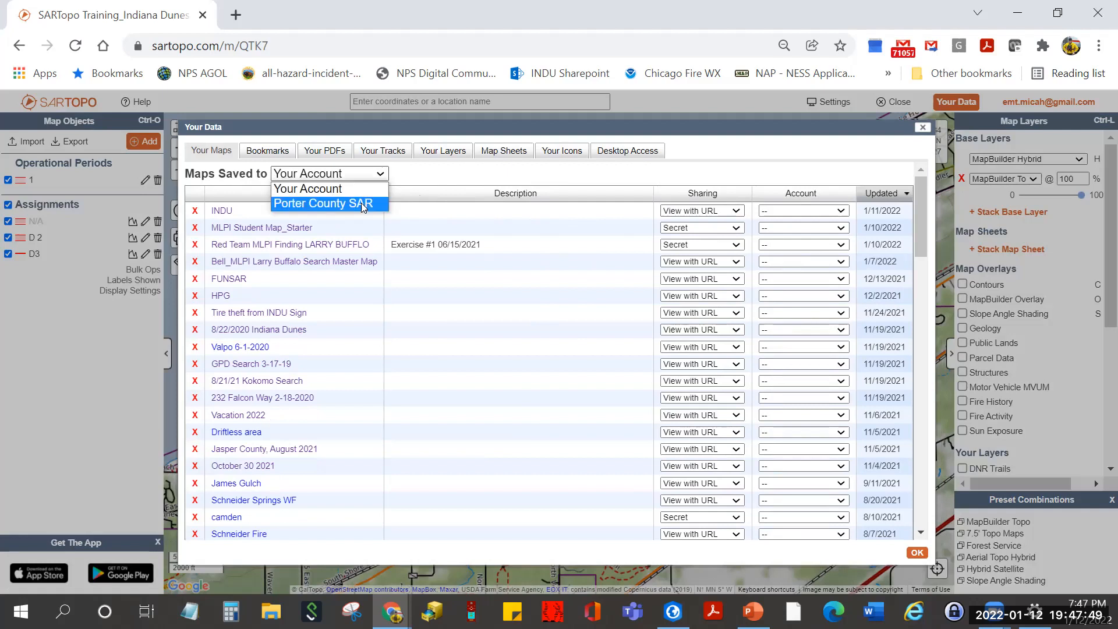
click(363, 205)
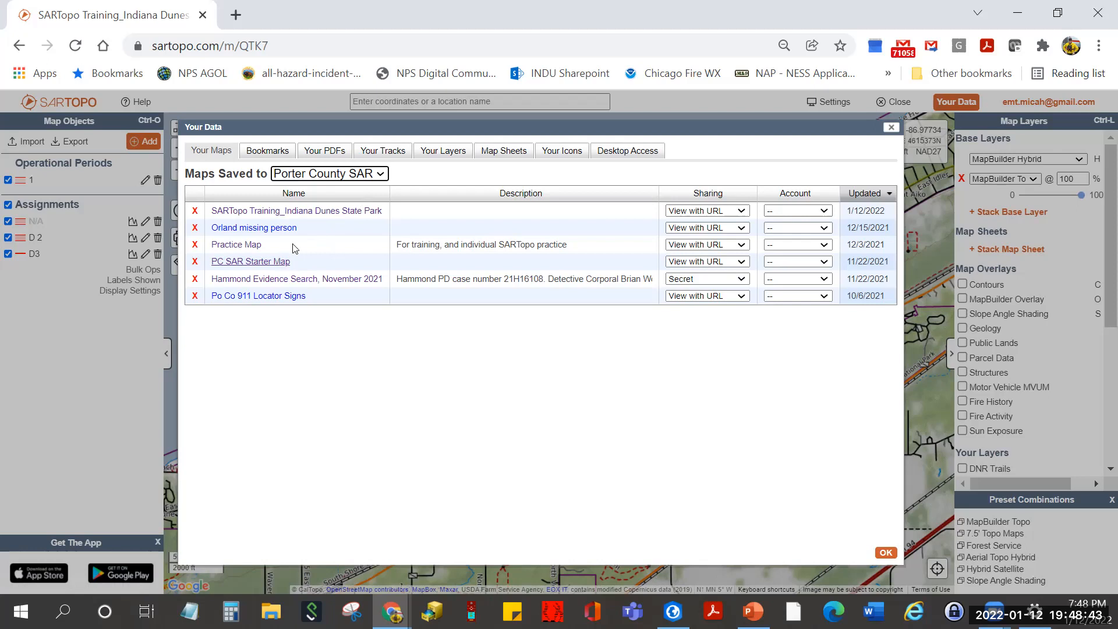
click(269, 264)
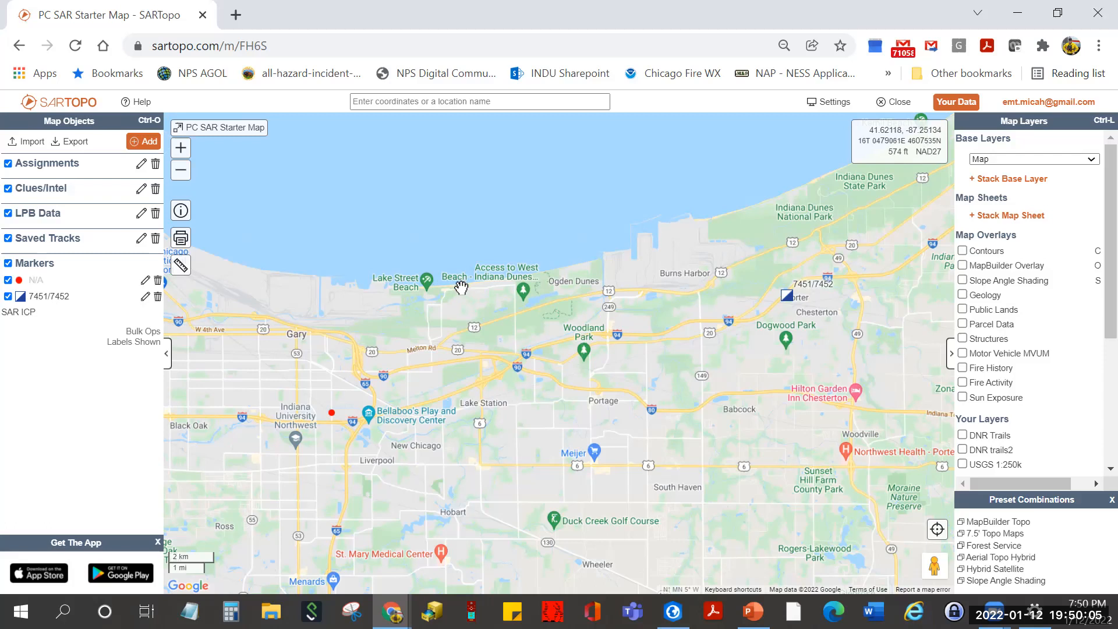
- Zoom in and center the view on the West Beach parking lot
scroll(463, 288, up, 3)
drag(693, 312, 242, 361)
scroll(407, 313, up, 1)
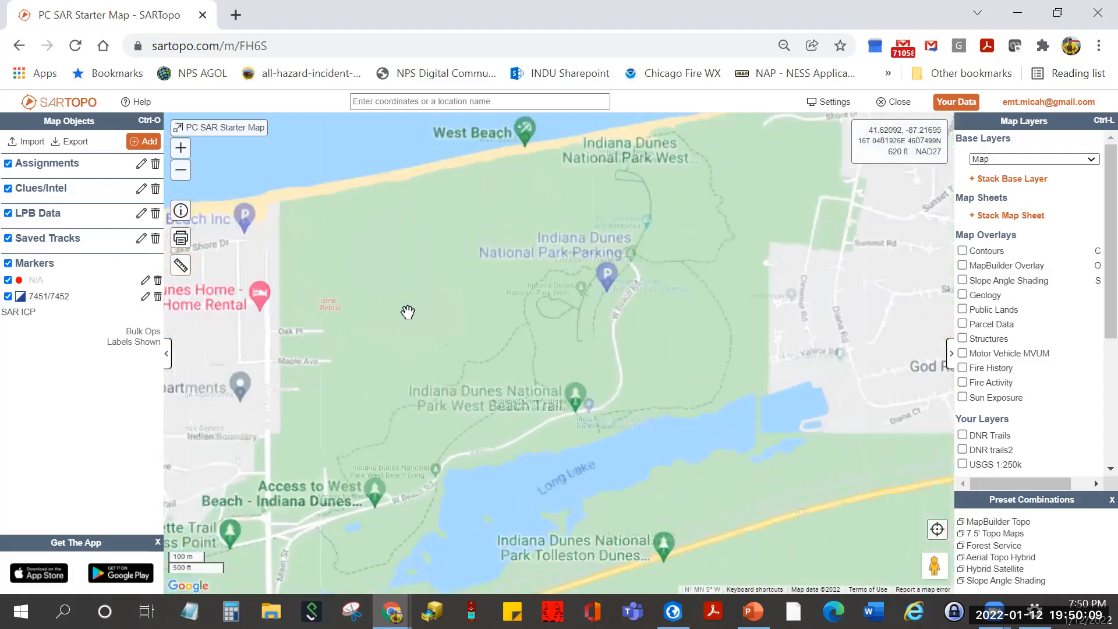
scroll(408, 313, up, 1)
drag(514, 314, 209, 401)
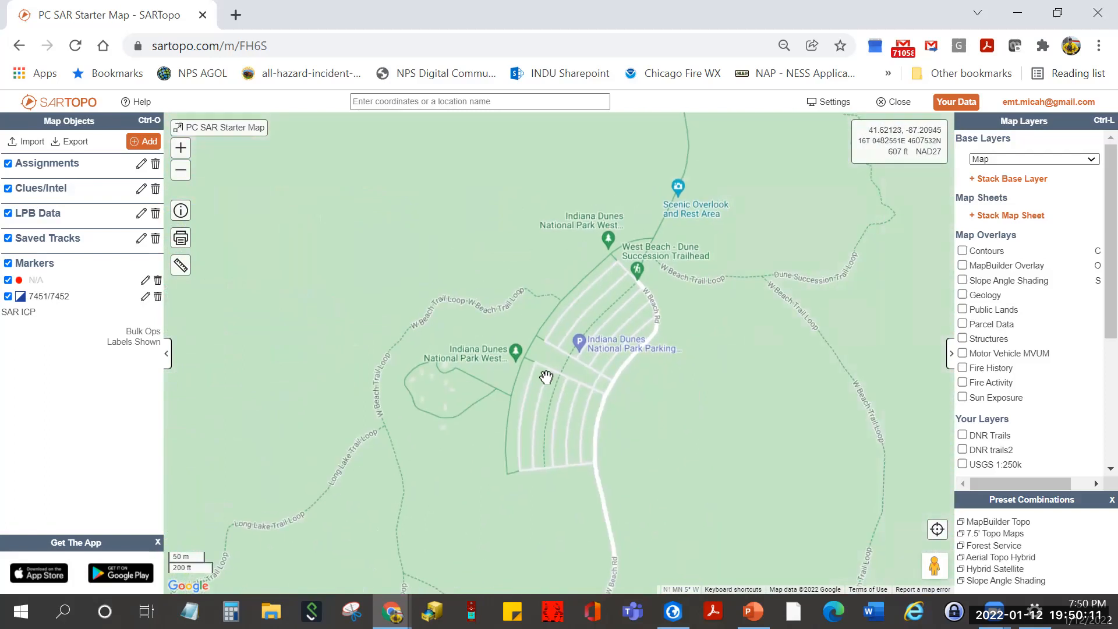
- Bring up the add options at the parking lot's east edge, point 41.62107, -87.20849
click(599, 395)
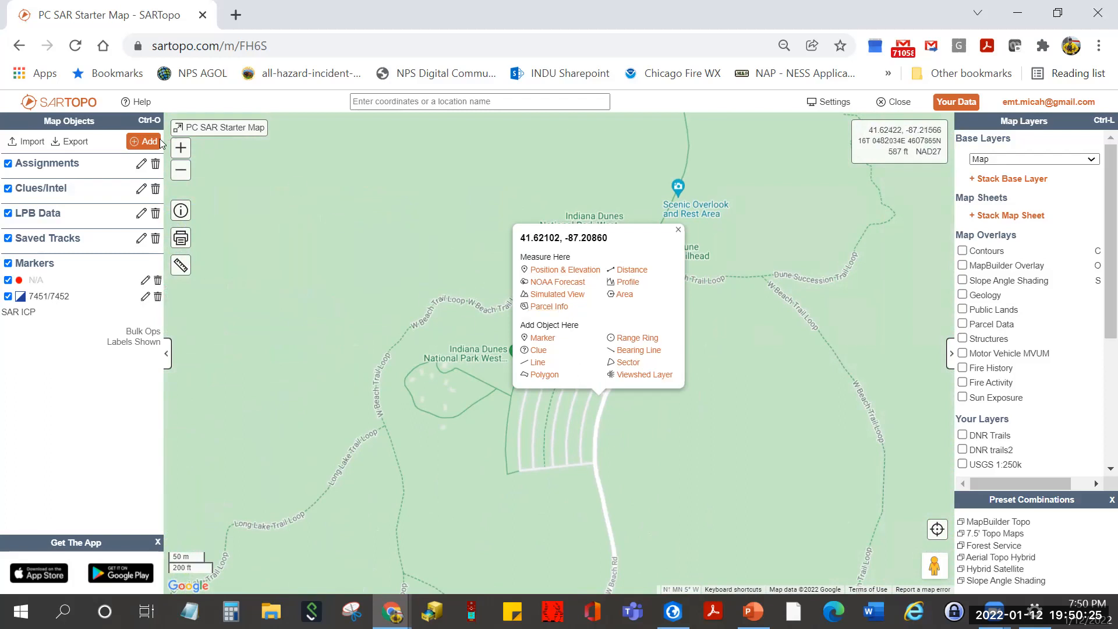
click(594, 405)
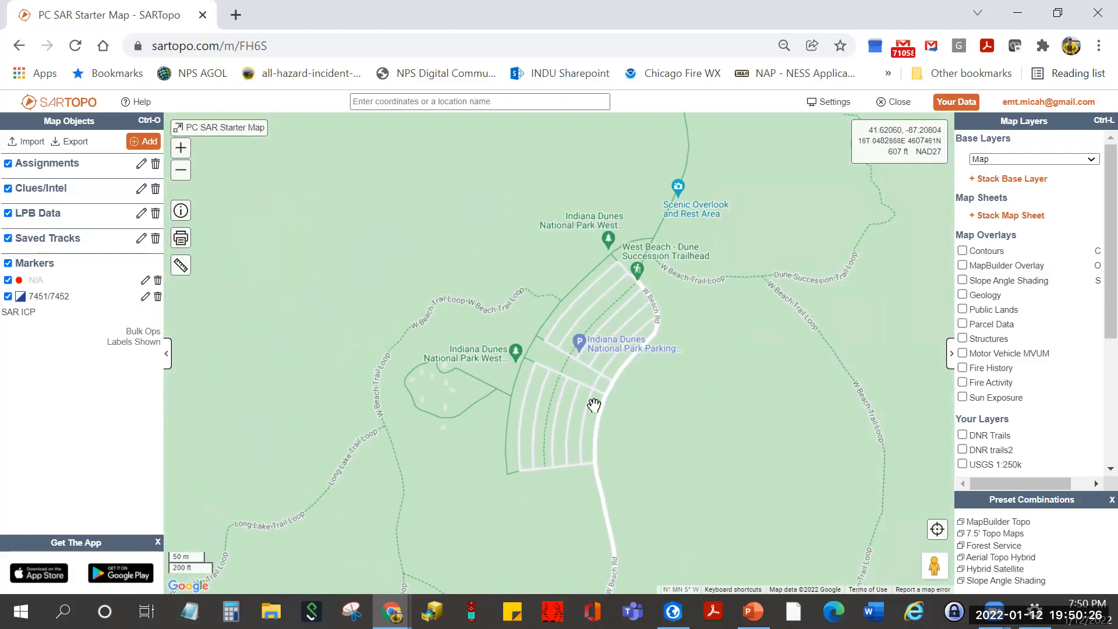
click(146, 143)
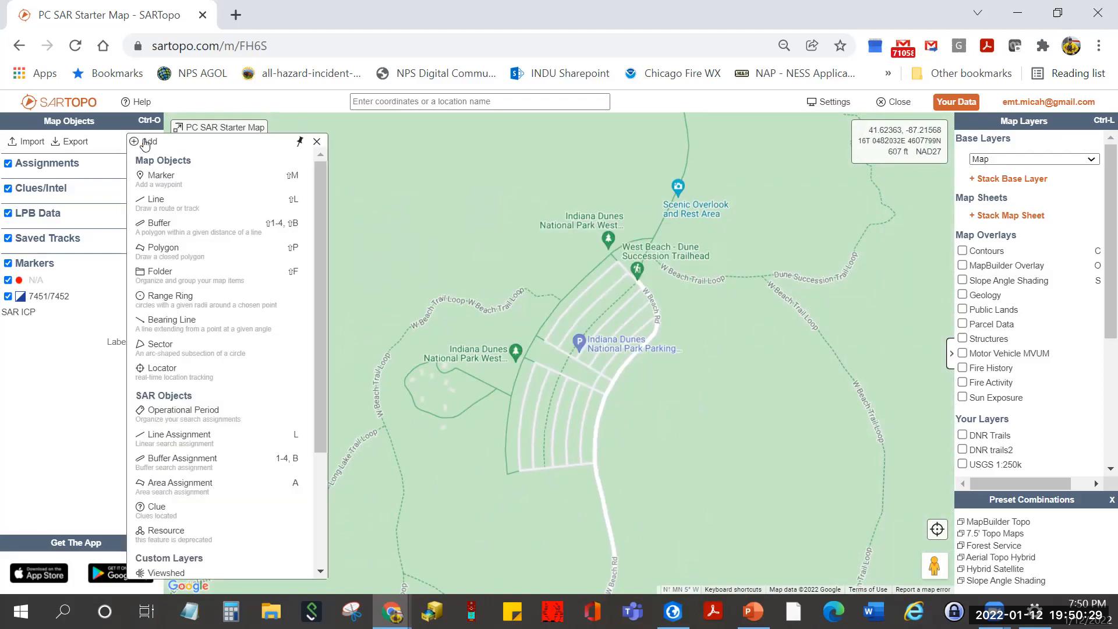
click(317, 142)
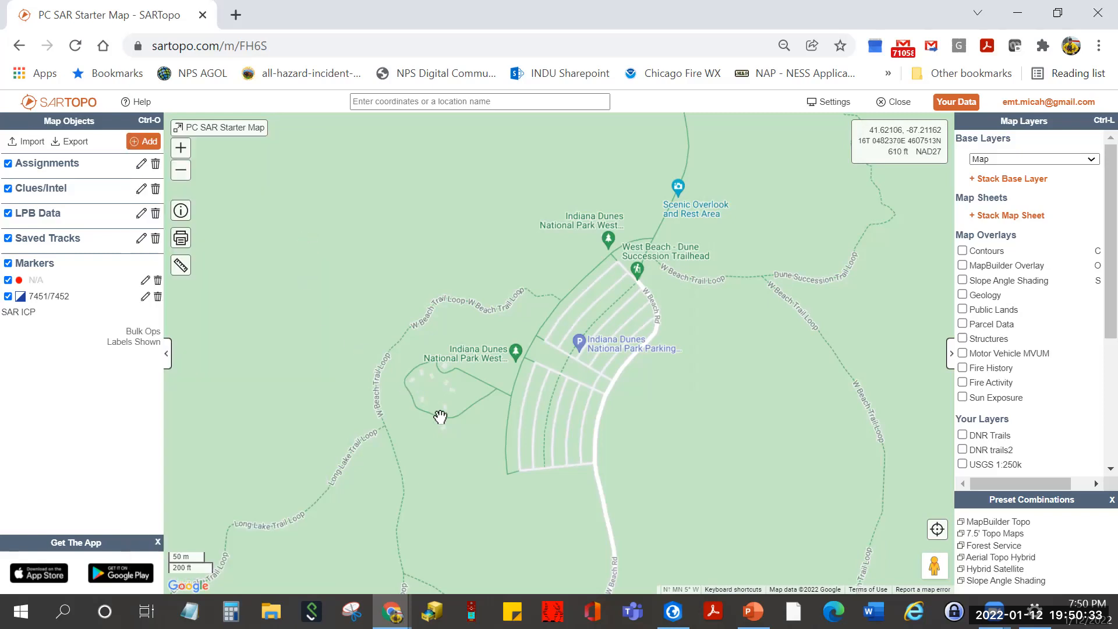
click(604, 390)
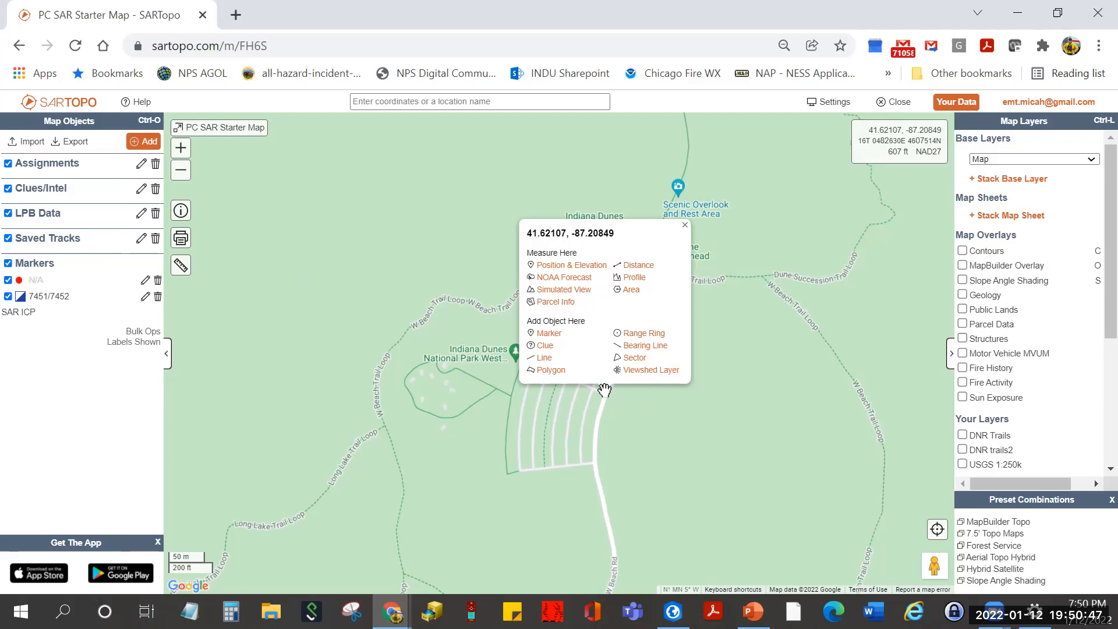
click(548, 334)
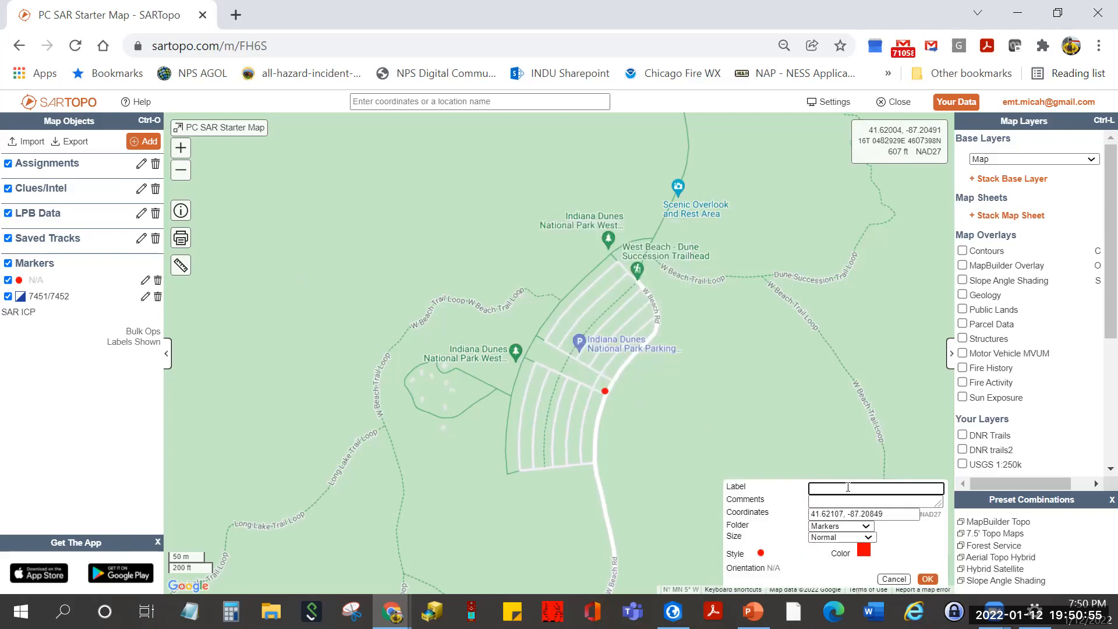
text(PLS)
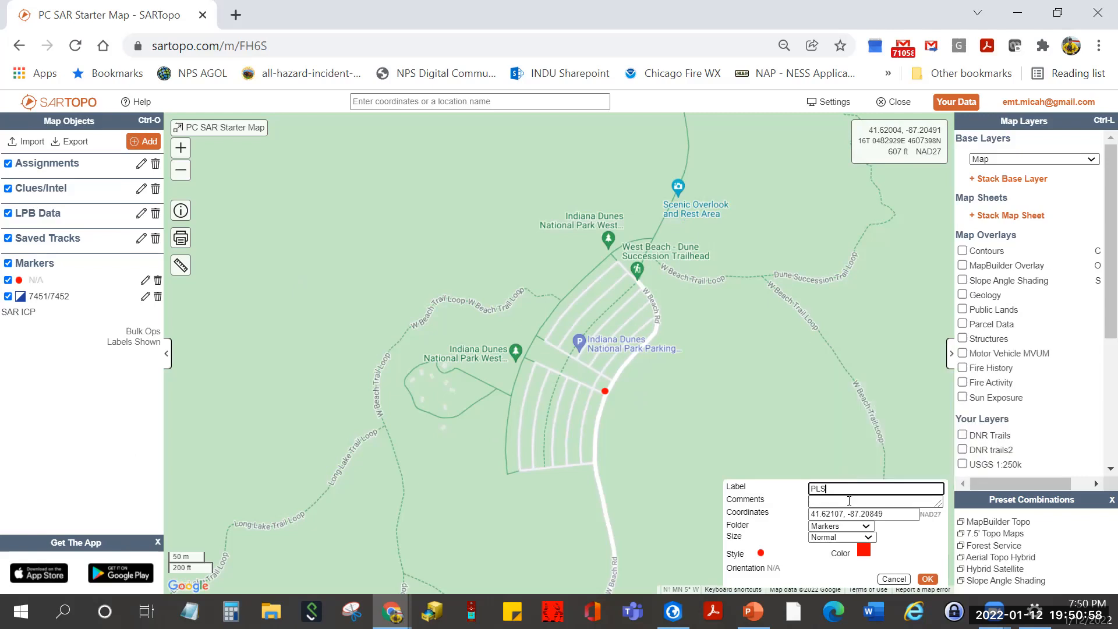
click(849, 501)
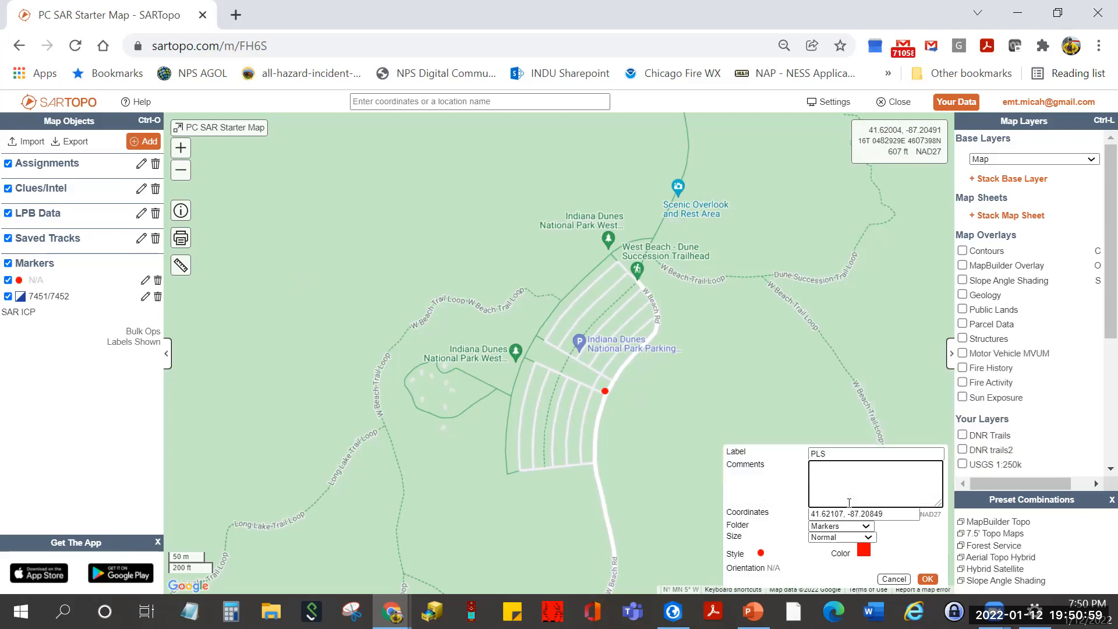
click(761, 553)
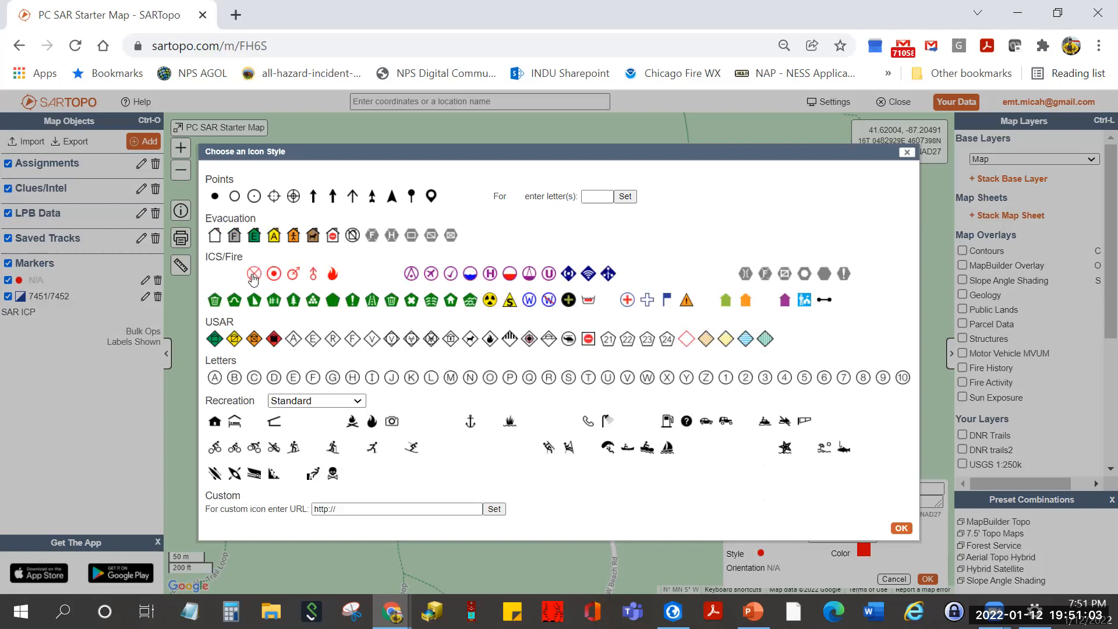
click(253, 276)
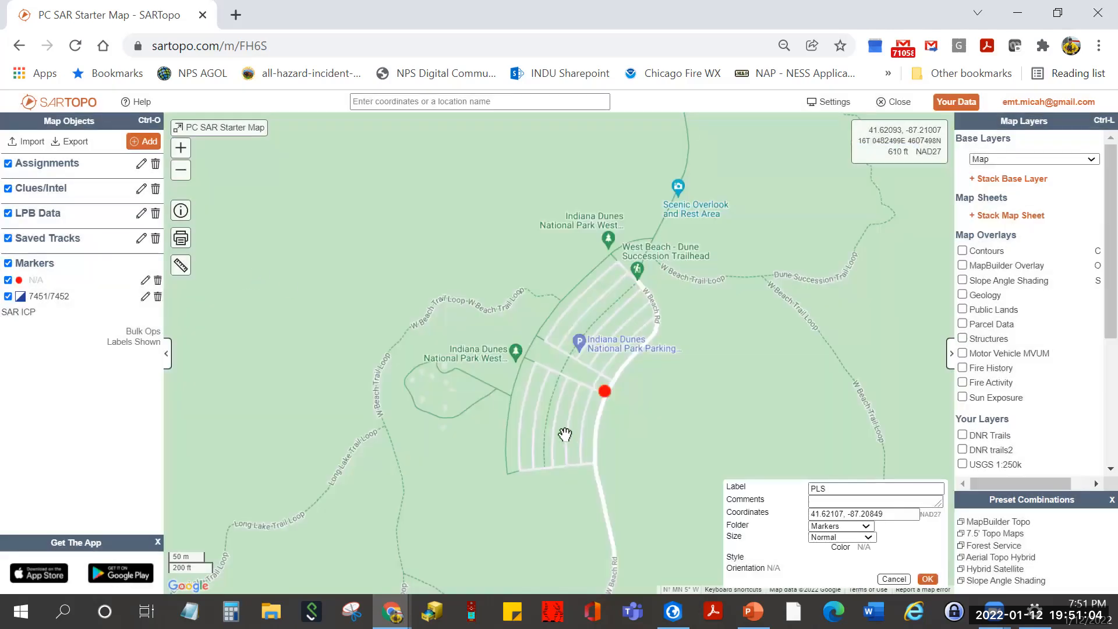
click(928, 579)
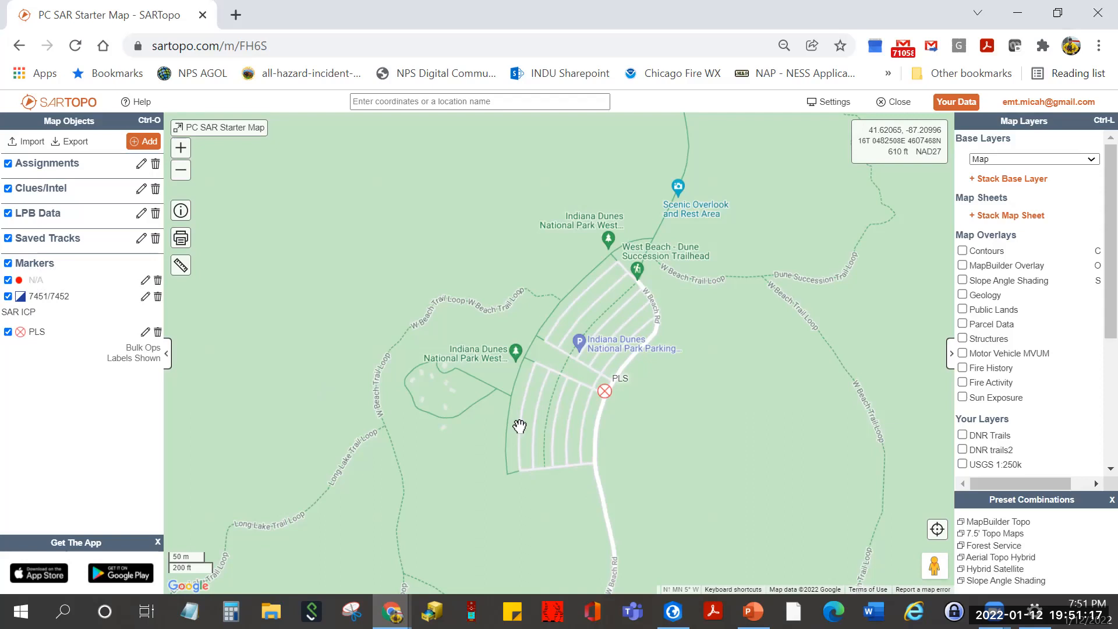
- Add a clue on the beach north of the trailhead labelled 'bath towel'
drag(676, 227, 614, 423)
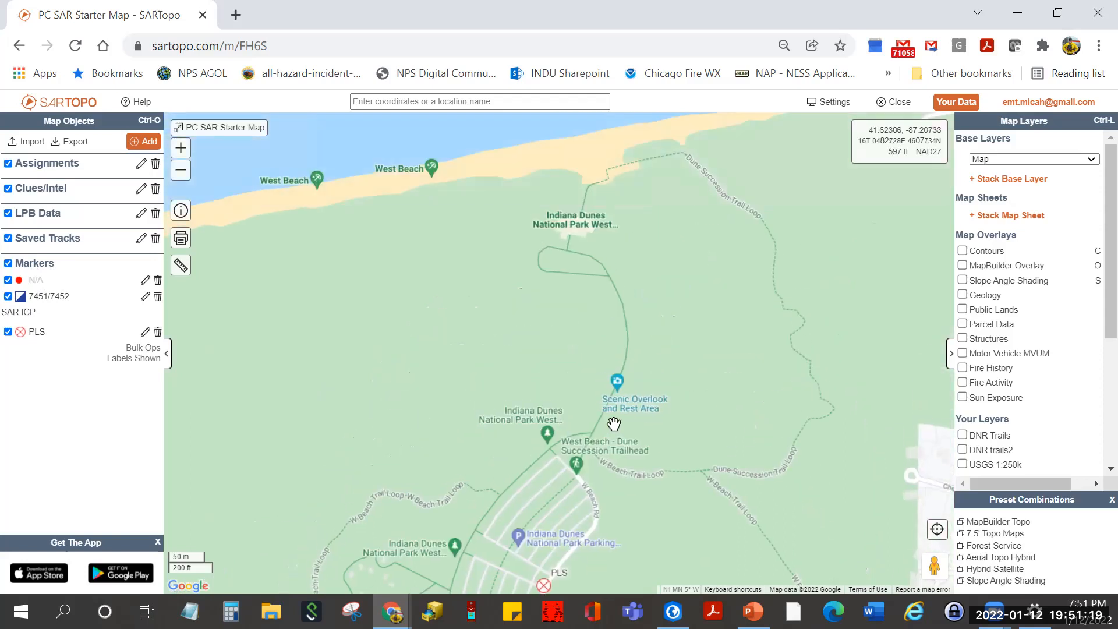
right_click(571, 237)
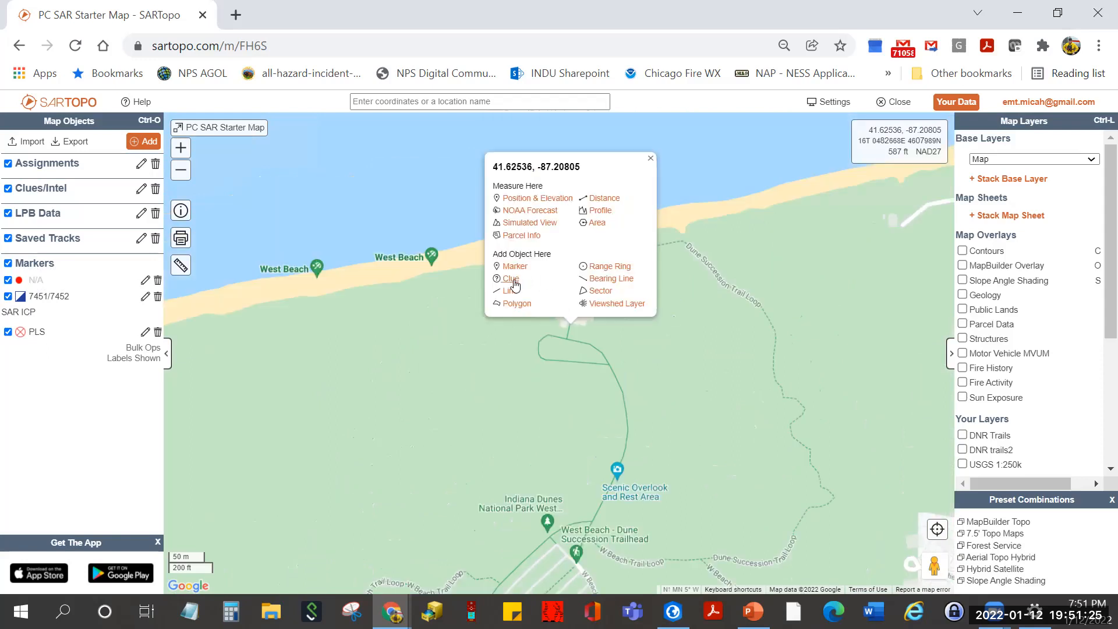
click(512, 280)
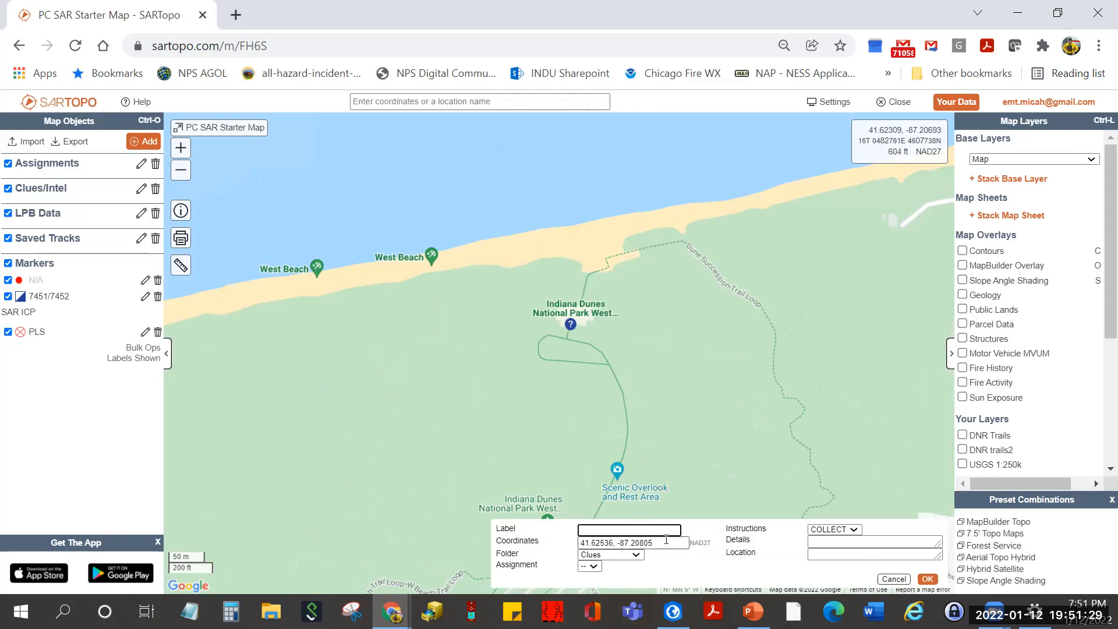
text(bat)
text(h t)
text(oew)
drag(624, 531, 610, 531)
key(BackSpace)
key(BackSpace)
text(w)
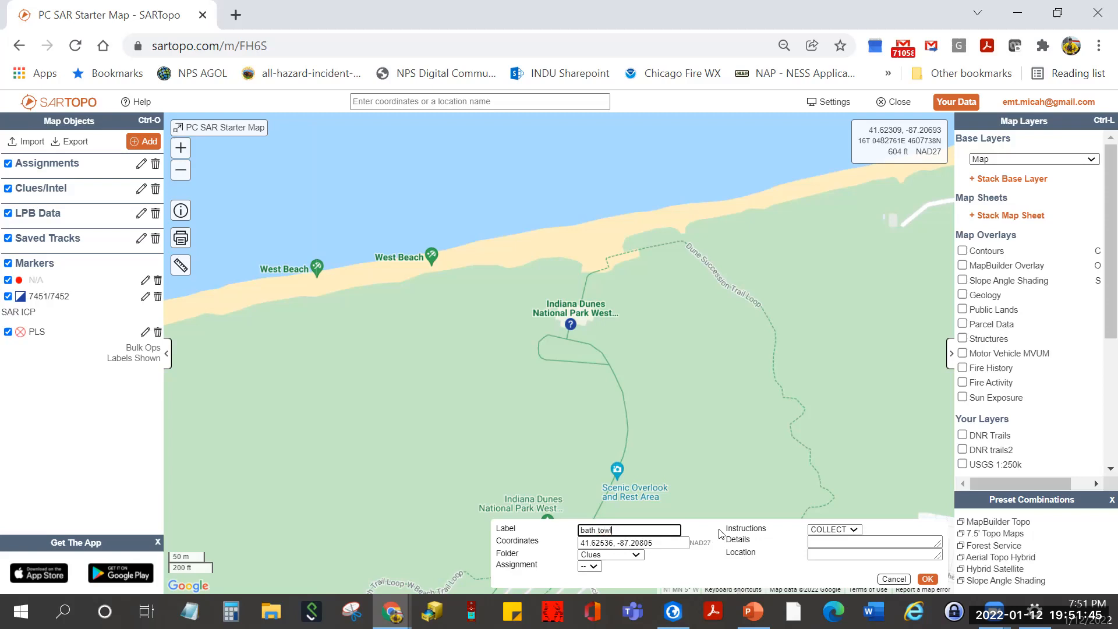
text(el)
- File the clue under Clues/Intel with instruction MARK, location 'By fla', and save it
mouse_move(670, 606)
click(687, 543)
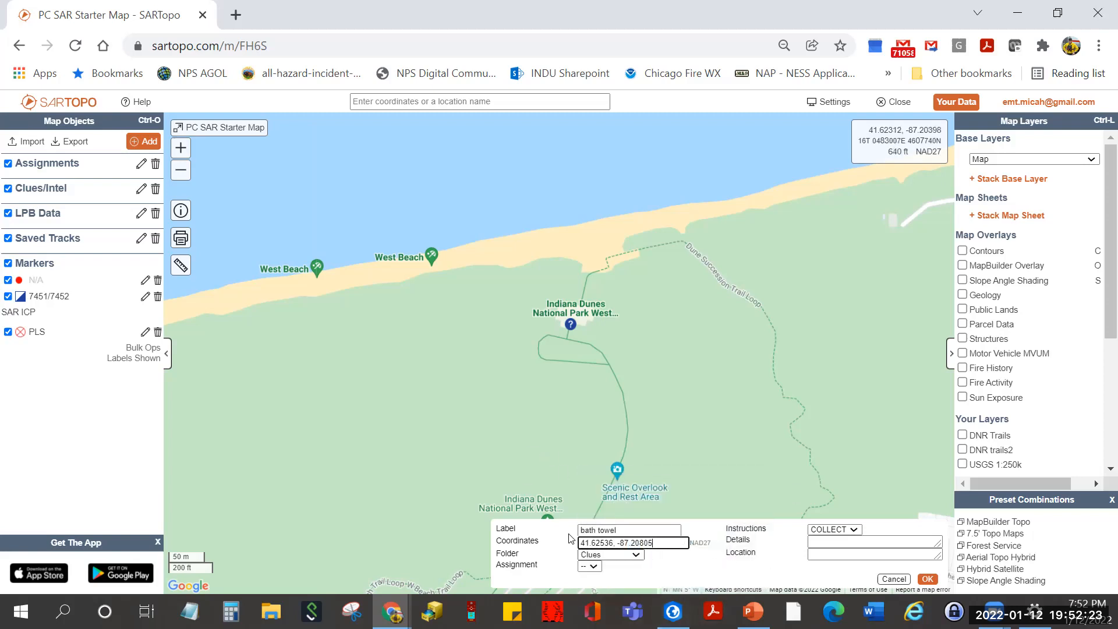
click(637, 555)
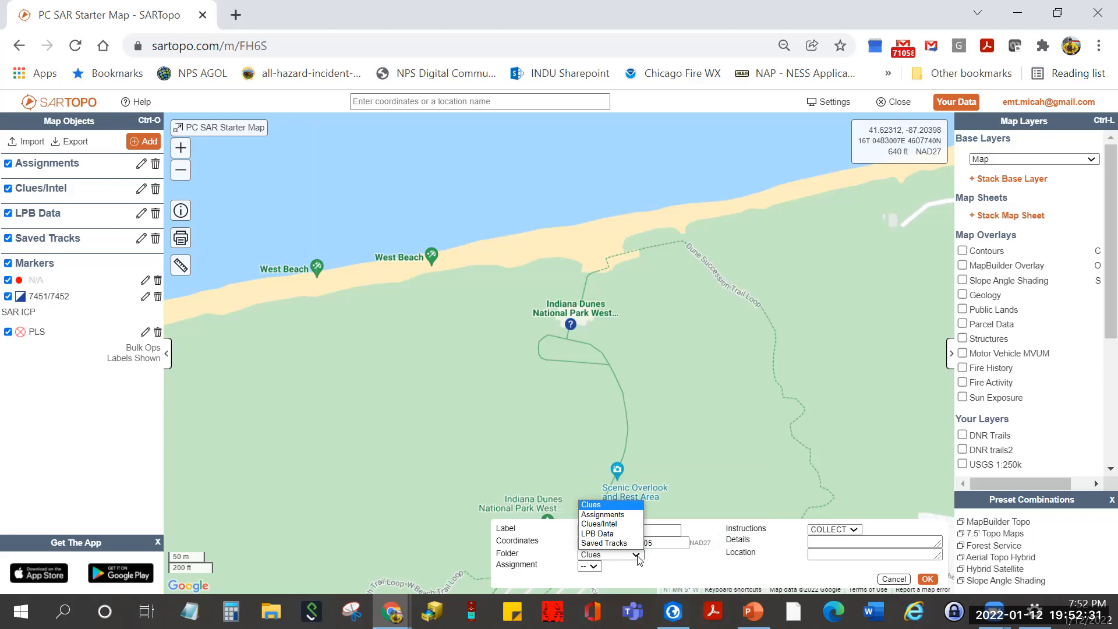
click(613, 525)
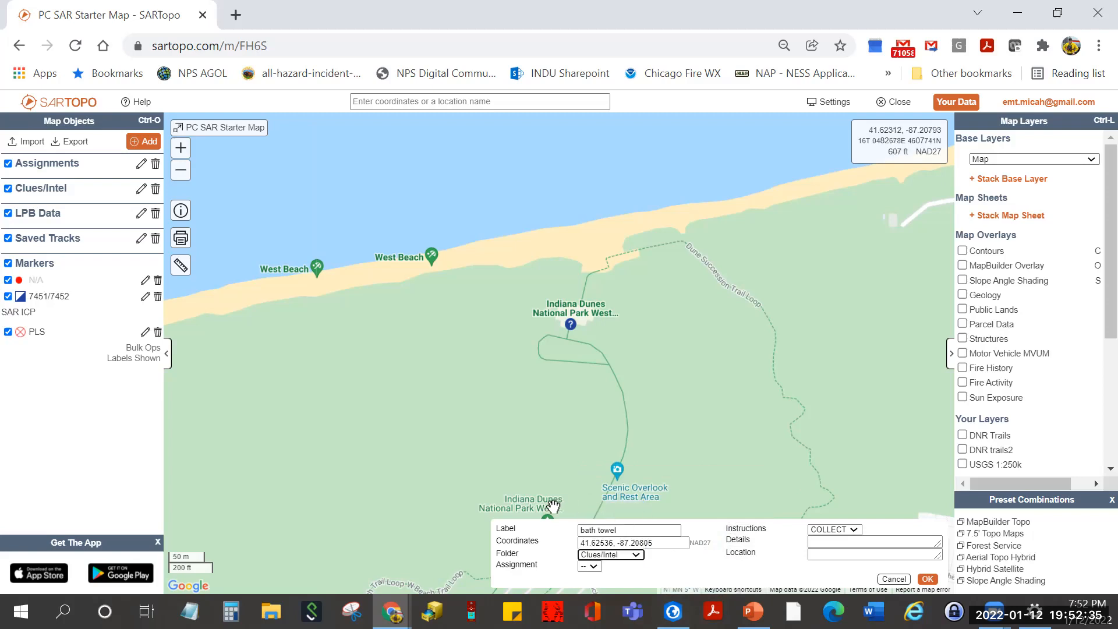
click(587, 568)
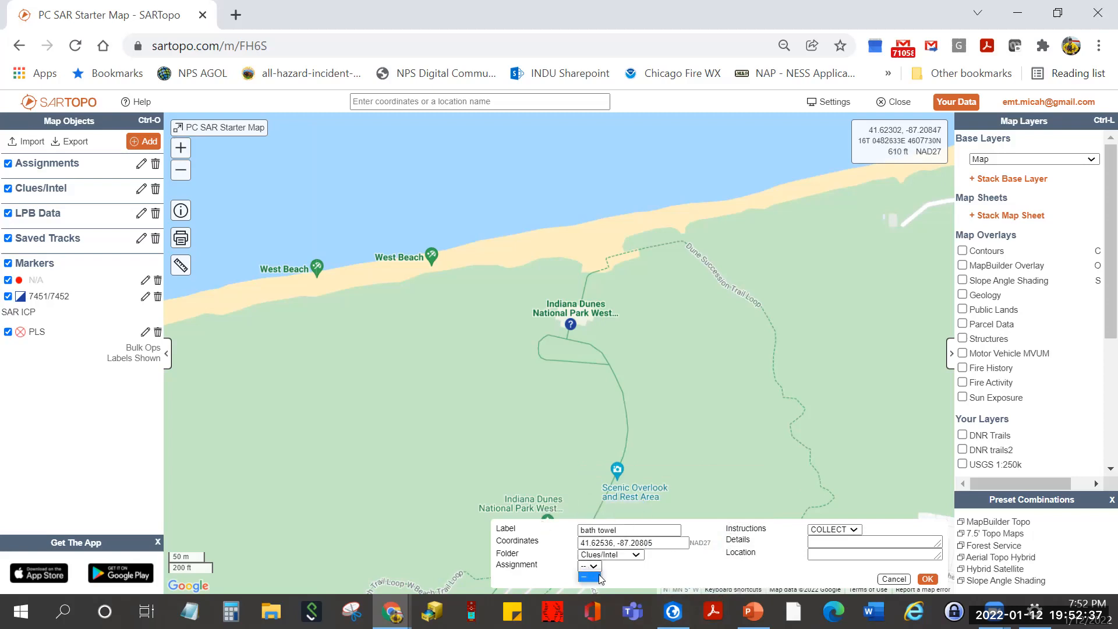
click(854, 531)
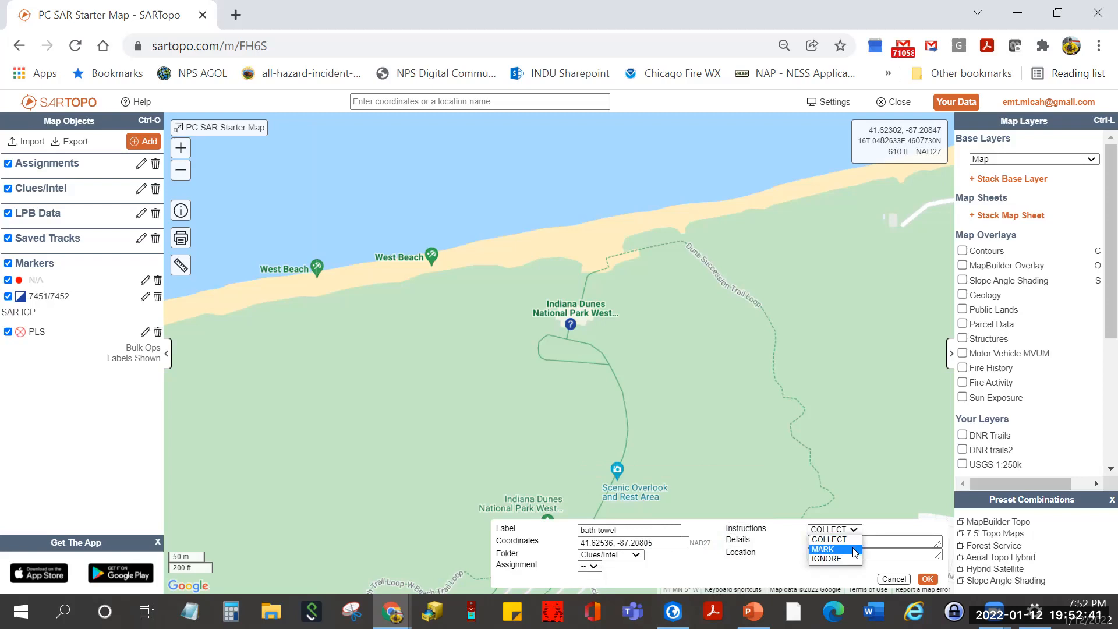
click(870, 548)
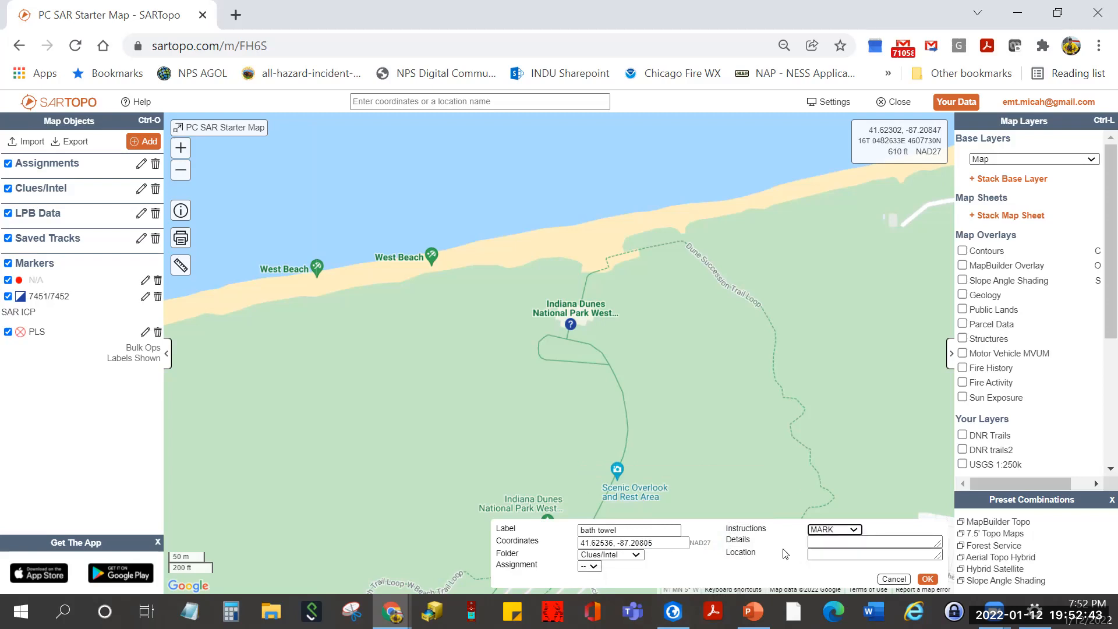
click(836, 552)
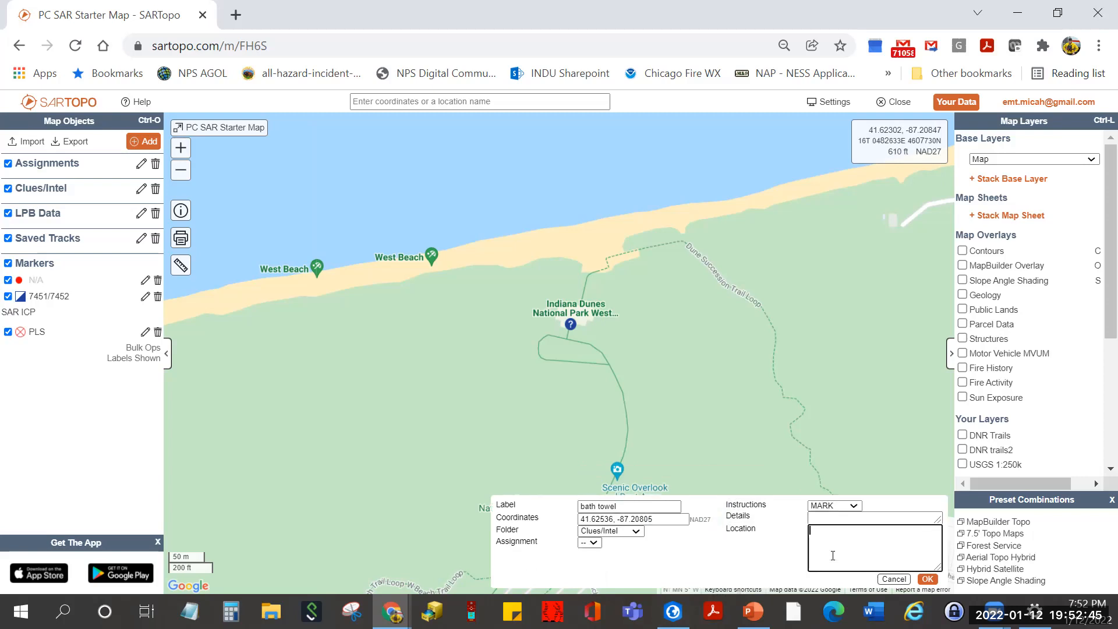
text(By flag pole)
click(924, 579)
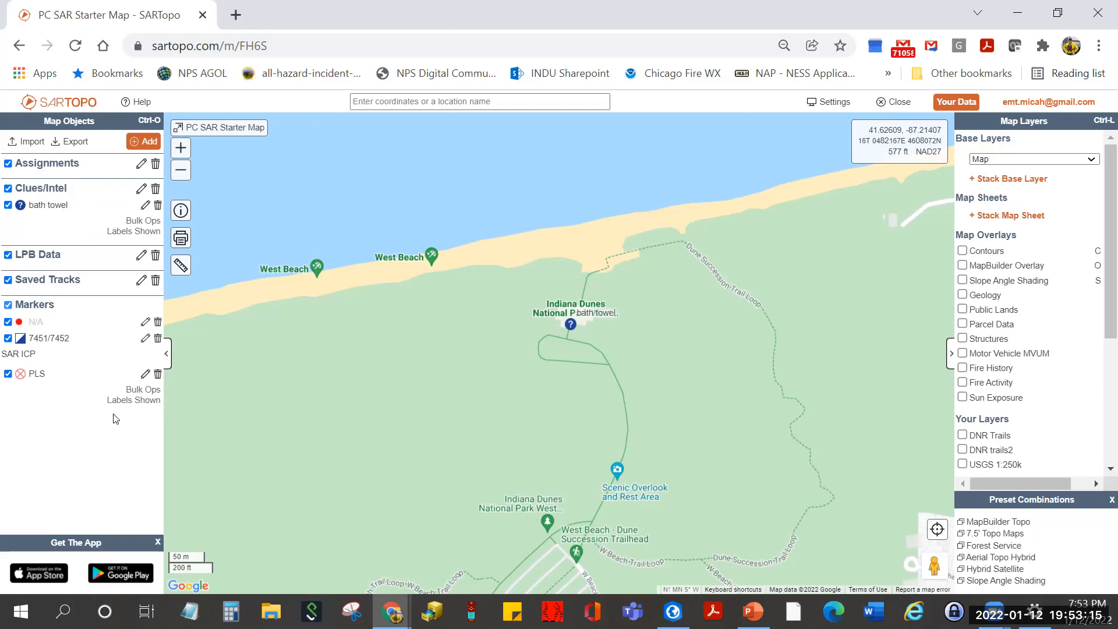
- Toggle the marker checkboxes so only the PLS marker remains shown on the map
click(7, 305)
click(8, 305)
click(8, 373)
drag(487, 495, 493, 250)
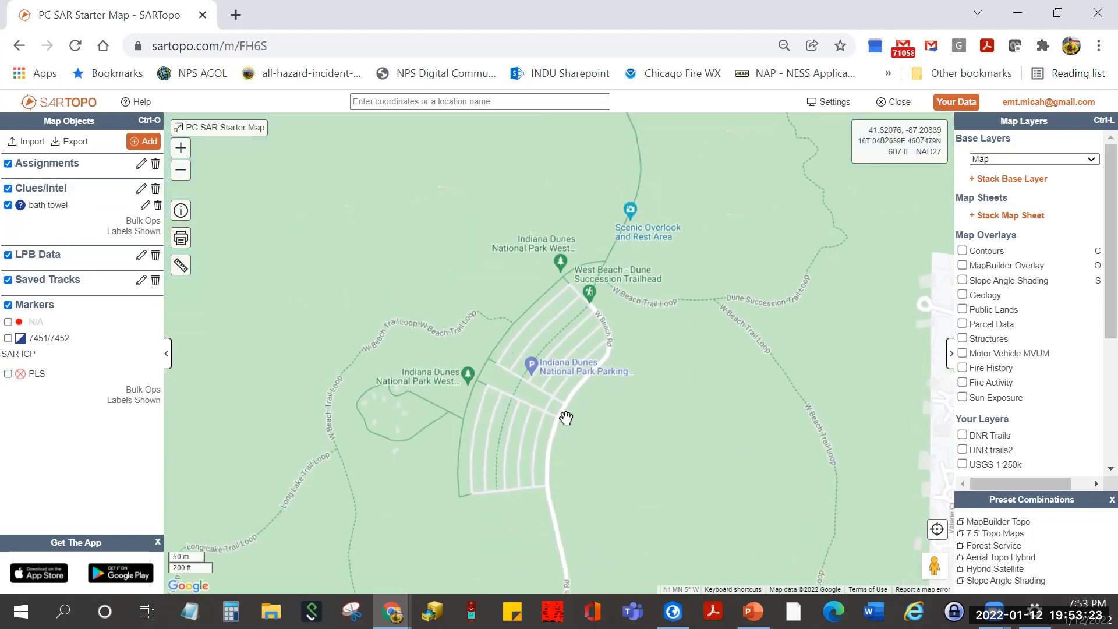
click(8, 374)
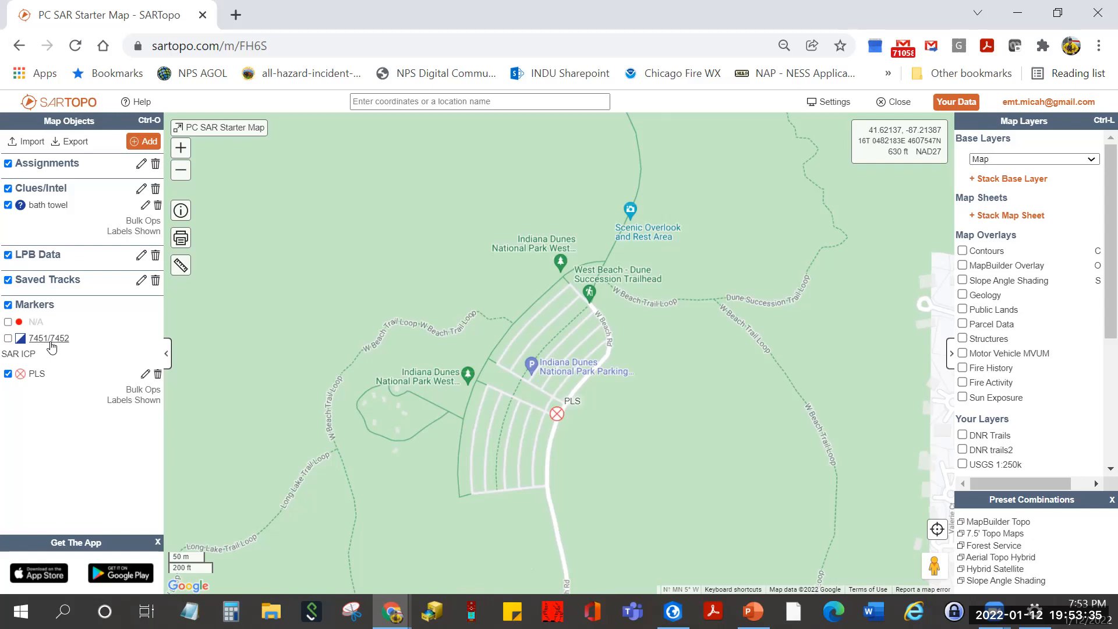
- Review the 7451/7452 marker's edit form, with comment SAR ICP, then close it
click(49, 339)
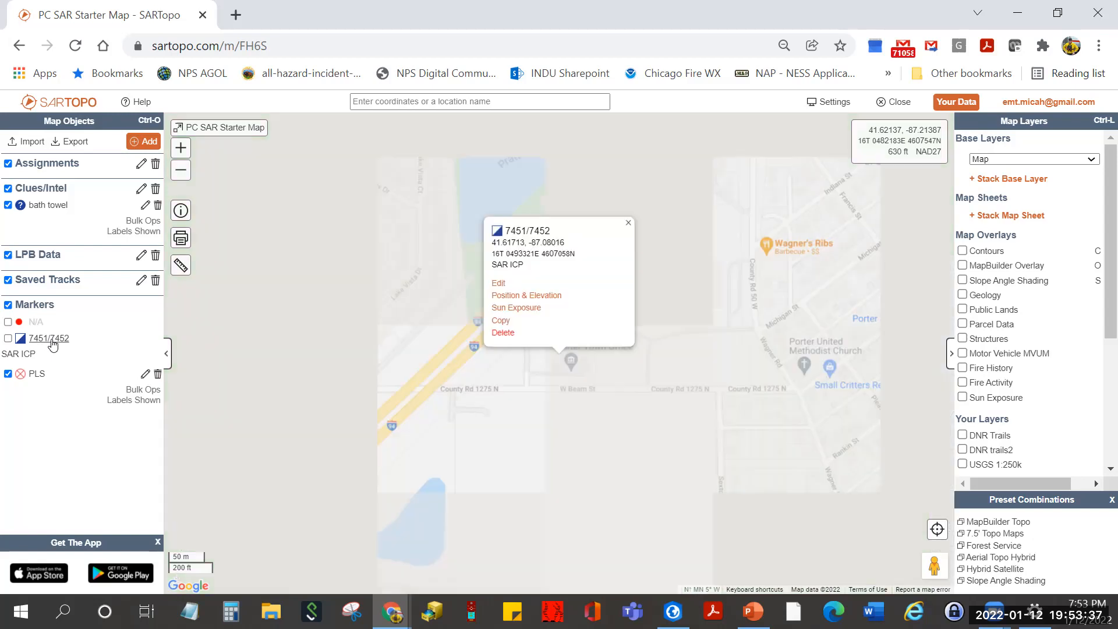
click(500, 286)
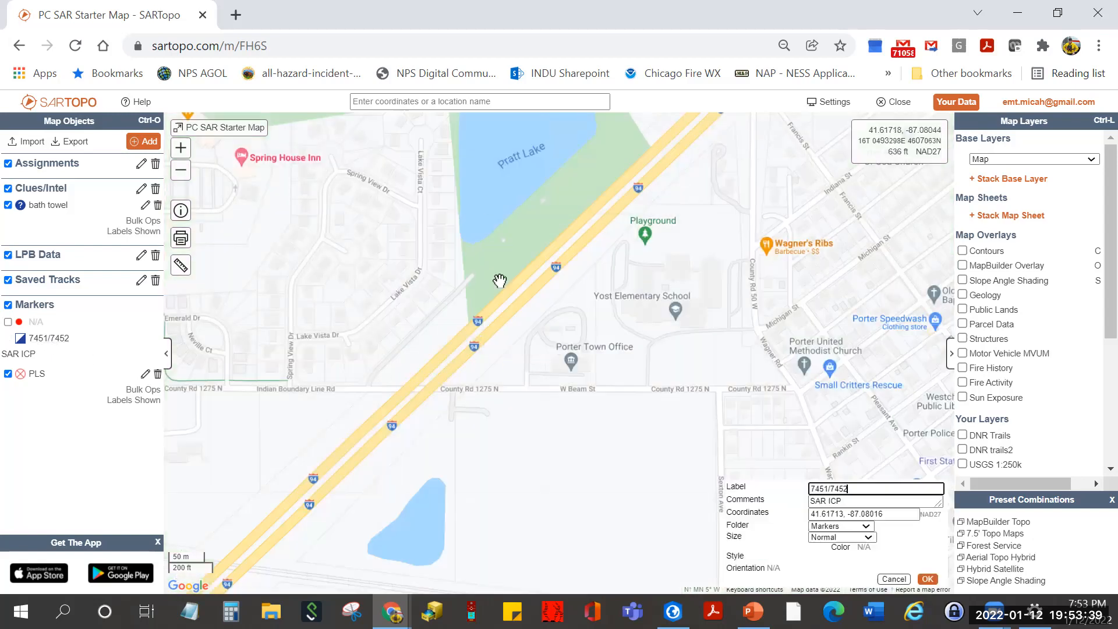
scroll(530, 442, down, 4)
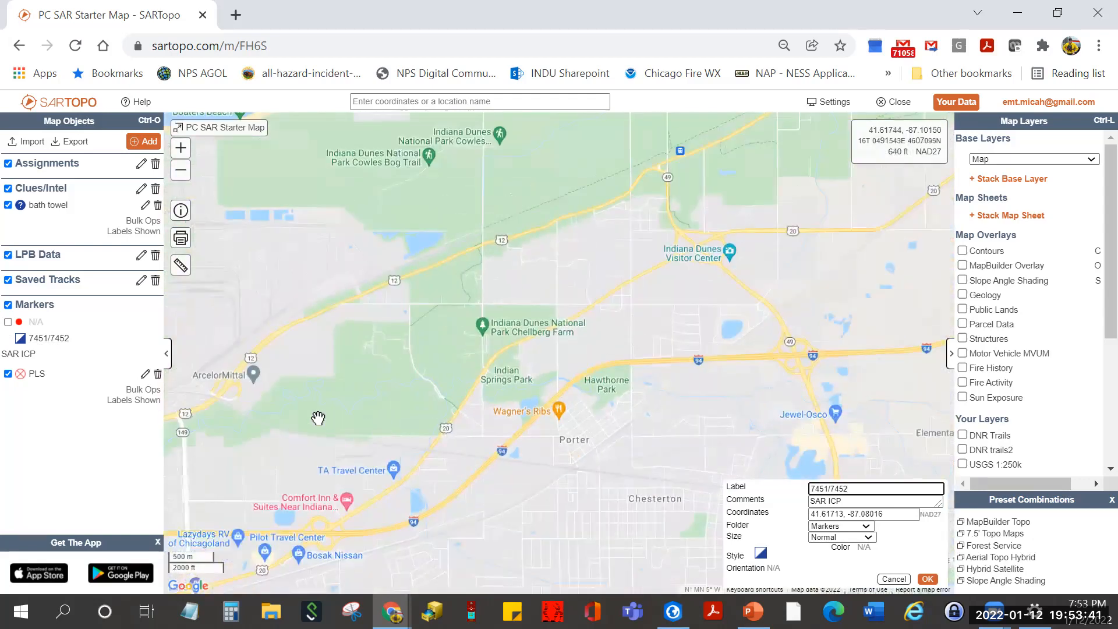
drag(326, 420, 728, 563)
drag(372, 499, 674, 424)
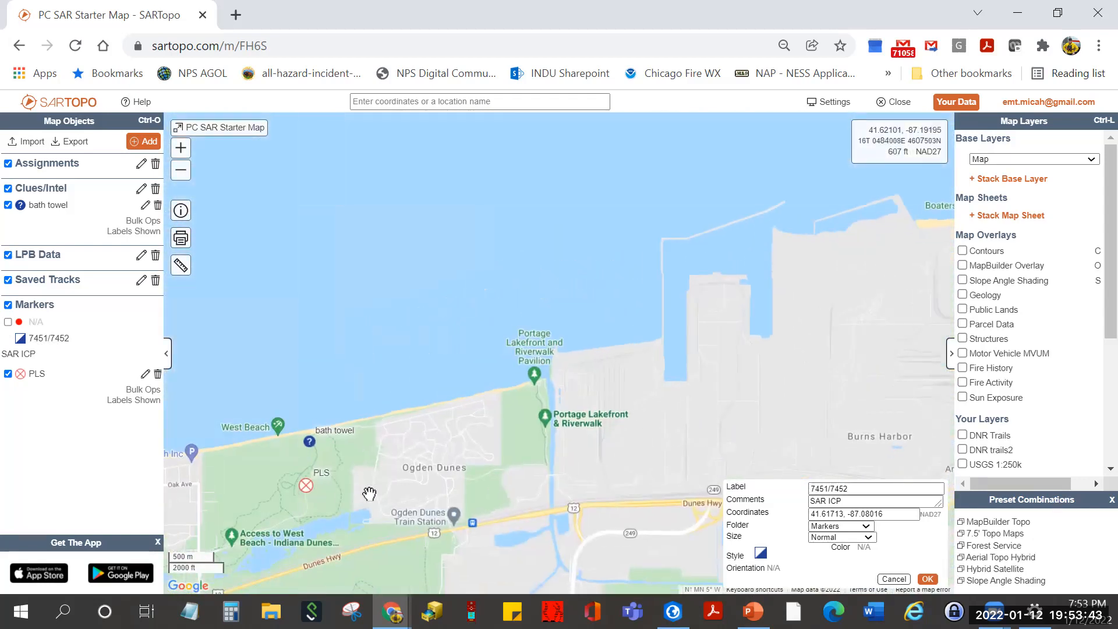
scroll(403, 493, up, 5)
scroll(489, 378, up, 1)
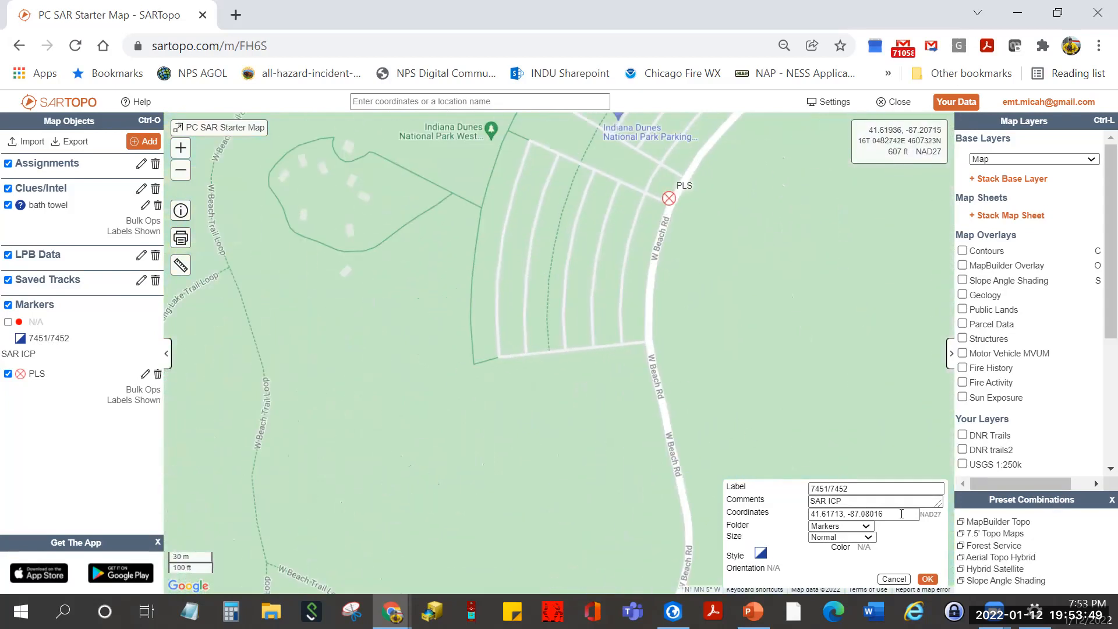
drag(899, 514, 764, 495)
click(619, 345)
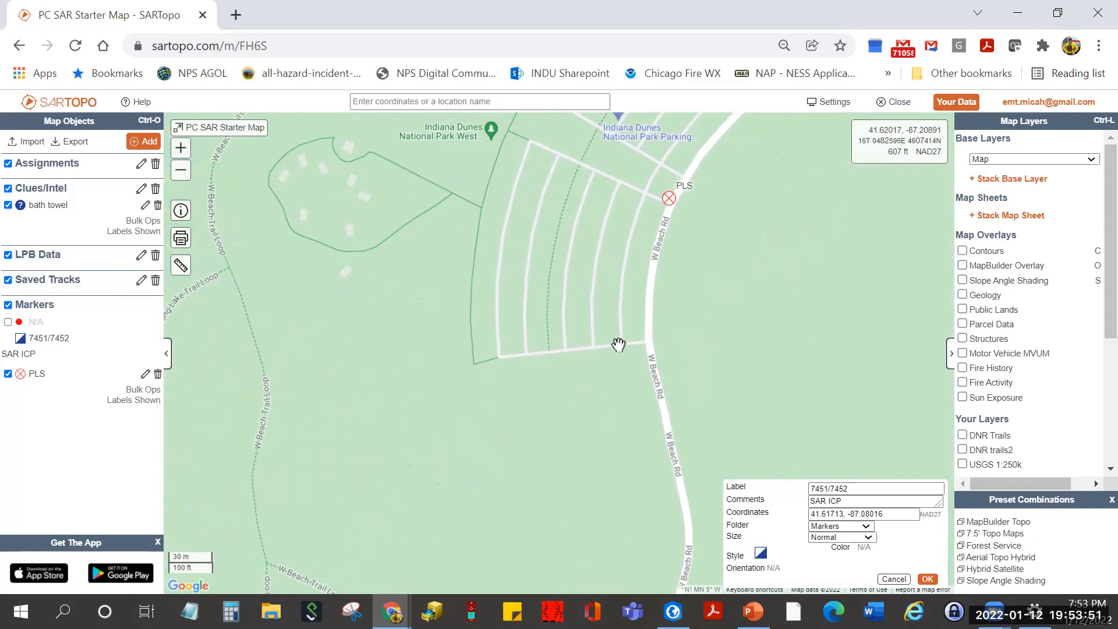
click(928, 579)
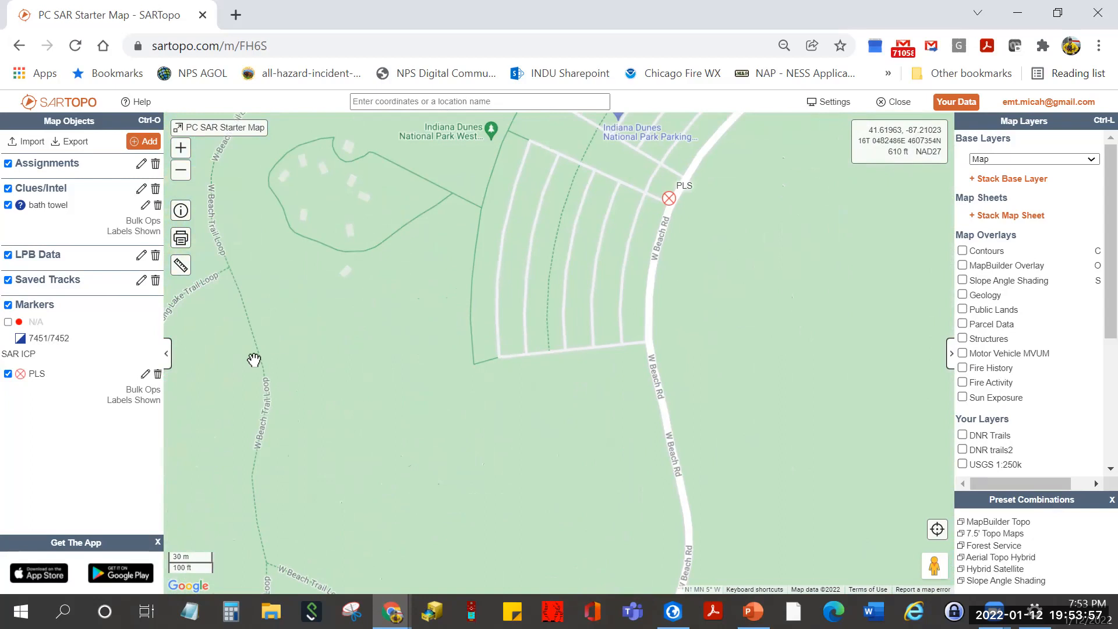
- Show the N/A marker again, zoom out one level and centre the trails around the PLS
click(7, 322)
scroll(245, 320, down, 1)
drag(247, 317, 312, 429)
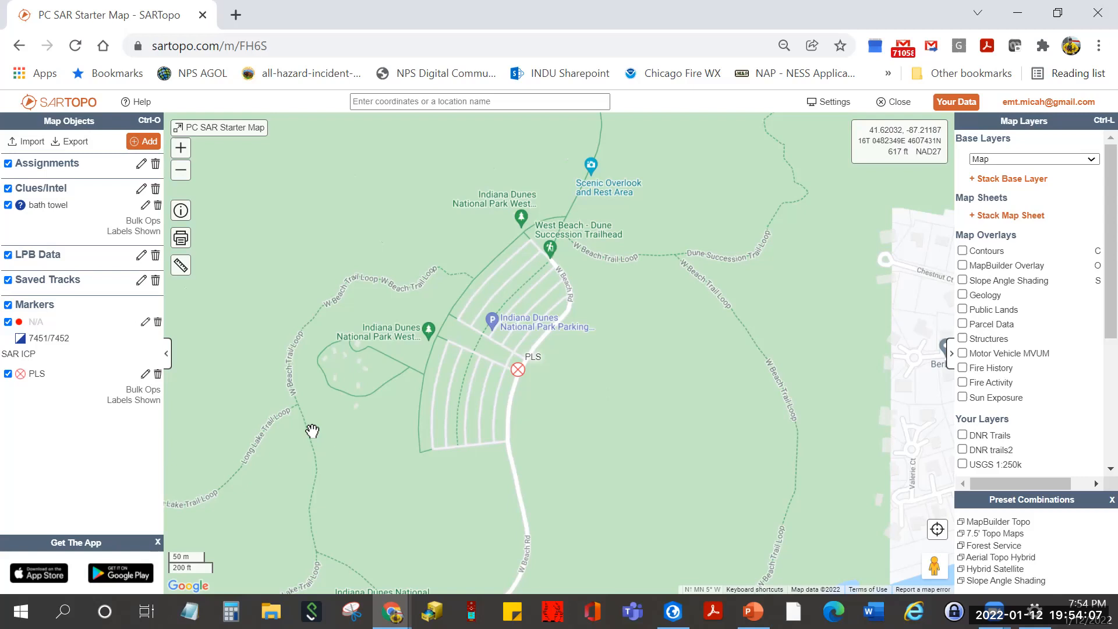
- Bring up the measure and add-object menu at the PLS spot, 41.62107, -87.20849
right_click(519, 373)
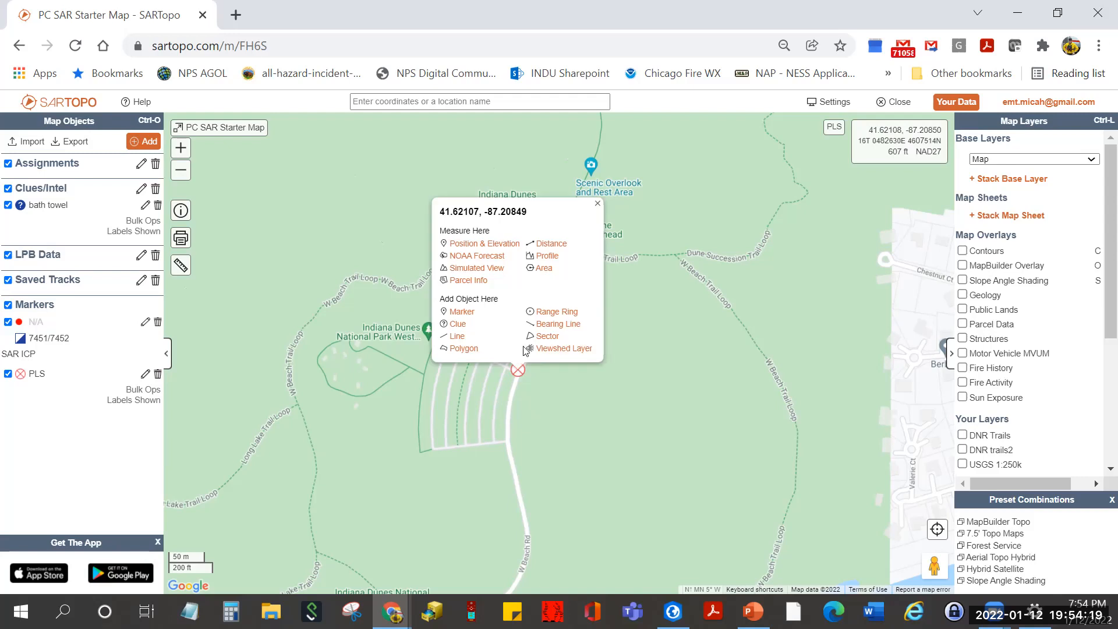
- Create a Range Ring on the PLS with distances 0.2, 0.75 and 1.5 miles
click(556, 312)
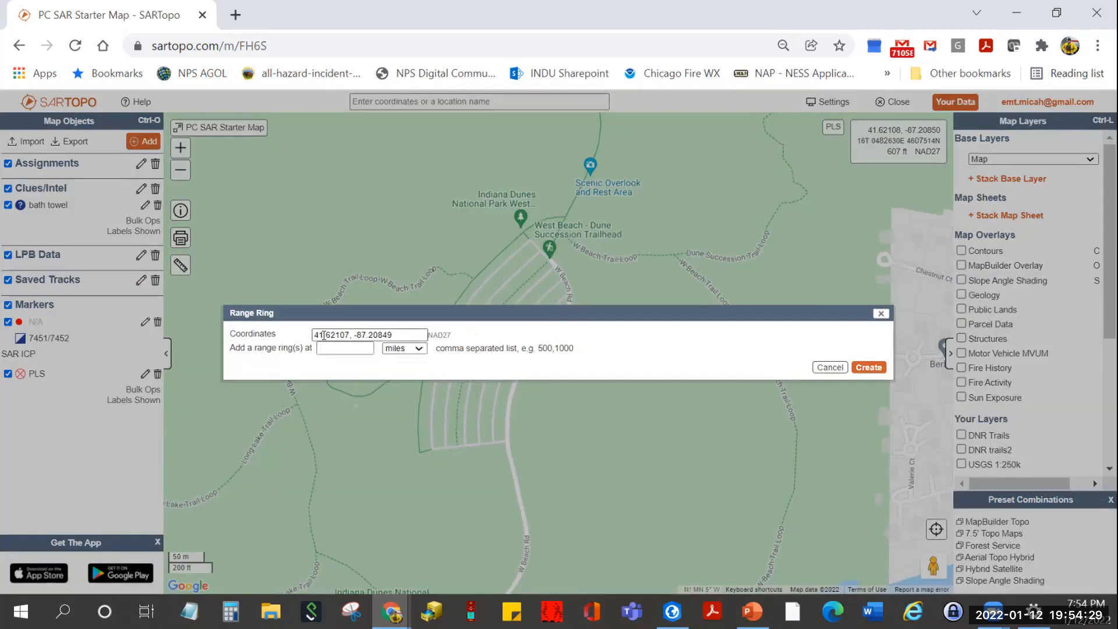
click(363, 347)
click(361, 347)
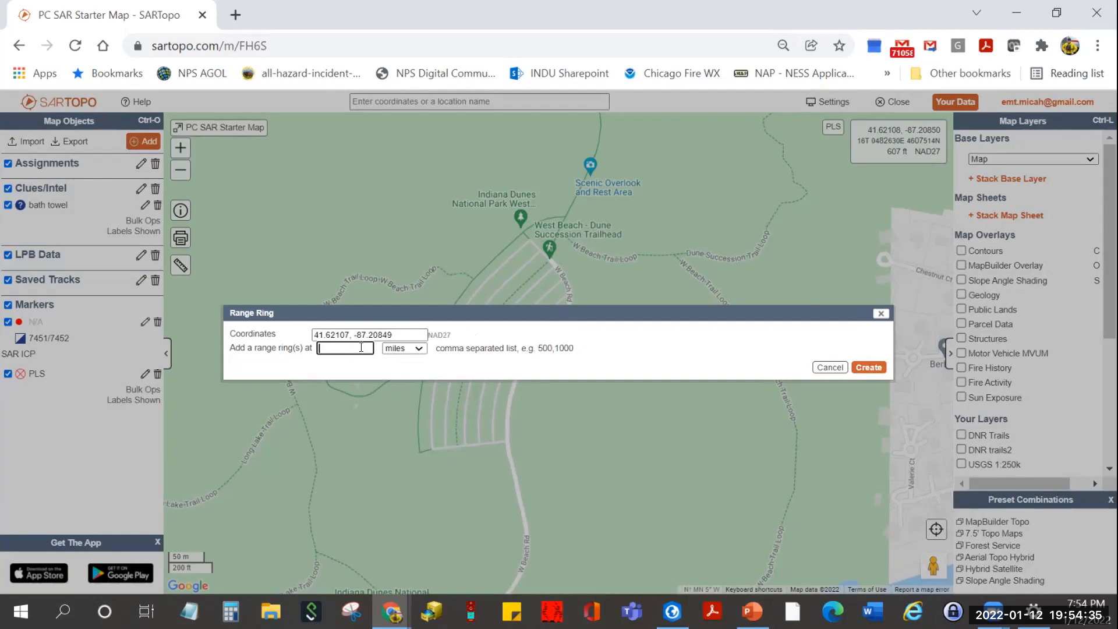
text(2)
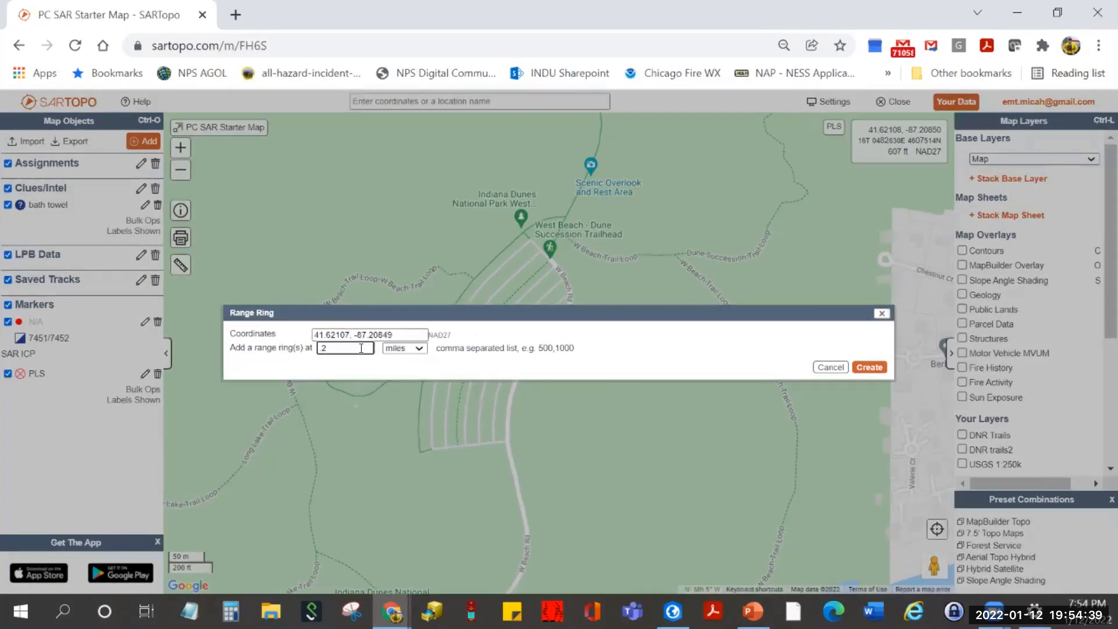
text(, .75, 1.5)
click(417, 350)
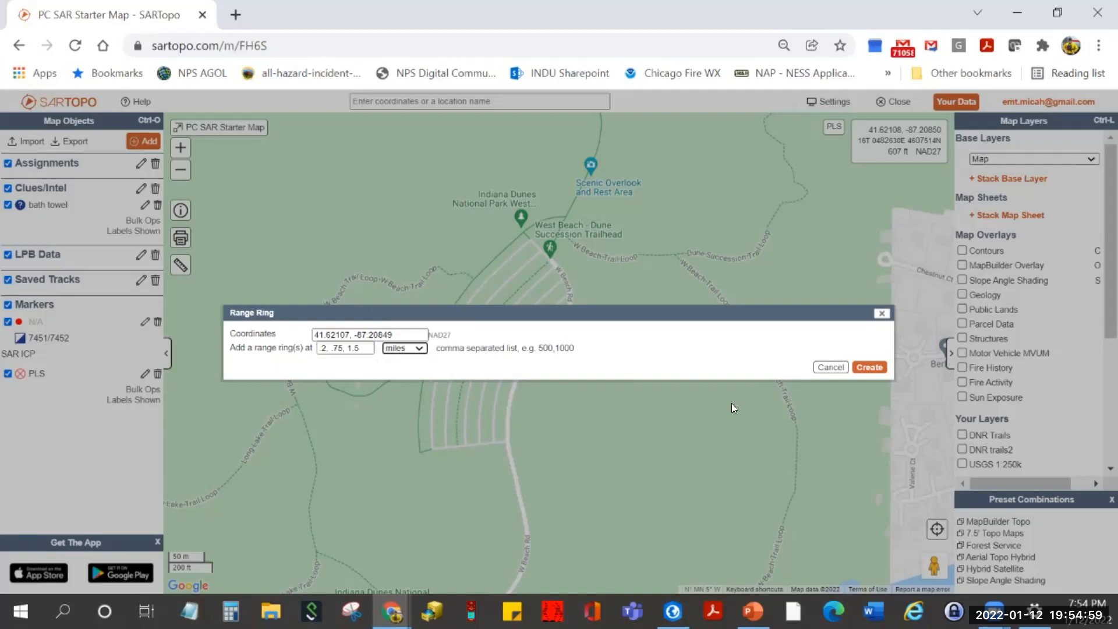
click(860, 367)
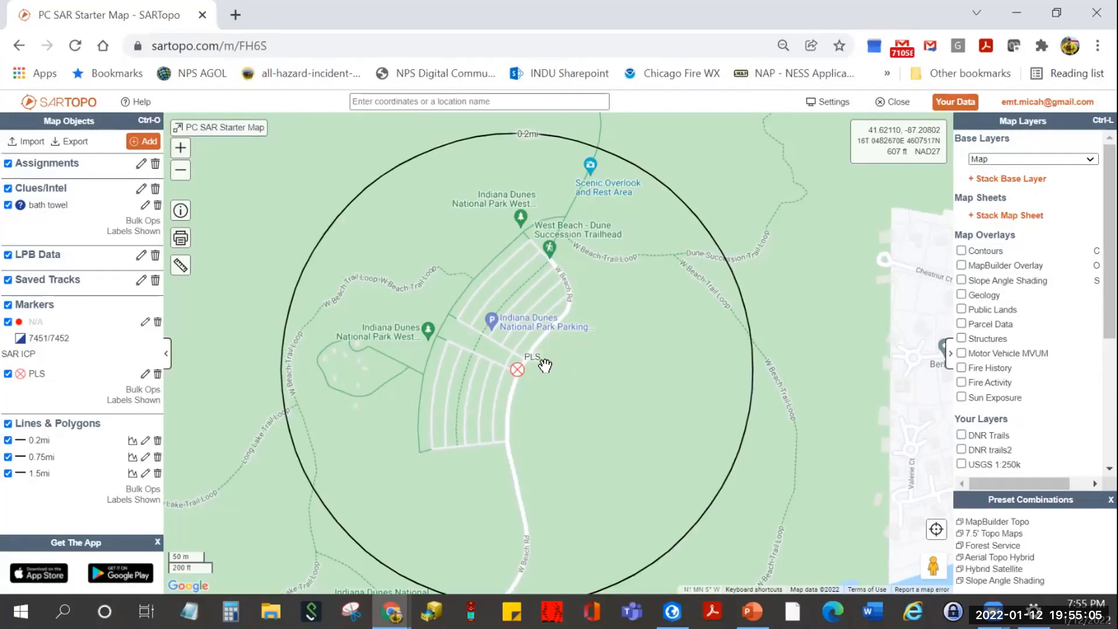
- Zoom out to see all three rings and start Bulk Ops under Lines & Polygons
scroll(545, 365, down, 3)
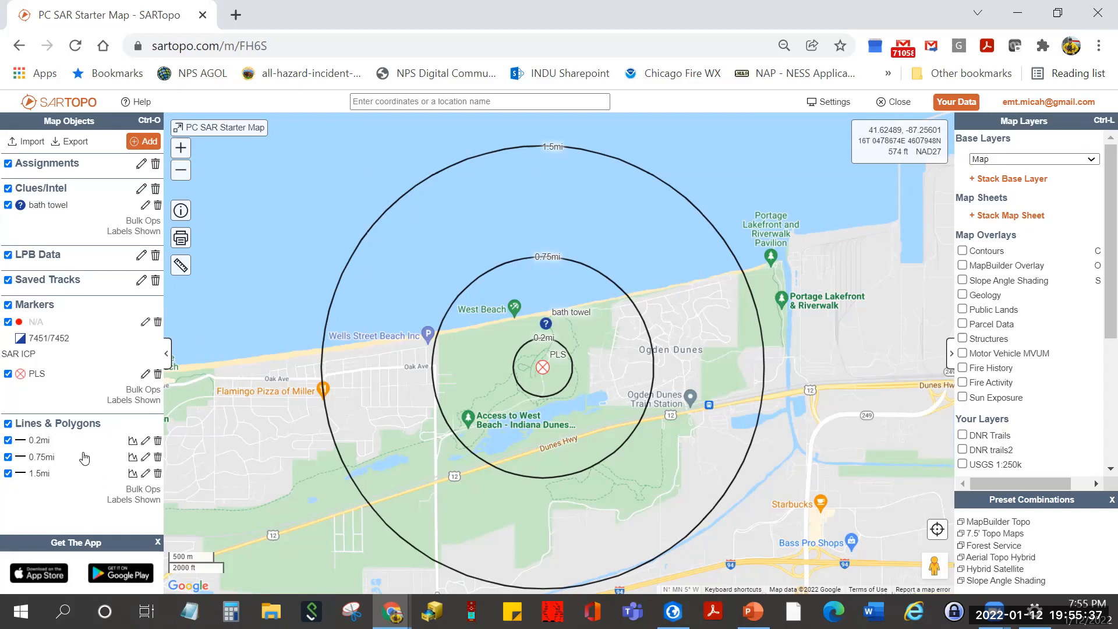
click(149, 490)
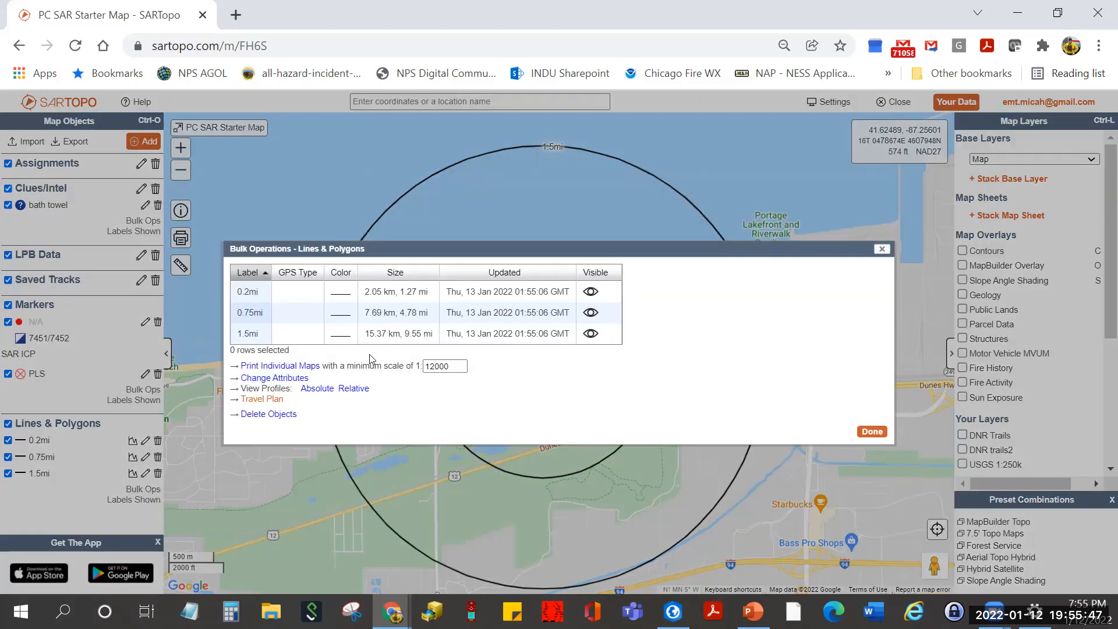
- Select the 0.2mi, 0.75mi and 1.5mi rings and bring up Change Attributes
click(282, 294)
shift+click(282, 313)
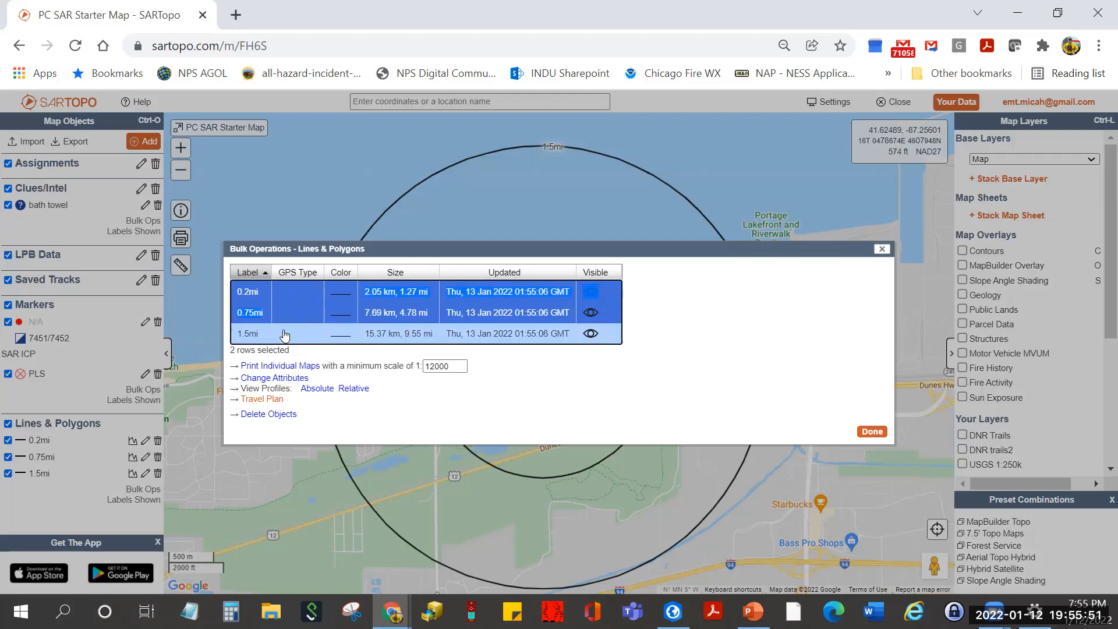
shift+click(285, 336)
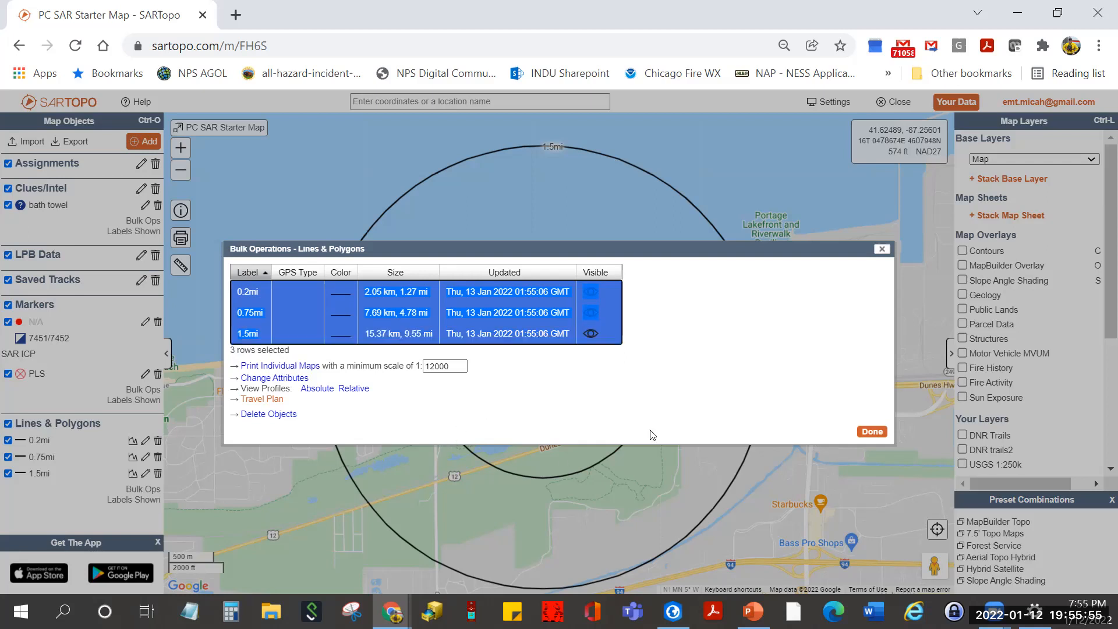
click(295, 381)
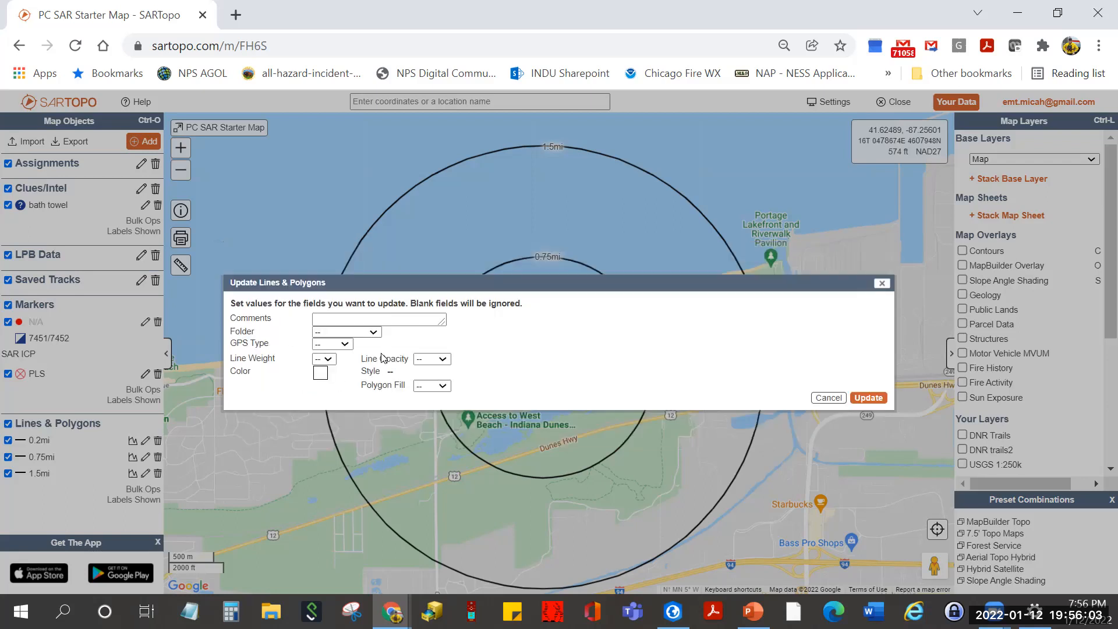
- Put all three rings in the LPB Data folder as blue, weight-2 Uncontrolled Fire Edge lines
click(374, 333)
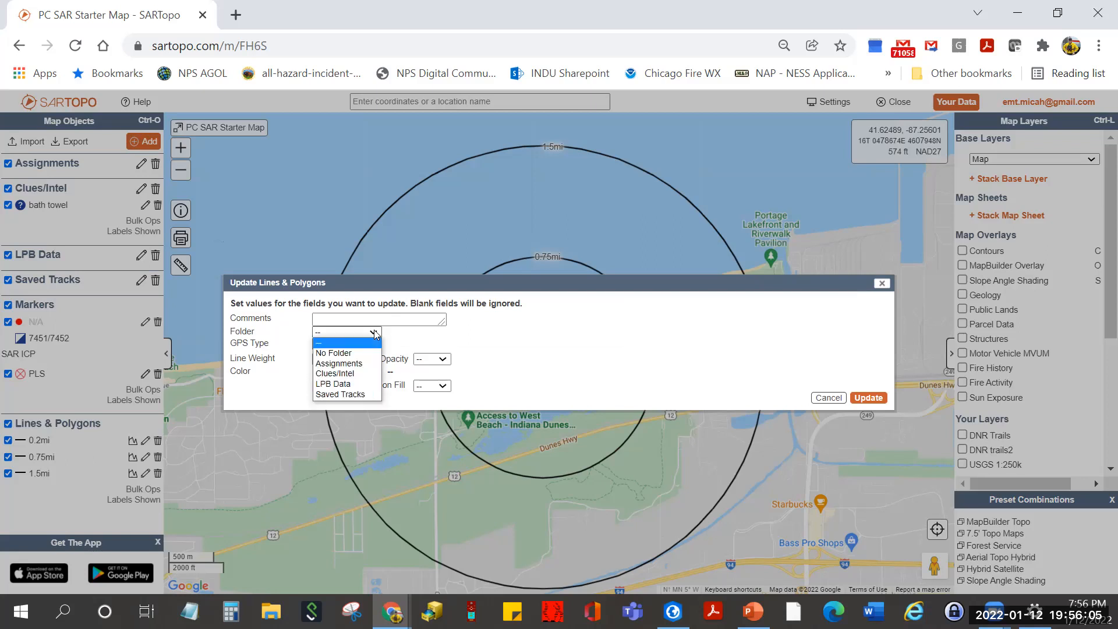
click(363, 383)
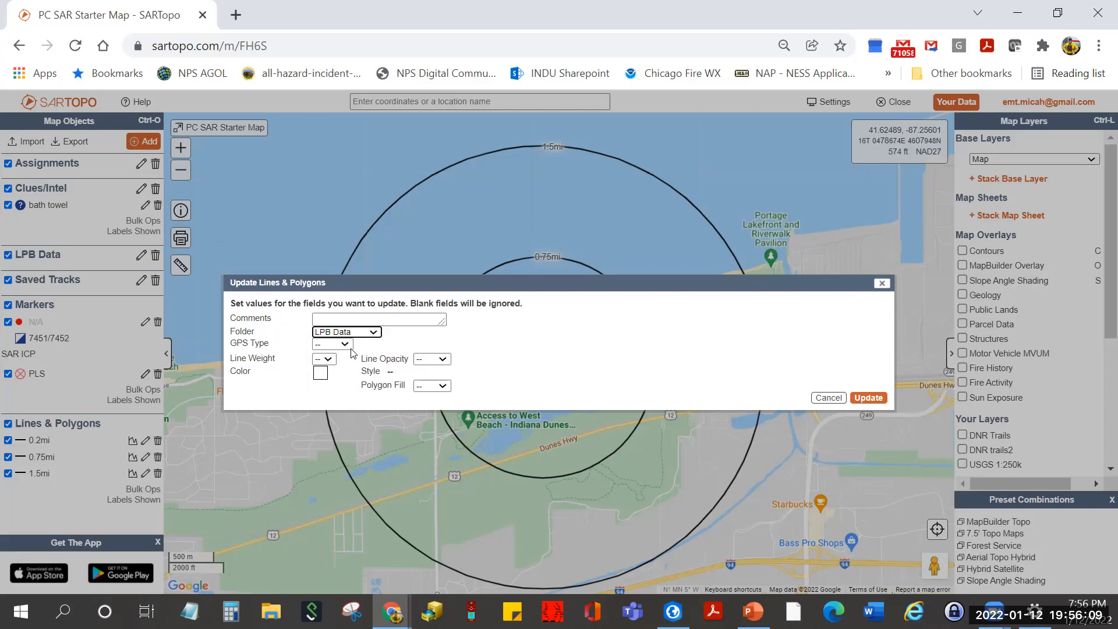
click(321, 375)
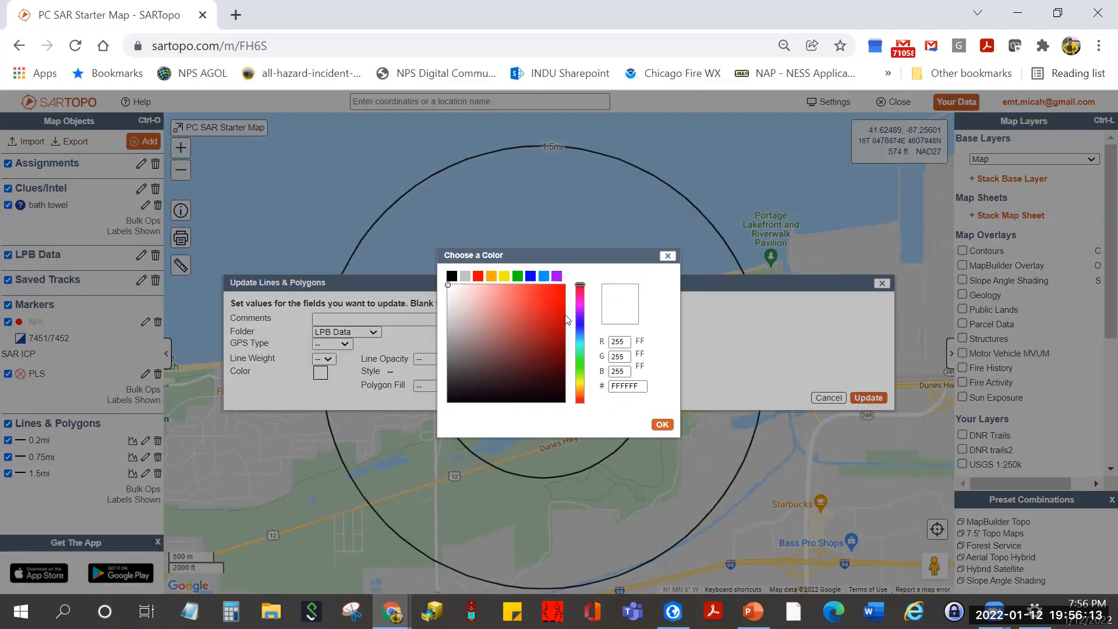
click(529, 276)
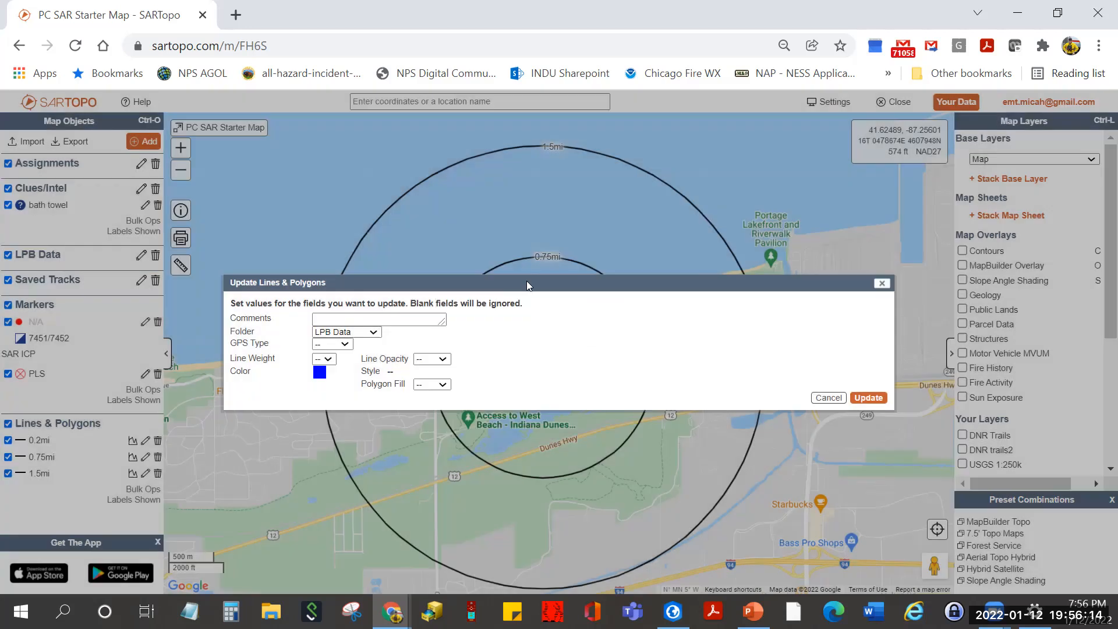
click(391, 375)
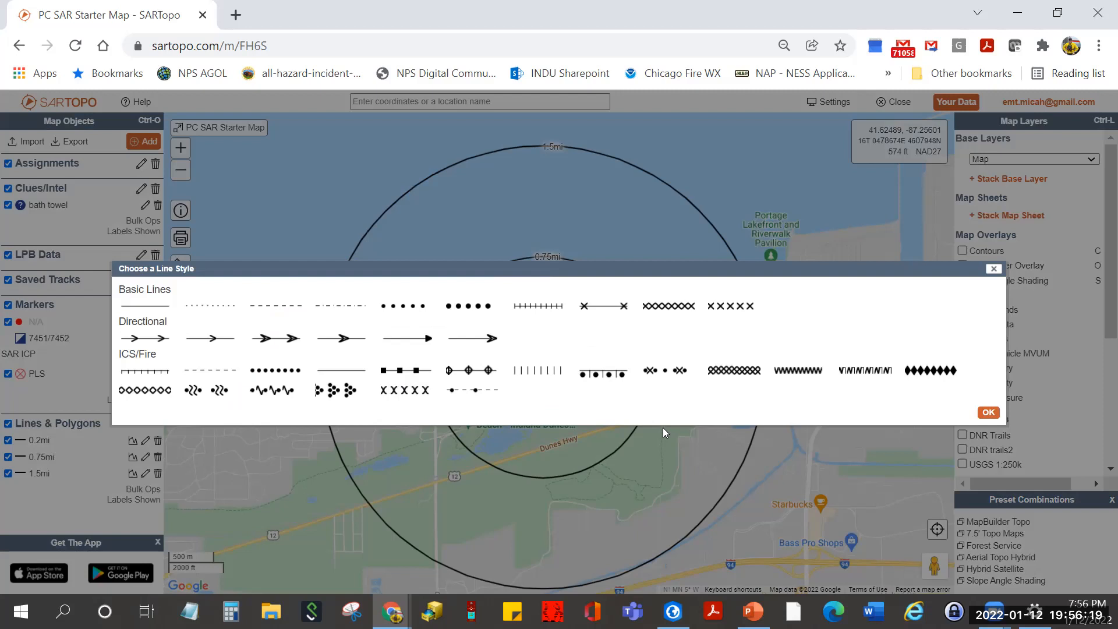
click(150, 374)
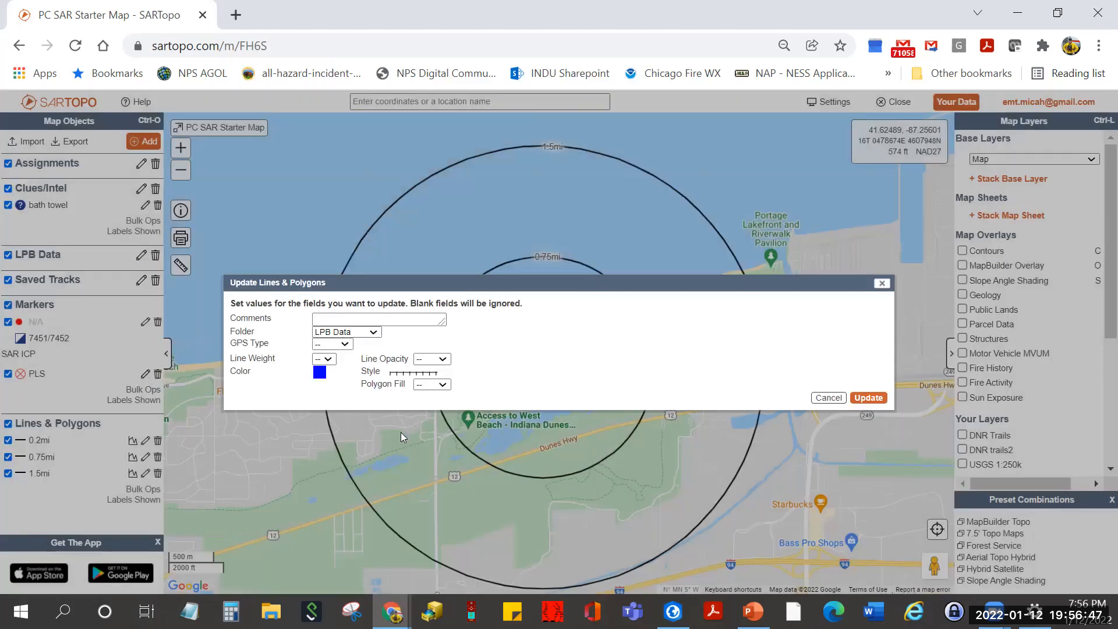
click(329, 360)
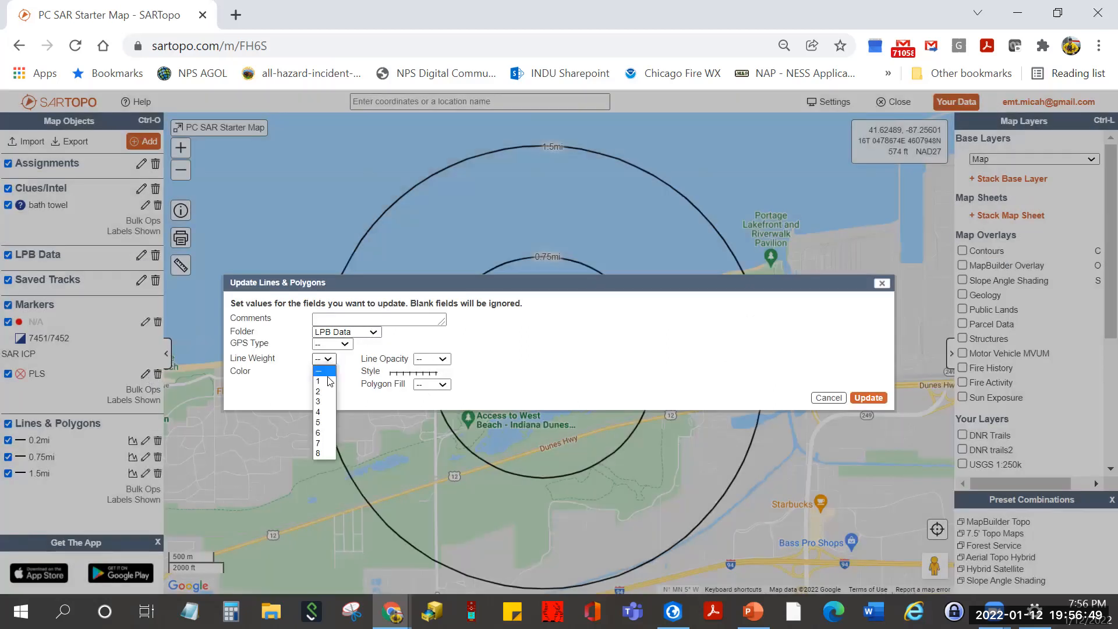
click(328, 391)
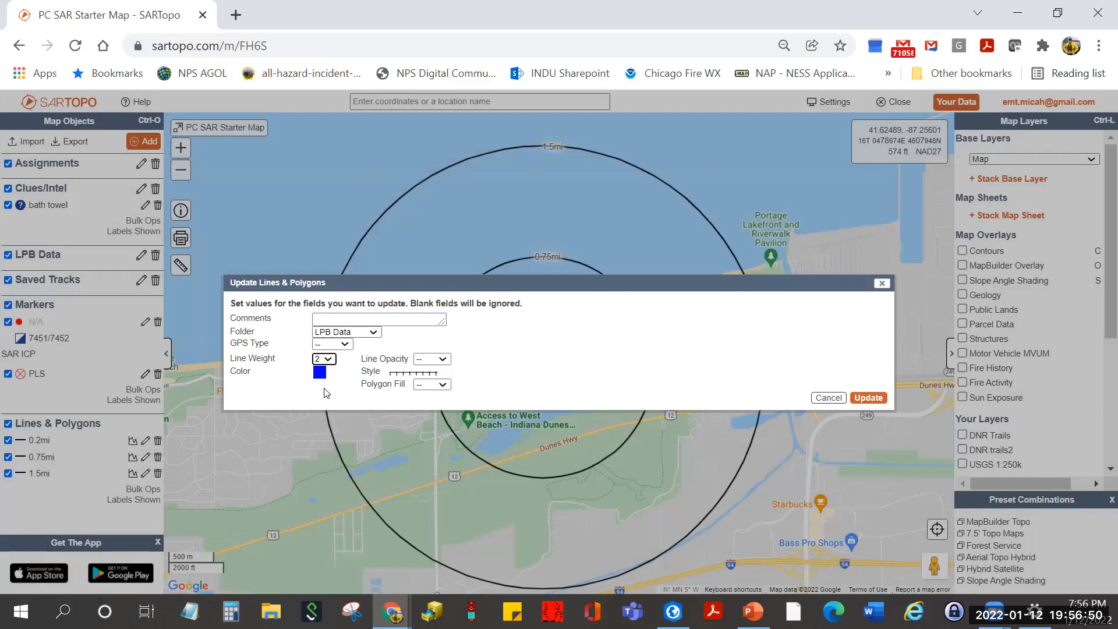
click(866, 399)
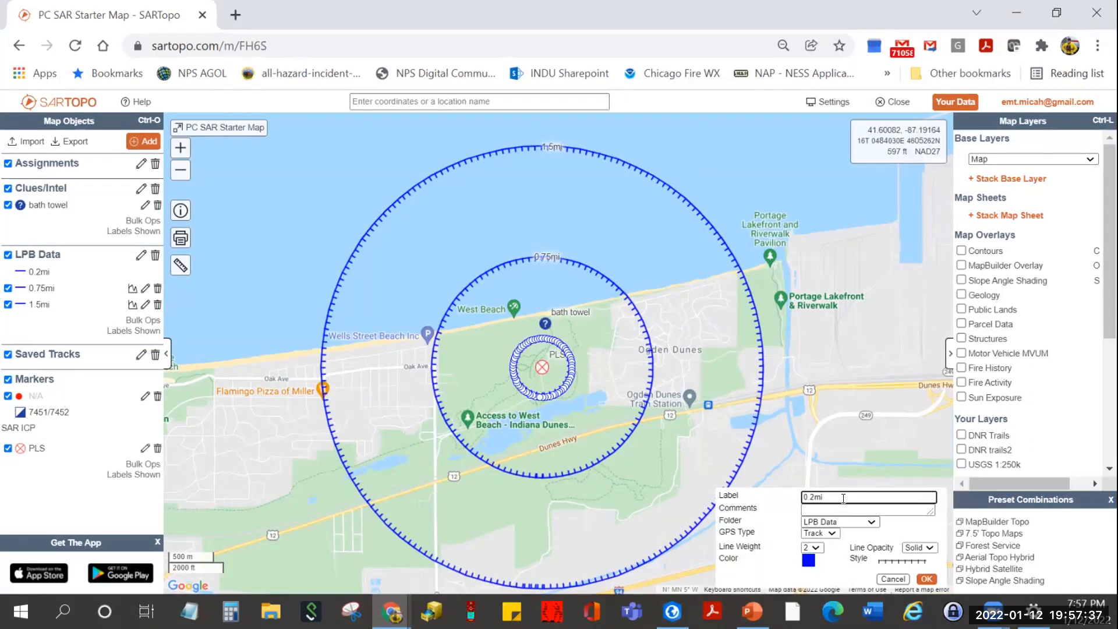
- Append ', 25%' to the 0.2mi ring's label so it reads '0.2mi, 25%', and save
text(, 25%)
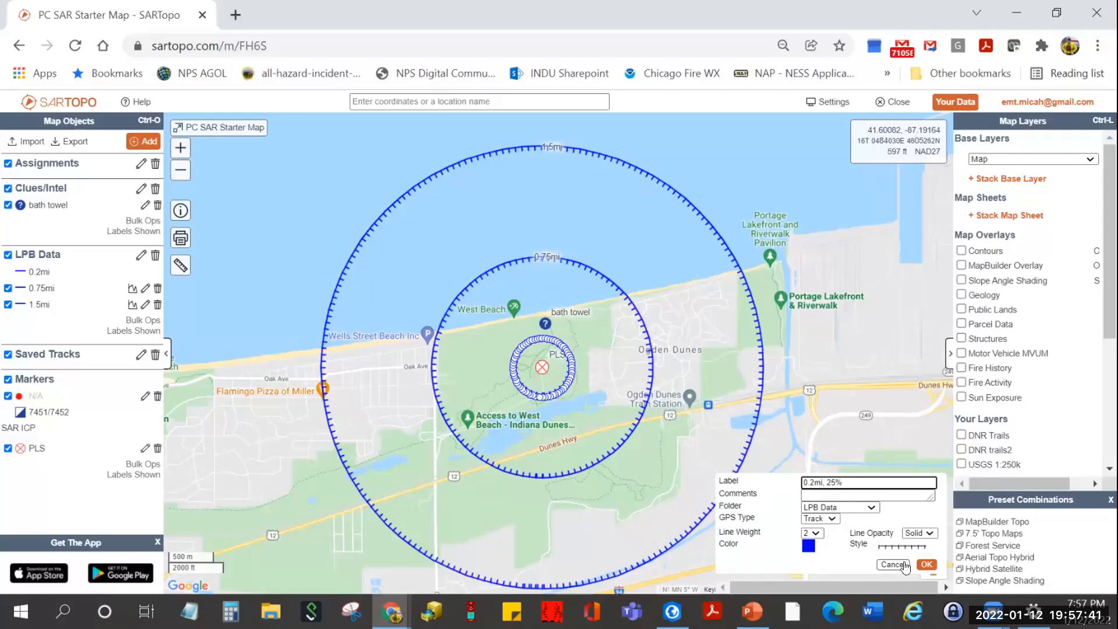
click(926, 564)
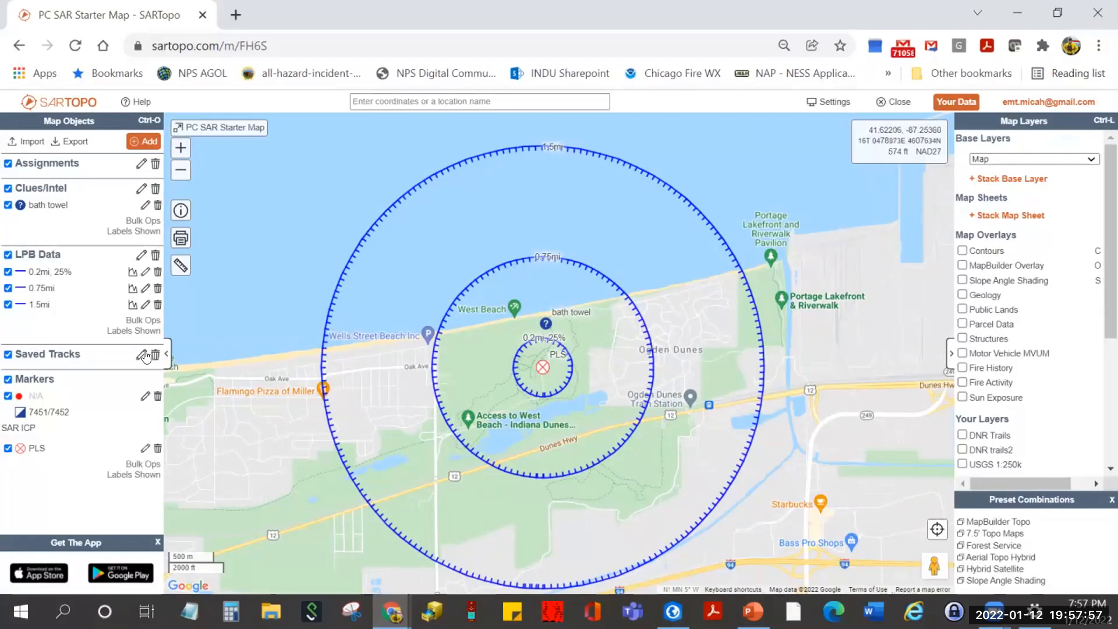
- Hide the LPB Data ring labels and the 1.5mi ring, then zoom in on the PLS and inner ring
click(118, 331)
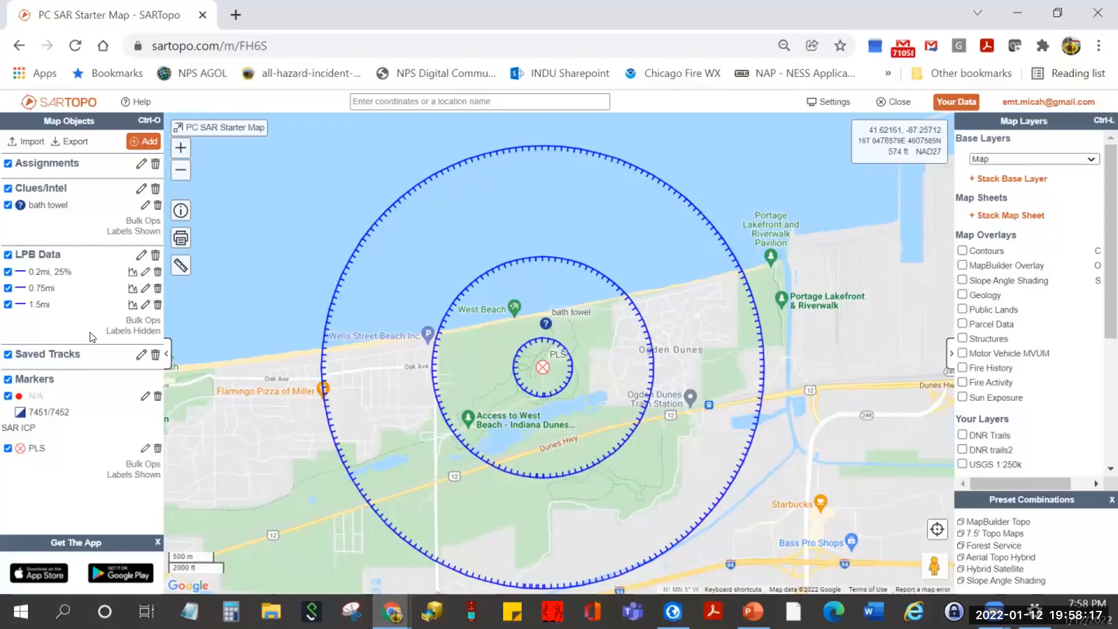
click(8, 304)
scroll(601, 384, up, 1)
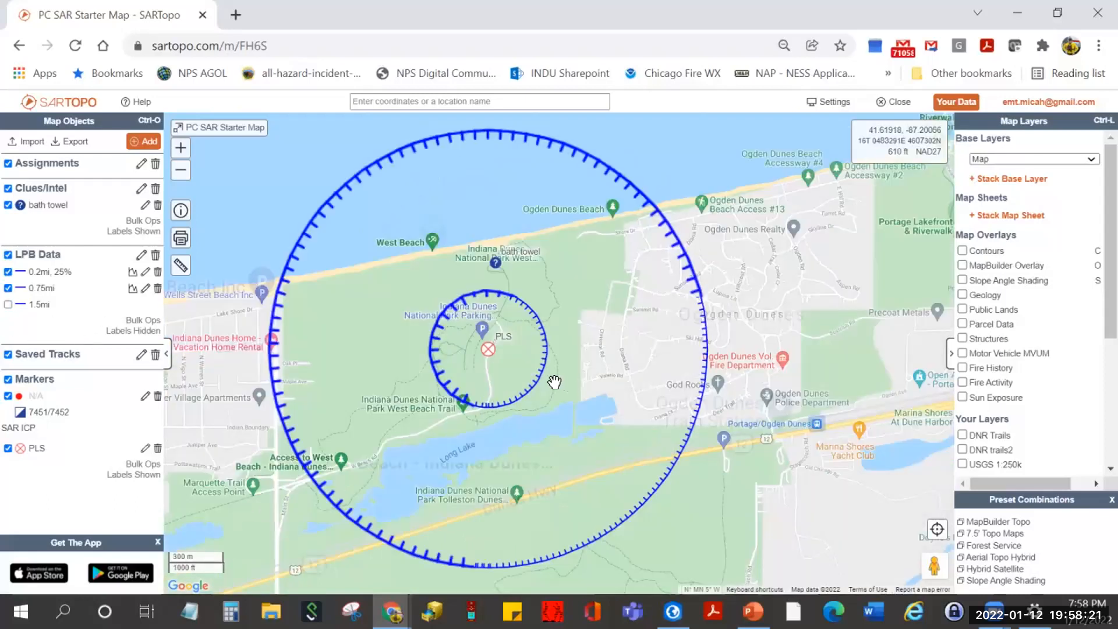
scroll(557, 382, up, 1)
scroll(499, 352, down, 1)
drag(377, 351, 401, 356)
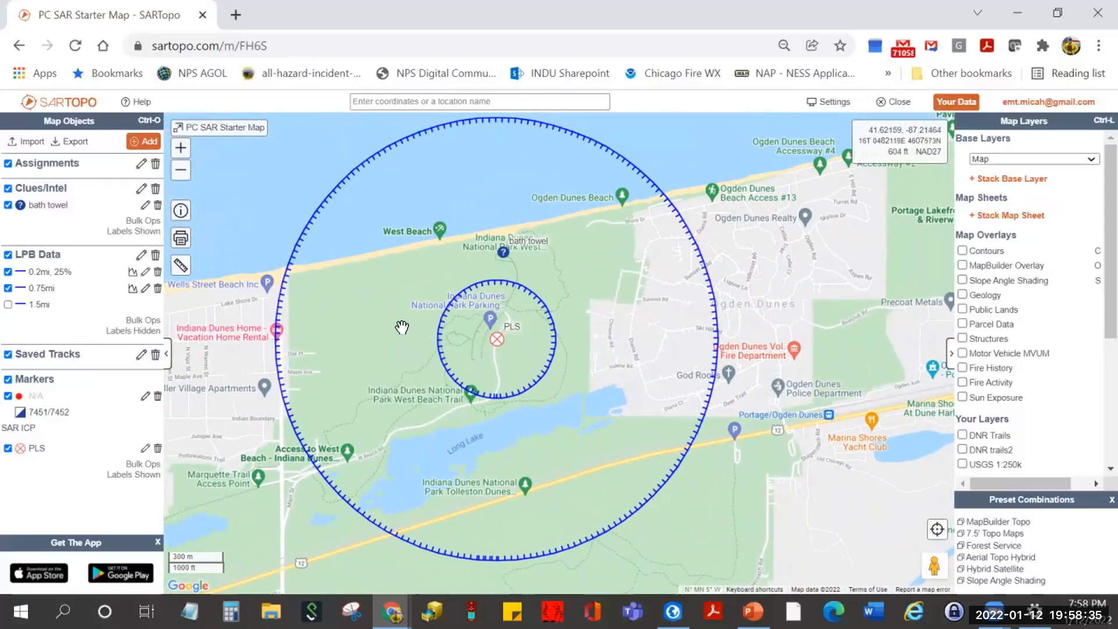
scroll(402, 327, up, 1)
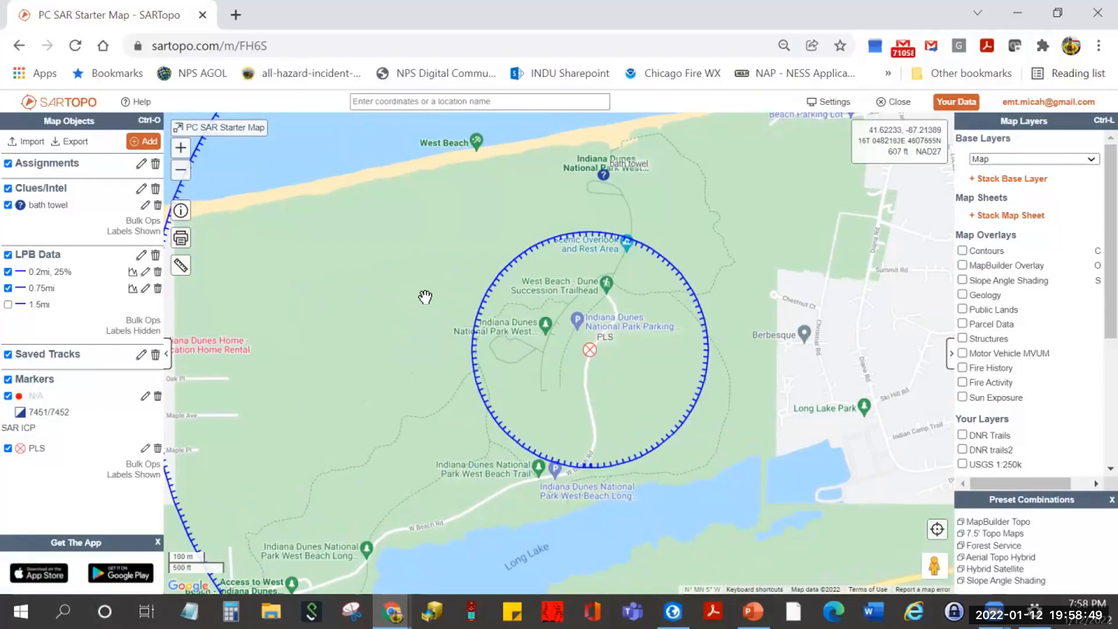
drag(410, 366, 474, 312)
scroll(627, 356, up, 1)
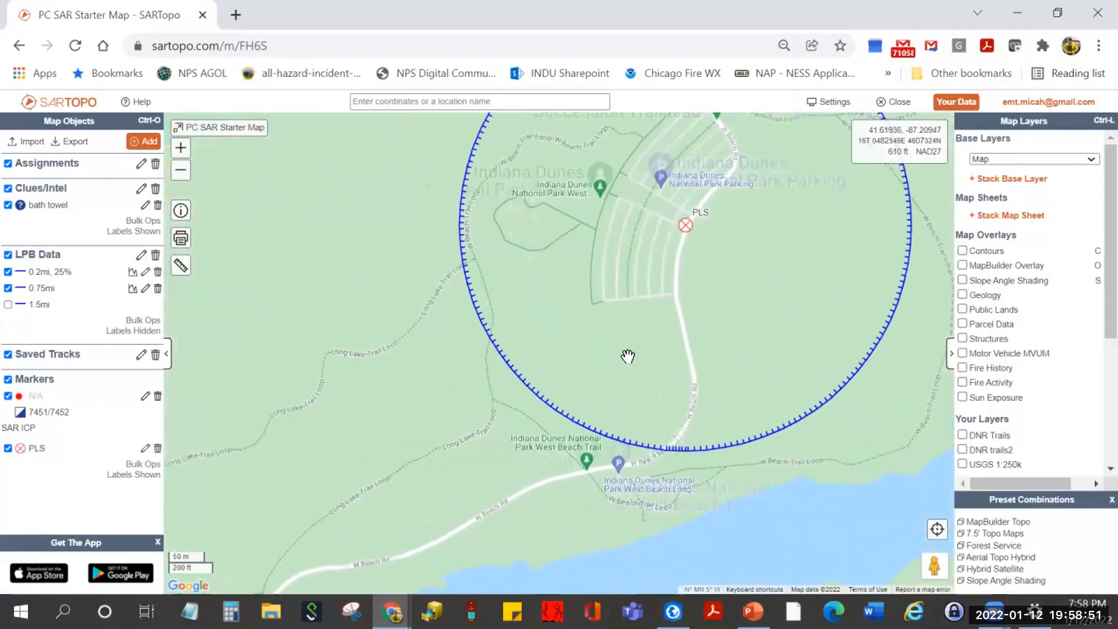
scroll(551, 330, down, 1)
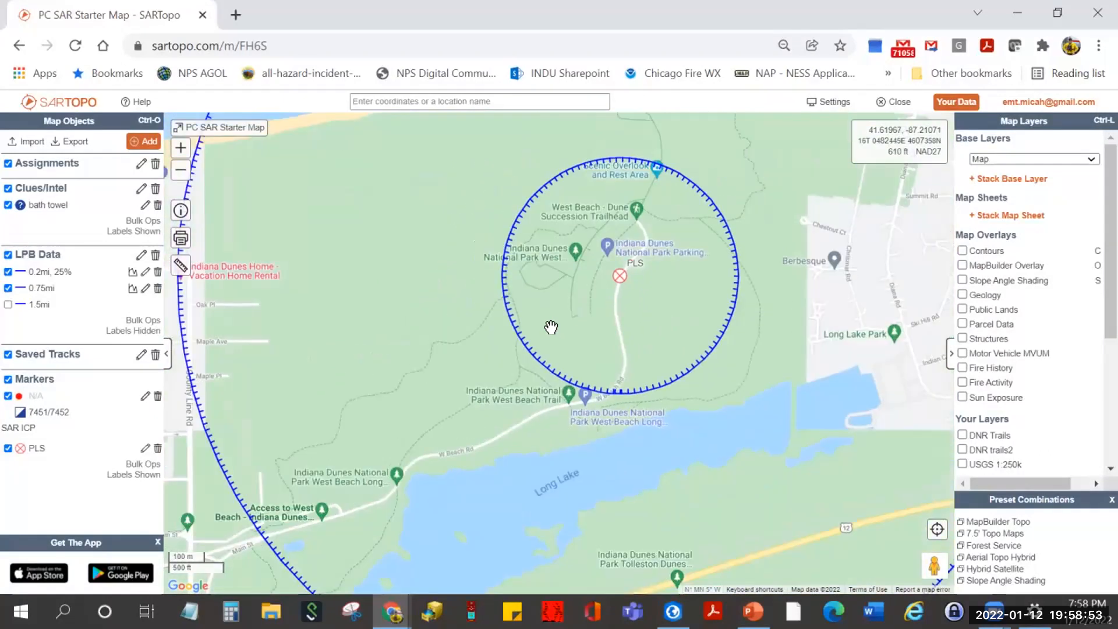
drag(551, 329, 577, 348)
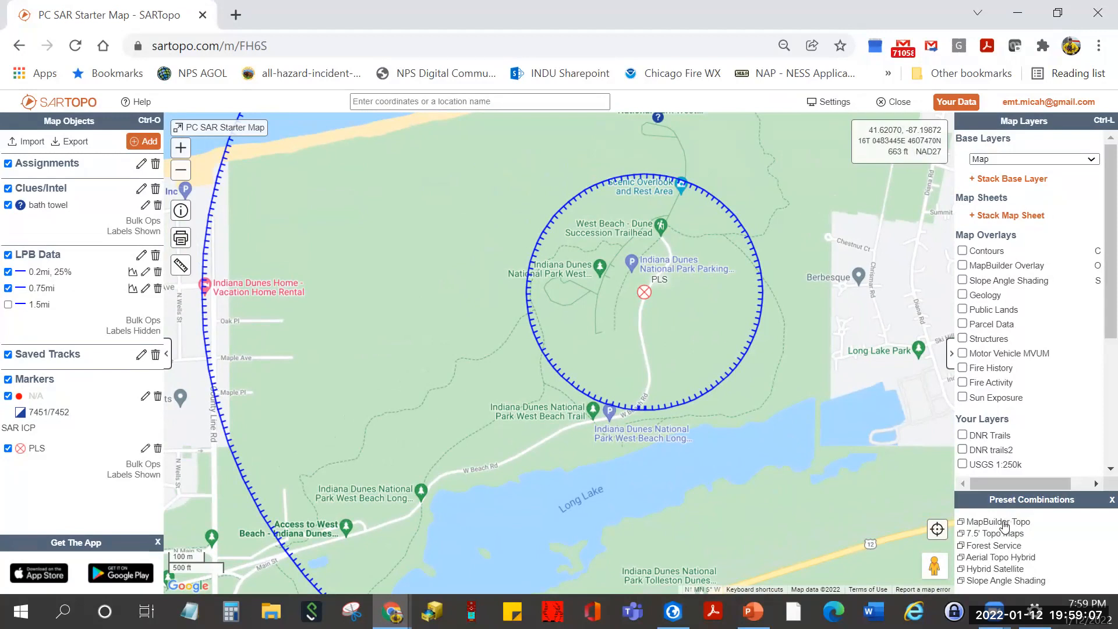
- Use the MapBuilder Topo base map and inspect Long Lake Trail and other trails near the PLS
click(1003, 524)
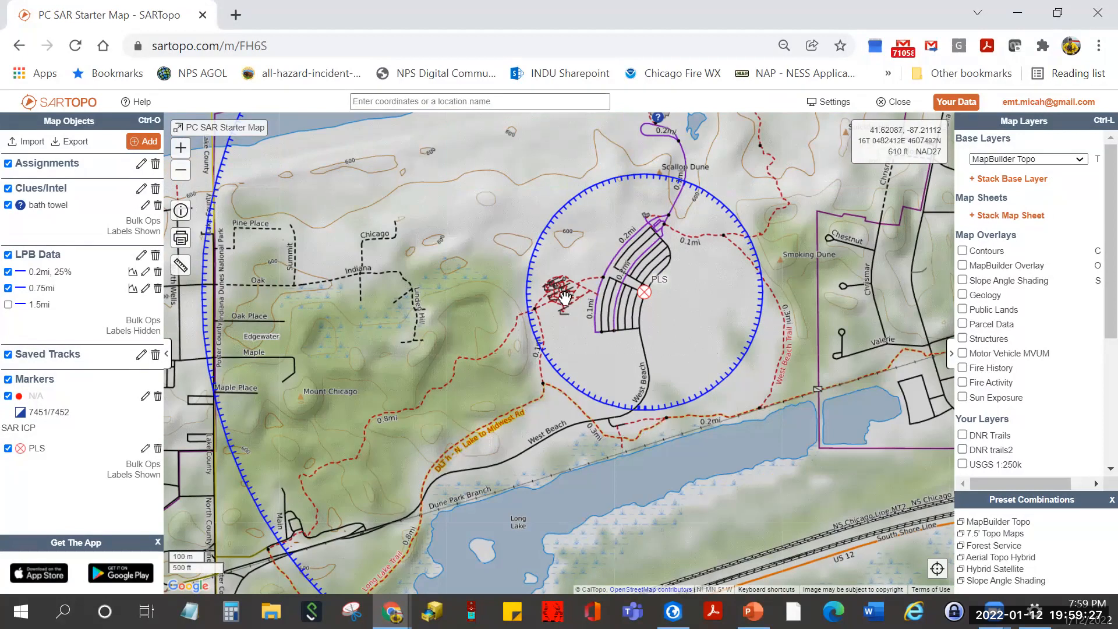
scroll(564, 300, up, 2)
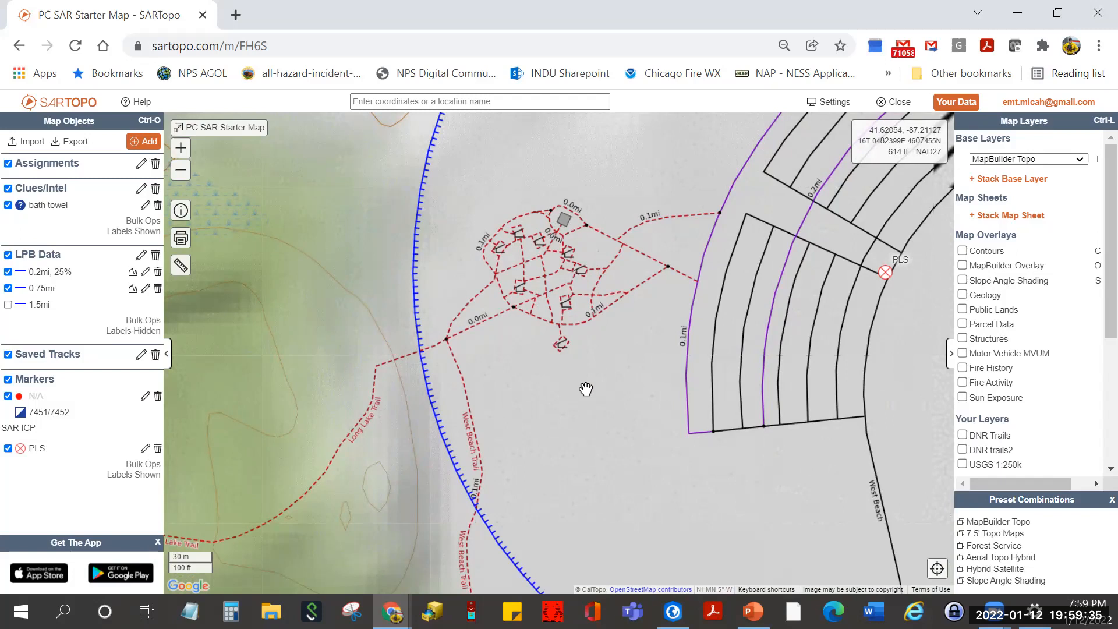
scroll(582, 387, down, 1)
drag(568, 419, 641, 292)
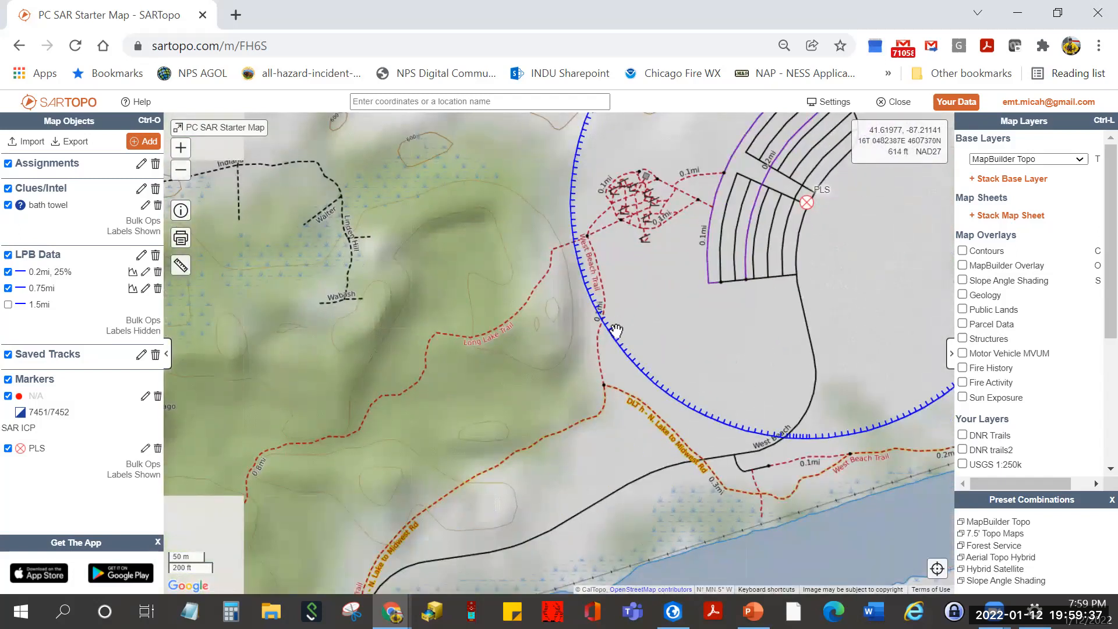
drag(512, 384, 569, 357)
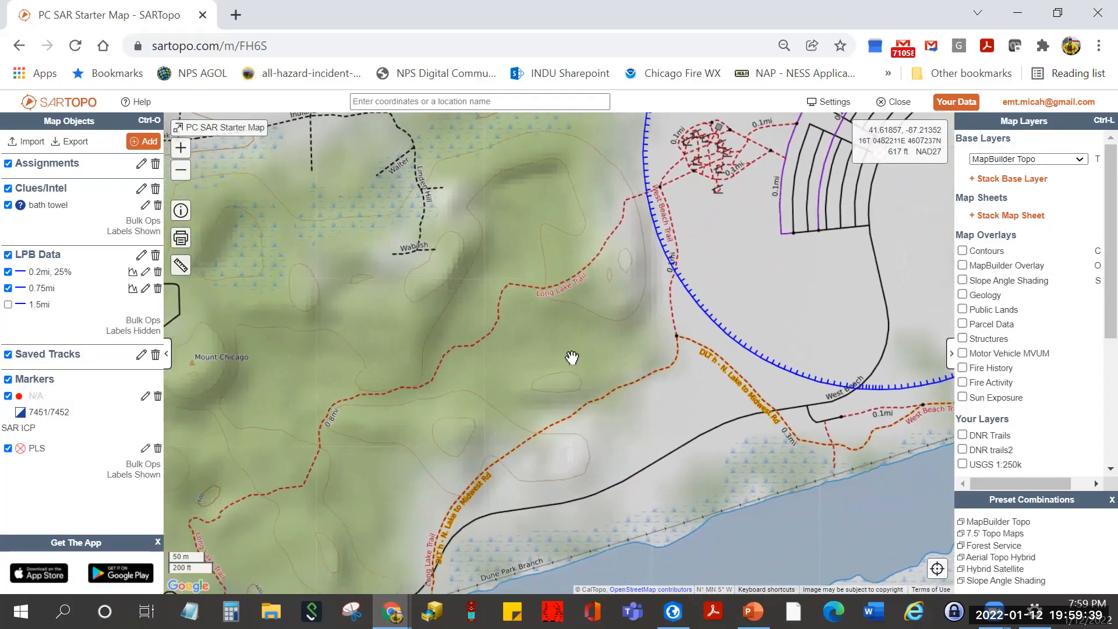
scroll(571, 357, down, 1)
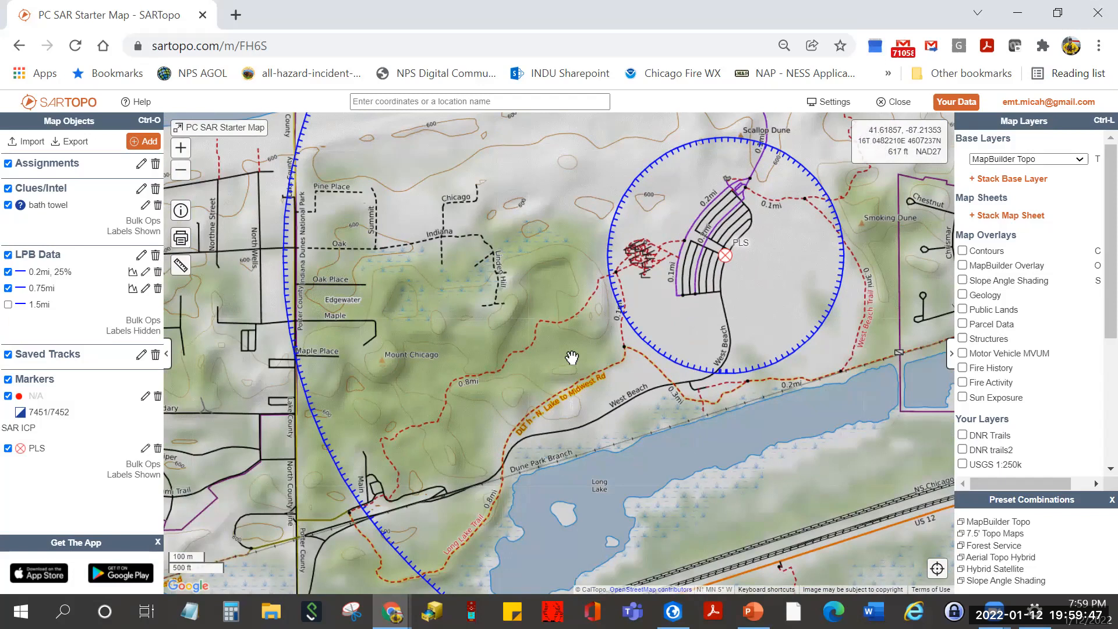
drag(702, 318, 547, 336)
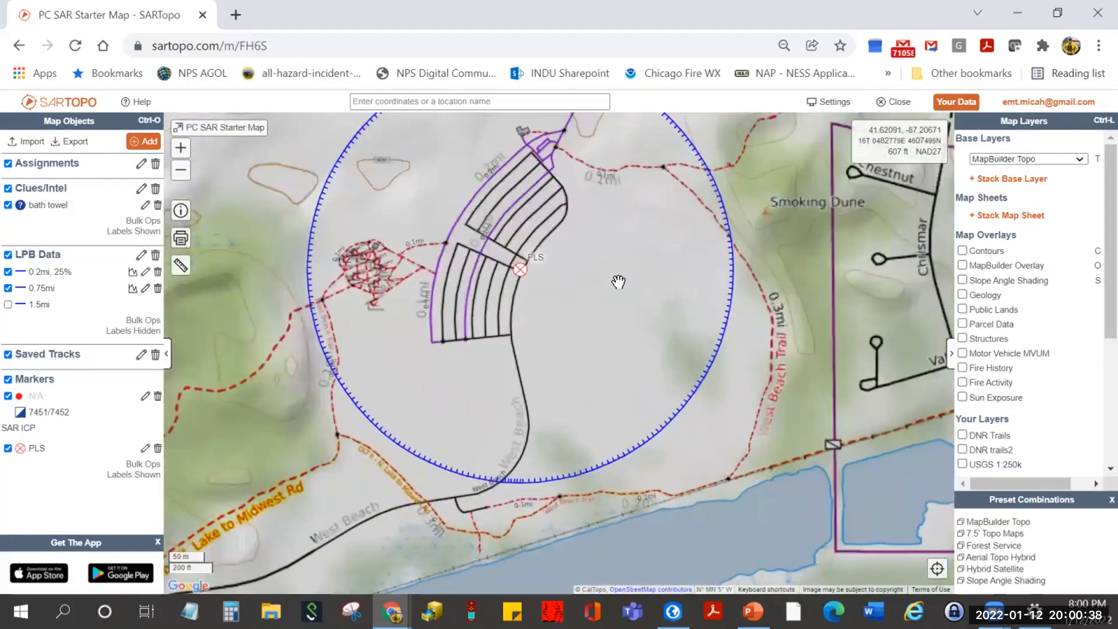
scroll(616, 282, up, 1)
drag(565, 313, 563, 313)
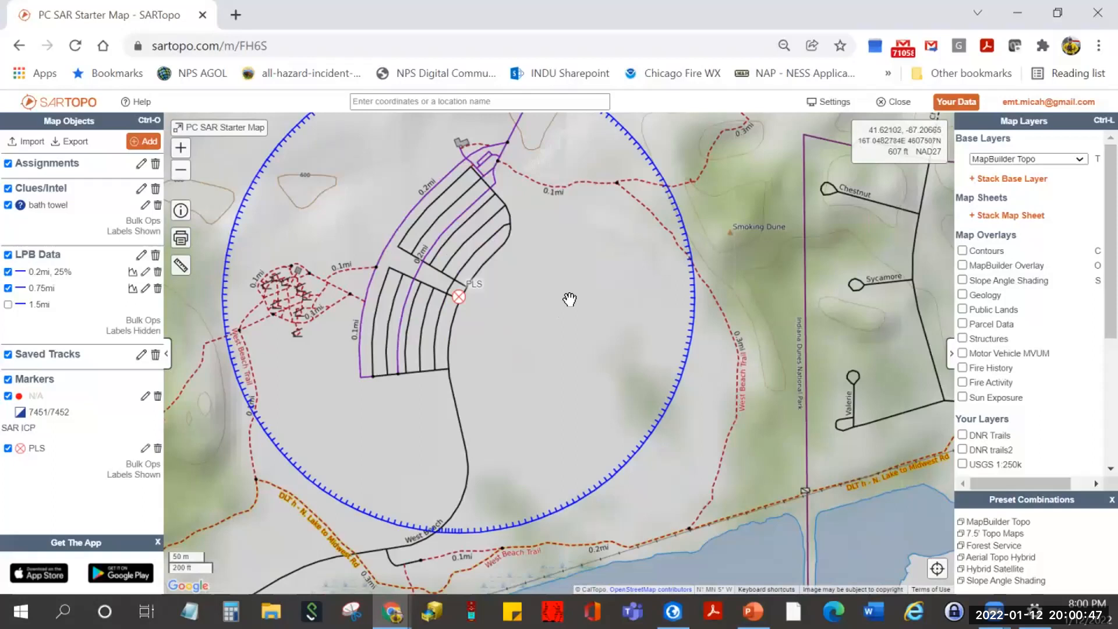
- Start a new Line Assignment from the SAR Objects section of the Add menu
click(150, 143)
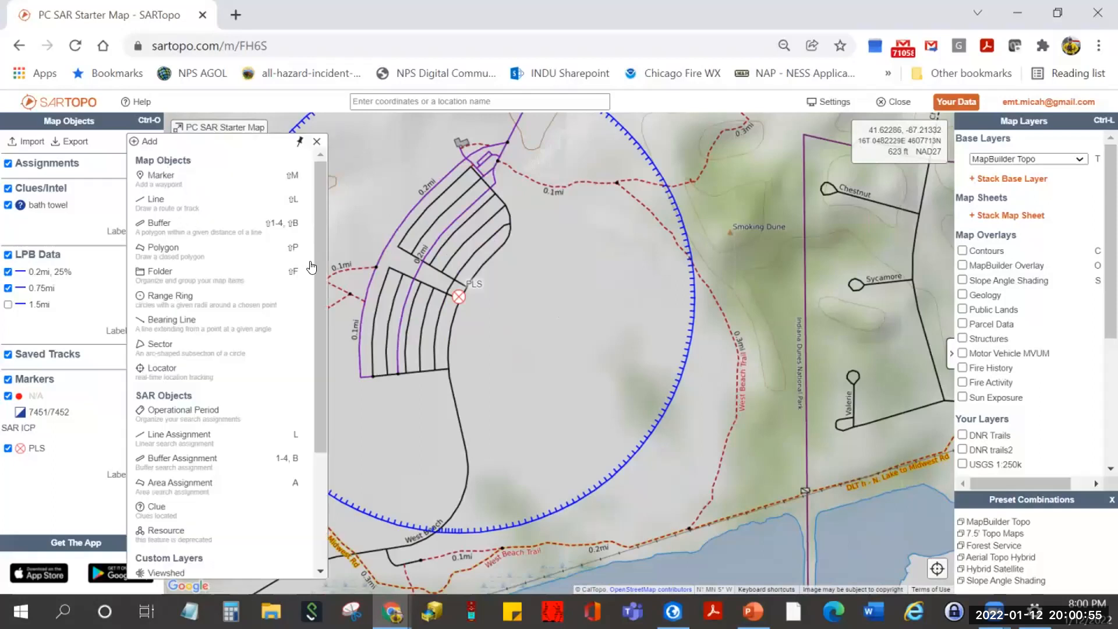
mouse_move(317, 269)
mouse_down()
mouse_move(309, 360)
mouse_move(332, 242)
mouse_up()
scroll(262, 314, down, 2)
scroll(276, 400, down, 1)
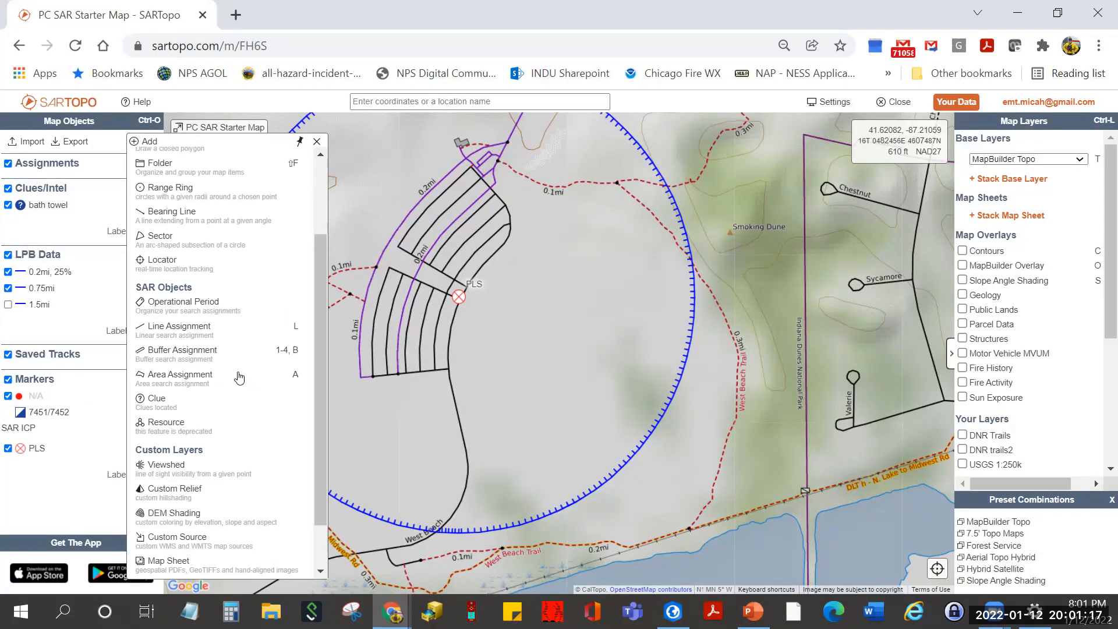
click(186, 330)
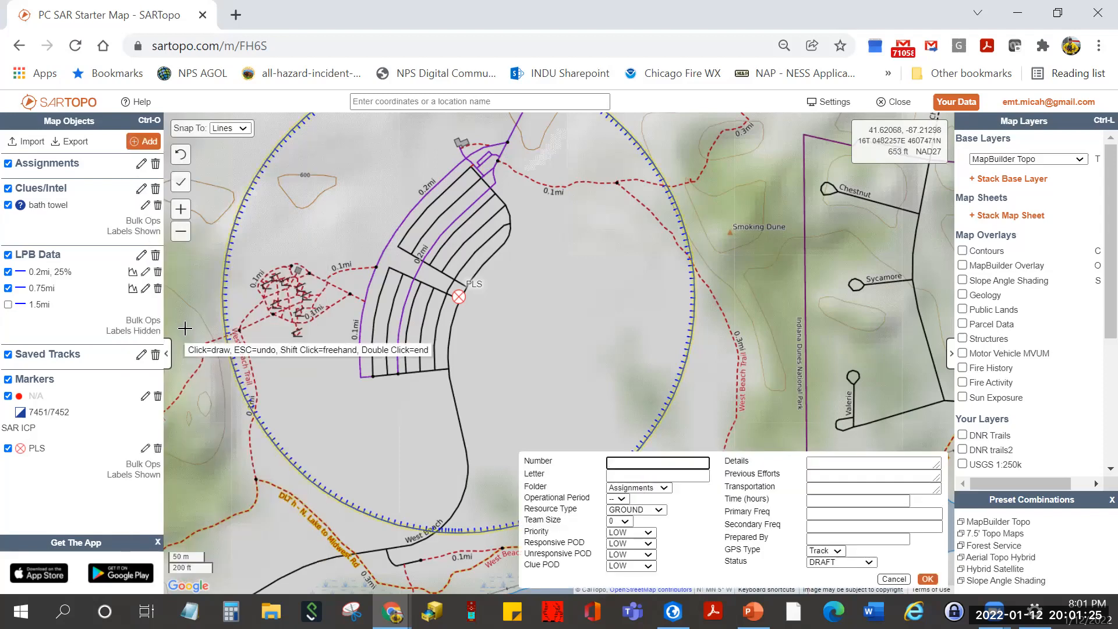
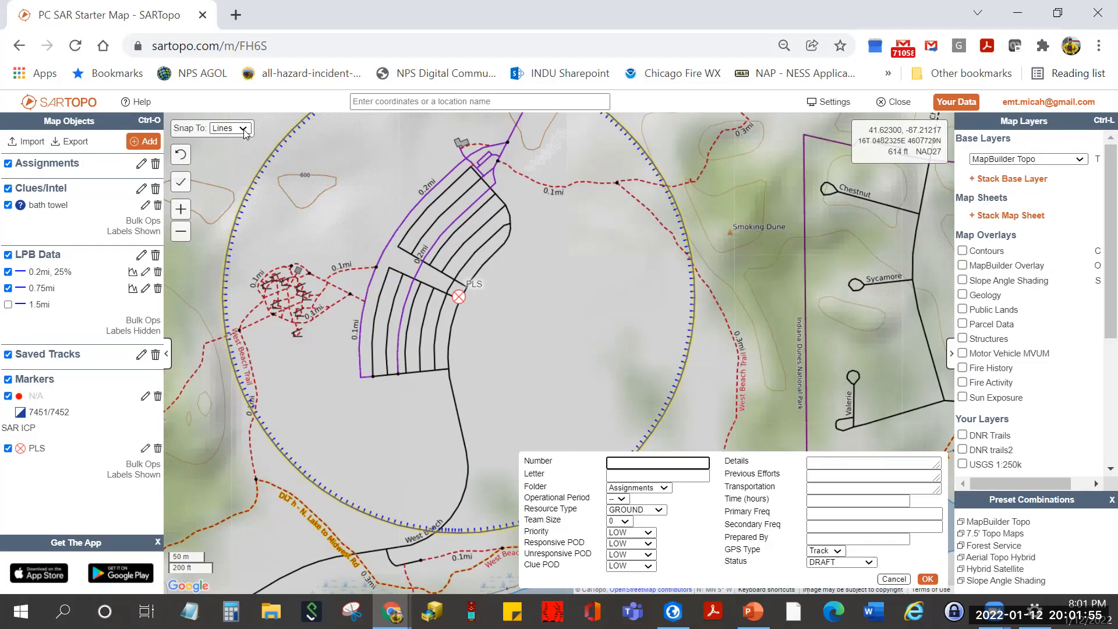
- Change Snap To from Lines to OSM so assignment lines follow OpenStreetMap trails
click(244, 129)
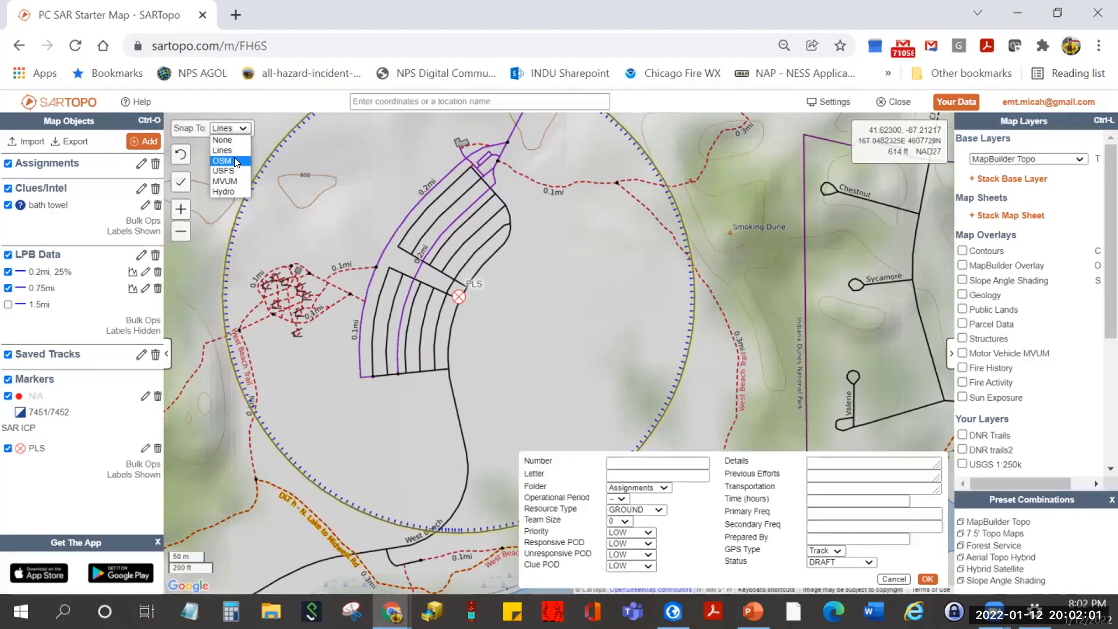
click(234, 161)
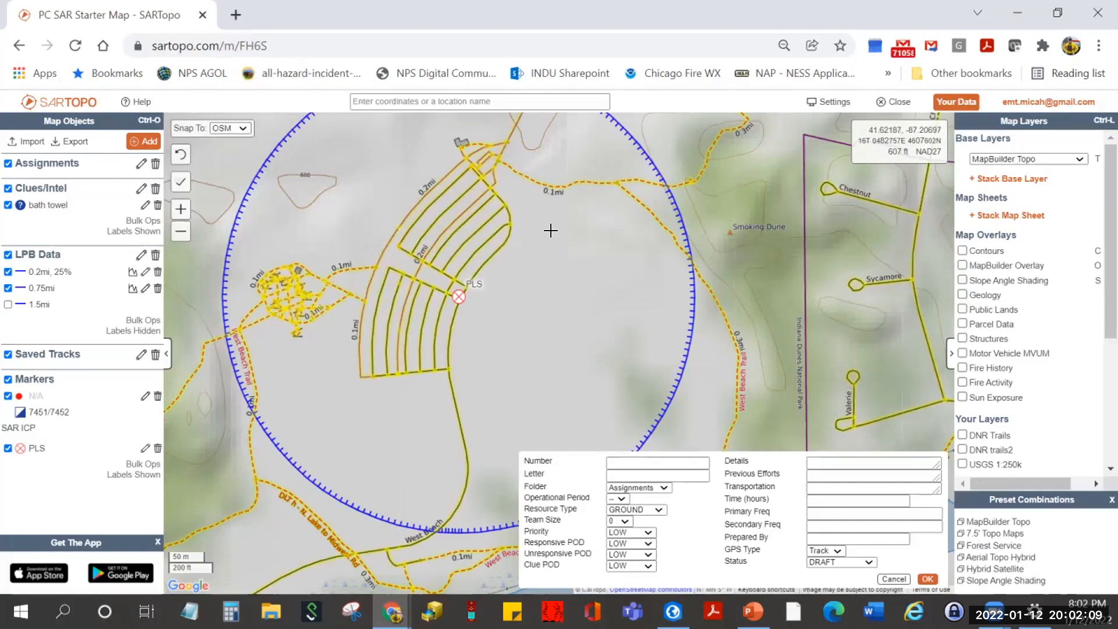
click(632, 463)
- Label the new assignment letter B, number 1, leaving the operational period unchanged
click(639, 473)
text(B)
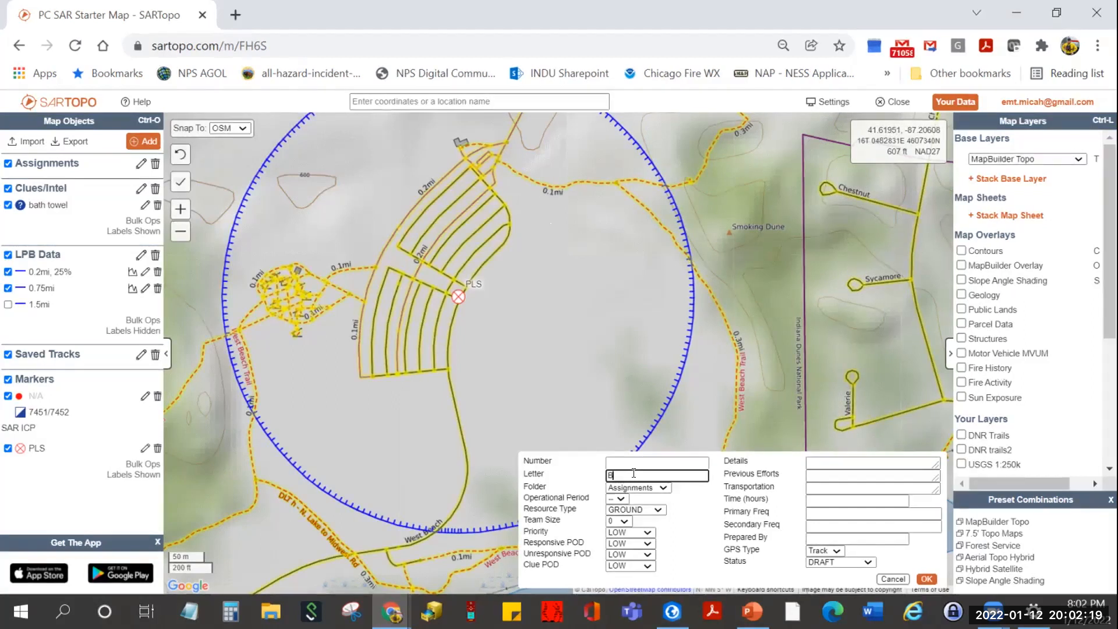
click(634, 463)
text(1)
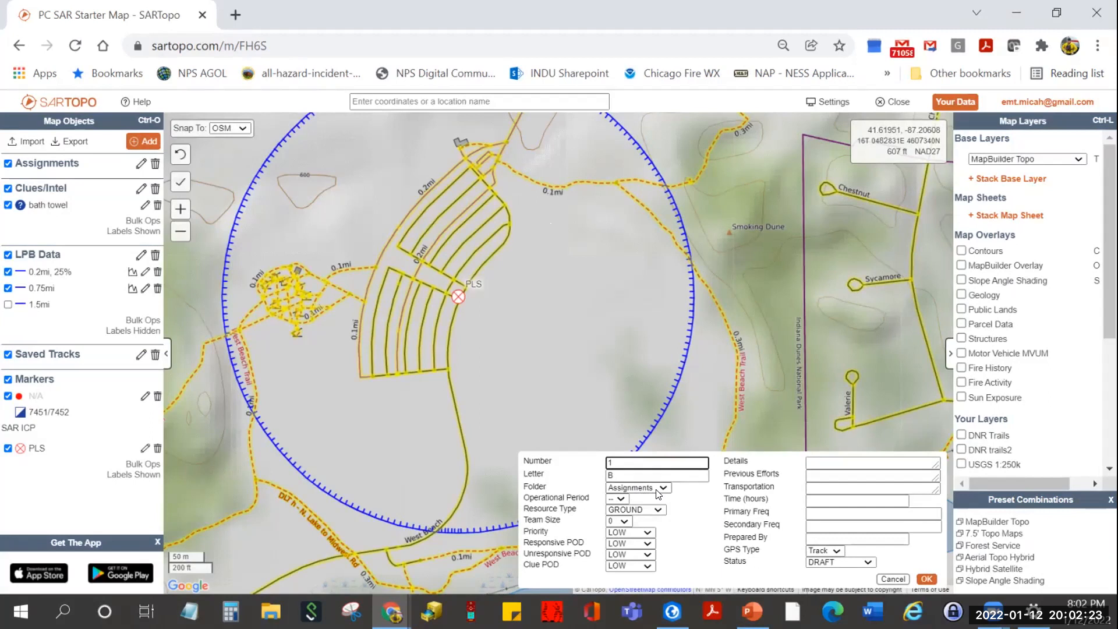
click(619, 499)
click(689, 506)
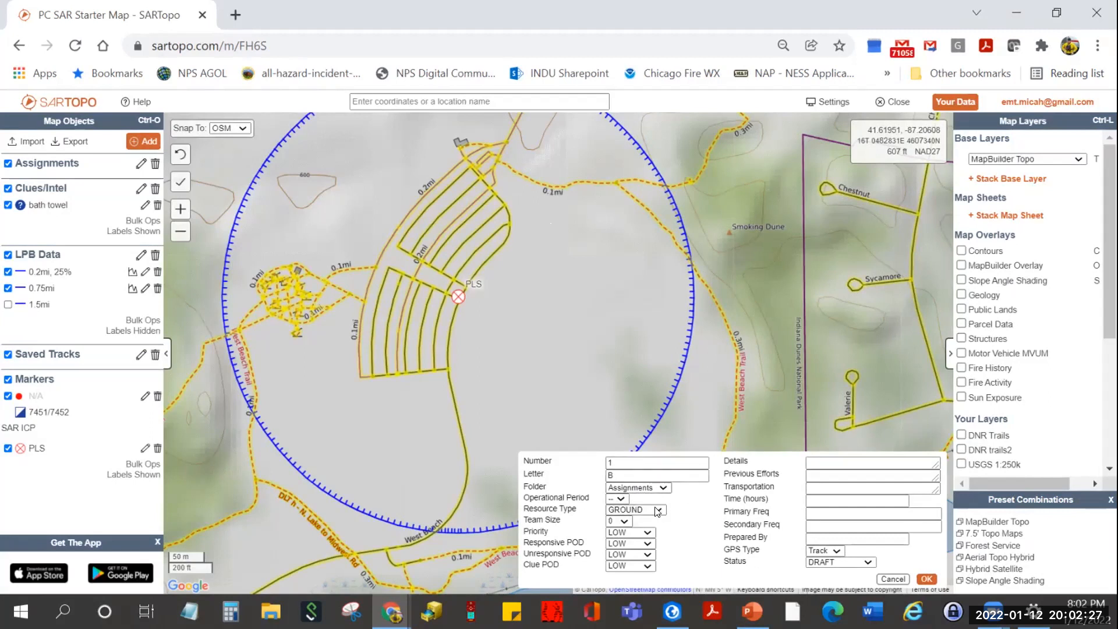
- Set resource type GROUND-1, team size 1 and priority HIGH
click(658, 510)
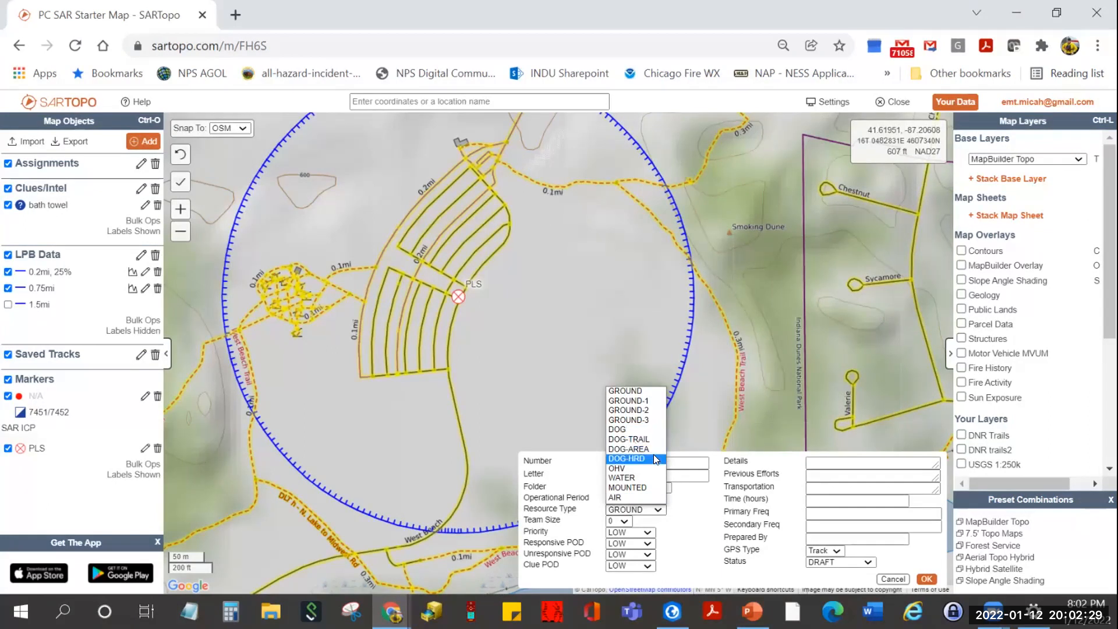
click(650, 402)
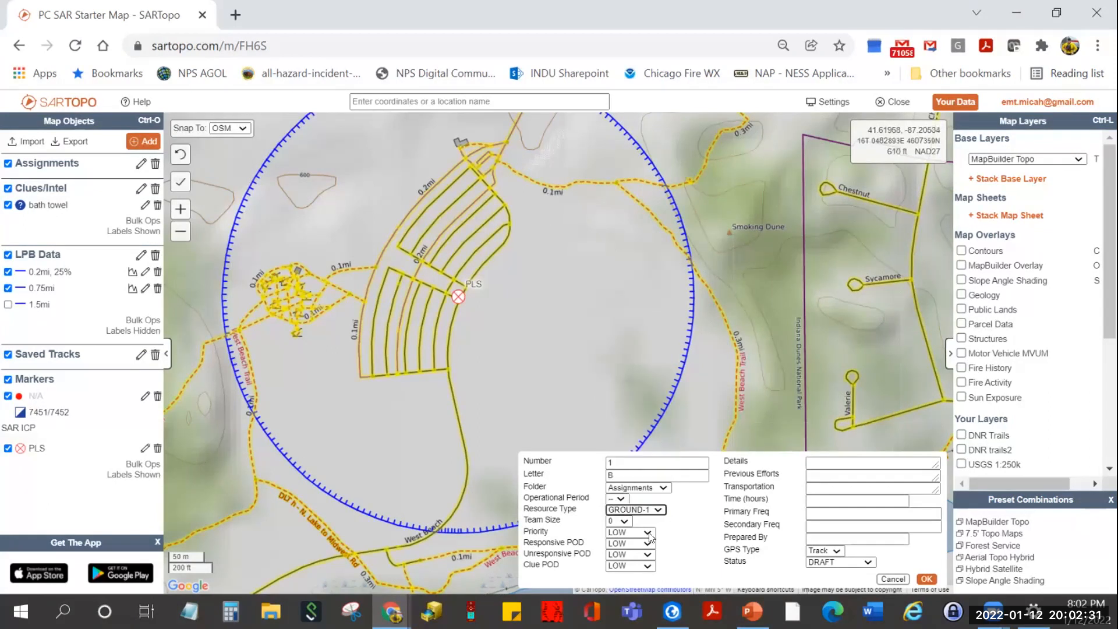
click(625, 518)
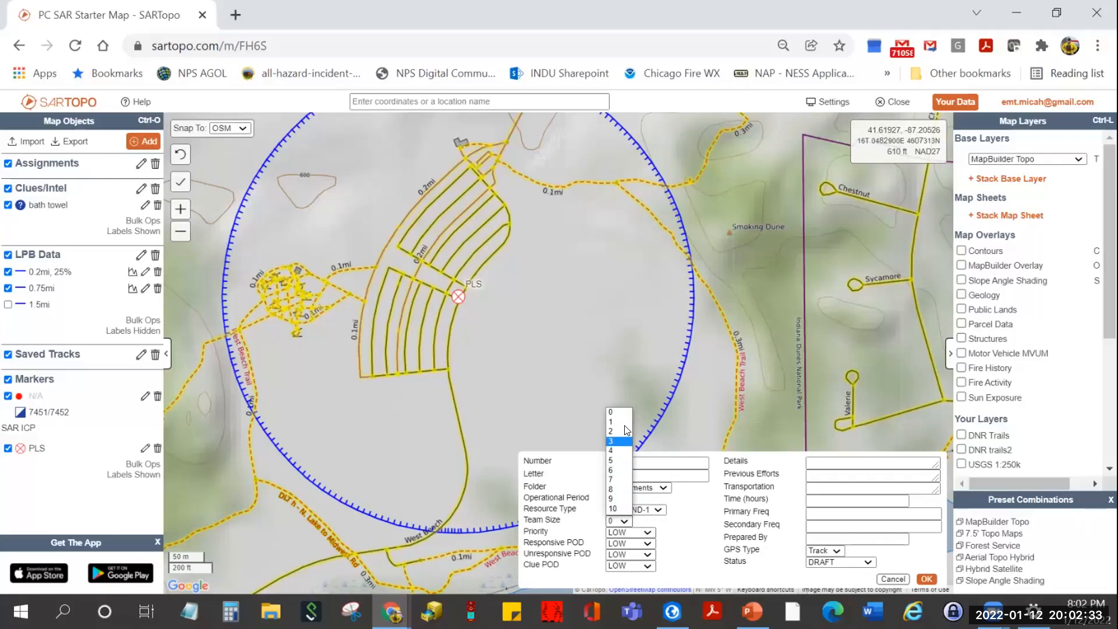
click(622, 422)
click(646, 532)
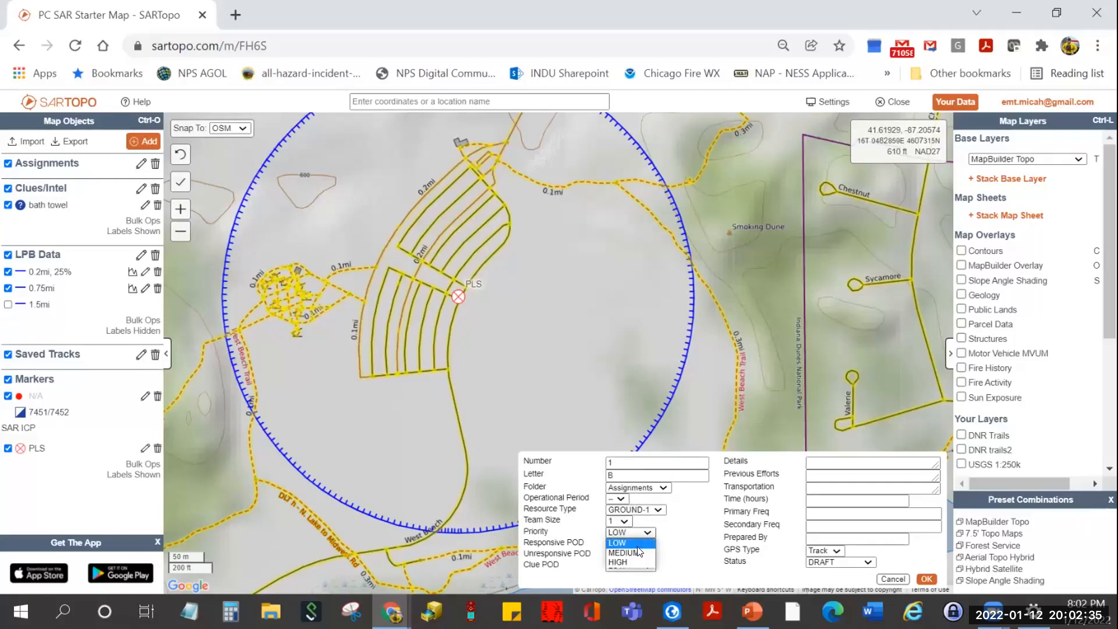
click(626, 561)
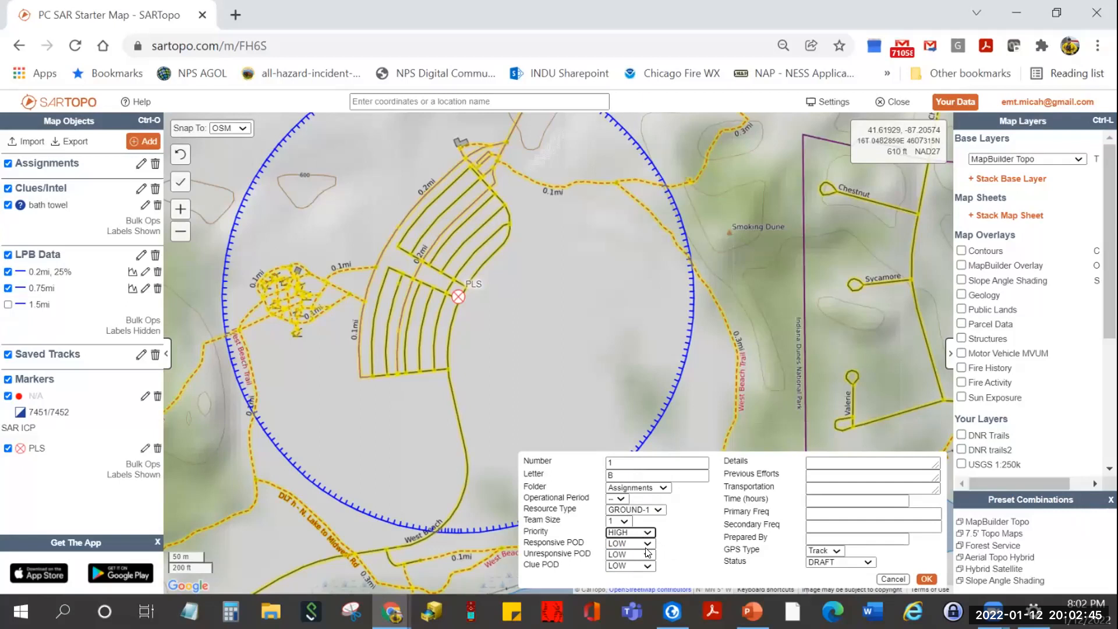
- Set responsive POD HIGH, unresponsive POD MEDIUM and clue POD LOW
click(646, 542)
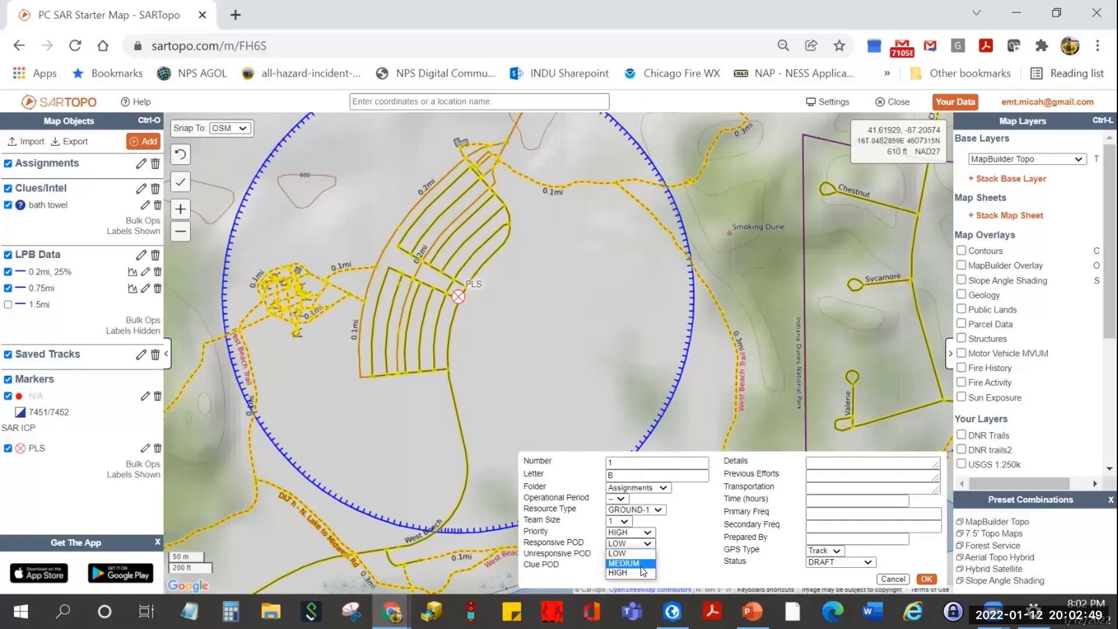
click(643, 565)
click(649, 544)
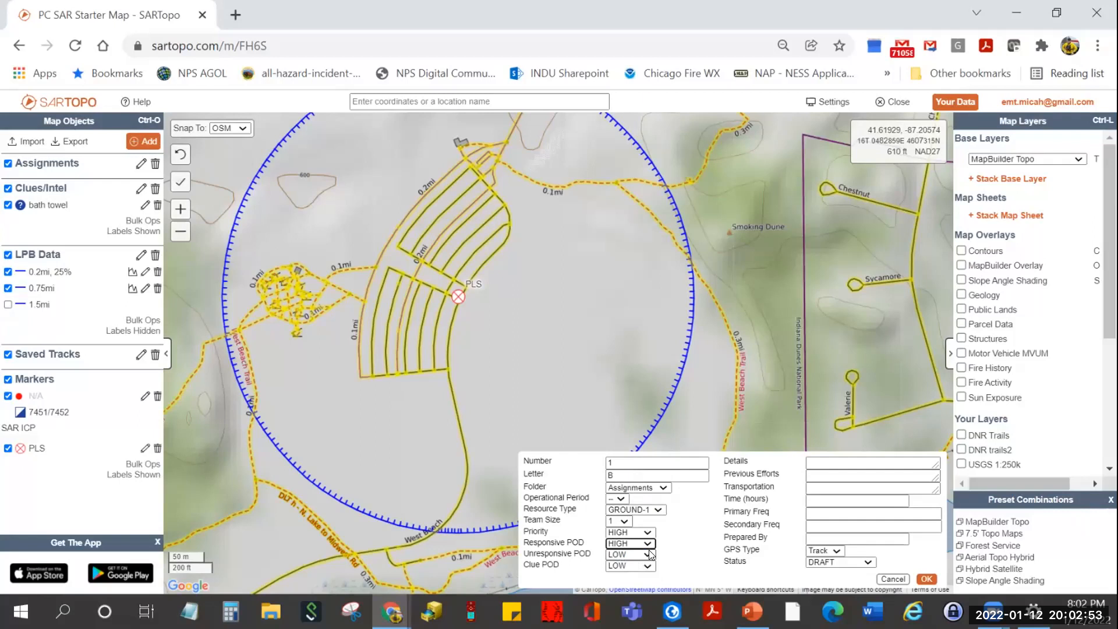
click(650, 554)
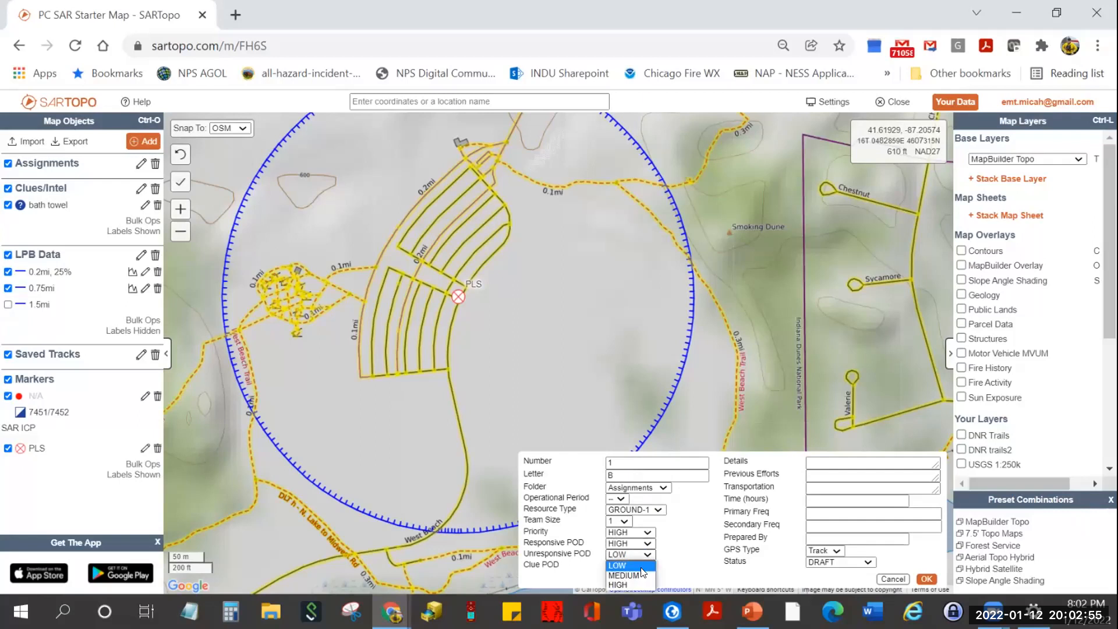
click(640, 574)
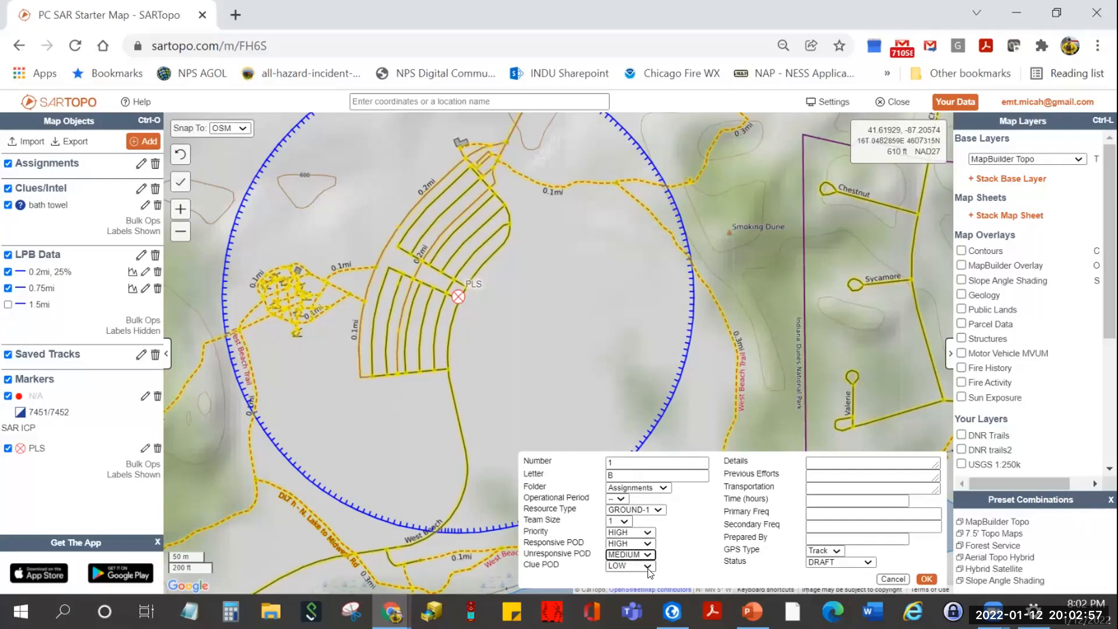
click(649, 567)
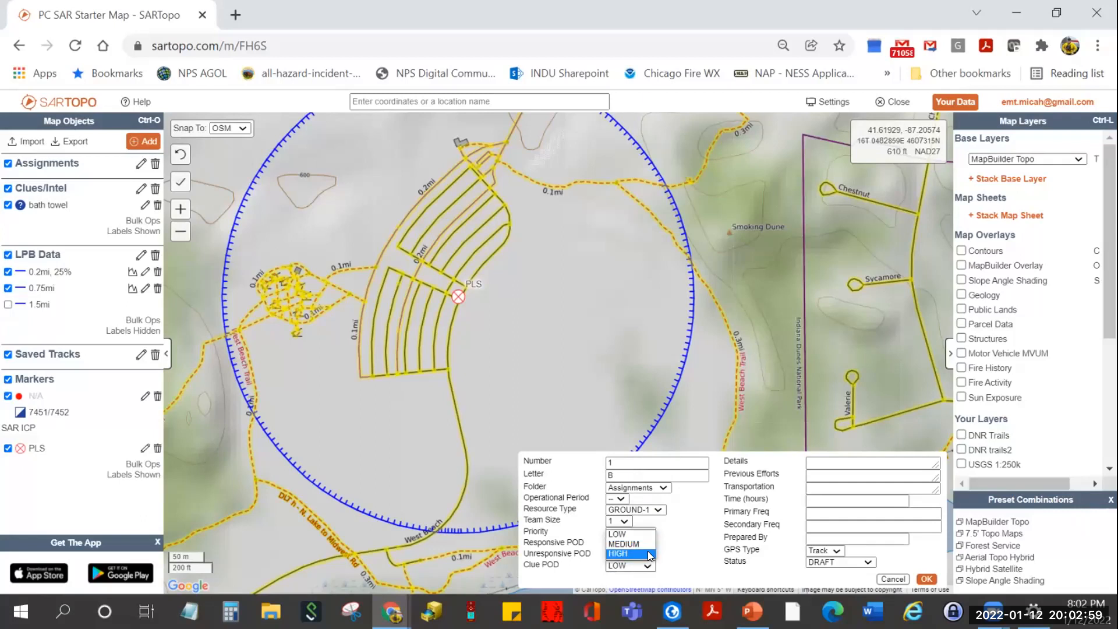
click(647, 534)
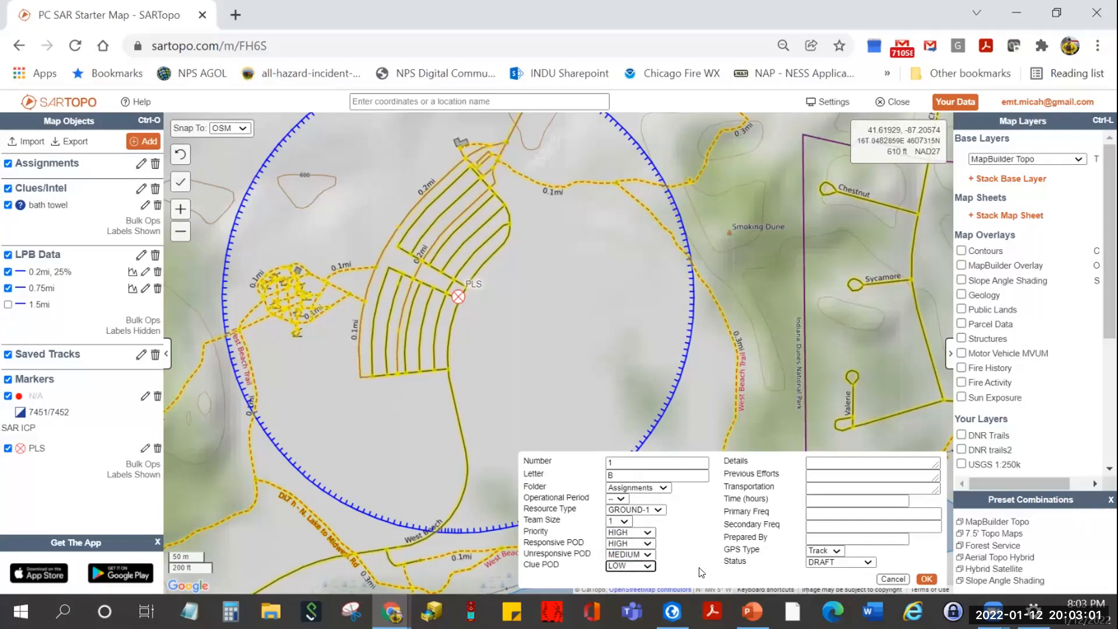
click(830, 463)
- Enter details 'Trail. This was part of the planned hike.', GPS type Route, and the preparer's name
text(Tra)
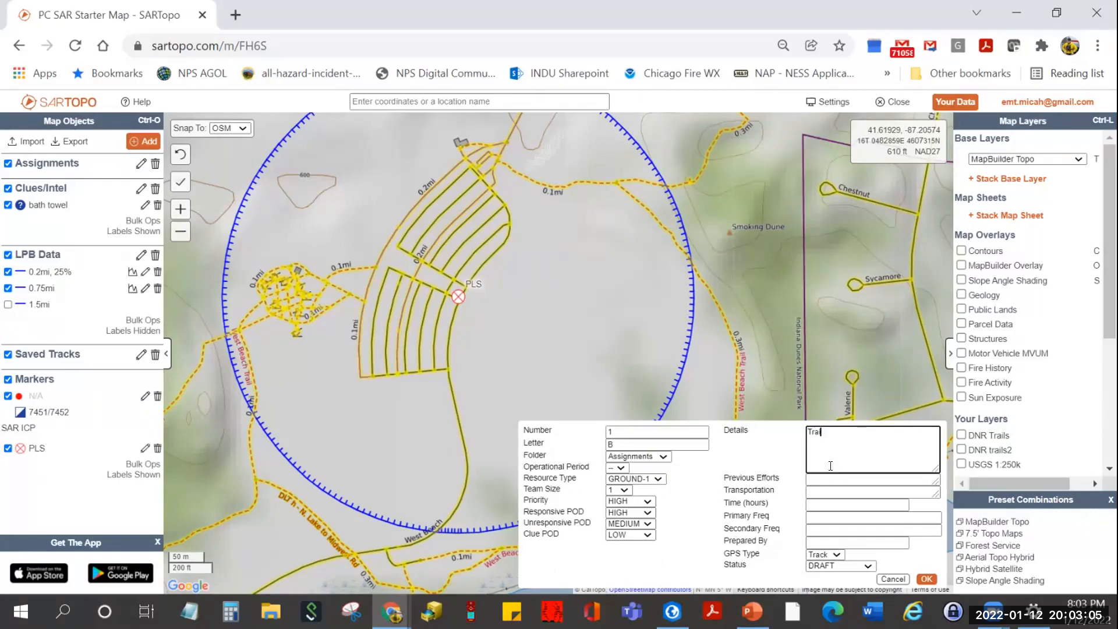
text(il. This was part of the planned hike.)
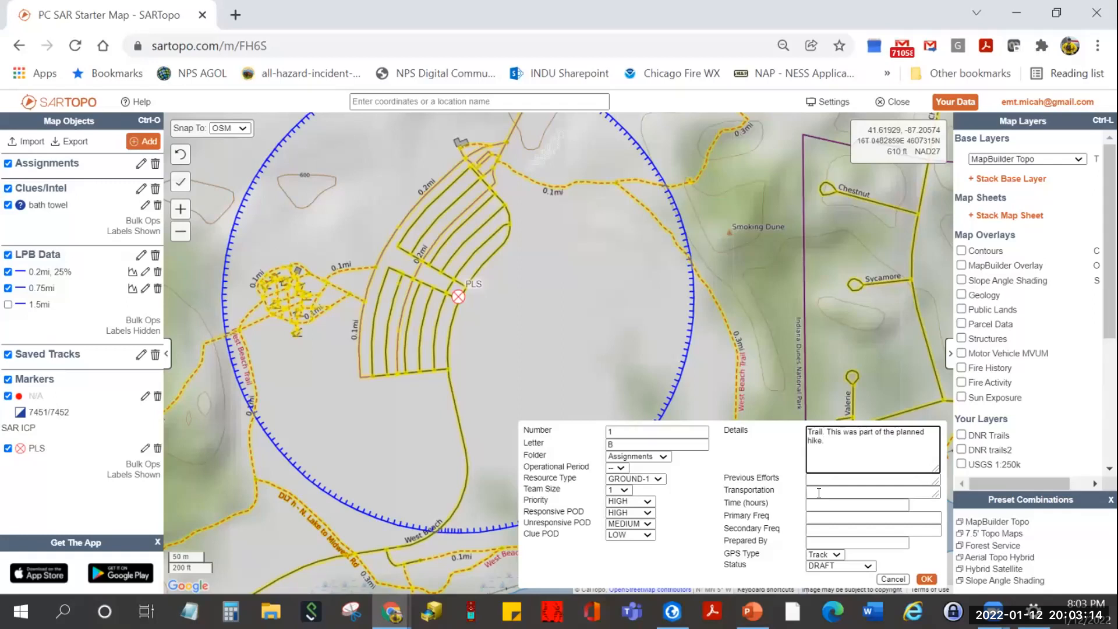
click(837, 557)
click(831, 553)
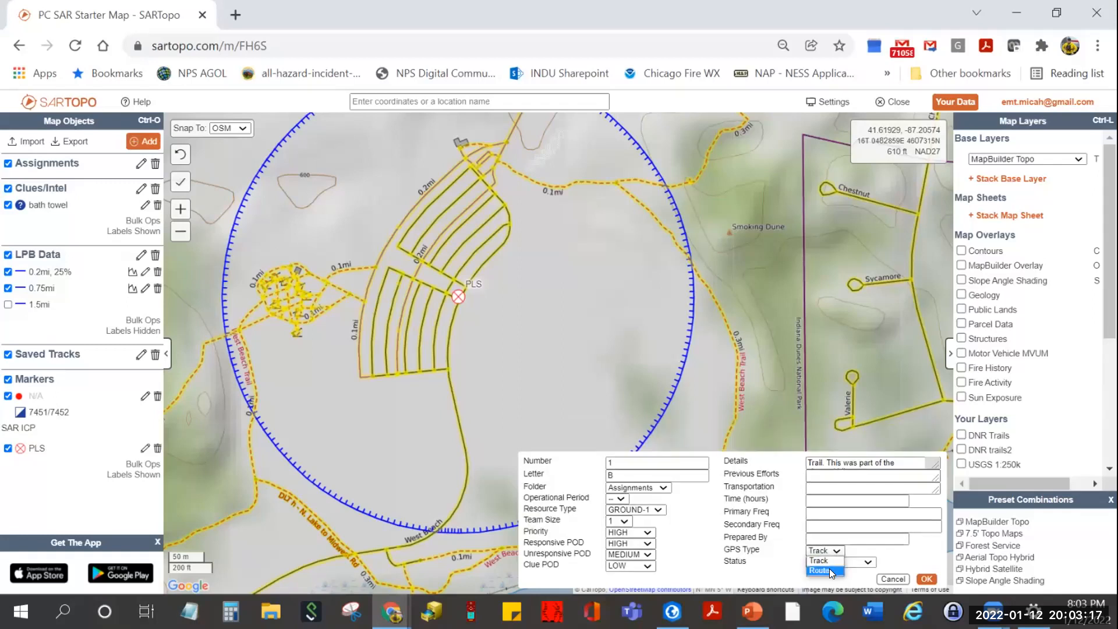
click(831, 571)
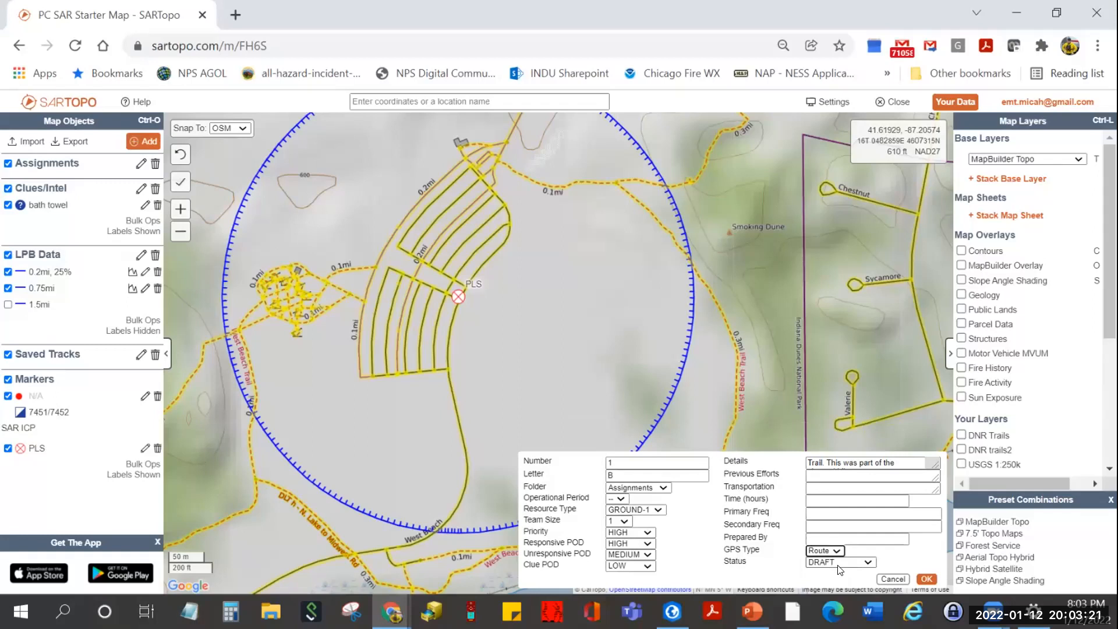
click(827, 536)
text(Mbell)
double_click(818, 539)
text(M)
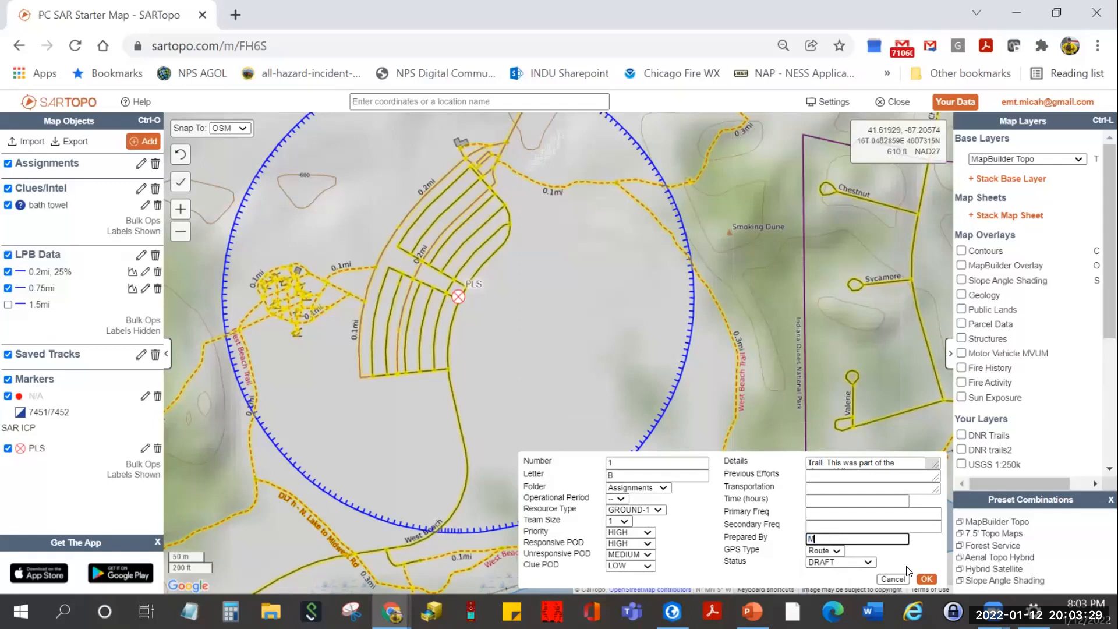
text(. Bell)
- Set primary frequency Ops1, secondary Co Fire, and status INPROGRESS
click(834, 512)
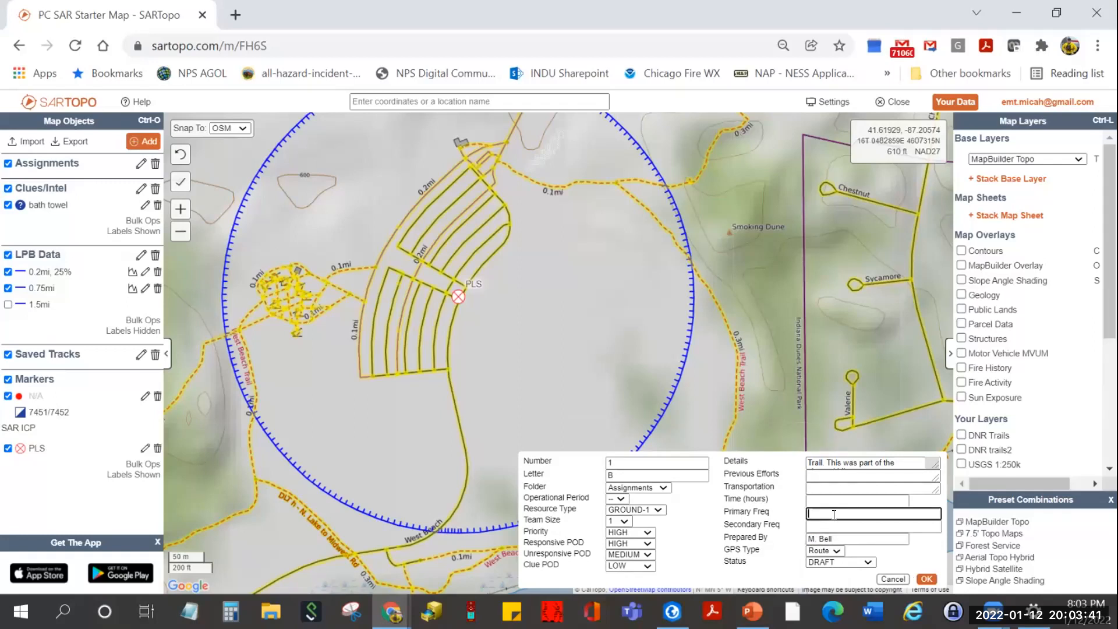
text(Ops1)
click(834, 528)
text(Co Fire)
click(840, 563)
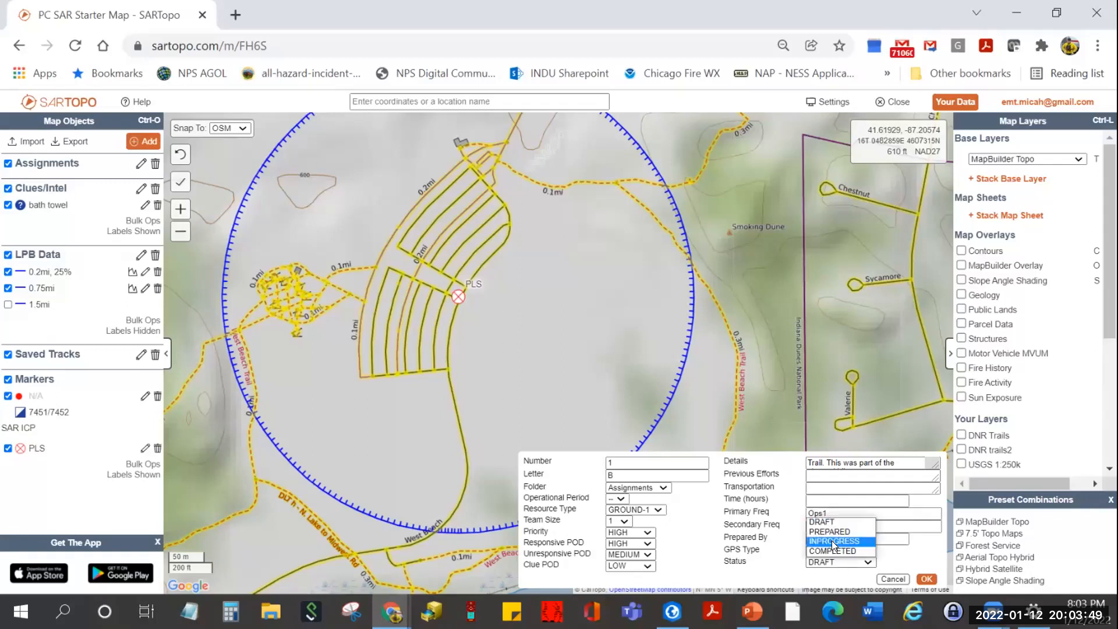
click(833, 540)
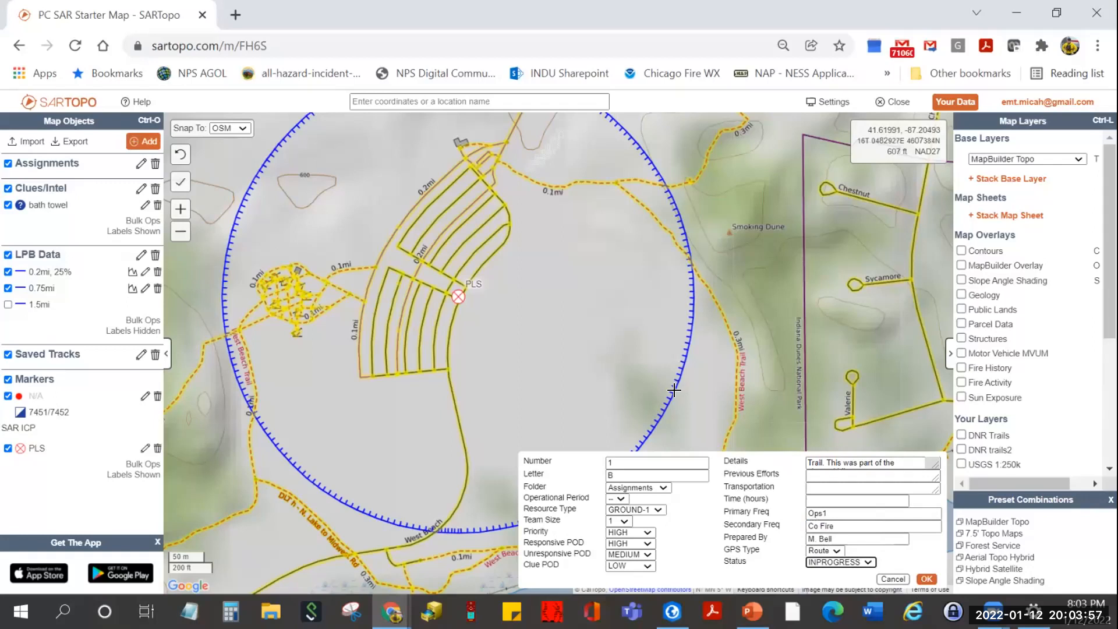
- Trace B 1's route from the PLS north and east, then south down West Beach Trail
click(464, 288)
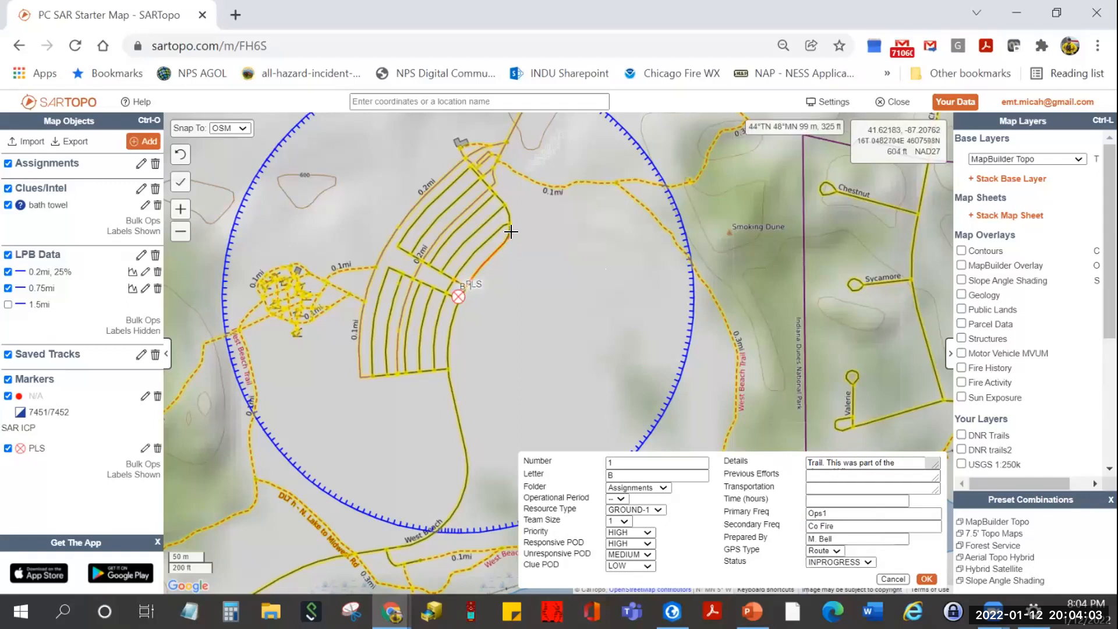
click(491, 188)
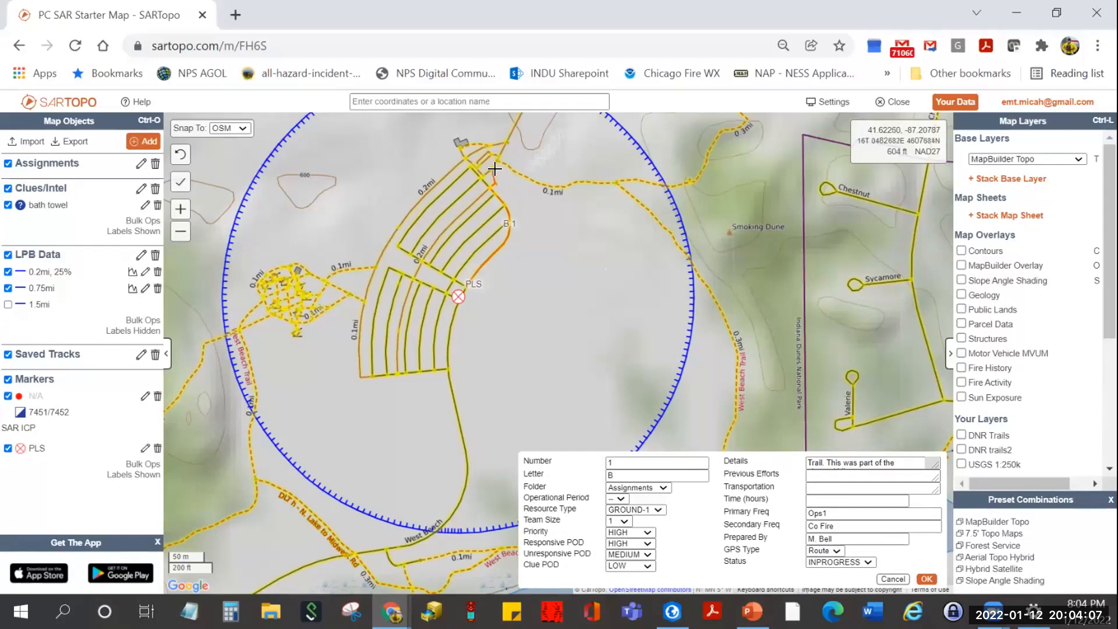
click(494, 167)
click(521, 174)
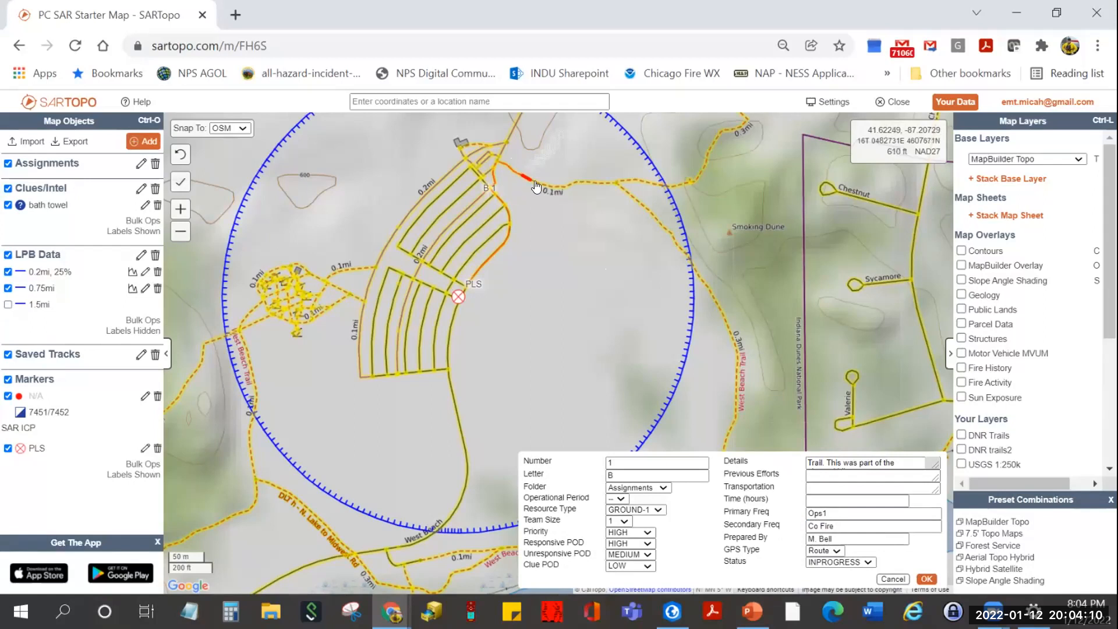
click(614, 184)
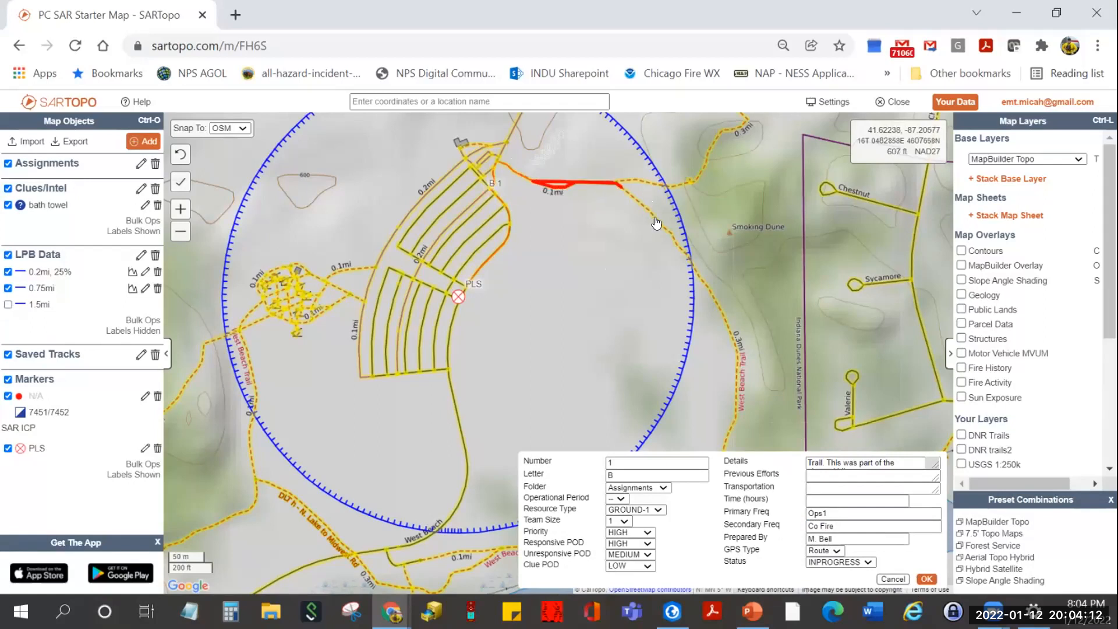
click(738, 365)
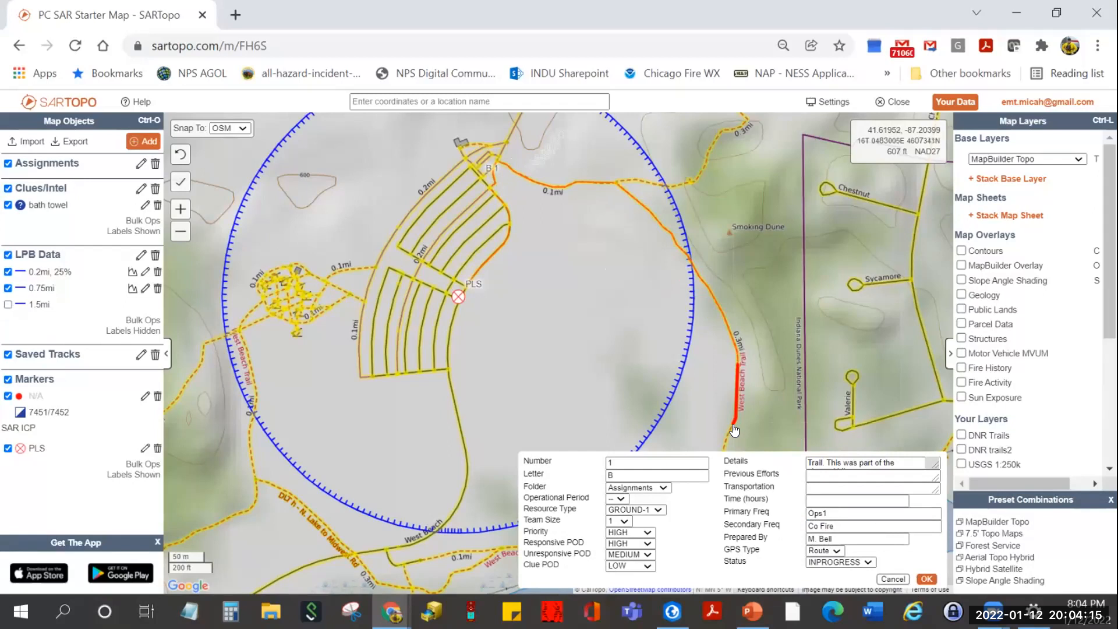
click(734, 431)
drag(735, 443, 732, 428)
key(Down)
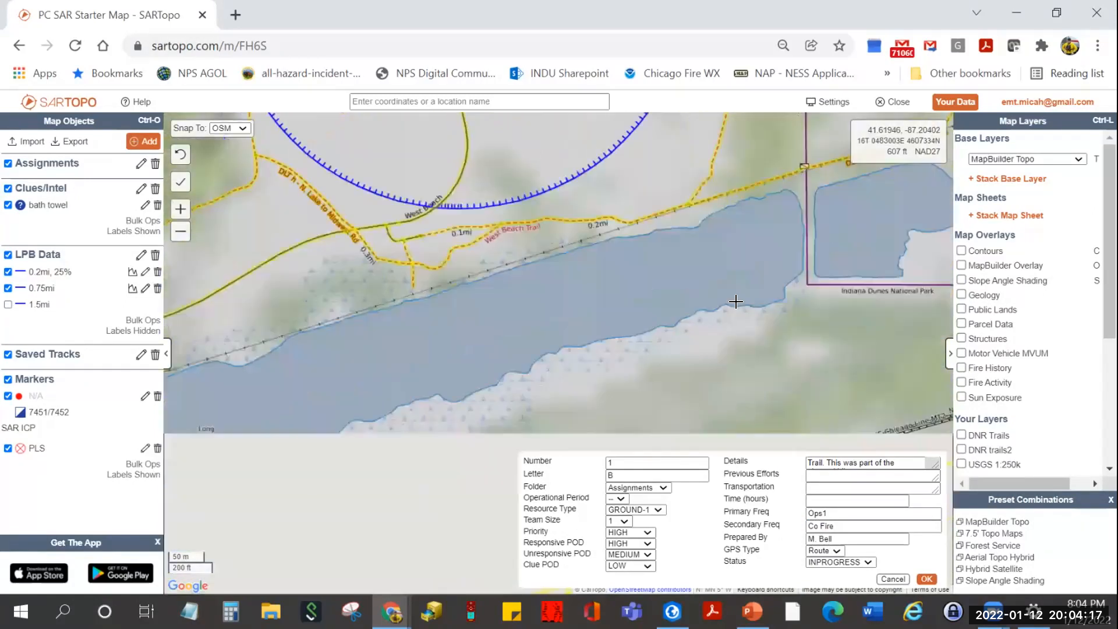
- Continue the route west to the road junction, then finish it at the PLS and save B 1
click(692, 204)
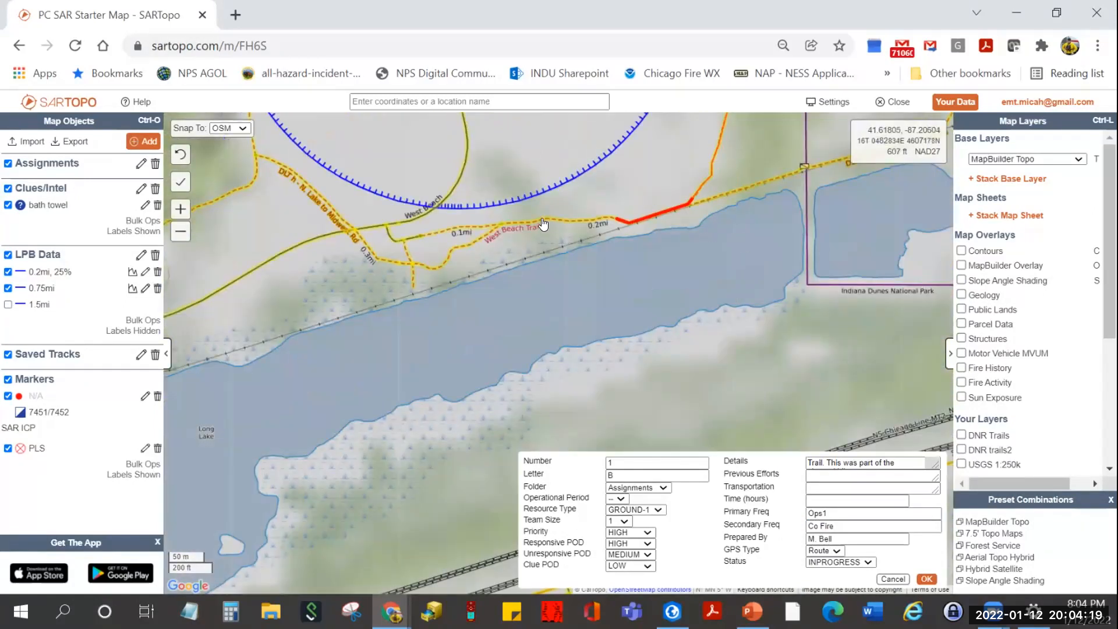
click(497, 224)
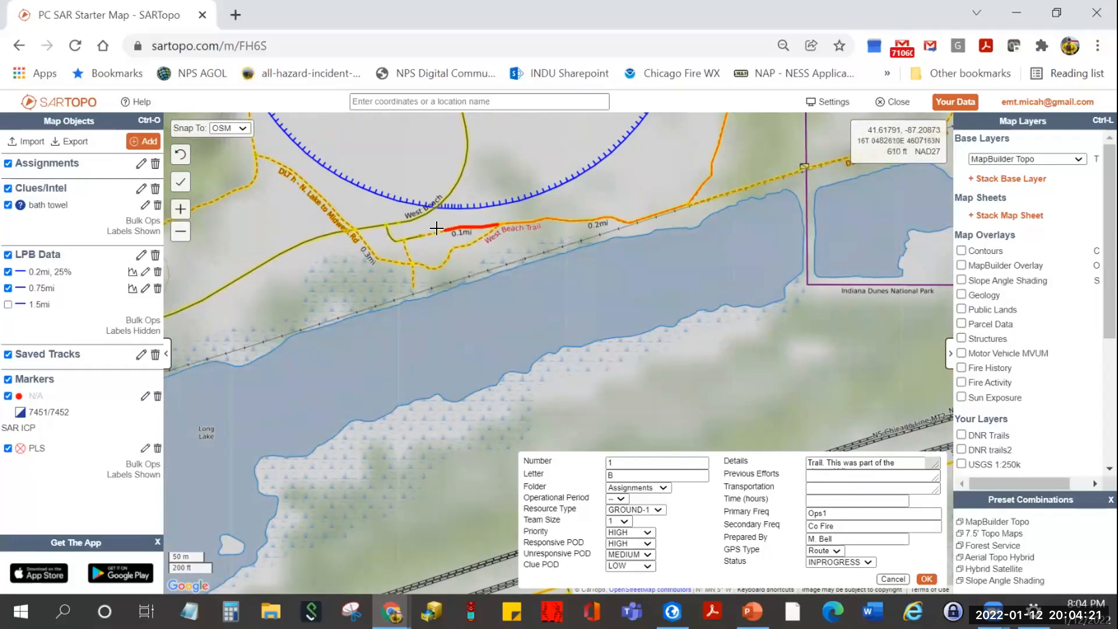
click(404, 240)
click(386, 233)
key(Right)
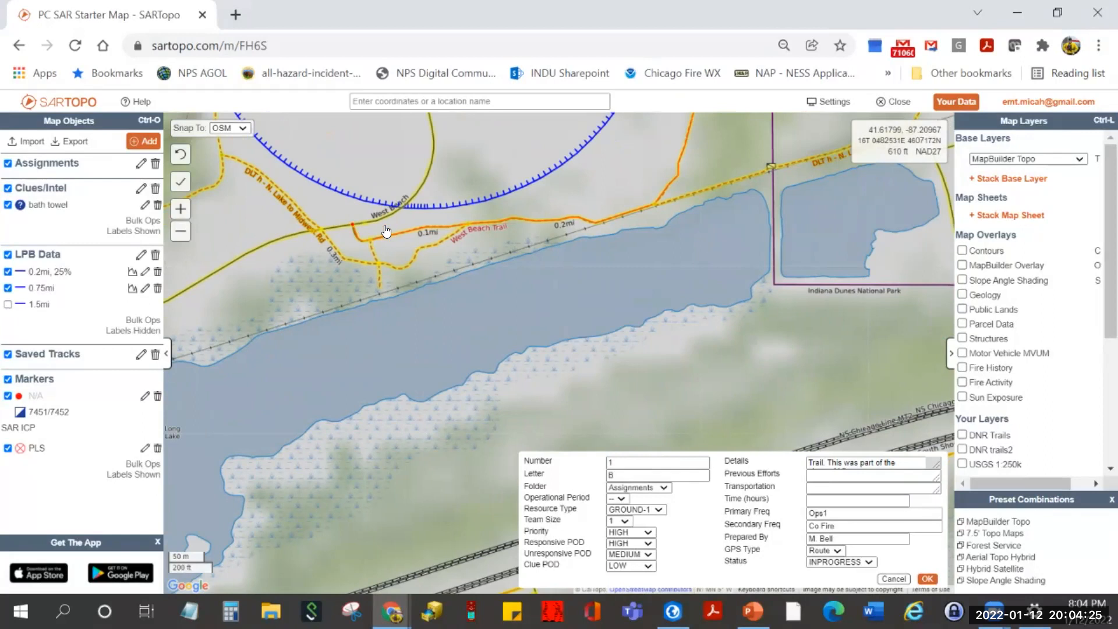
key(Right)
key(Up)
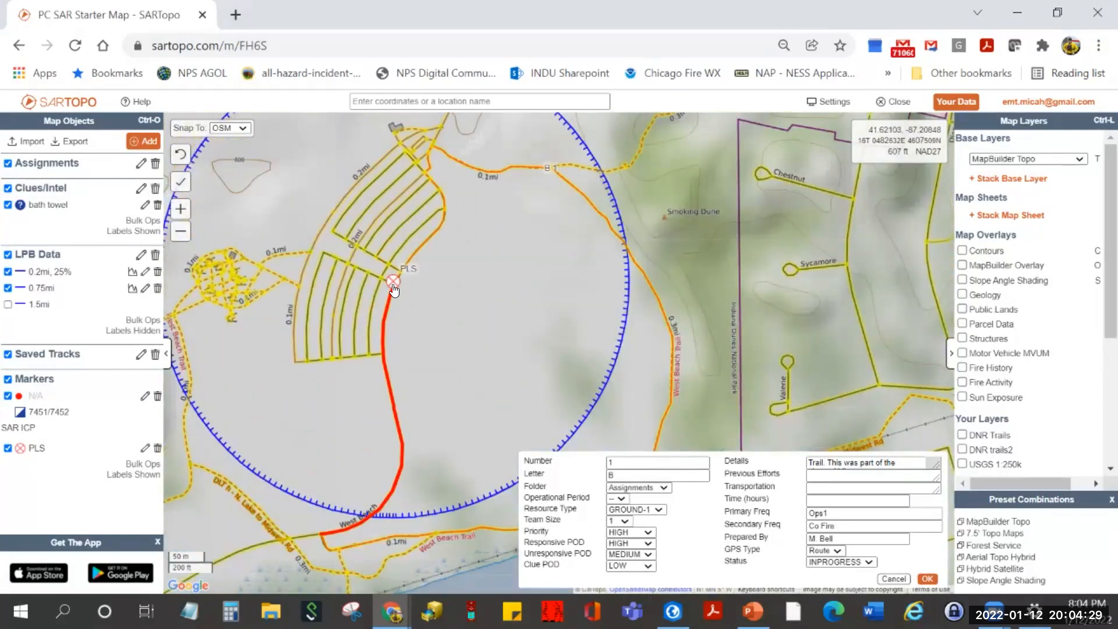
double_click(394, 286)
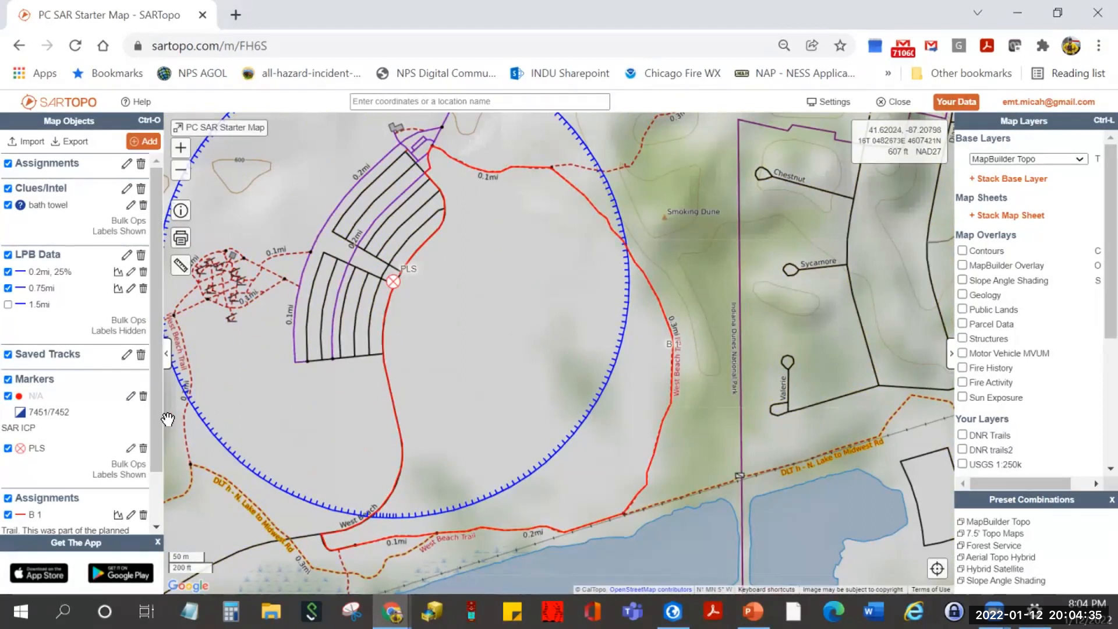
- Open the B 1 route's summary showing its 1.79 km (1.11 mi) length and trail description
scroll(155, 429, down, 1)
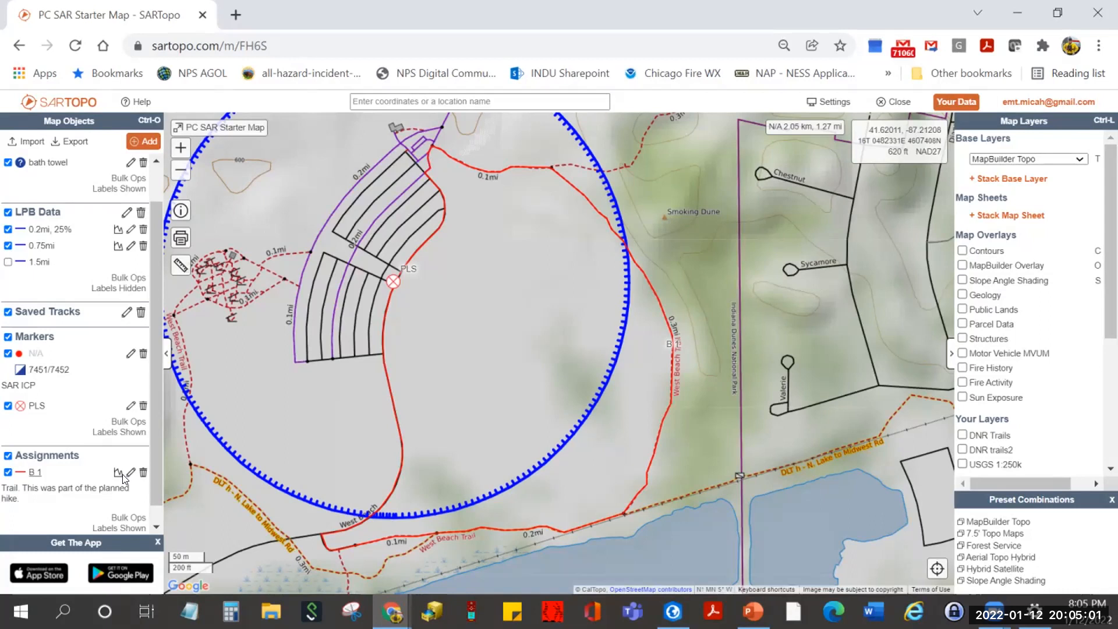
click(36, 472)
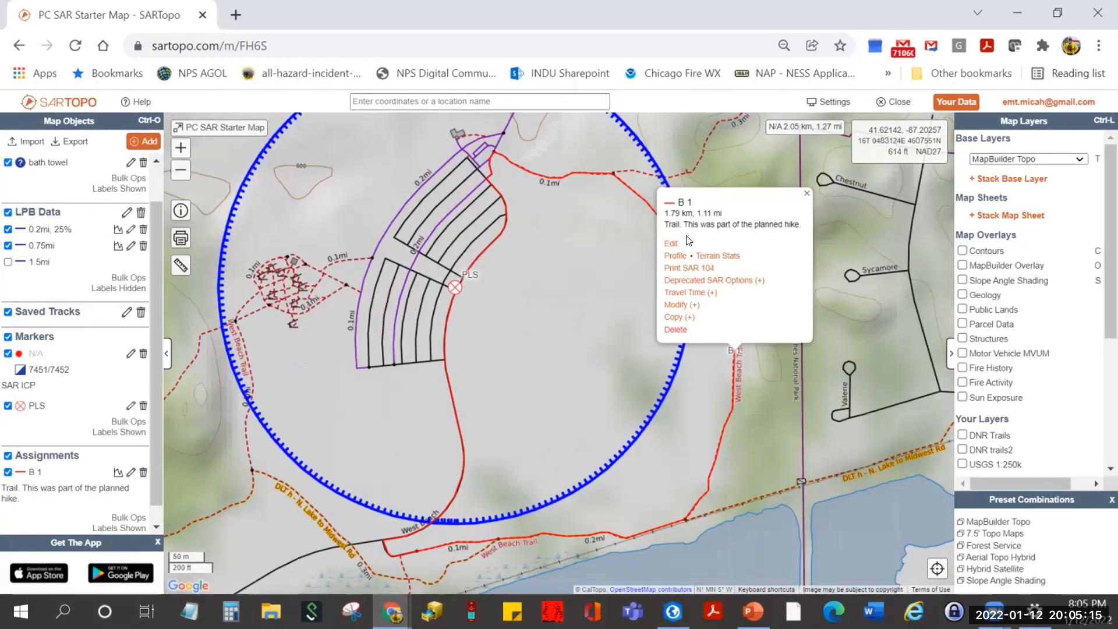
- View B 1's elevation profile, then generate its SAR 104 team assignment form
click(674, 256)
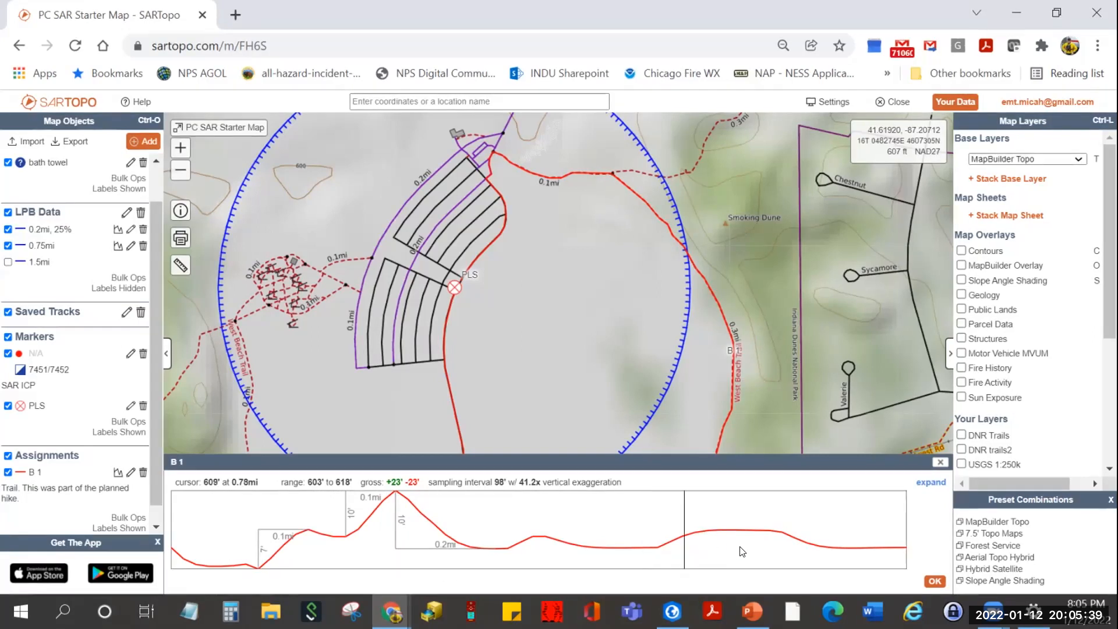
click(936, 580)
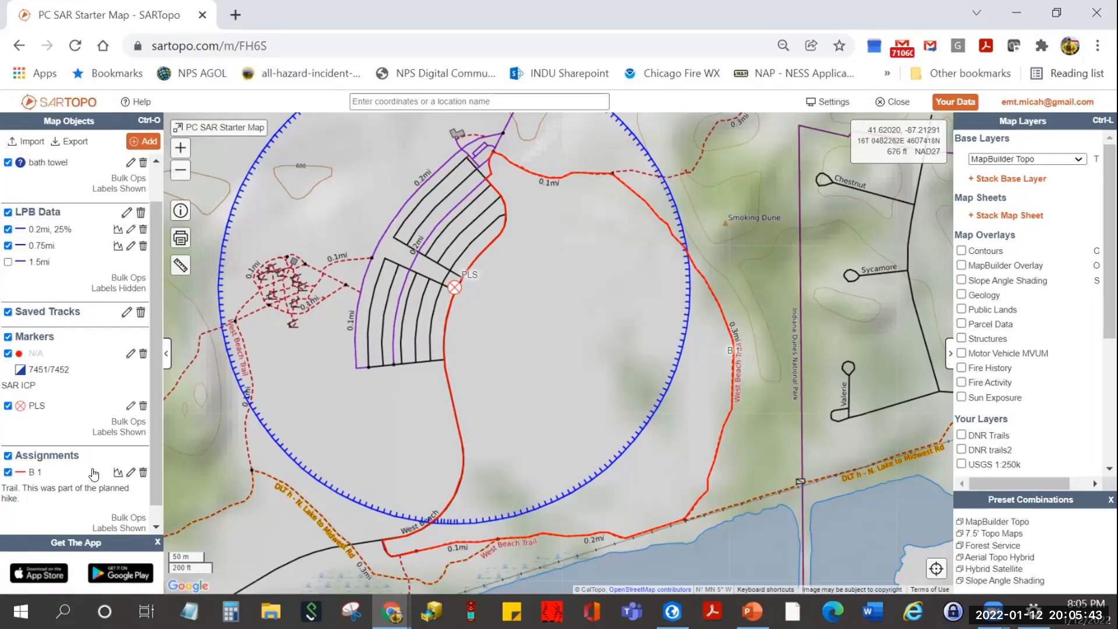
click(32, 473)
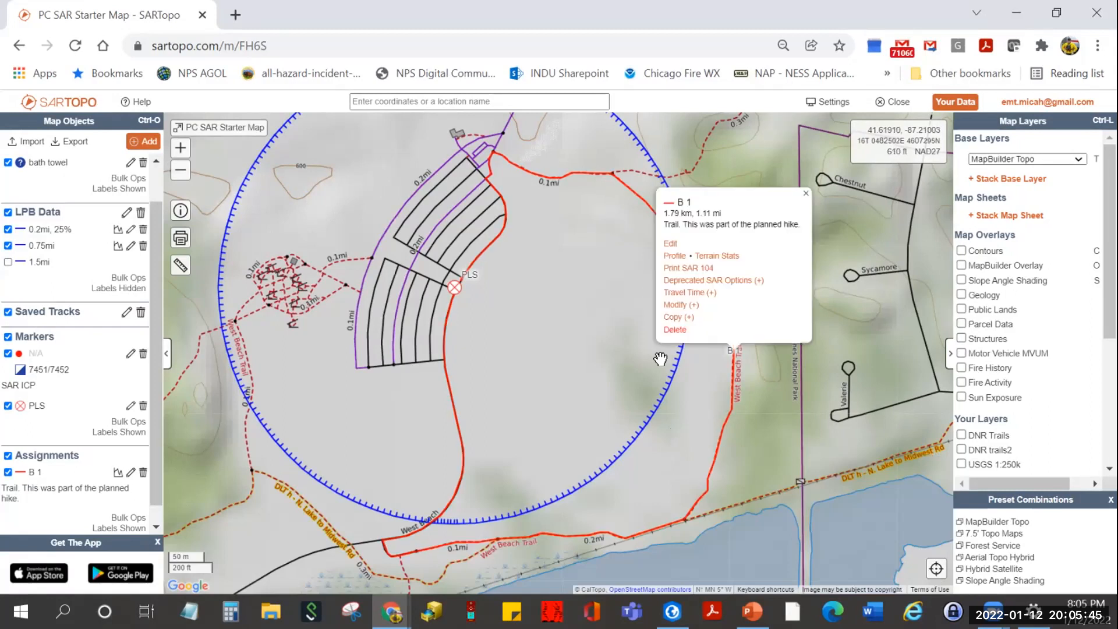
click(702, 269)
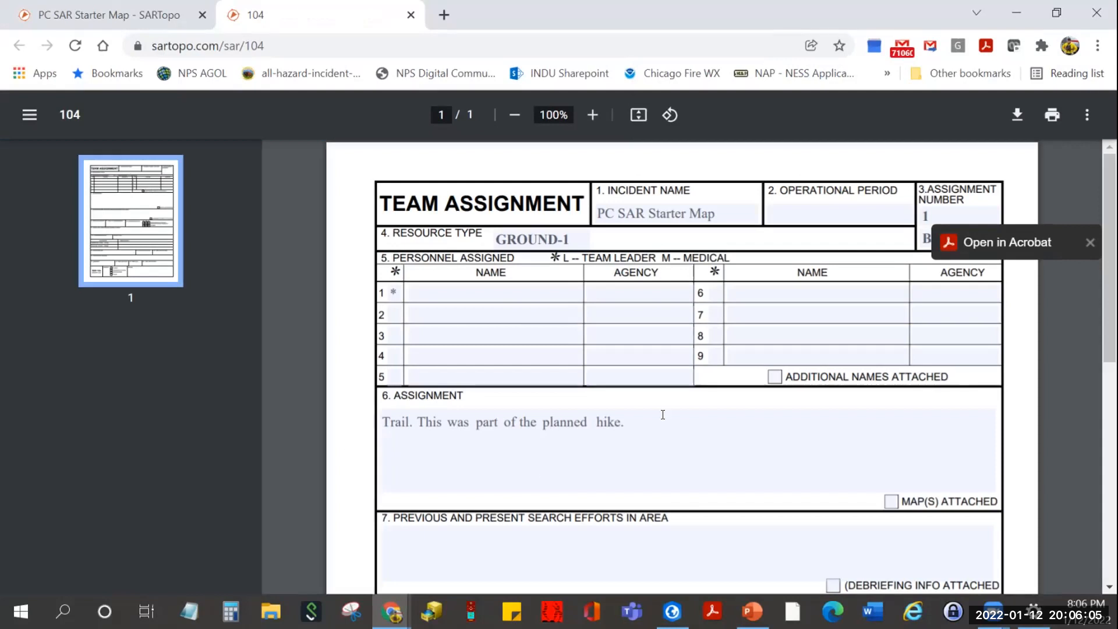
- Scroll through B 1's SAR 104 PDF, ticking the unresponsive POD box and clicking the drop-off instructions field
click(1016, 243)
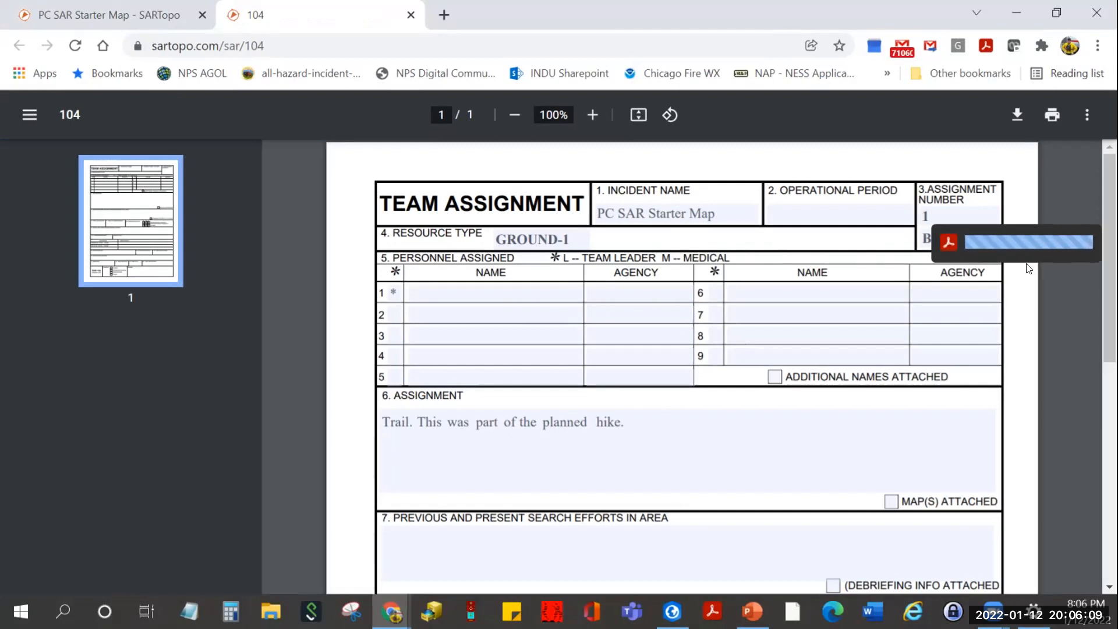
click(1086, 243)
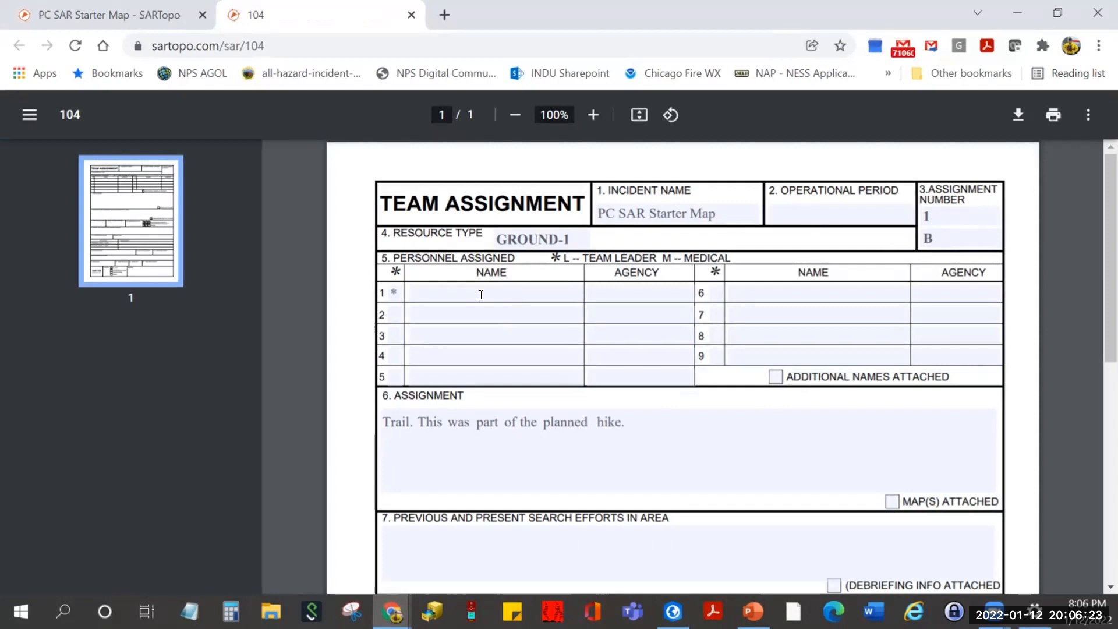
scroll(481, 294, down, 1)
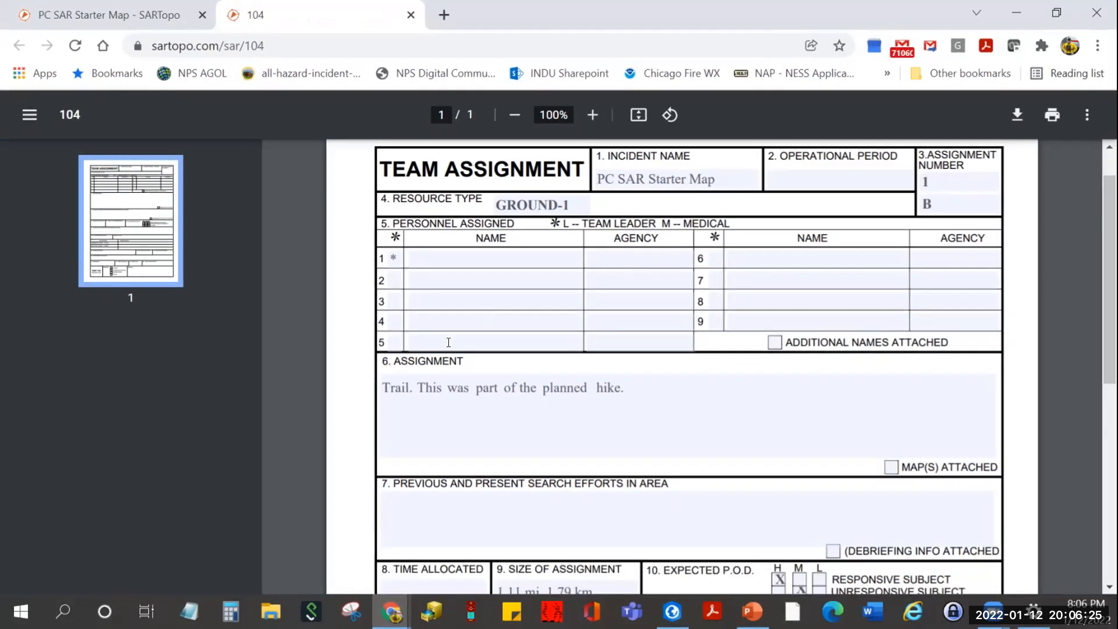
scroll(405, 339, down, 1)
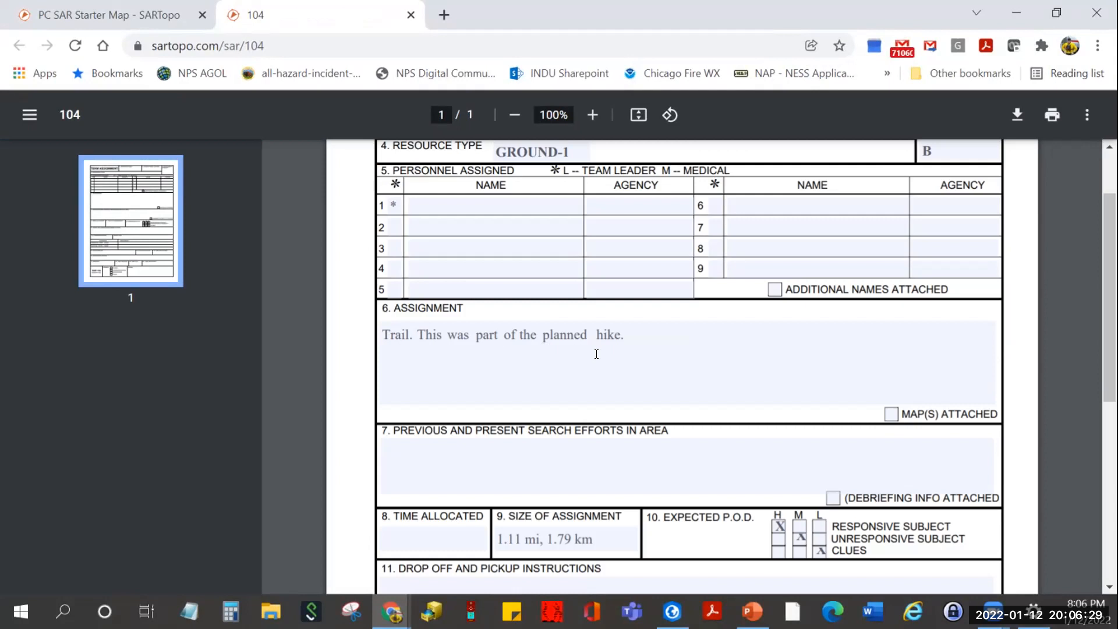
scroll(602, 372, down, 3)
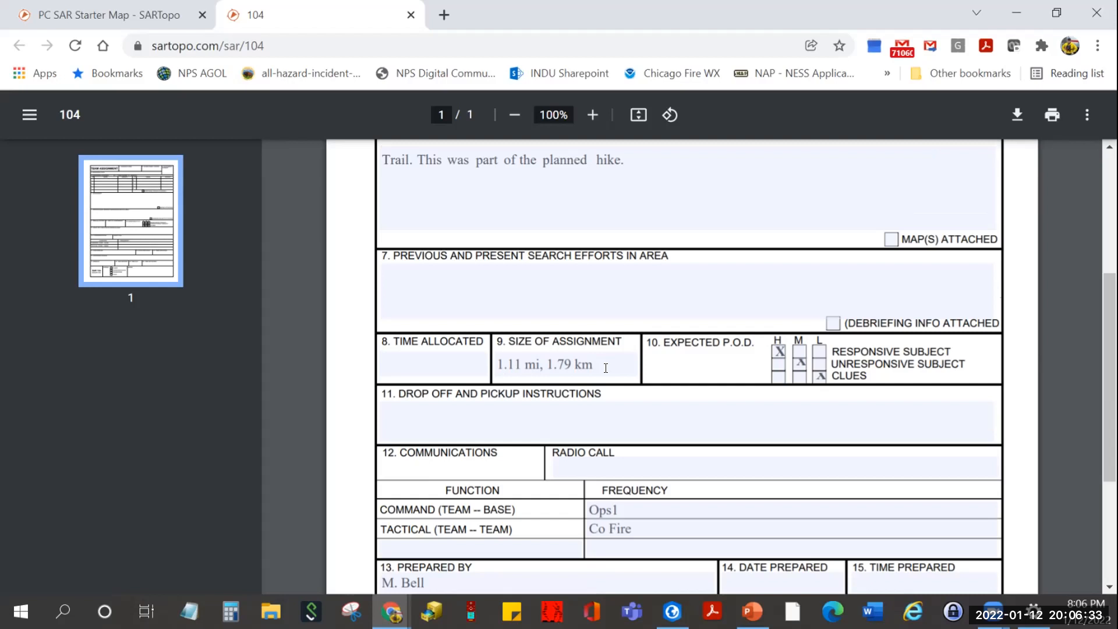
click(801, 361)
scroll(540, 390, down, 3)
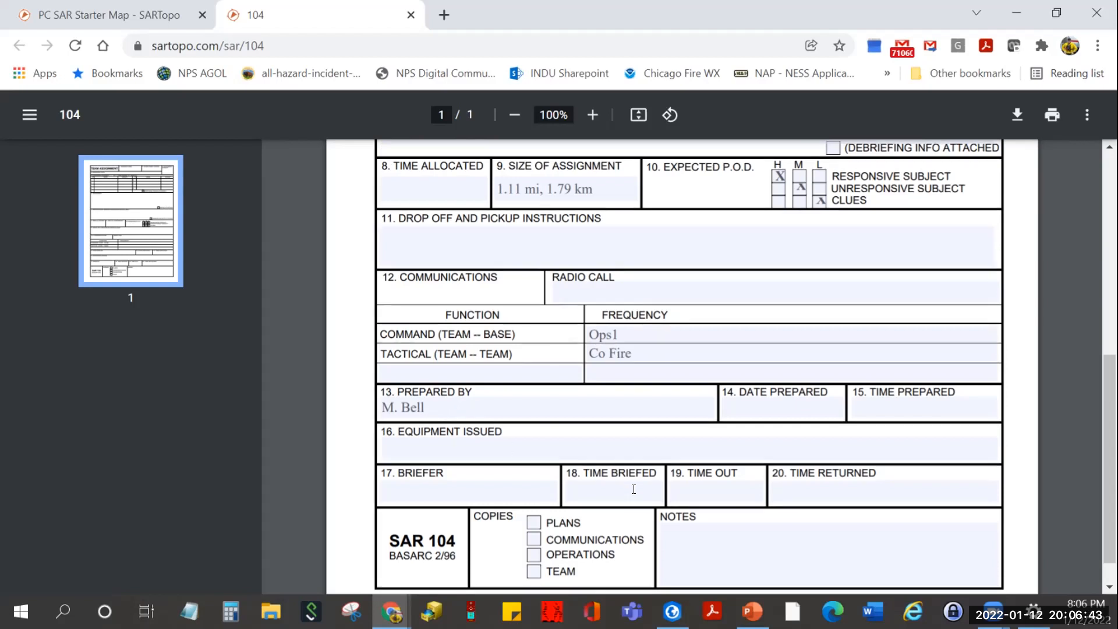
scroll(634, 489, down, 1)
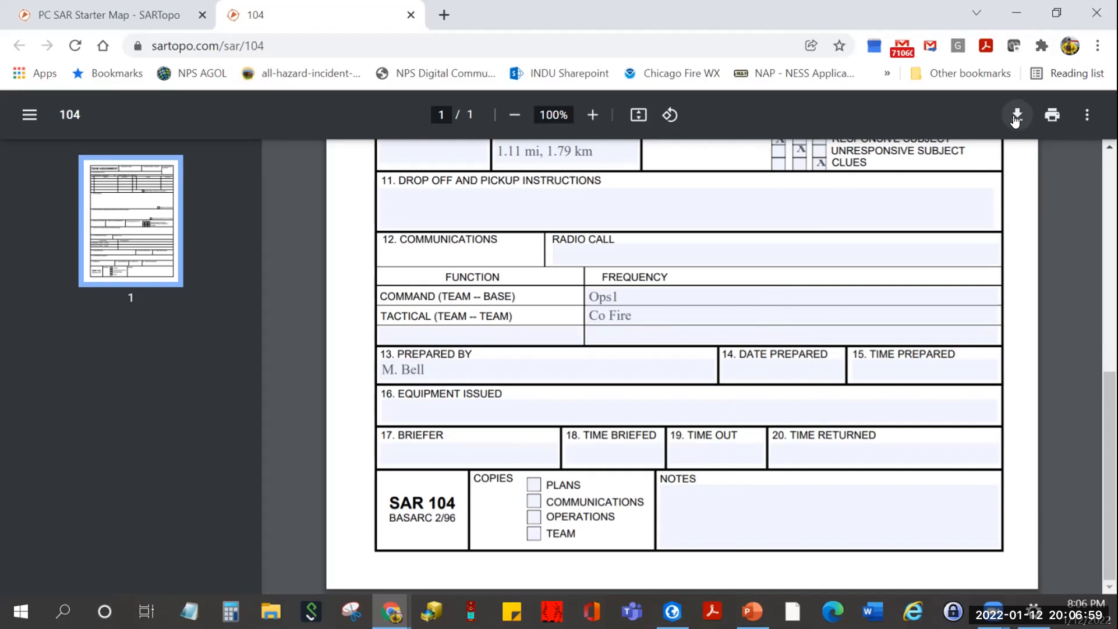
click(897, 198)
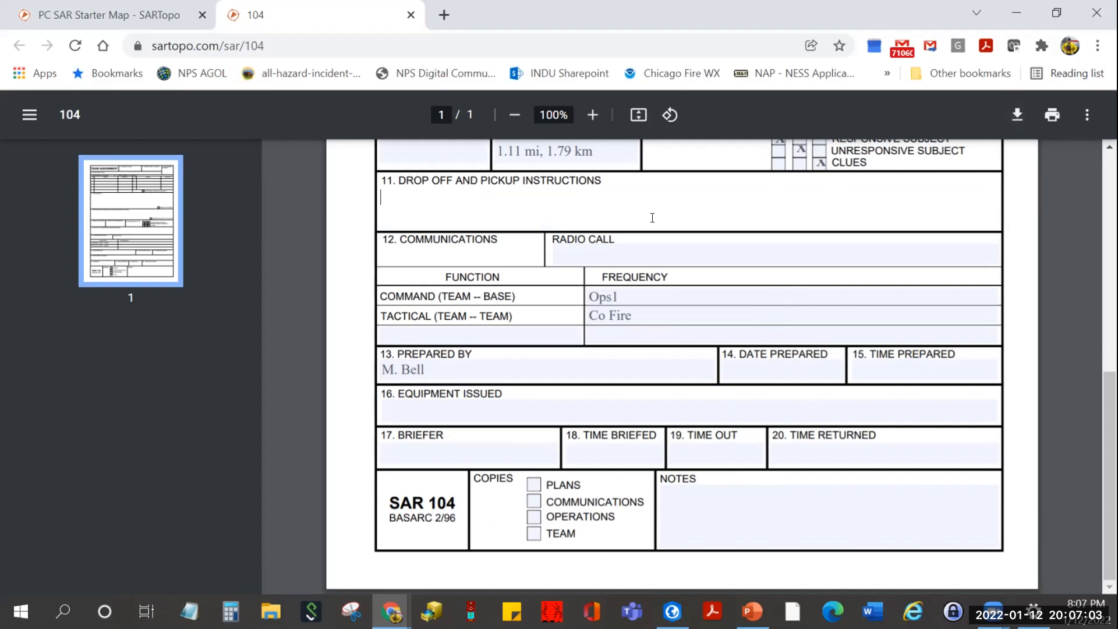
- Download the SAR 104 form and save it as 104.pdf on the Desktop
right_click(1016, 120)
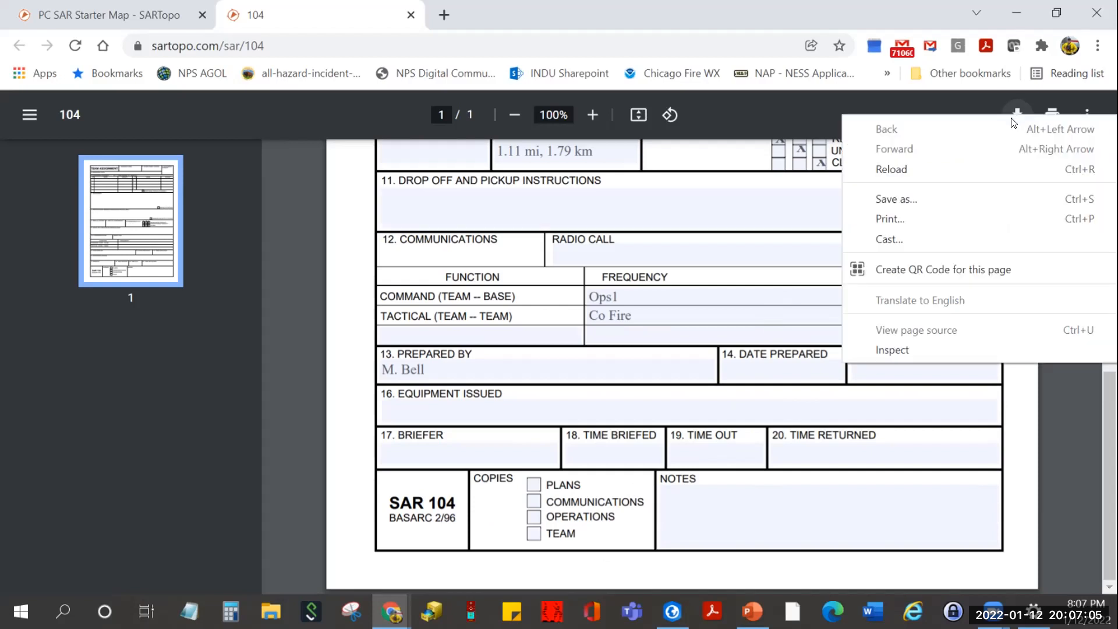
click(998, 106)
click(1018, 114)
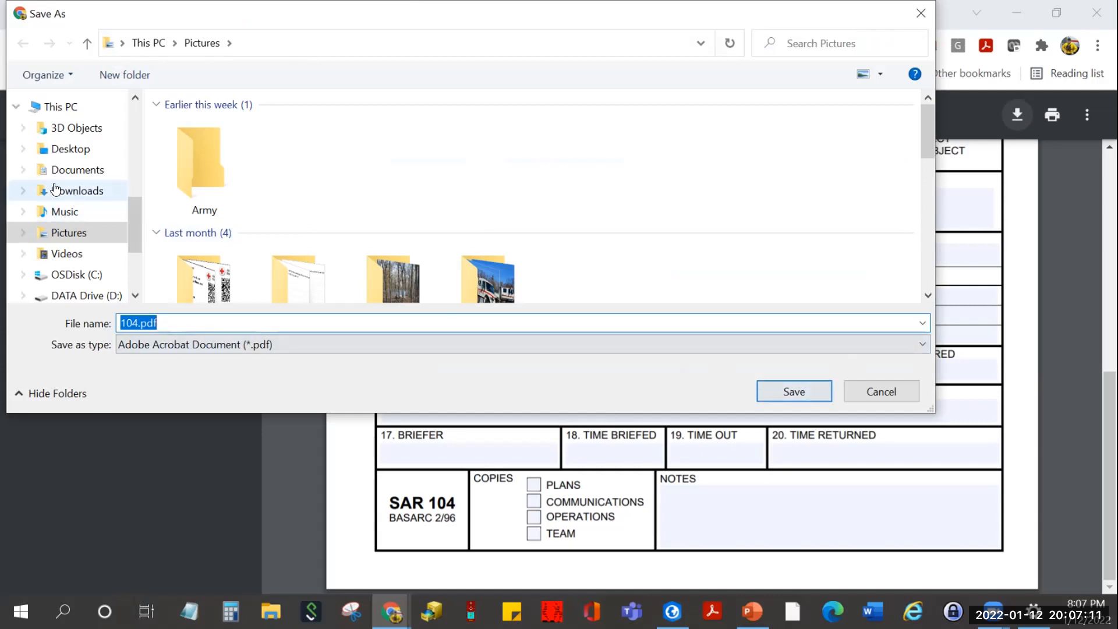
click(76, 150)
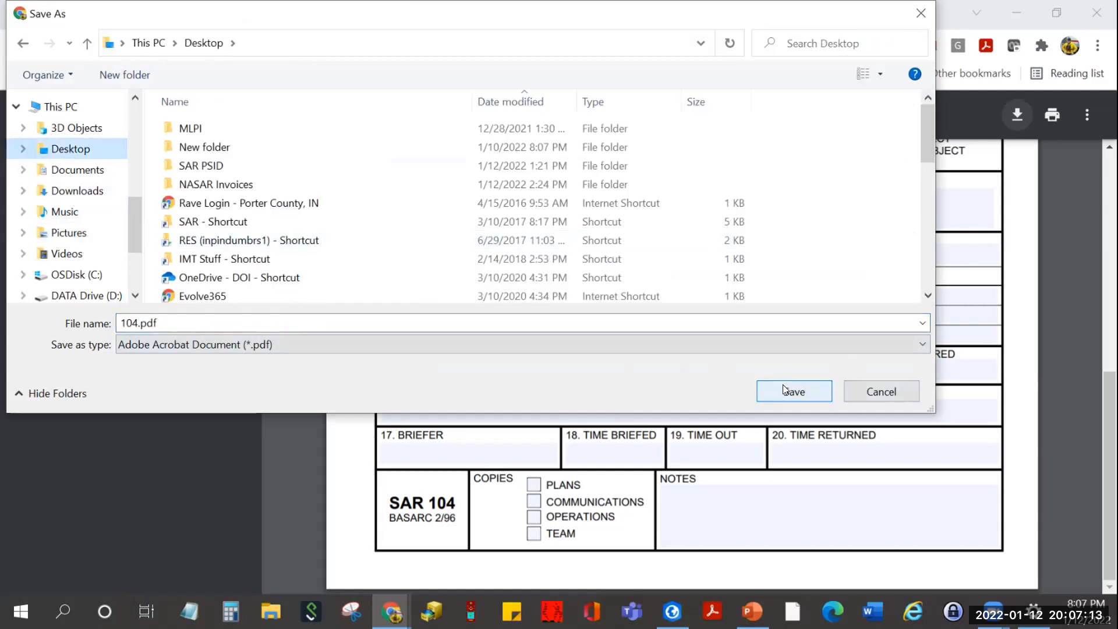
click(783, 384)
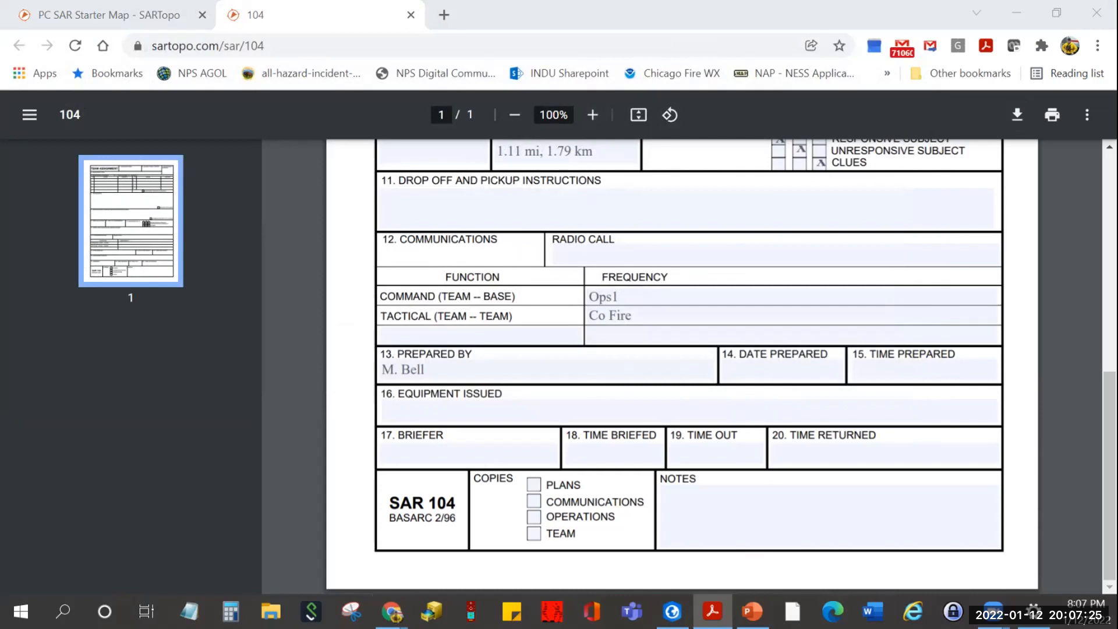
- Inspect the saved 104.pdf team assignment form in Acrobat, then minimize Acrobat
drag(528, 276, 615, 7)
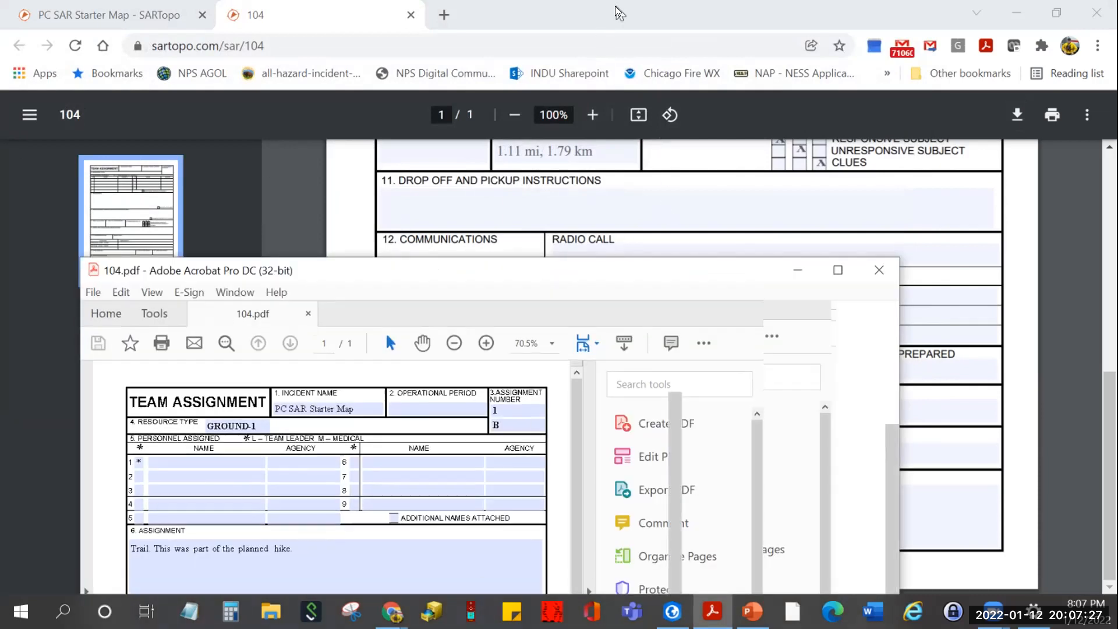
click(384, 236)
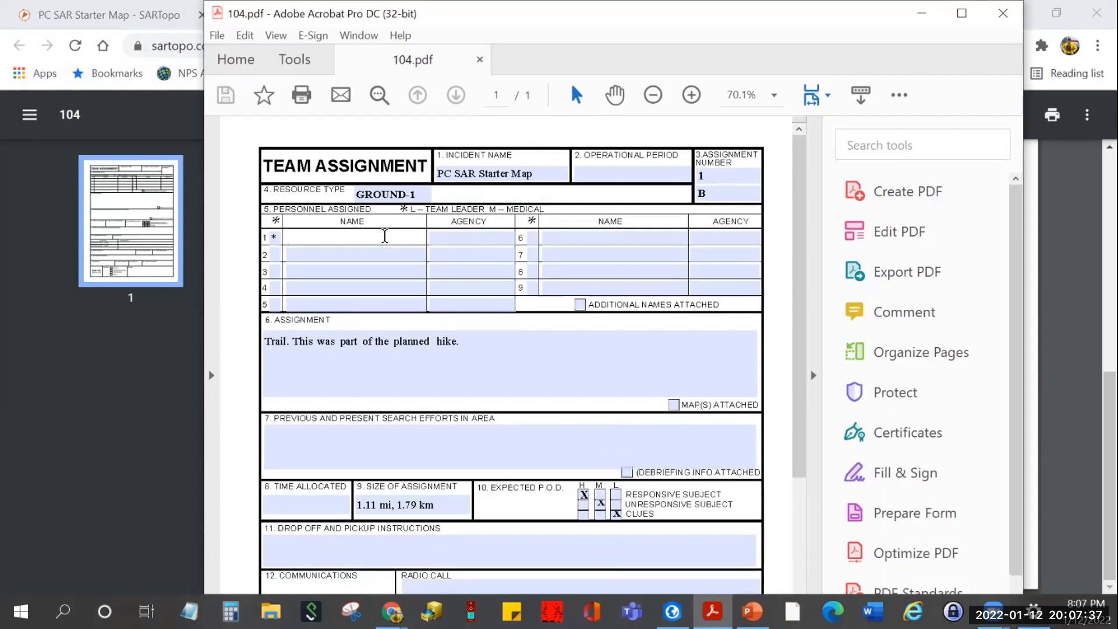
click(926, 13)
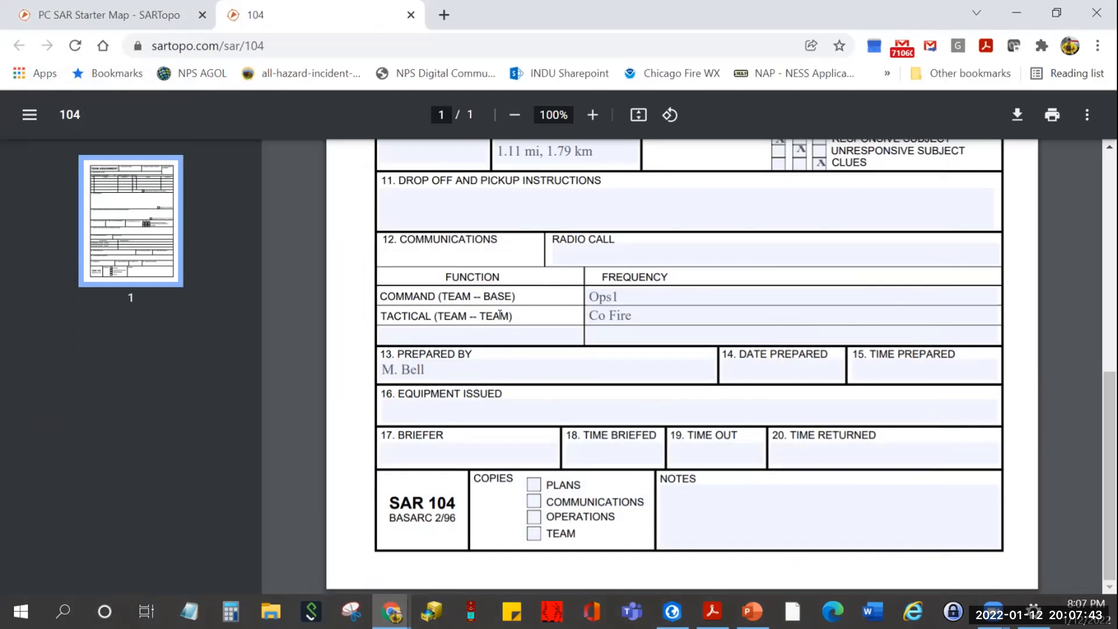
- Return to the SARTopo map, preview Print Map formats keeping Geospatial PDF, and close the print tab
click(128, 14)
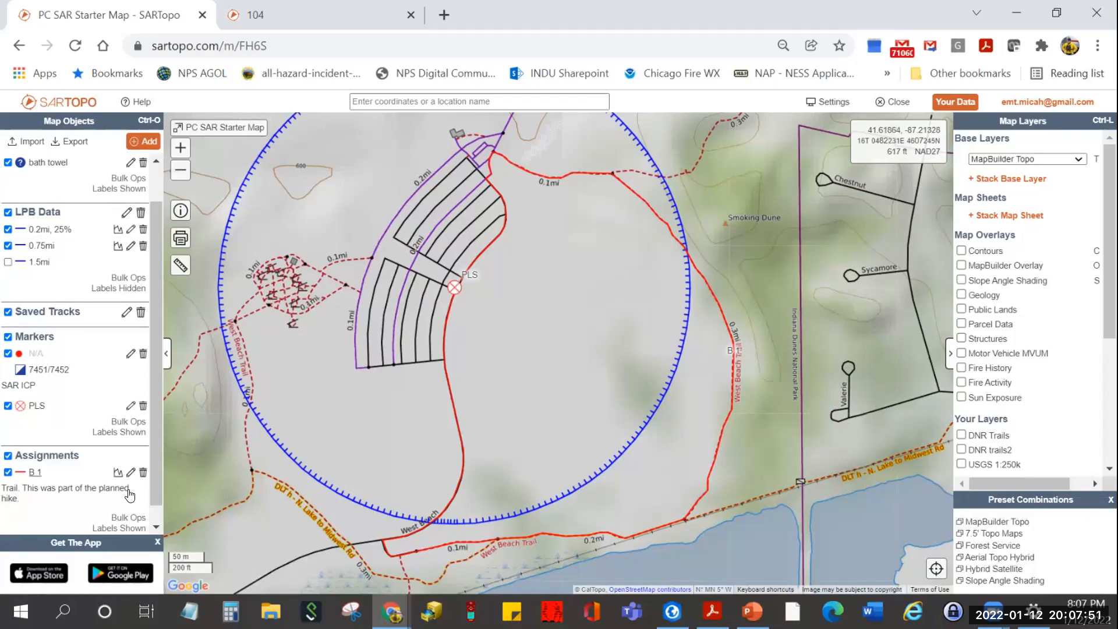
click(181, 238)
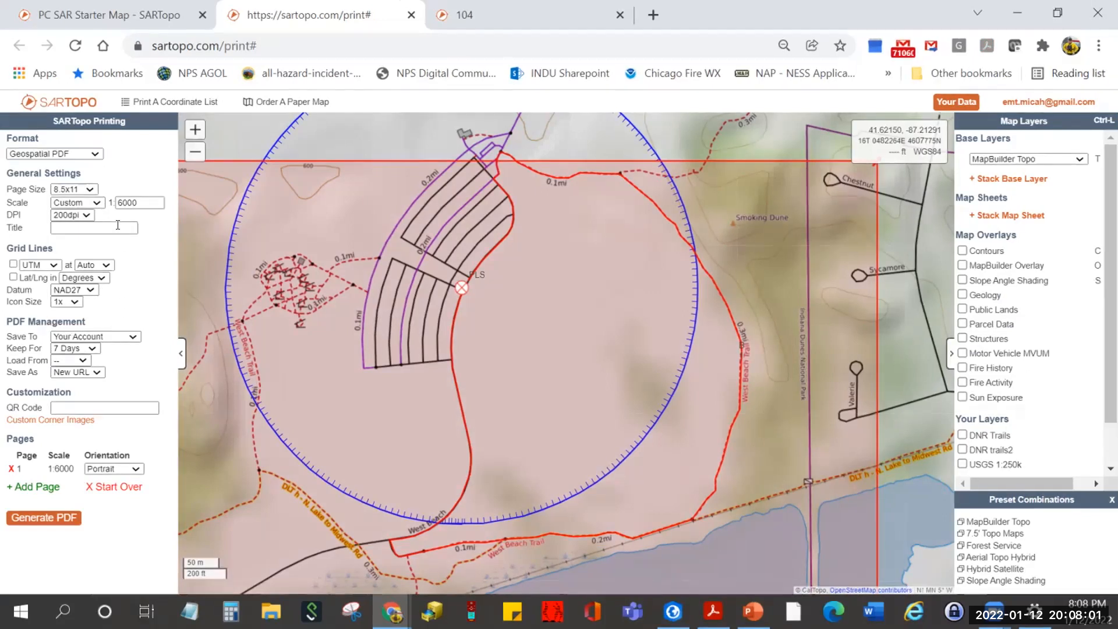
click(93, 153)
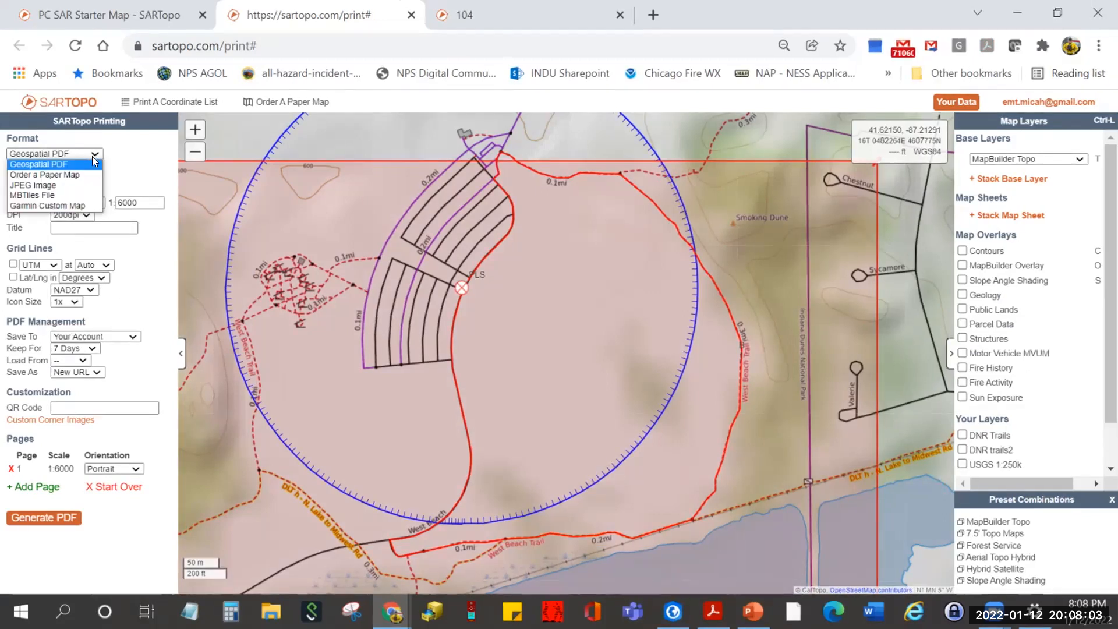
click(134, 158)
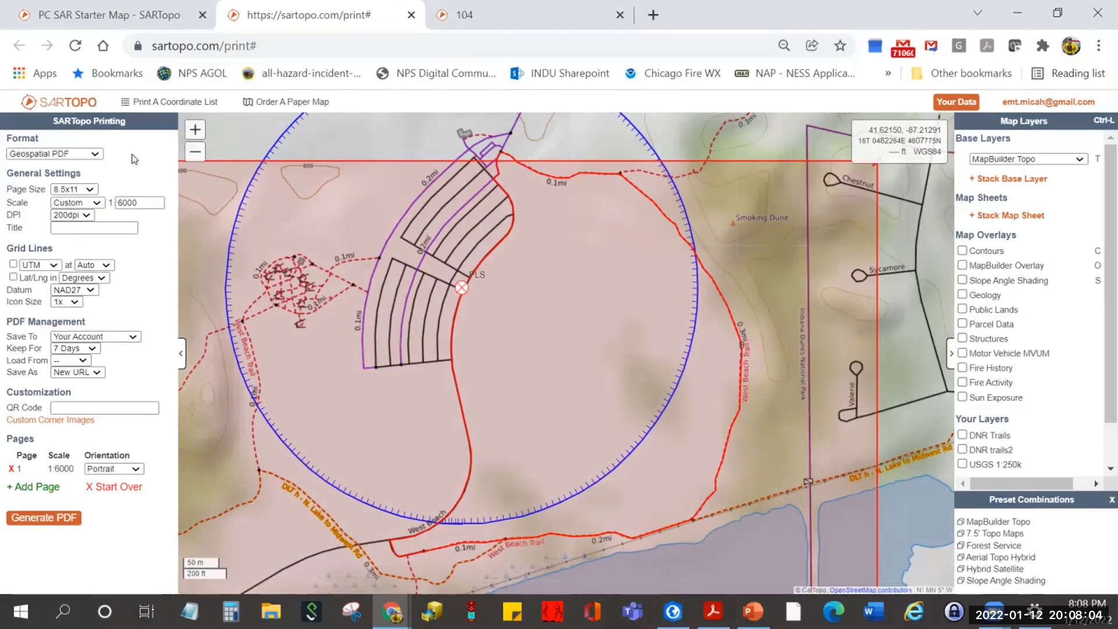
click(412, 14)
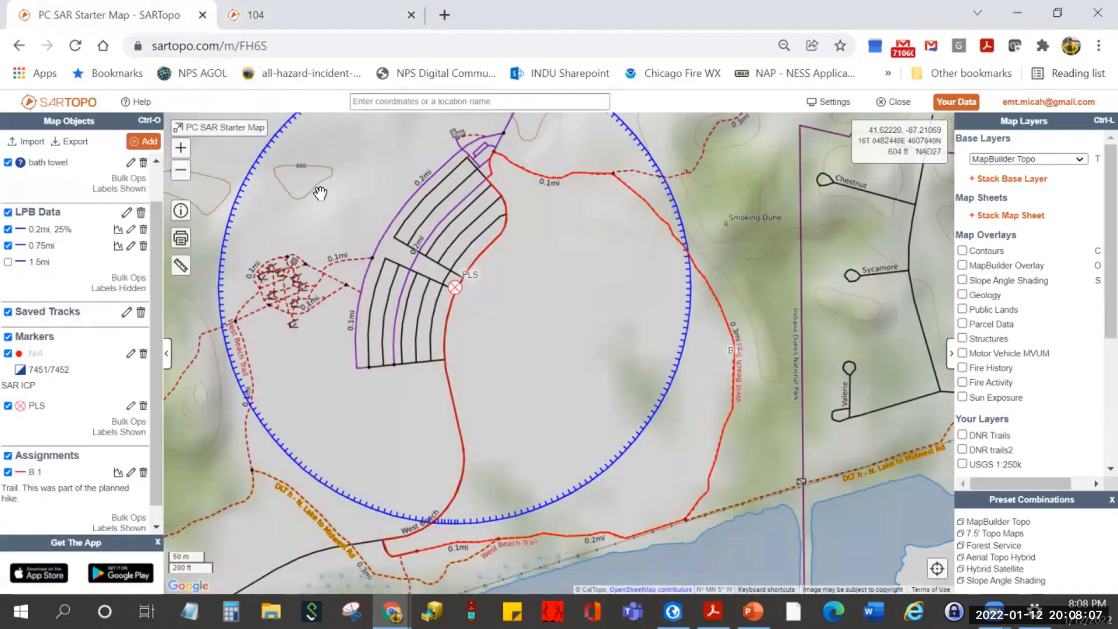
- Generate a printable PDF map of assignment B 1 from its Deprecated SAR Options
click(447, 384)
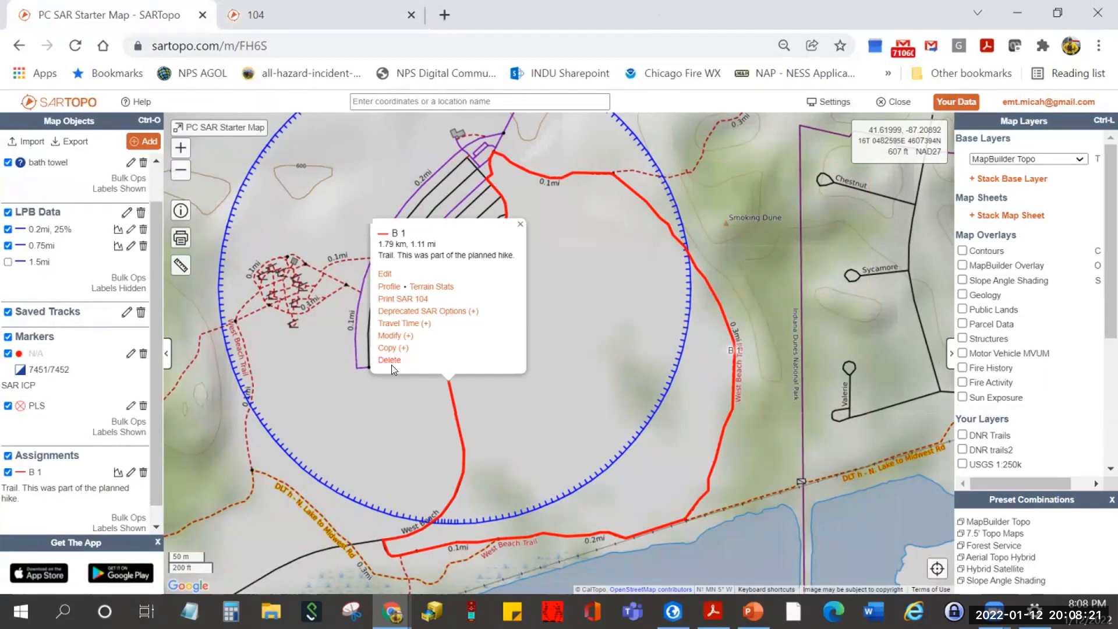
click(463, 312)
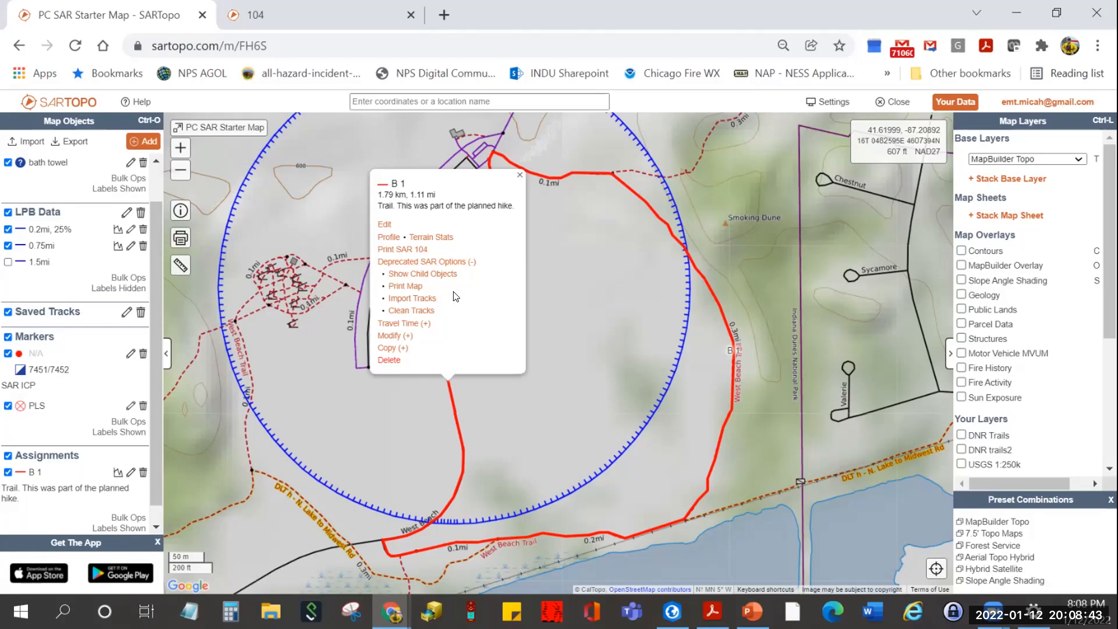
click(417, 287)
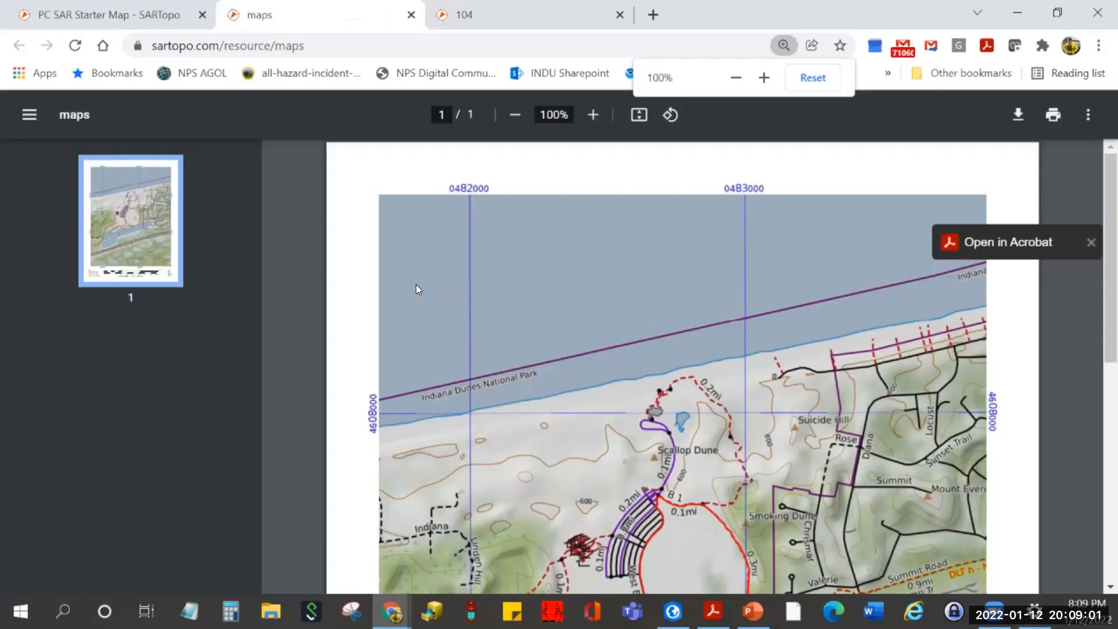
- Scroll through the B 1 map PDF, then return to the PC SAR Starter Map tab
scroll(417, 287, down, 5)
scroll(420, 307, down, 2)
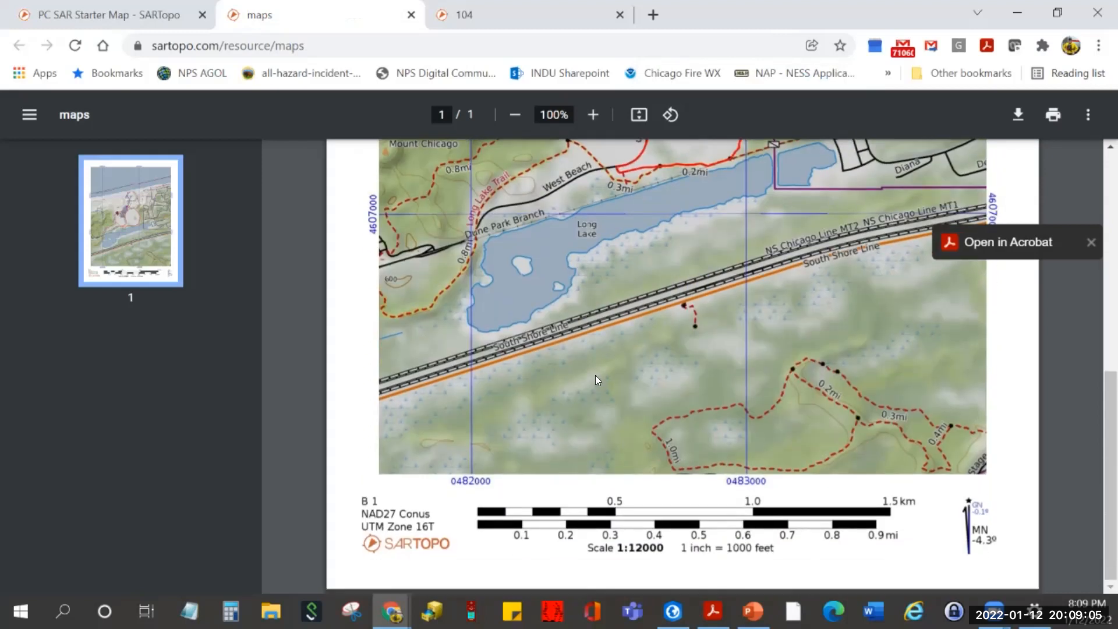
scroll(595, 377, up, 4)
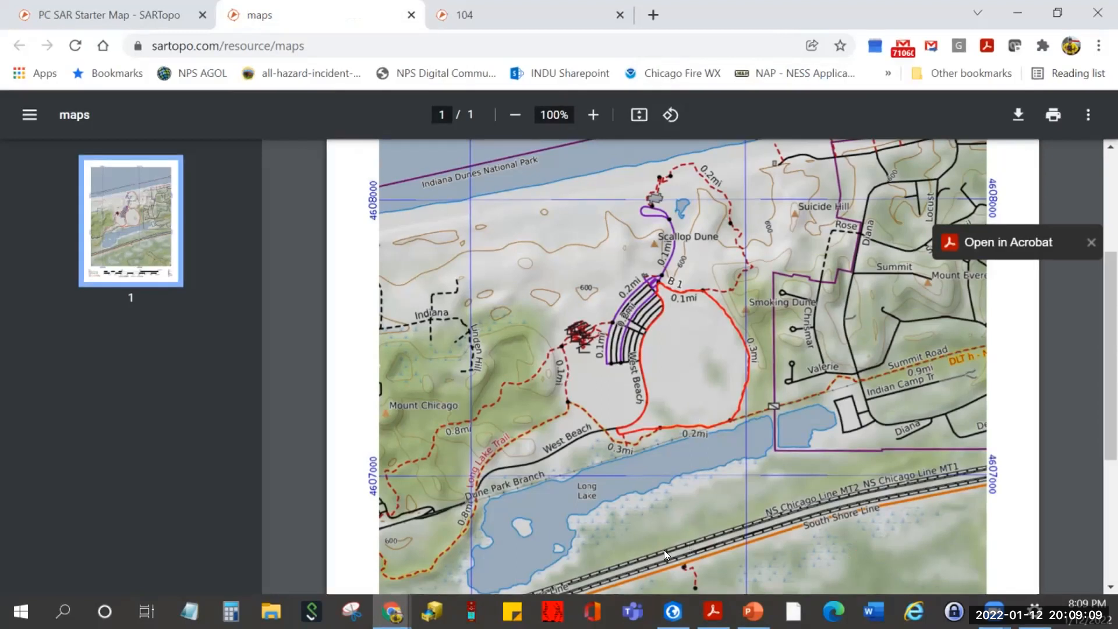
scroll(668, 553, down, 5)
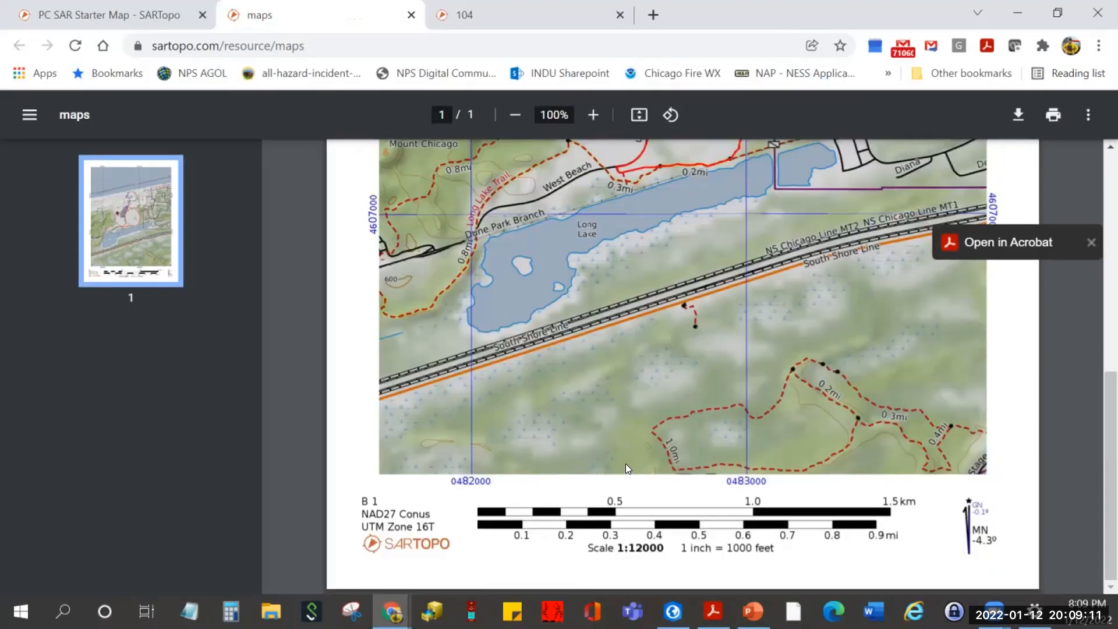
scroll(625, 464, up, 1)
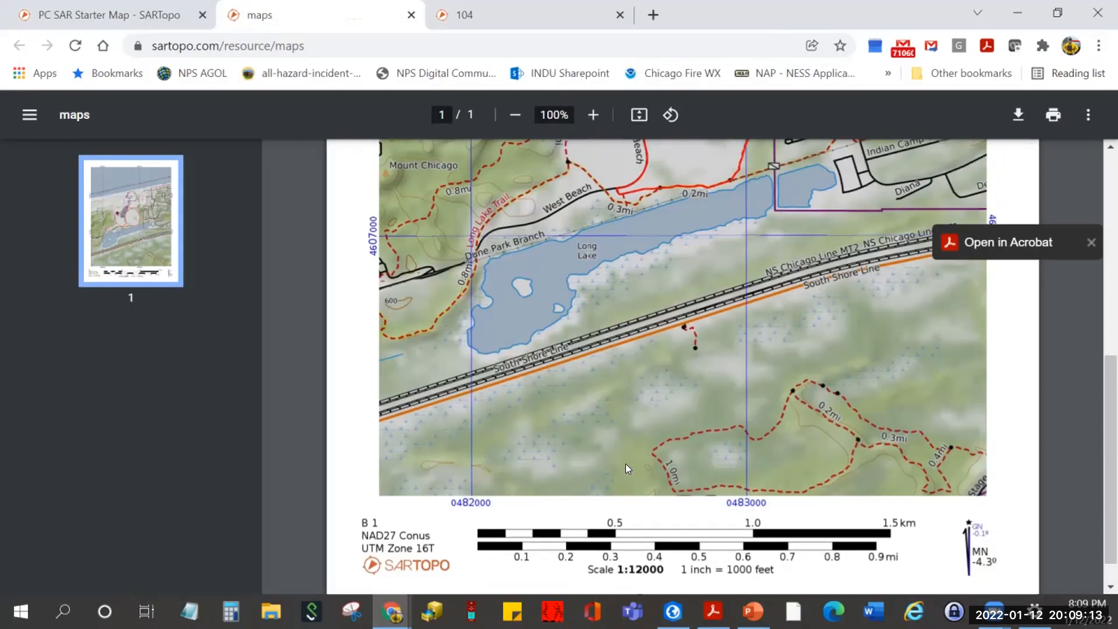
scroll(625, 466, up, 3)
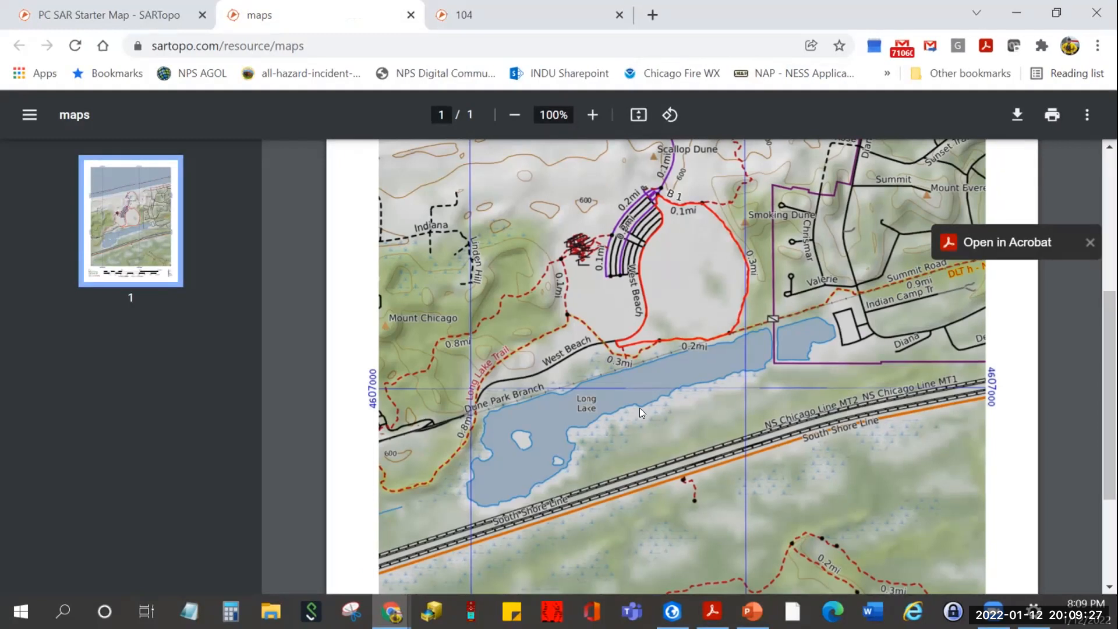
click(147, 14)
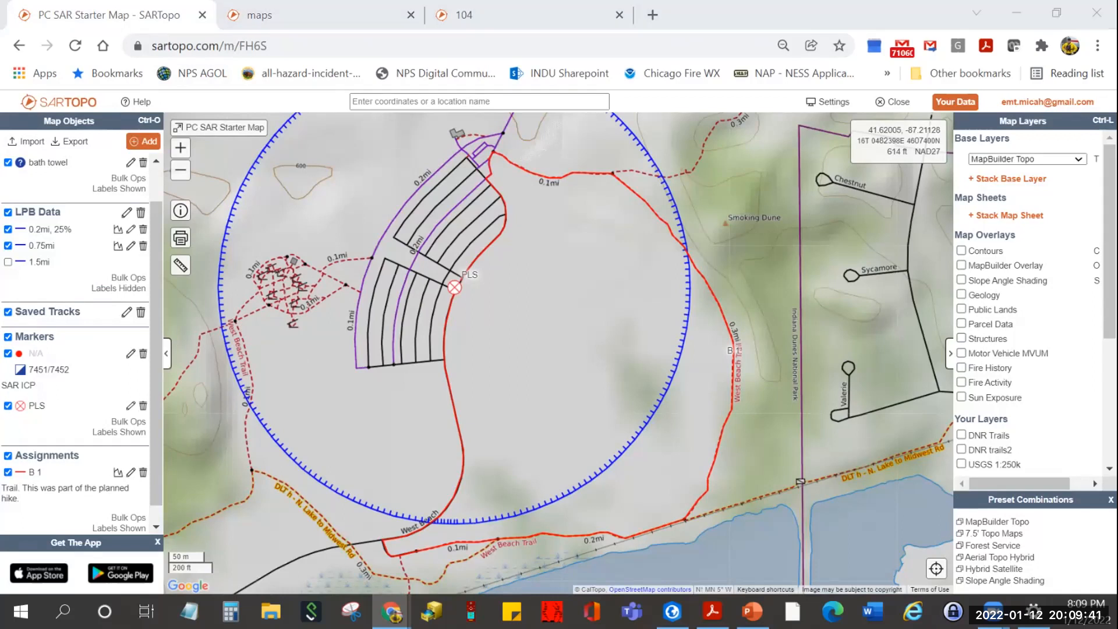
- Zoom out and pan to the shoreline north of the PLS, then bring up the Add menu
key(alt+Tab)
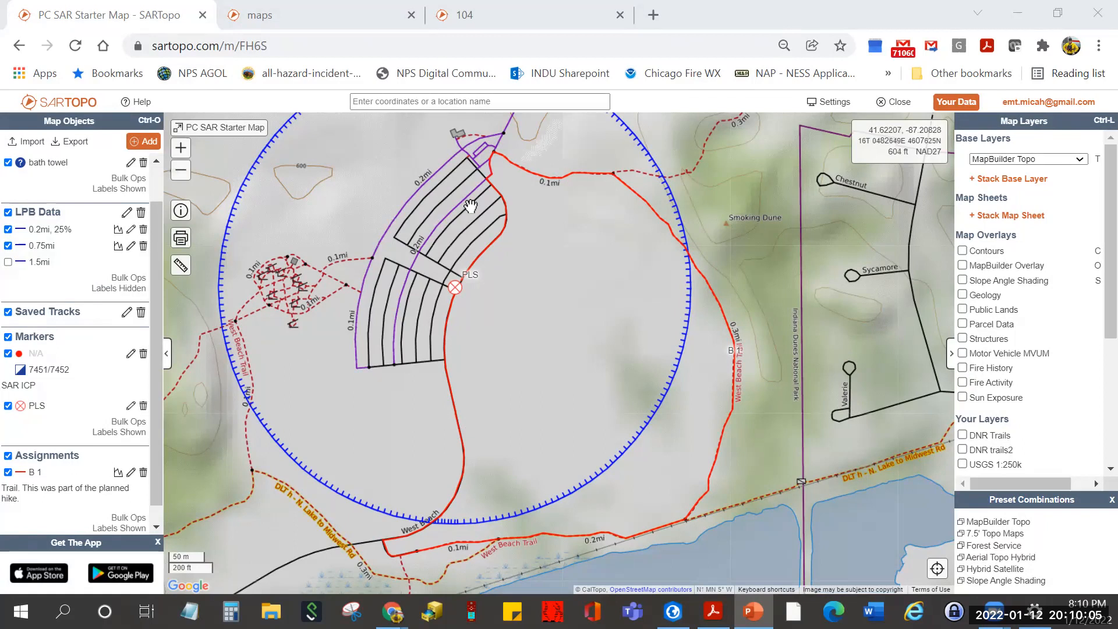
scroll(311, 413, down, 1)
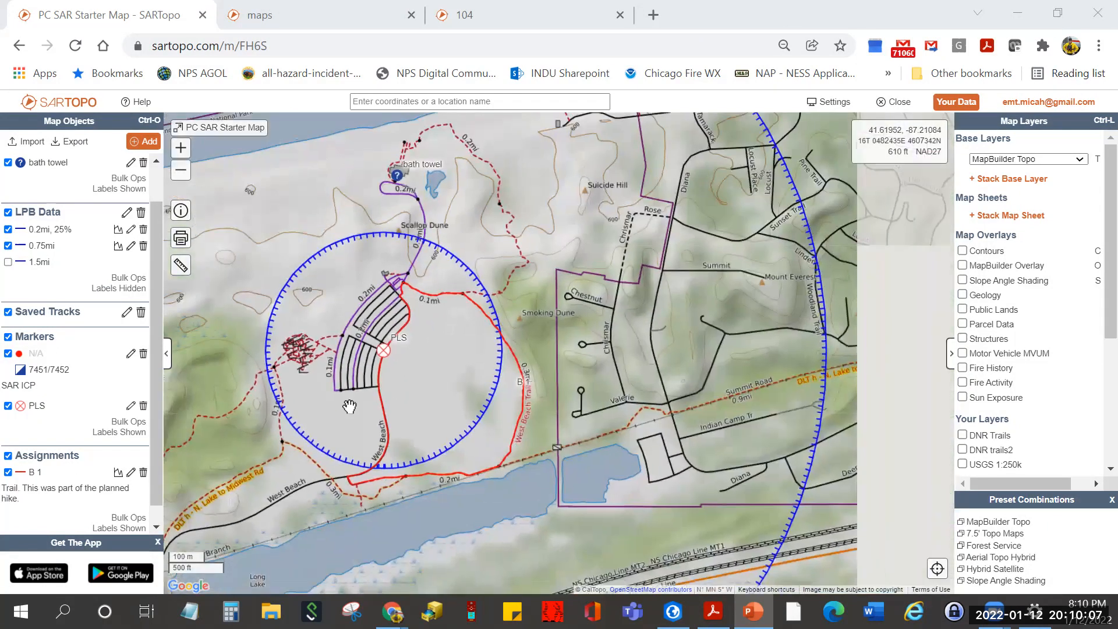
drag(473, 265, 517, 371)
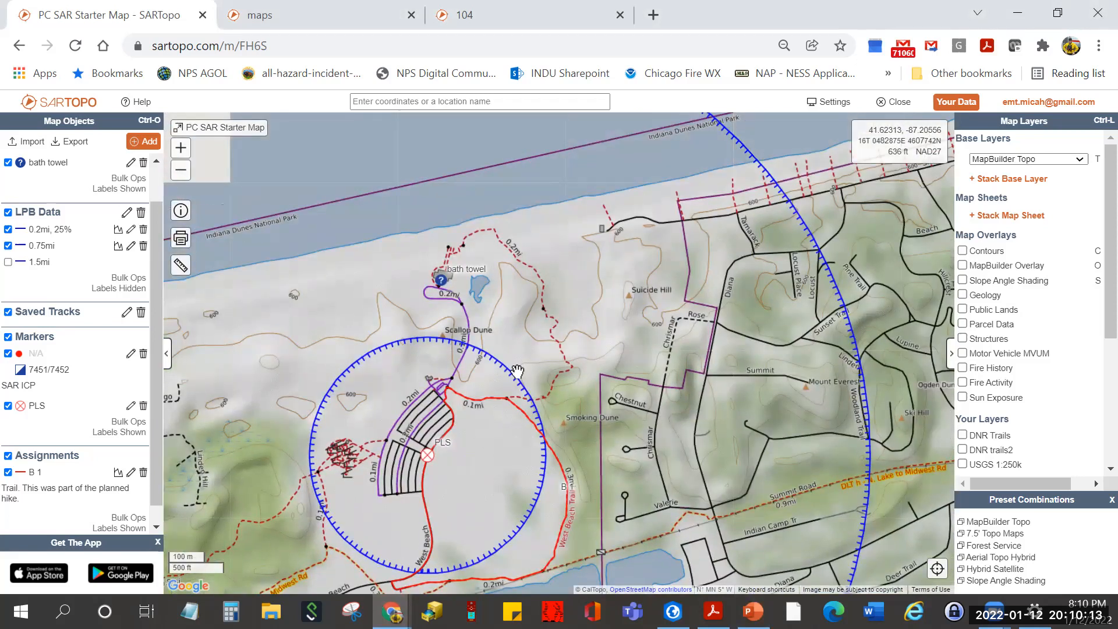
click(148, 141)
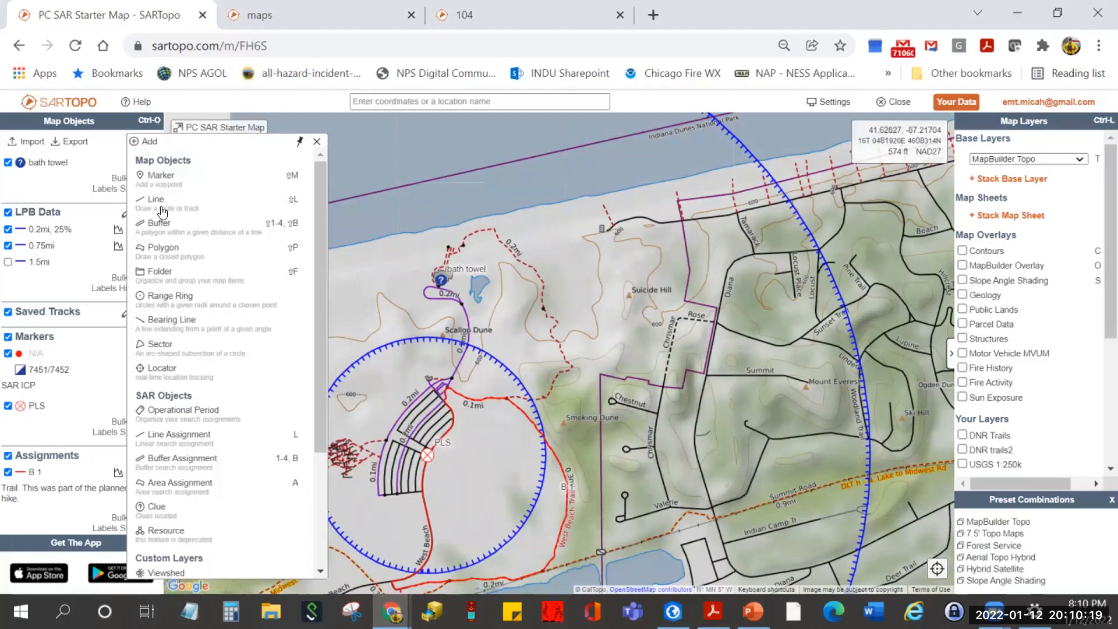
- Start area assignment B 2: GROUND-2, team of 4, medium priority and responsive POD, high clue POD
click(164, 485)
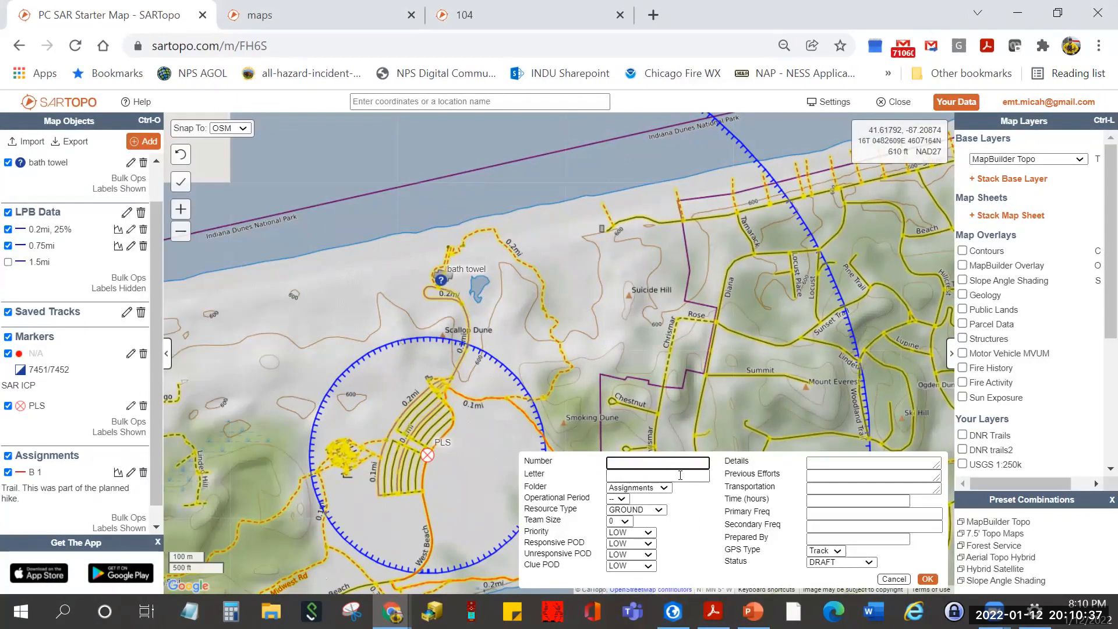
text(2)
click(658, 475)
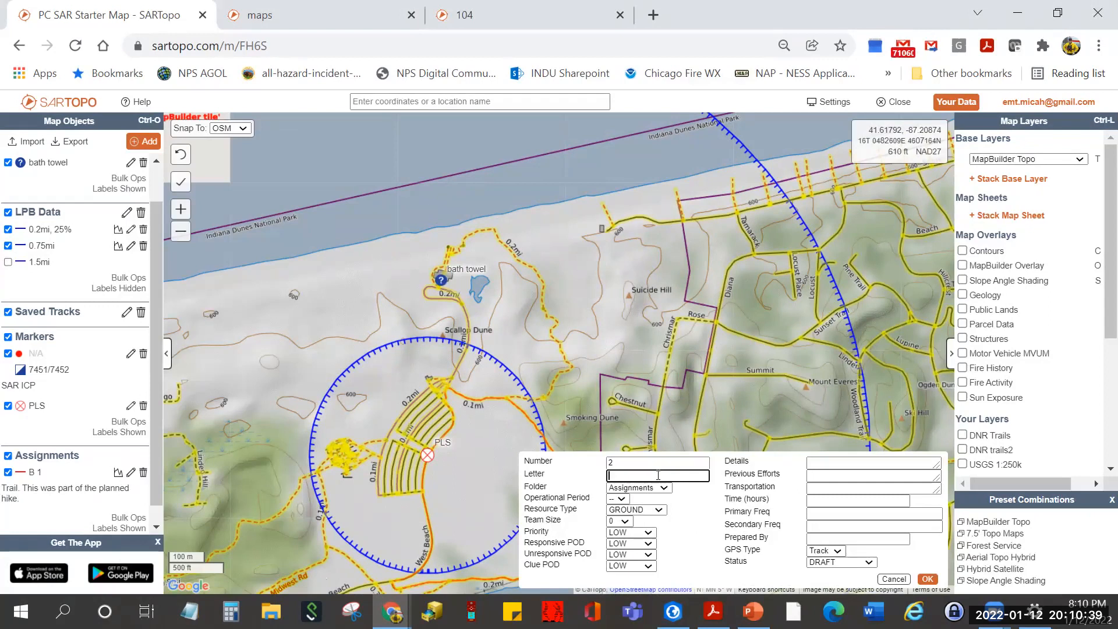
text(B)
click(658, 510)
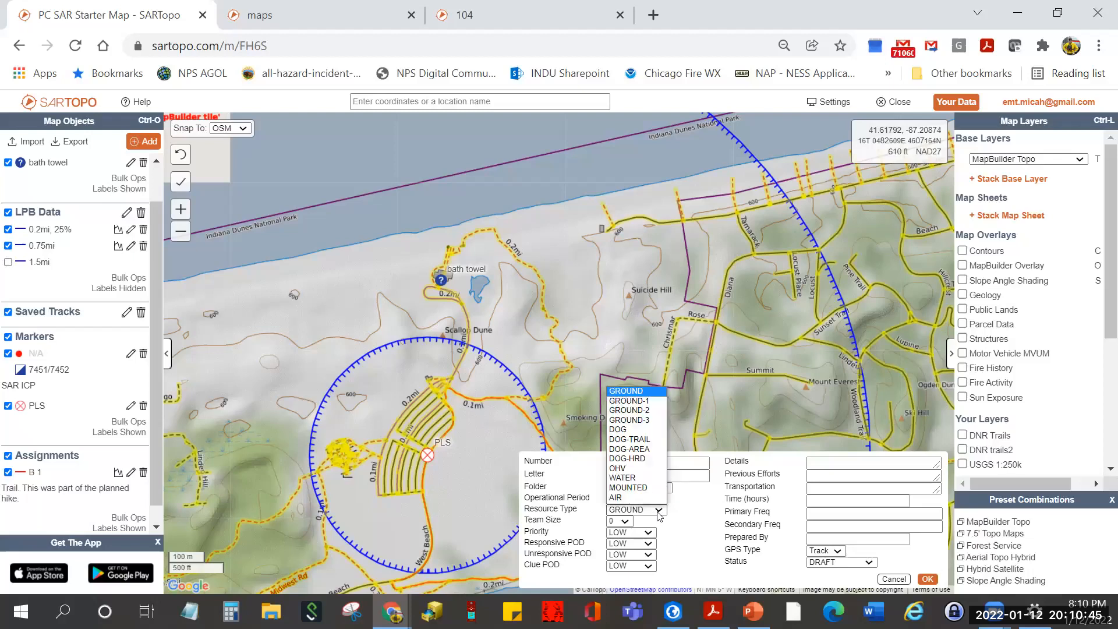
click(667, 416)
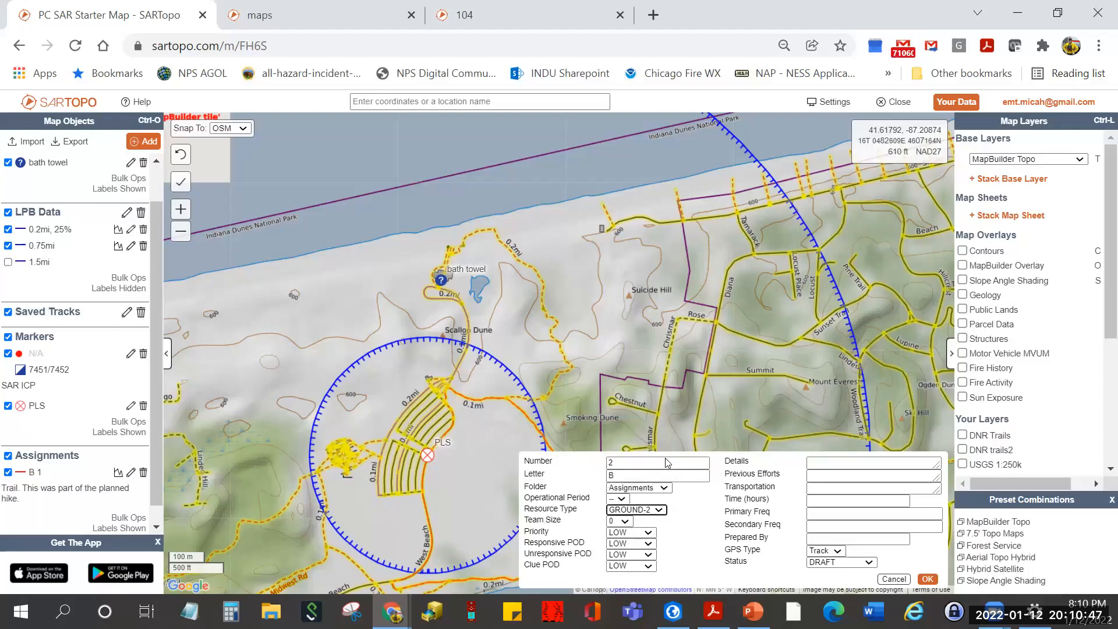
click(625, 522)
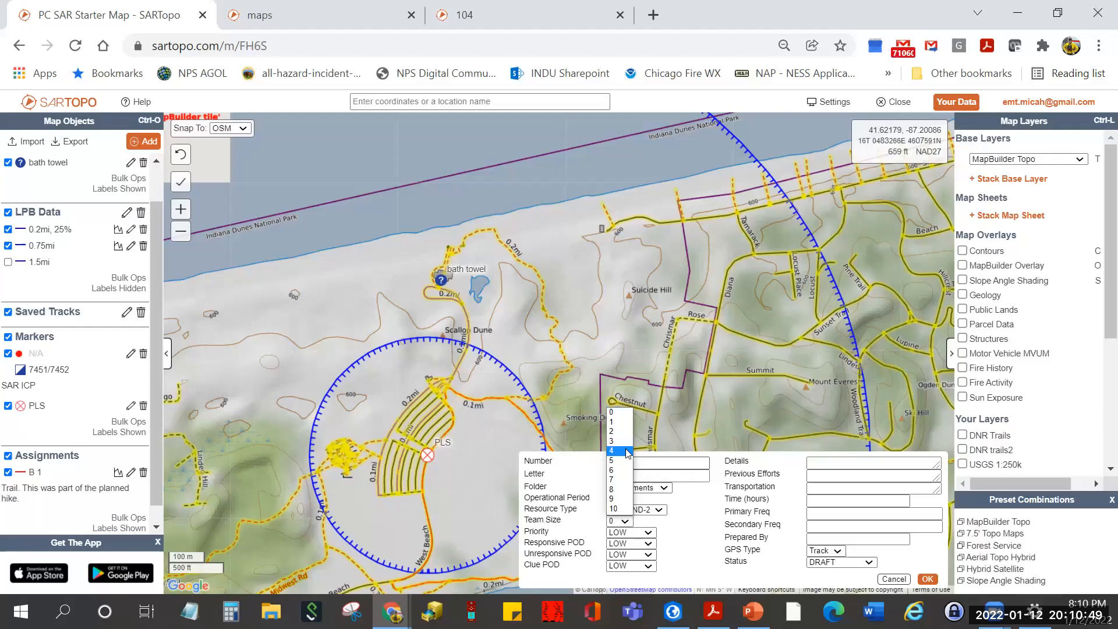
click(627, 450)
click(648, 533)
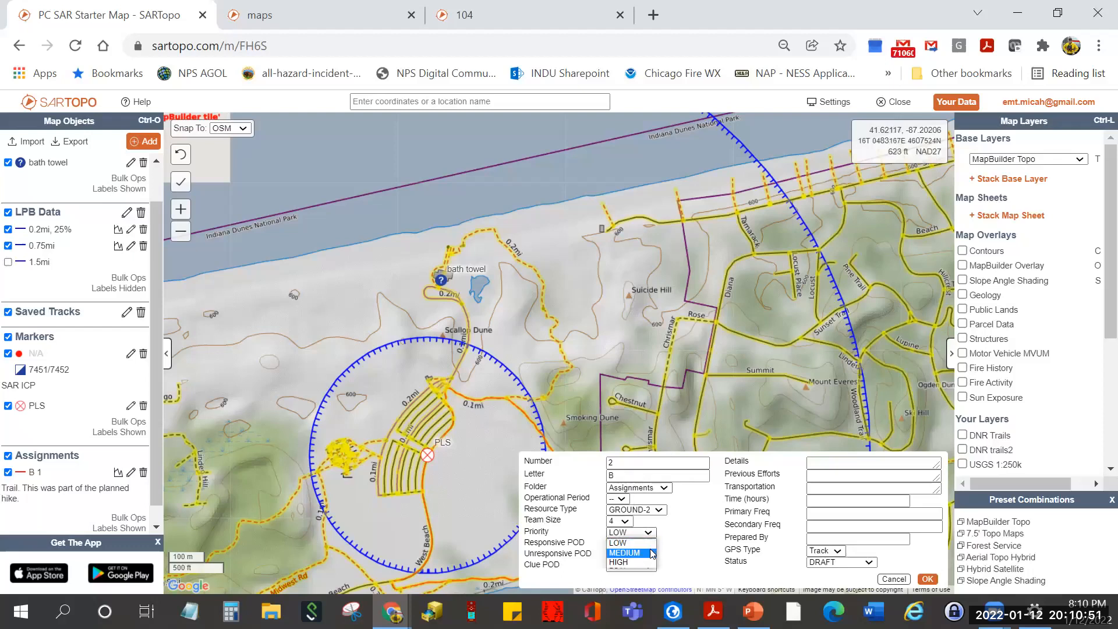
click(647, 552)
click(647, 543)
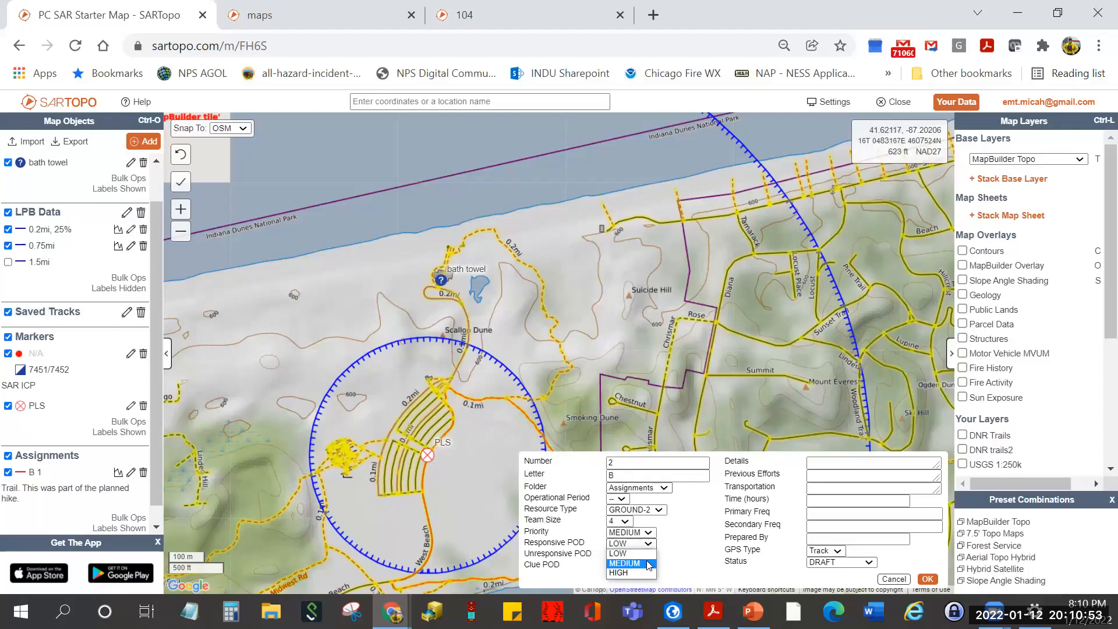
click(648, 563)
click(648, 566)
click(637, 553)
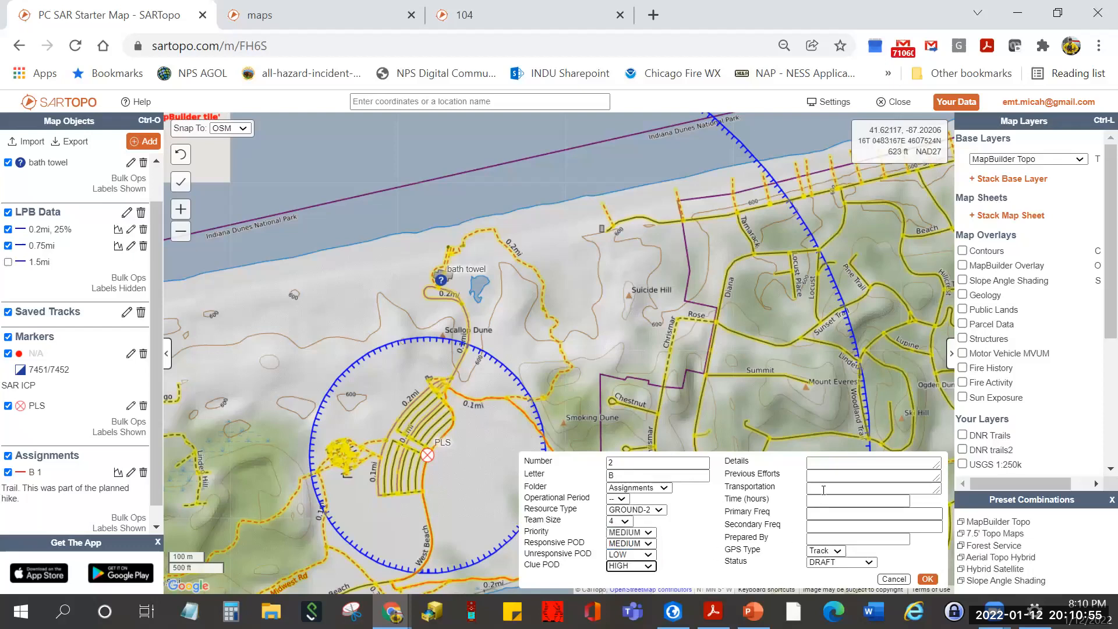
- Enter details 'Possible sighting in this area', 'Lifeguards on ATV', frequencies Ops1/Co Fire, preparer, status PREPARED
click(824, 464)
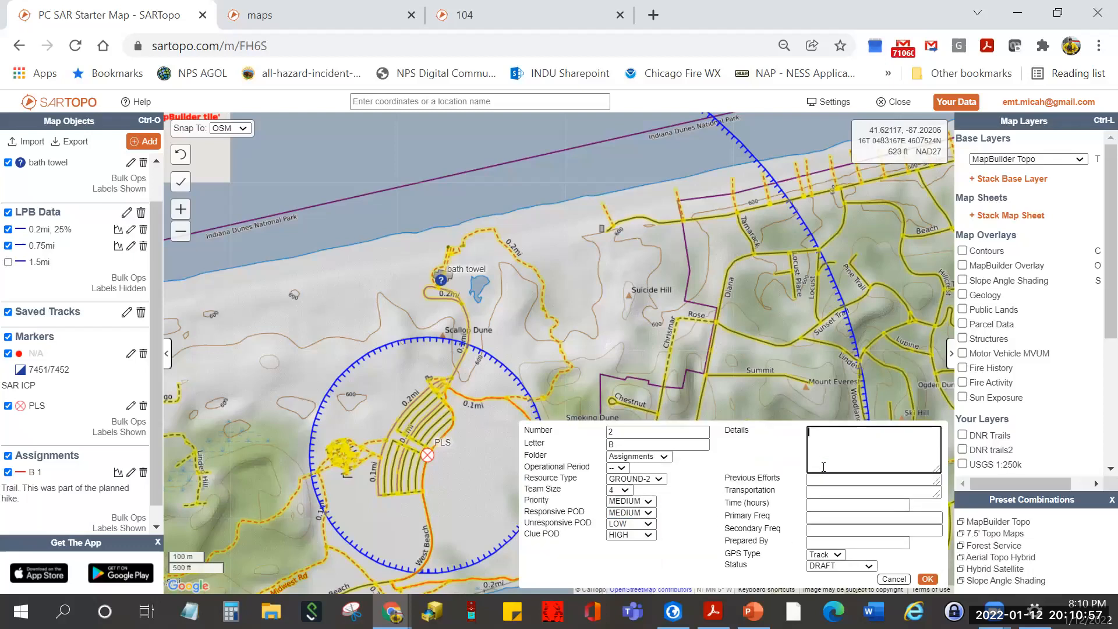
text(Possible sighting in th)
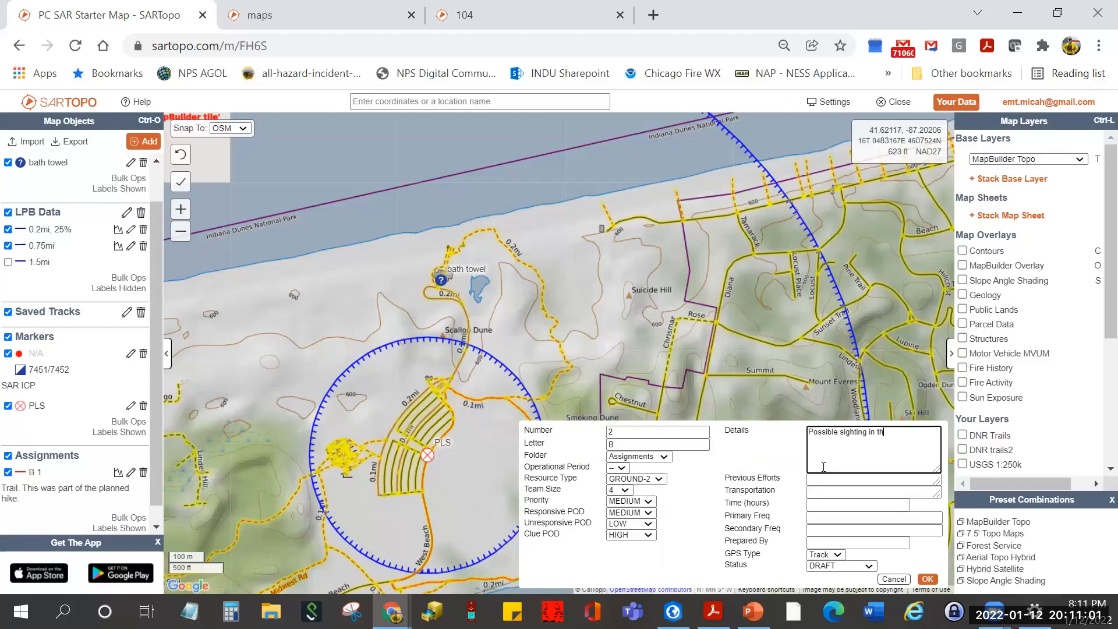
text(is area)
click(820, 476)
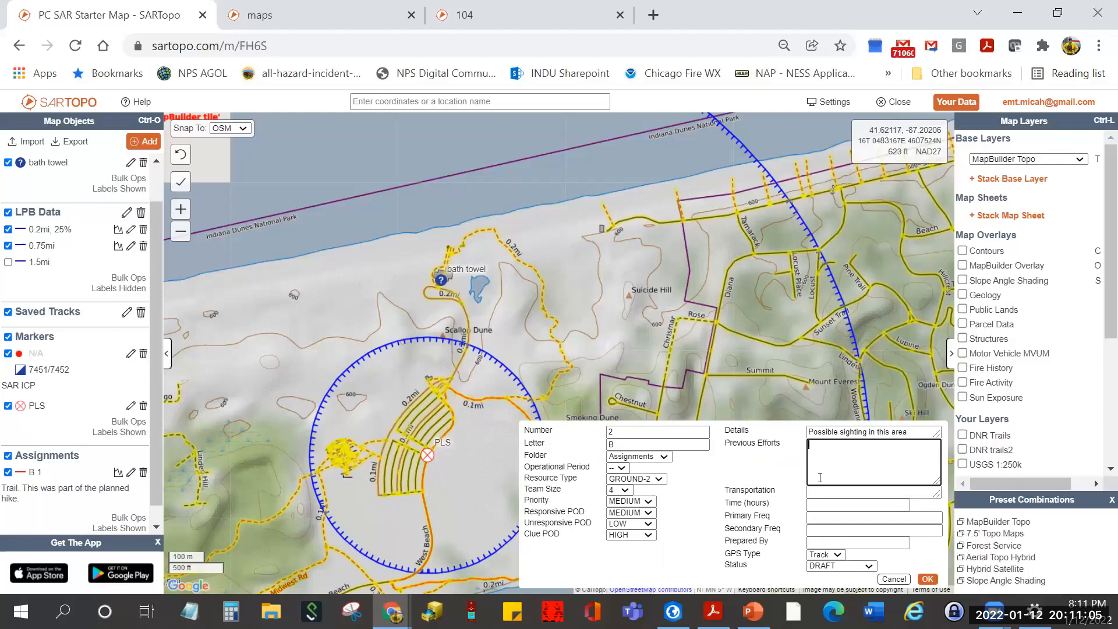
text(Lifeguards on ATV)
click(820, 518)
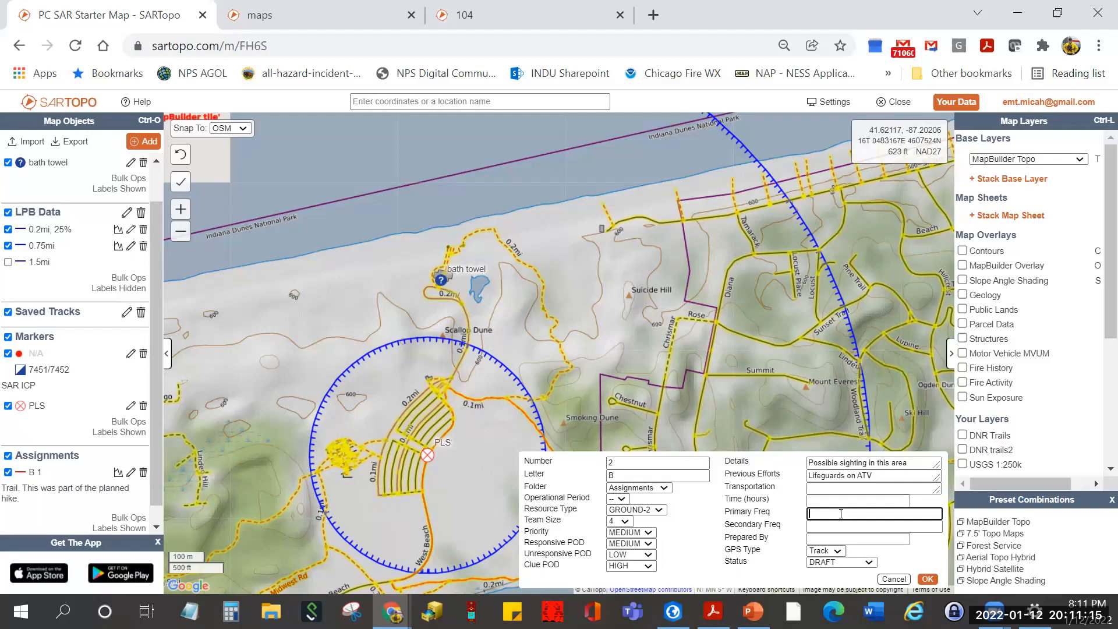
text(Ops1)
key(Tab)
text(Co Fire)
click(841, 543)
text(M Bel)
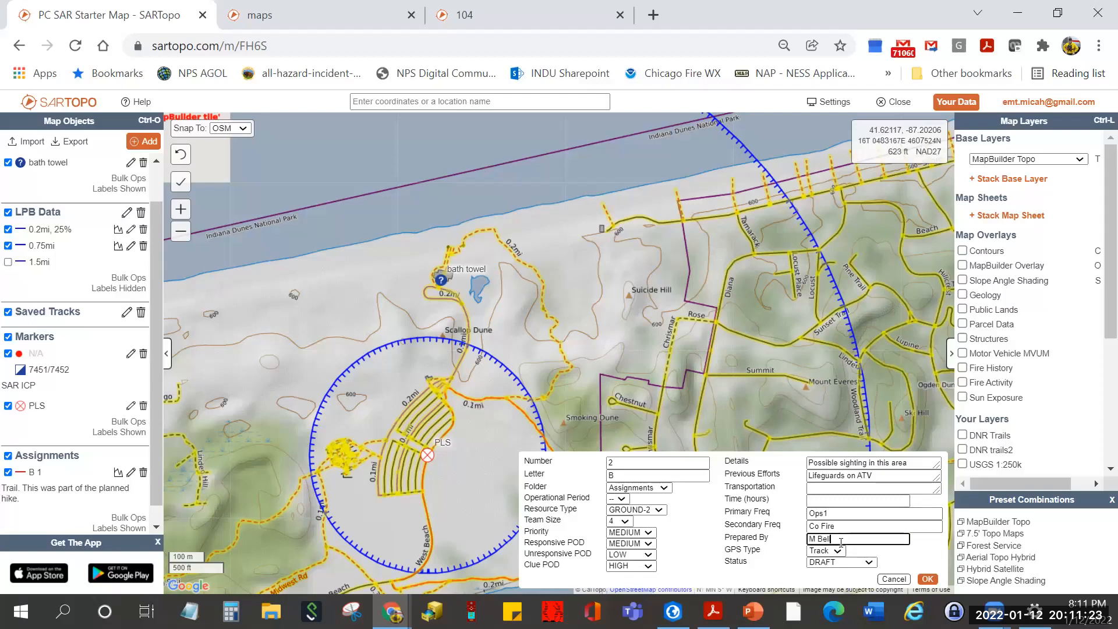
click(842, 563)
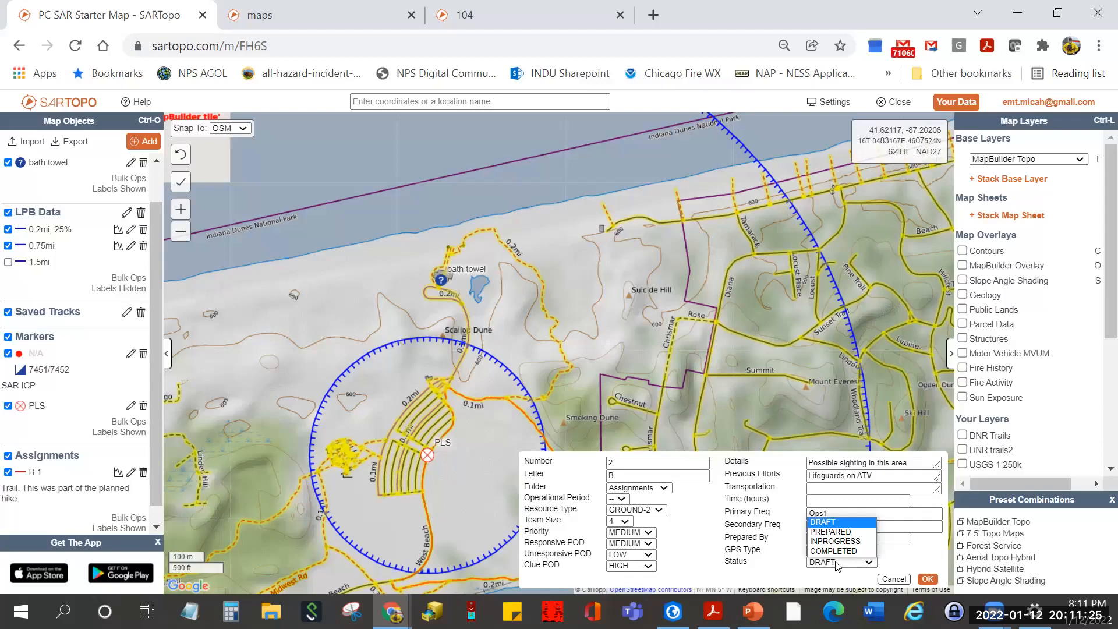
click(849, 531)
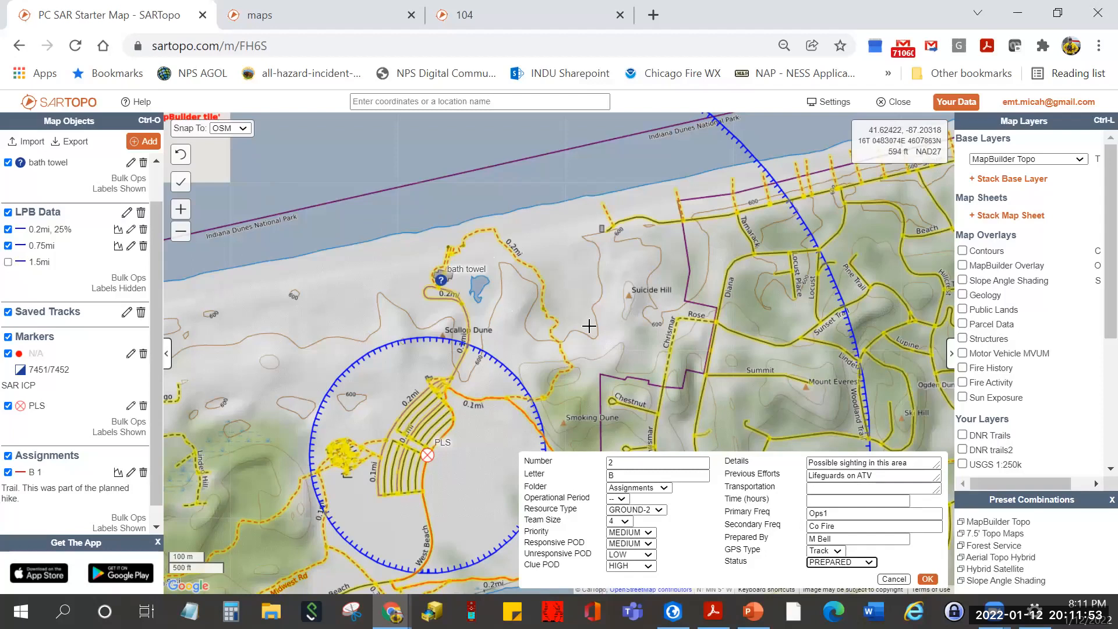
- Trace B 2's boundary along the shoreline road and trails around Suicide Hill, closing the polygon
click(683, 227)
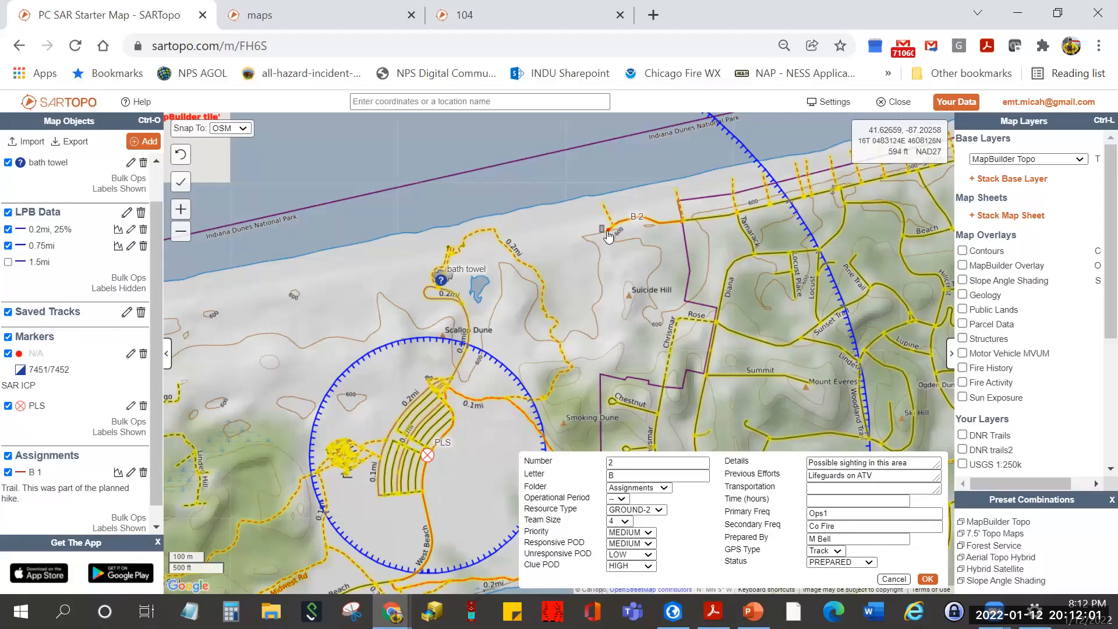
click(595, 200)
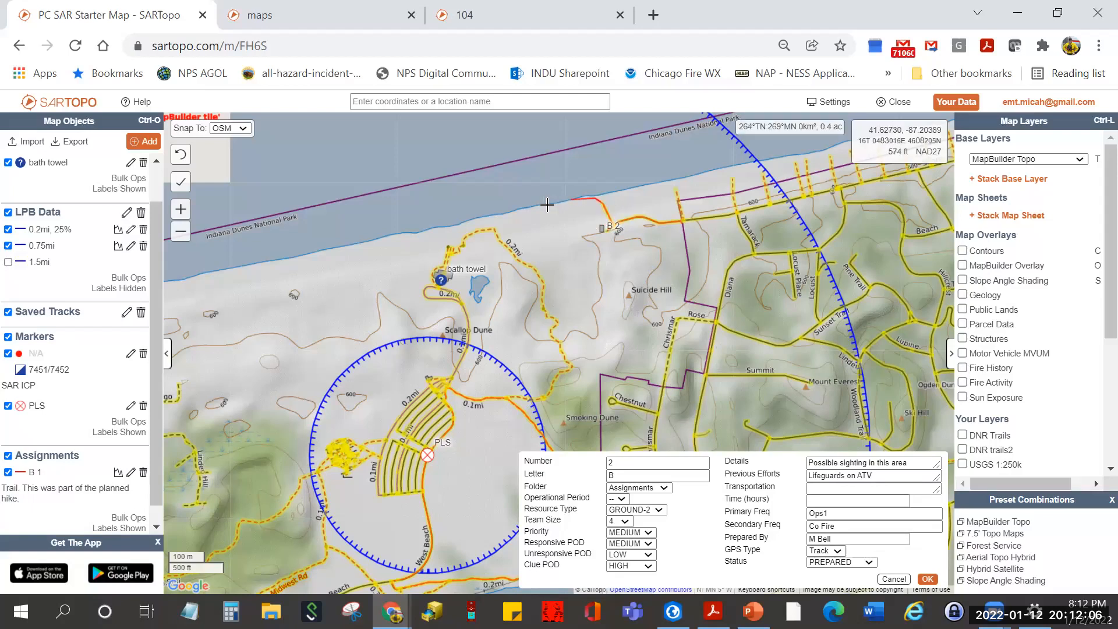
click(495, 234)
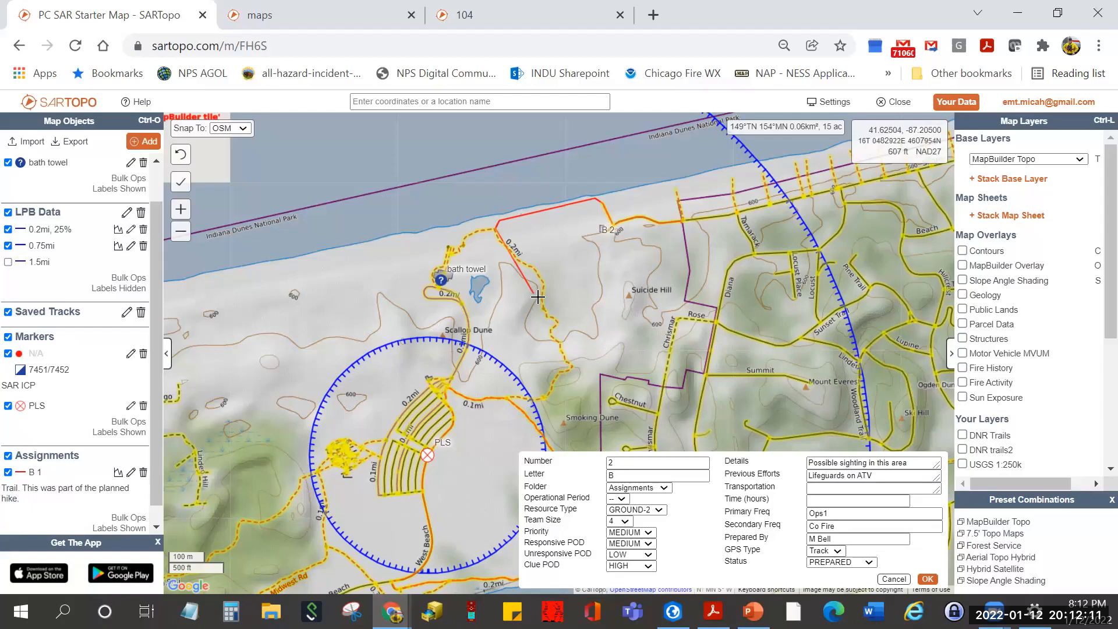
click(560, 349)
click(544, 400)
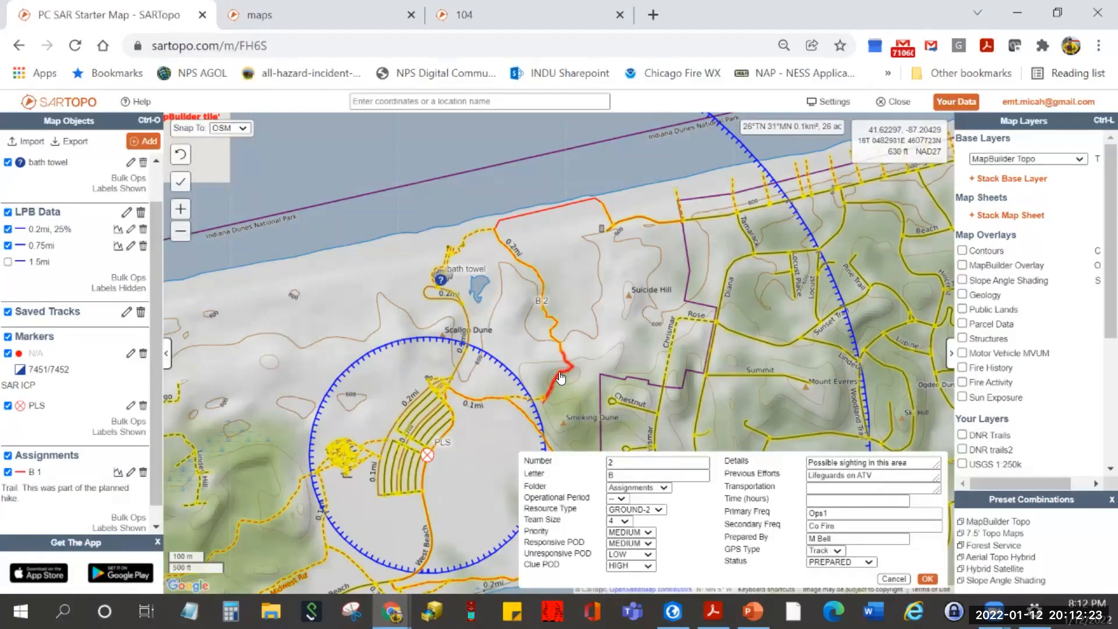
click(571, 369)
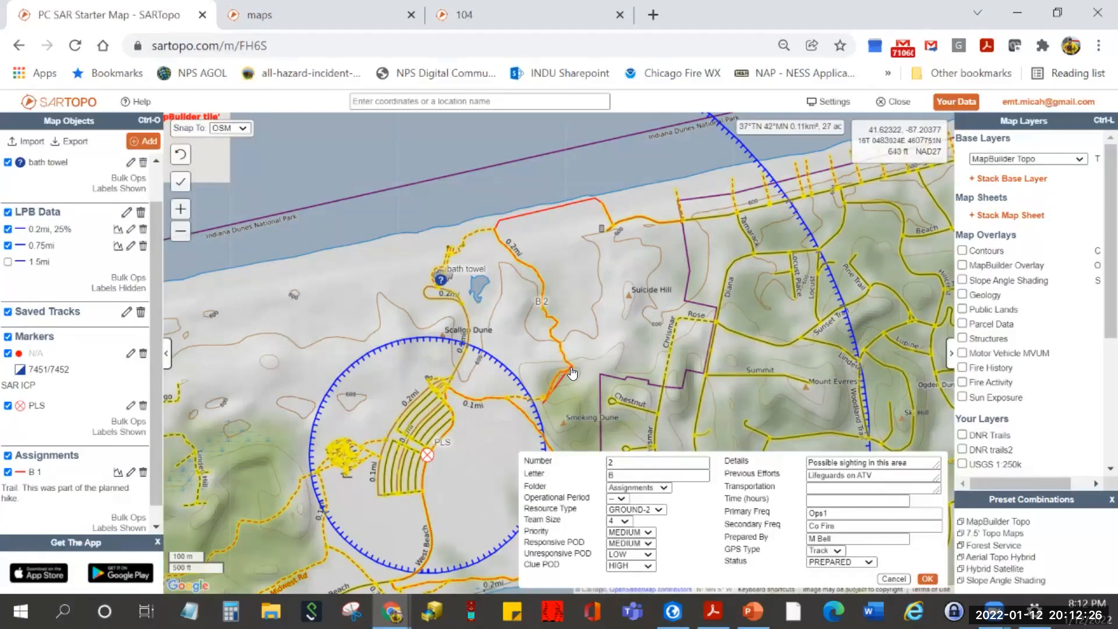
click(607, 394)
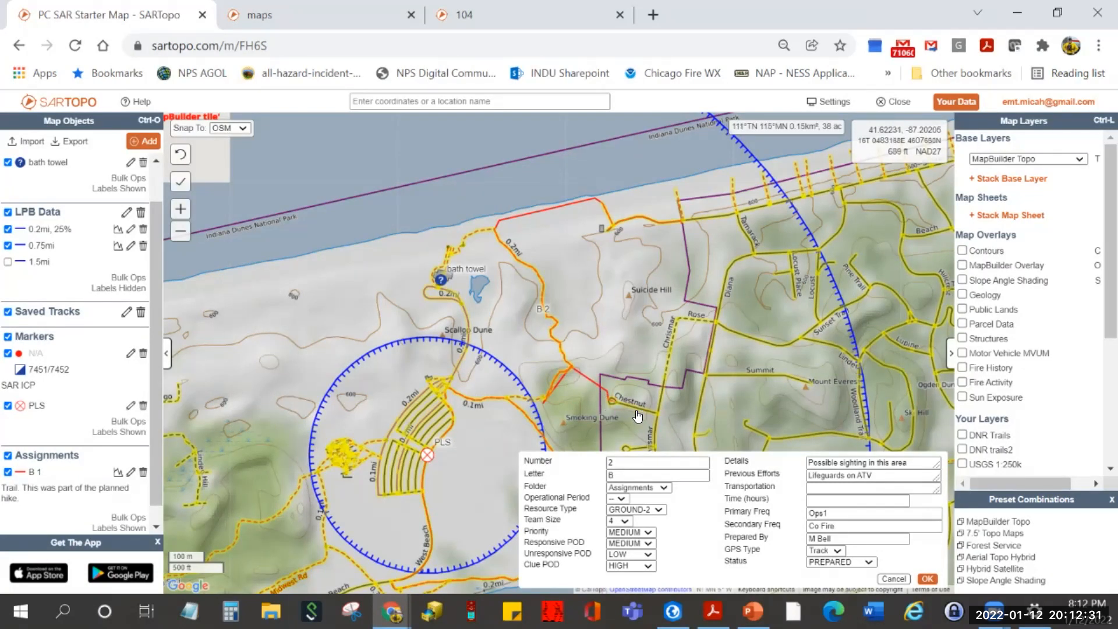
click(682, 304)
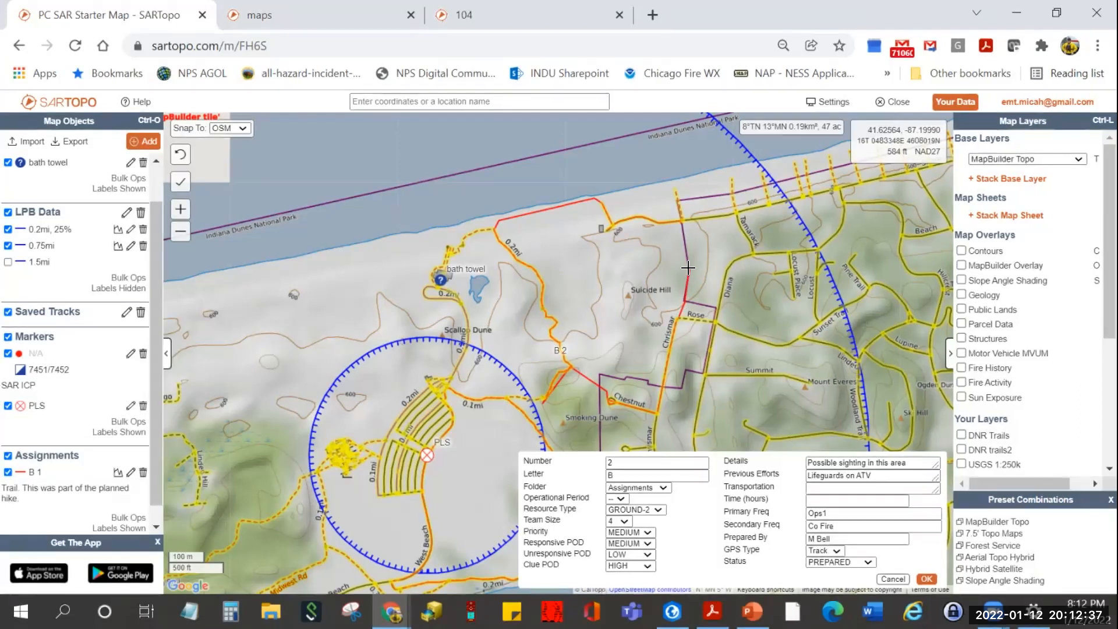
double_click(681, 225)
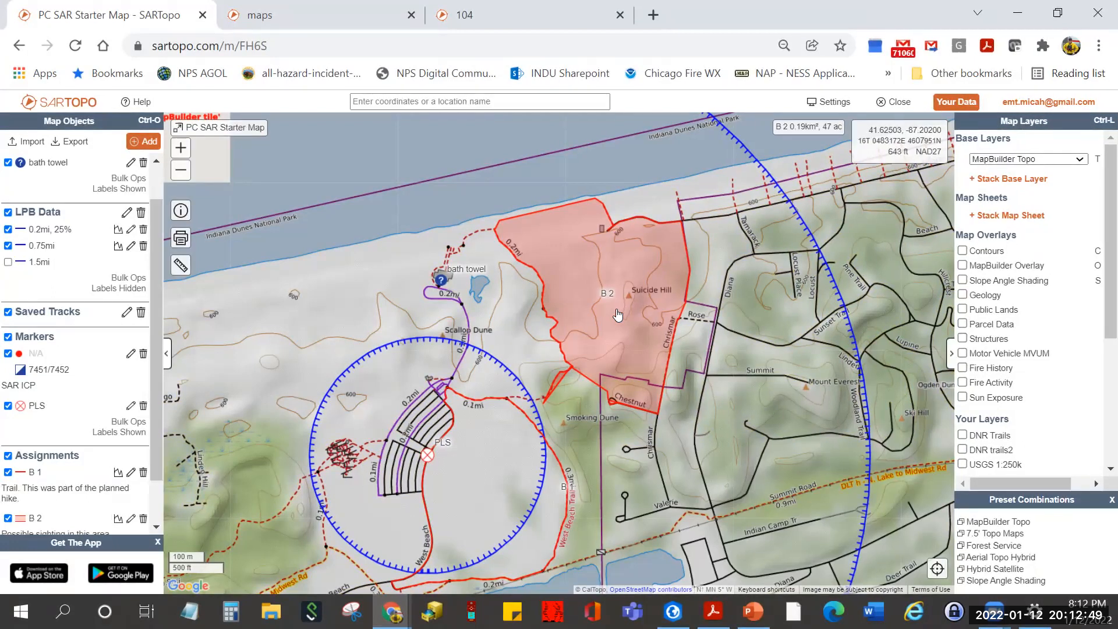
- Edit B 2 and delete the first stray vertices at the southwest trail end
click(613, 325)
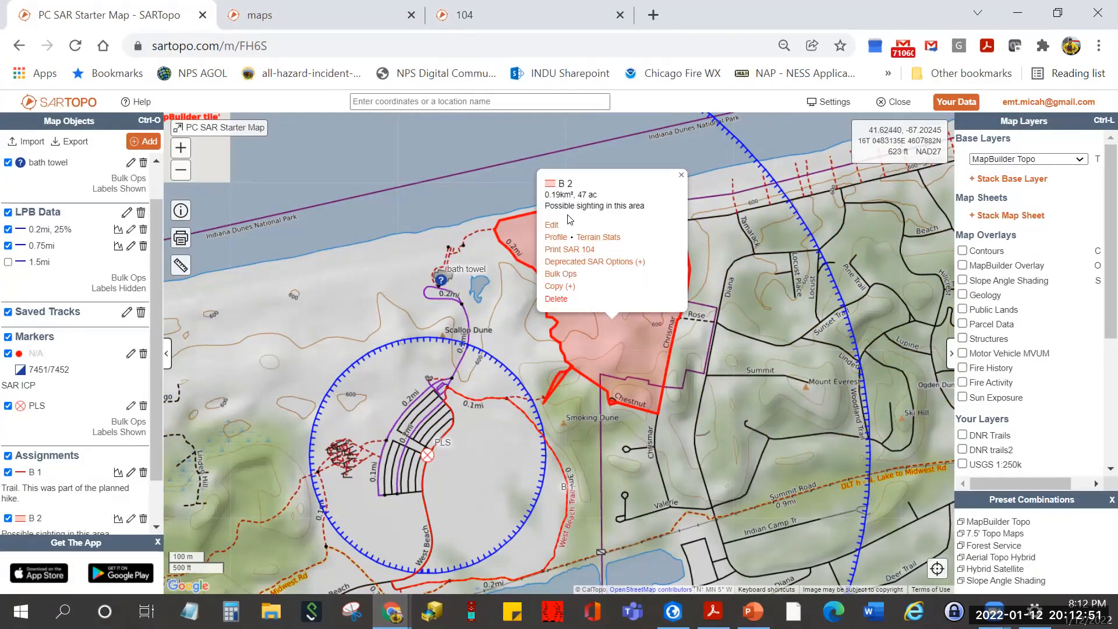
click(558, 229)
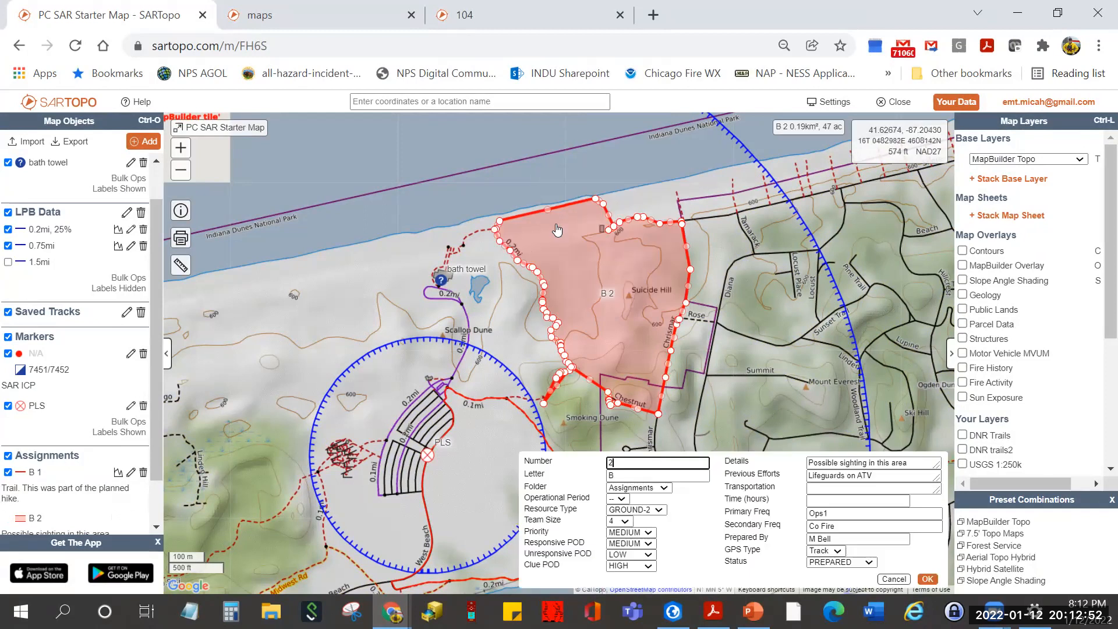
click(543, 406)
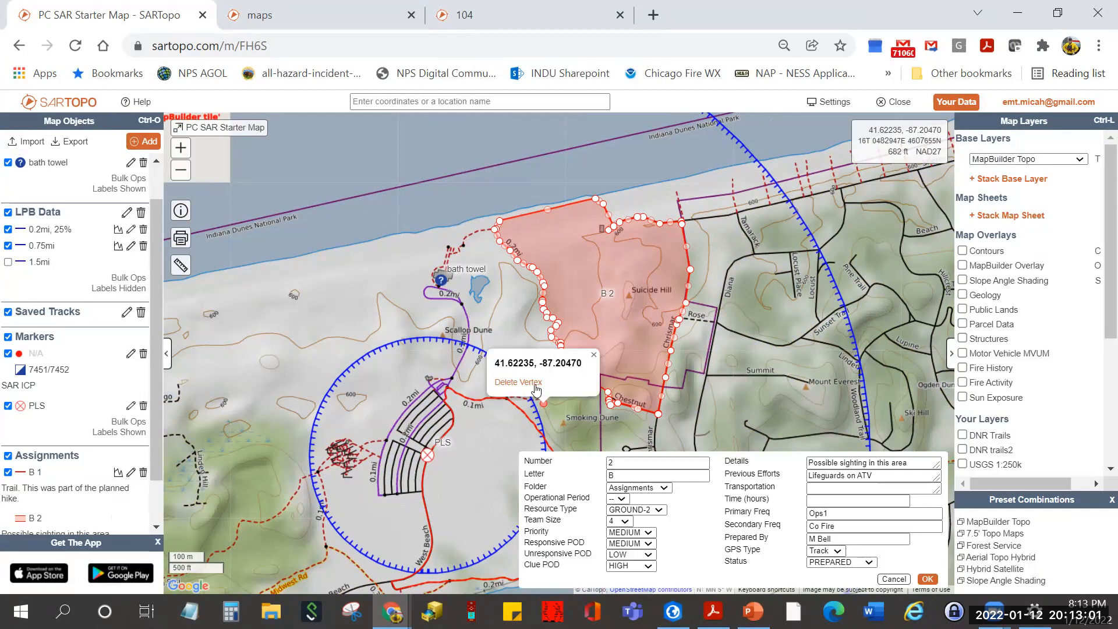
click(536, 387)
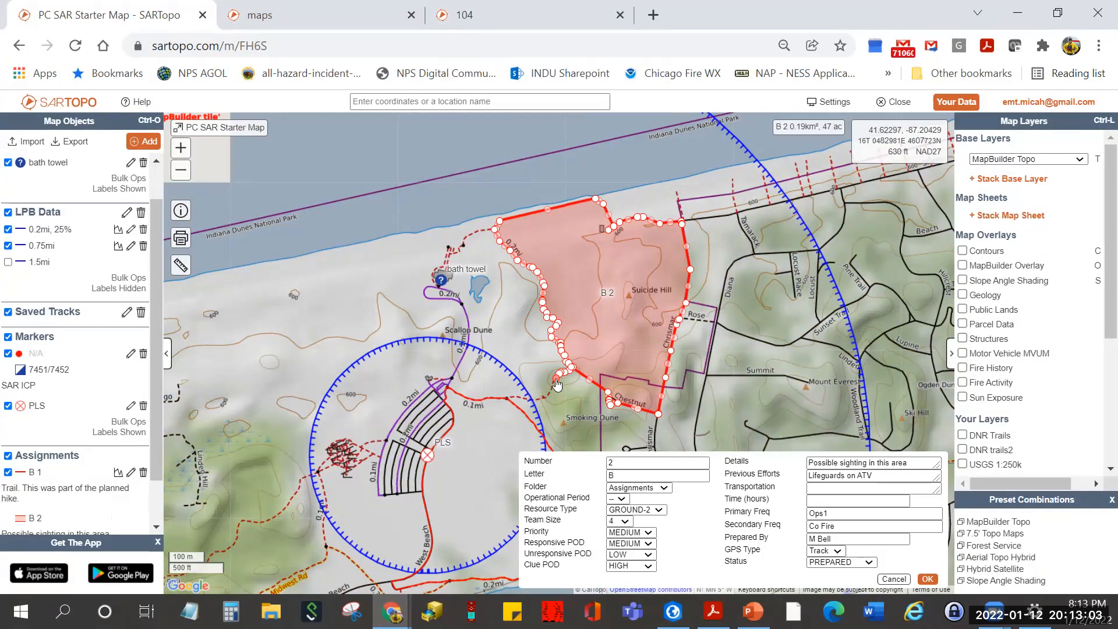
scroll(557, 374, up, 2)
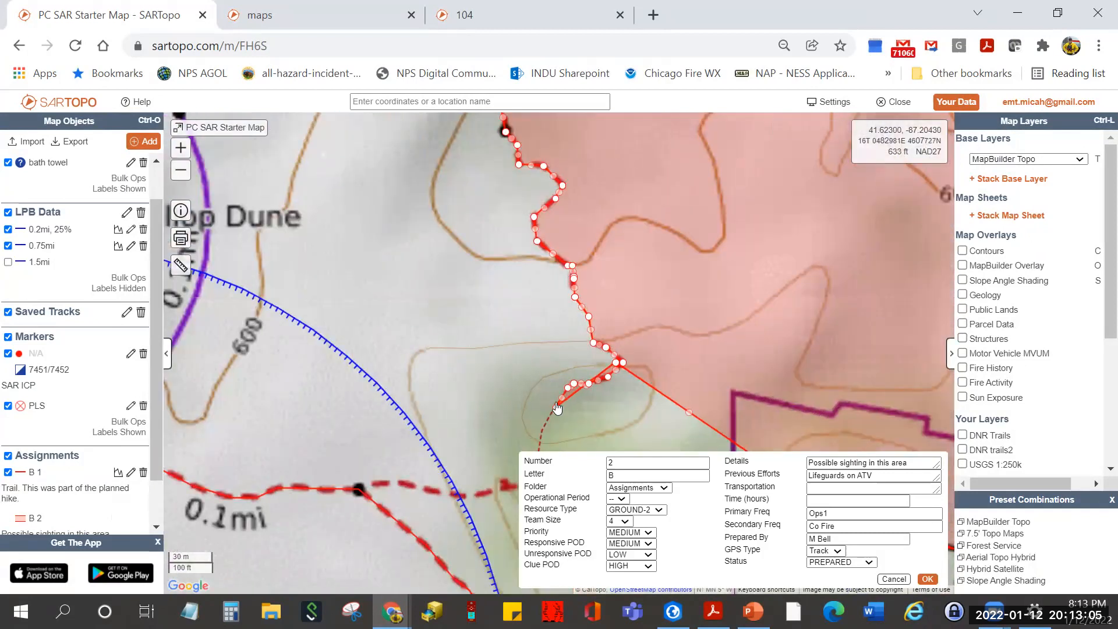
click(557, 411)
click(532, 386)
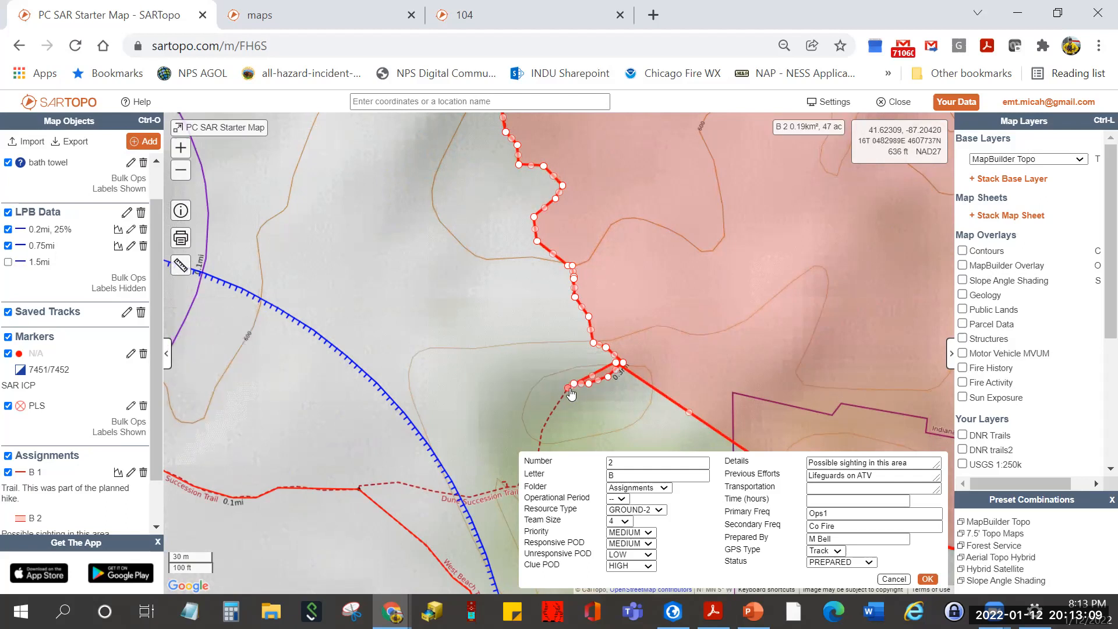
- Delete the remaining trailing vertices and save B 2 at about 0.19 km² (46 ac)
click(569, 389)
click(535, 376)
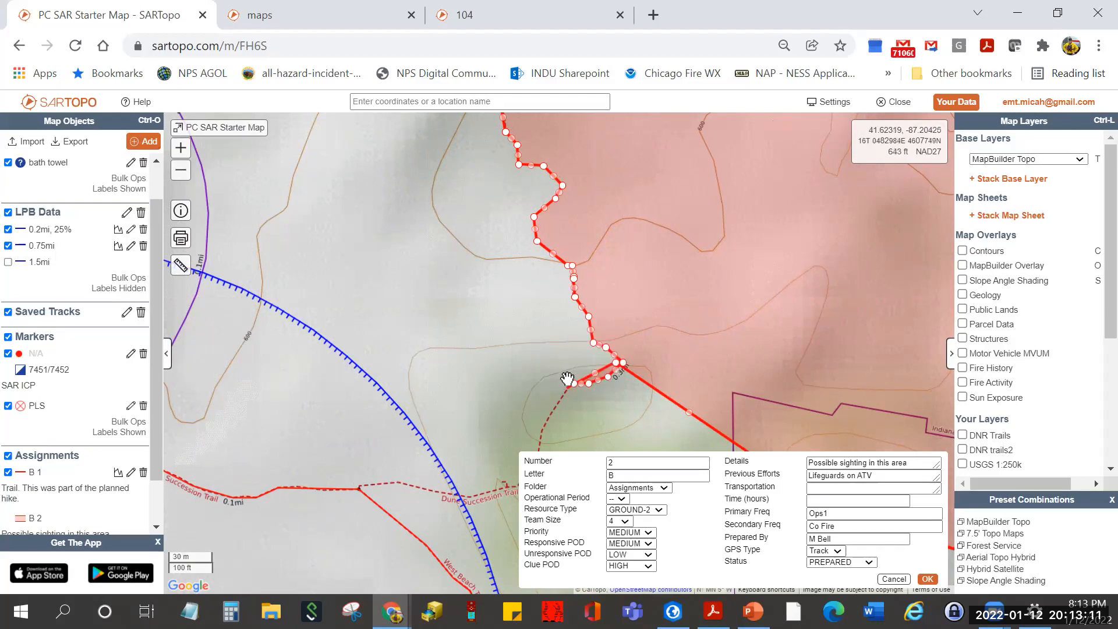
click(574, 383)
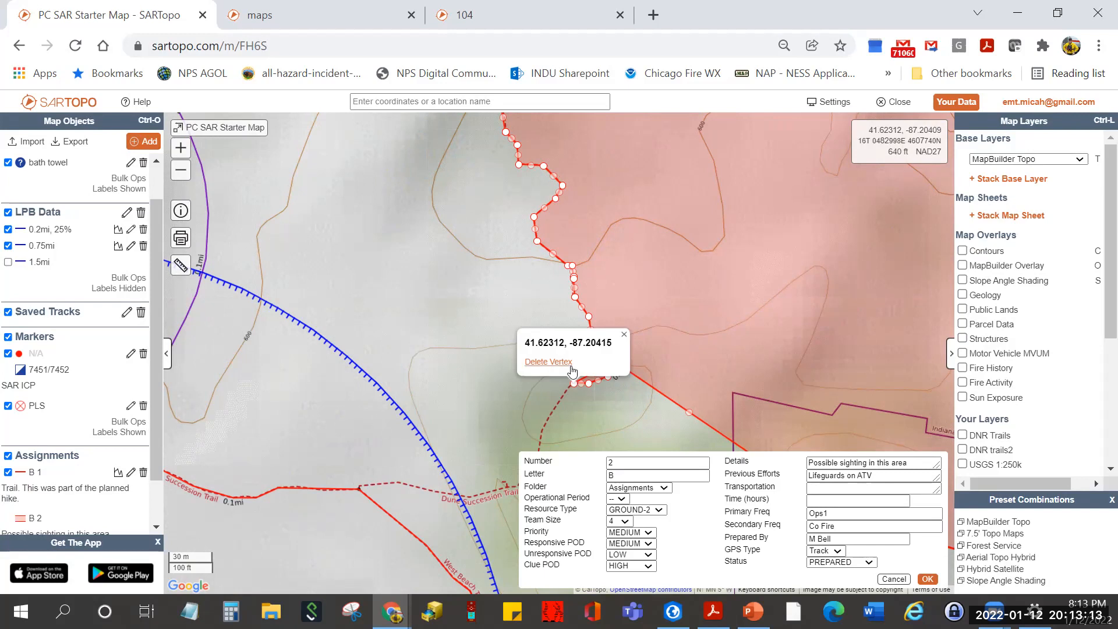
click(548, 362)
click(589, 384)
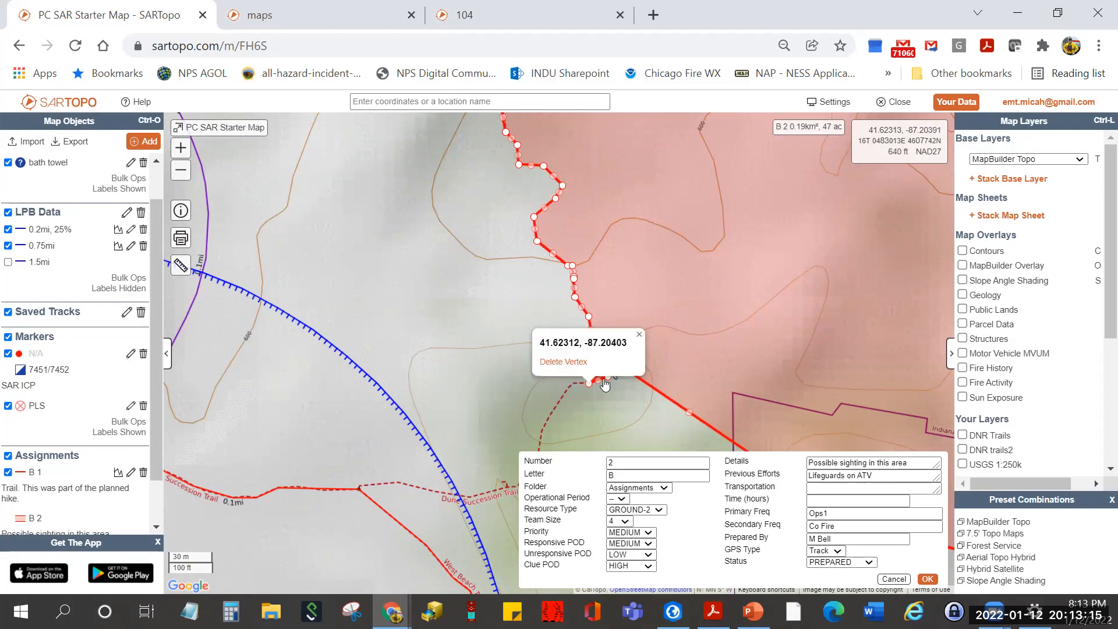
click(563, 361)
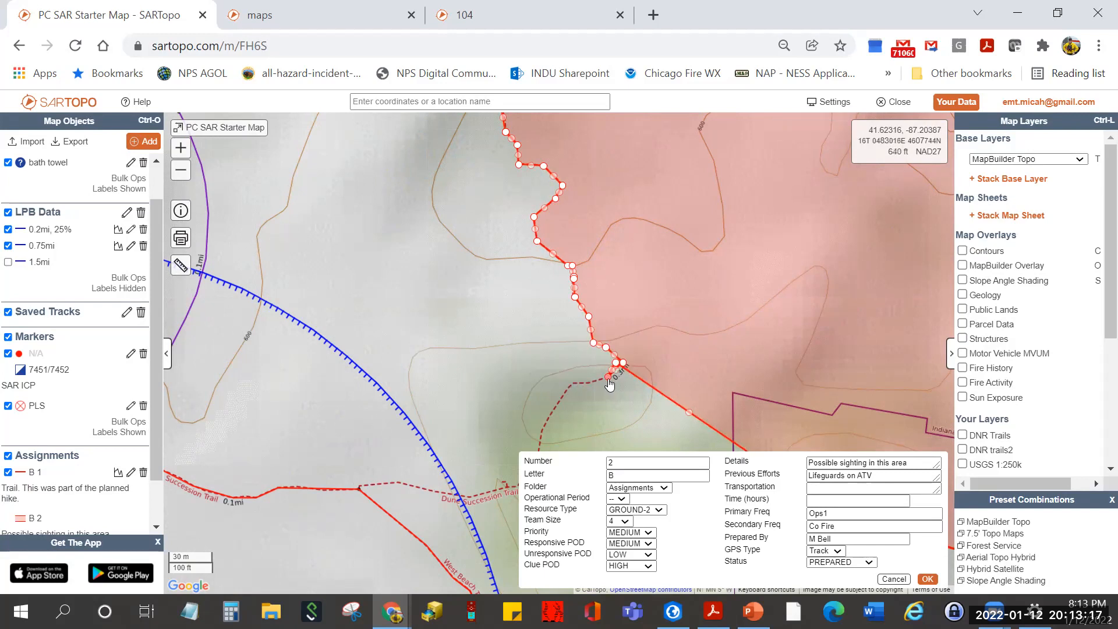
click(608, 379)
click(584, 355)
scroll(696, 378, down, 2)
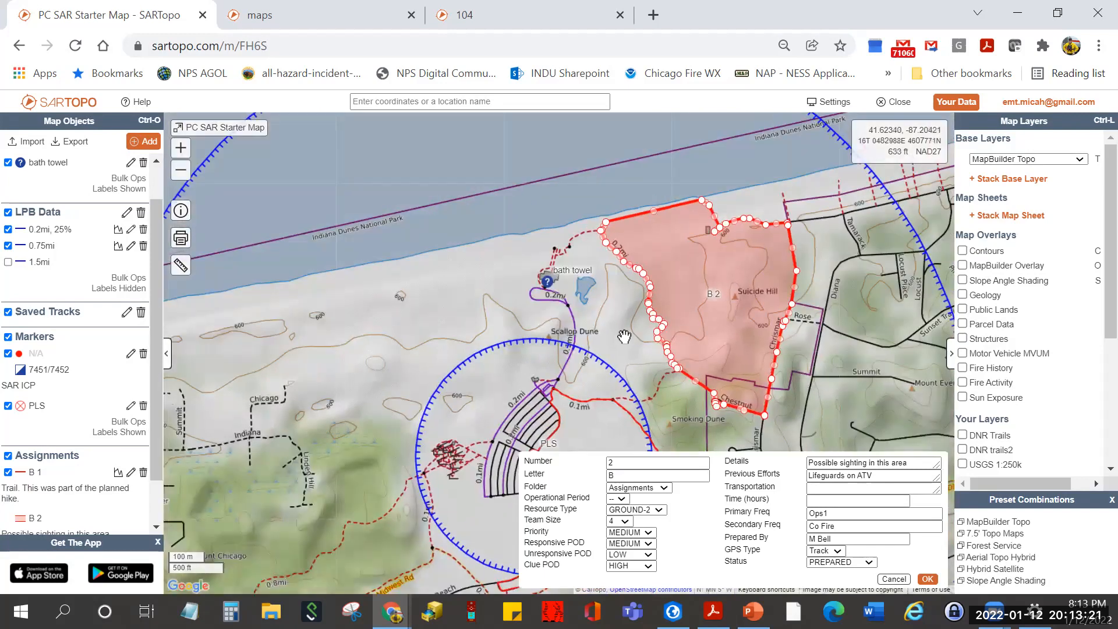
drag(556, 330, 522, 328)
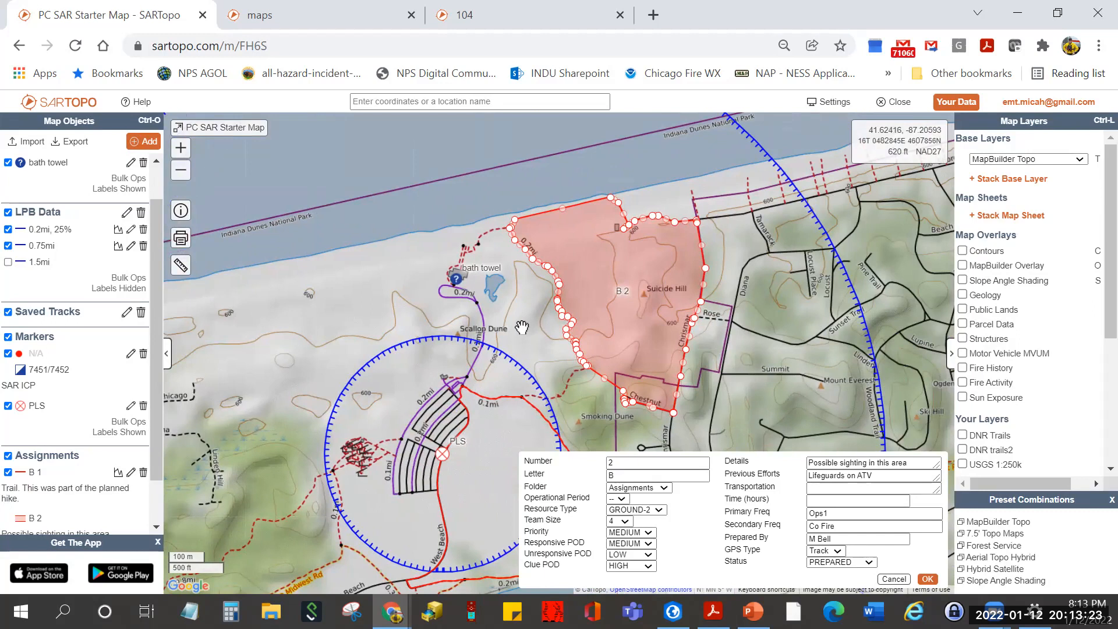
click(927, 579)
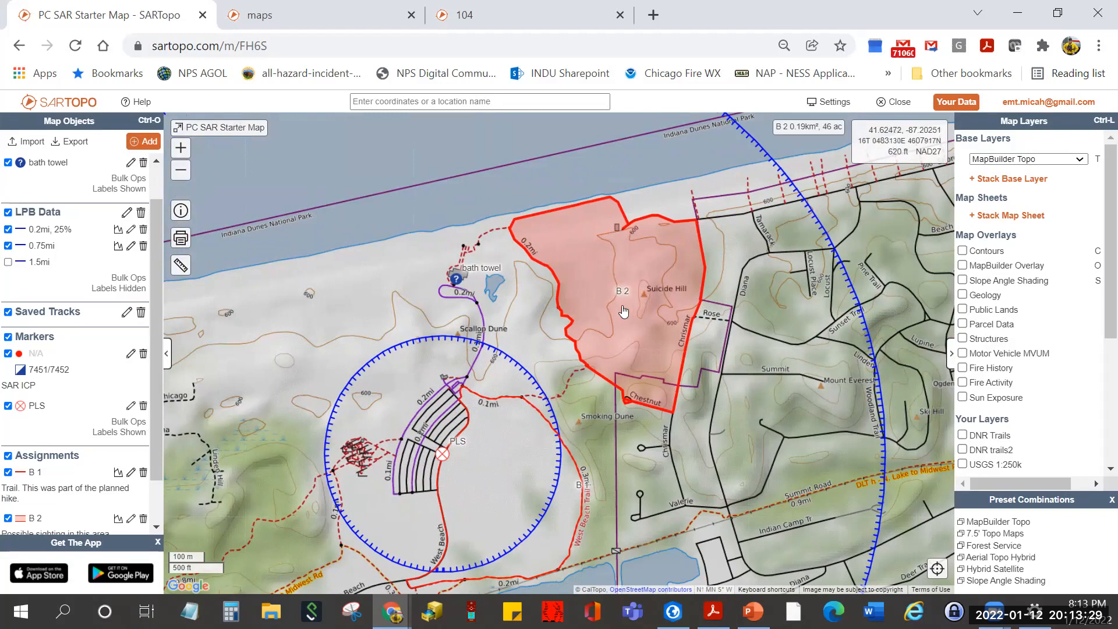
- Show B 2's terrain stats: elevation 574–712 ft, 9° average slope, 50% barren, 32% developed
click(624, 311)
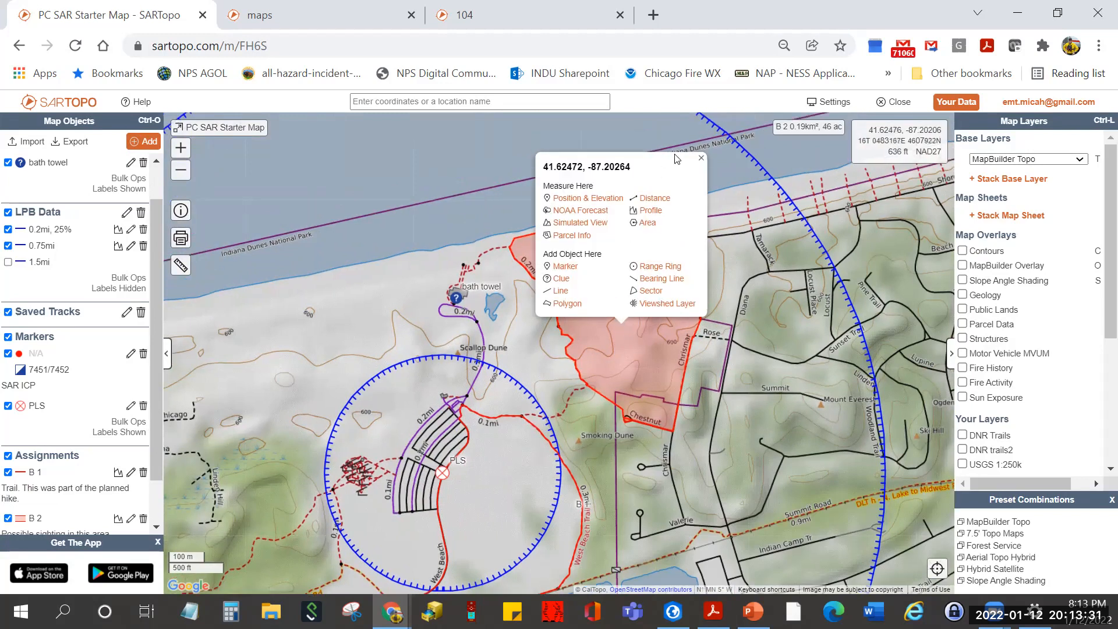
click(700, 161)
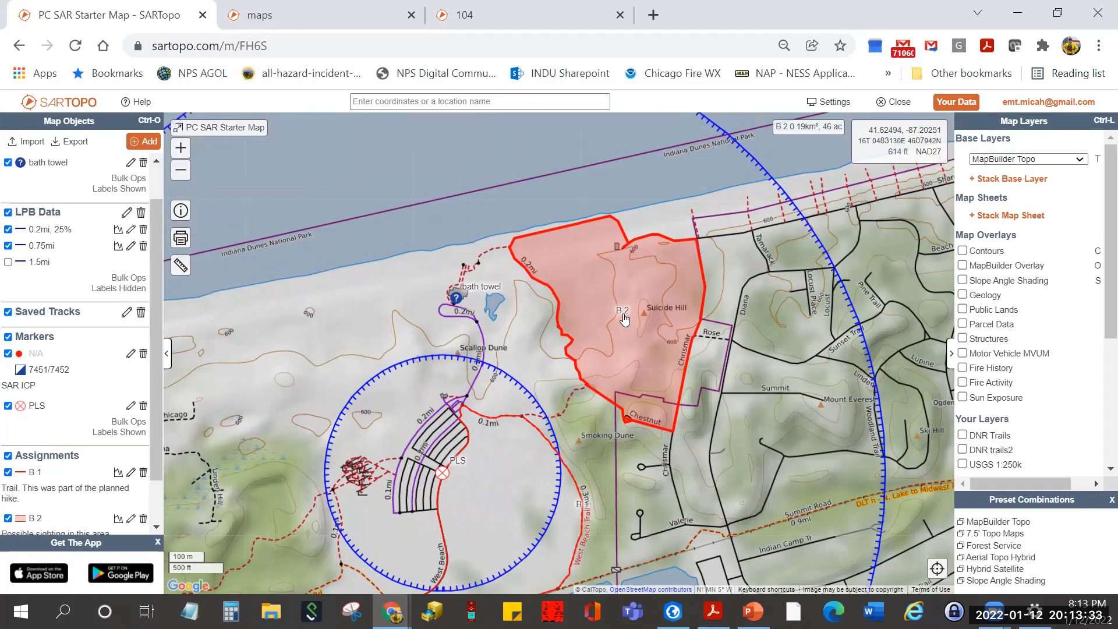
click(625, 313)
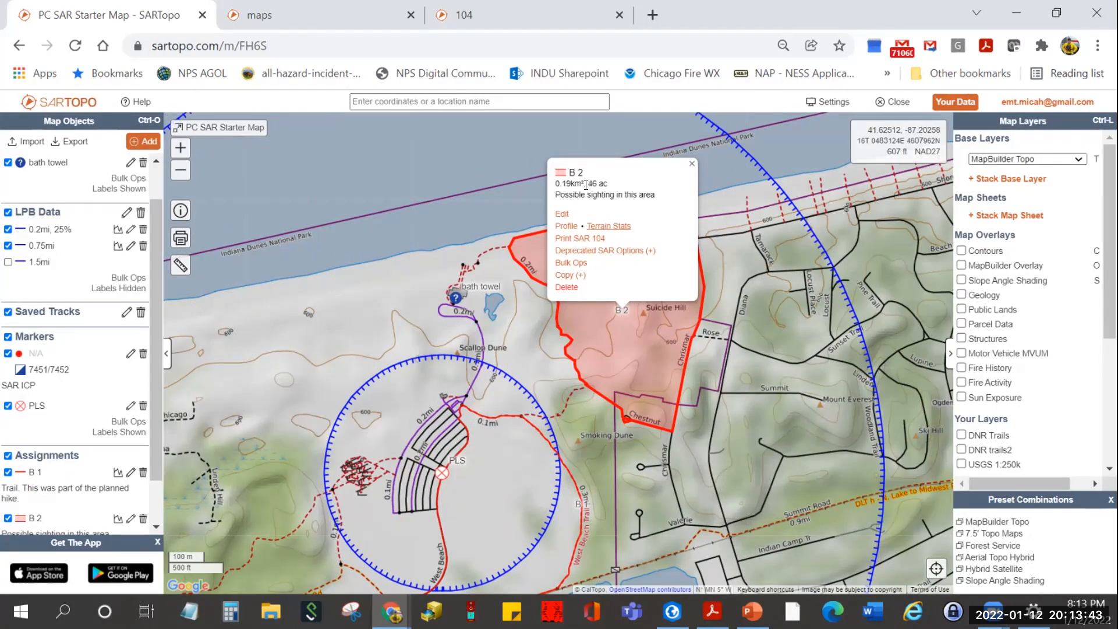
click(618, 231)
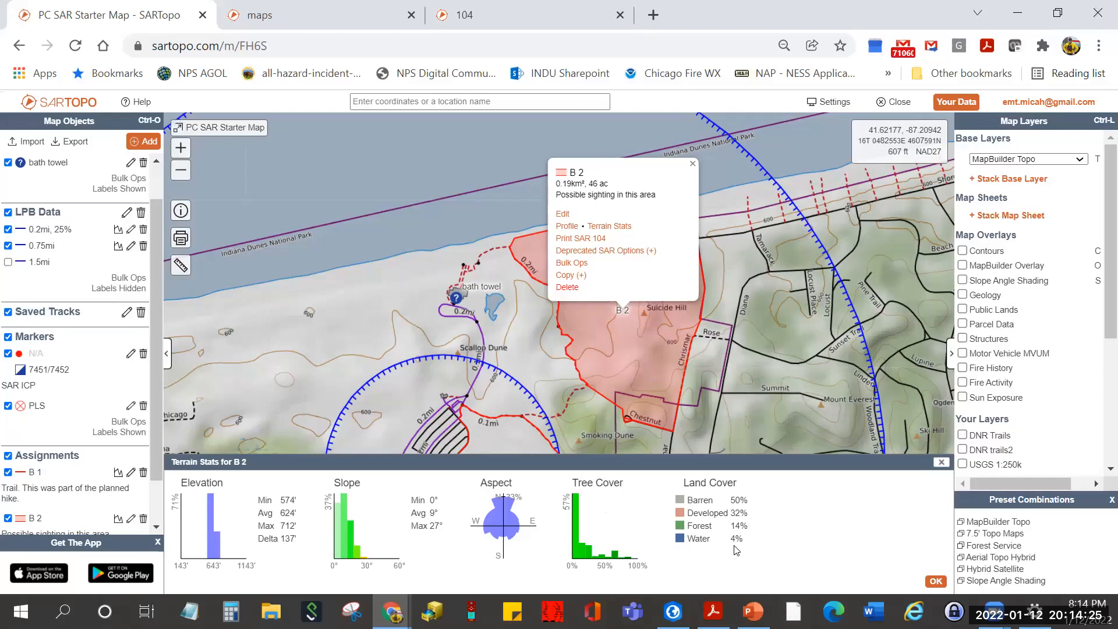
click(692, 163)
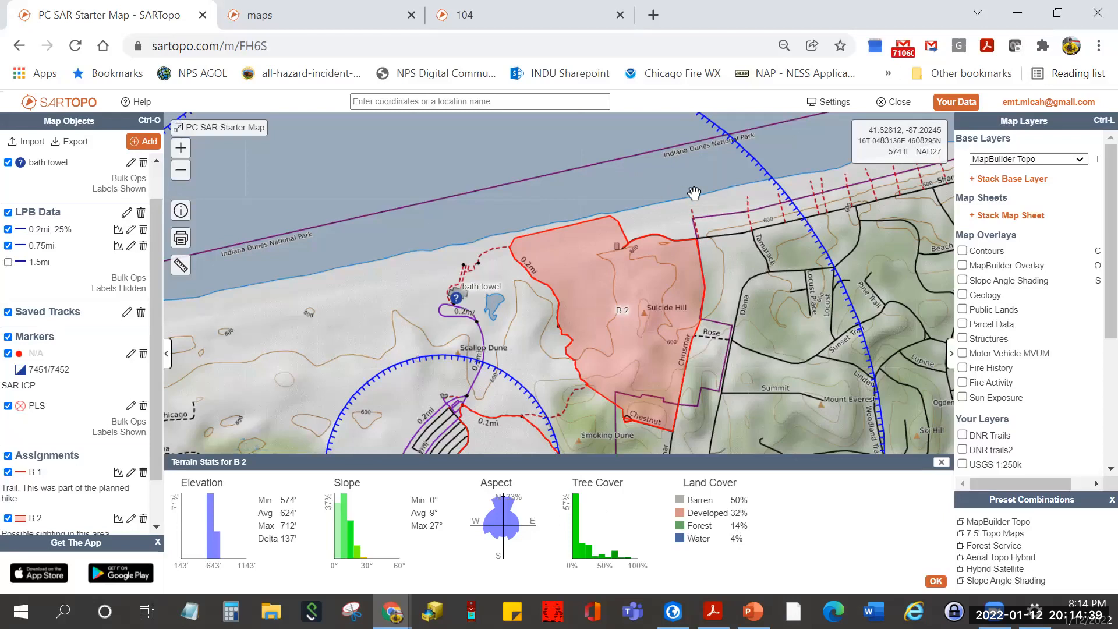
- Turn on the Structures overlay and generate a printable PDF map of B 2
click(962, 339)
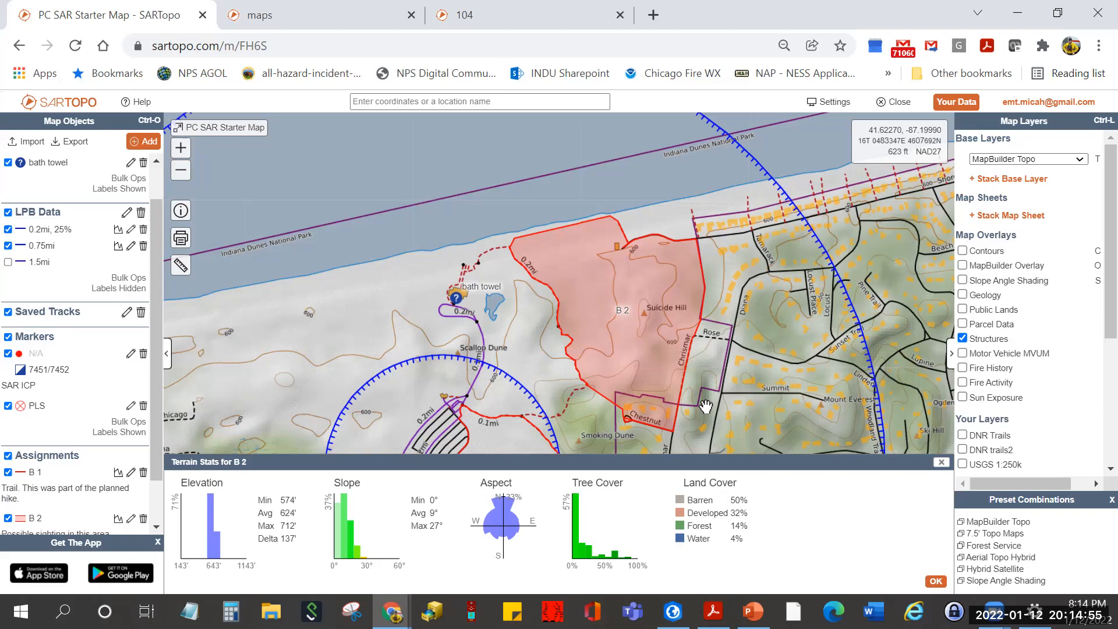
click(623, 316)
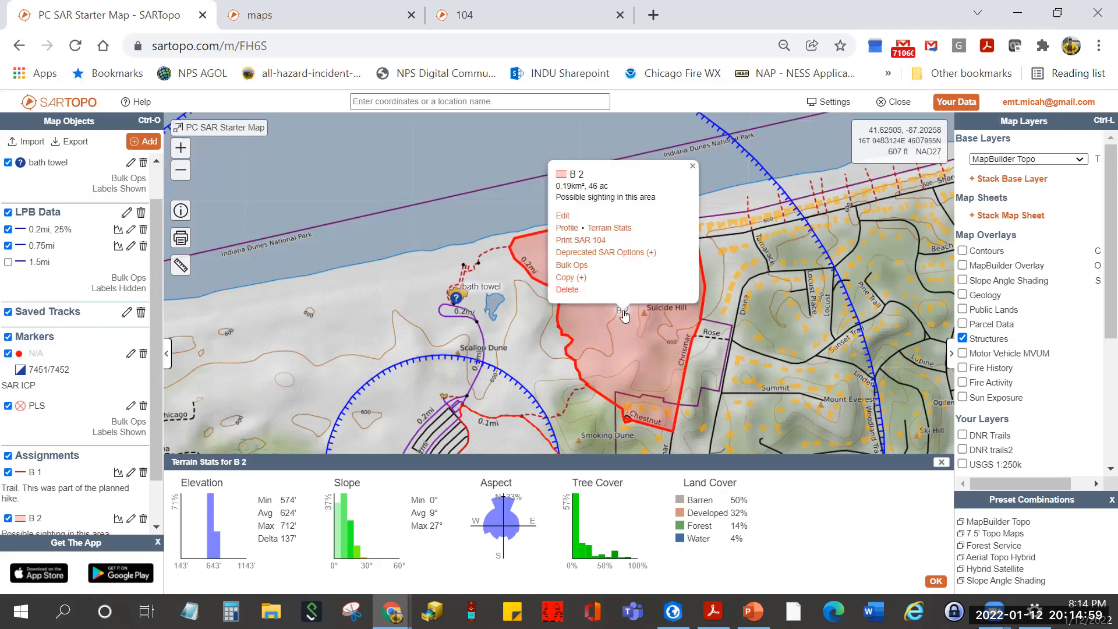
click(595, 253)
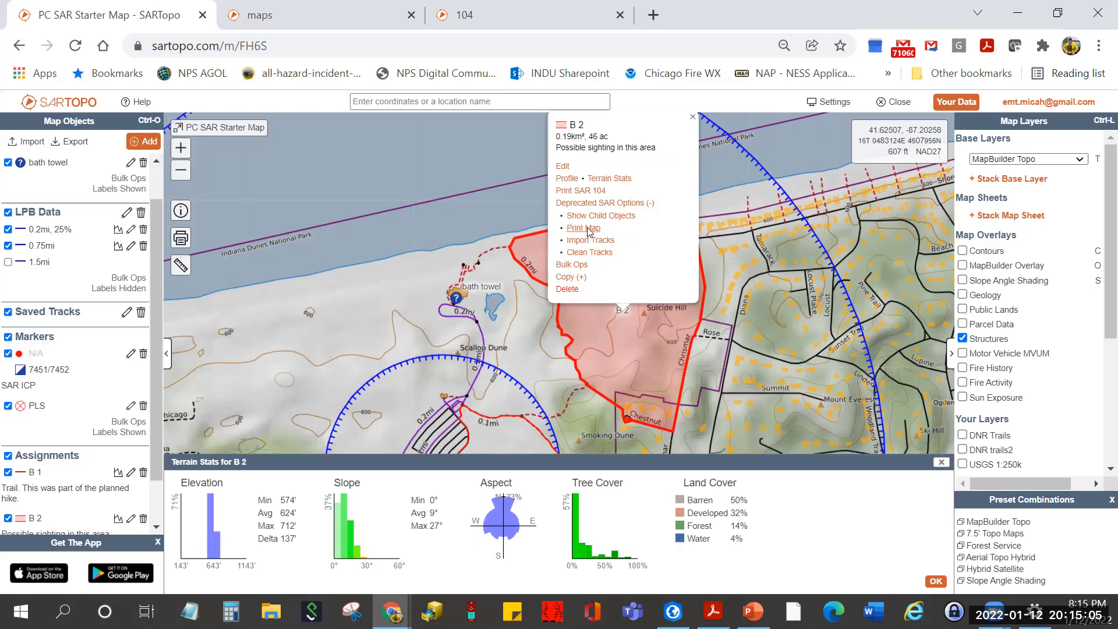
click(588, 230)
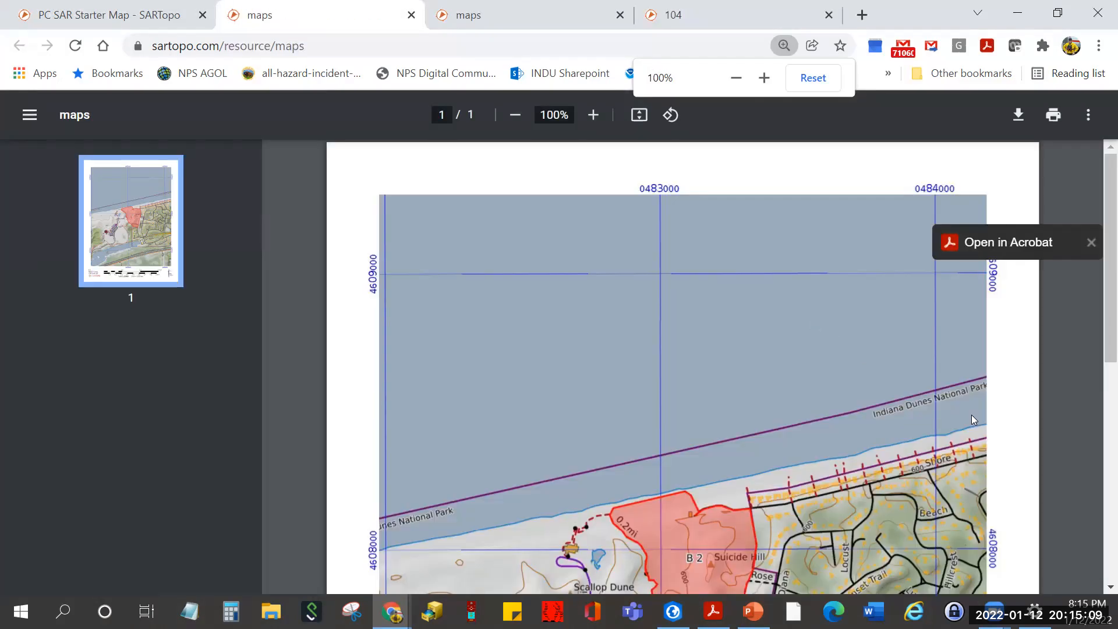
- Scroll through the B 2 map PDF, then return to the live SARTopo map tab
scroll(971, 415, down, 5)
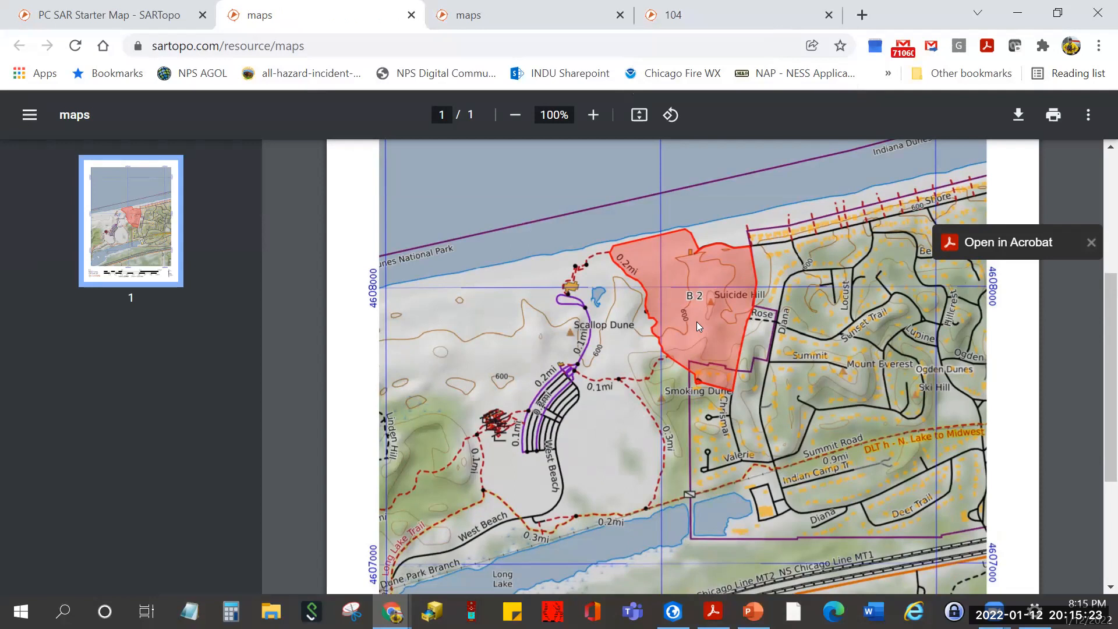
scroll(696, 322, down, 3)
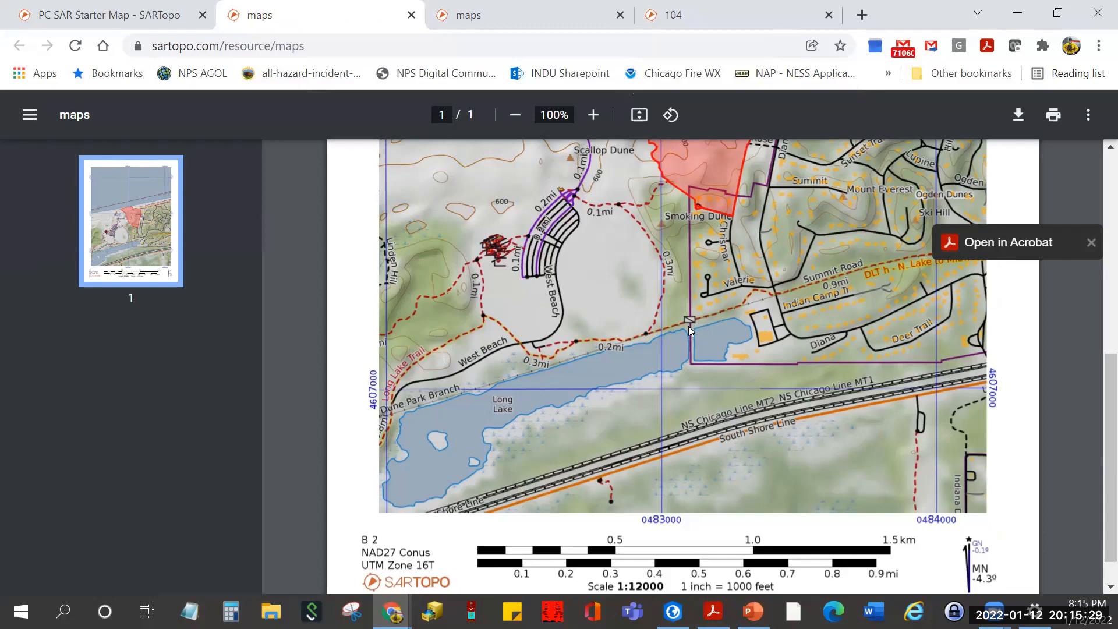
scroll(688, 326, up, 3)
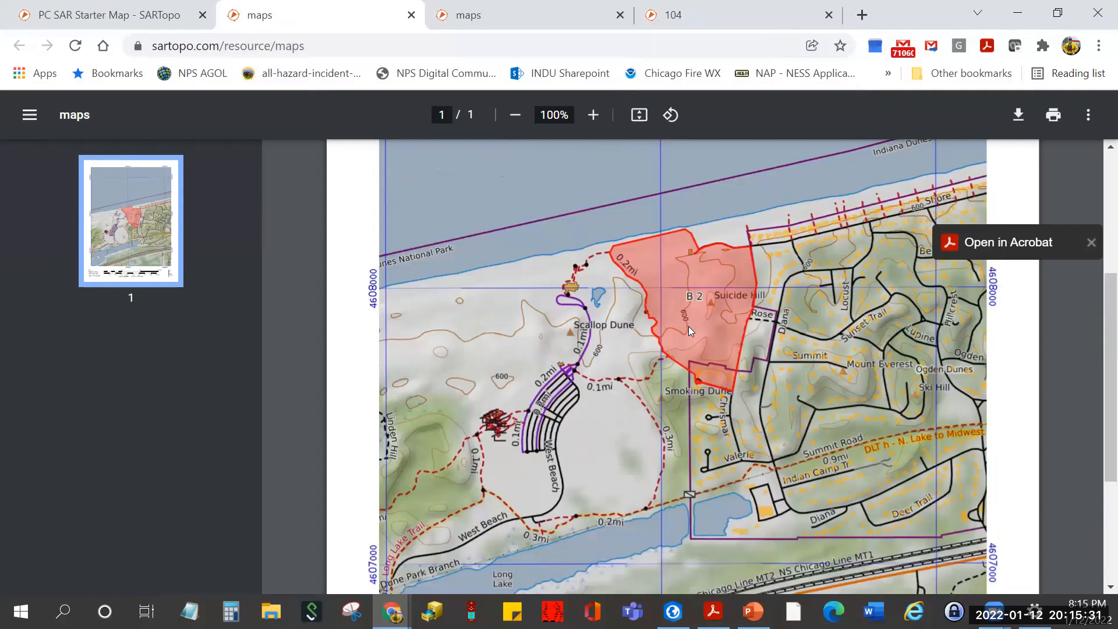
click(124, 19)
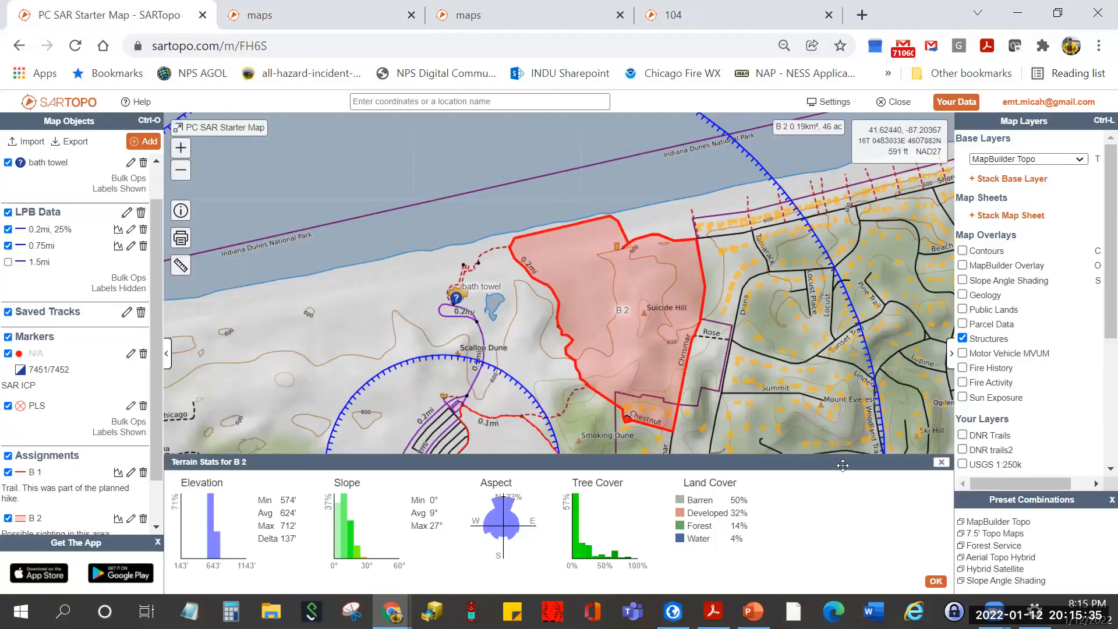
- Close B 2's terrain stats, review its properties, then open B 1's edit form
click(942, 463)
drag(419, 288, 438, 207)
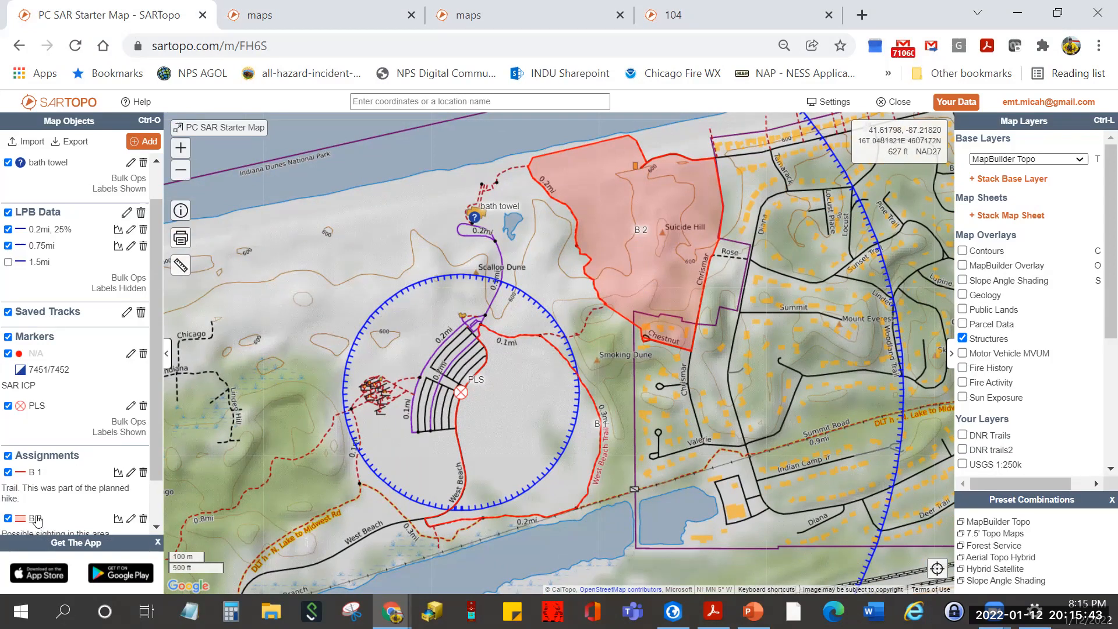
scroll(157, 446, down, 1)
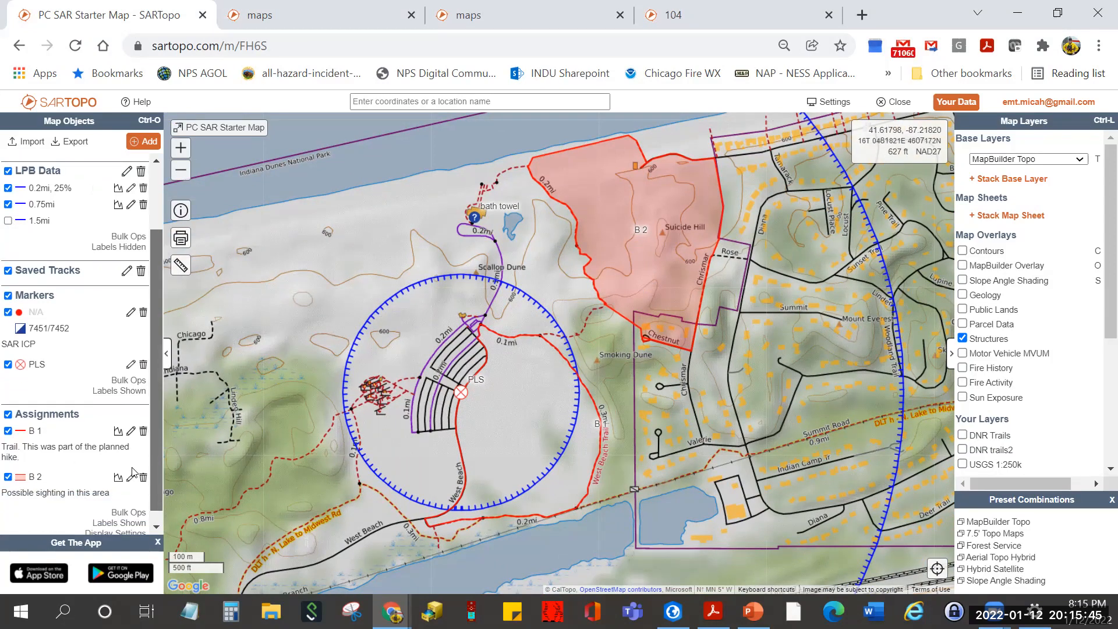
click(130, 483)
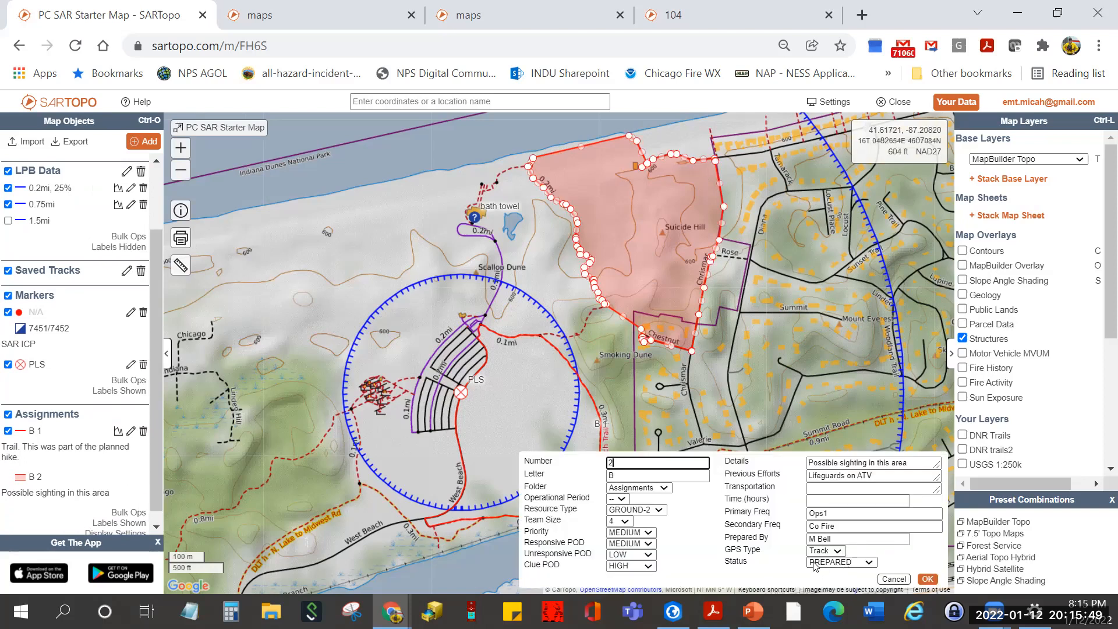
click(928, 580)
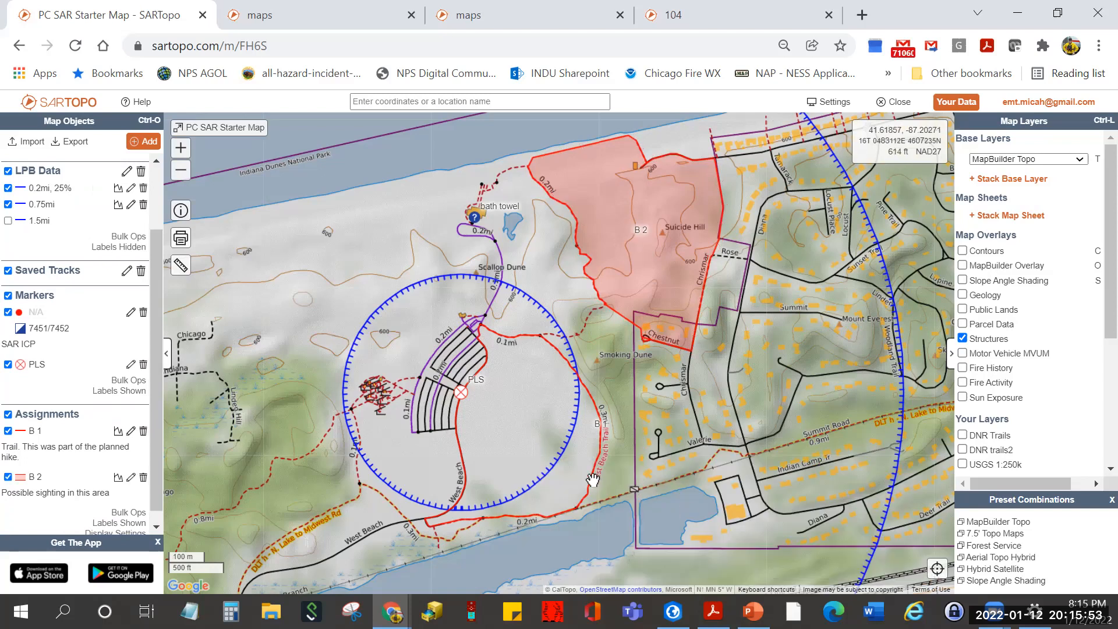
click(600, 420)
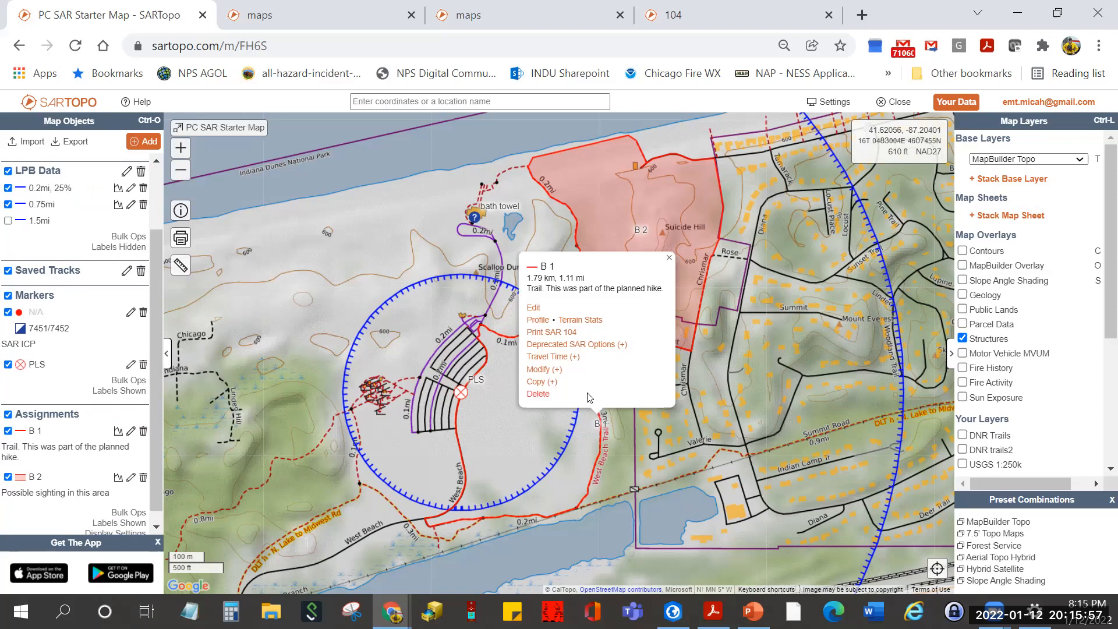
click(534, 308)
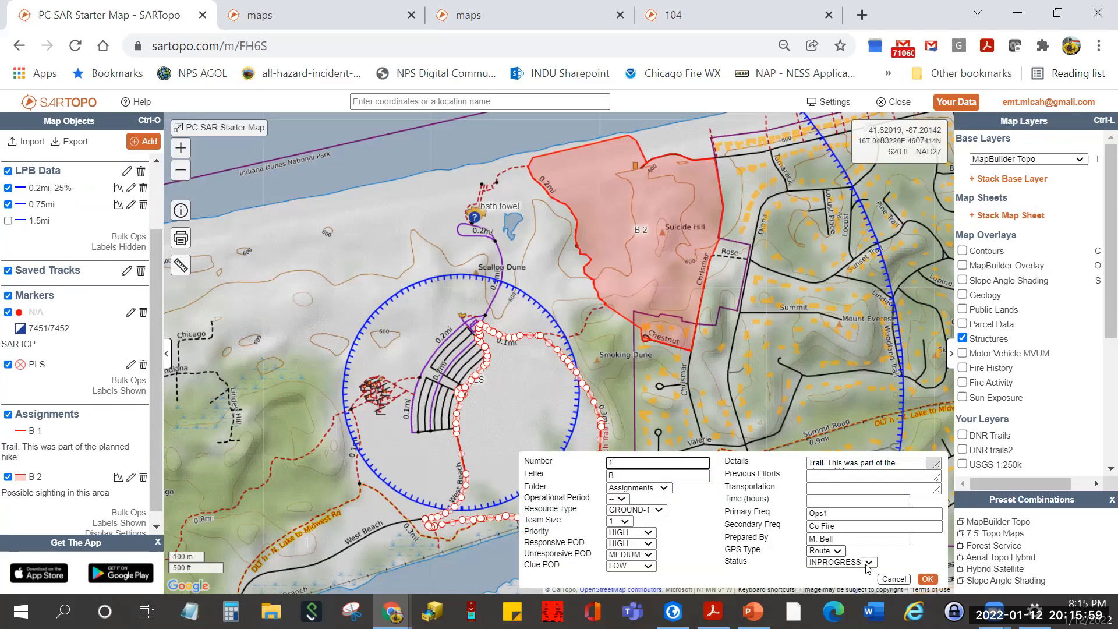
- Save the B 1 assignment and bring the beach and bath towel clue into view
click(927, 580)
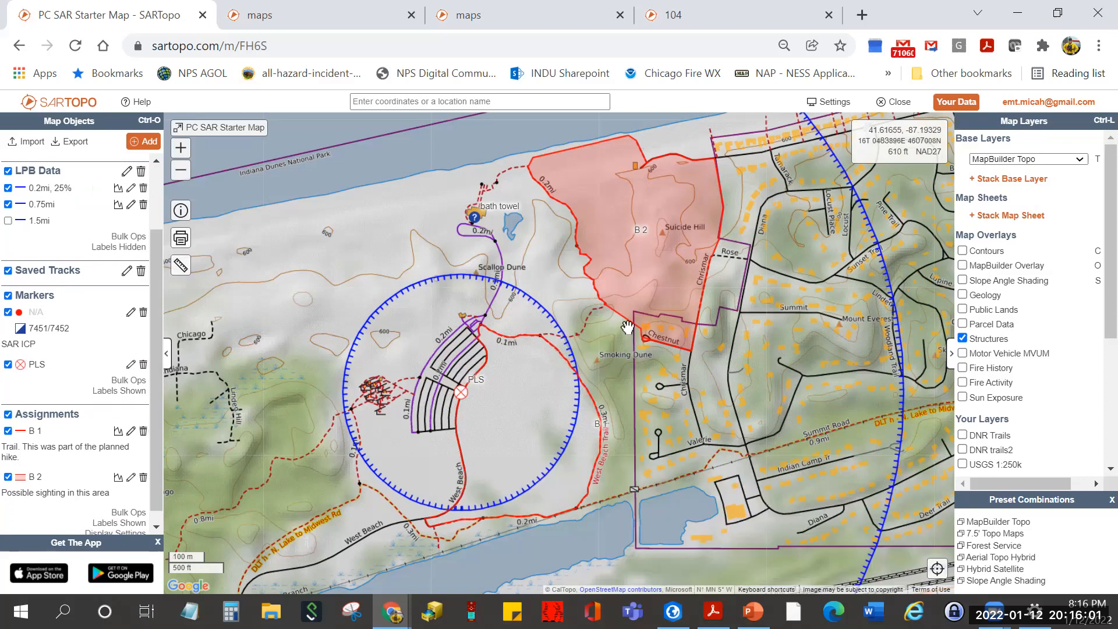
scroll(495, 178, up, 1)
drag(434, 184, 556, 305)
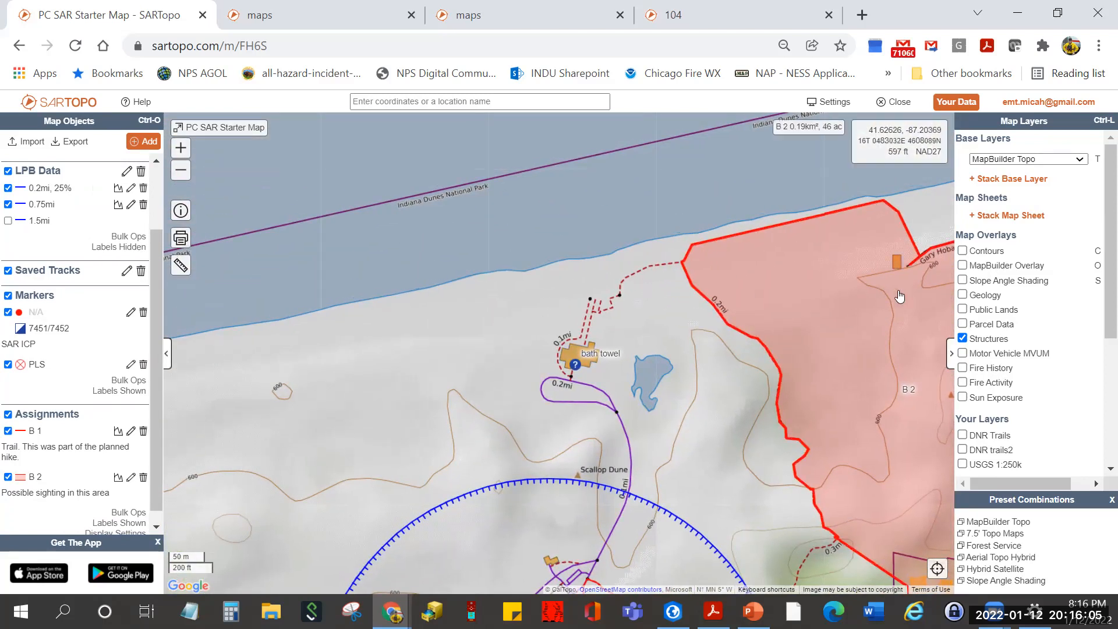
- Switch the base map to ORTHO 2018 aerial imagery
click(1068, 166)
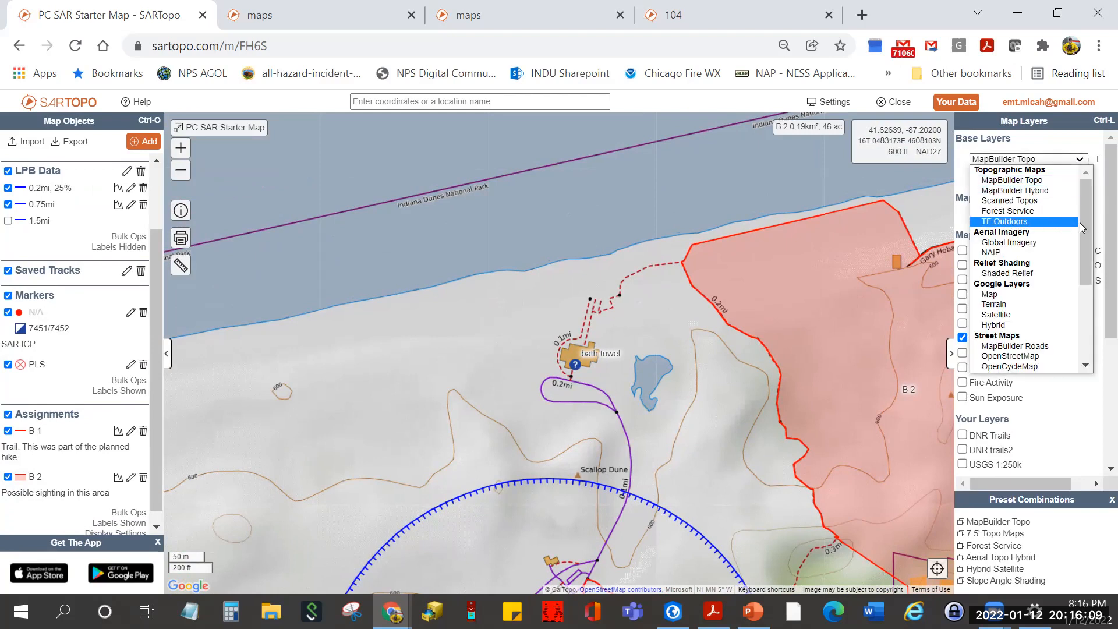
click(1037, 146)
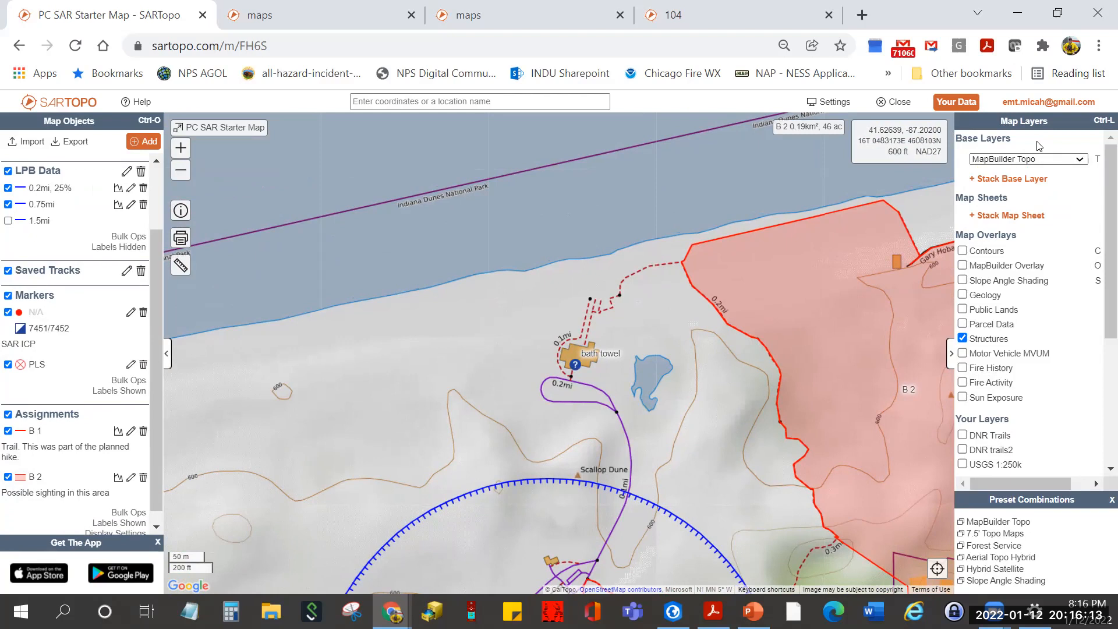
click(1078, 161)
drag(1088, 227, 1077, 318)
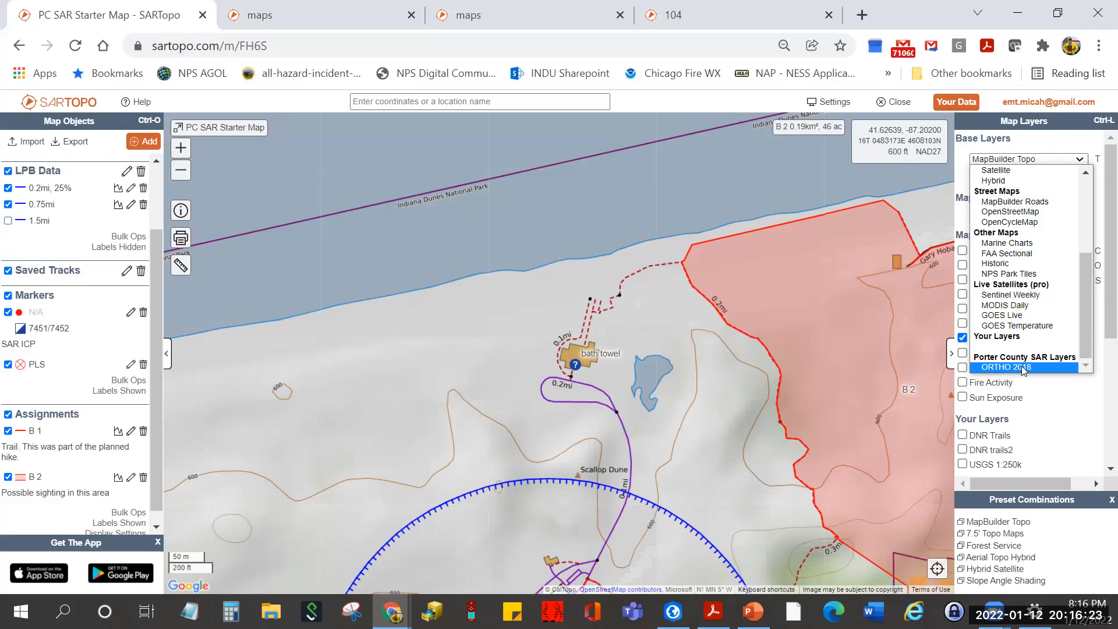
key(Return)
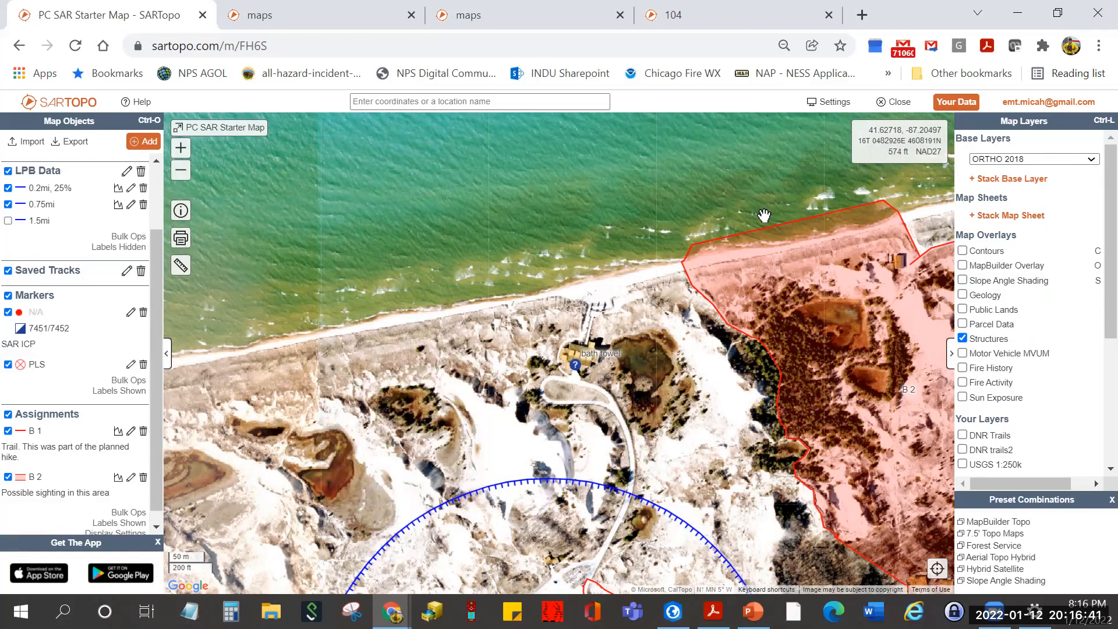
- Zoom in on the beach building in the aerial imagery and bring up the add-object list
scroll(586, 321, up, 2)
scroll(586, 321, up, 1)
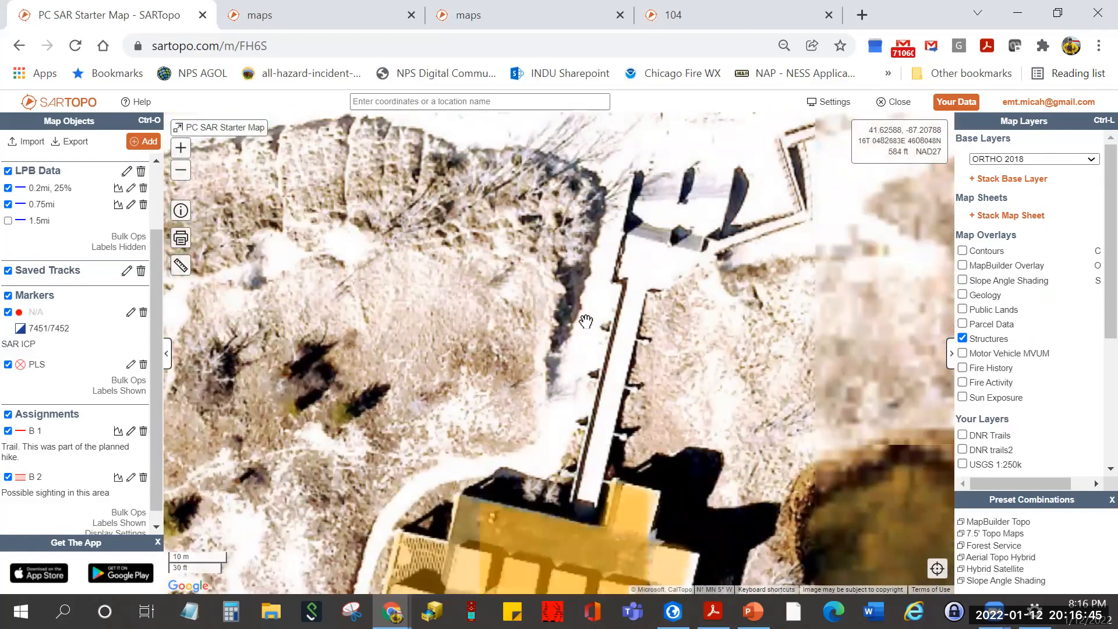
drag(585, 321, 554, 257)
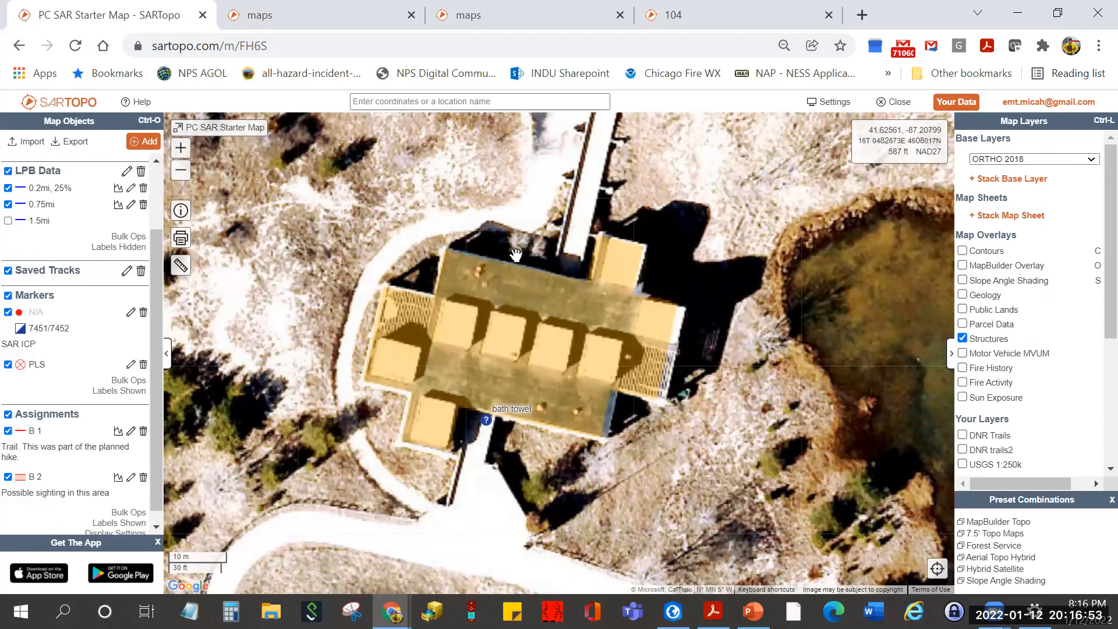
scroll(516, 255, down, 3)
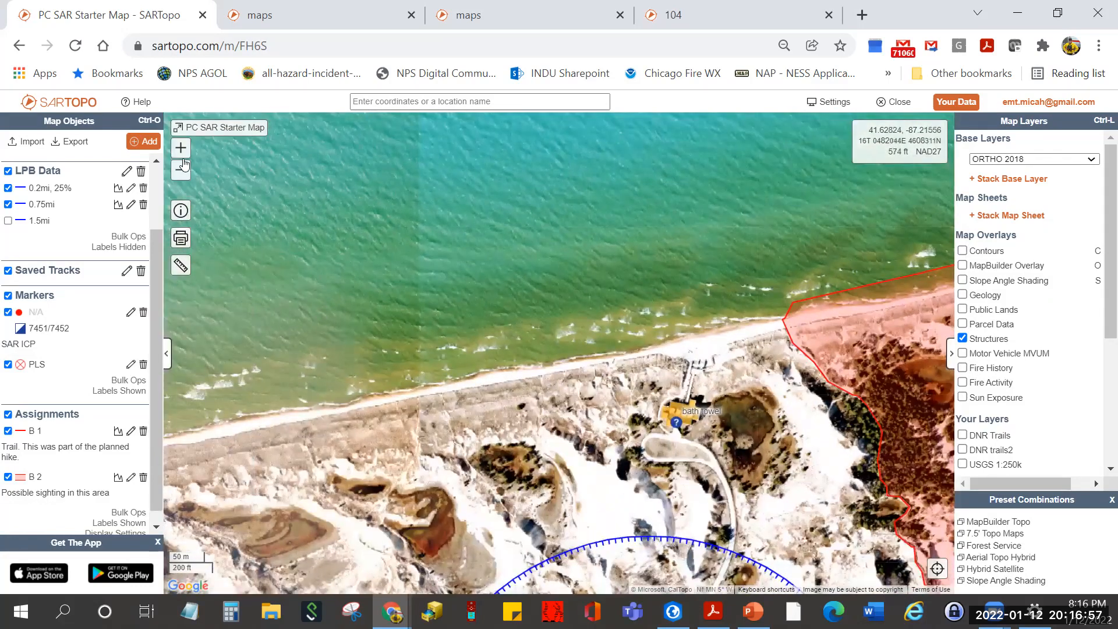
click(152, 144)
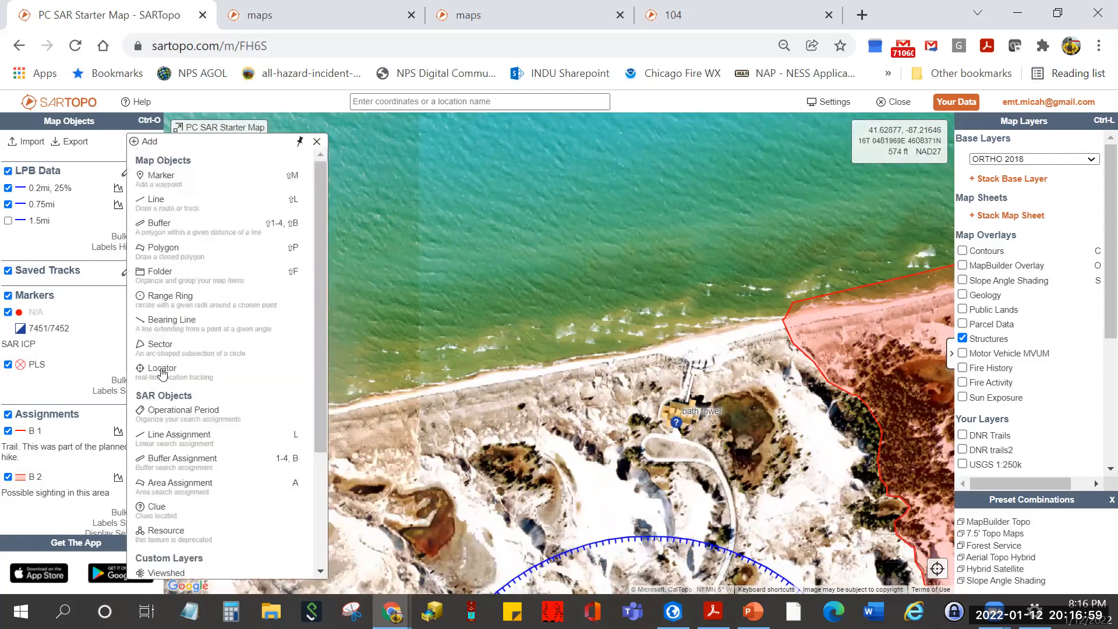
- Draw a new area assignment along the beach from its western end to the B 2 boundary
click(189, 487)
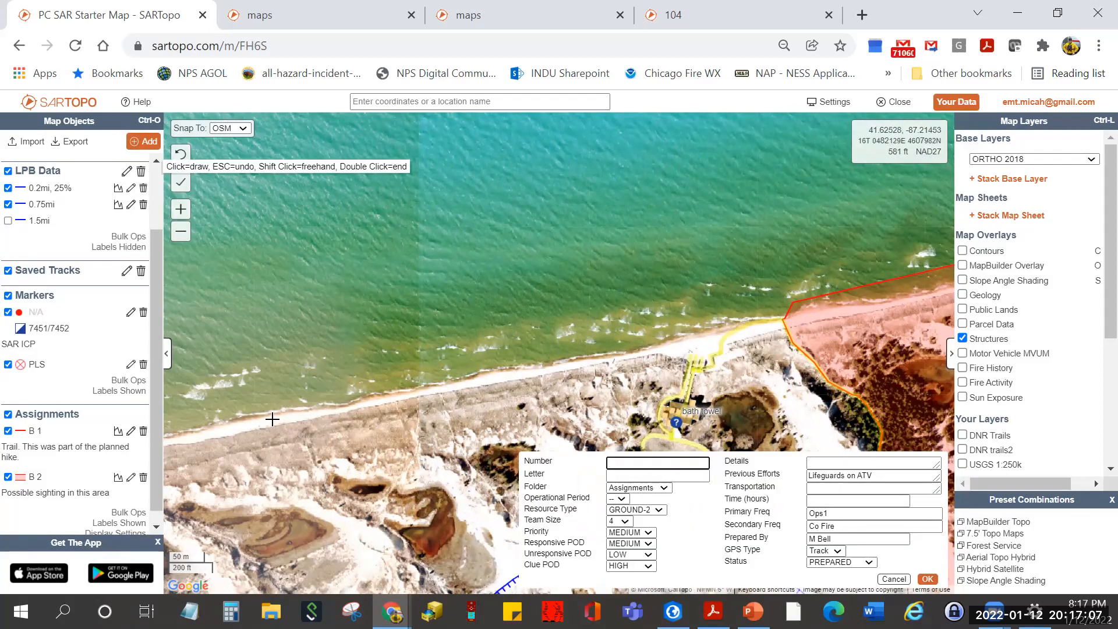
click(173, 434)
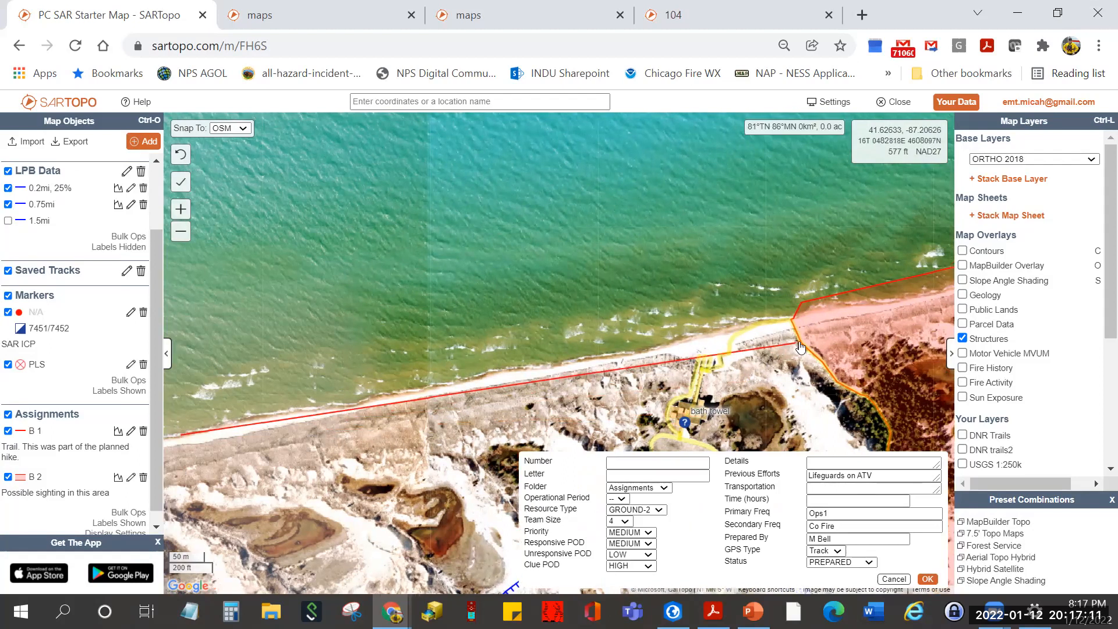
click(790, 323)
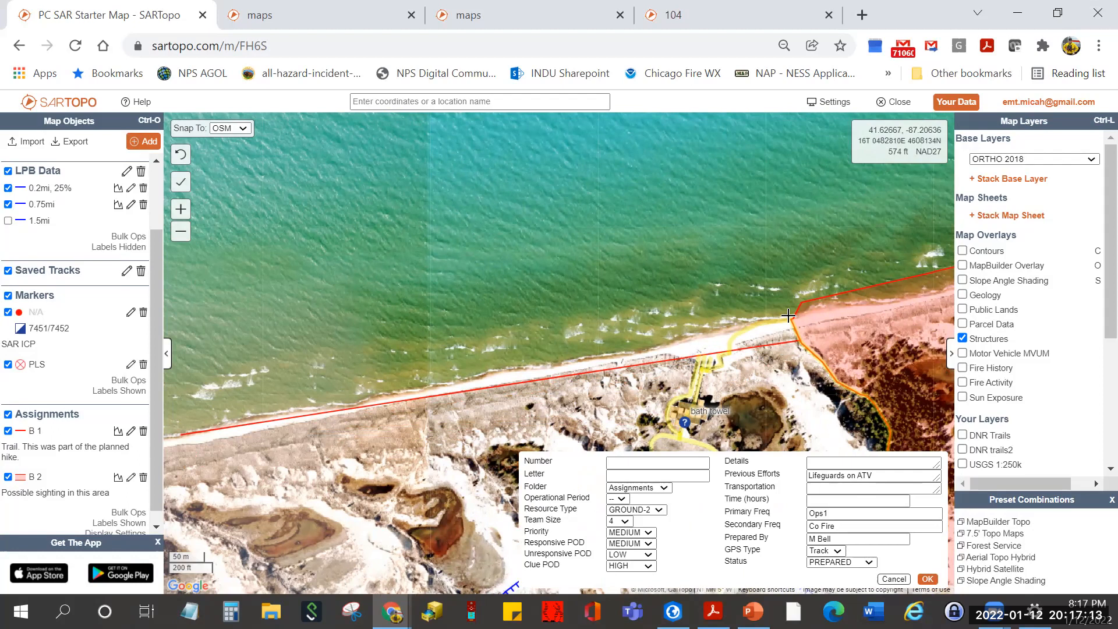
key(Return)
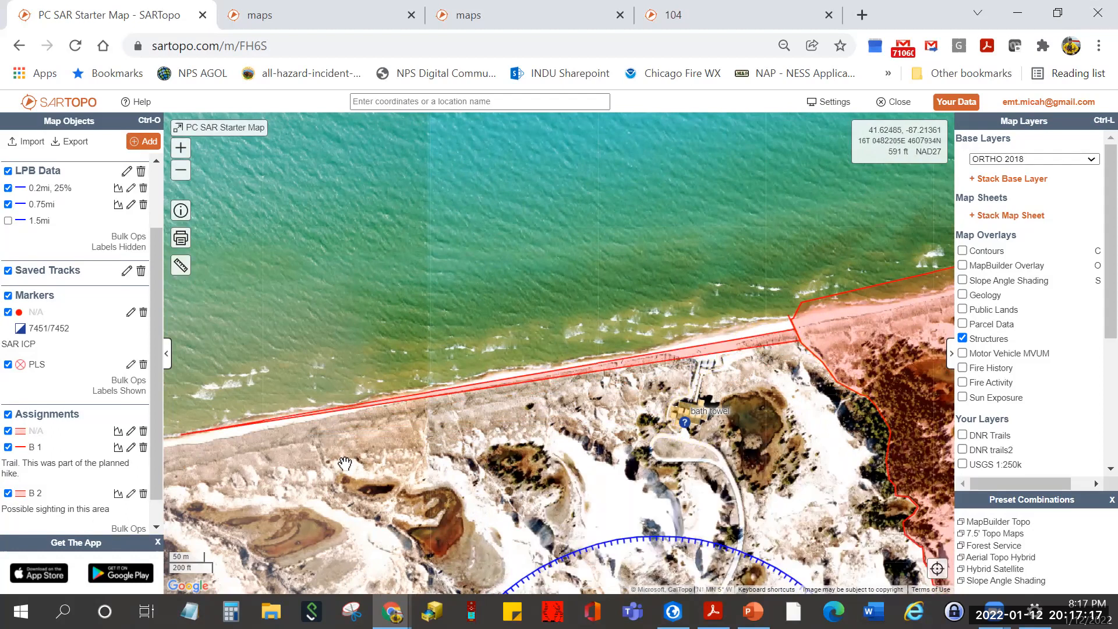
- Make the area assignment A 0 with status COMPLETED and details 'Presiously searched', then save
click(717, 353)
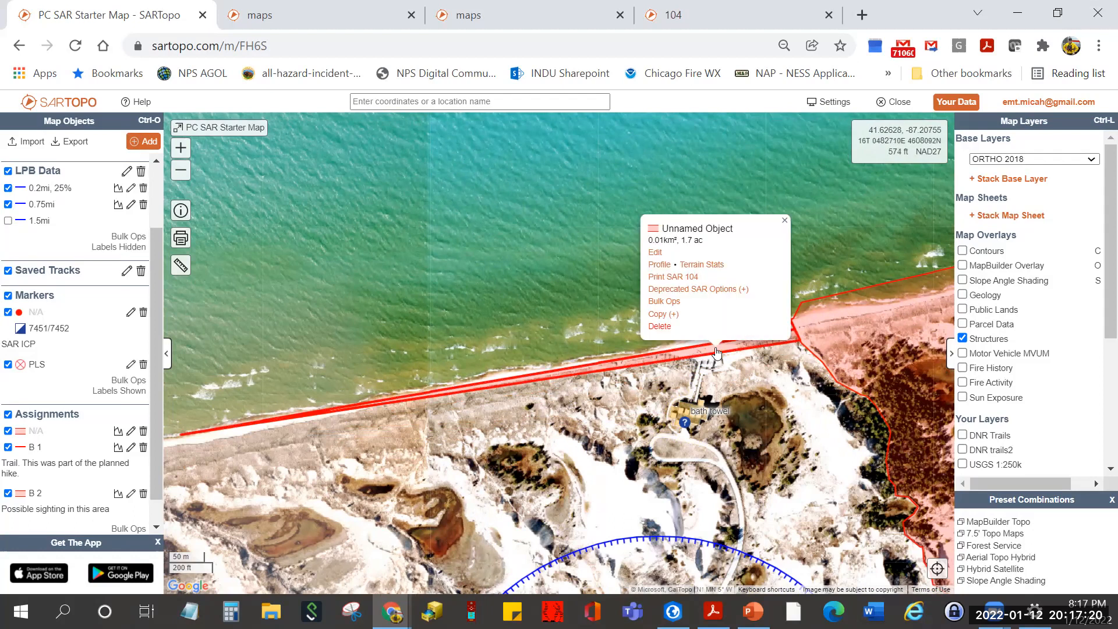
click(656, 255)
click(646, 466)
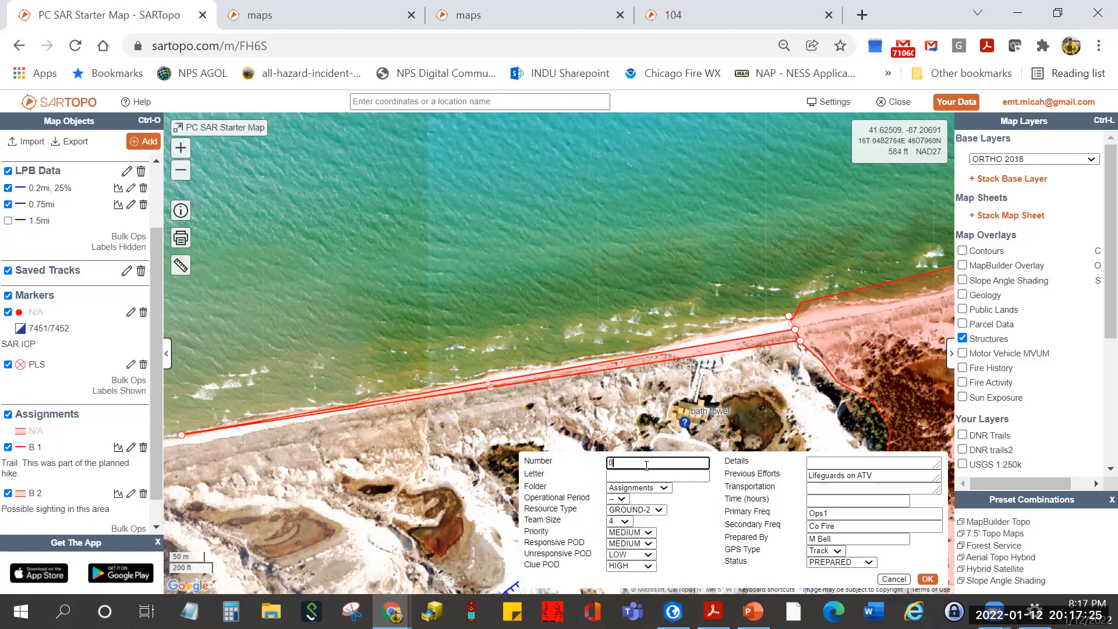
click(648, 474)
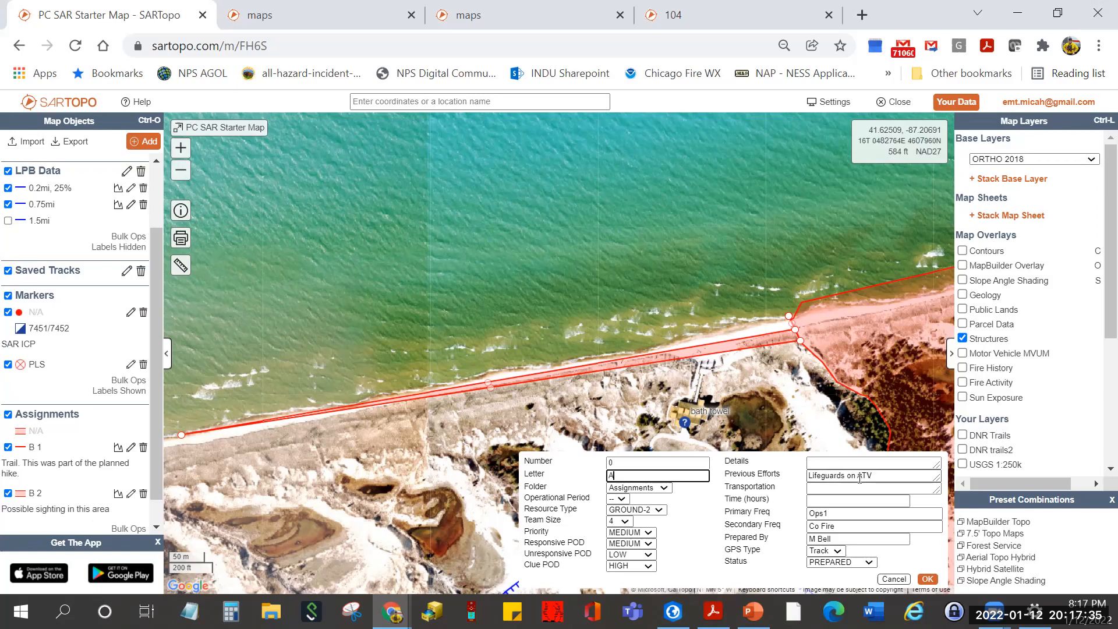
drag(880, 475, 828, 480)
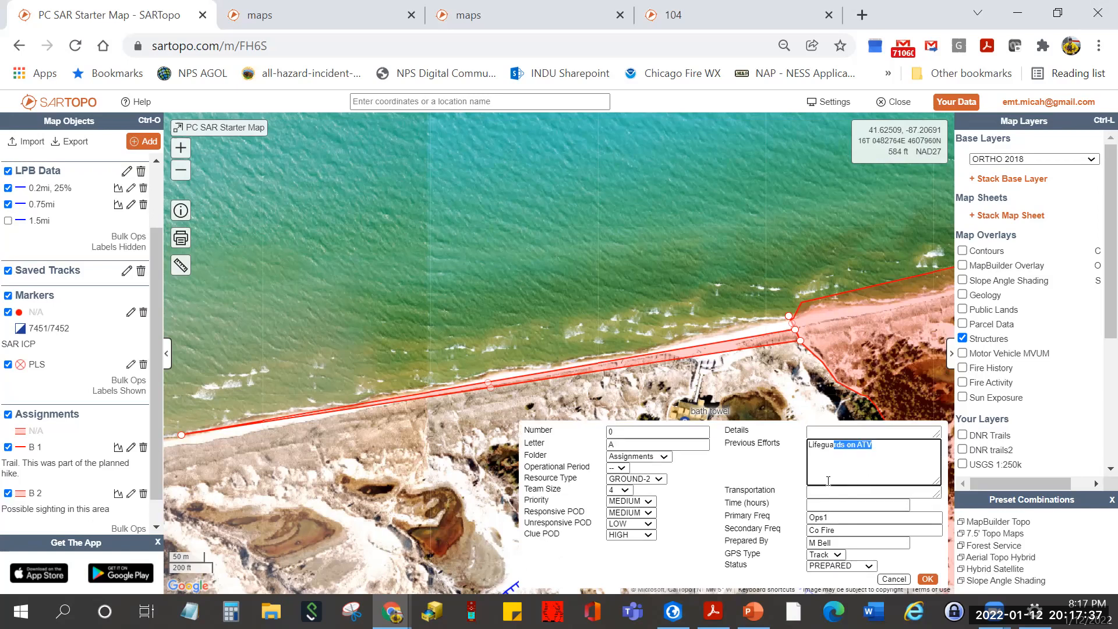
click(829, 568)
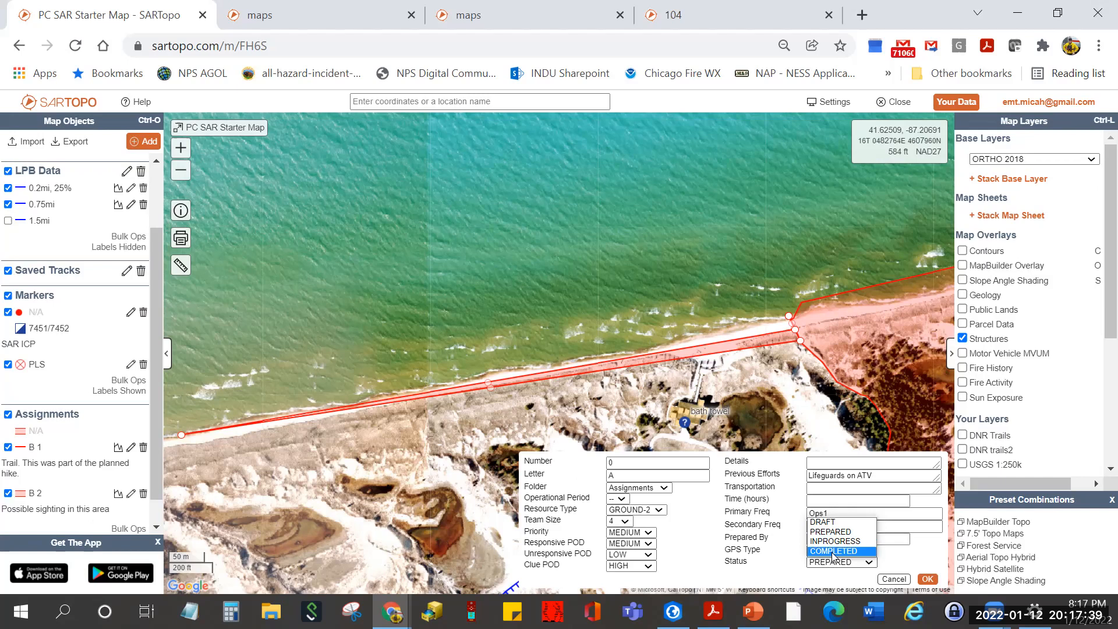
click(839, 557)
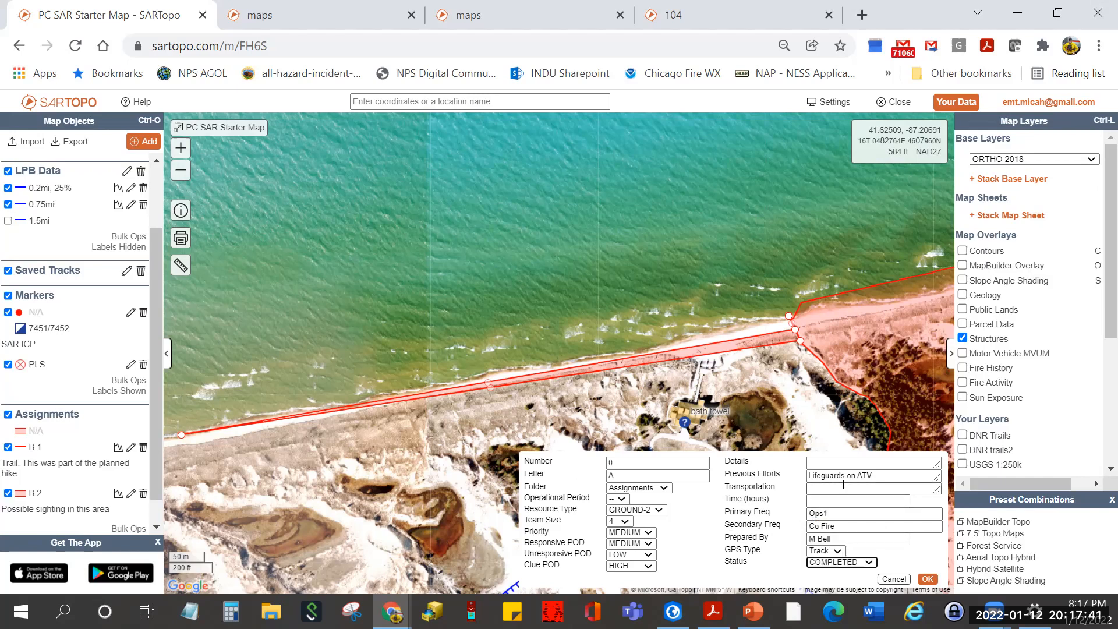
click(871, 462)
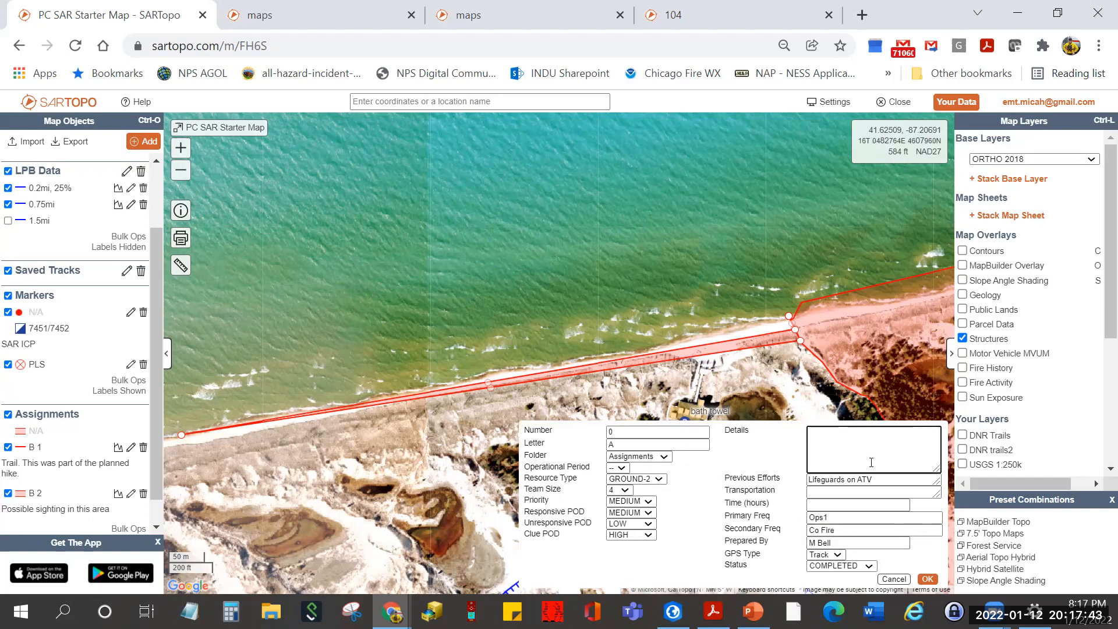
text(Presiously searched)
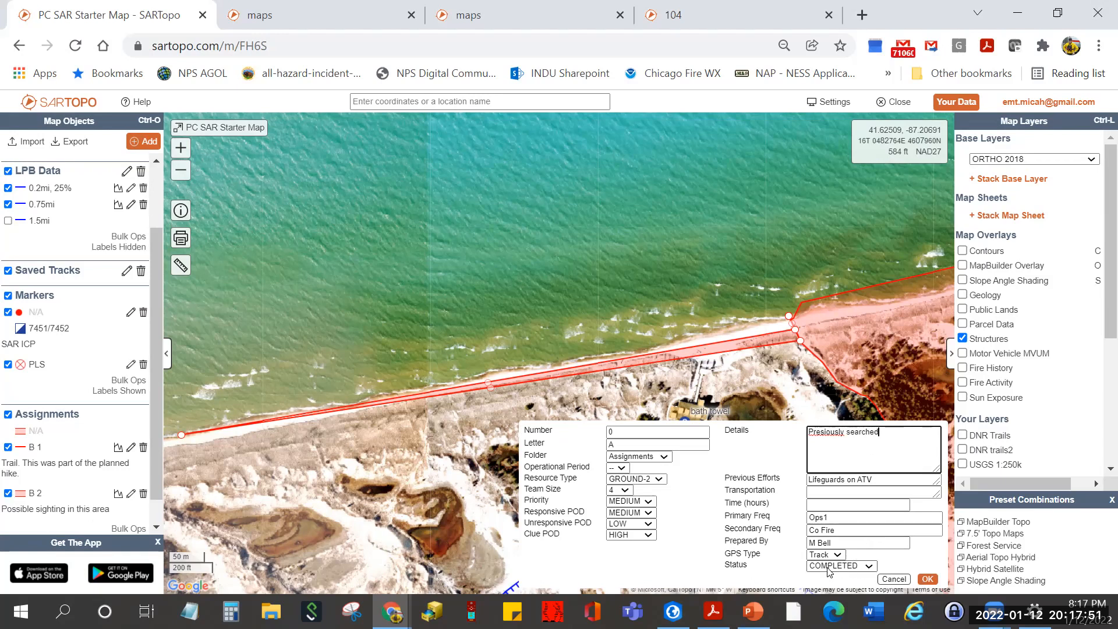
click(927, 580)
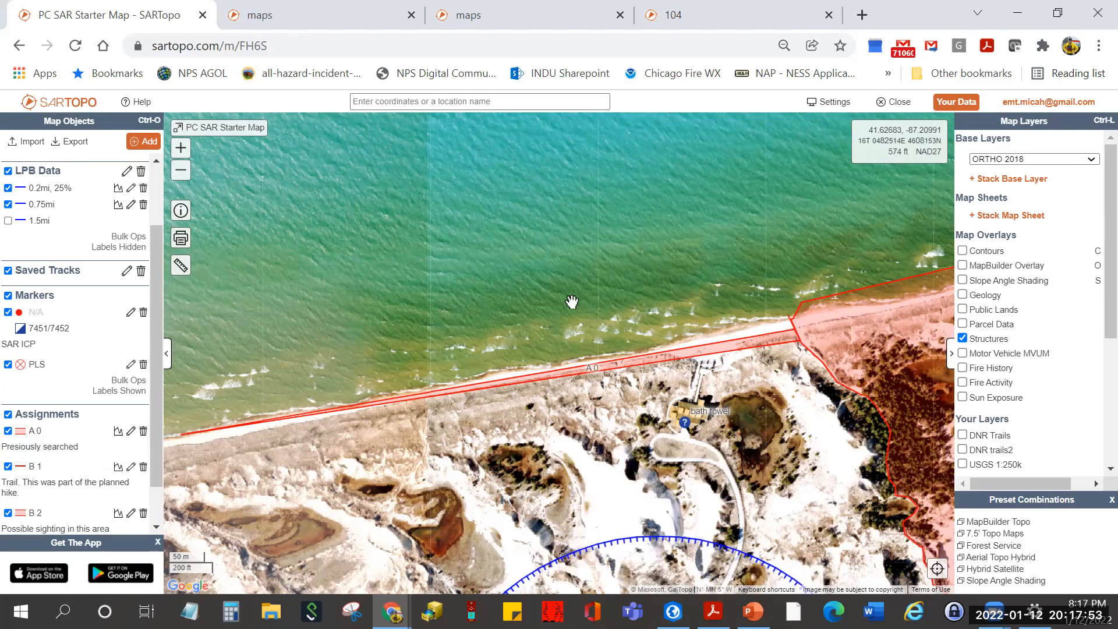
scroll(519, 265, down, 3)
- Replace ORTHO 2018 with the Google Map base layer and zoom in on the PLS area
drag(517, 263, 505, 270)
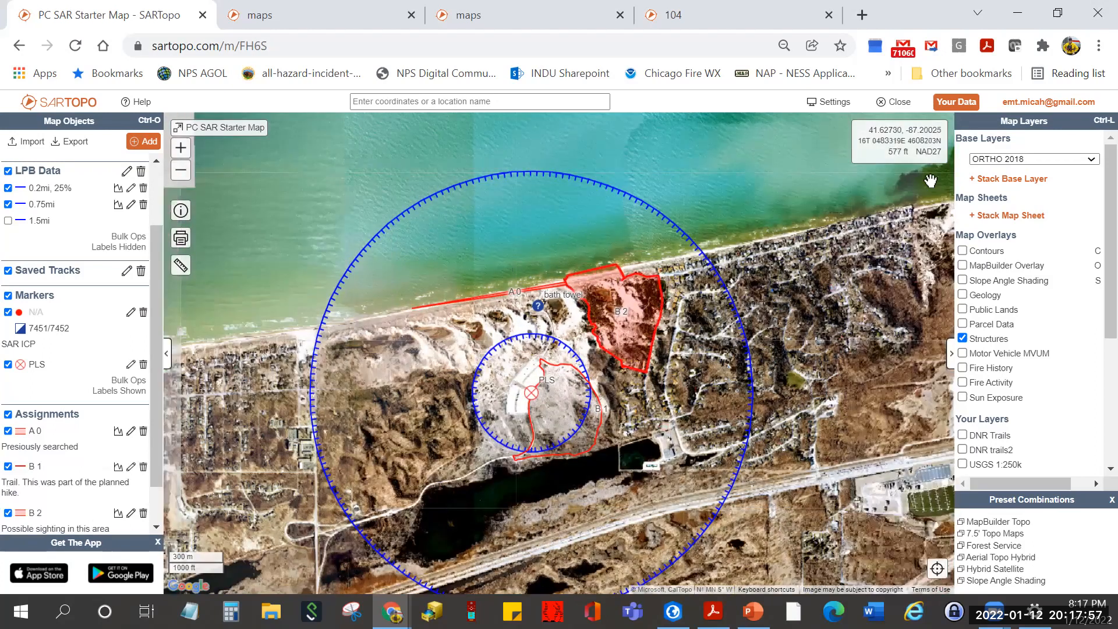
click(1061, 165)
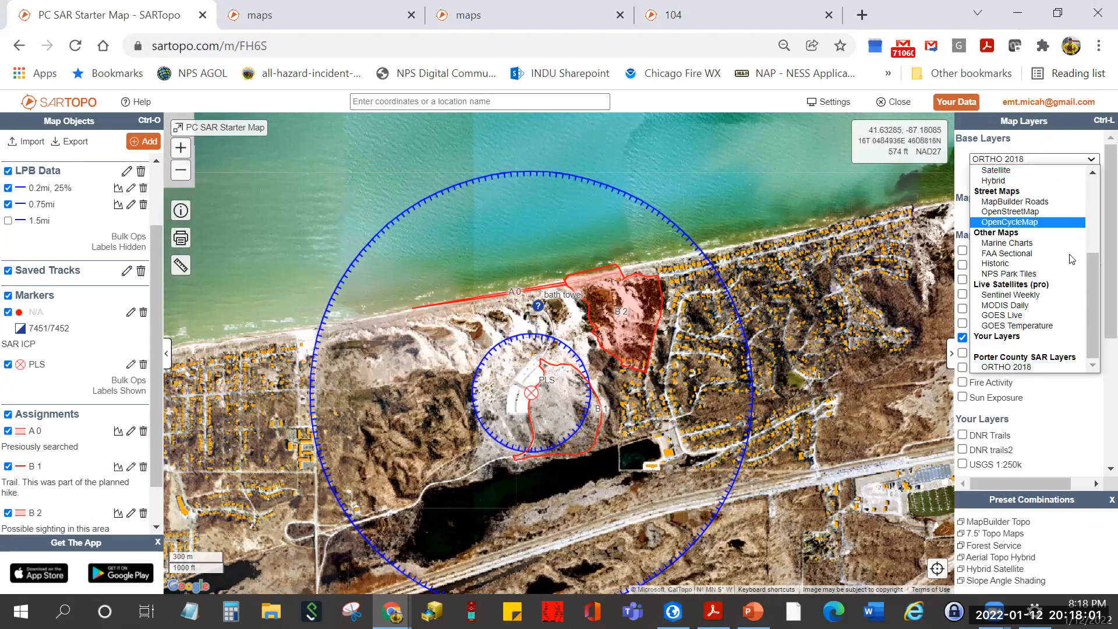
drag(1091, 288, 1091, 236)
click(1008, 251)
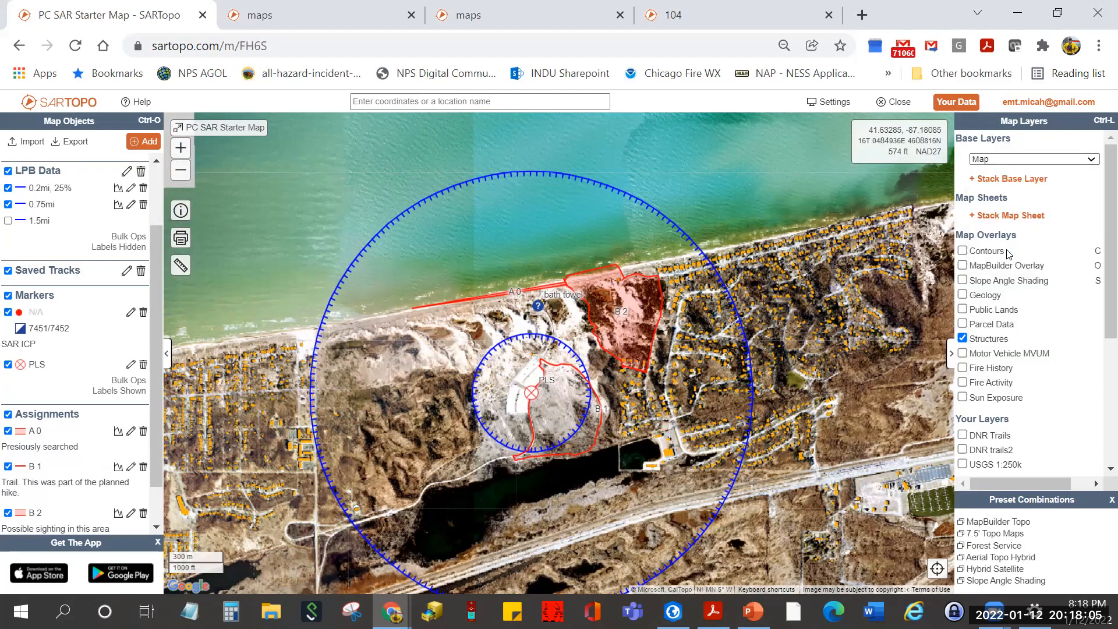
scroll(425, 354, up, 2)
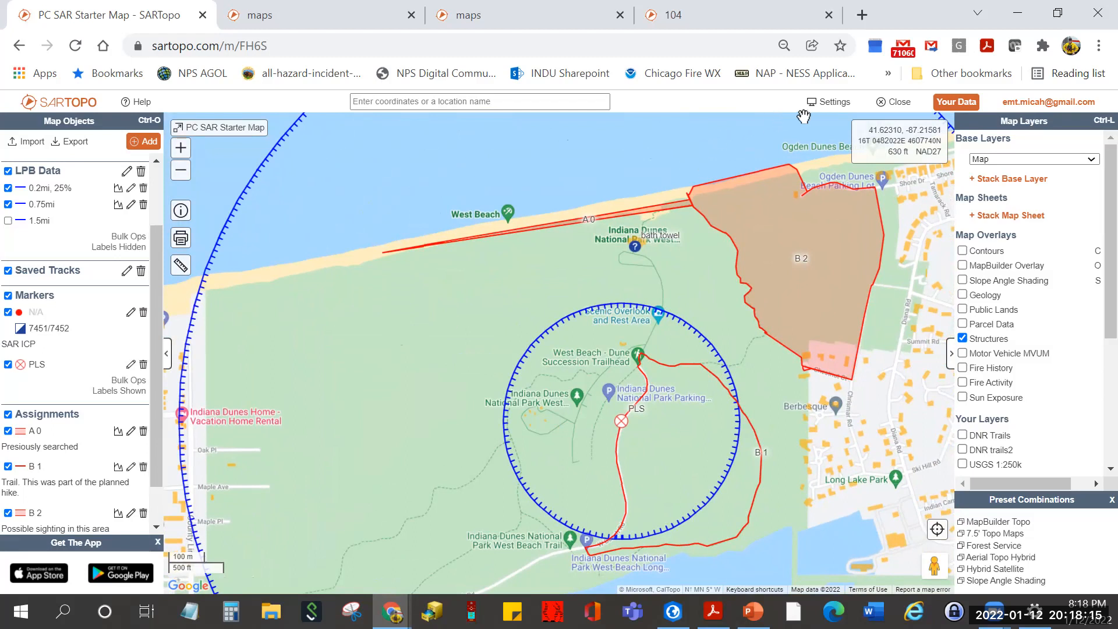
- Leave Show Labels set to By Folder in Settings, then close the PC SAR Starter Map
click(832, 103)
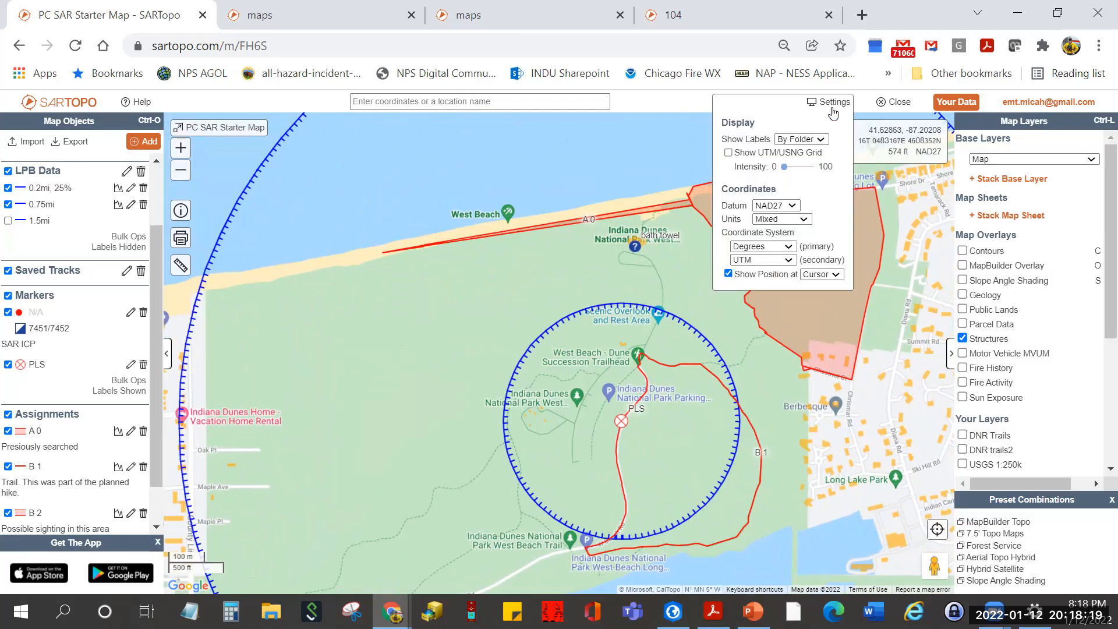
click(821, 141)
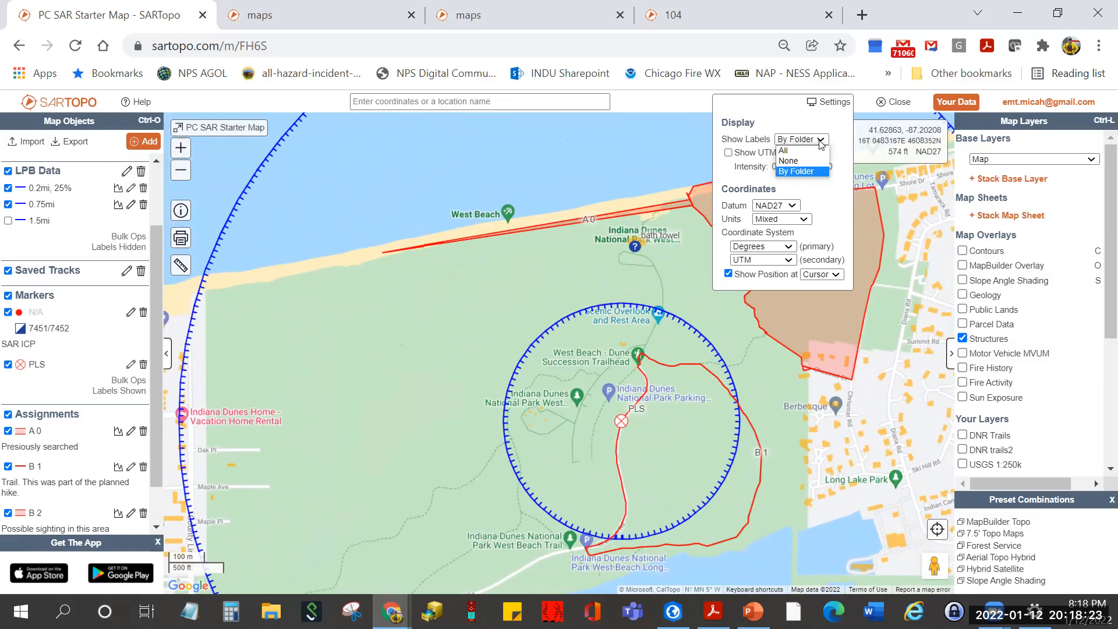
click(790, 119)
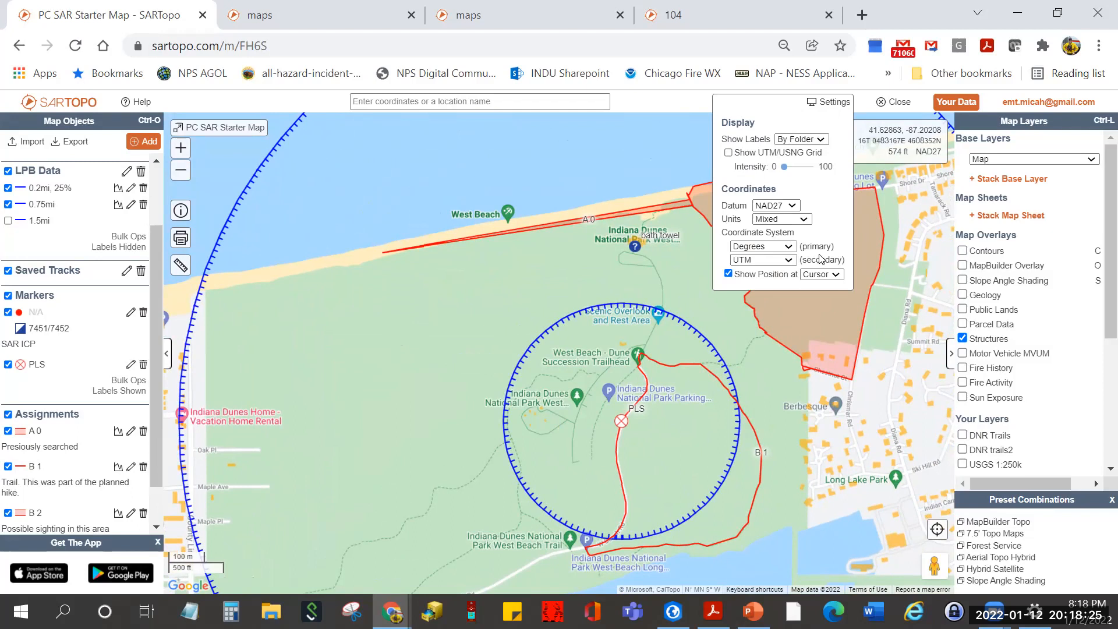
click(882, 105)
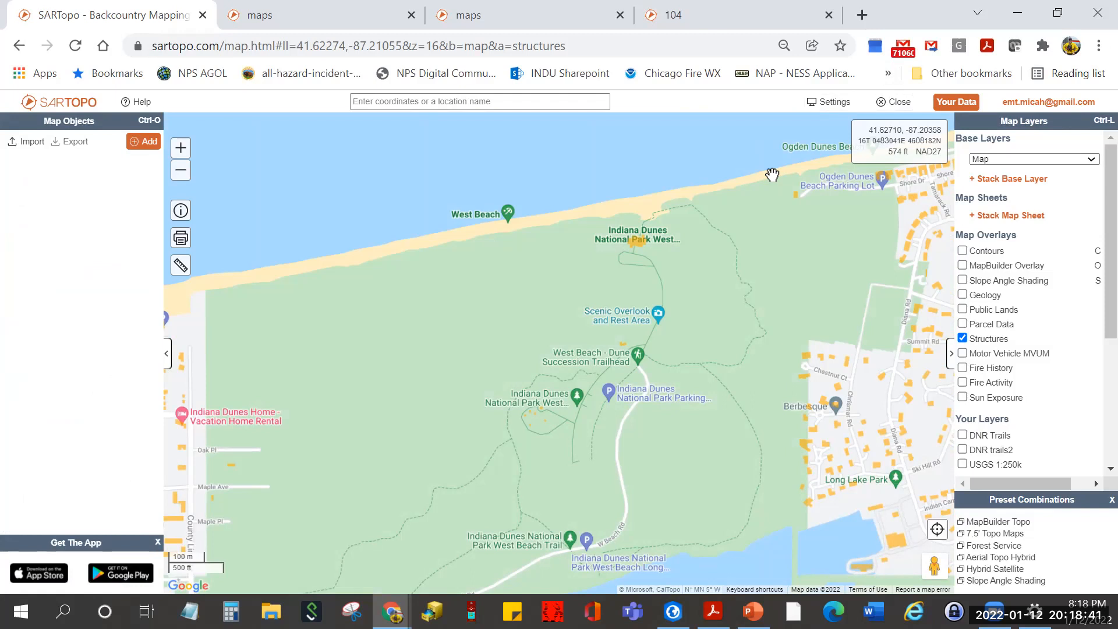
- Open the INDU map from your saved maps list
click(950, 103)
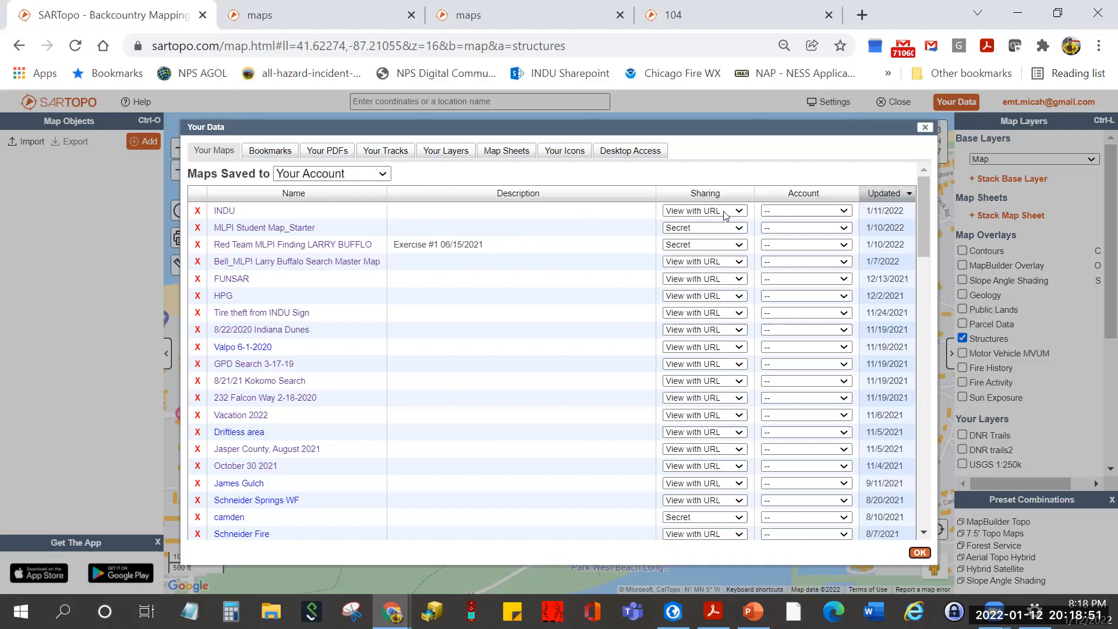
click(877, 195)
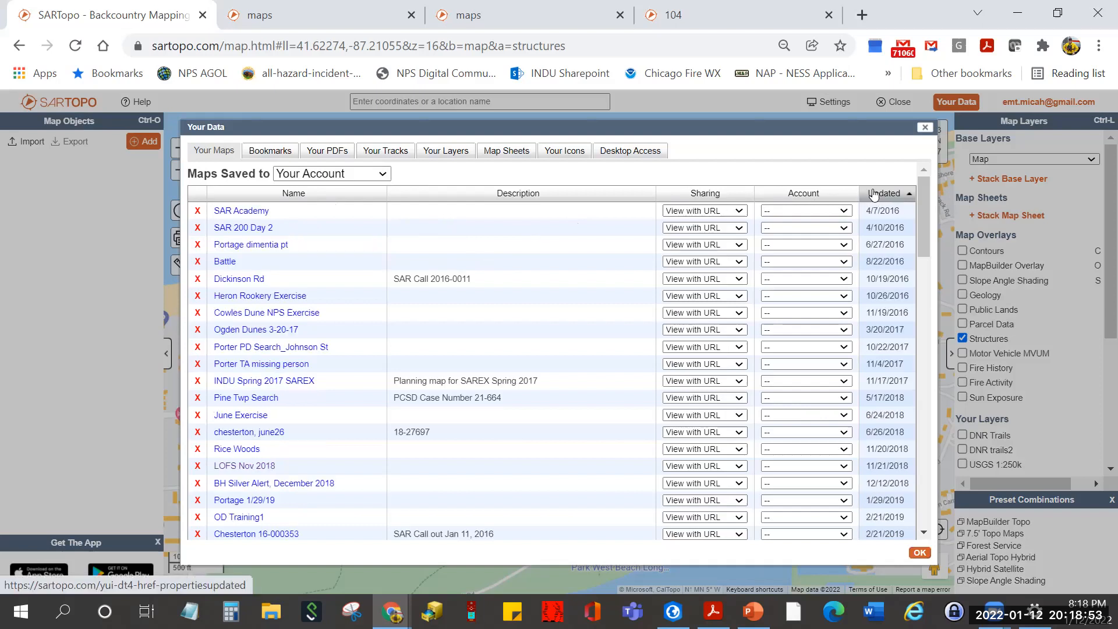
click(877, 196)
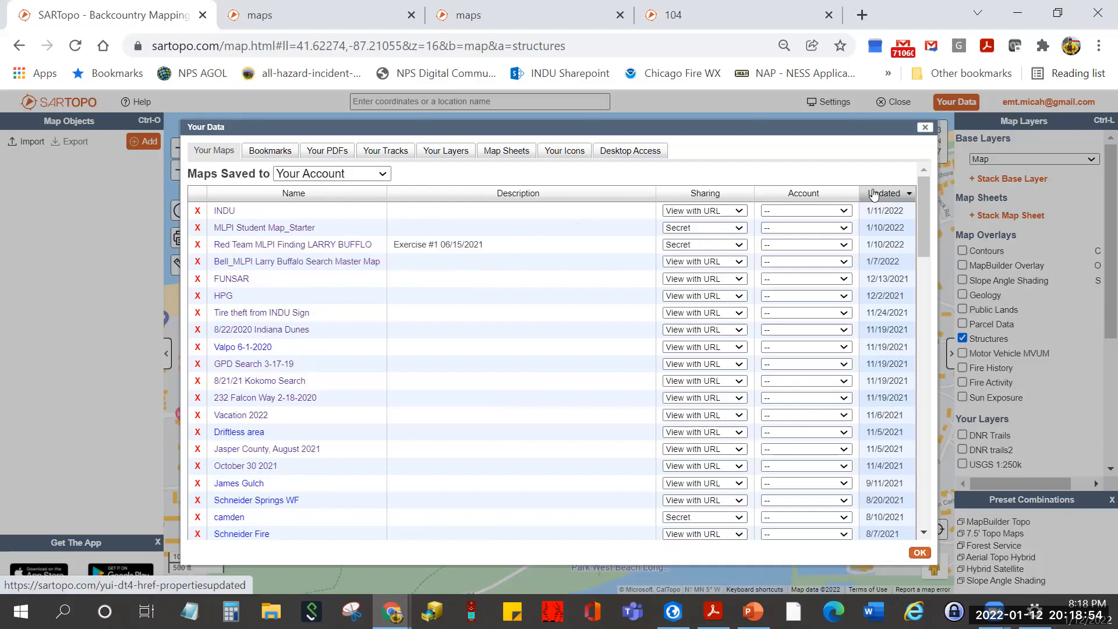
click(225, 212)
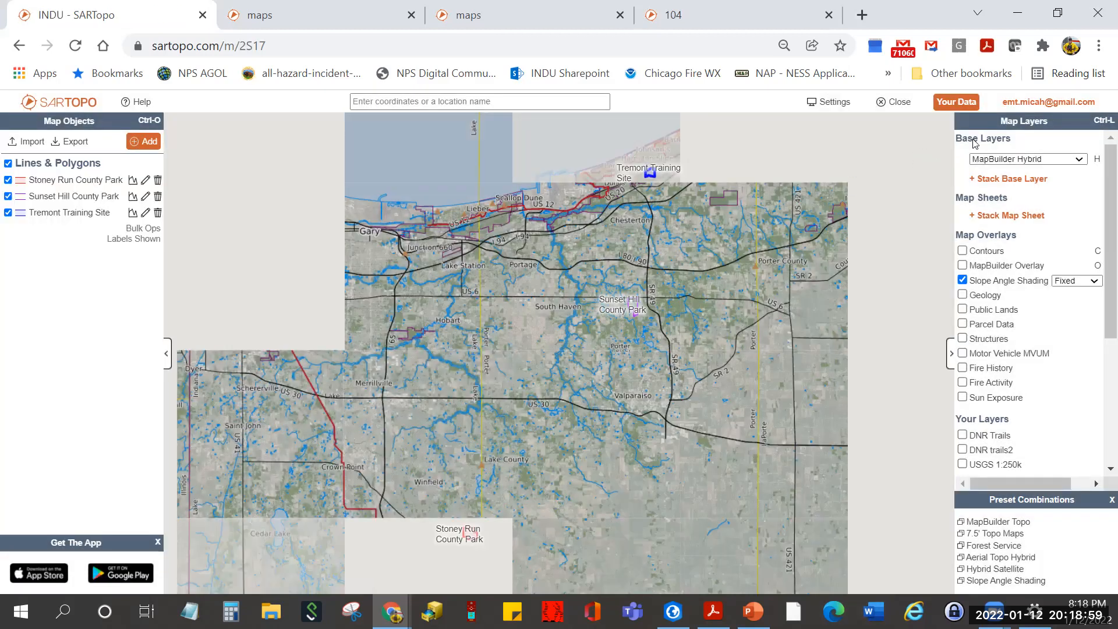
- Switch the saved maps list to Porter County SAR and open PC SAR Starter Map
click(950, 103)
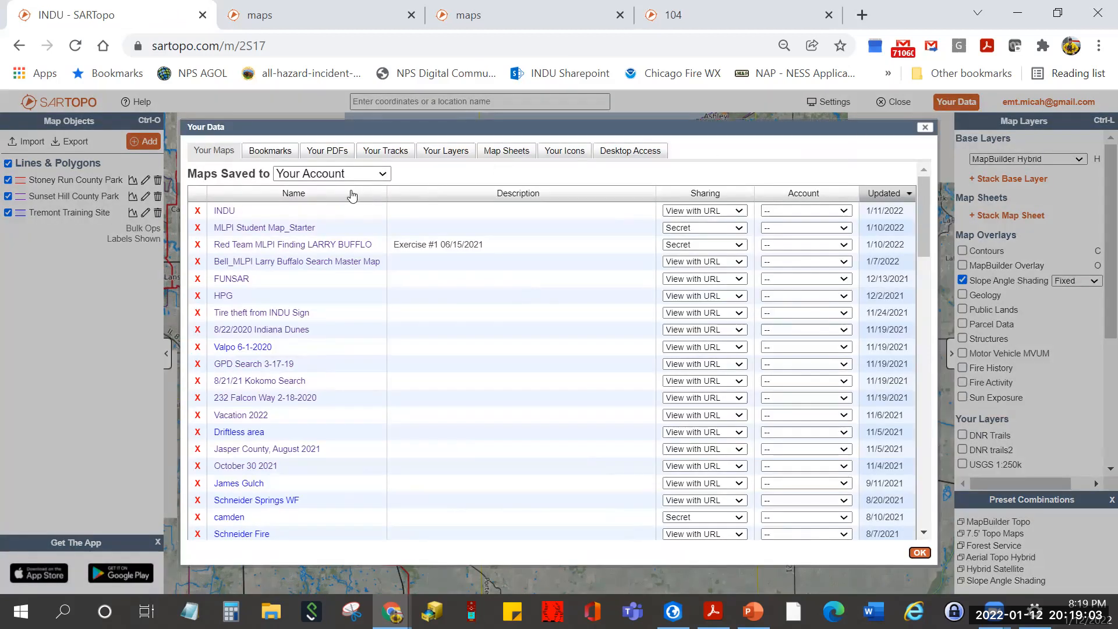
click(380, 174)
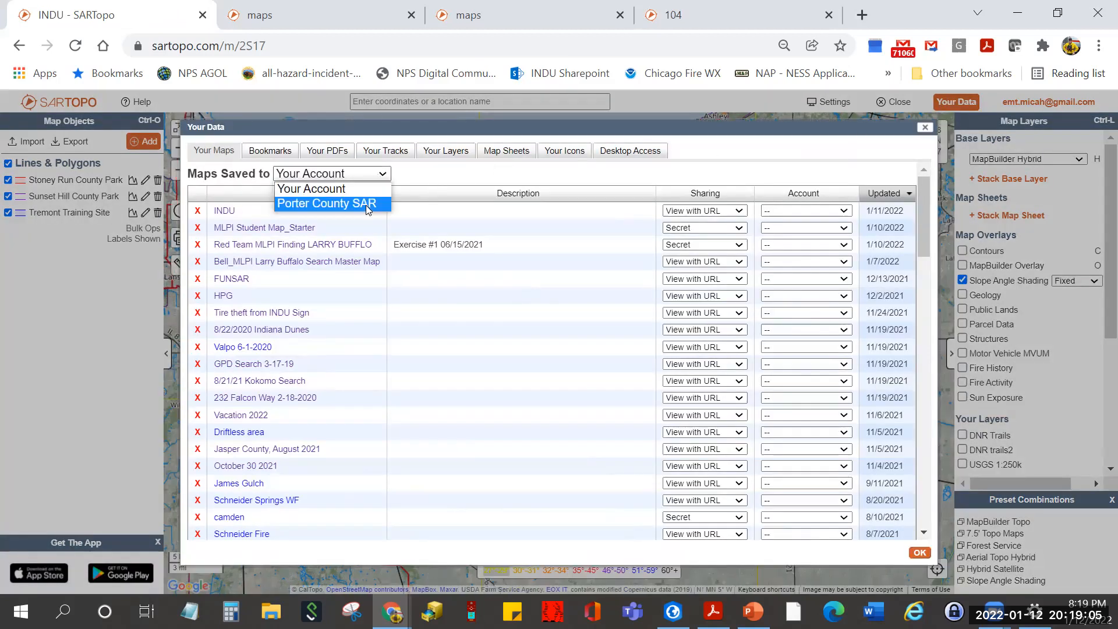
click(367, 203)
click(279, 213)
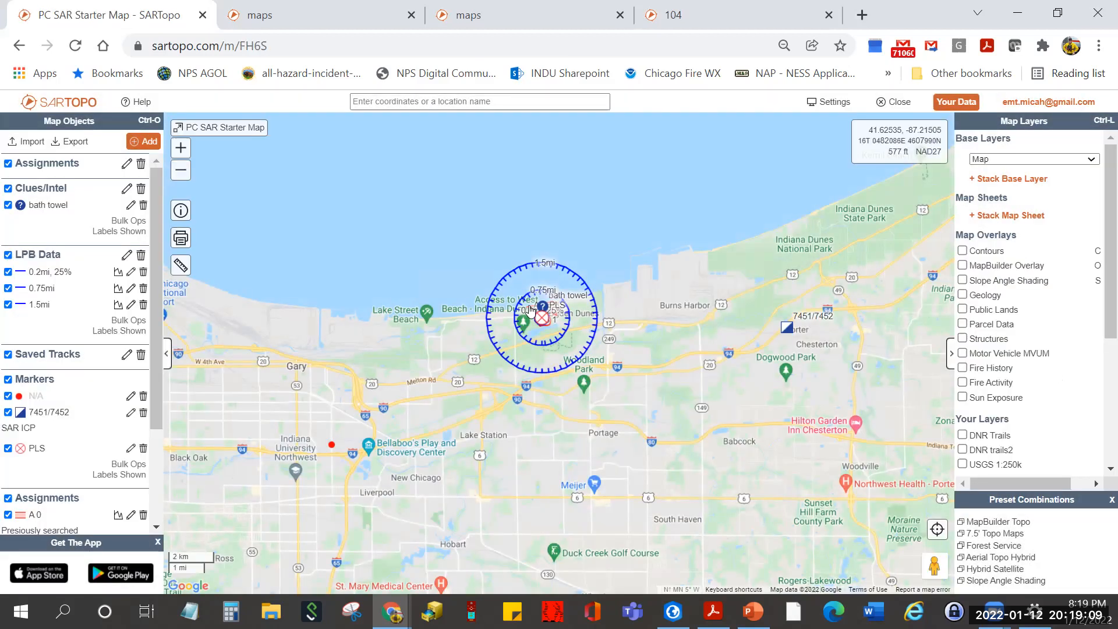
- Set the assignment display settings to colour assignments by Status
scroll(530, 309, up, 3)
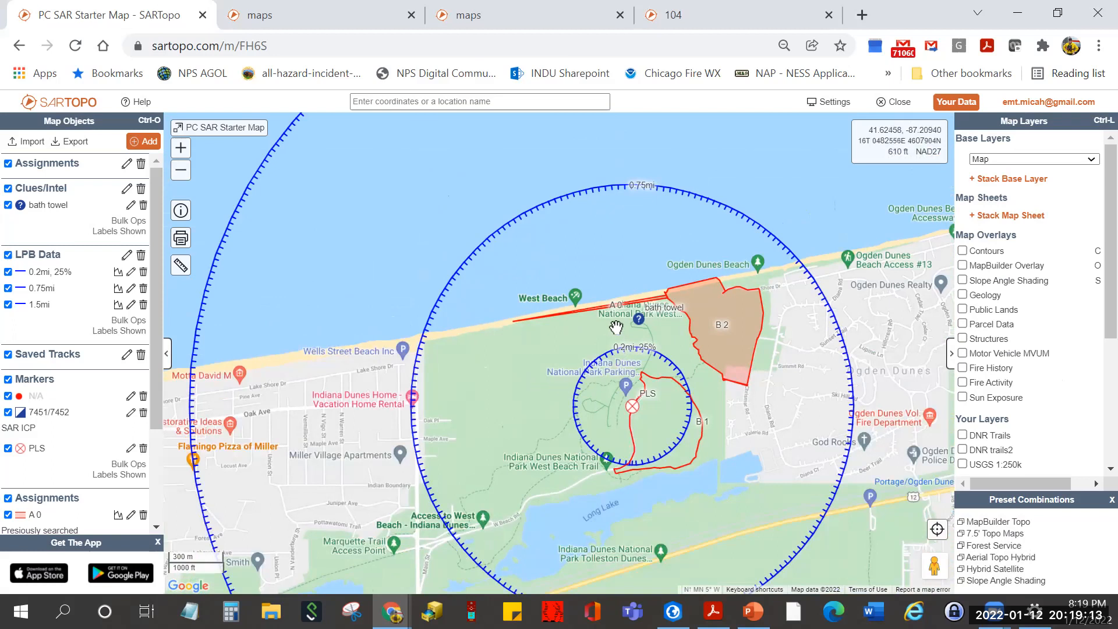
drag(567, 322, 506, 324)
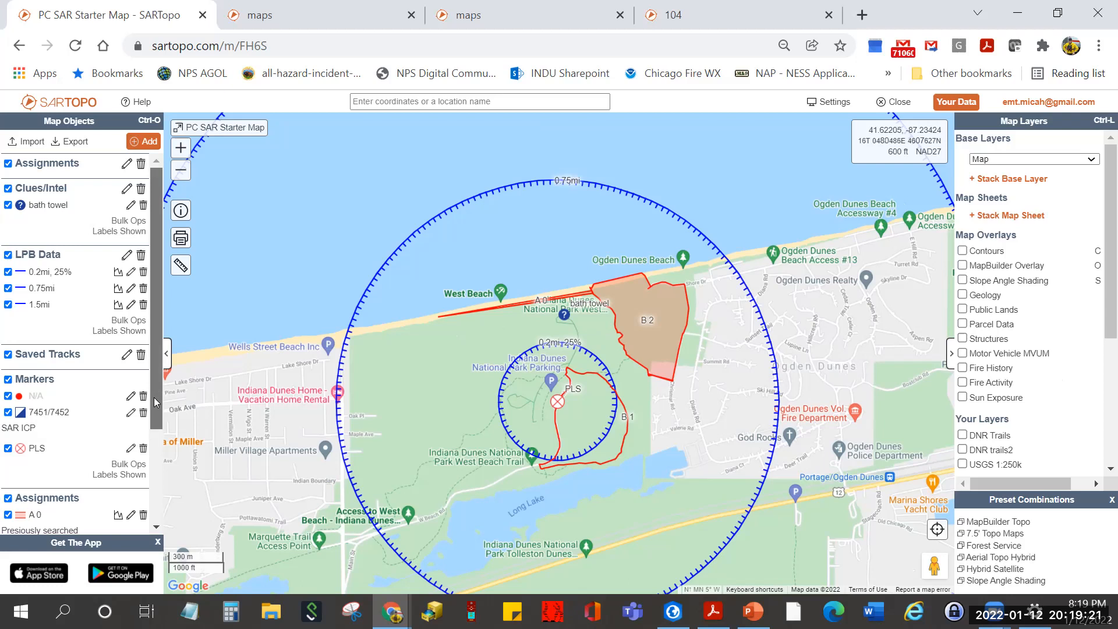
scroll(147, 446, down, 3)
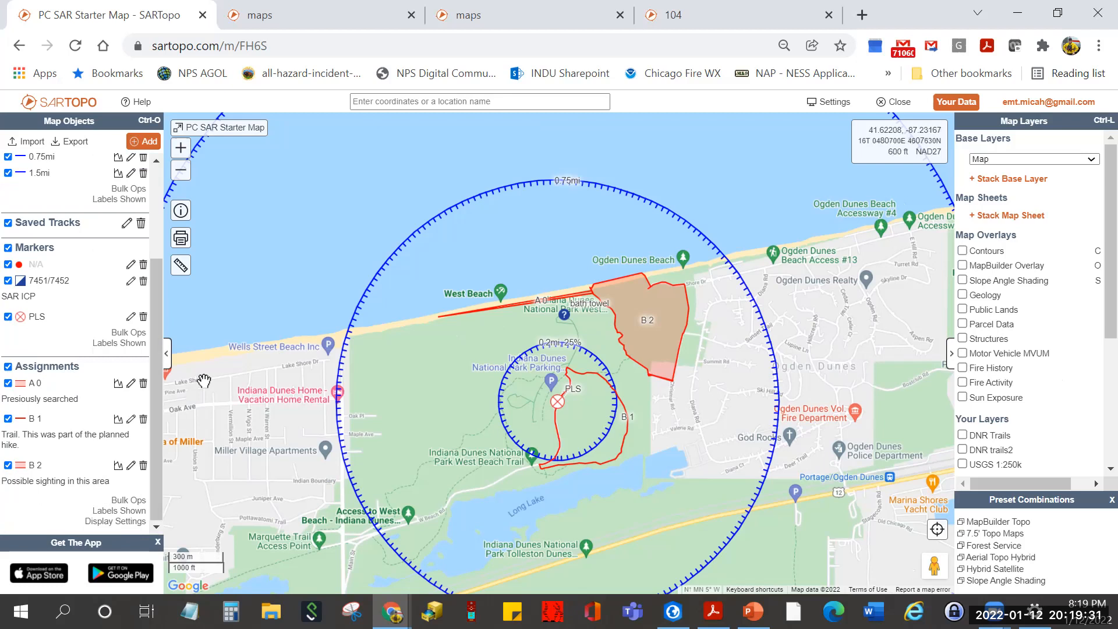
click(108, 524)
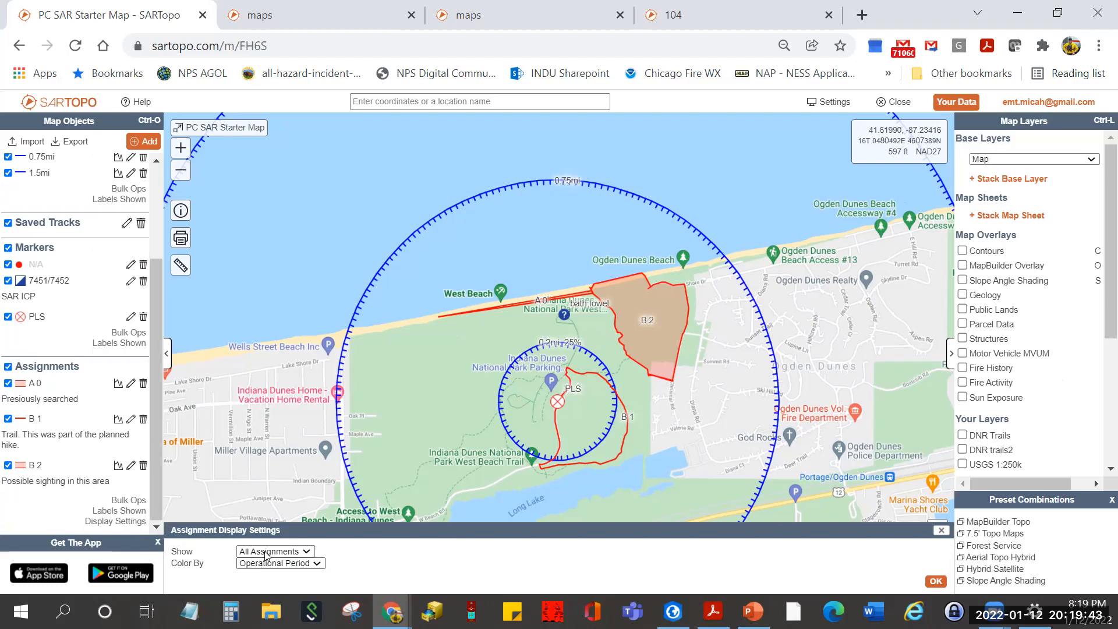
click(287, 563)
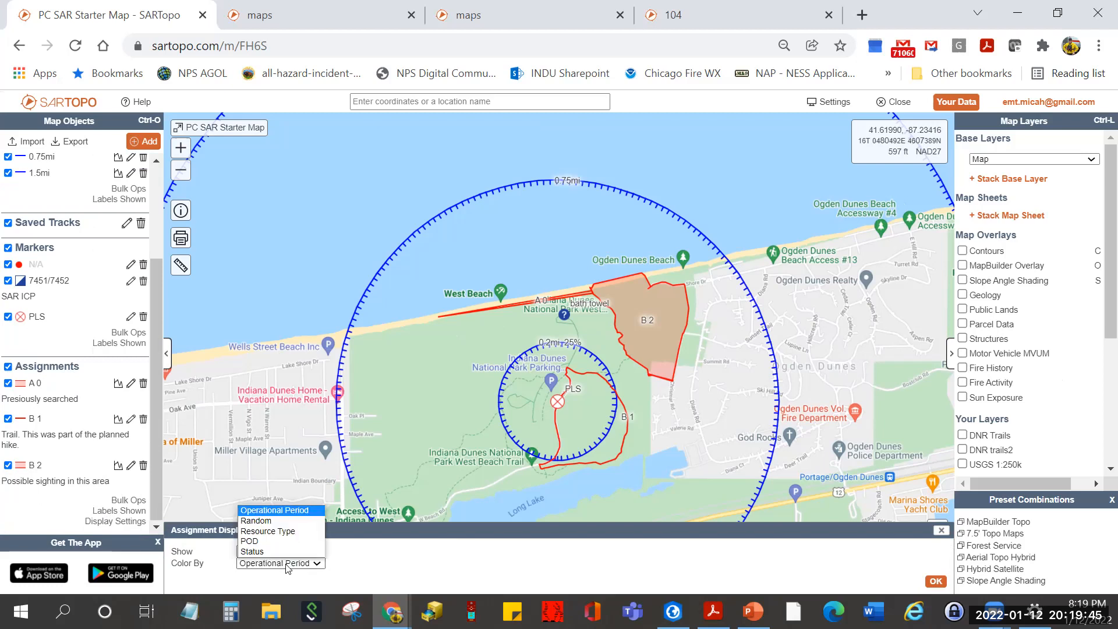
click(291, 552)
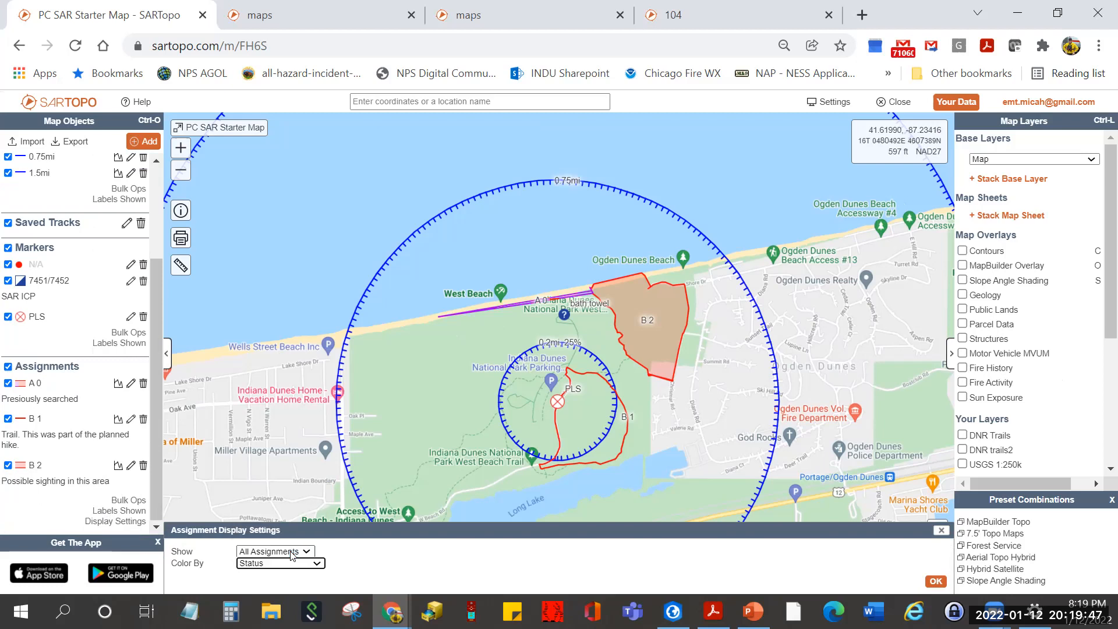
click(935, 580)
- Check assignment A 0's details along the beach, then dismiss its popup
scroll(693, 466, up, 1)
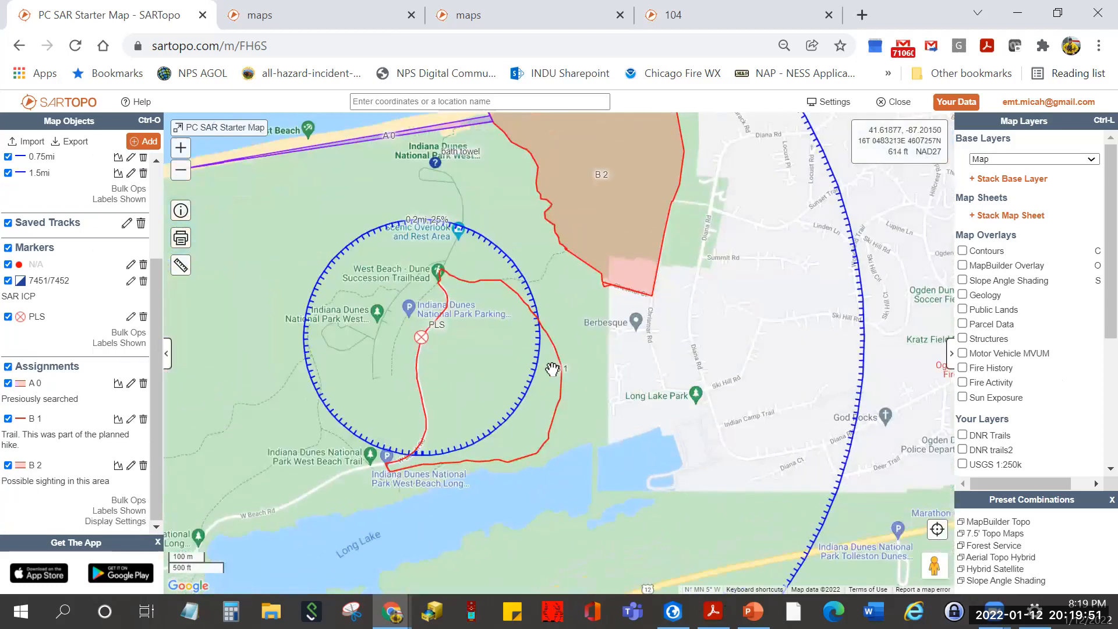
drag(353, 221, 416, 282)
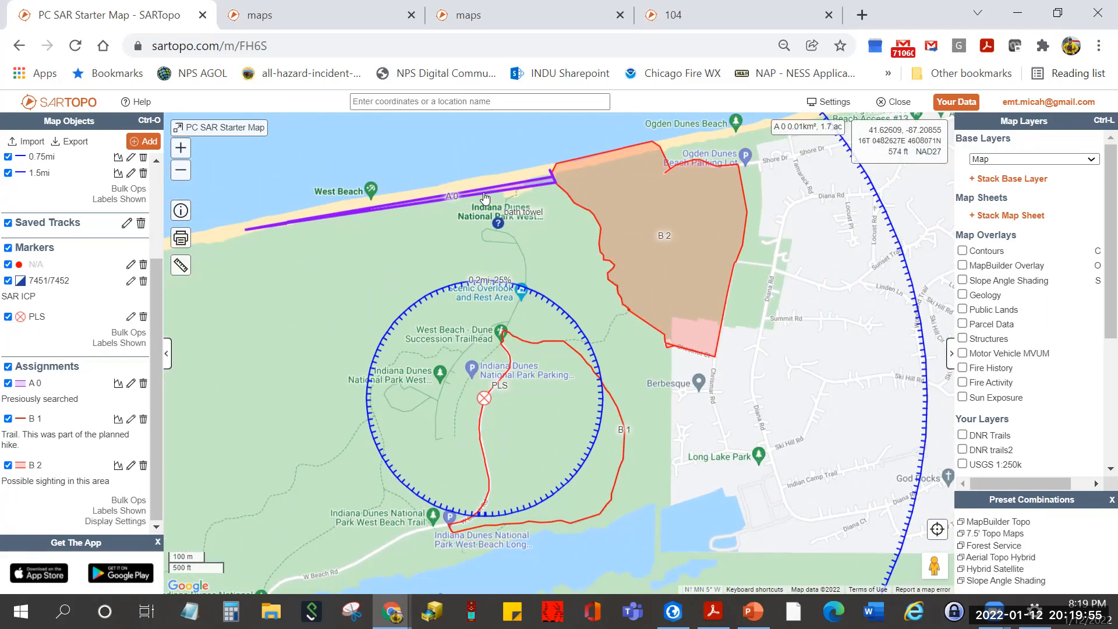
click(484, 198)
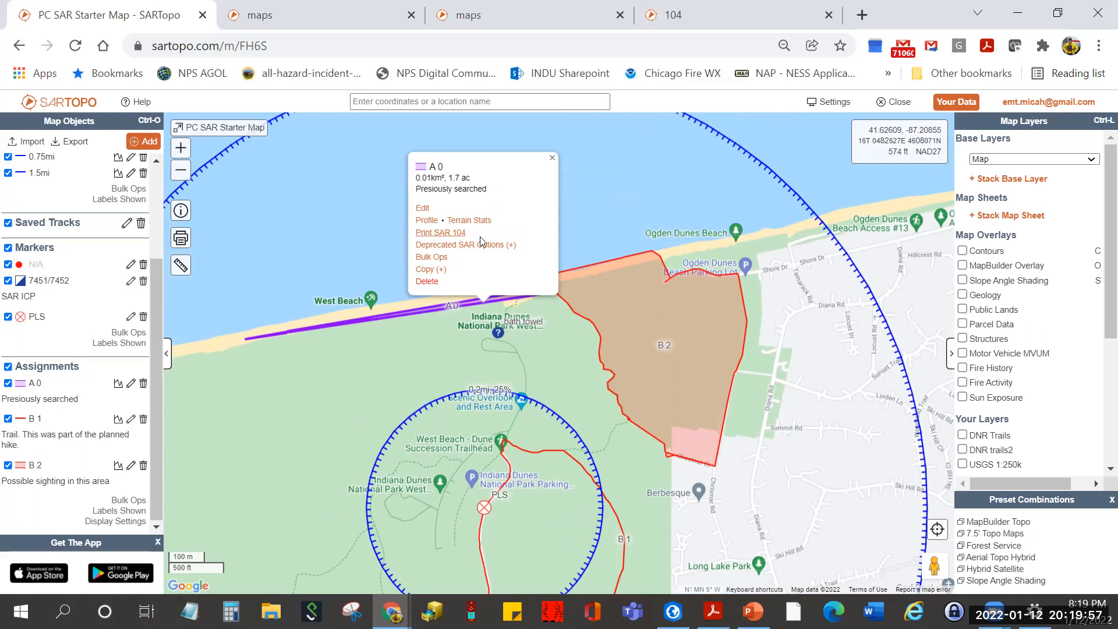
click(552, 158)
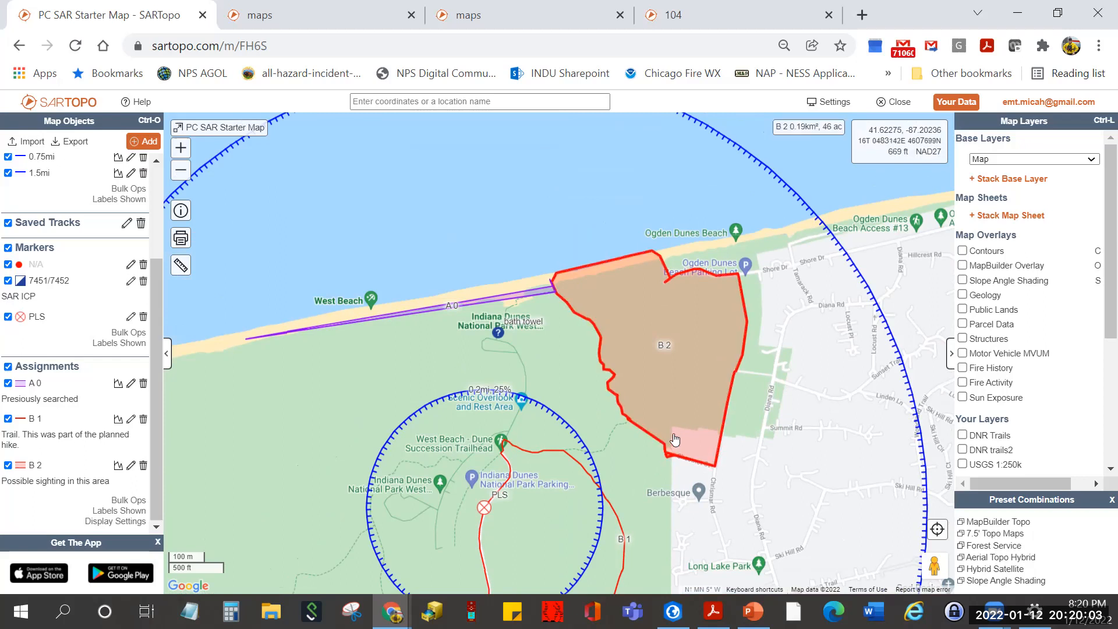
- Change assignment B 1's status to INPROGRESS so its trail line shows blue
click(618, 520)
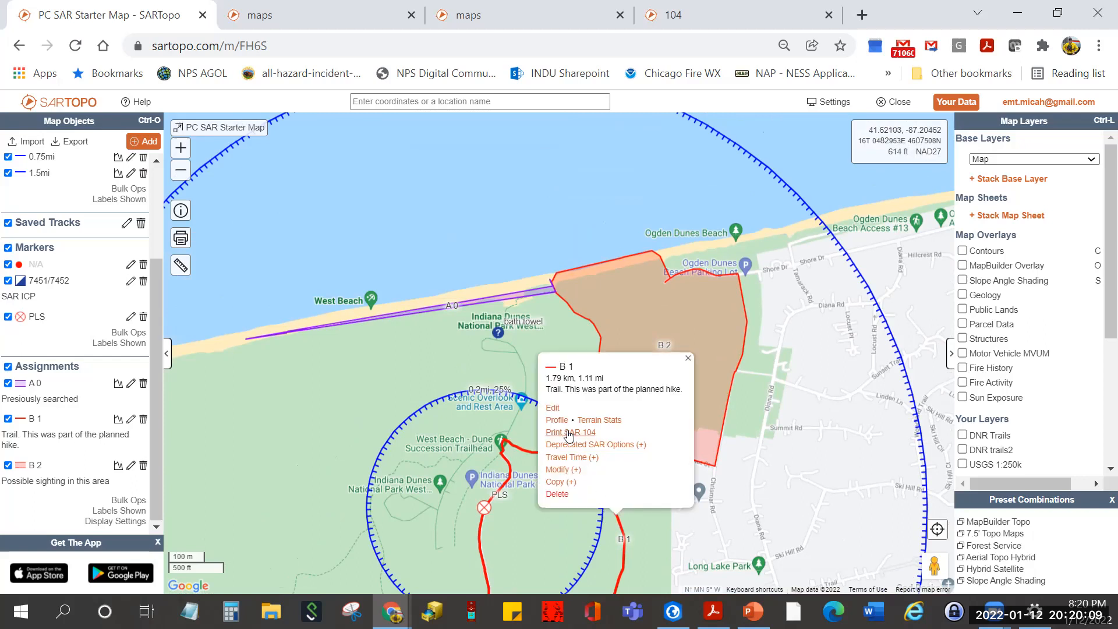
click(553, 409)
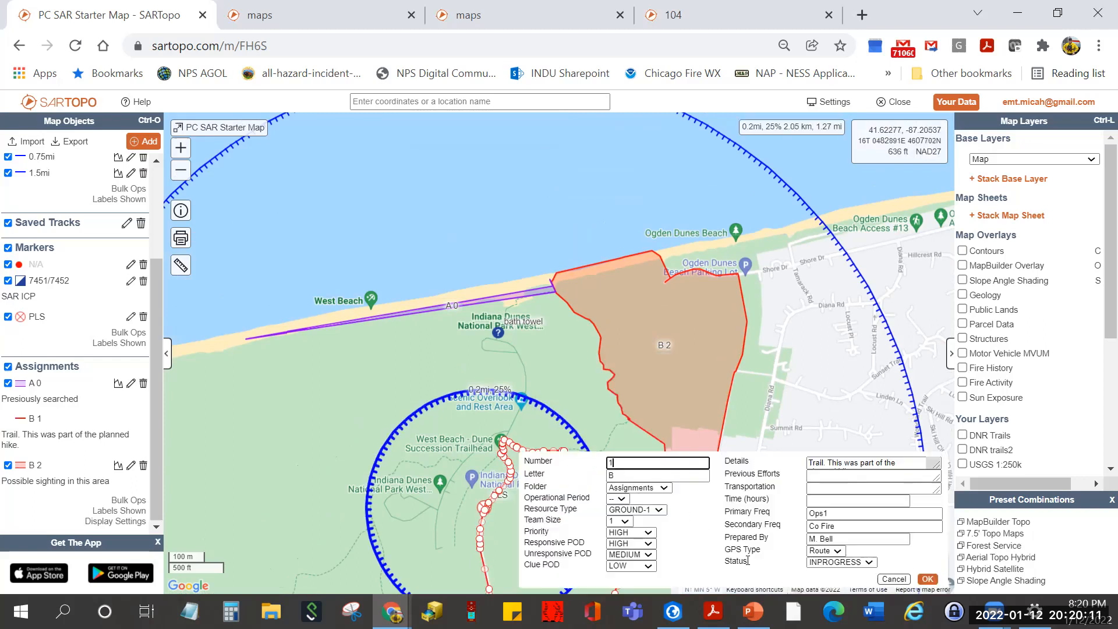
click(842, 562)
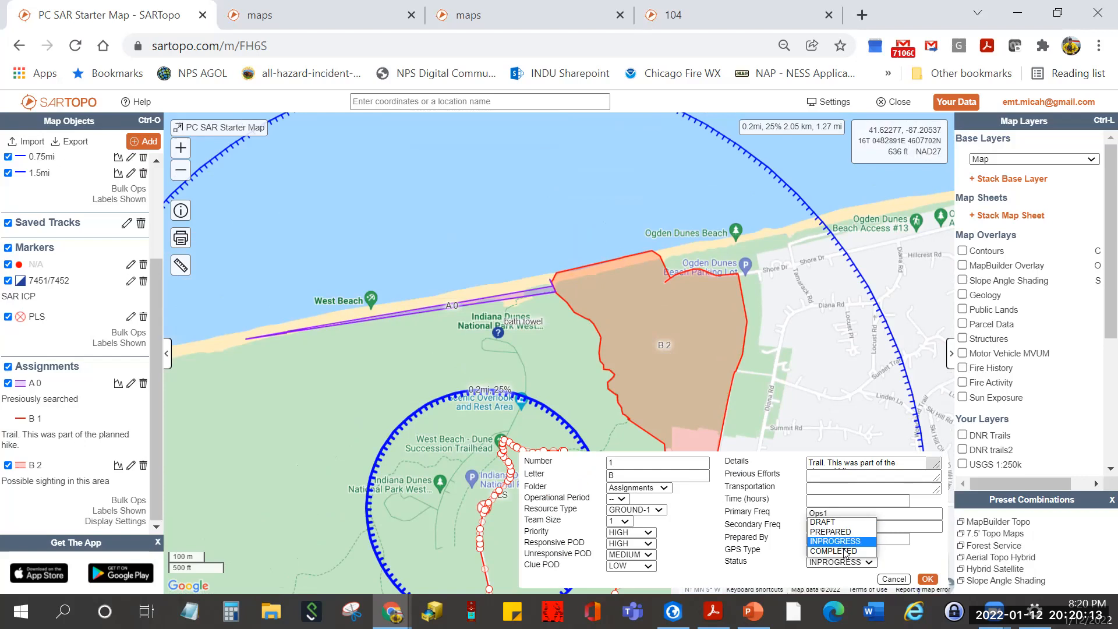
click(842, 527)
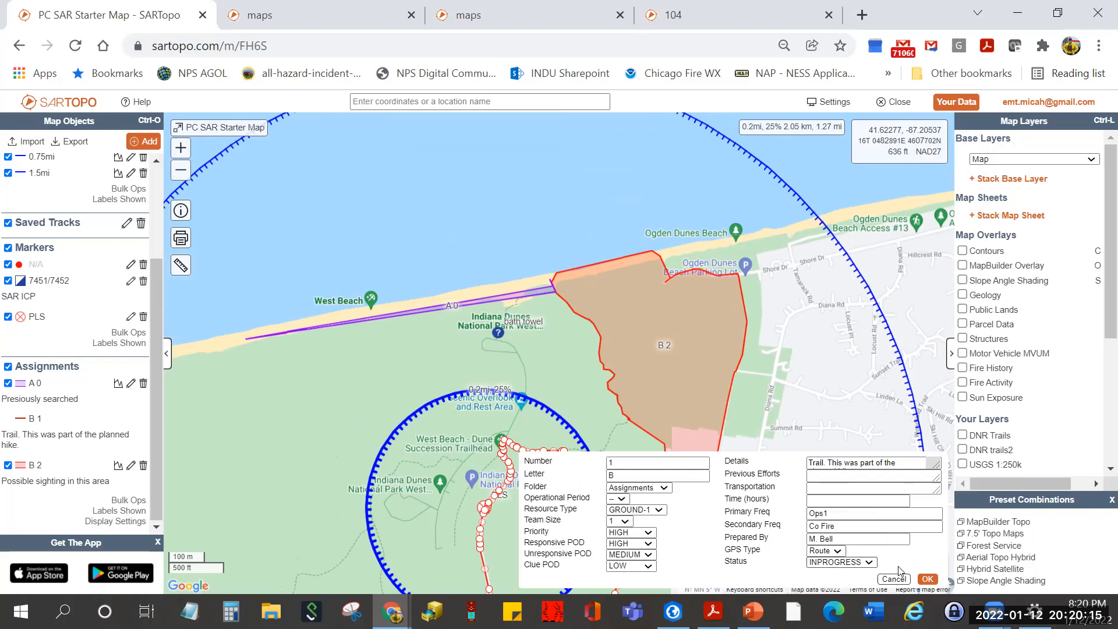
click(928, 579)
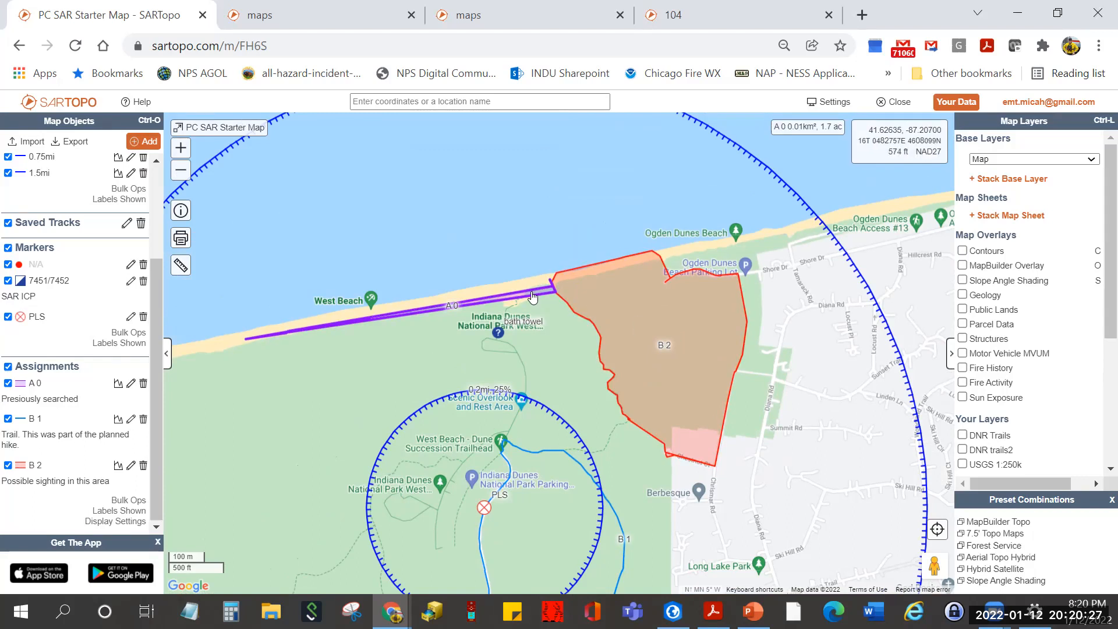
- Sort your saved maps by Name and open 'WashTwp for Training Classes'
click(957, 103)
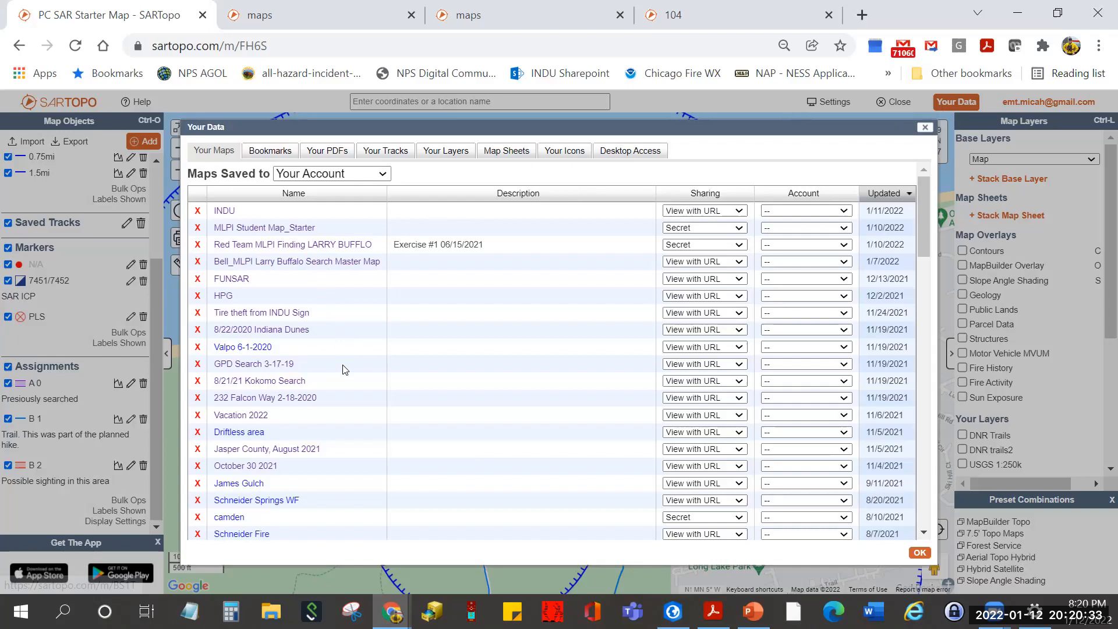
scroll(343, 369, down, 3)
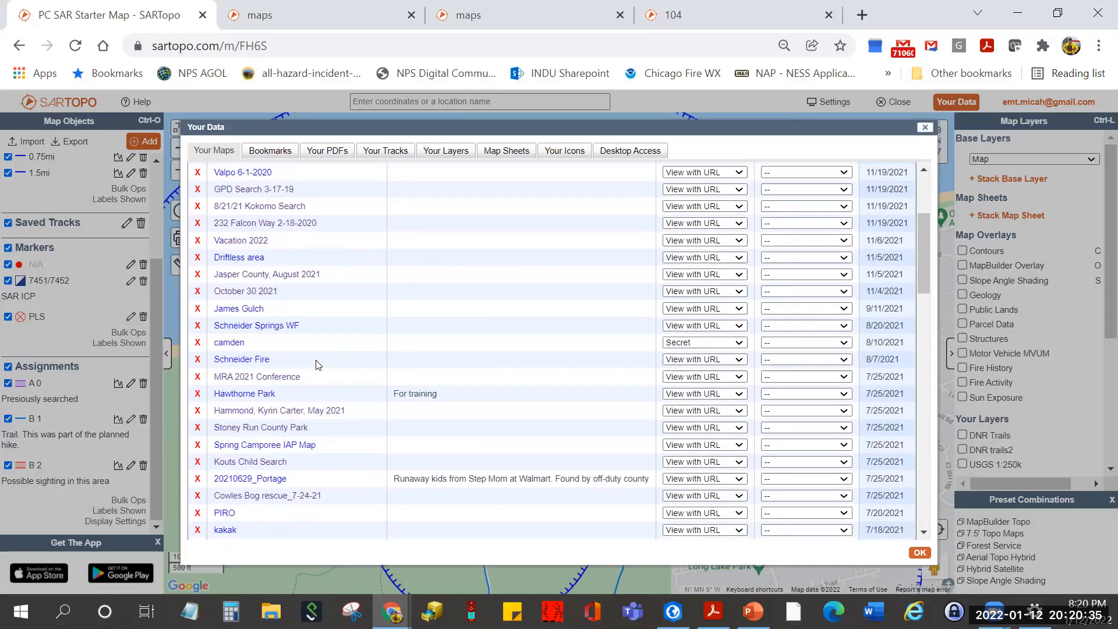
scroll(318, 367, down, 2)
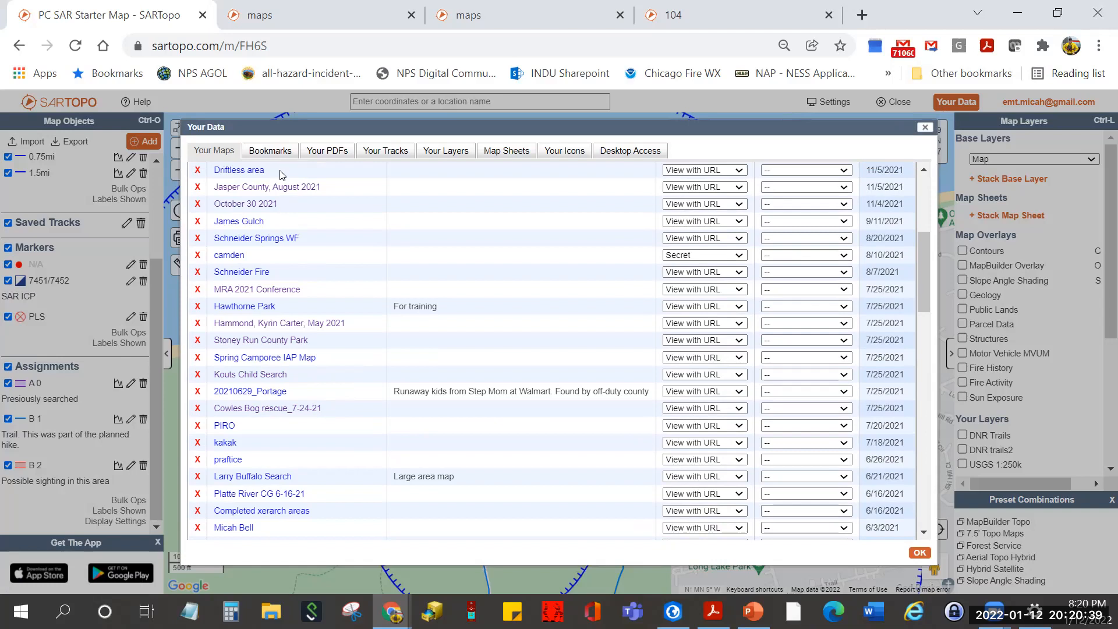
scroll(337, 225, up, 5)
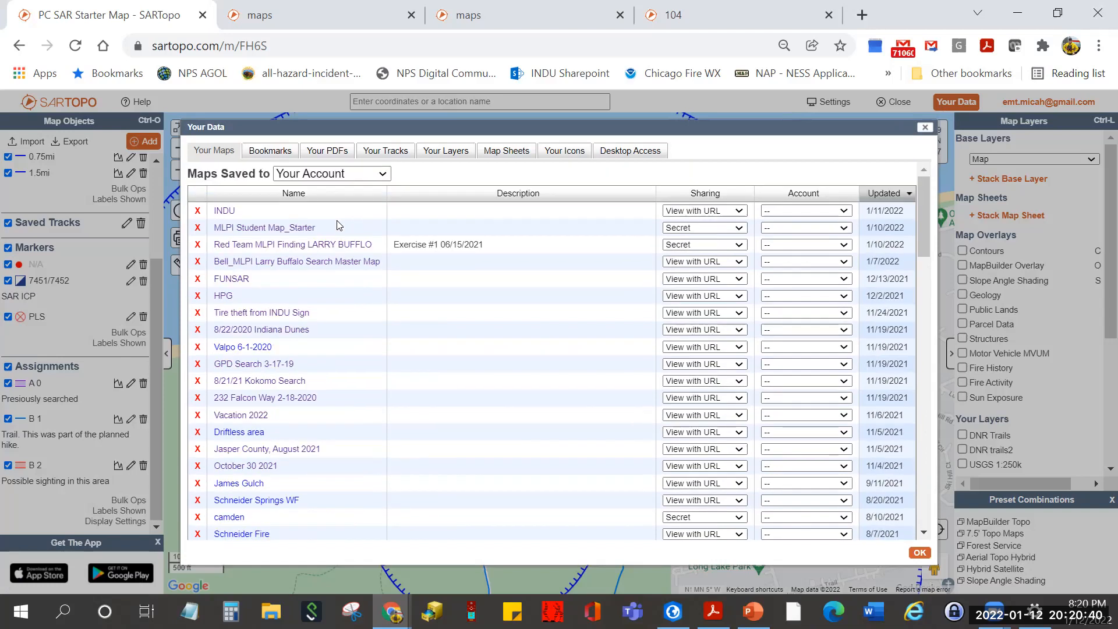
click(308, 198)
scroll(326, 317, down, 10)
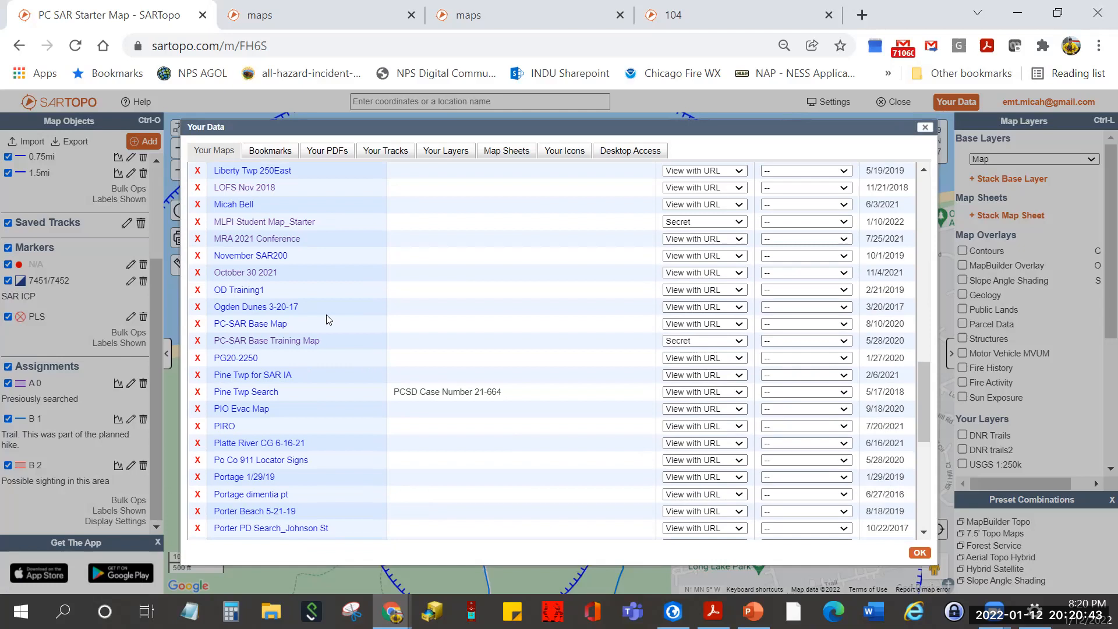
scroll(326, 319, down, 10)
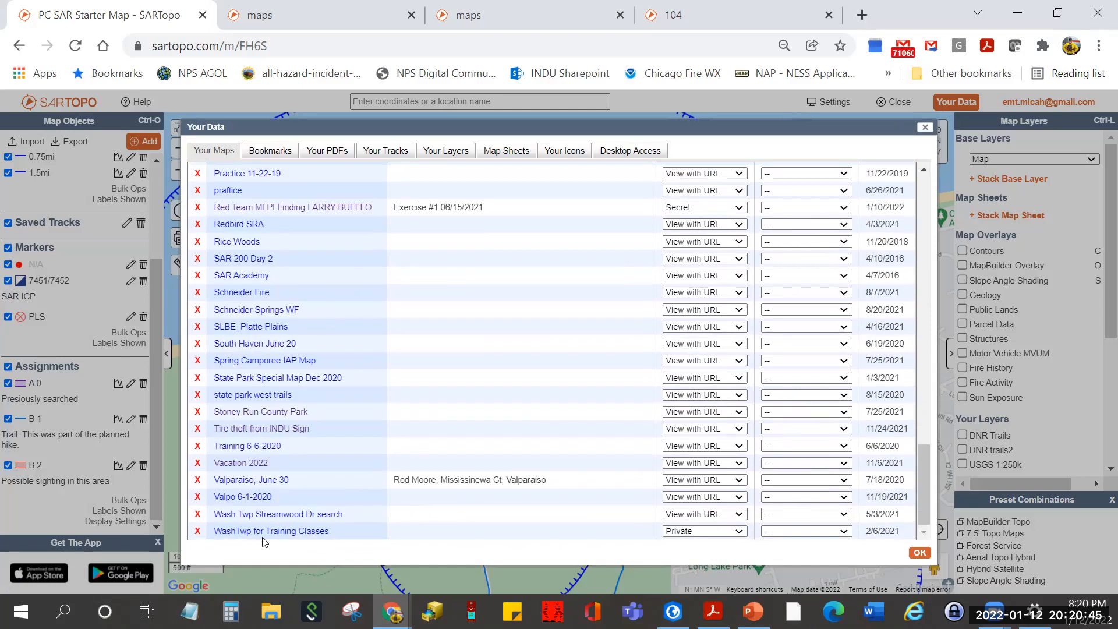
click(250, 530)
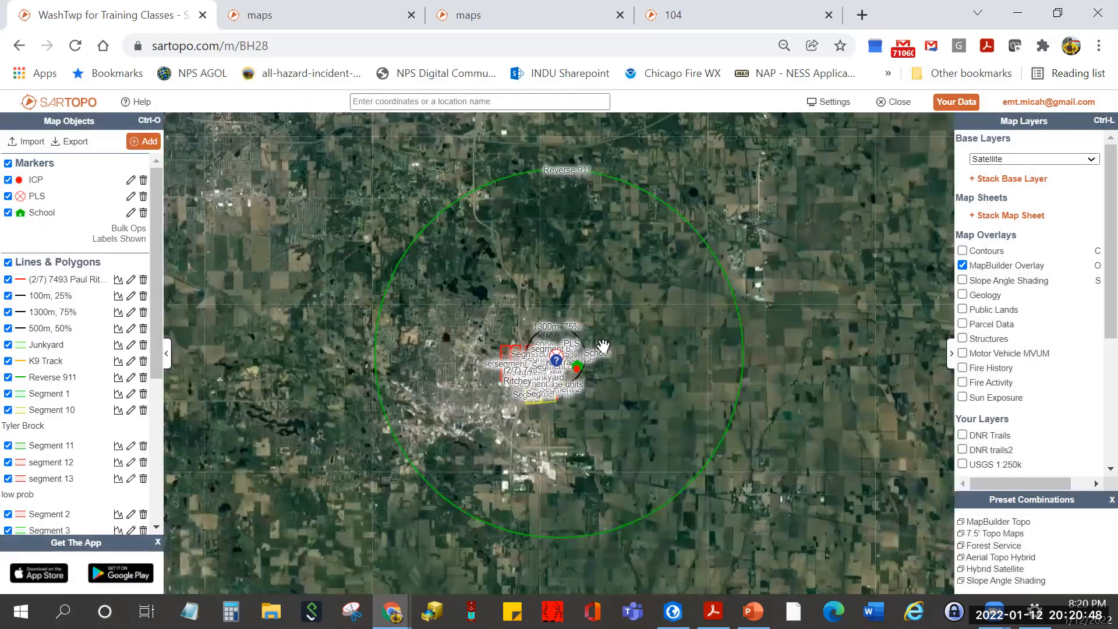
- Pan and zoom the WashTwp map to frame its numbered search segments
scroll(593, 346, up, 3)
drag(606, 289, 742, 210)
scroll(742, 209, up, 1)
drag(569, 254, 835, 111)
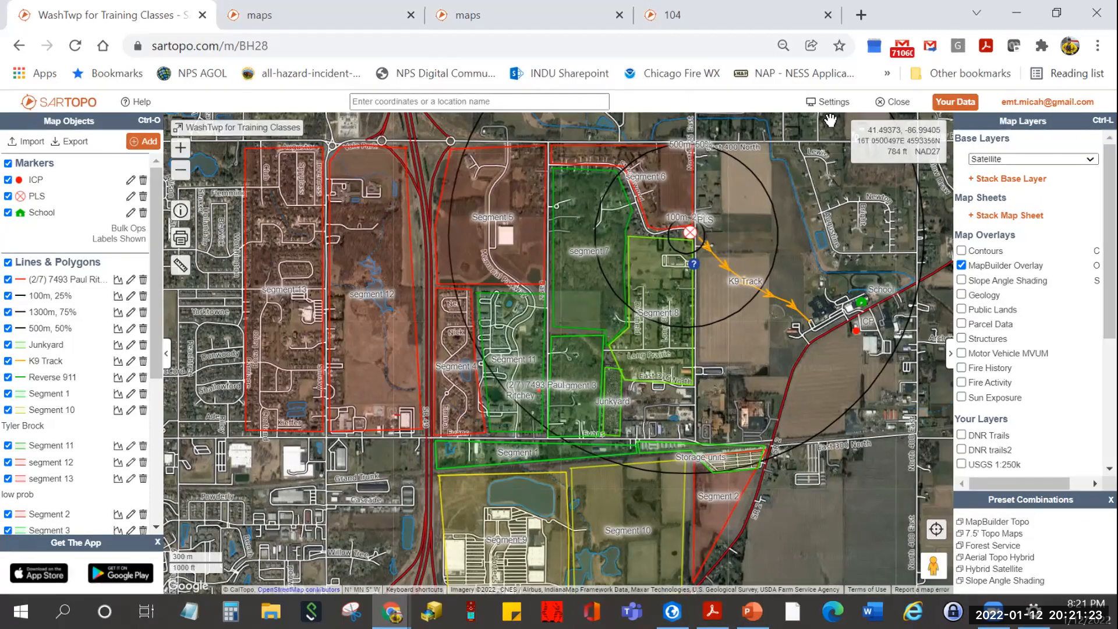
- List the Porter County SAR team's saved maps and open PC SAR Starter Map
click(945, 105)
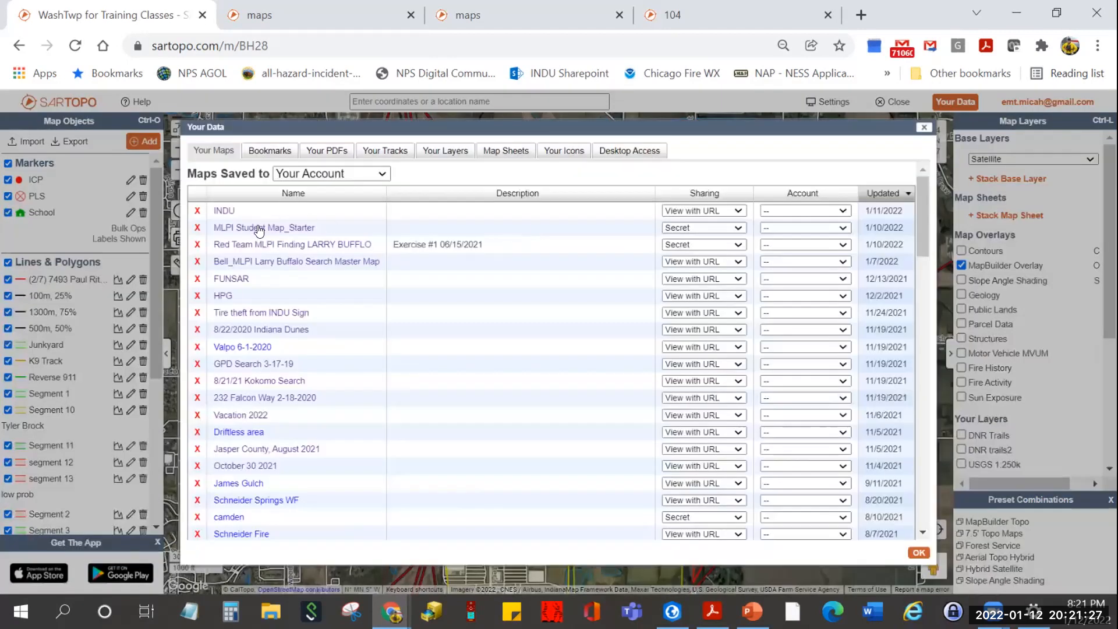
click(336, 172)
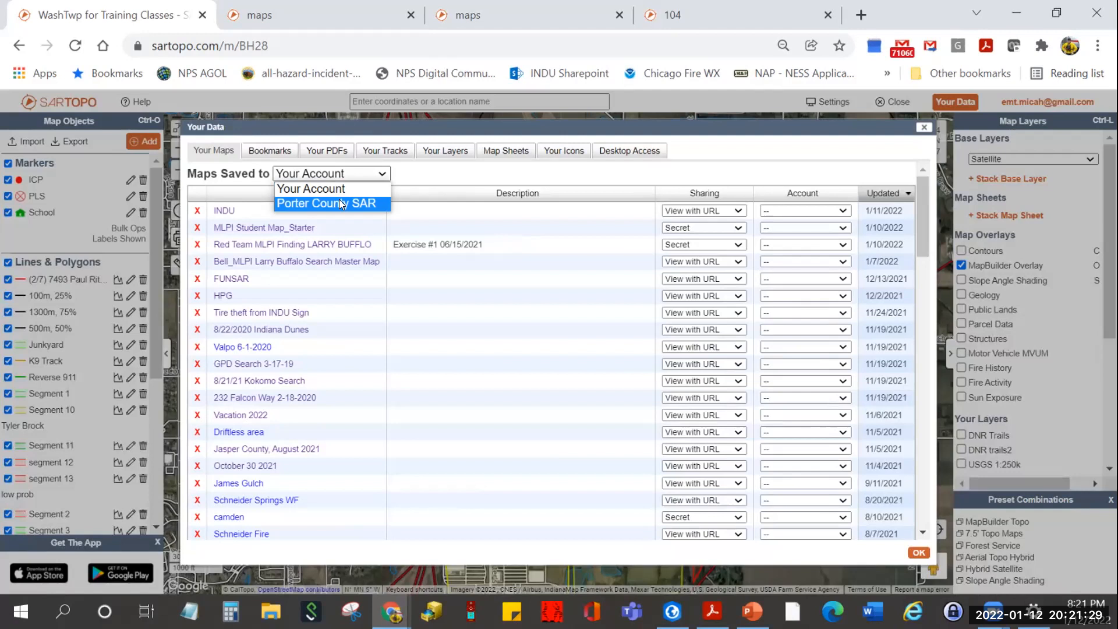
click(342, 202)
click(283, 211)
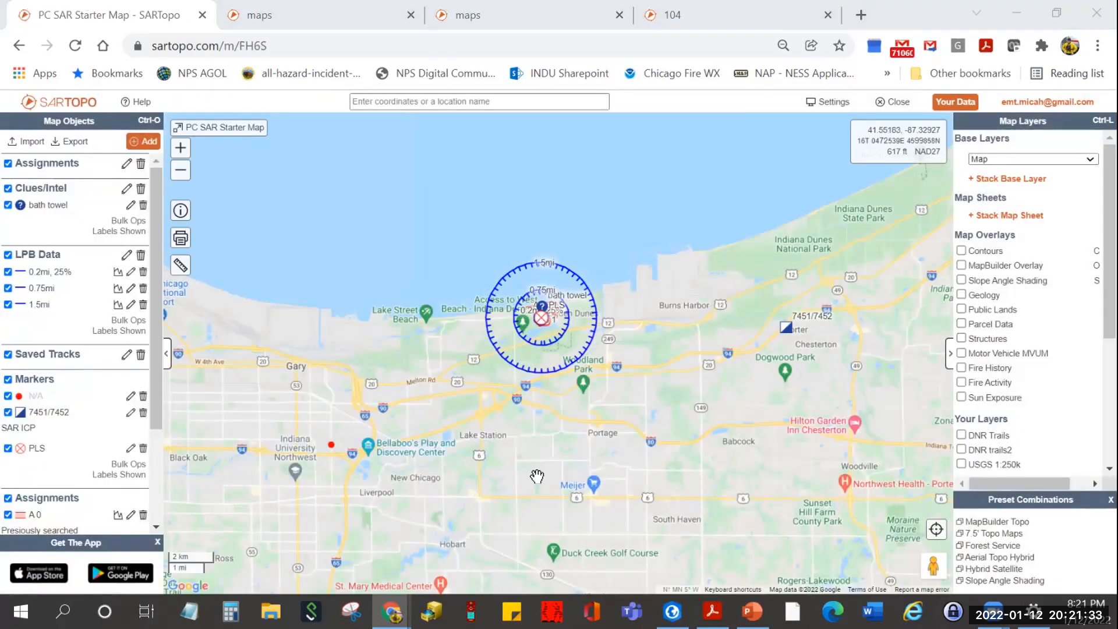
scroll(546, 323, up, 2)
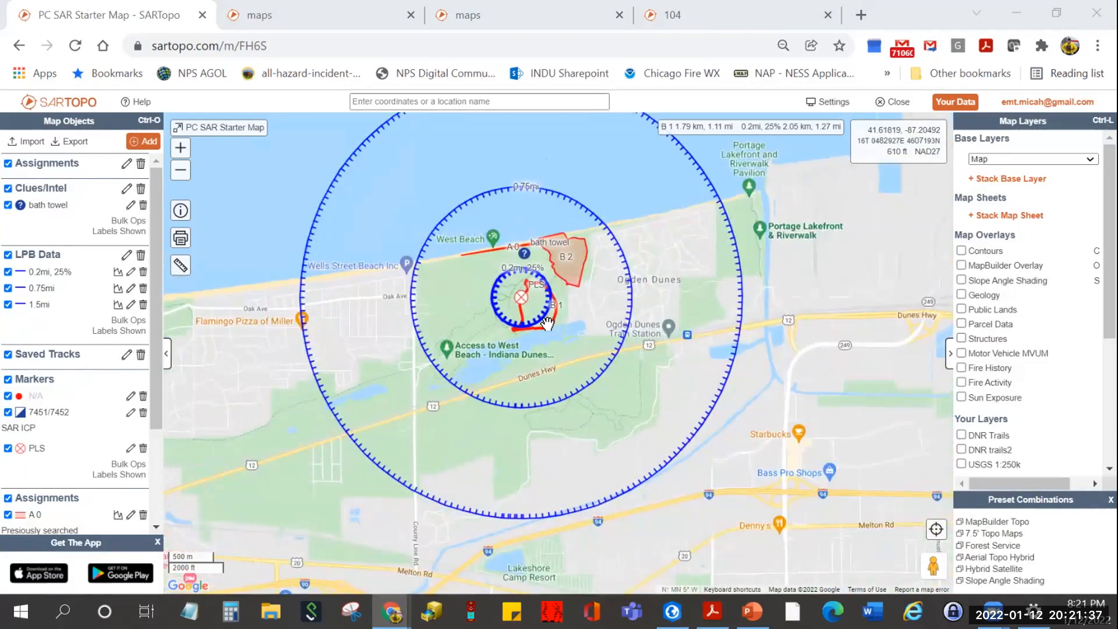
scroll(623, 378, up, 1)
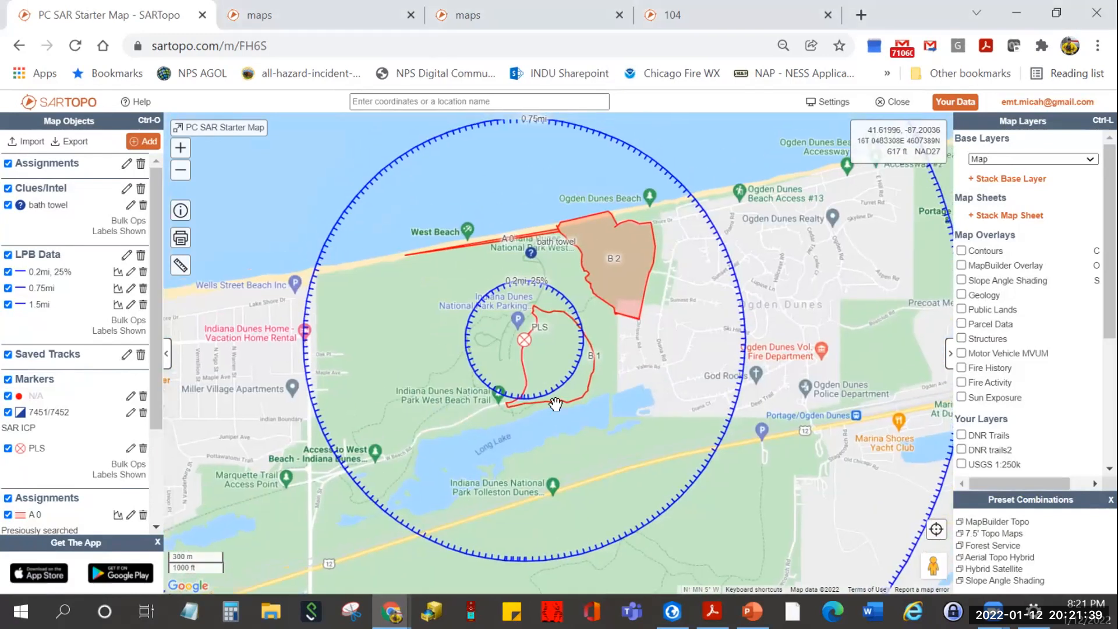
scroll(145, 431, down, 2)
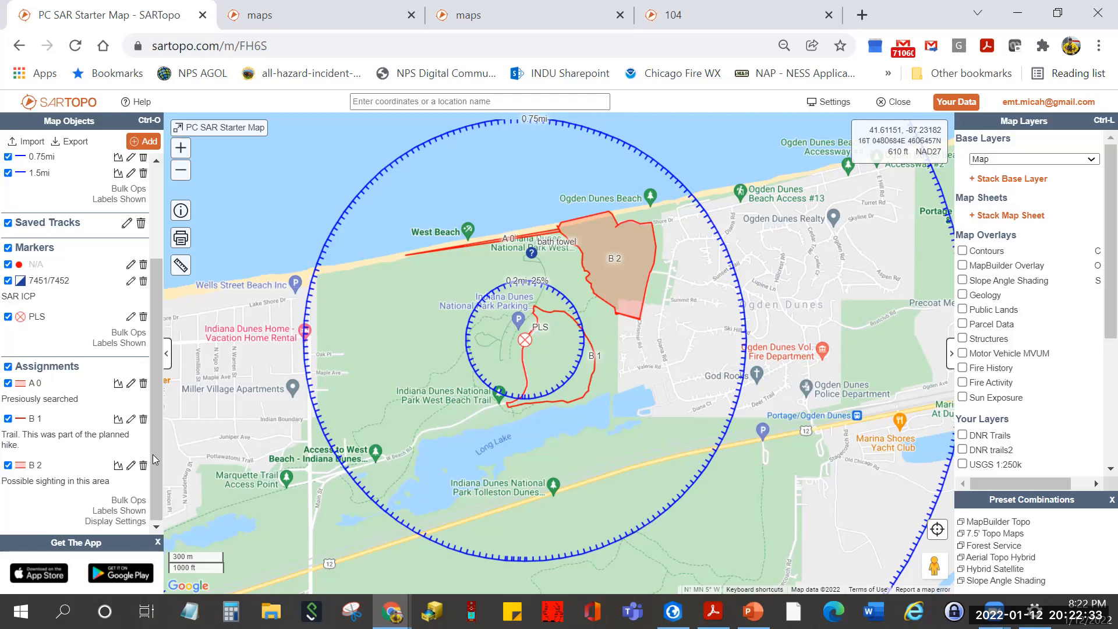
drag(154, 407, 156, 375)
scroll(156, 375, up, 2)
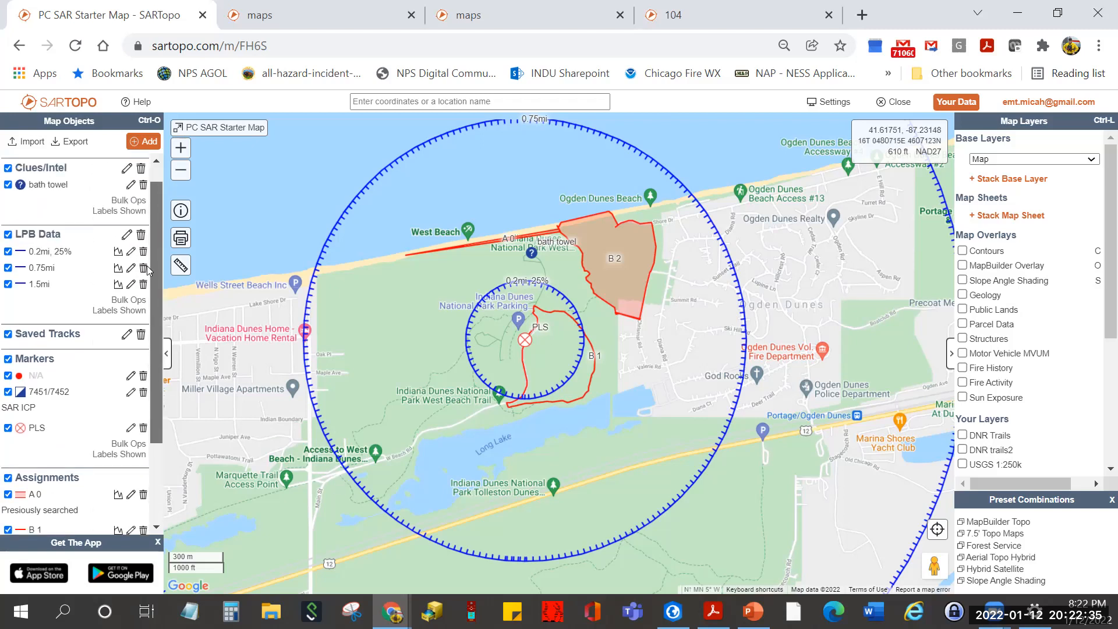
scroll(166, 448, down, 3)
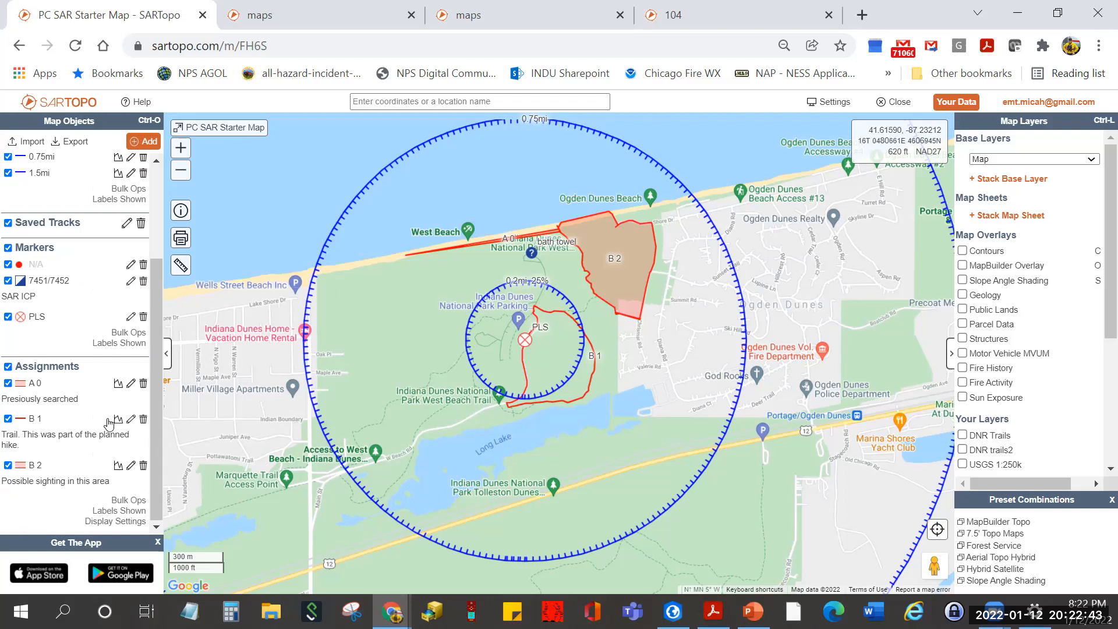
scroll(156, 432, up, 1)
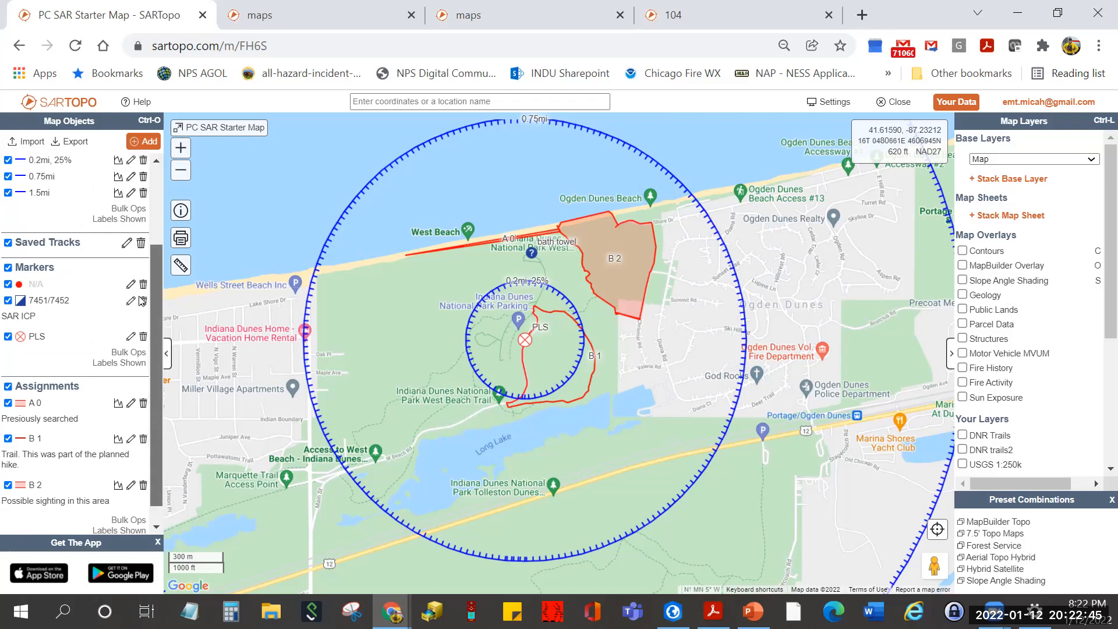
scroll(151, 361, up, 2)
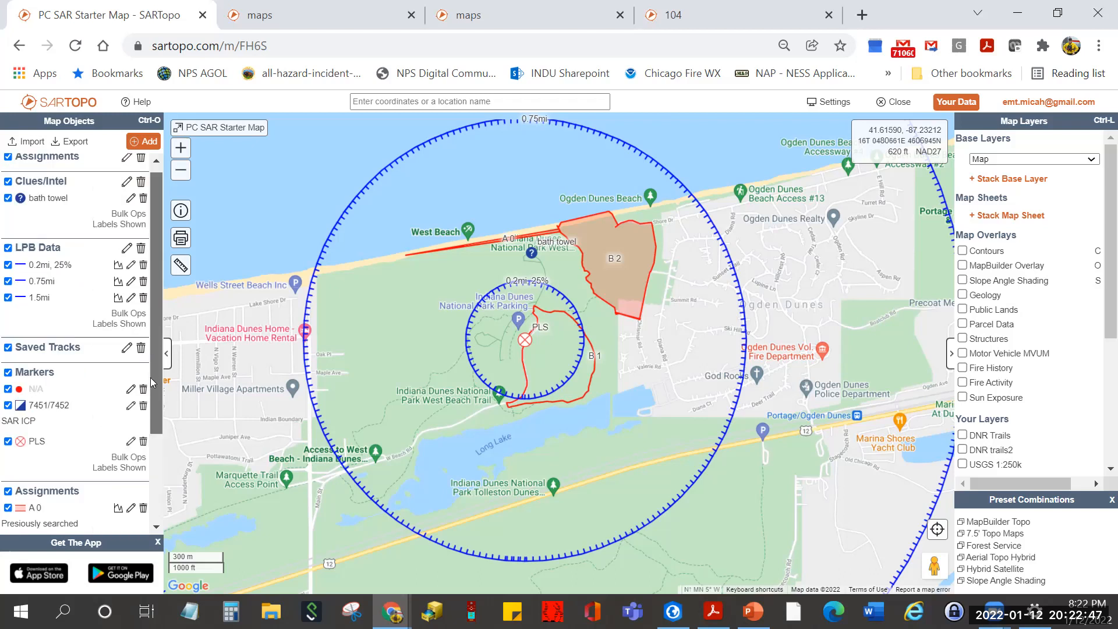
scroll(152, 383, down, 1)
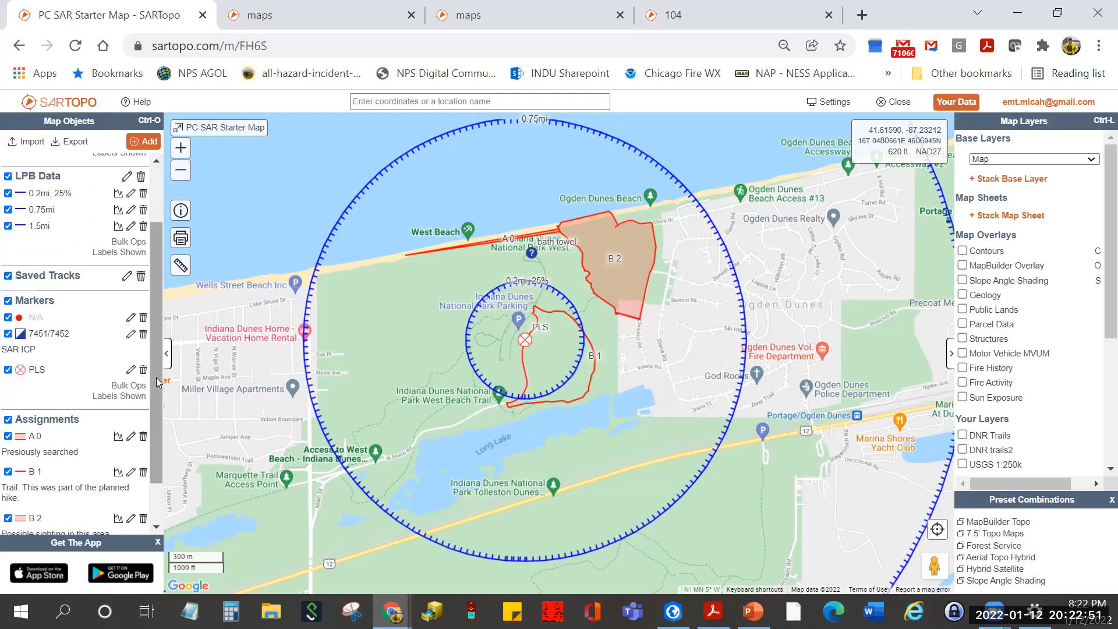
scroll(579, 469, down, 1)
drag(592, 482, 492, 338)
drag(542, 428, 432, 183)
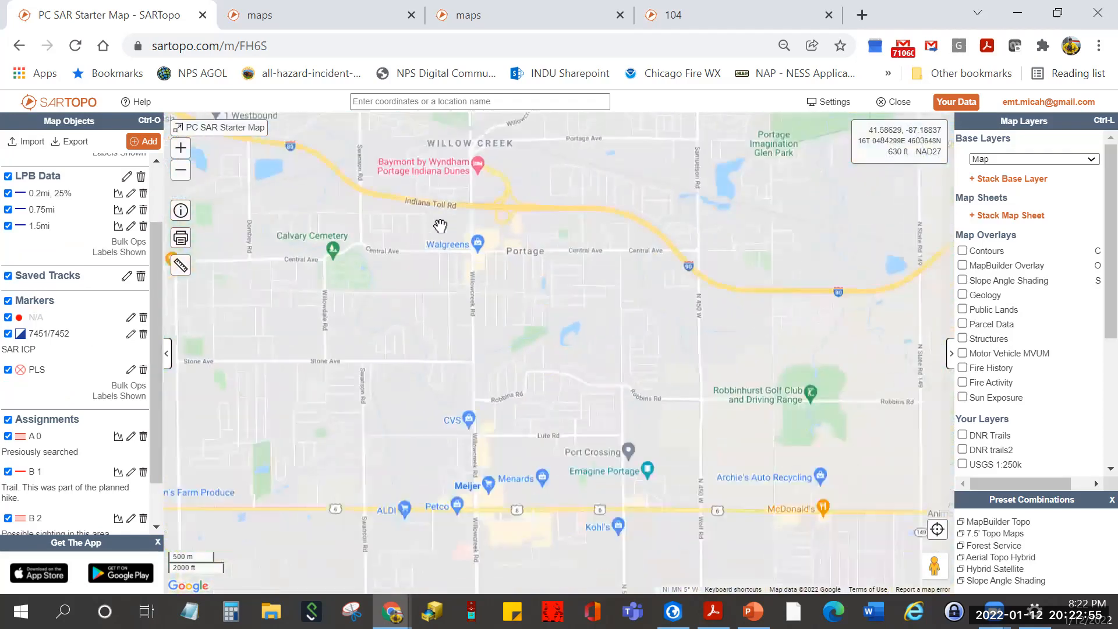
drag(529, 392, 394, 204)
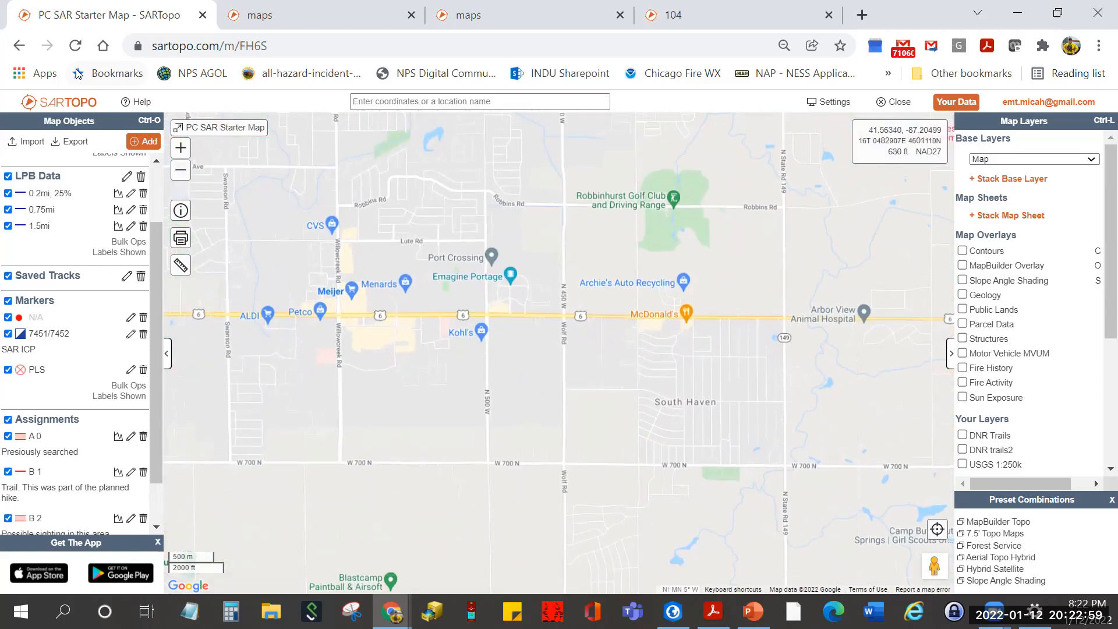
- Reload the map page and zoom in on the red 1/12/2022 app-track dot near South Haven
click(77, 47)
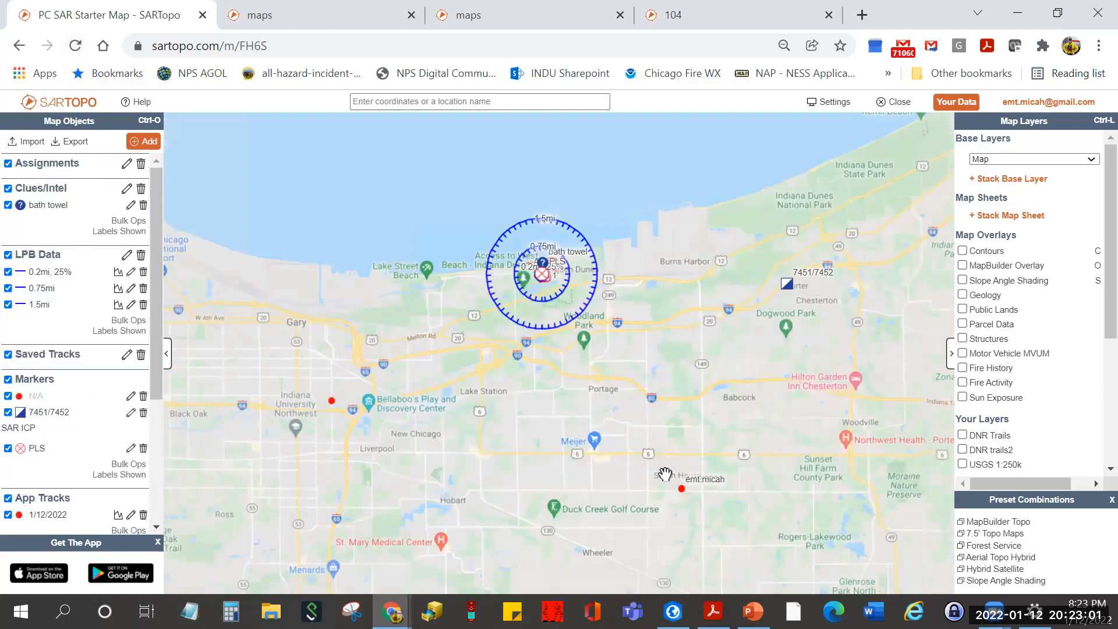
scroll(668, 490, up, 3)
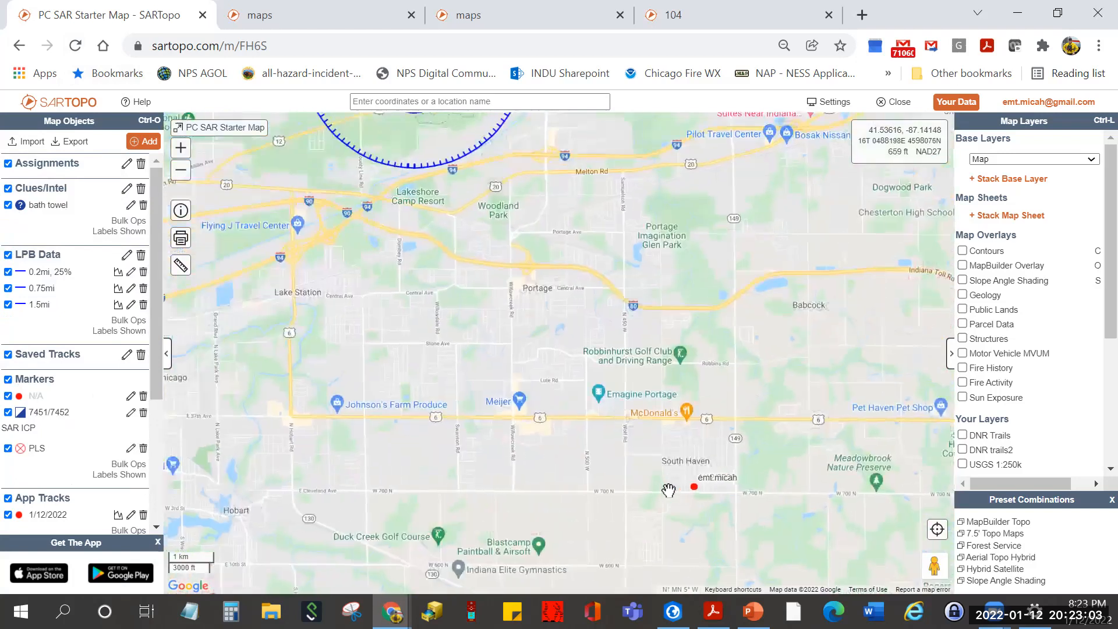
drag(159, 398, 150, 488)
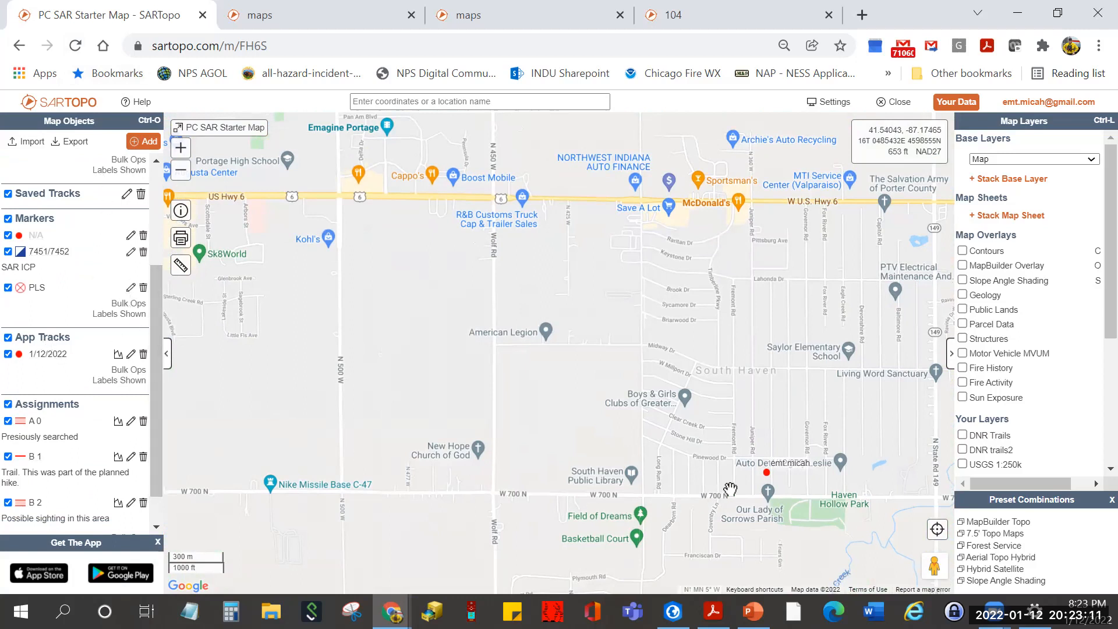
scroll(757, 482, up, 3)
scroll(553, 446, up, 1)
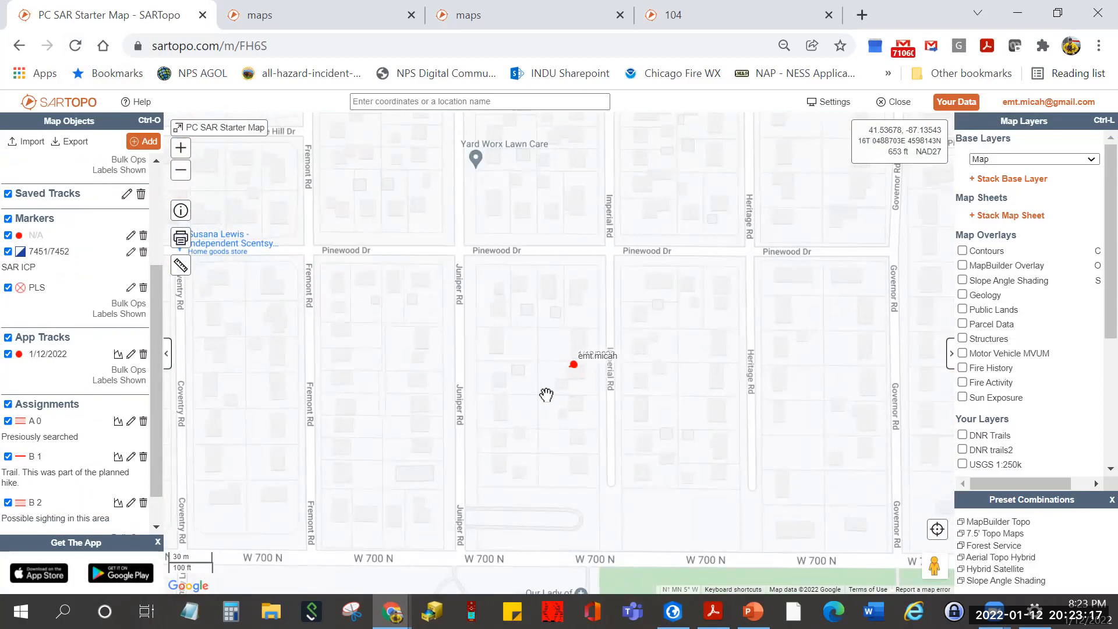
scroll(547, 395, down, 4)
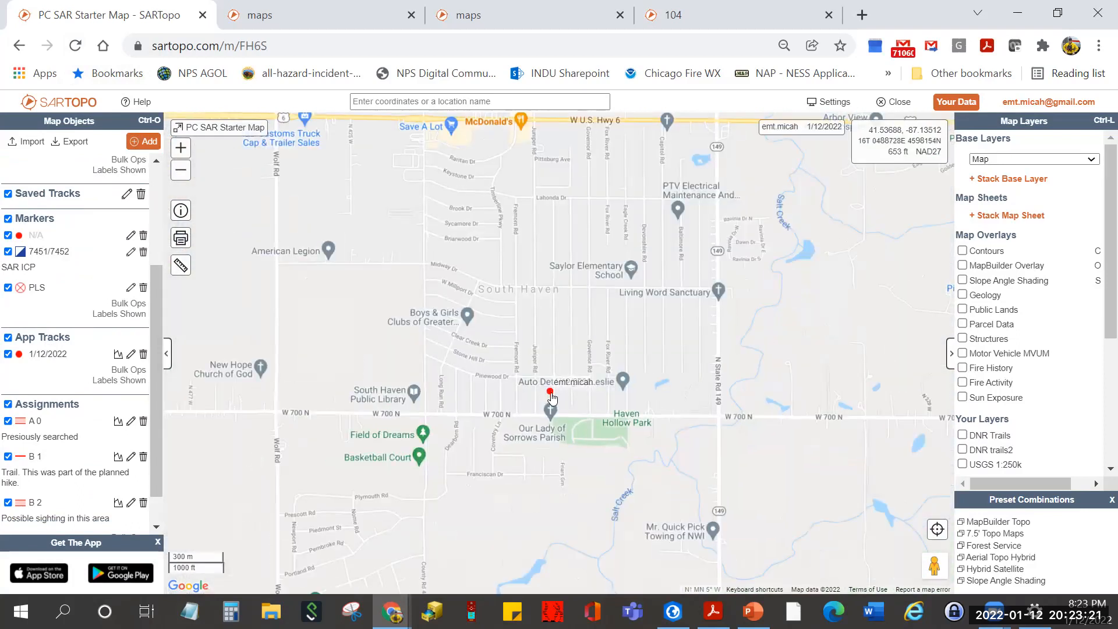
scroll(552, 398, down, 1)
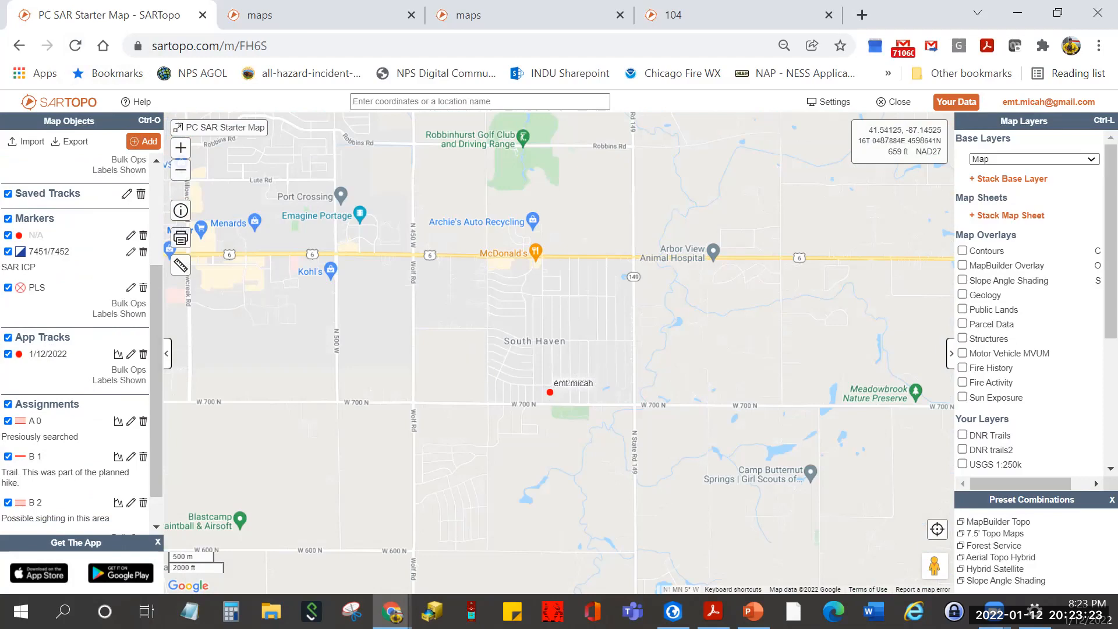
- Pan back north to West Beach to show the range rings and assignments
drag(373, 152, 546, 357)
drag(444, 192, 582, 469)
drag(516, 416, 532, 522)
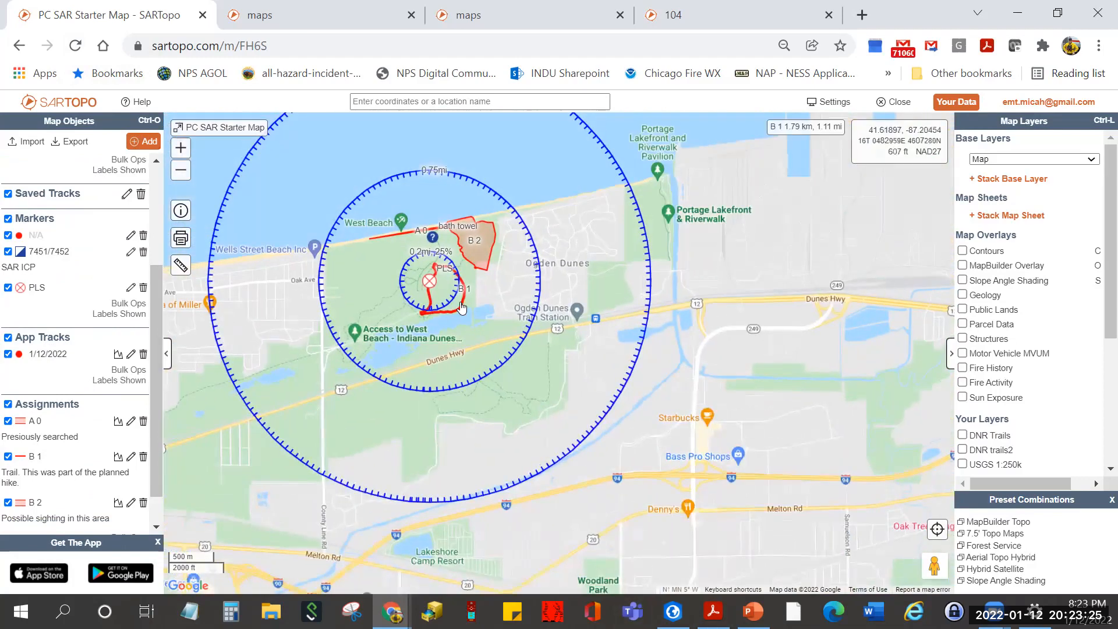
- Turn off the Markers and Assignments folders so only the LPB rings, bath towel clue and app track remain
scroll(462, 306, up, 3)
drag(454, 289, 600, 427)
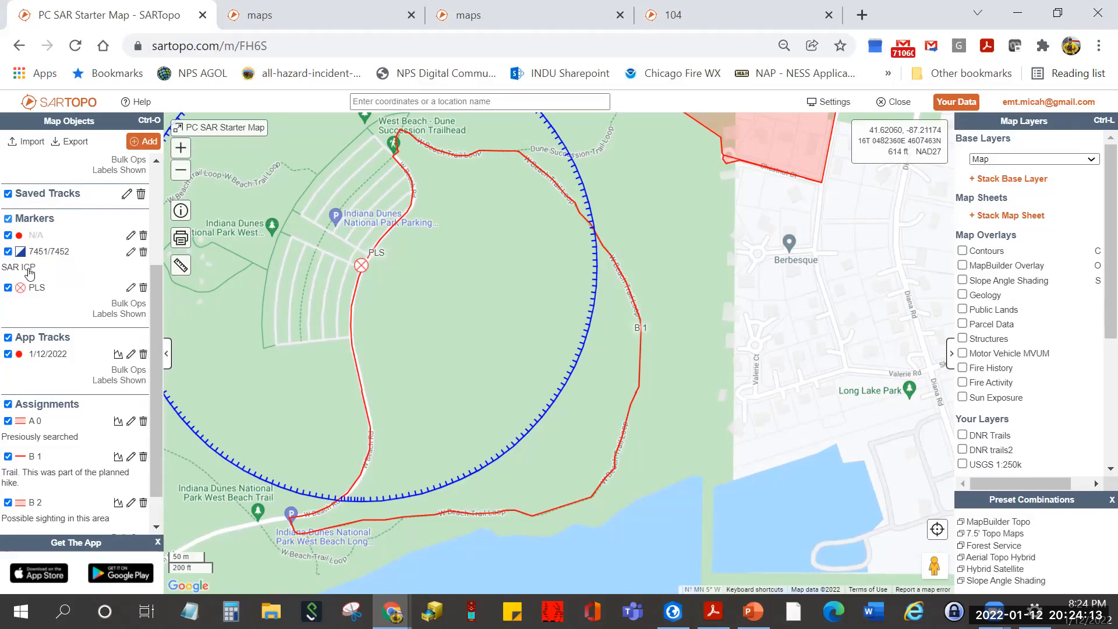
click(8, 219)
click(8, 366)
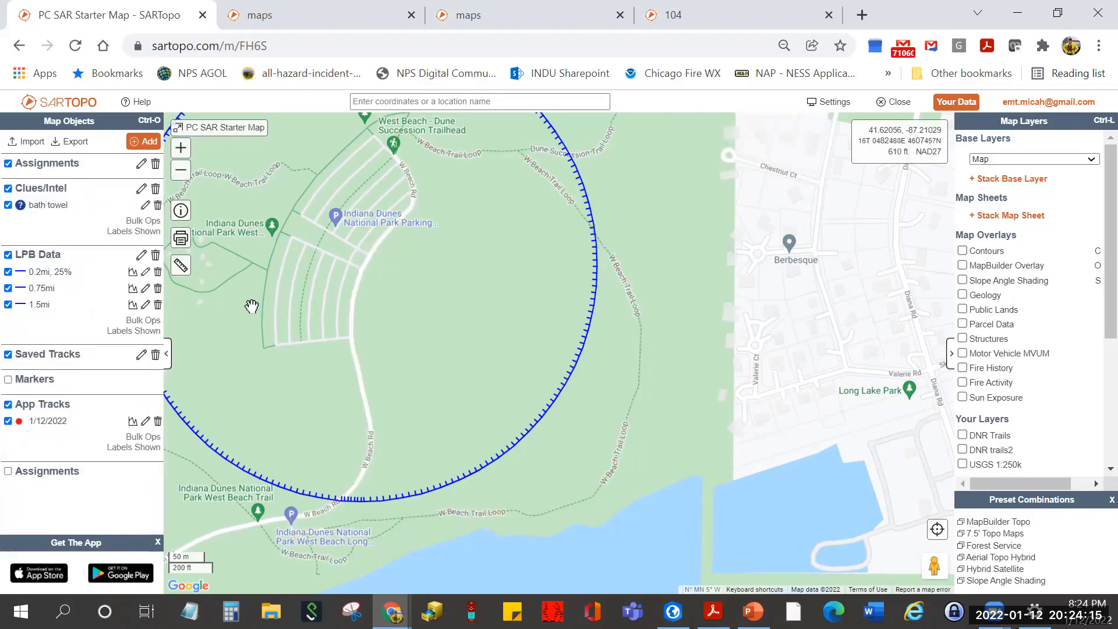
scroll(489, 455, down, 3)
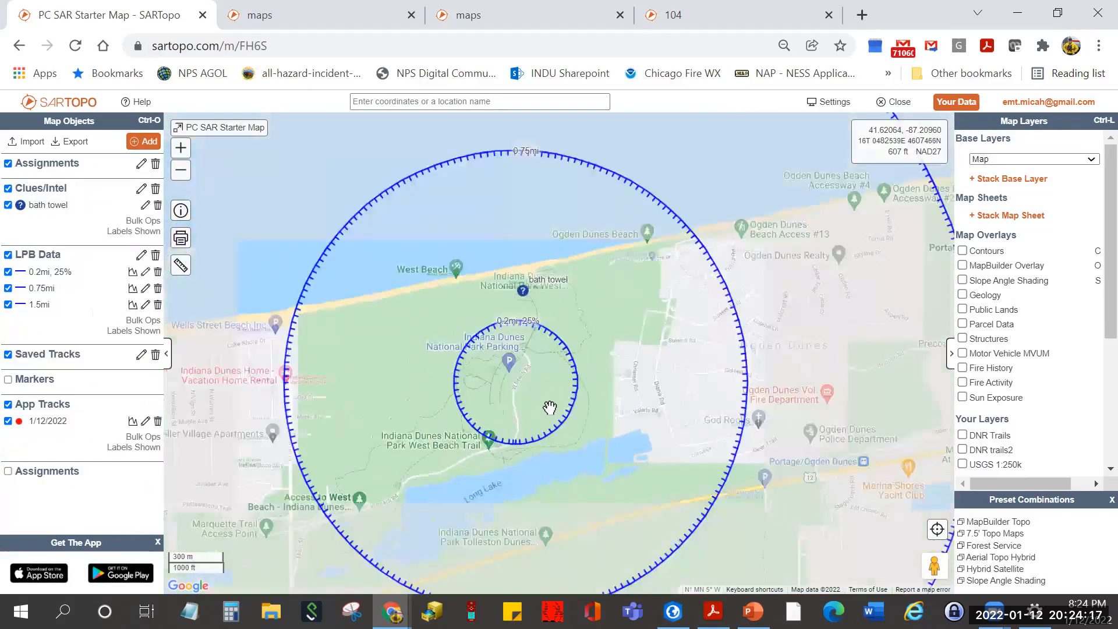
drag(512, 400, 533, 362)
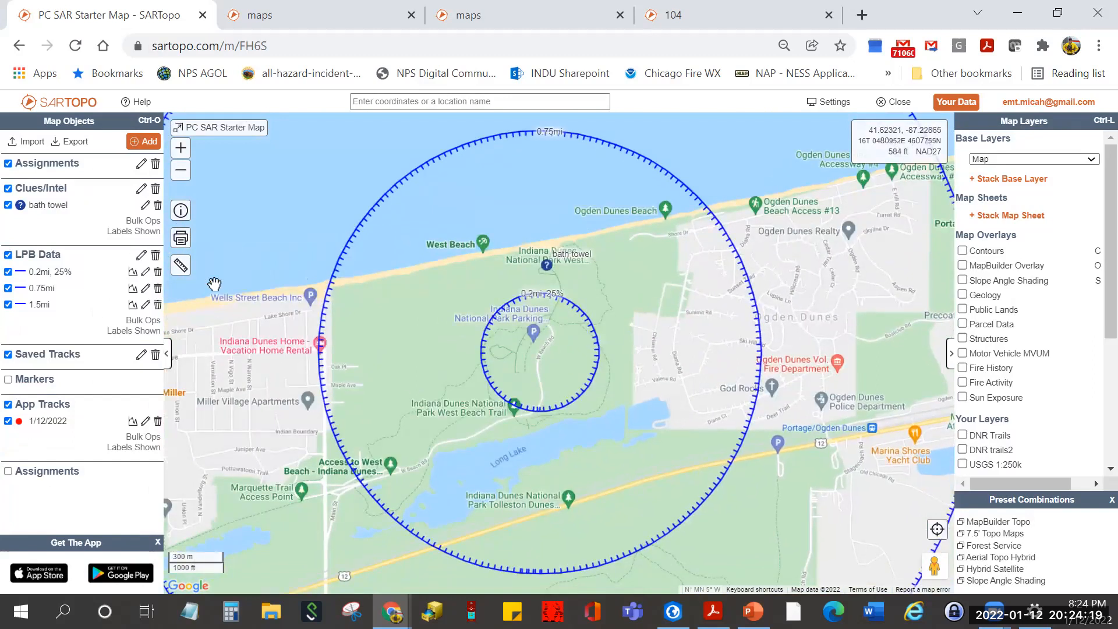